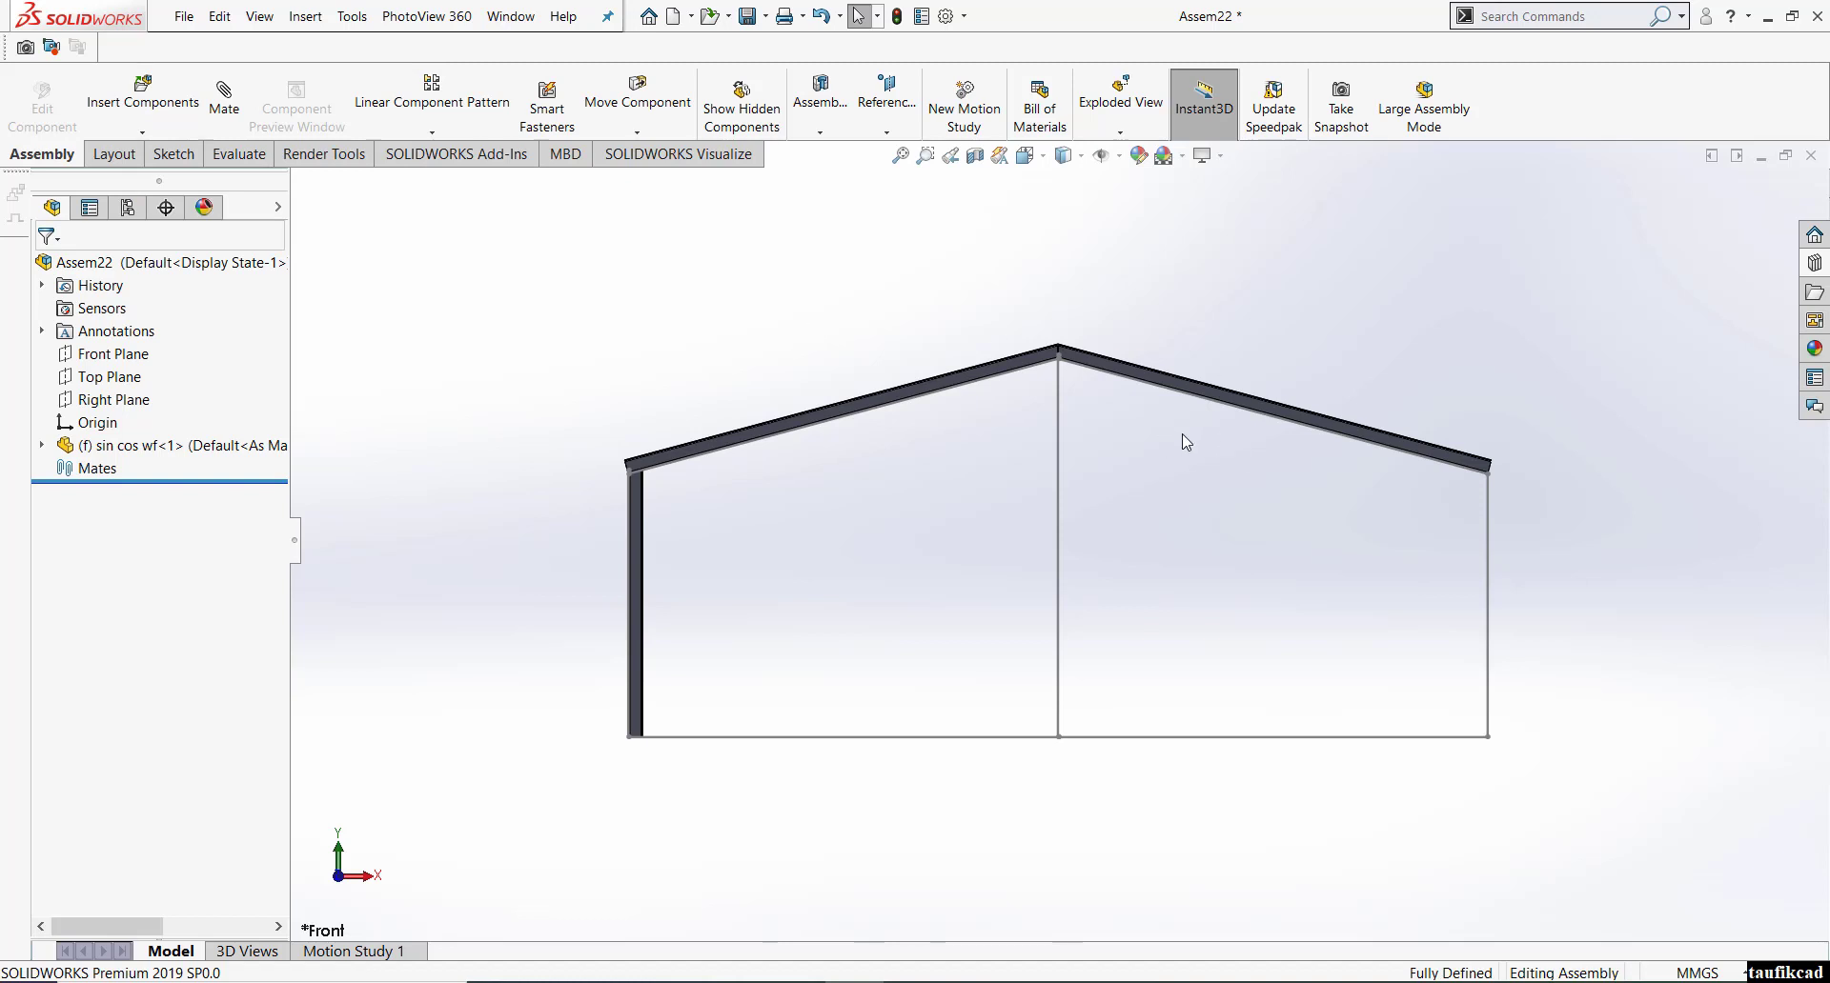
- Insert one base plate wf150 from the Design Library's smart components just below the foot of the column
click(1814, 292)
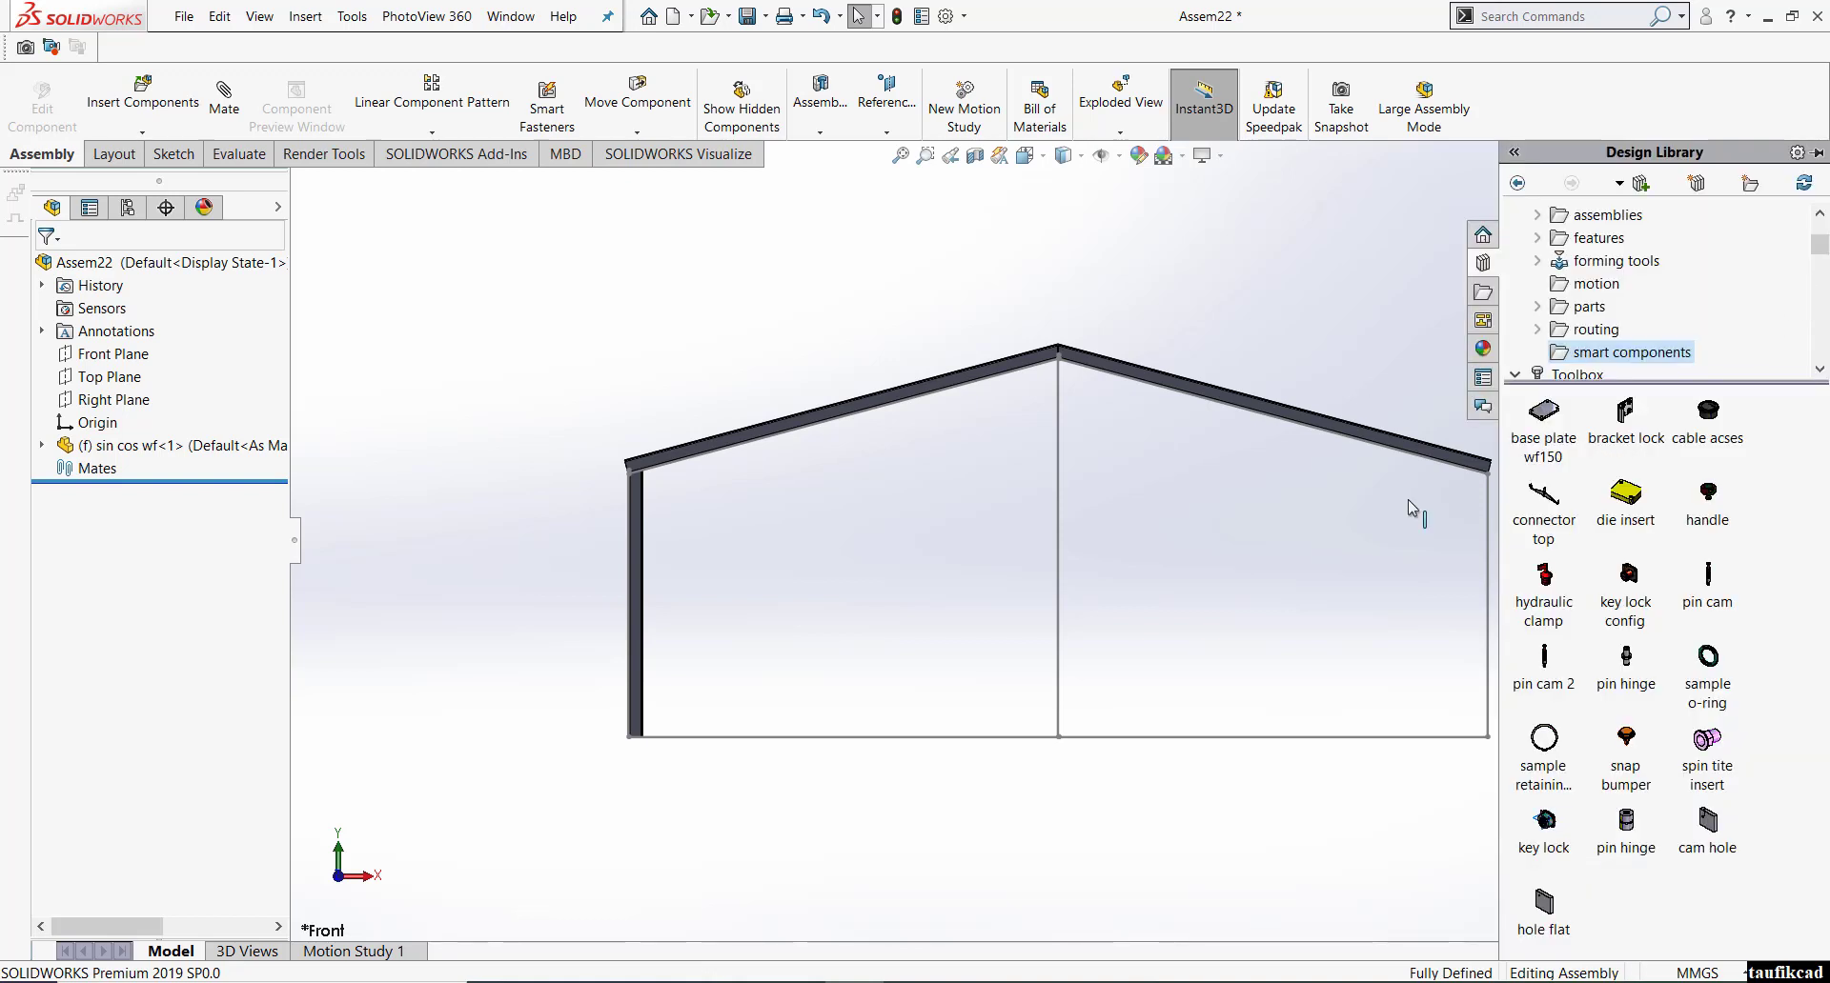
scroll(711, 726, down, 5)
drag(1545, 411, 715, 727)
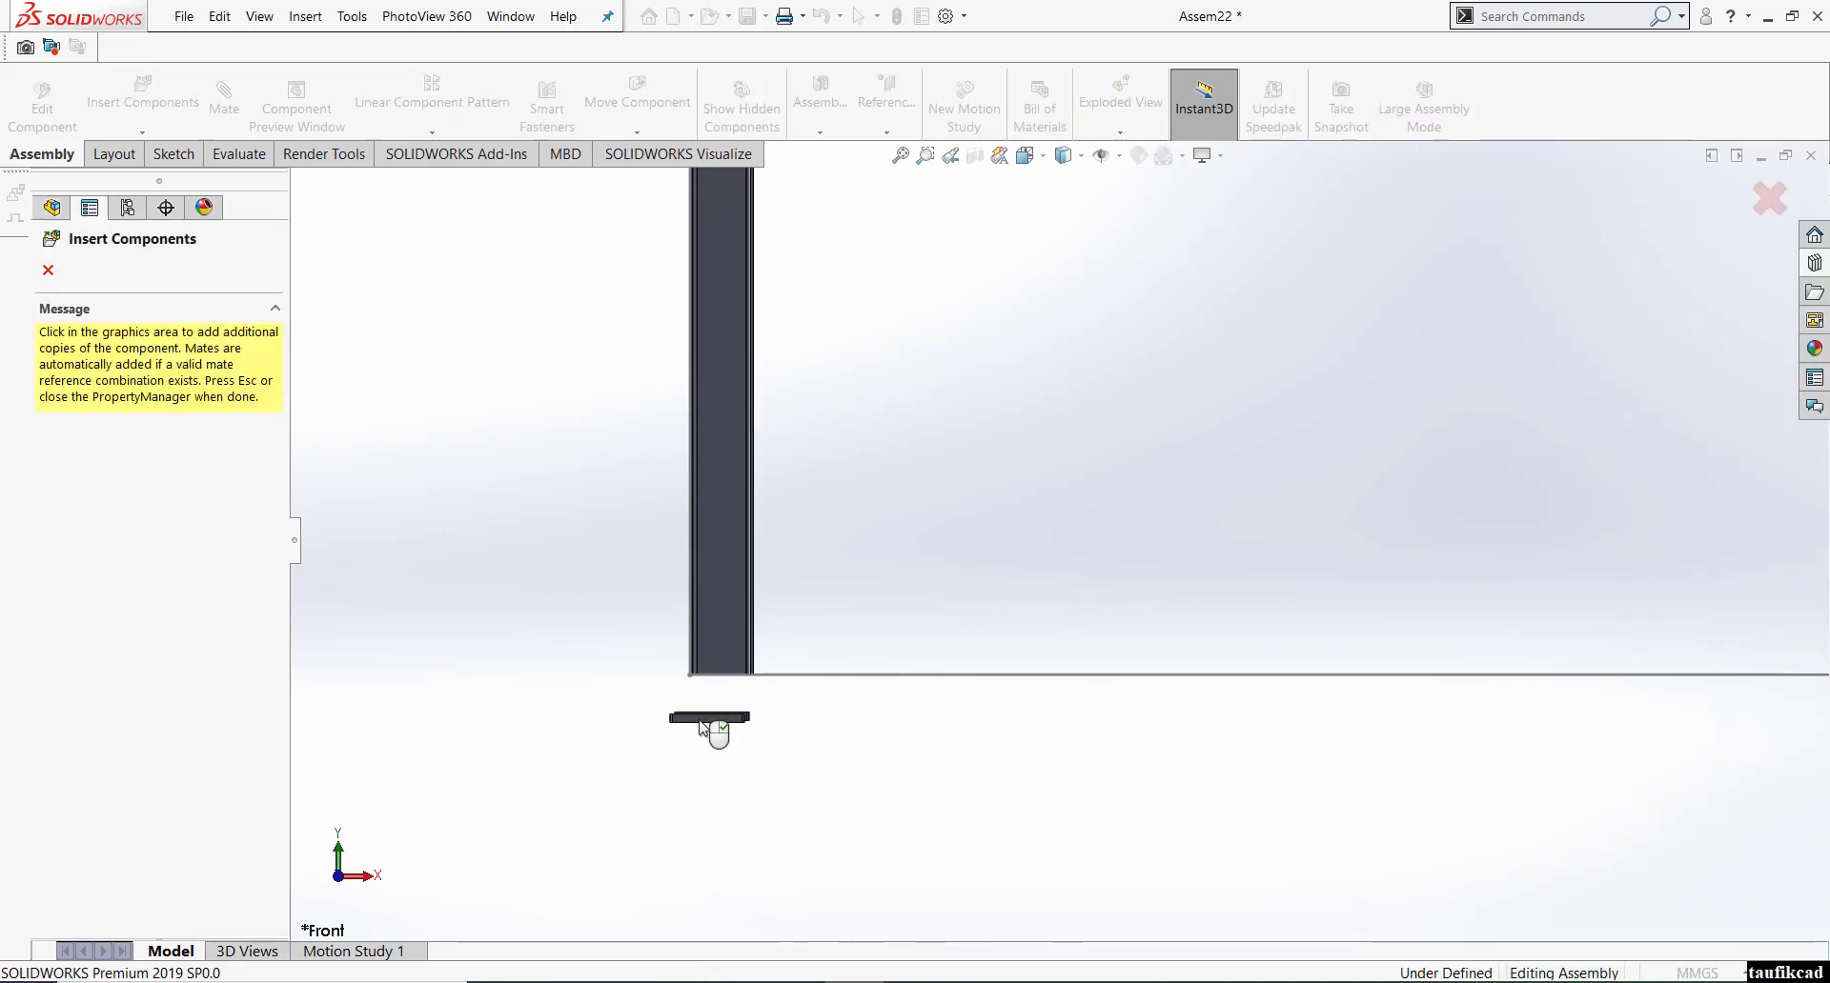
click(48, 272)
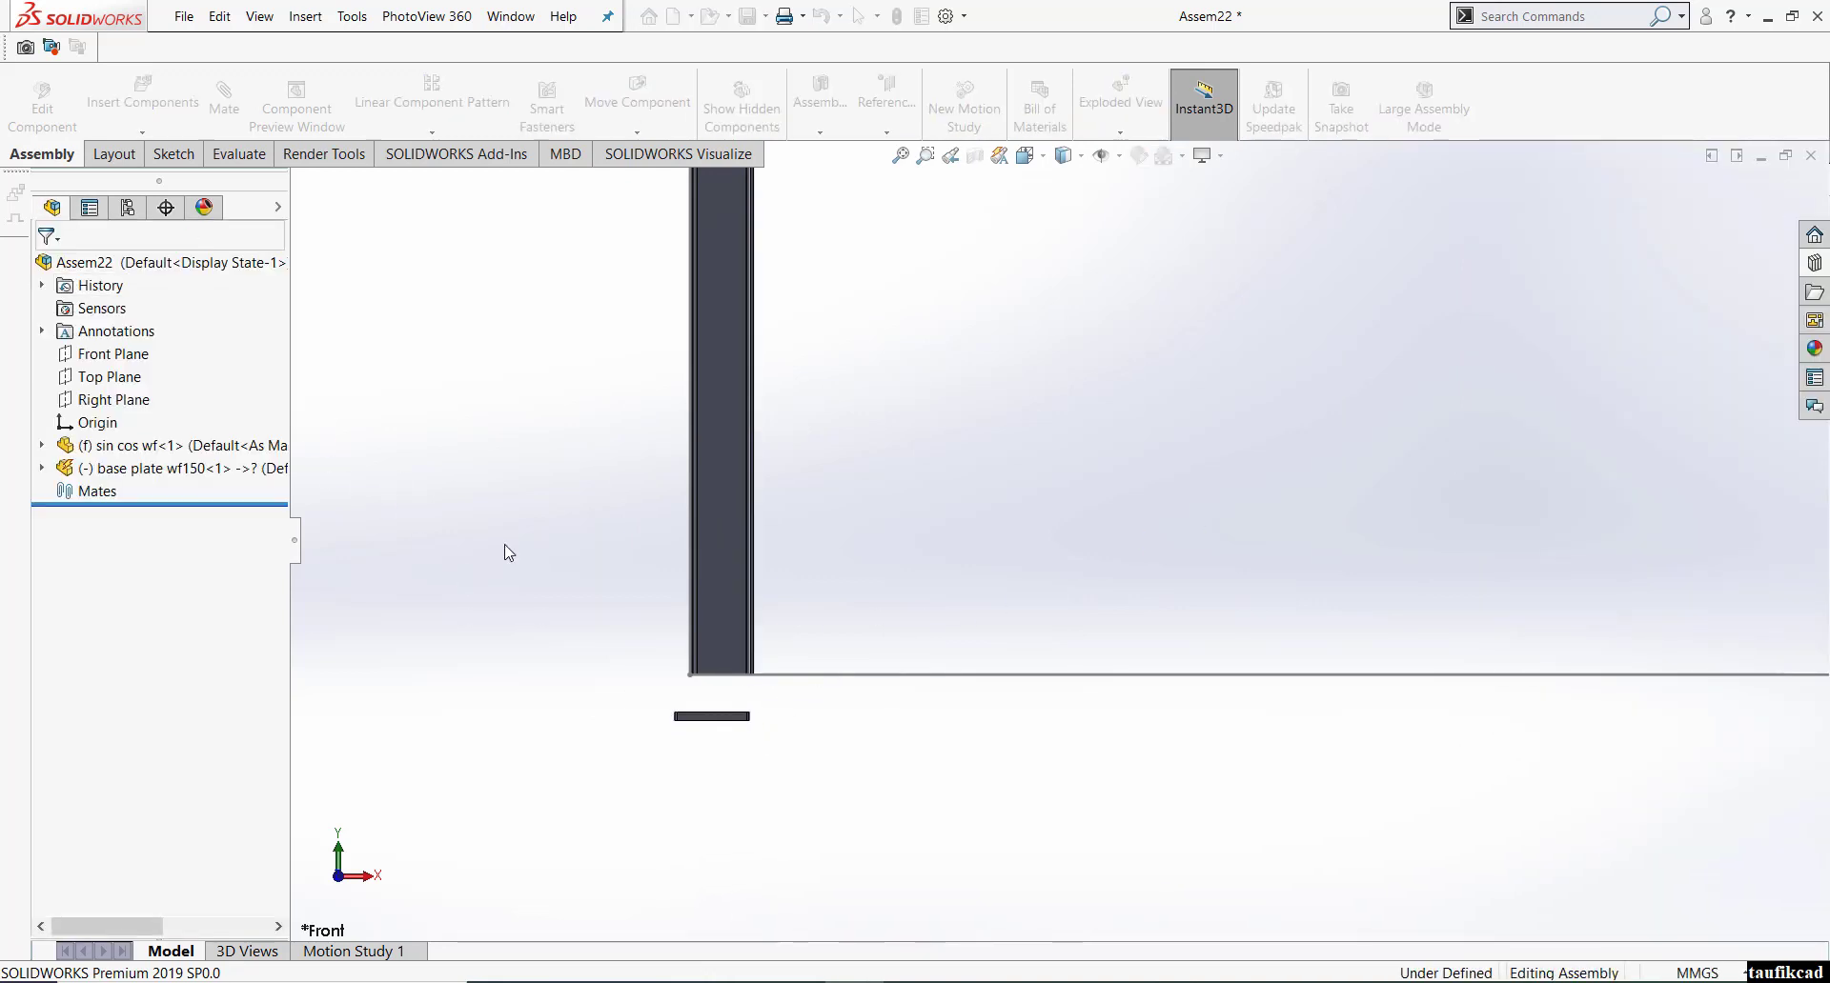
- Add a centred Width mate between the base plate's two short end faces and the column's two flanges
middle_drag(506, 547, 664, 664)
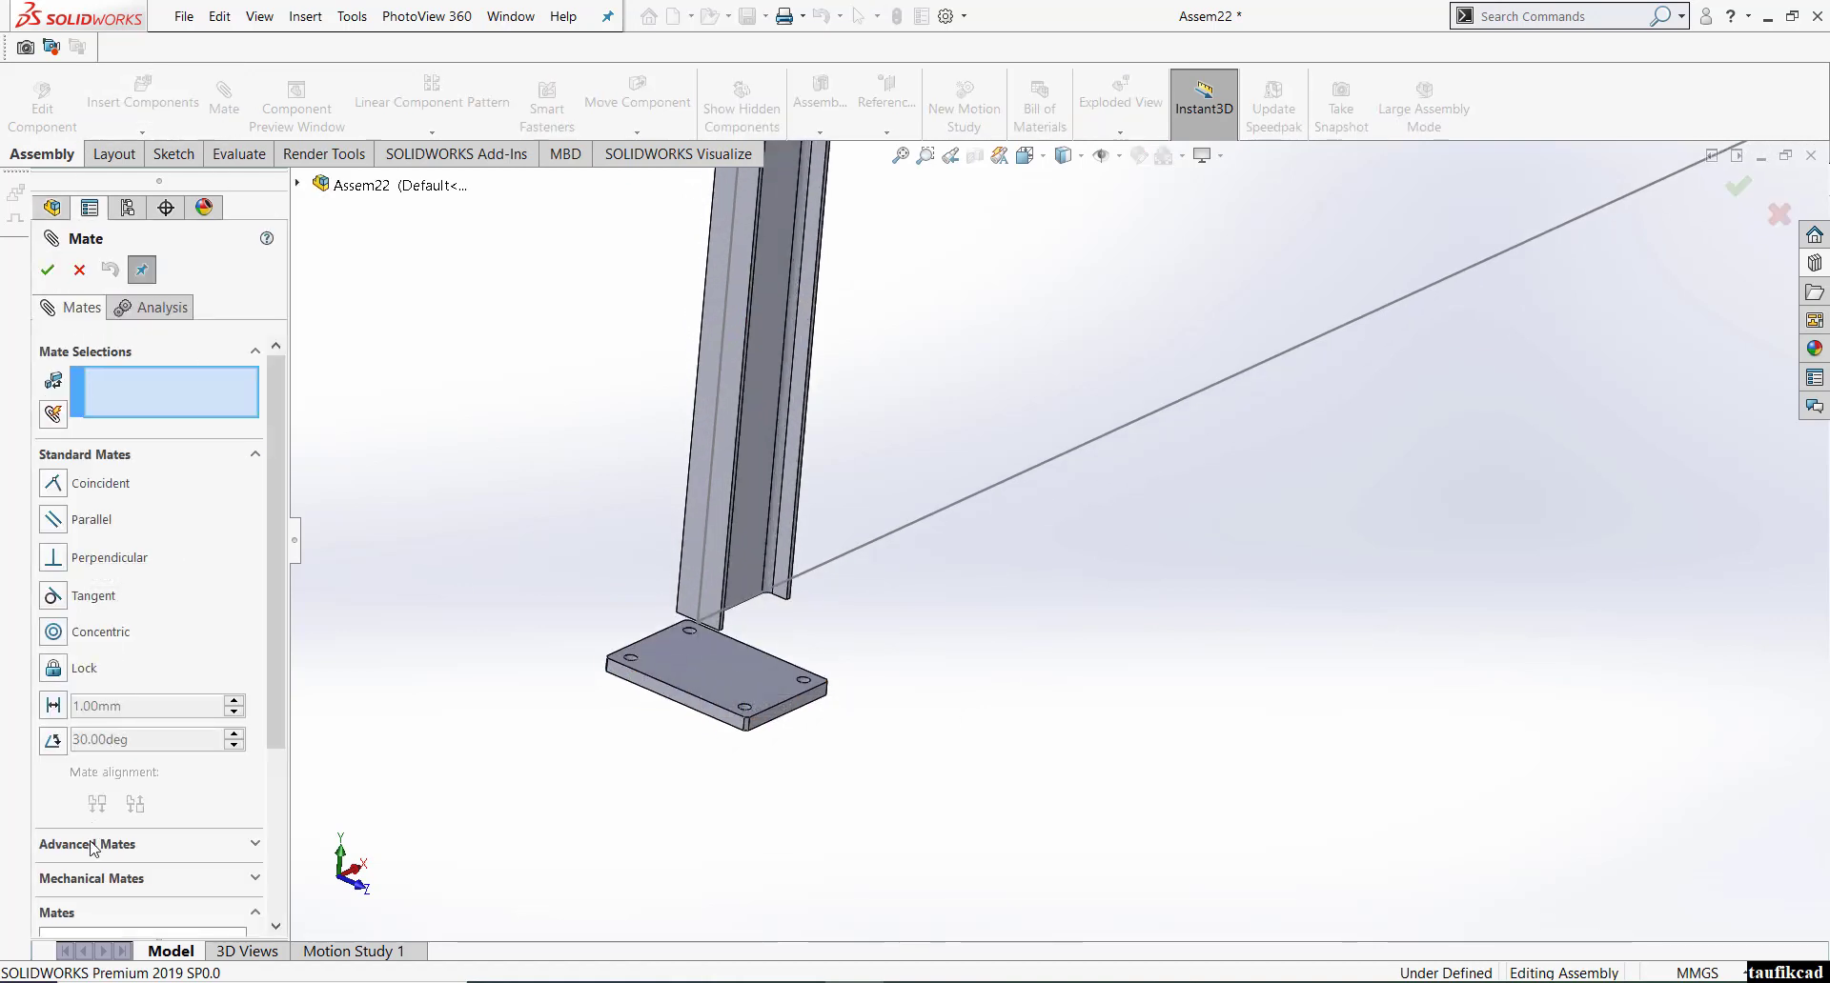
click(92, 845)
click(53, 576)
scroll(590, 758, down, 3)
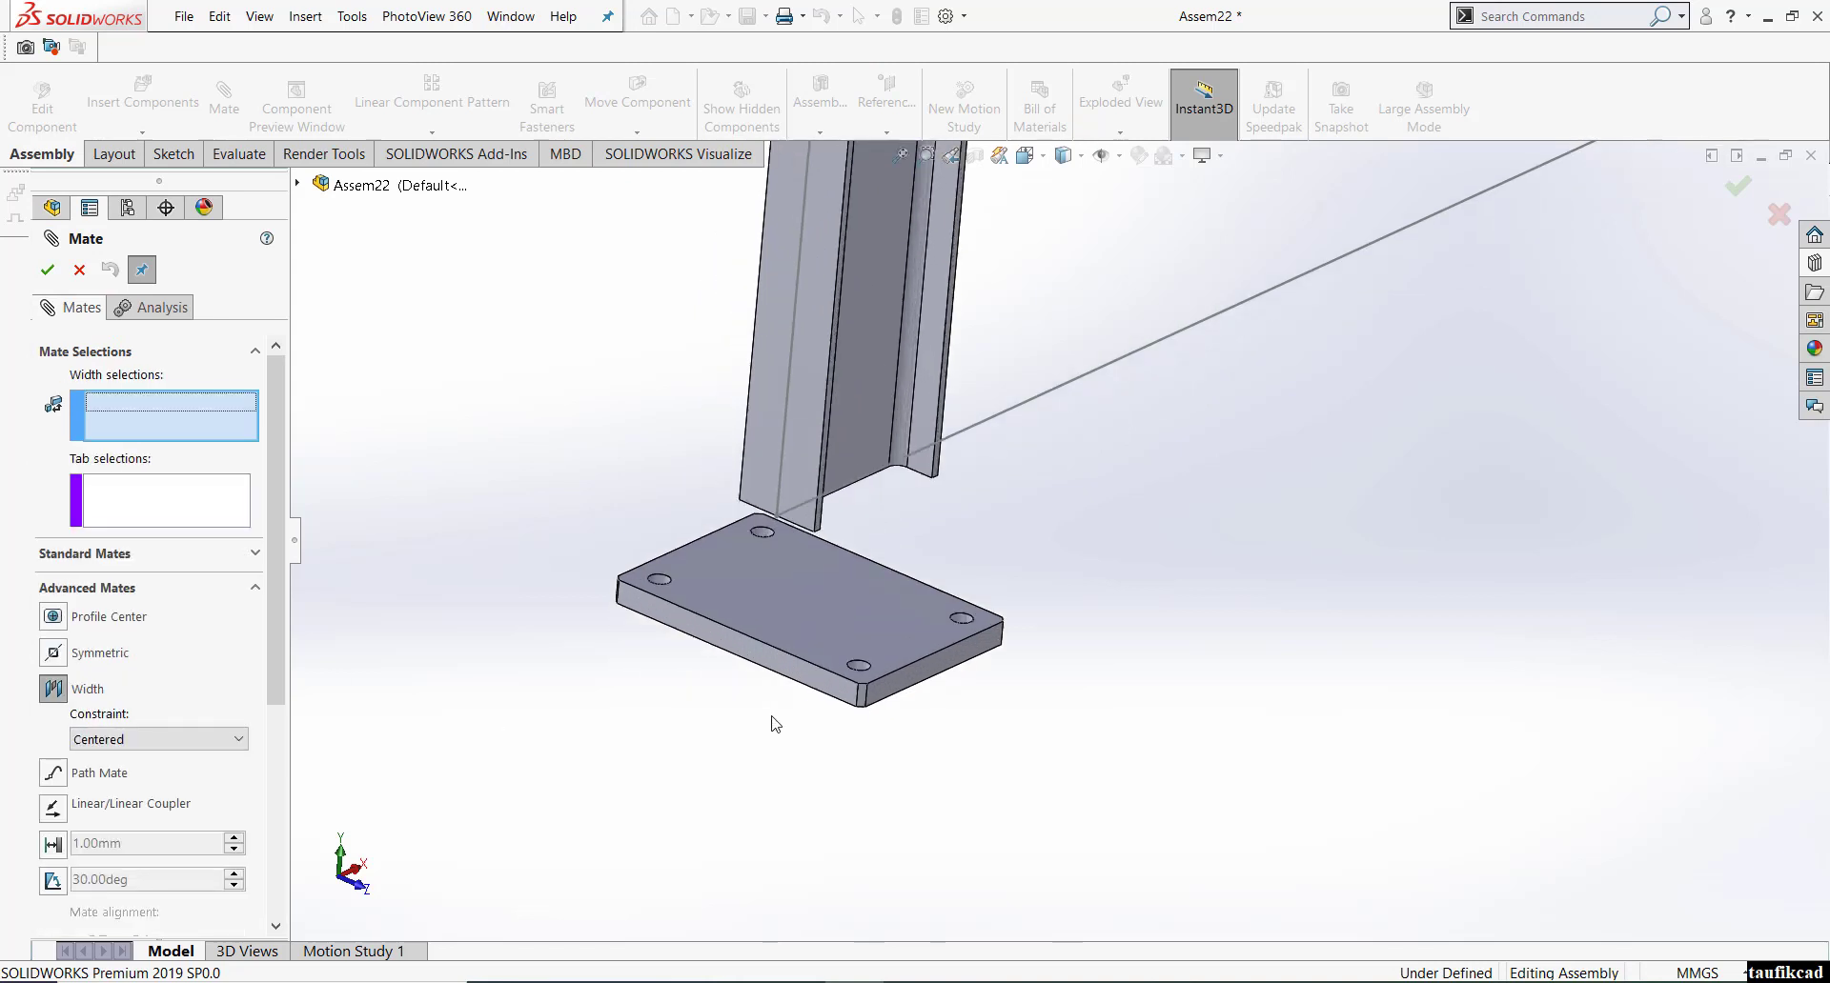
click(913, 689)
middle_drag(808, 625, 608, 572)
click(608, 572)
middle_drag(753, 595, 595, 491)
click(686, 485)
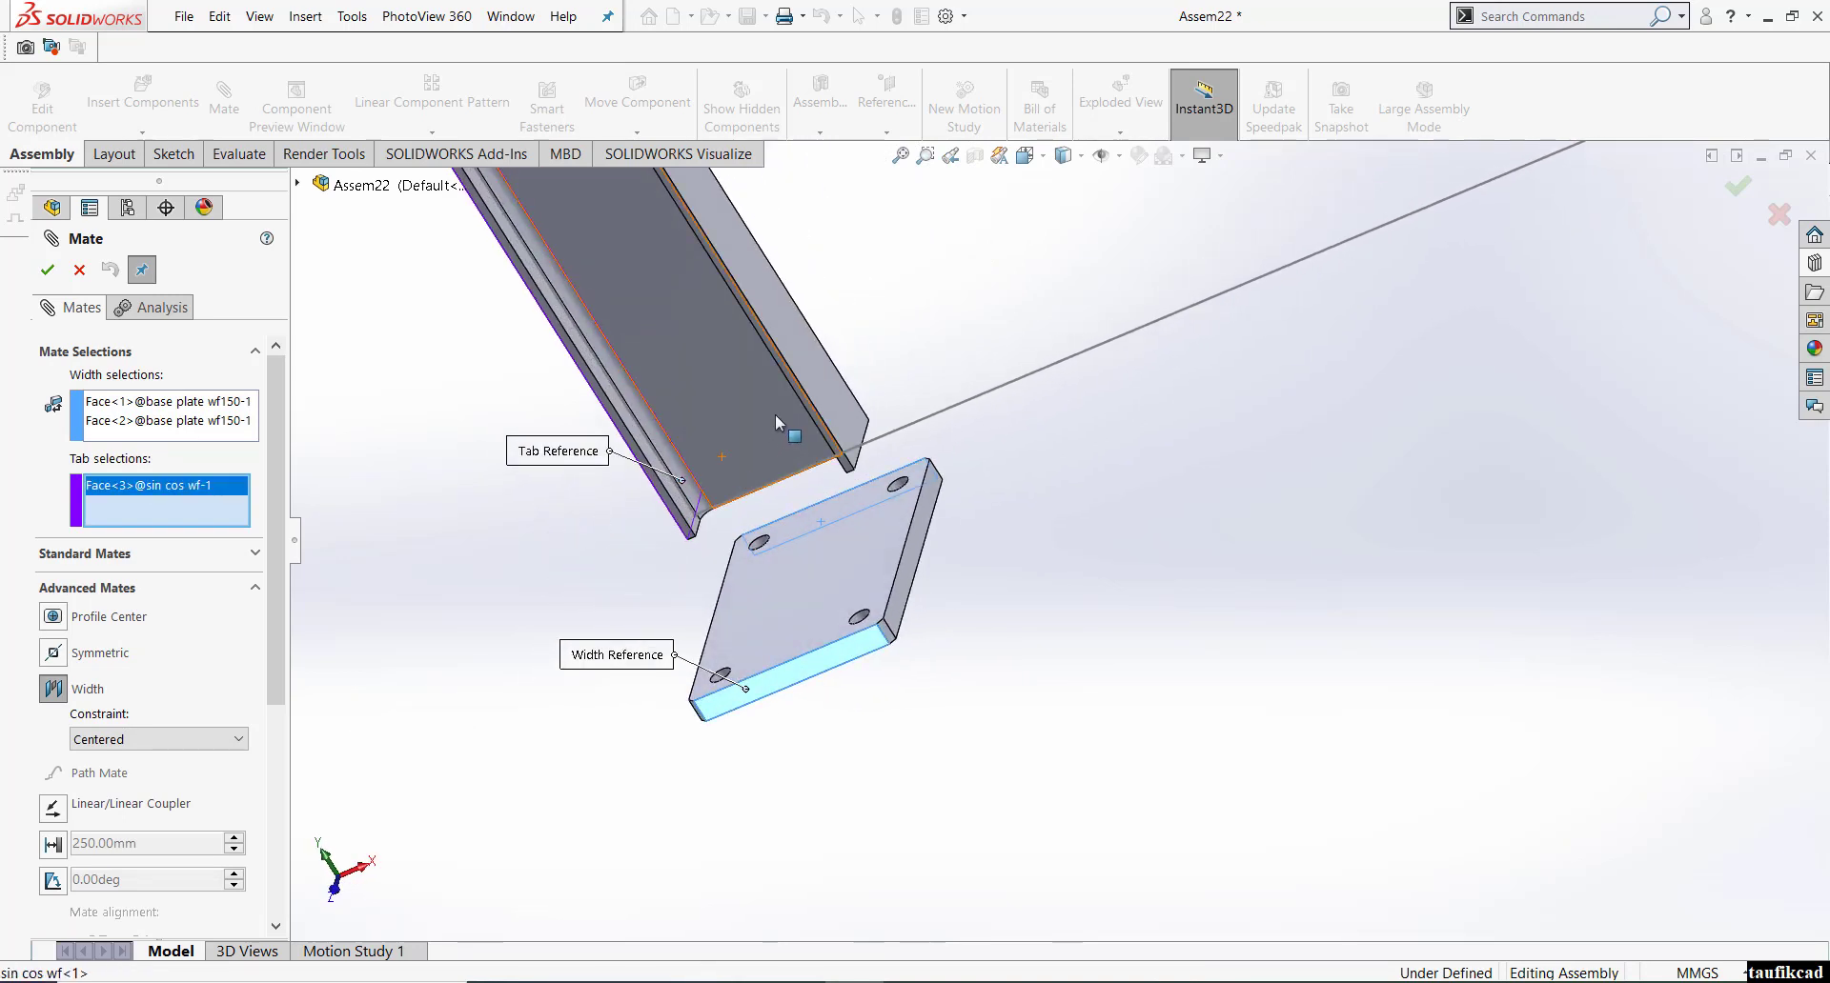
click(823, 390)
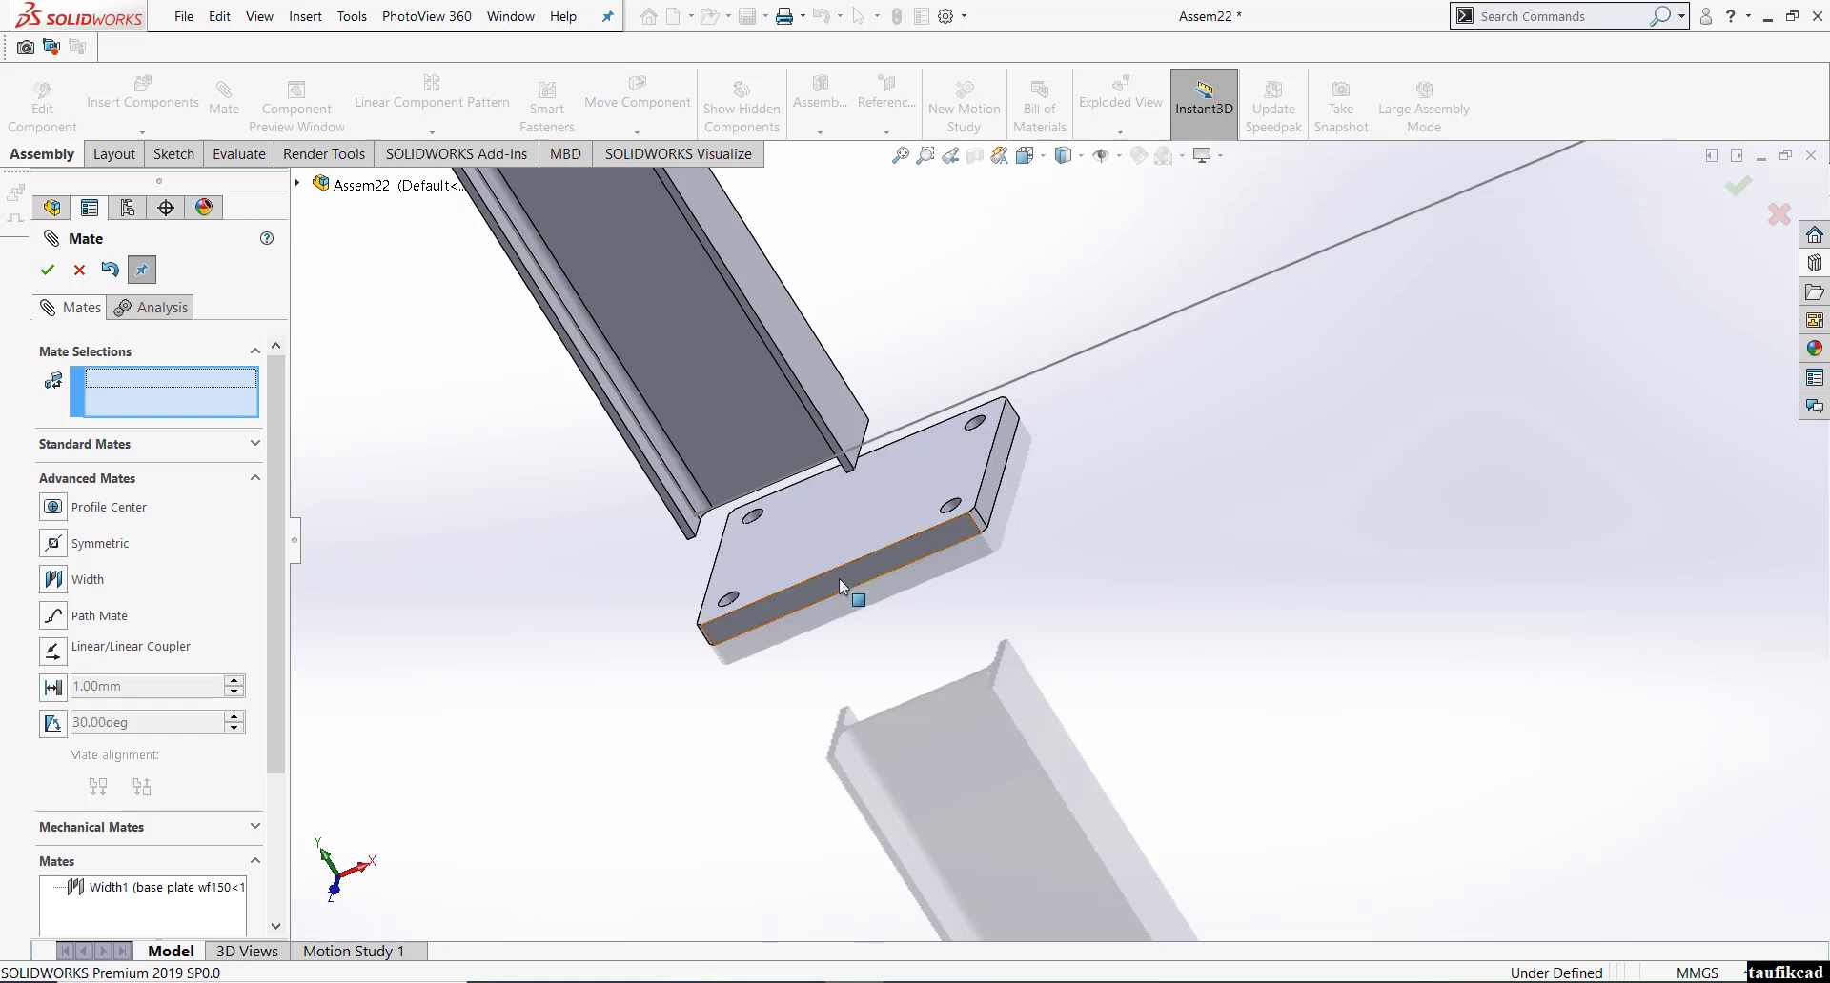
- Add a second centred Width mate between the base plate's two long side faces and the column's web faces
click(55, 578)
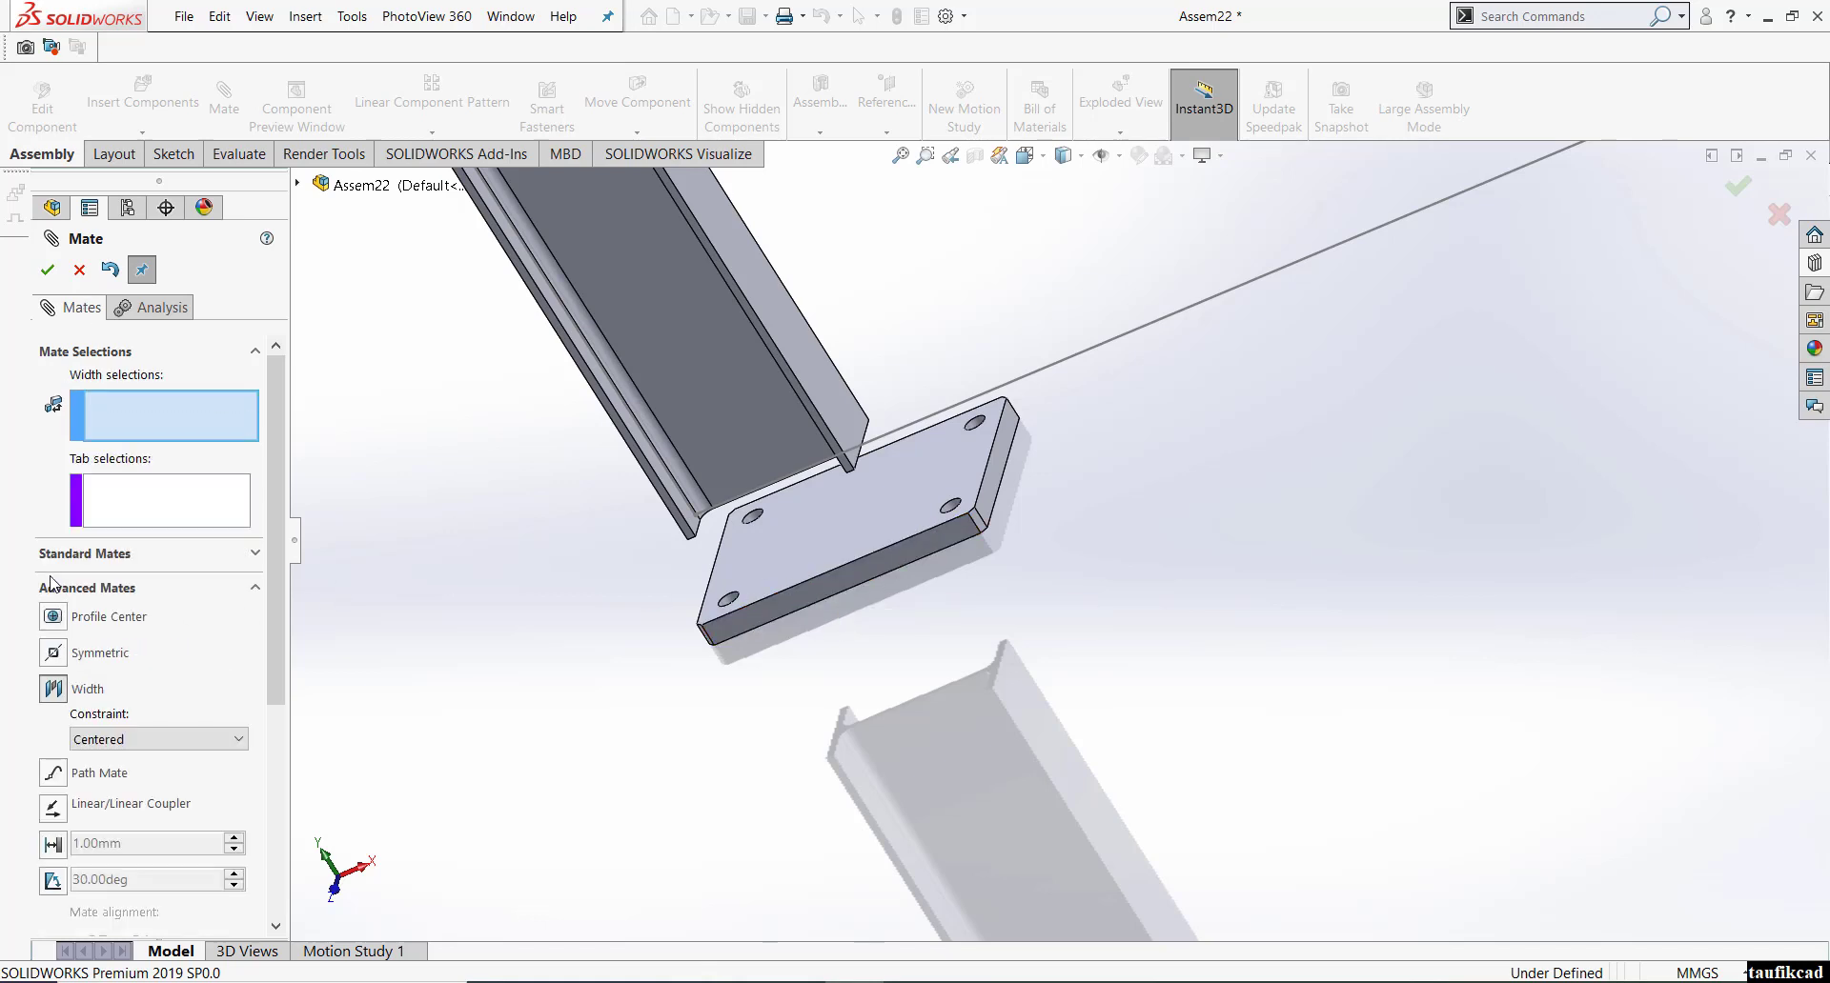
click(798, 601)
middle_drag(799, 600, 585, 492)
click(591, 484)
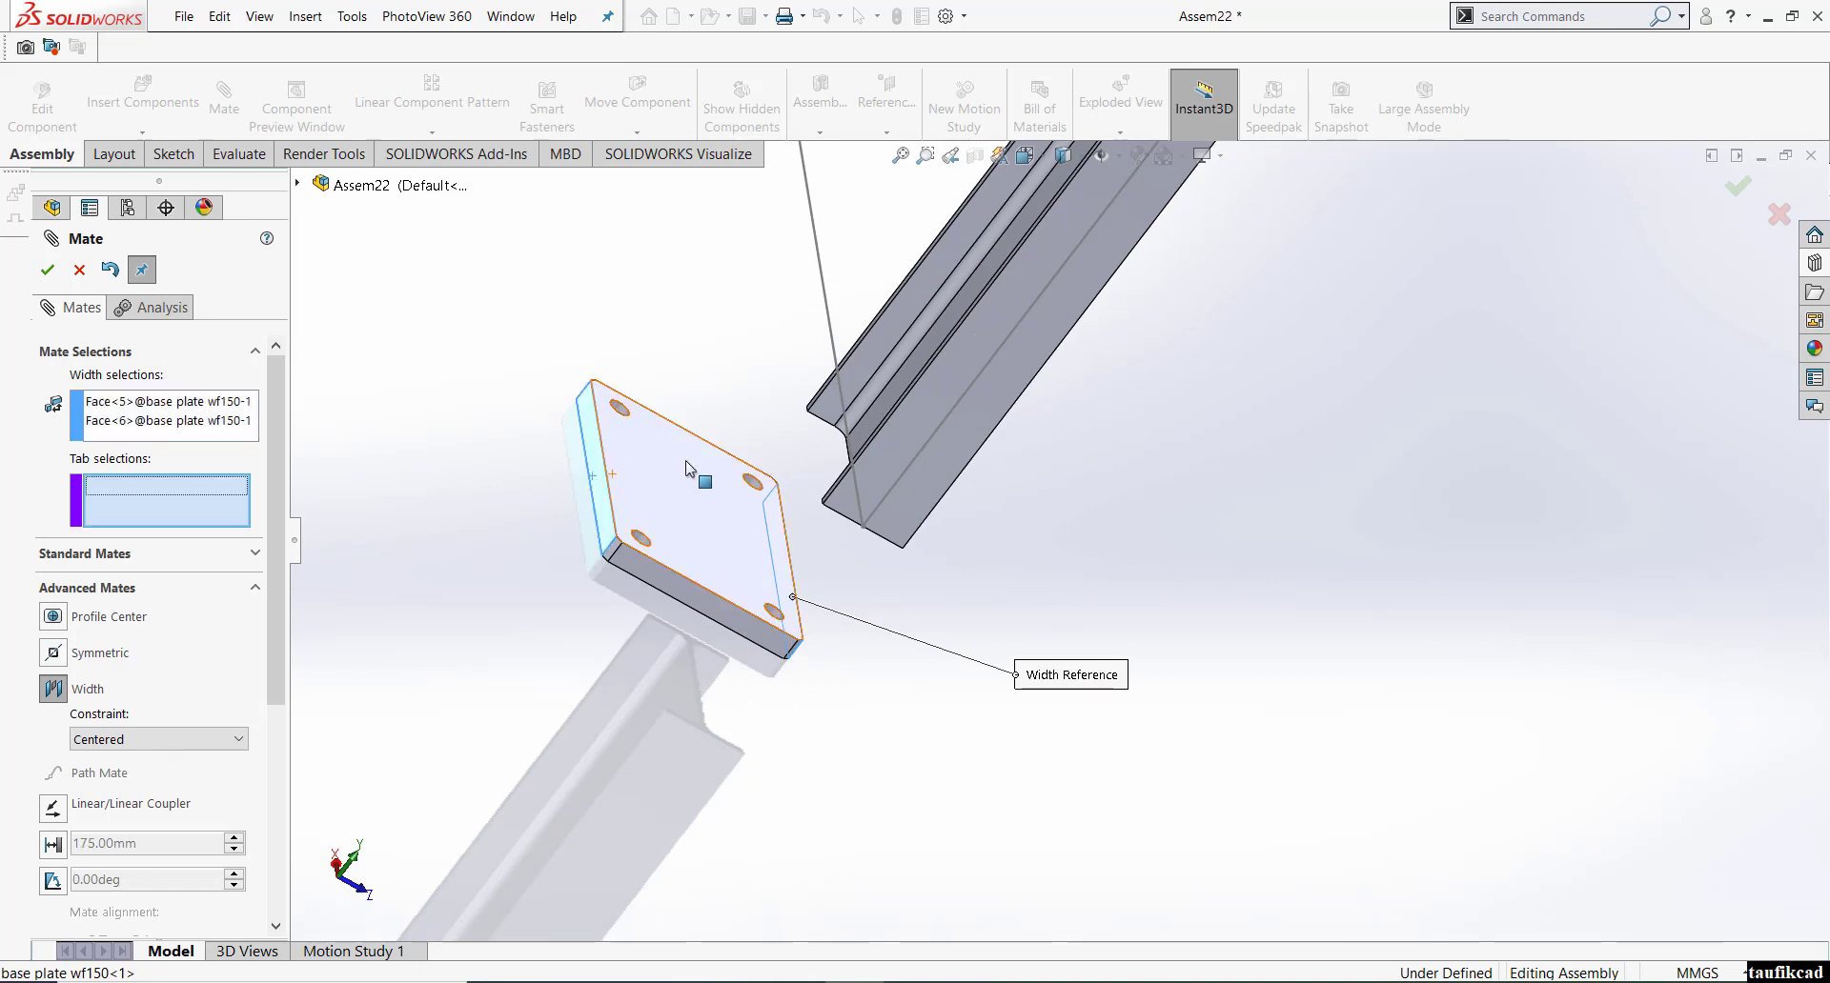
click(899, 401)
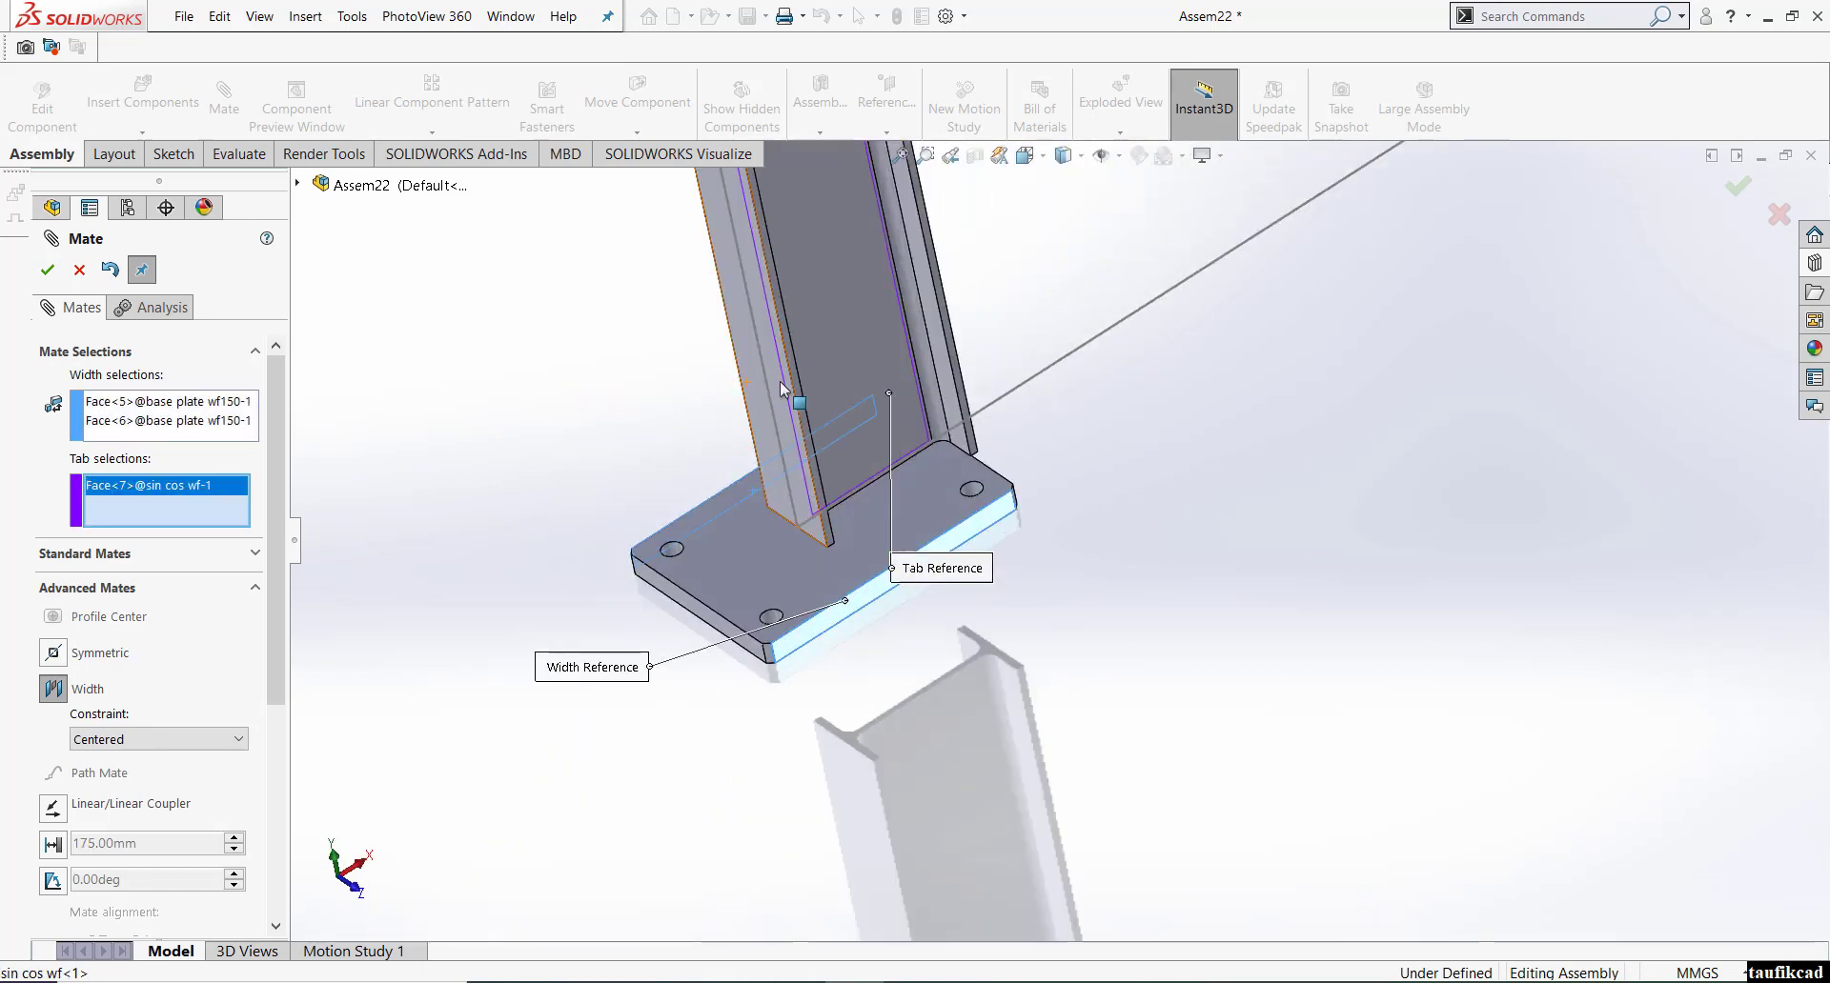
key(Return)
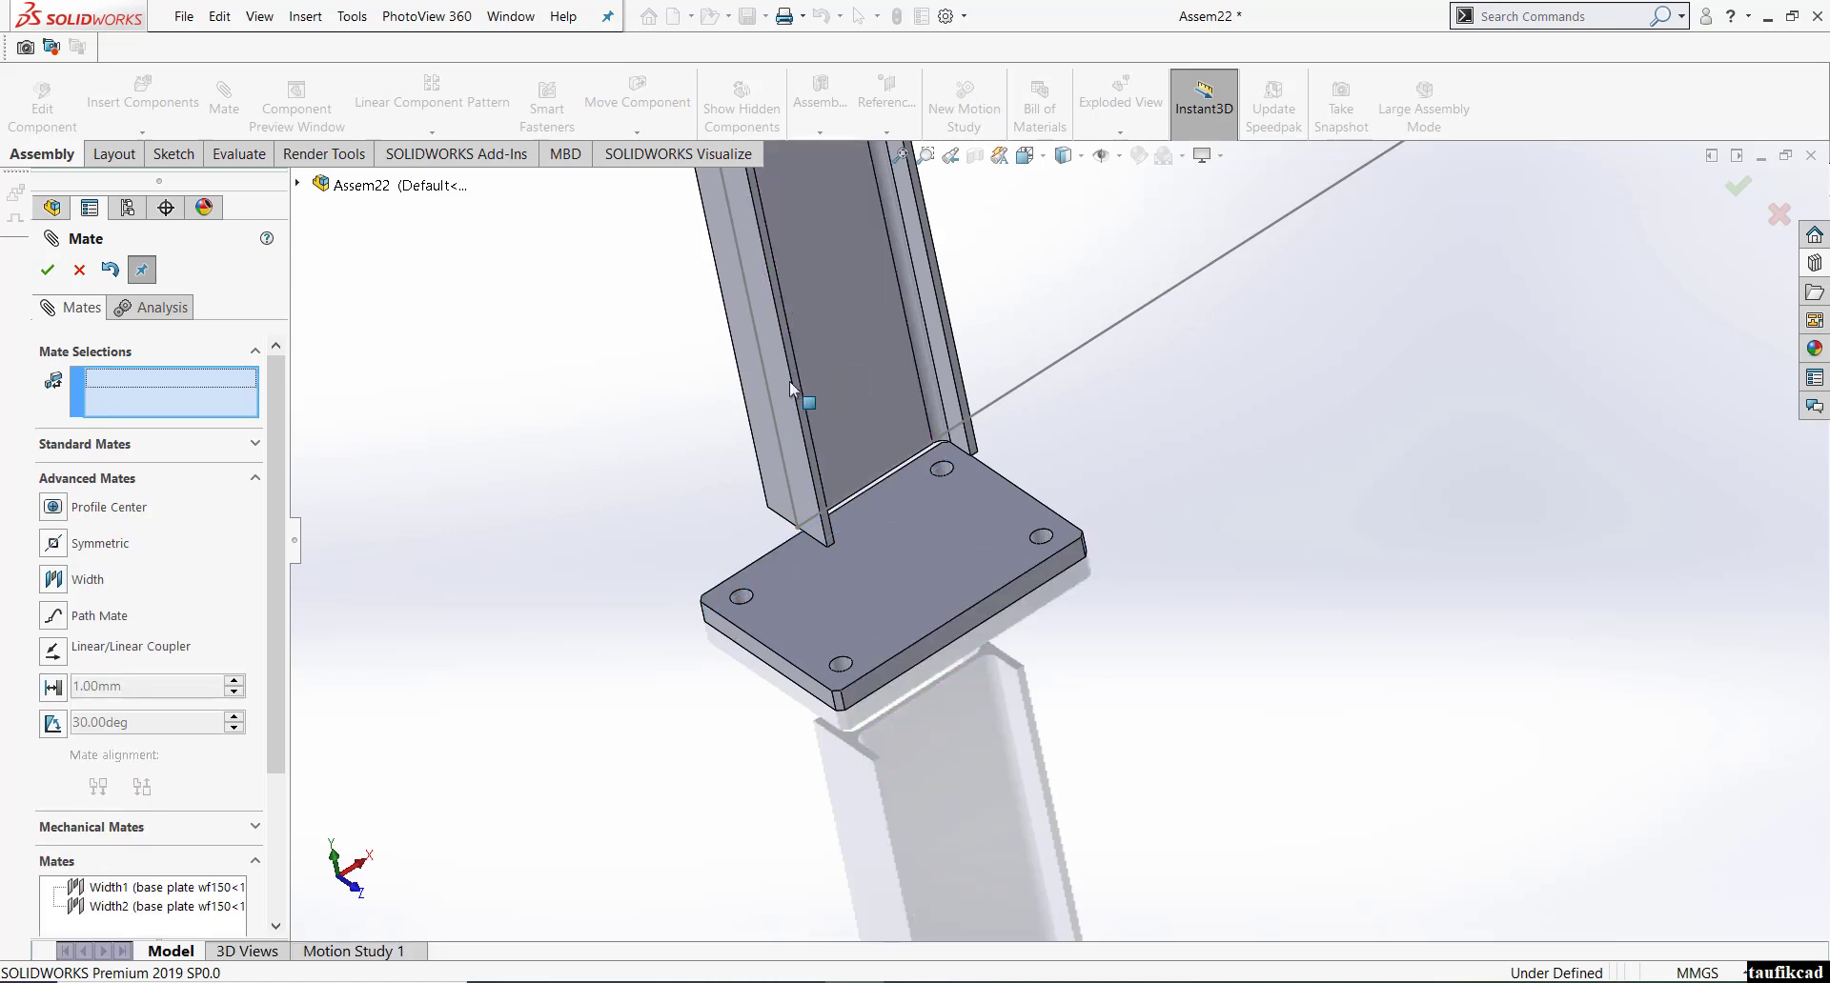
- Mate the base plate's top face coincident with the column's bottom end face and finish mating
drag(281, 688, 284, 736)
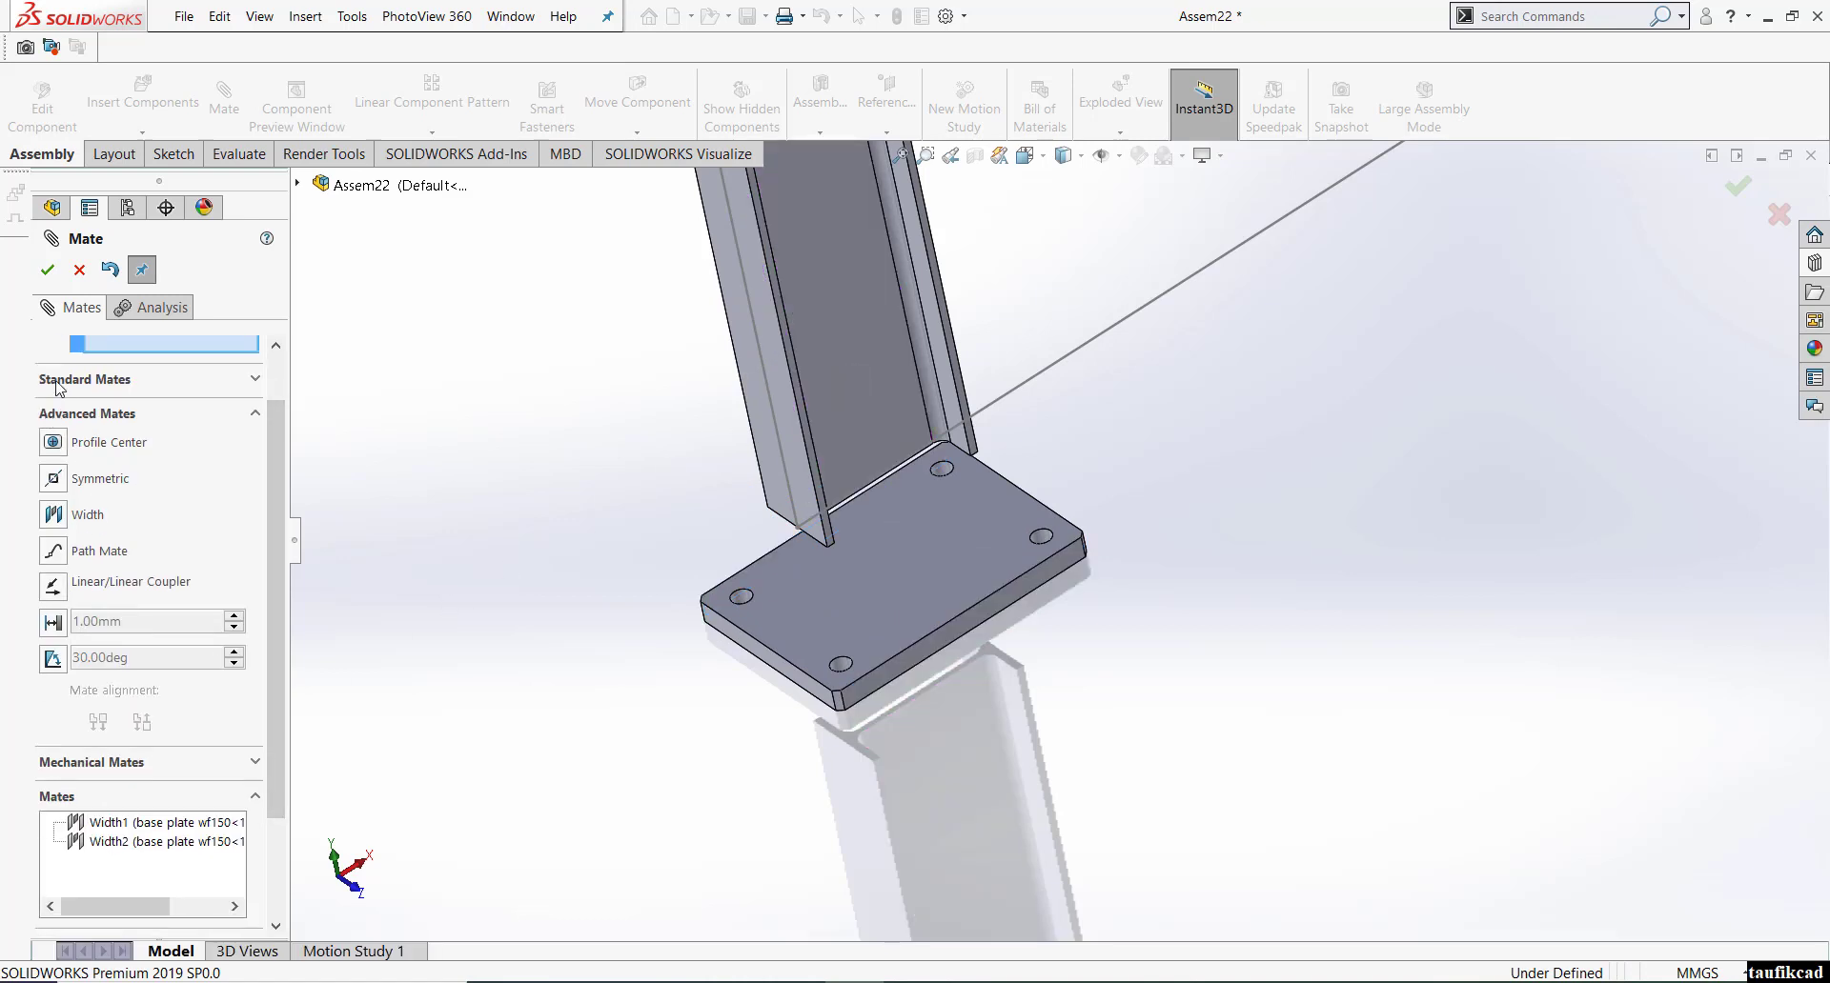
click(57, 383)
click(59, 417)
click(926, 640)
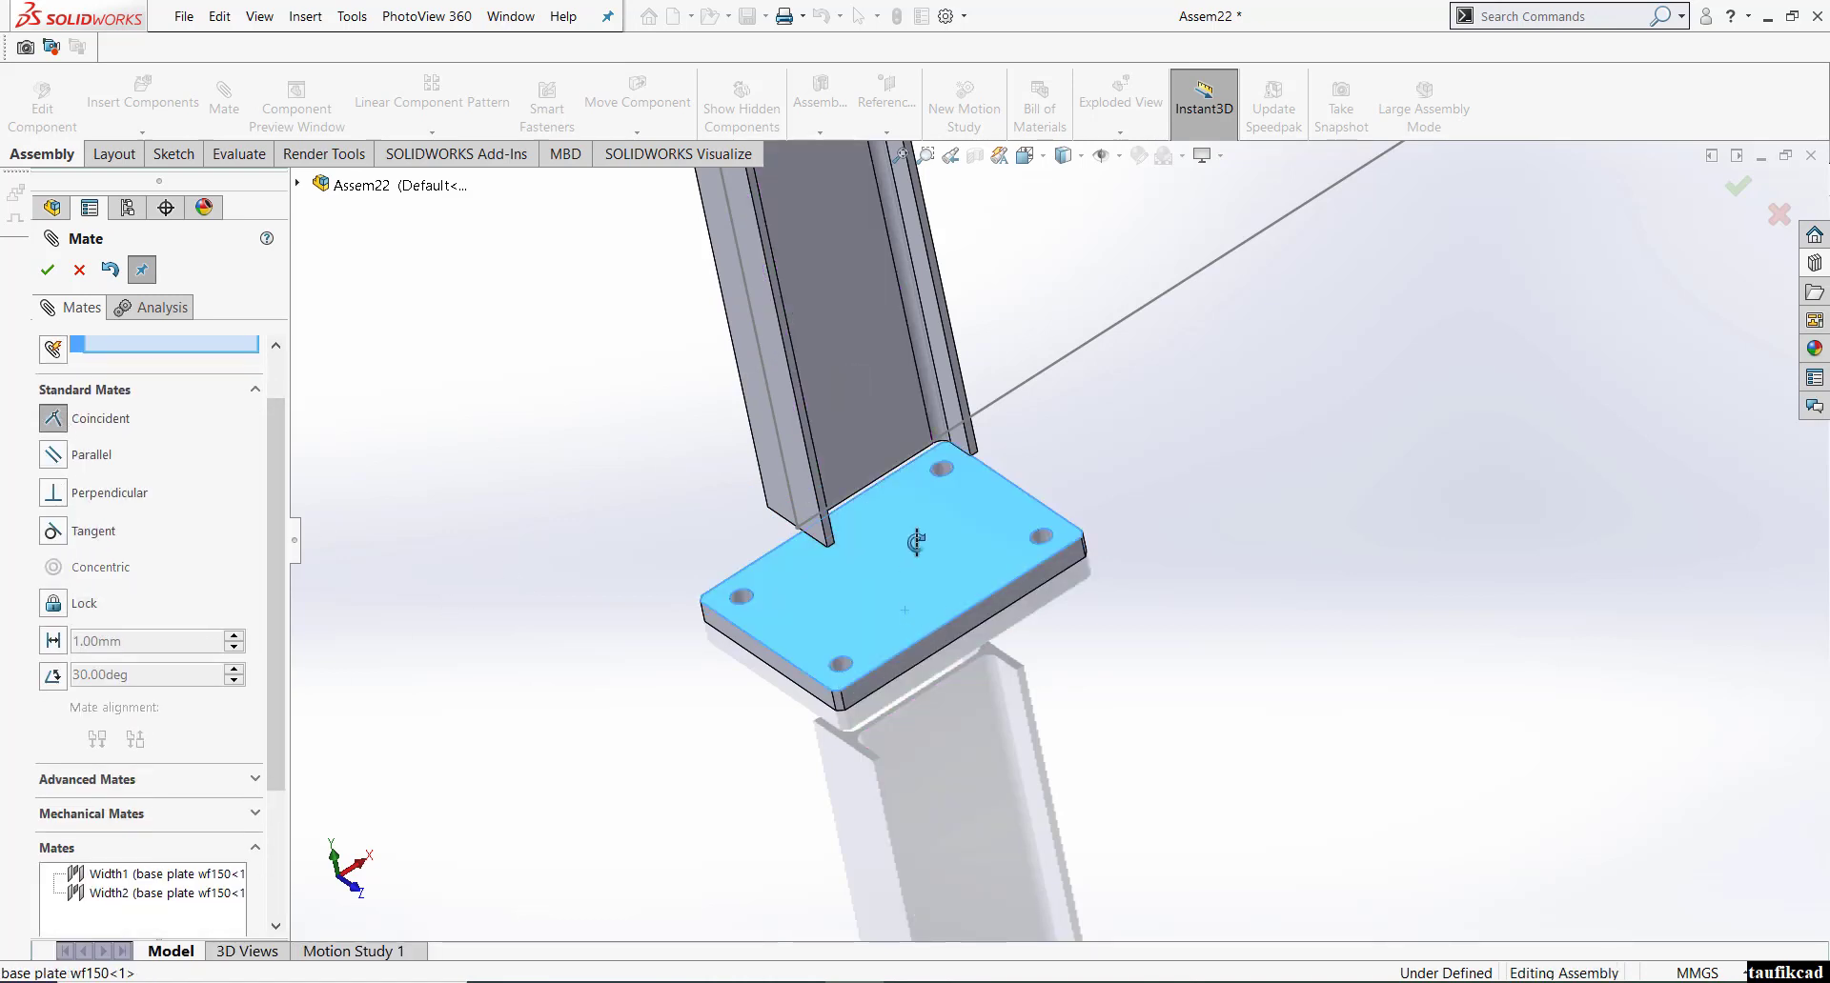
middle_drag(935, 654, 834, 520)
scroll(834, 514, down, 5)
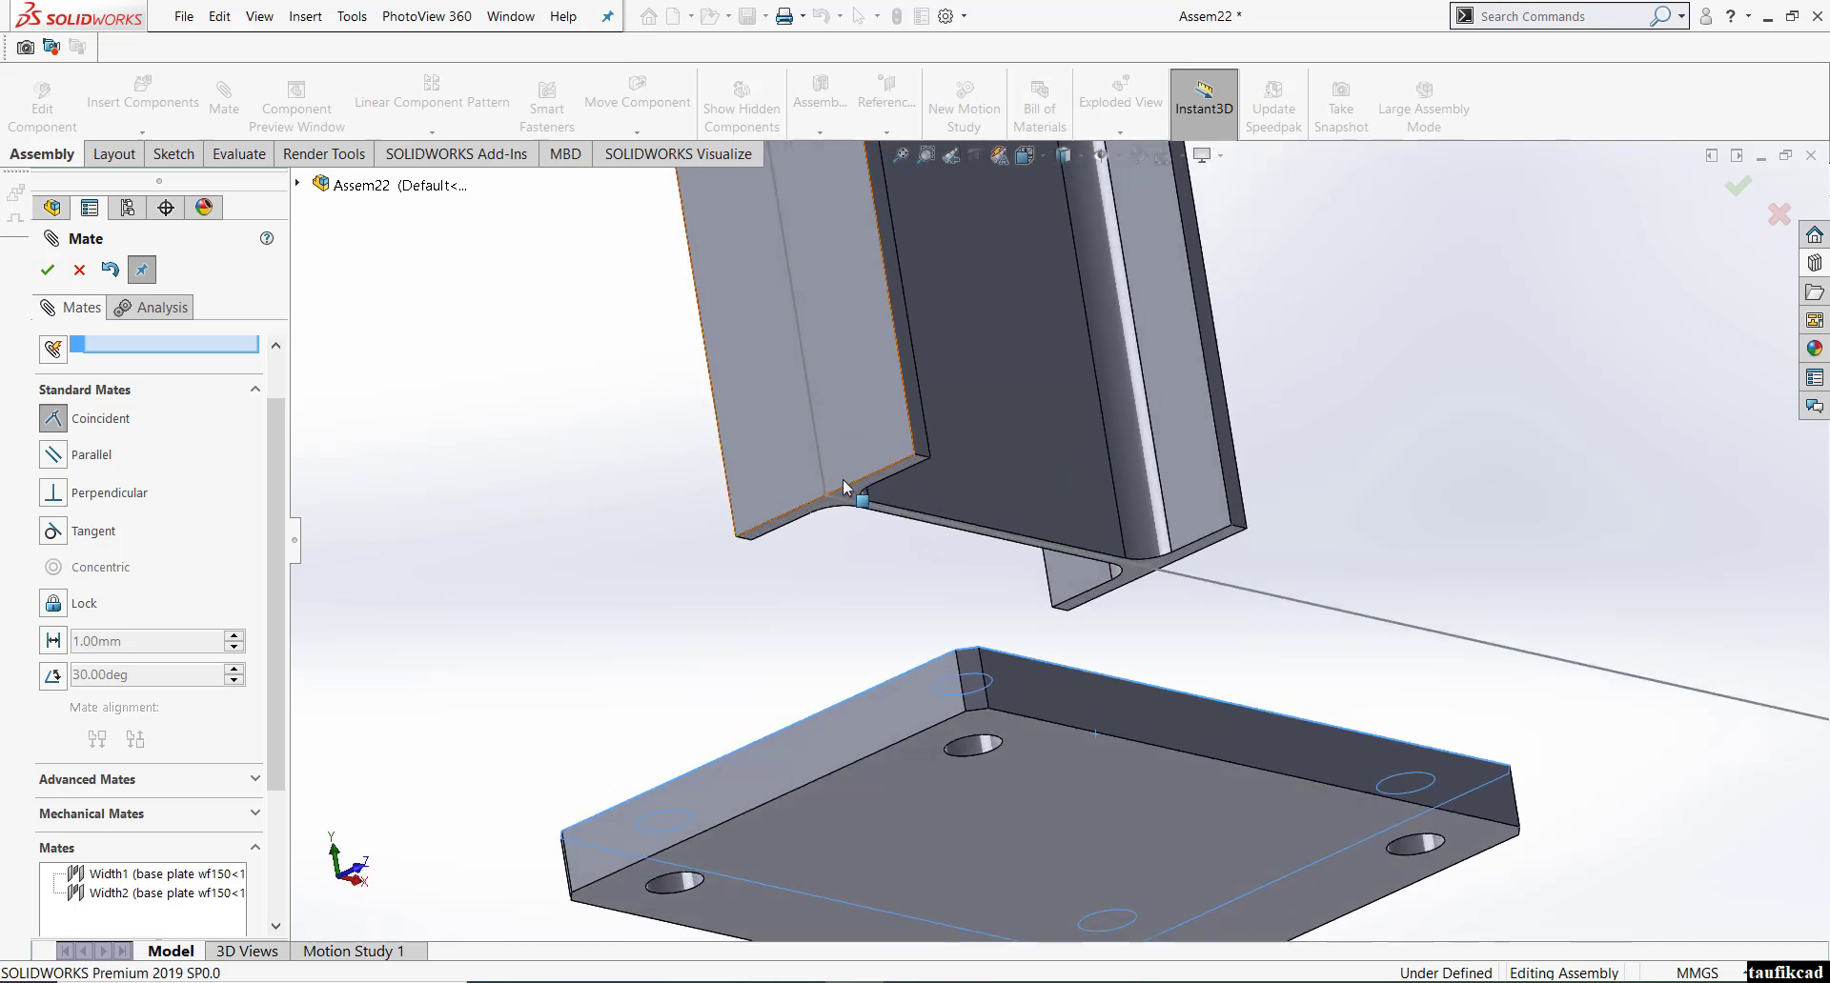
click(825, 515)
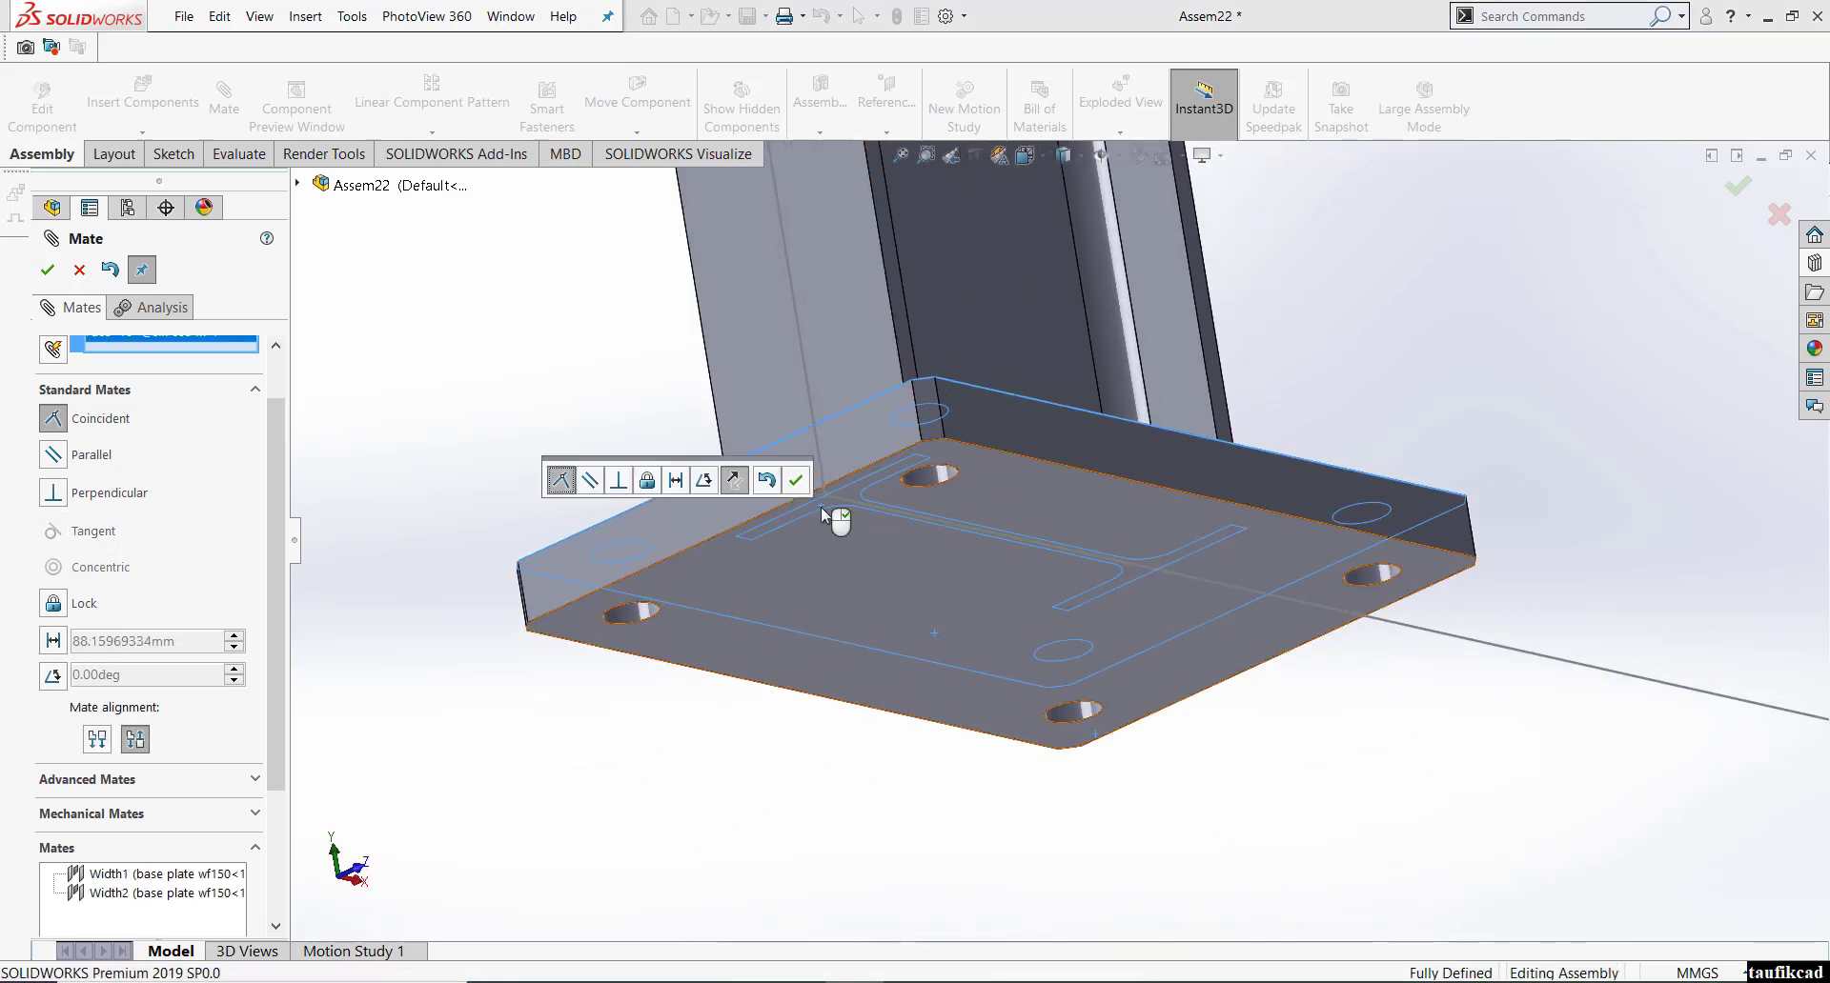
click(811, 503)
scroll(813, 507, up, 2)
middle_drag(810, 509, 468, 566)
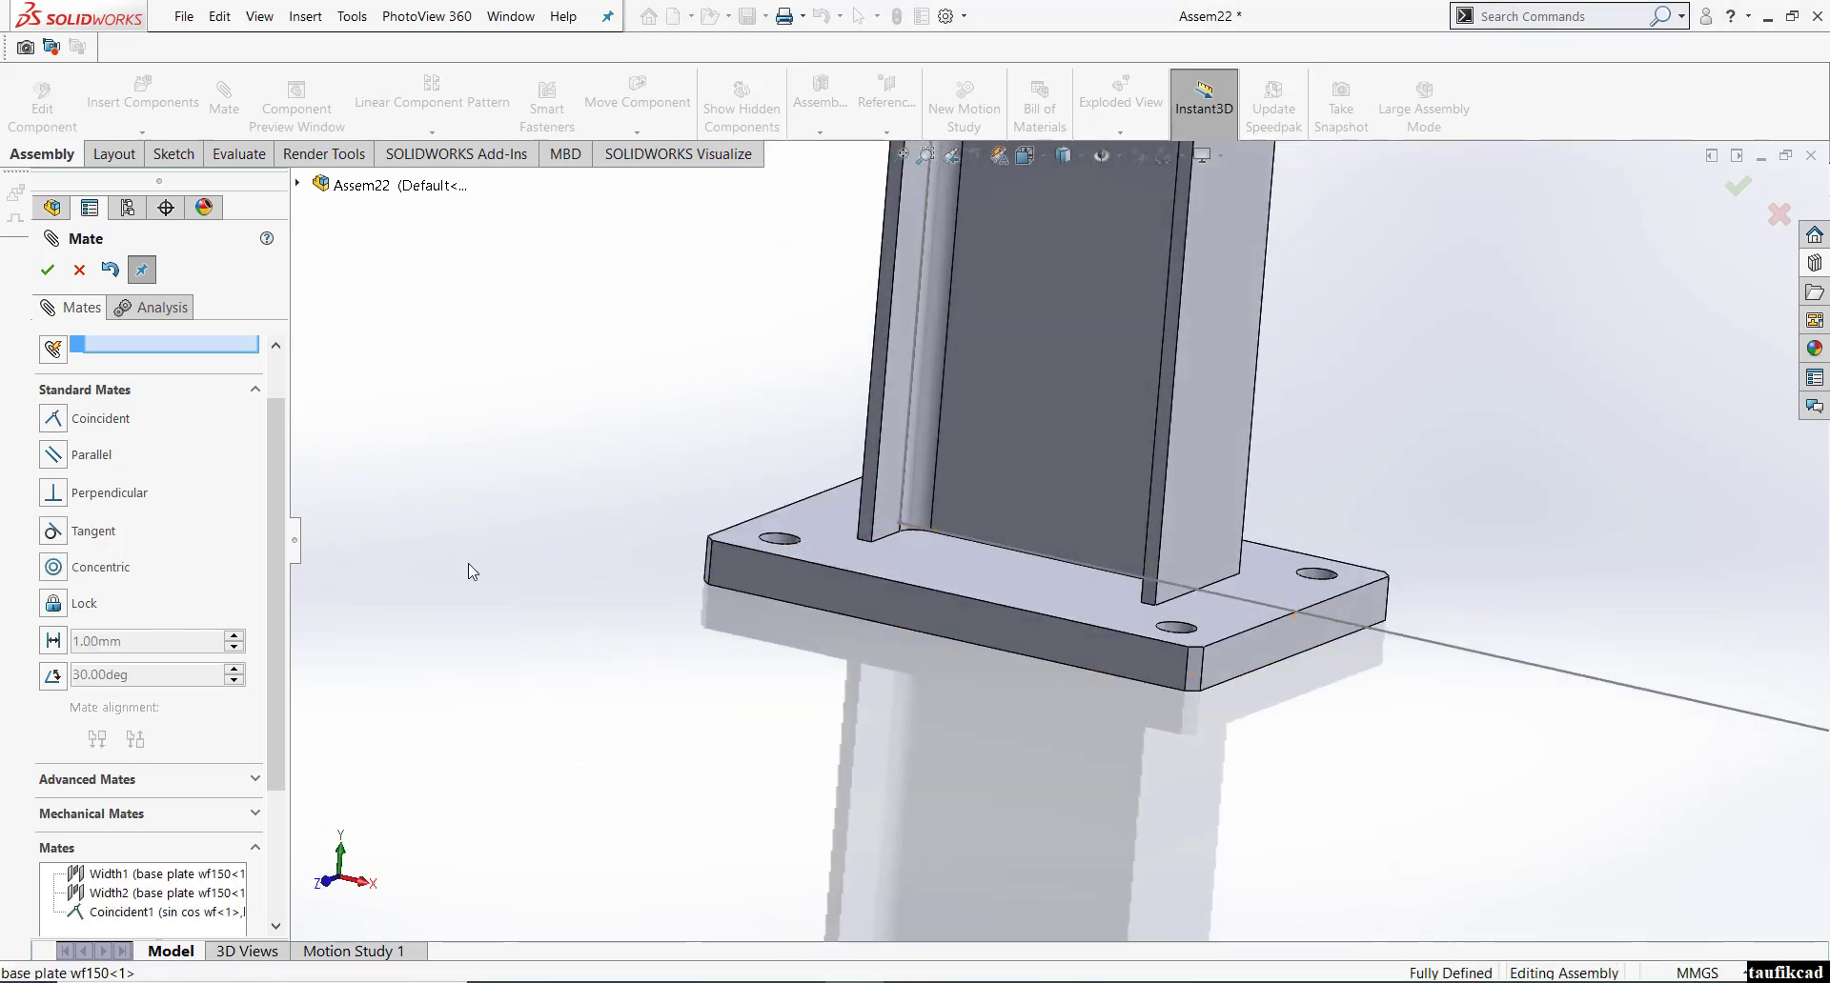
click(46, 271)
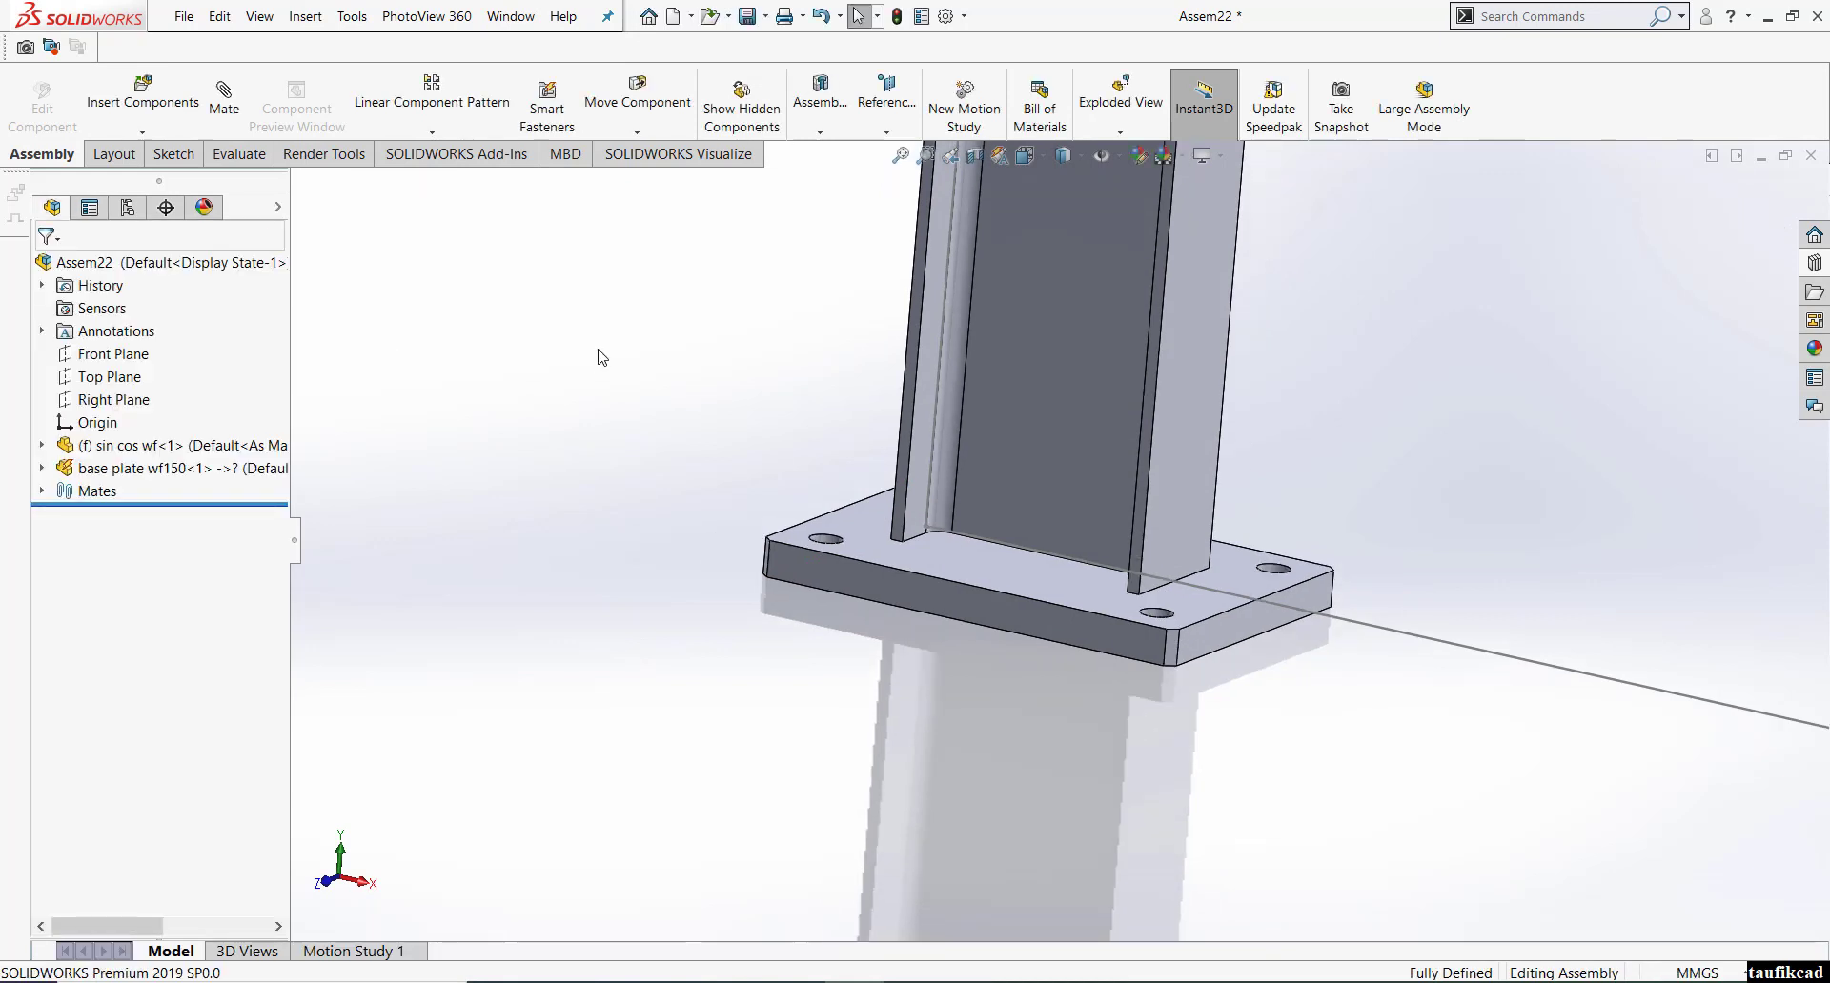
- Insert the base plate's smart features with their associated ribs, anchor bolts, nuts and washers, and check them in isometric view
drag(597, 348, 1439, 733)
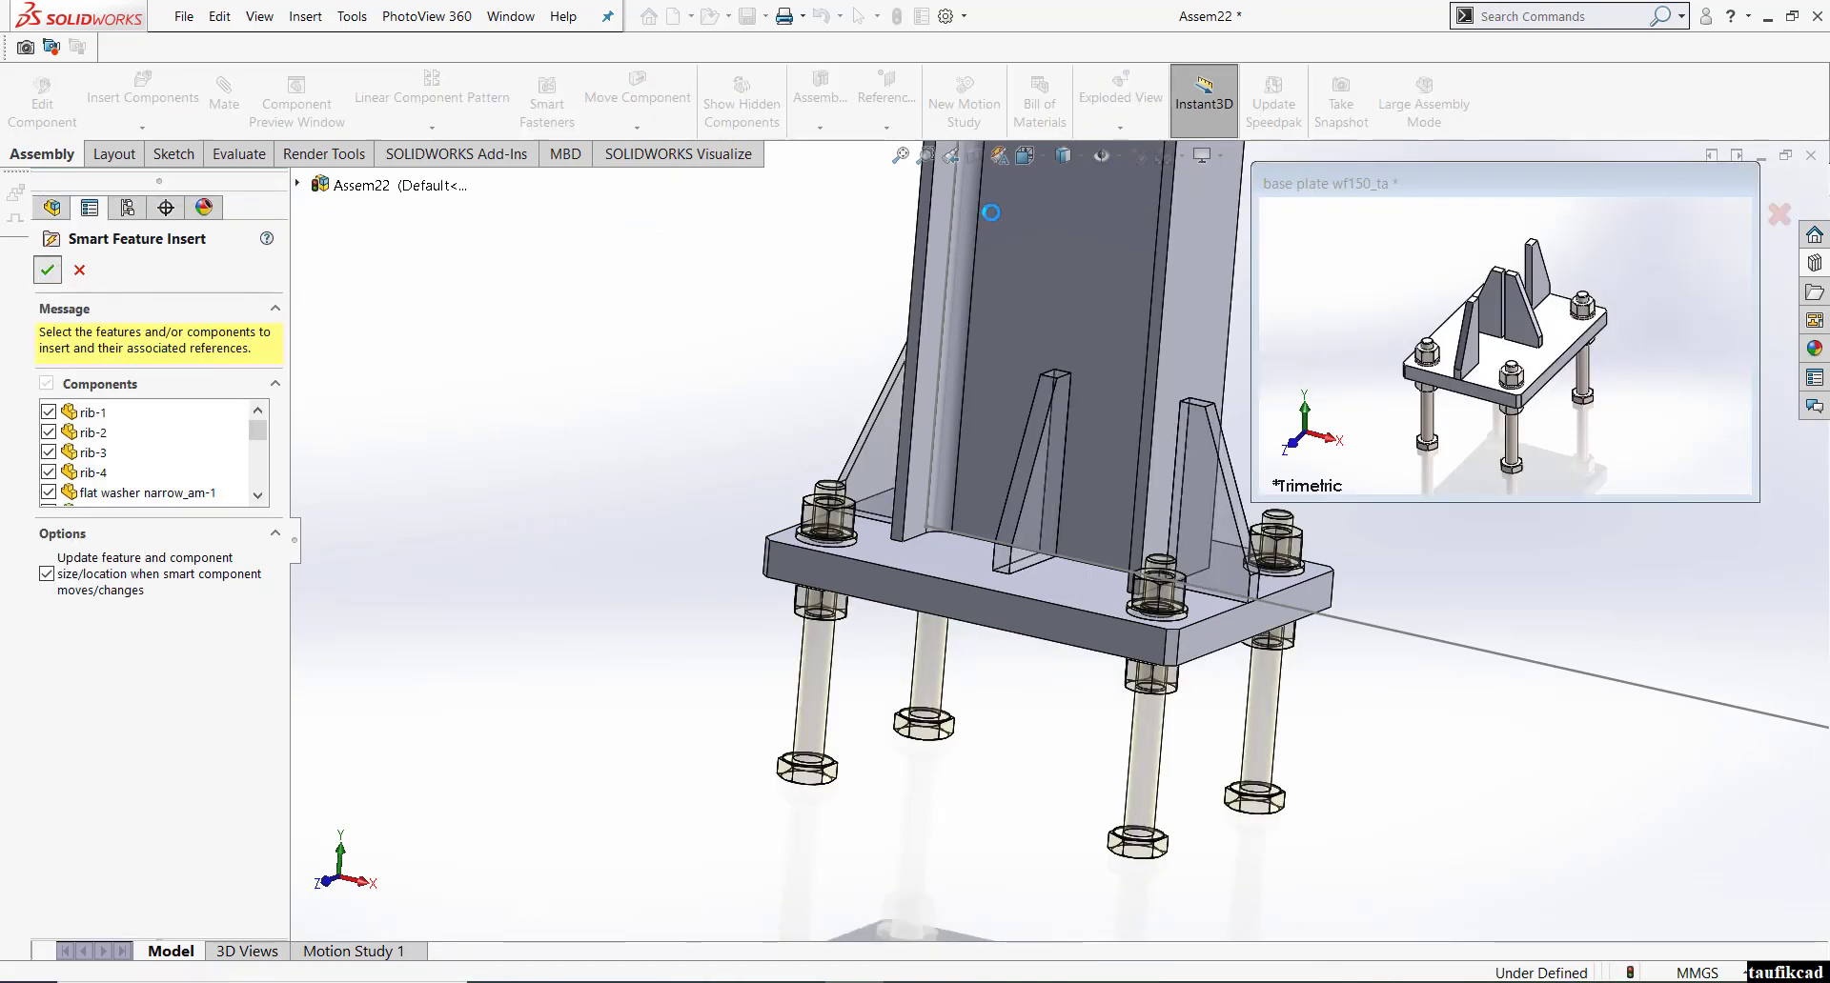
click(1032, 159)
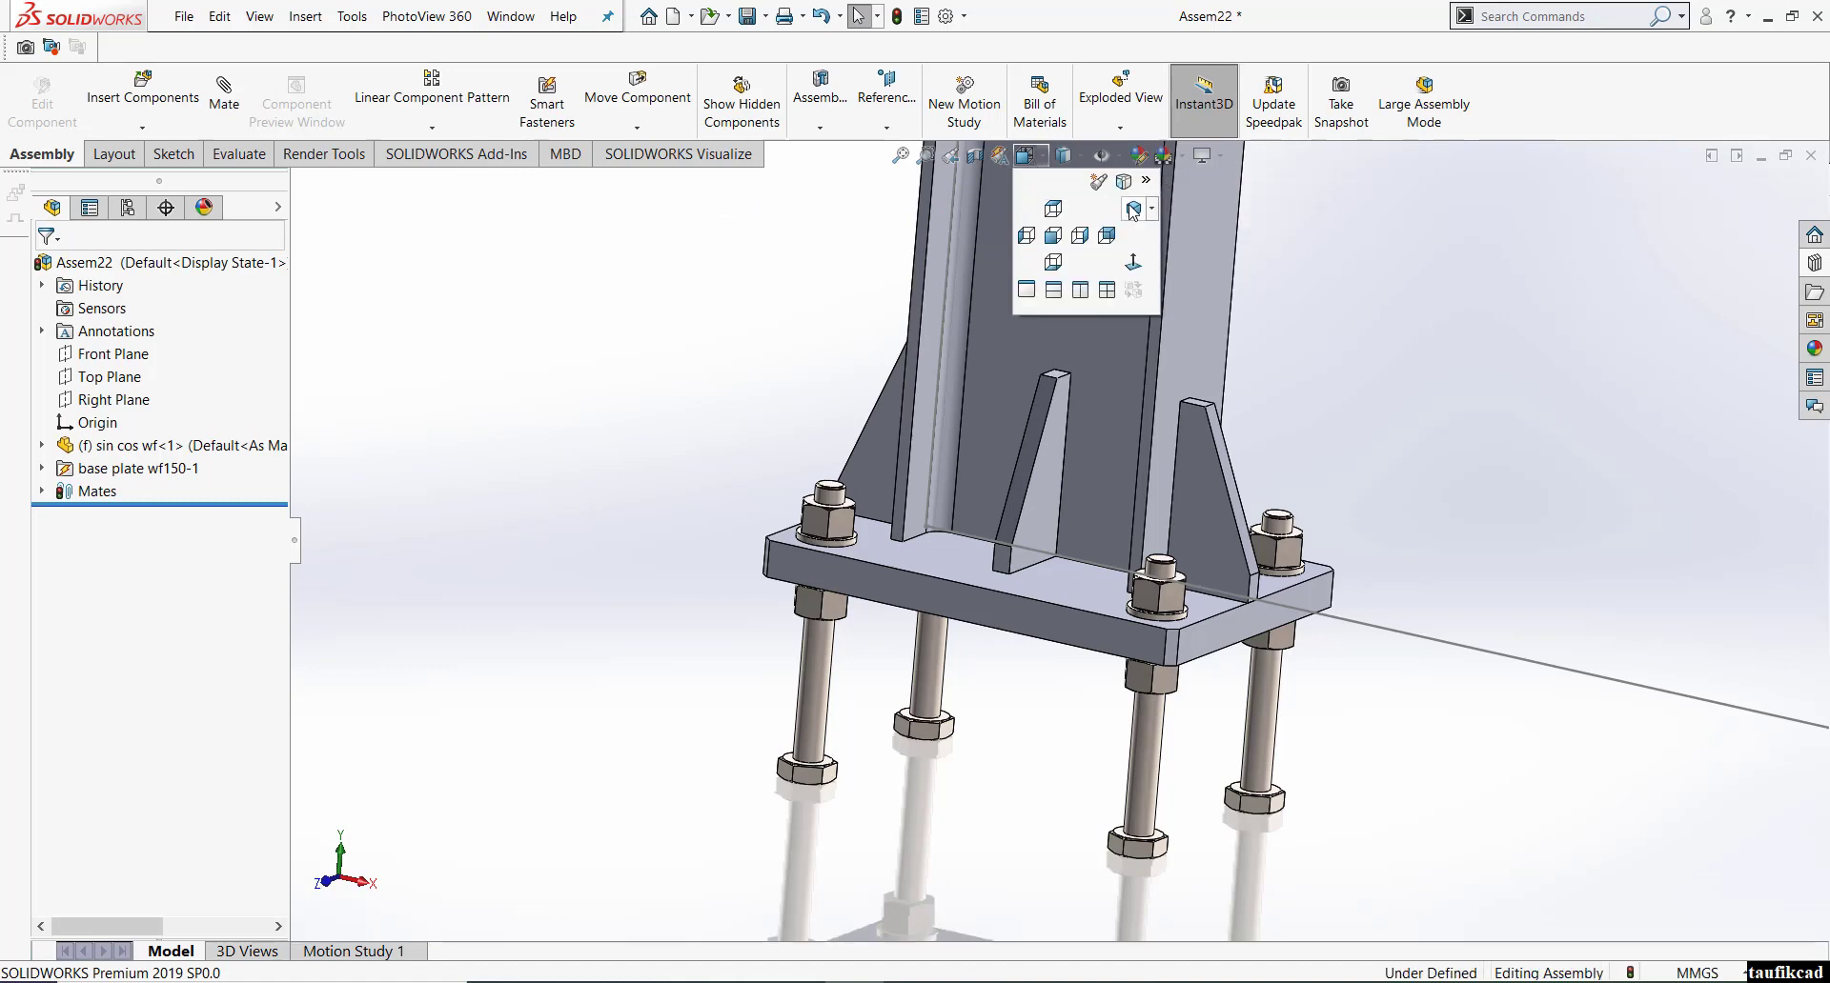
click(1132, 209)
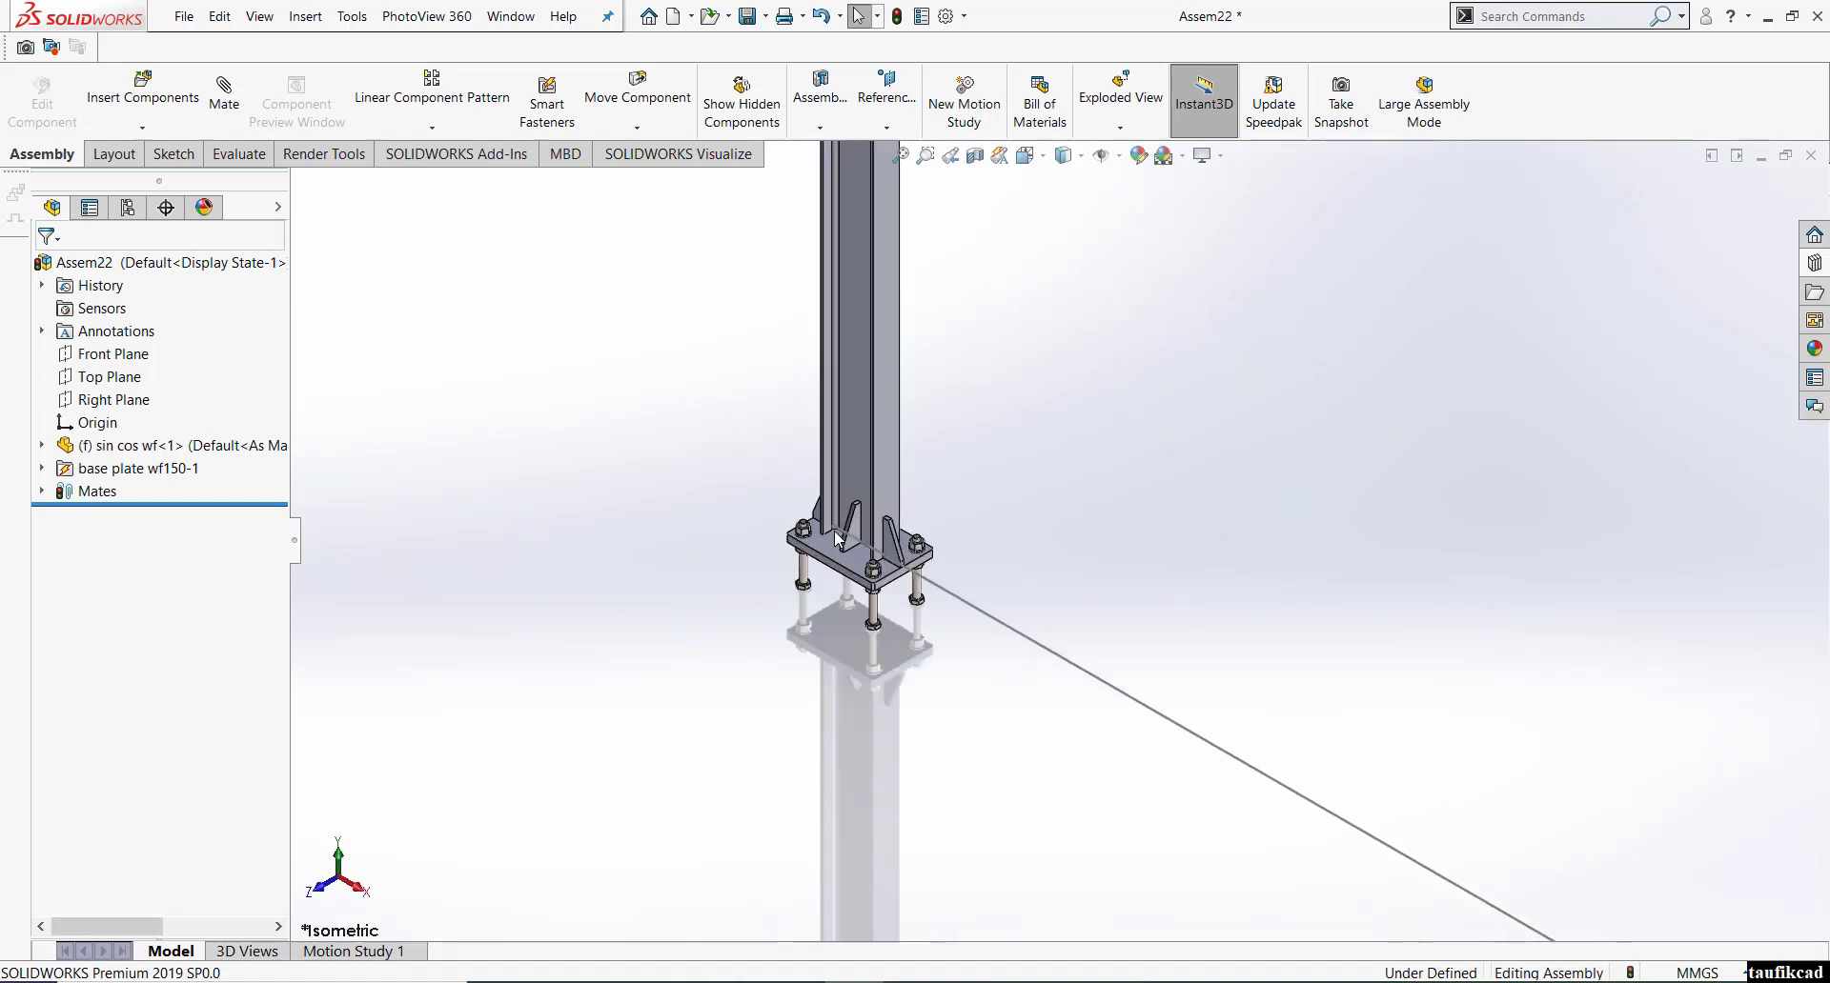
scroll(833, 529, down, 5)
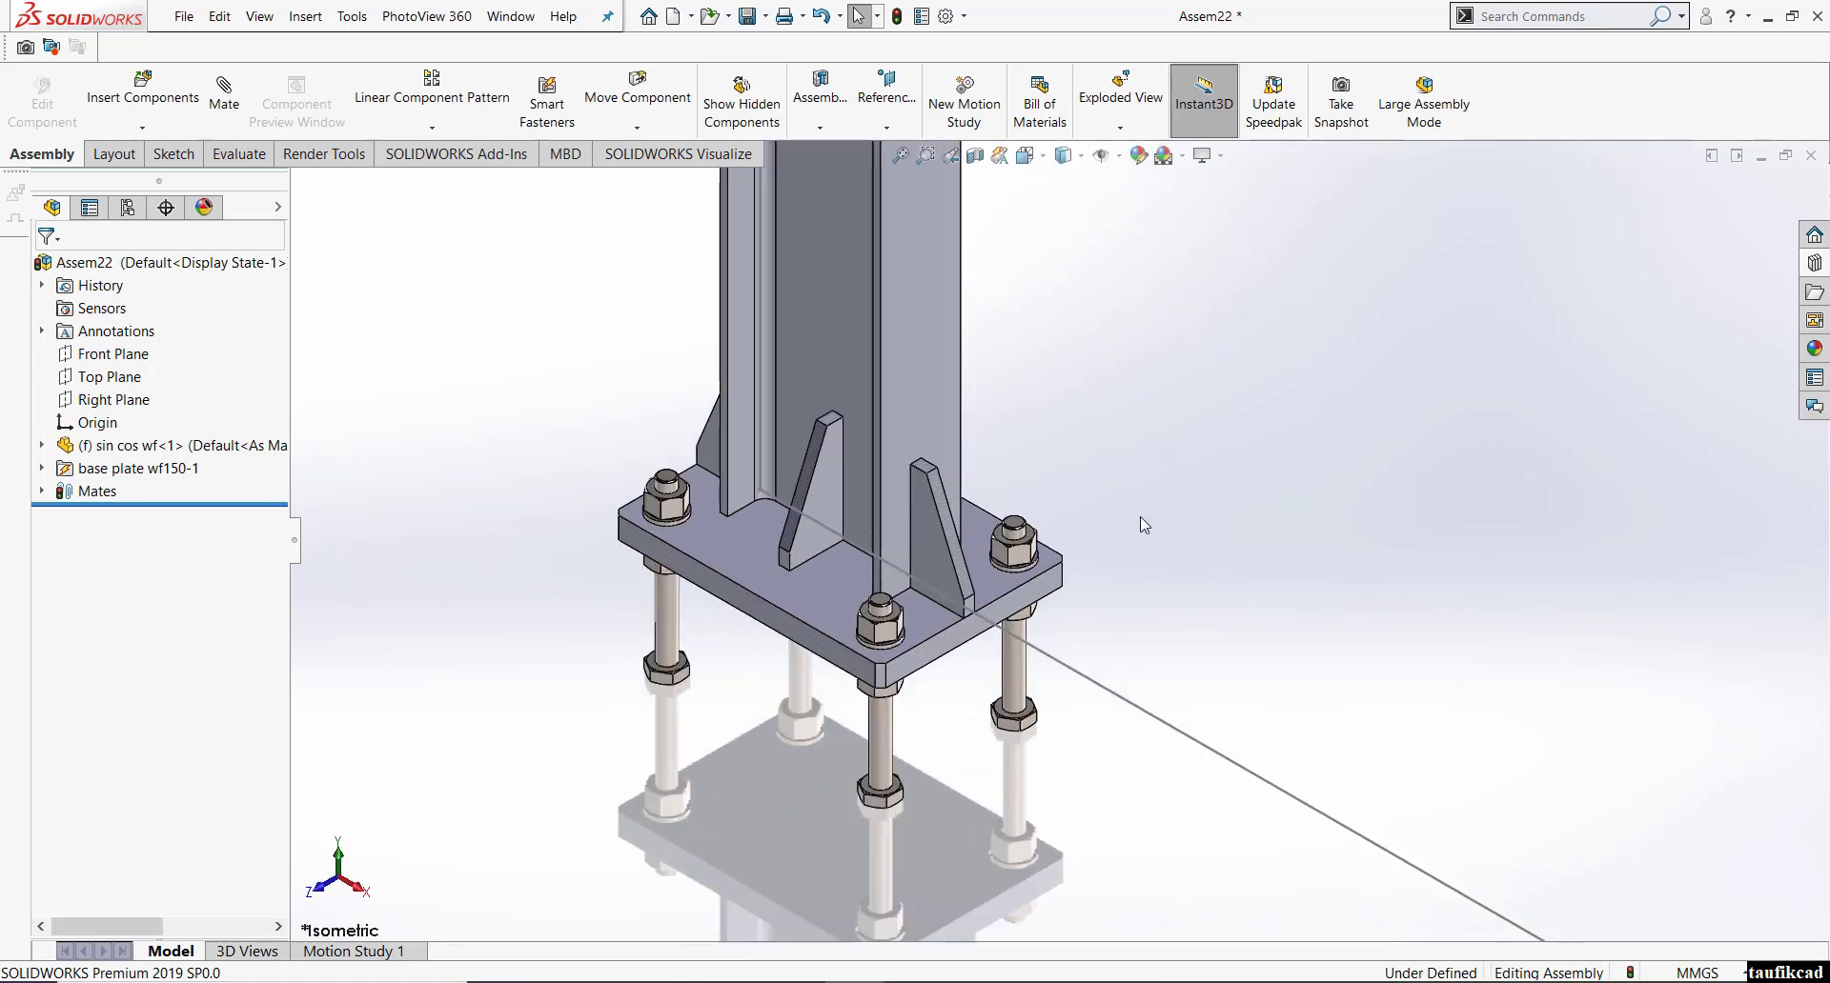
scroll(859, 564, down, 3)
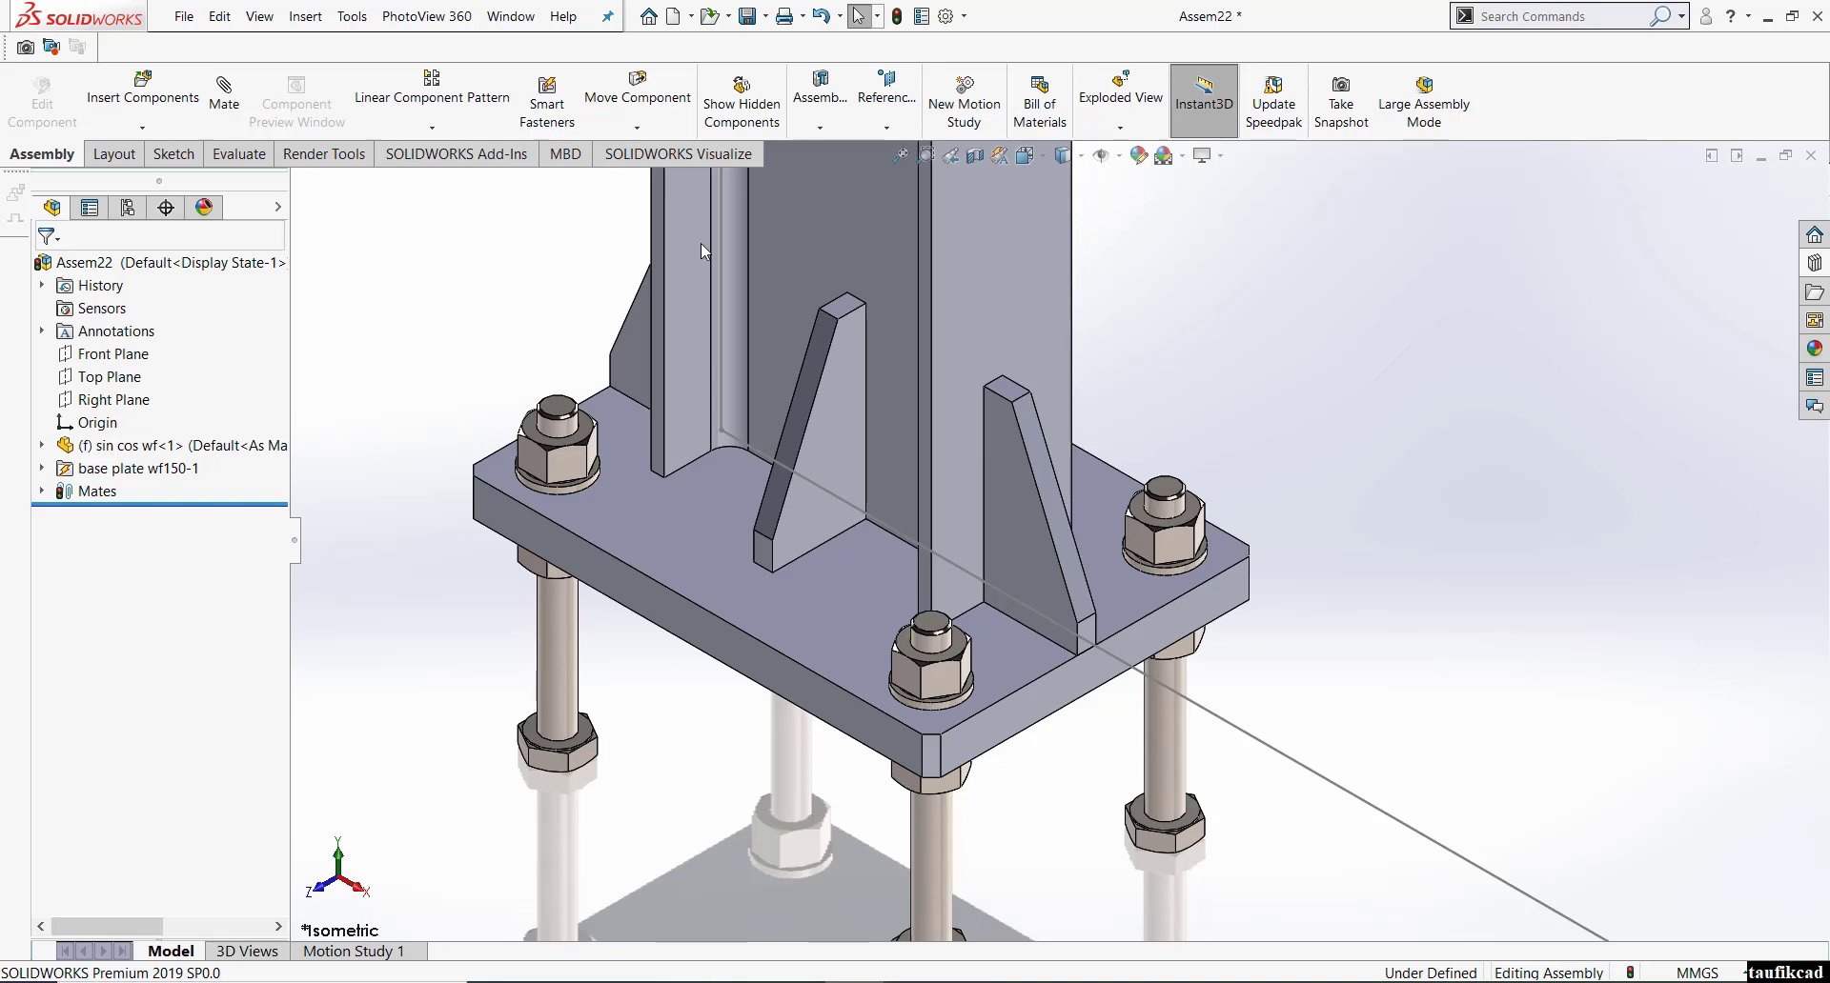
click(1005, 289)
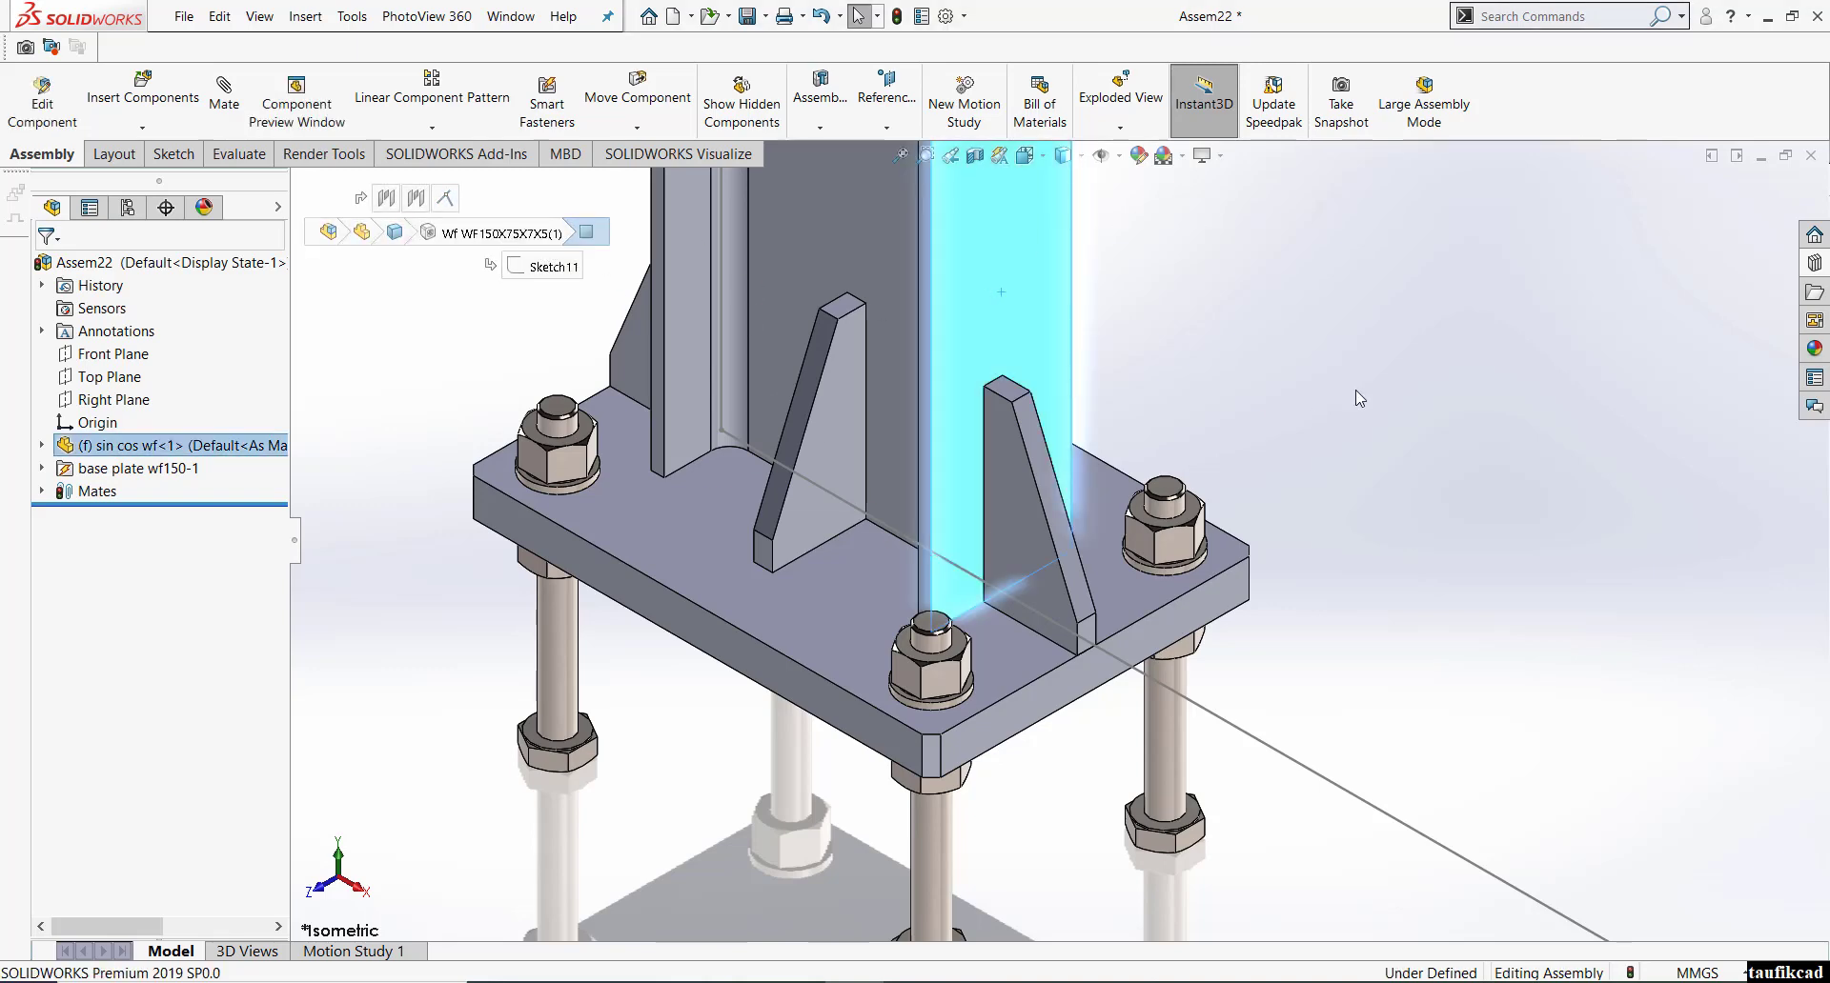
key(Escape)
- Insert one connector top from the Design Library's smart components below the roof ridge
click(900, 159)
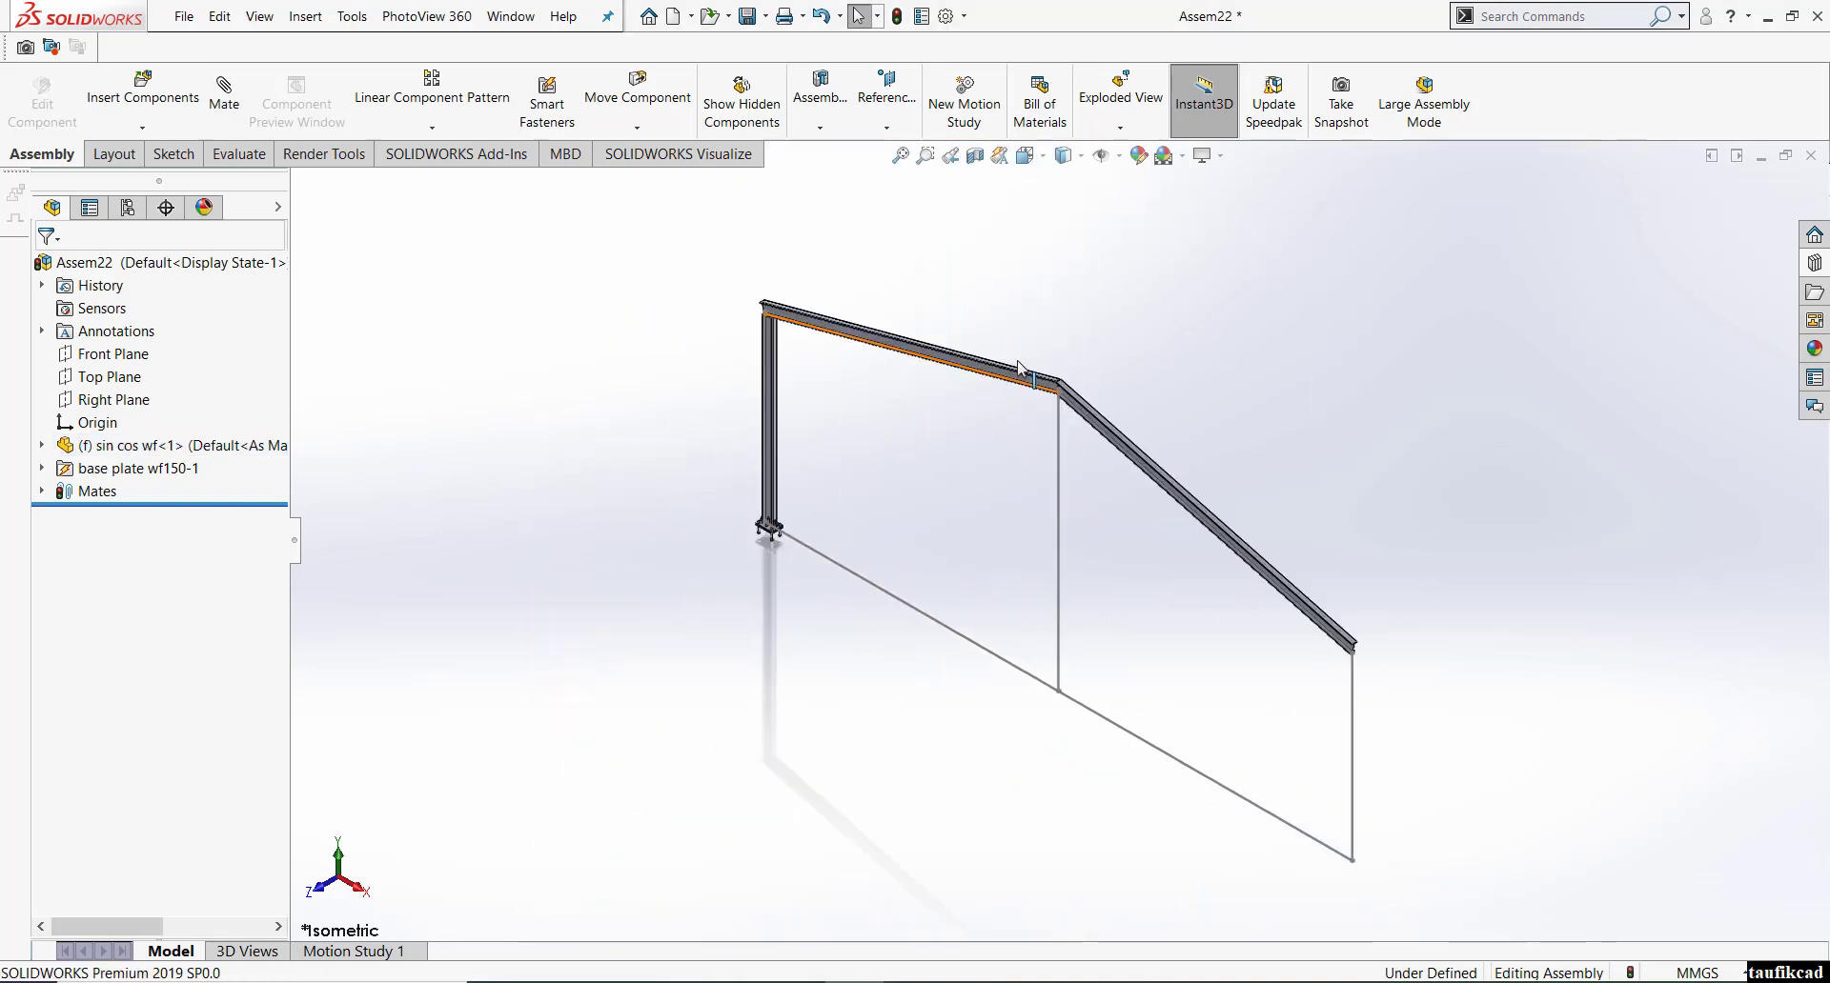
scroll(1041, 440, down, 2)
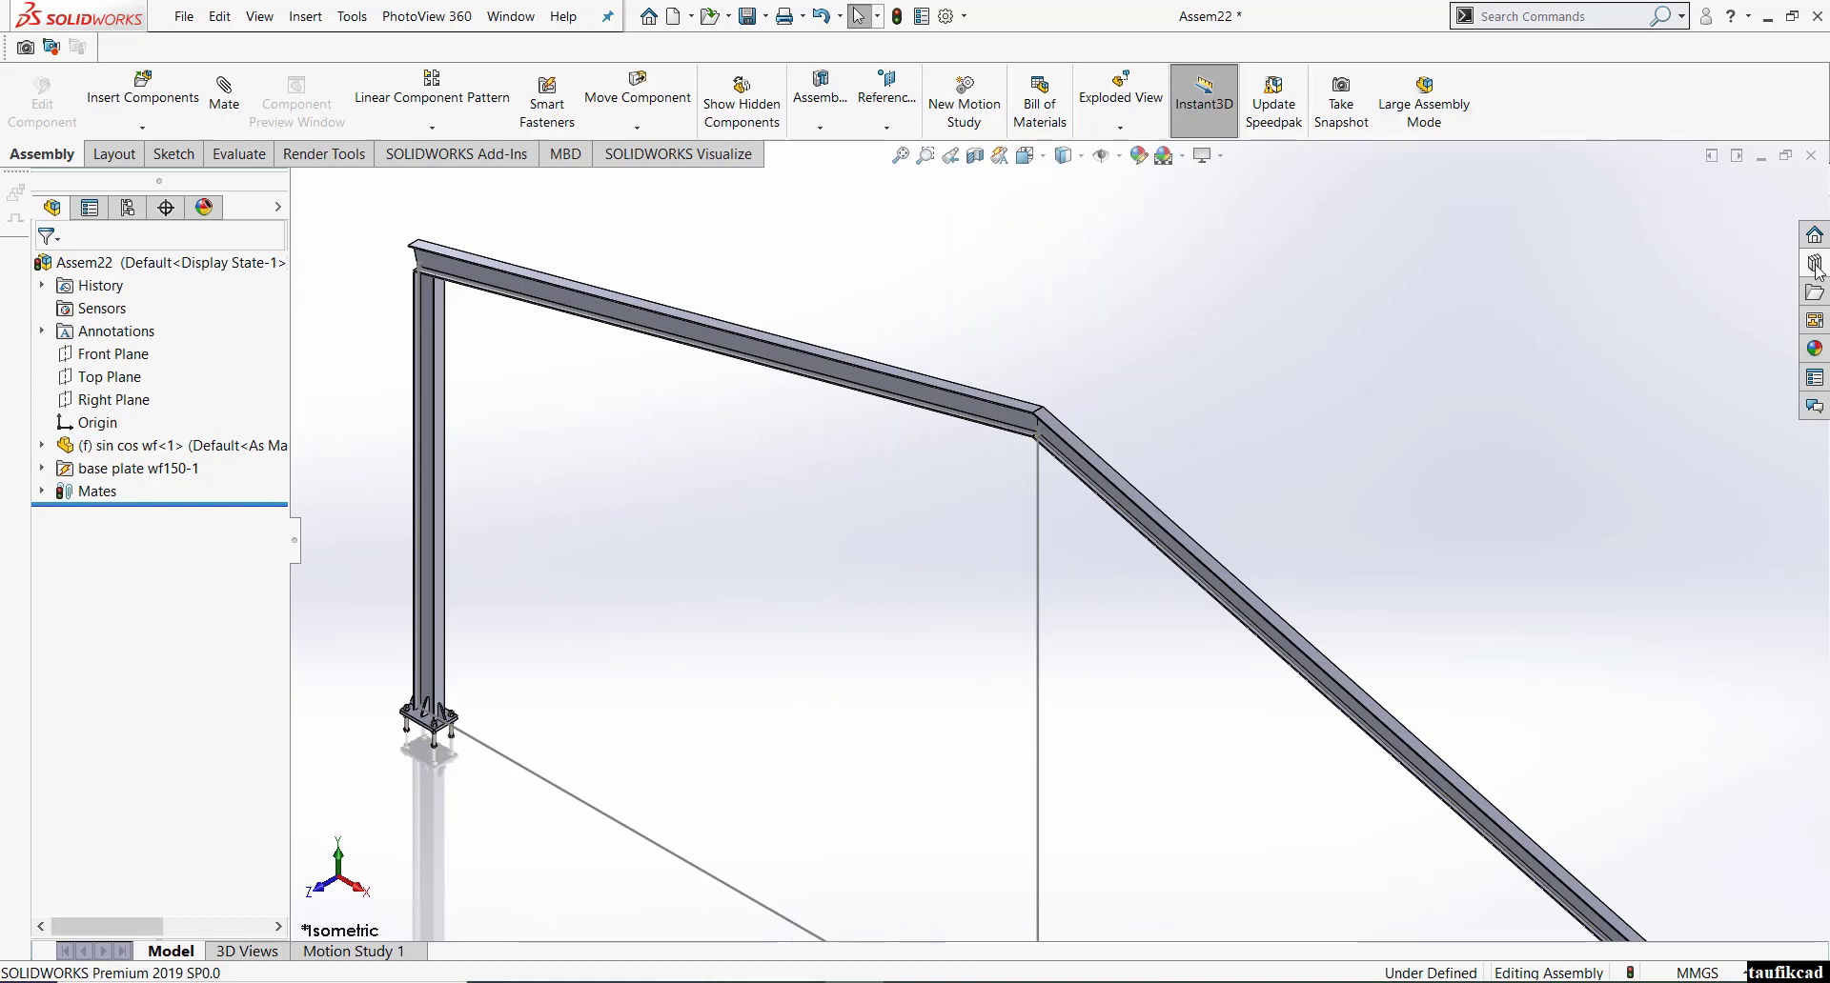
click(1814, 265)
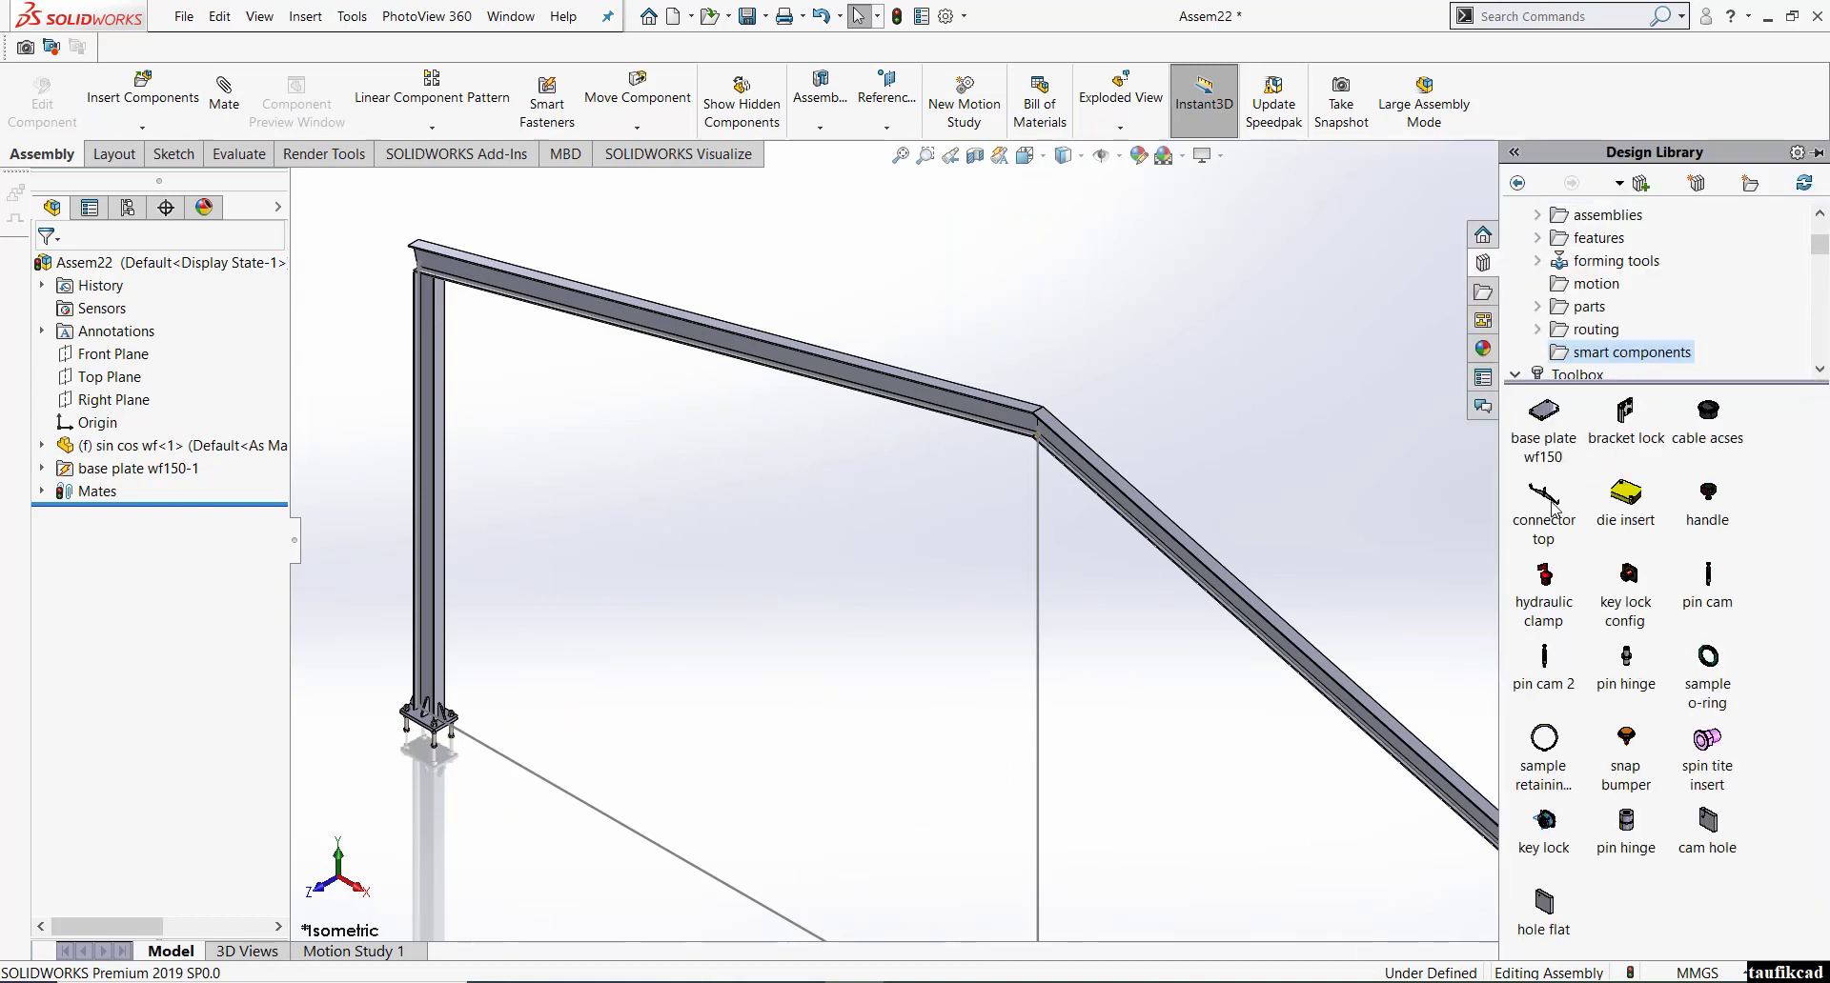
drag(1552, 507, 1033, 481)
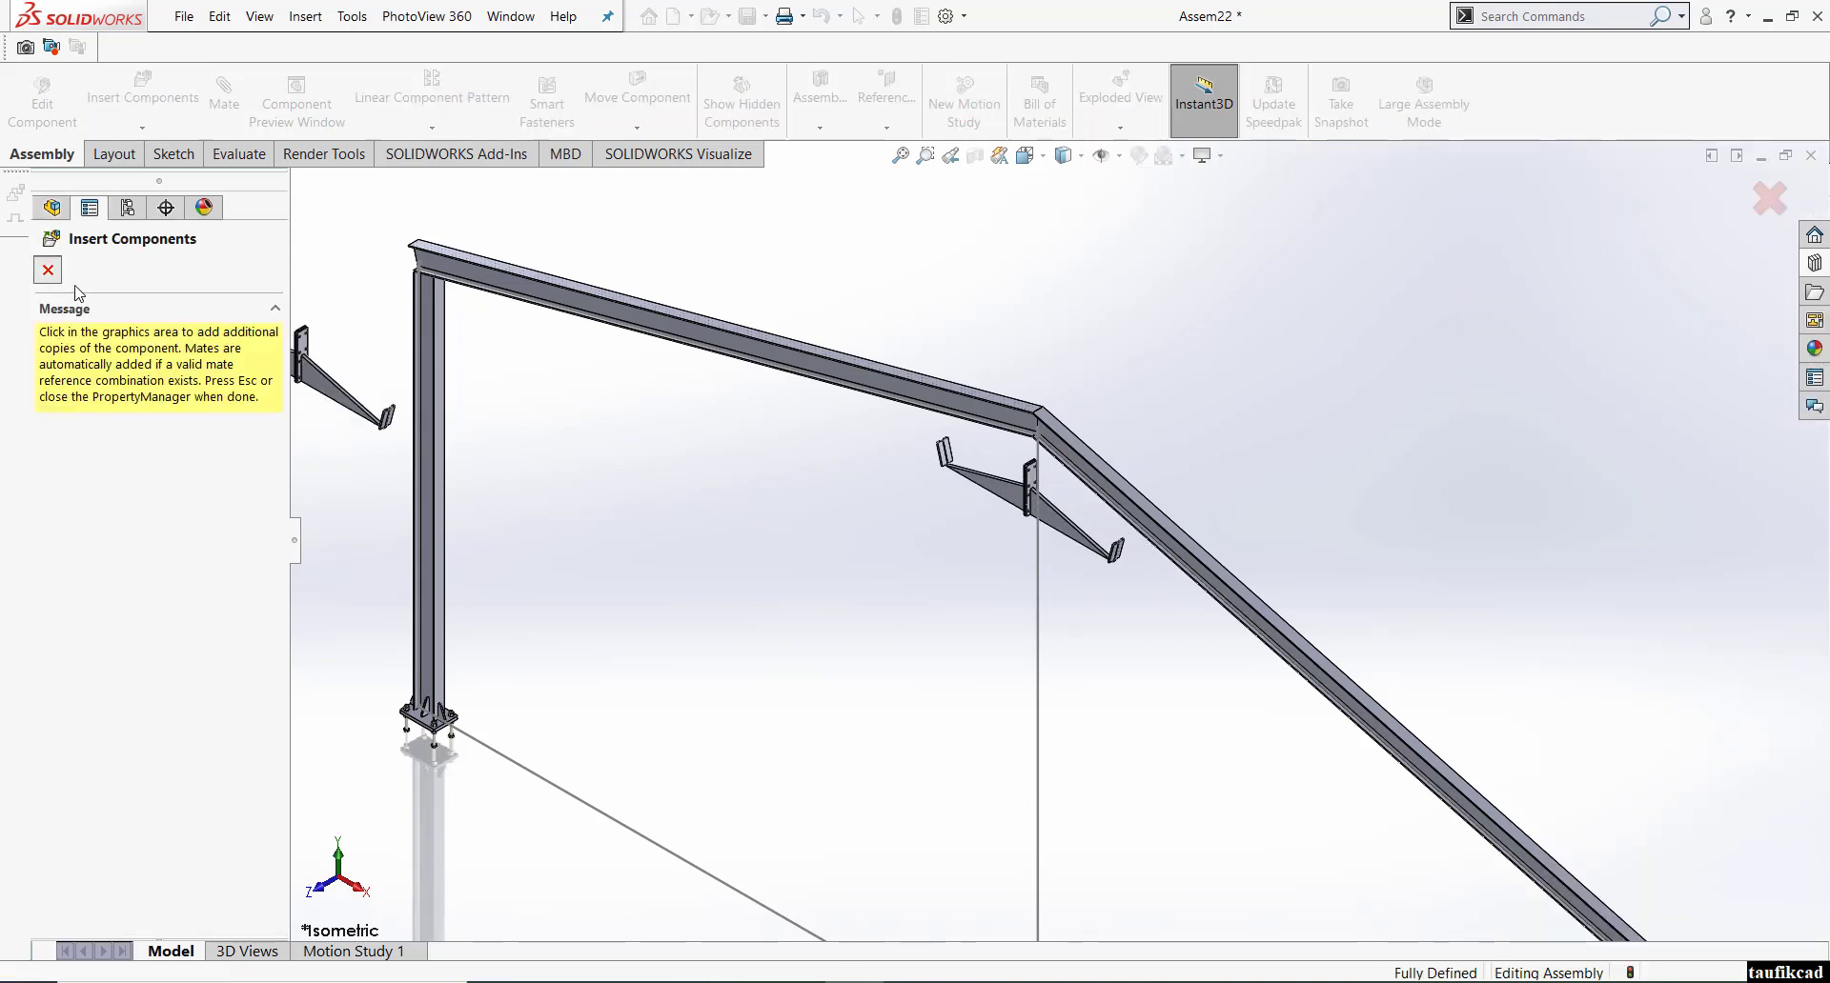
click(48, 270)
- Mate the connector's sloped upper face coincident with the underside of the rafter descending from the ridge on the +X side
scroll(1083, 420, down, 3)
scroll(1268, 439, down, 3)
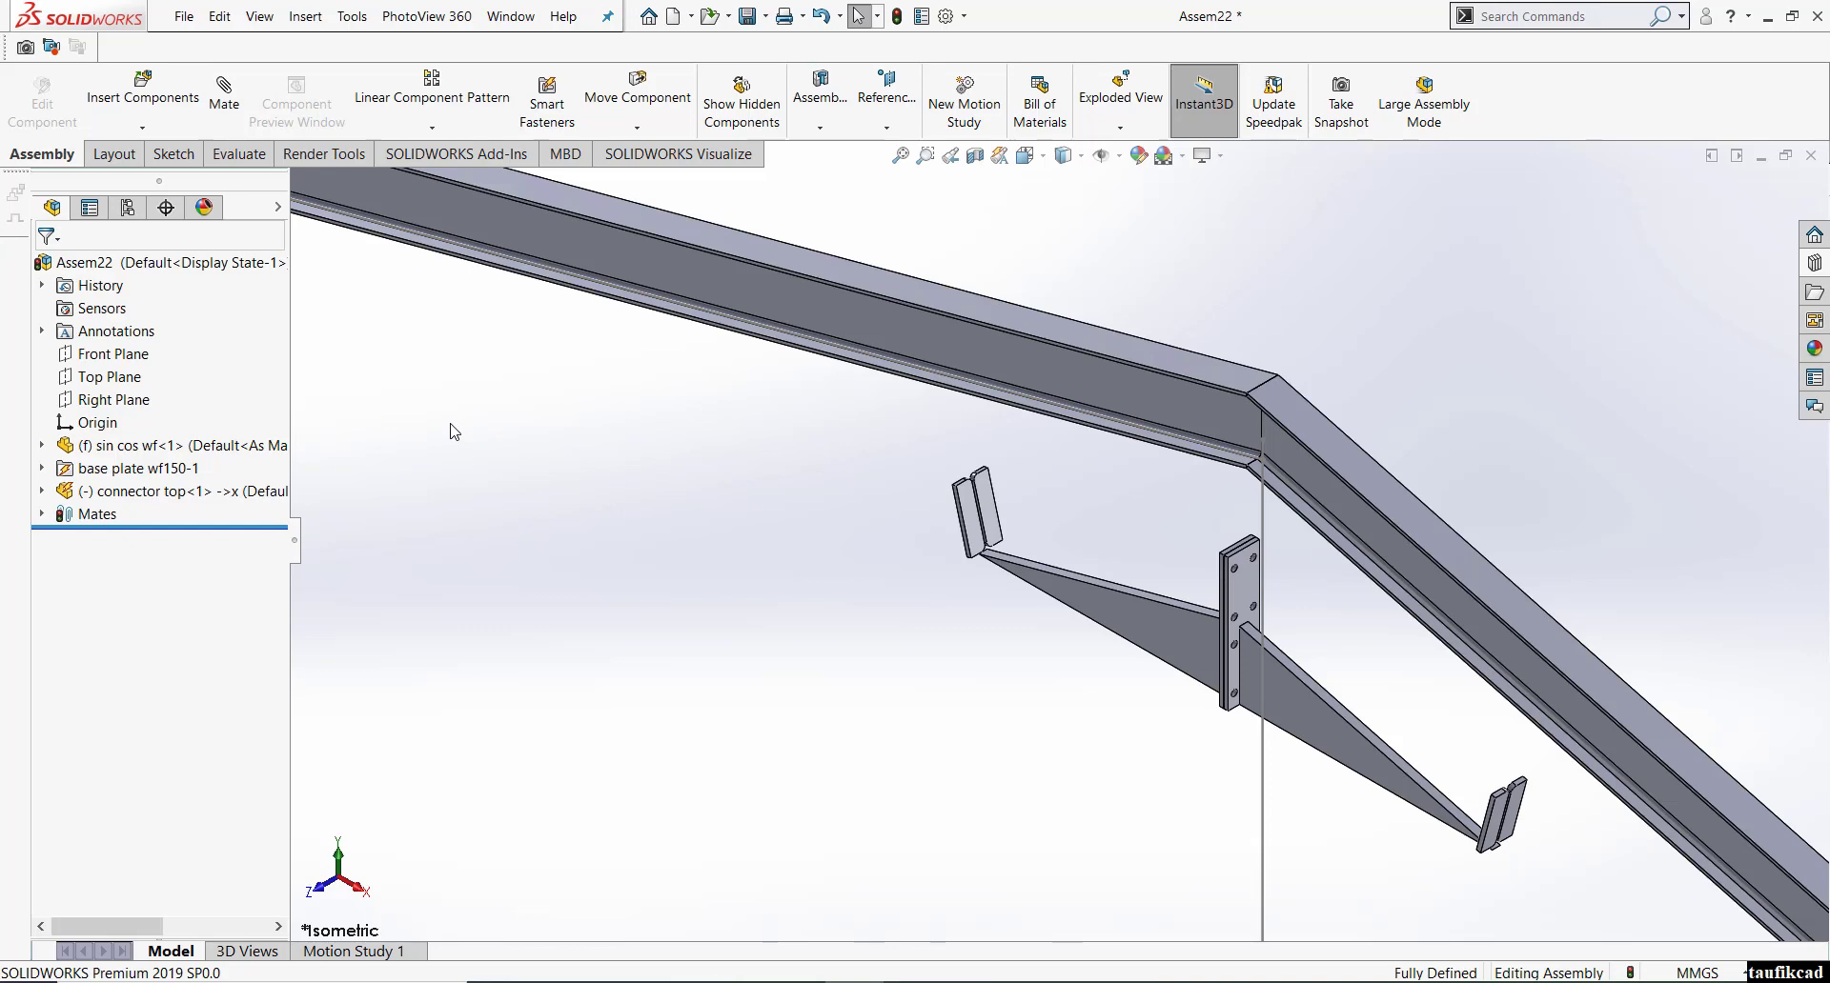
click(224, 91)
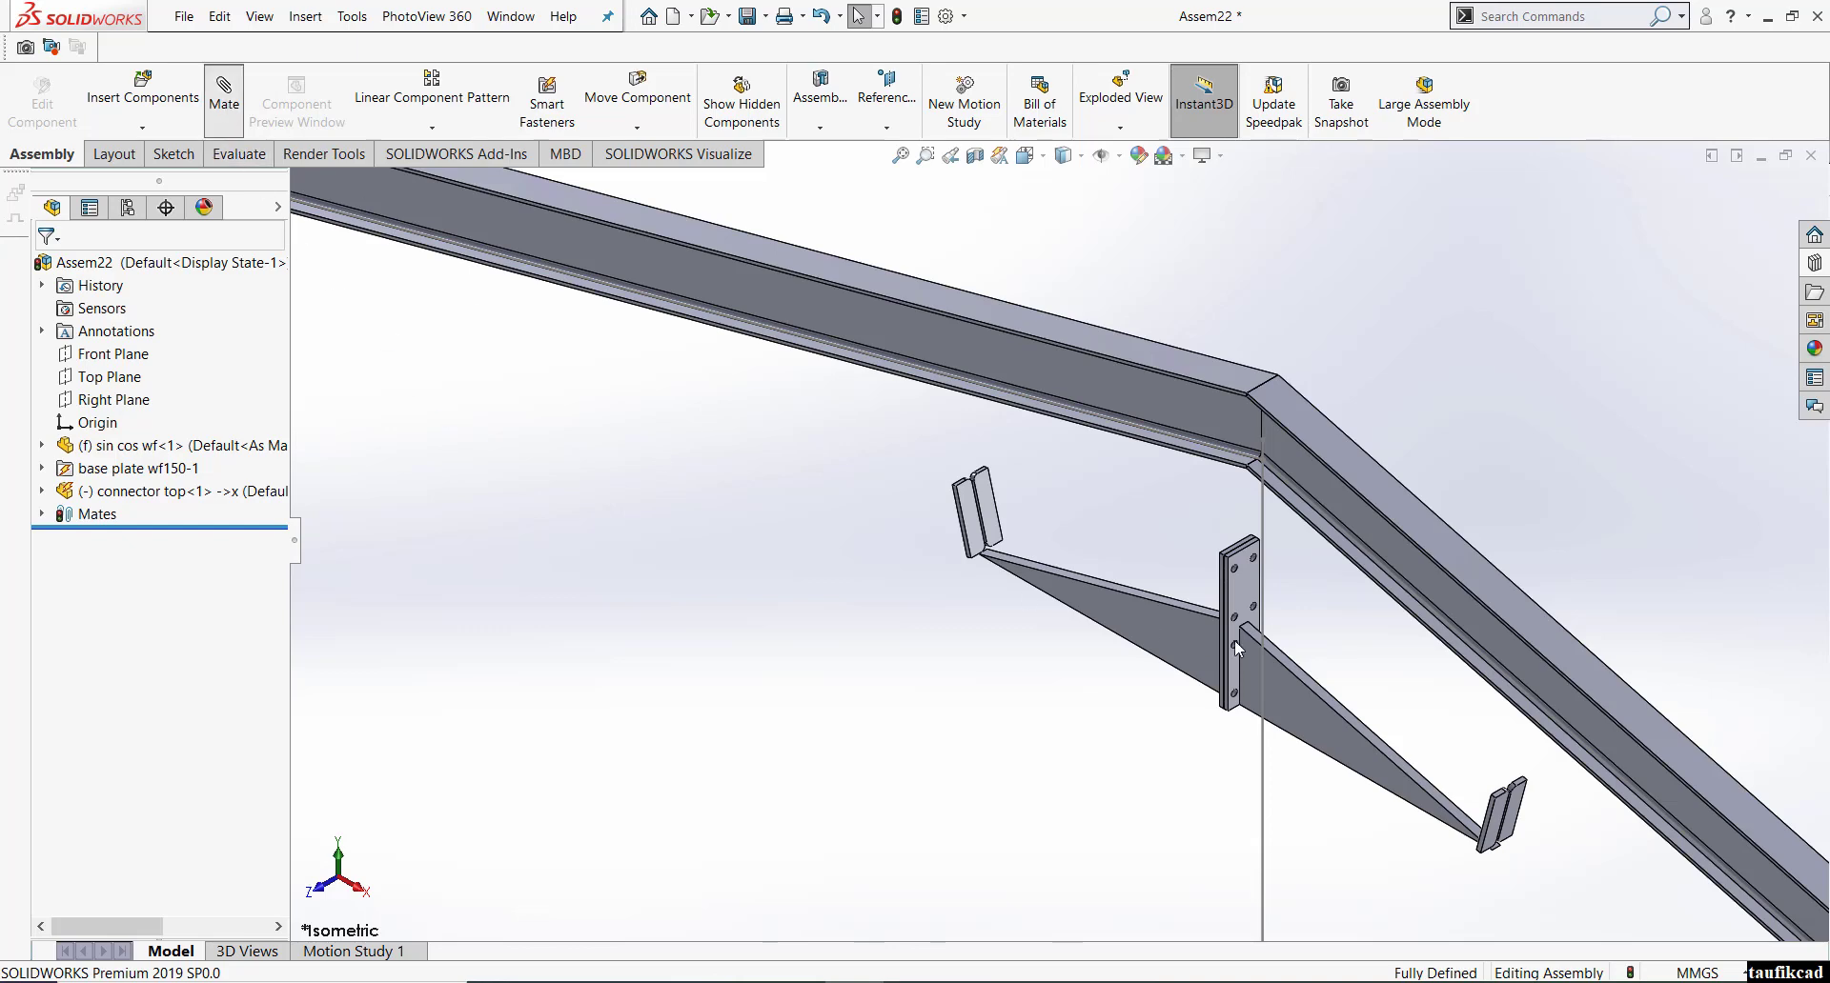
click(1286, 657)
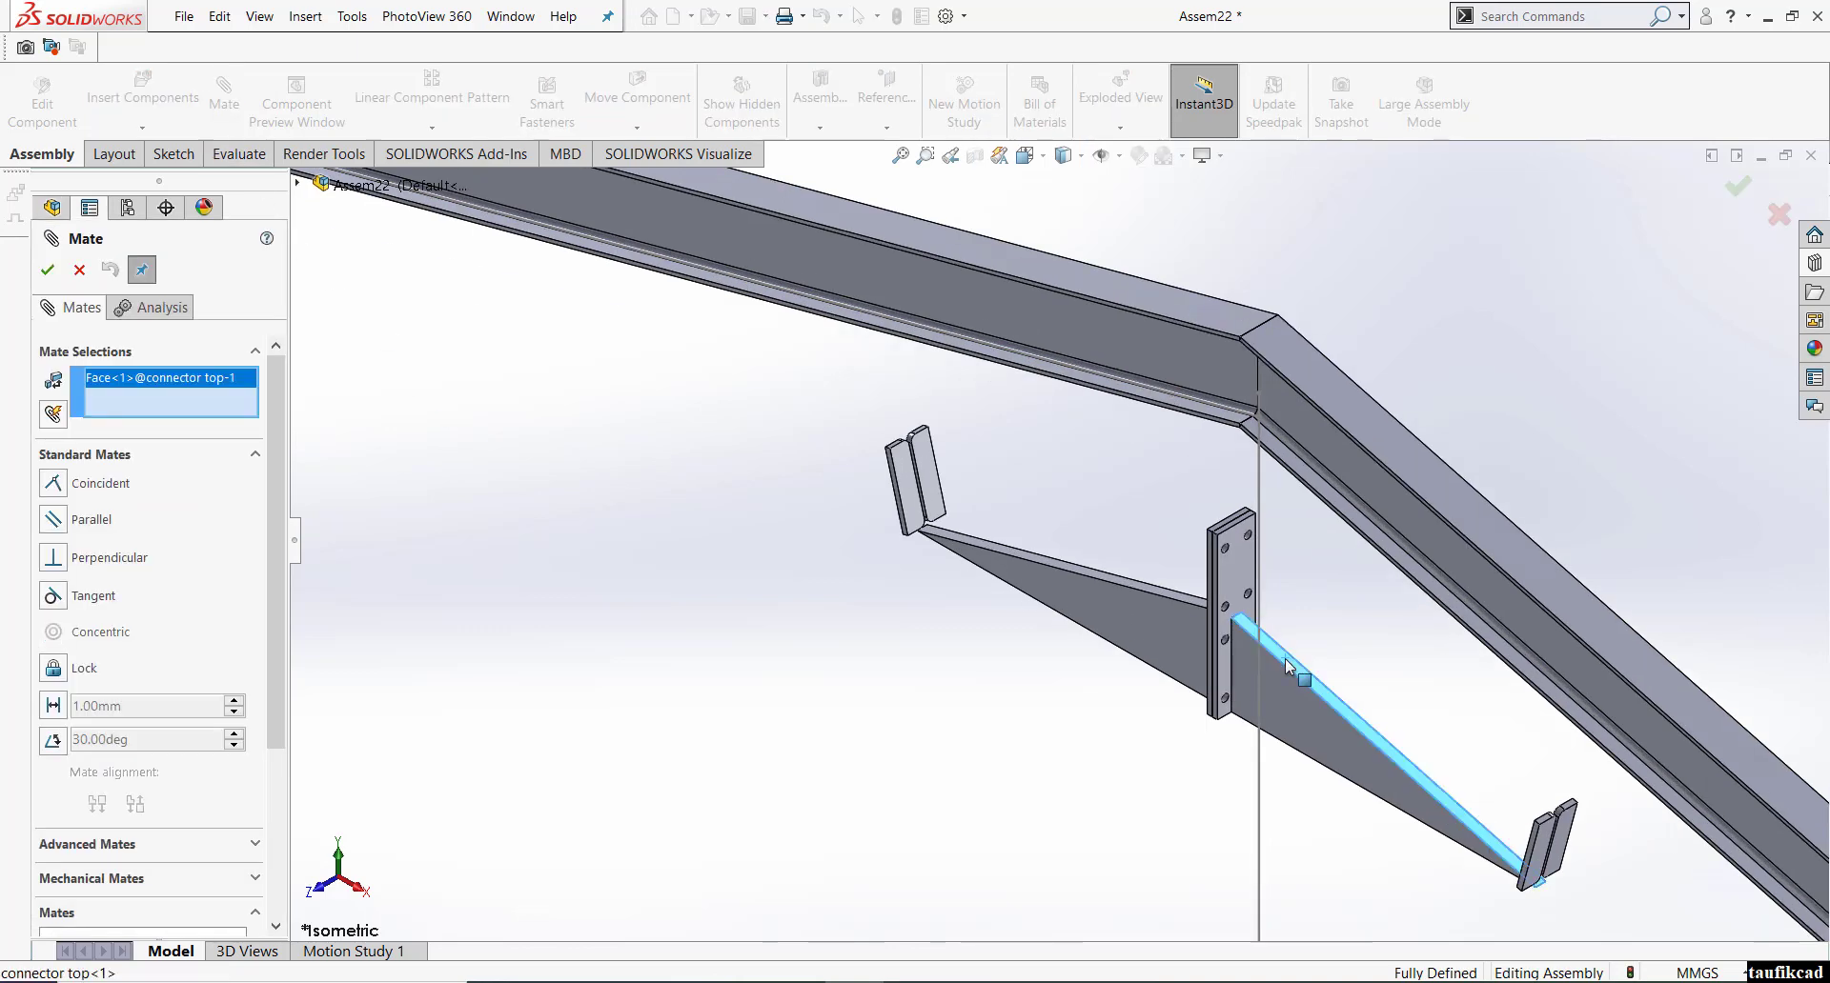
middle_drag(1285, 656, 1332, 606)
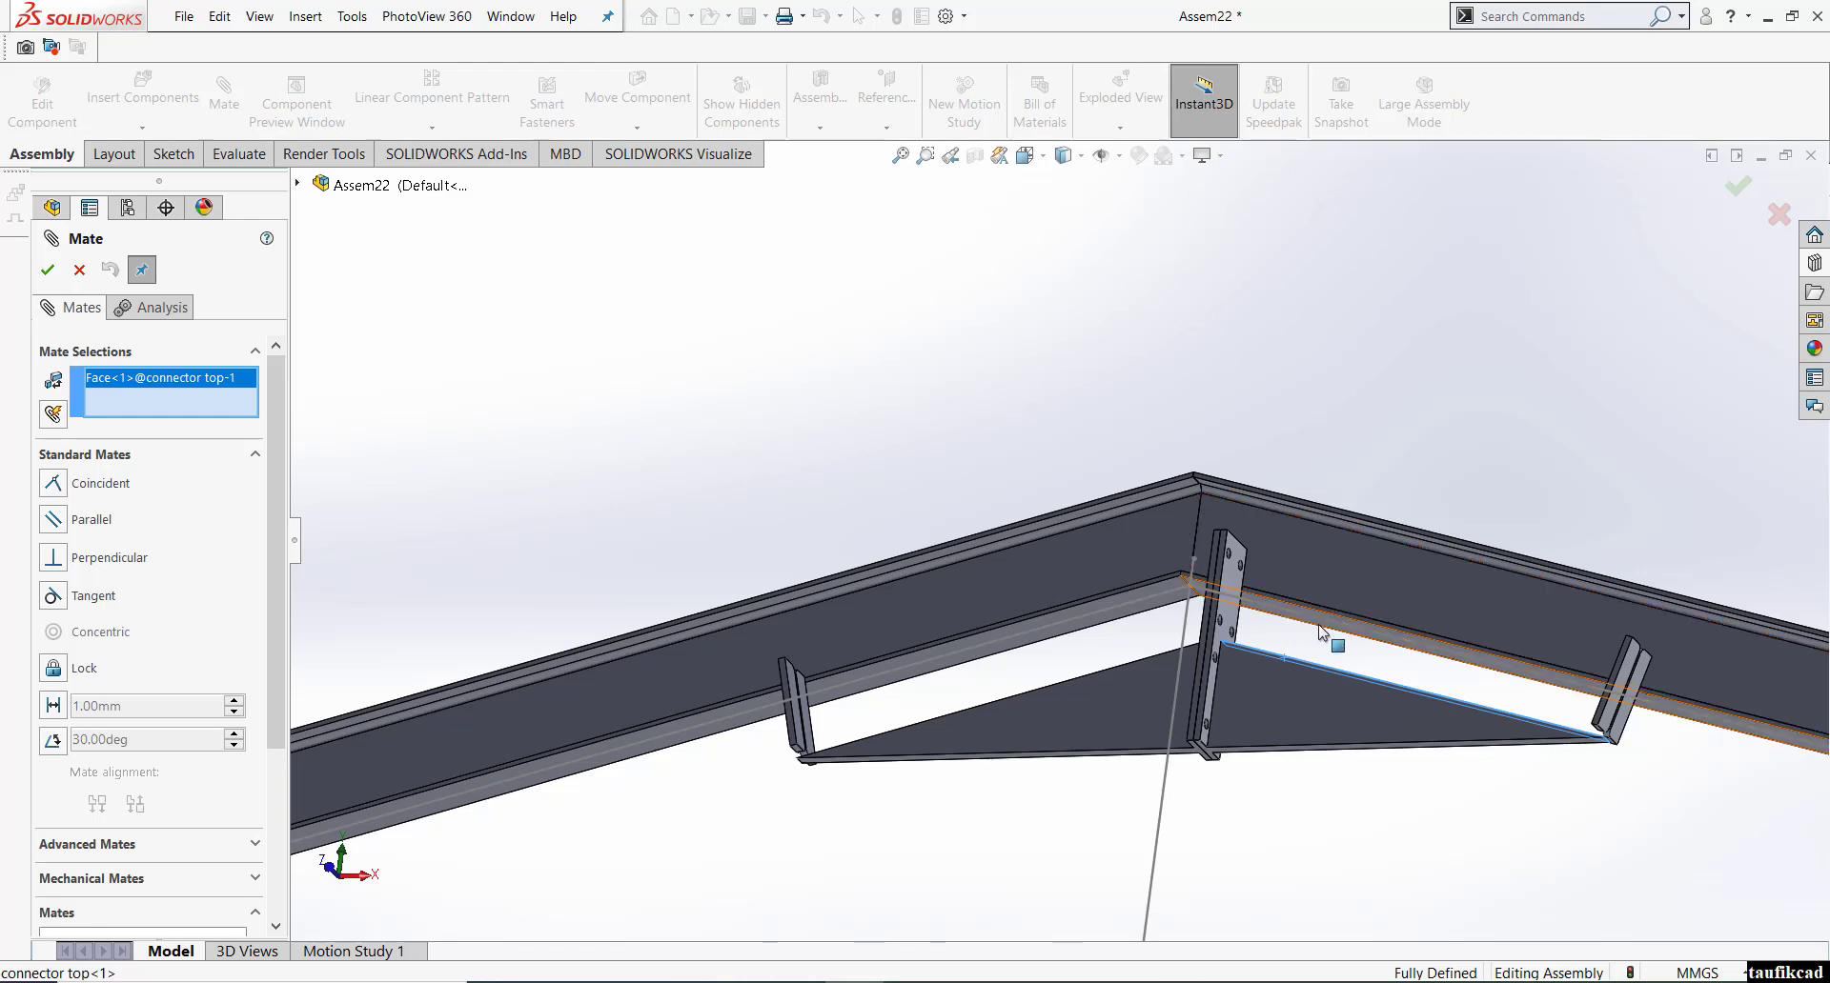
click(1328, 618)
right_click(1313, 629)
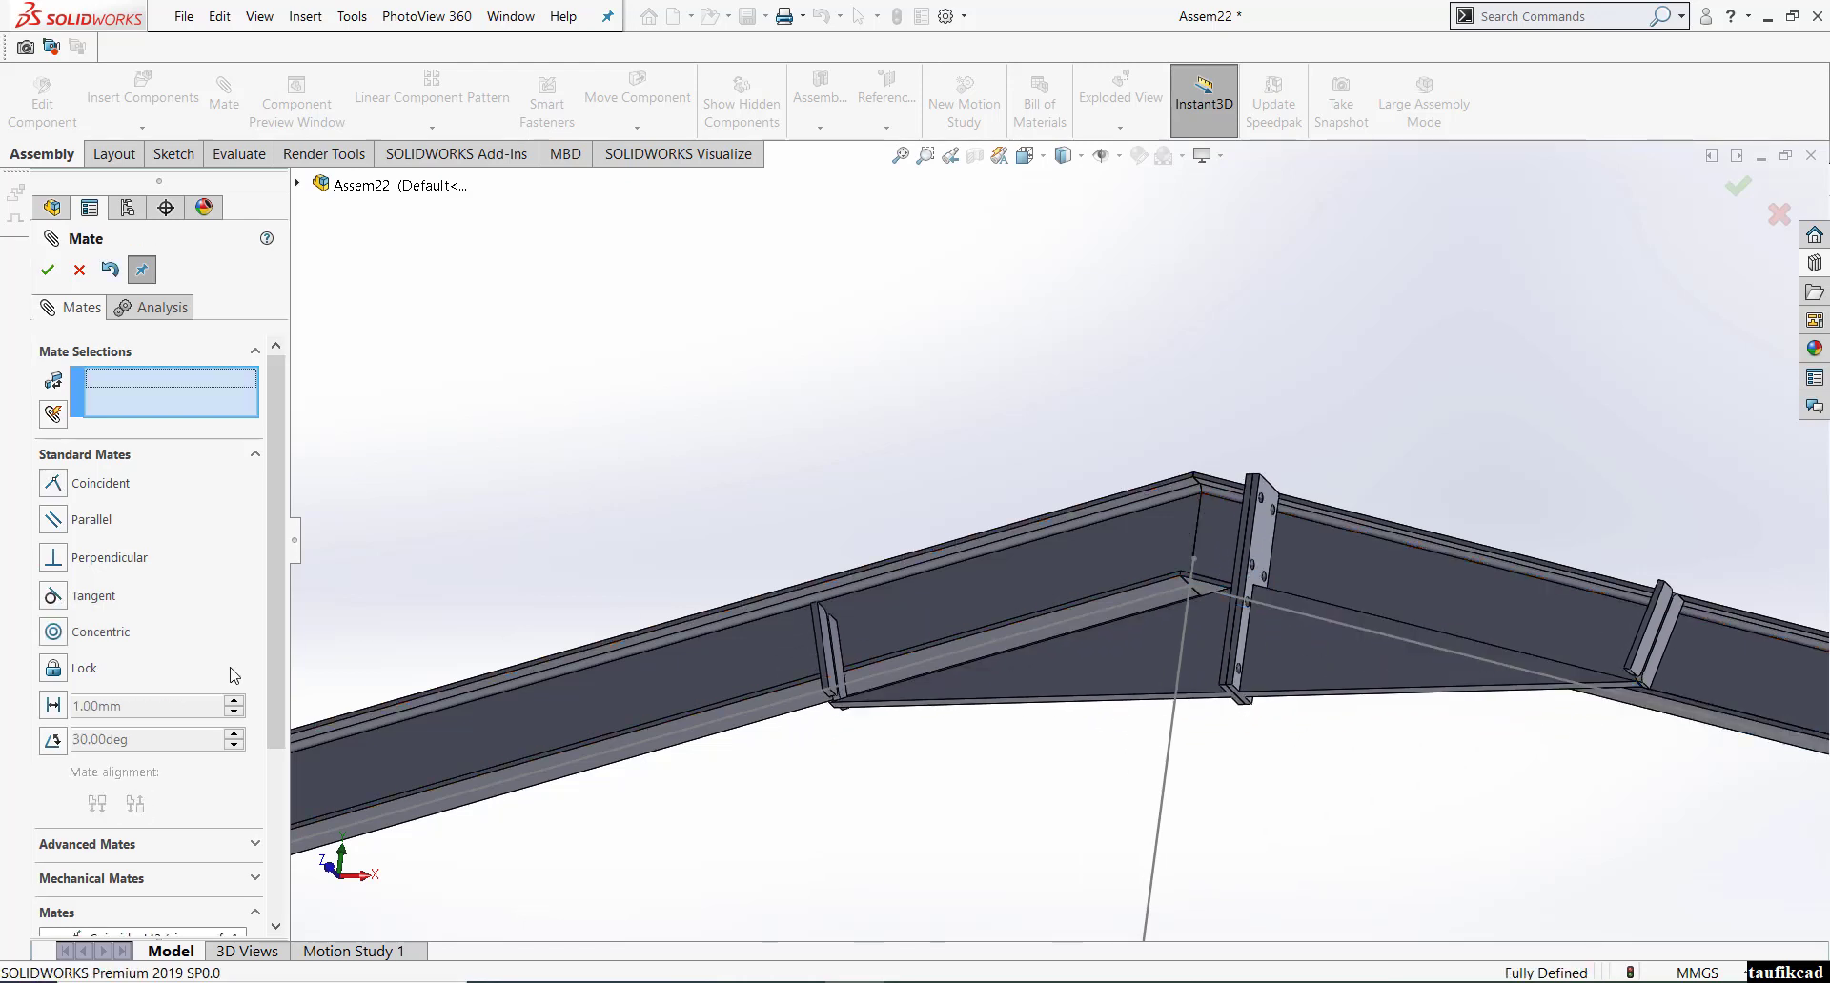
click(99, 844)
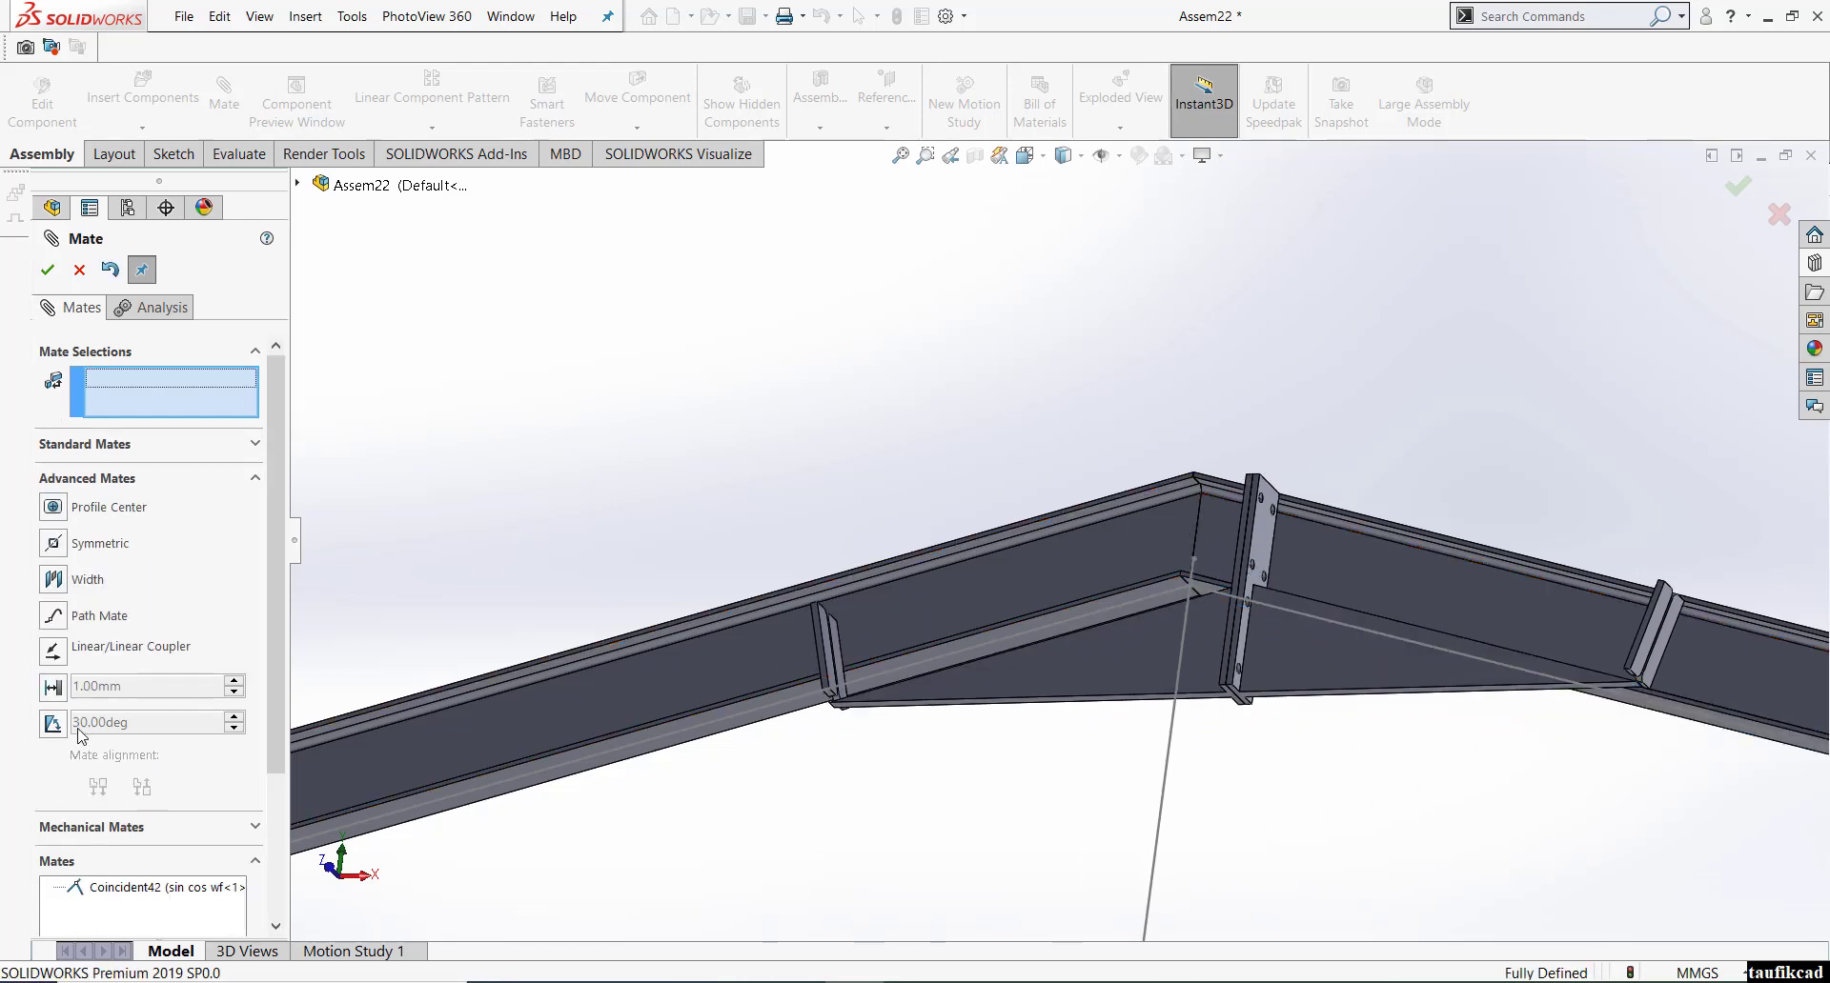
click(54, 553)
middle_drag(1182, 624, 1171, 690)
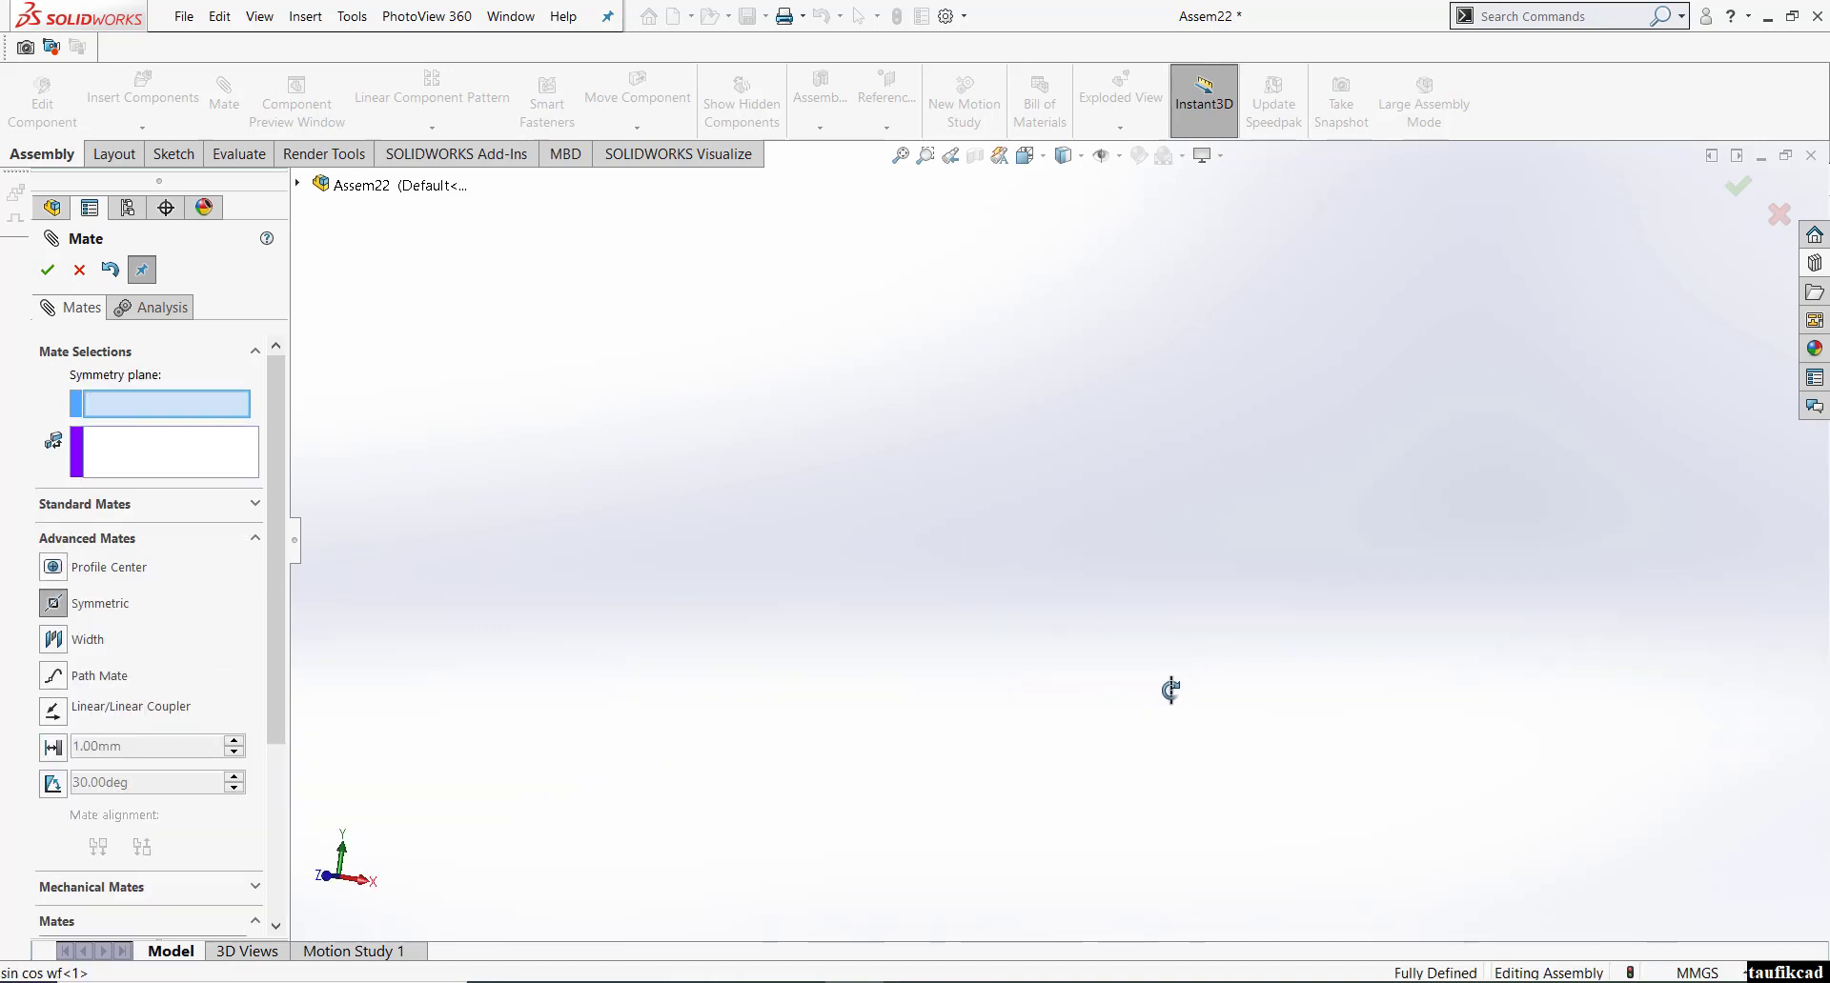
click(1028, 159)
click(1052, 287)
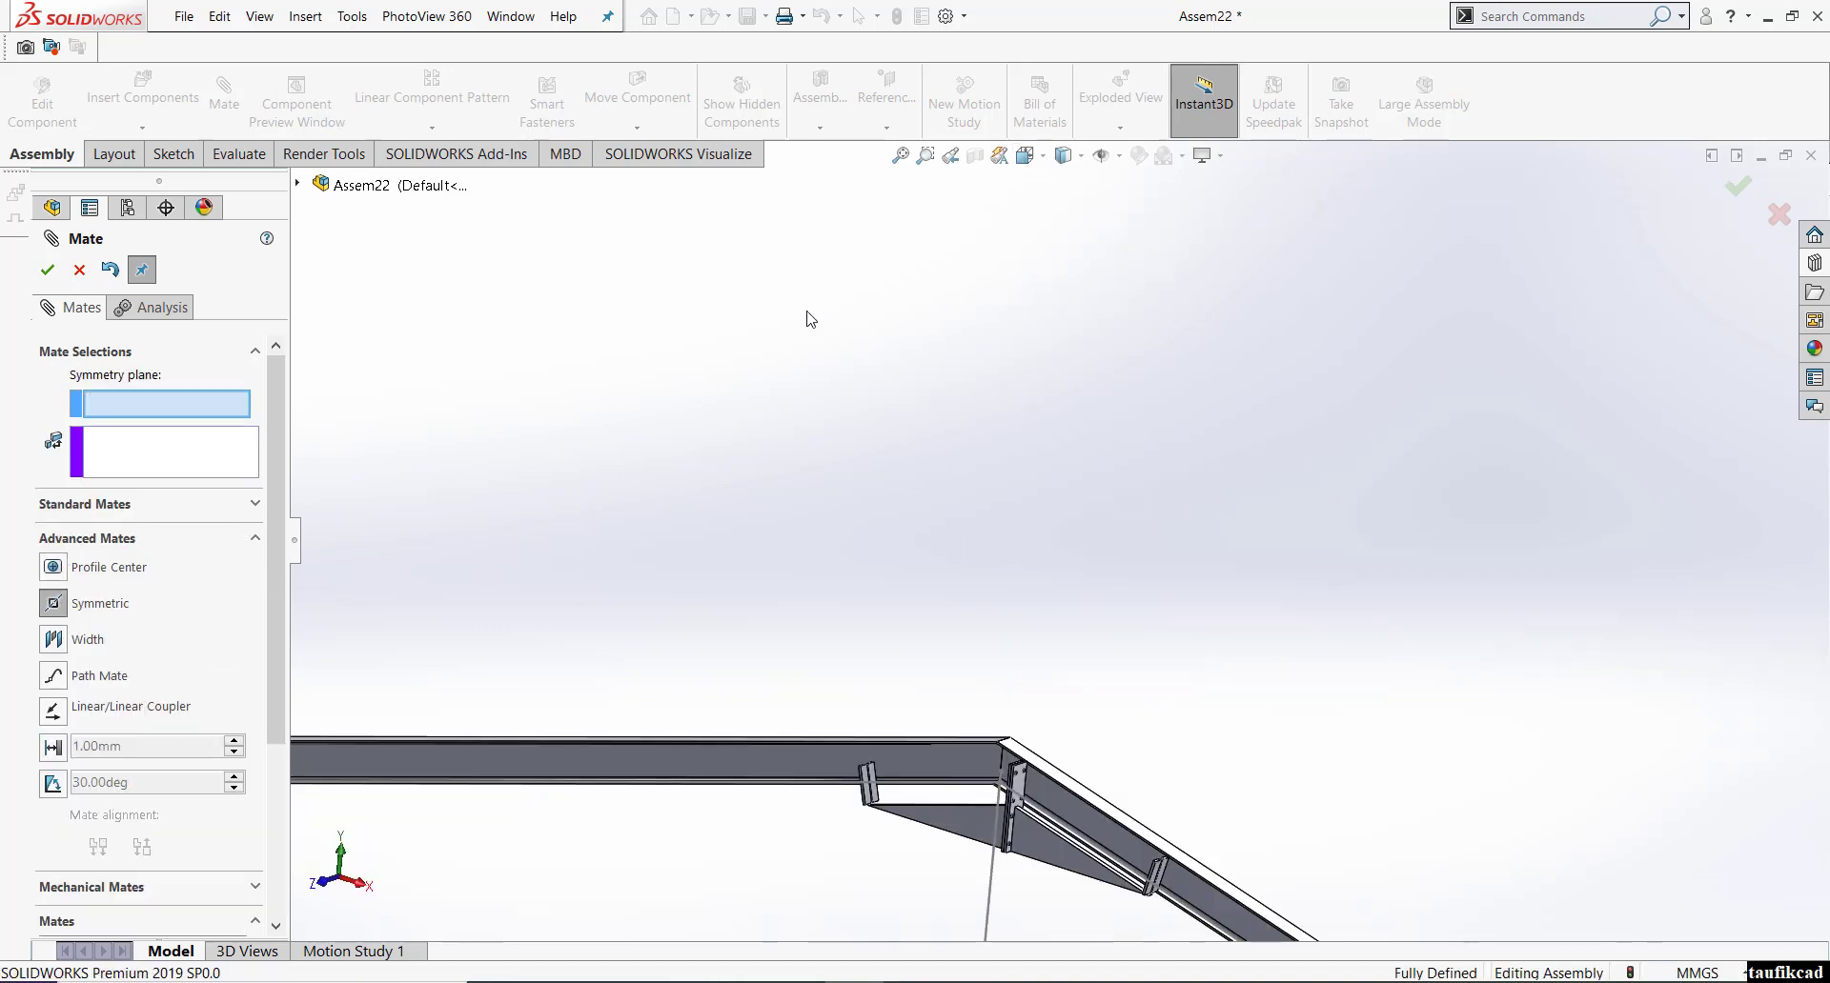
scroll(684, 420, down, 3)
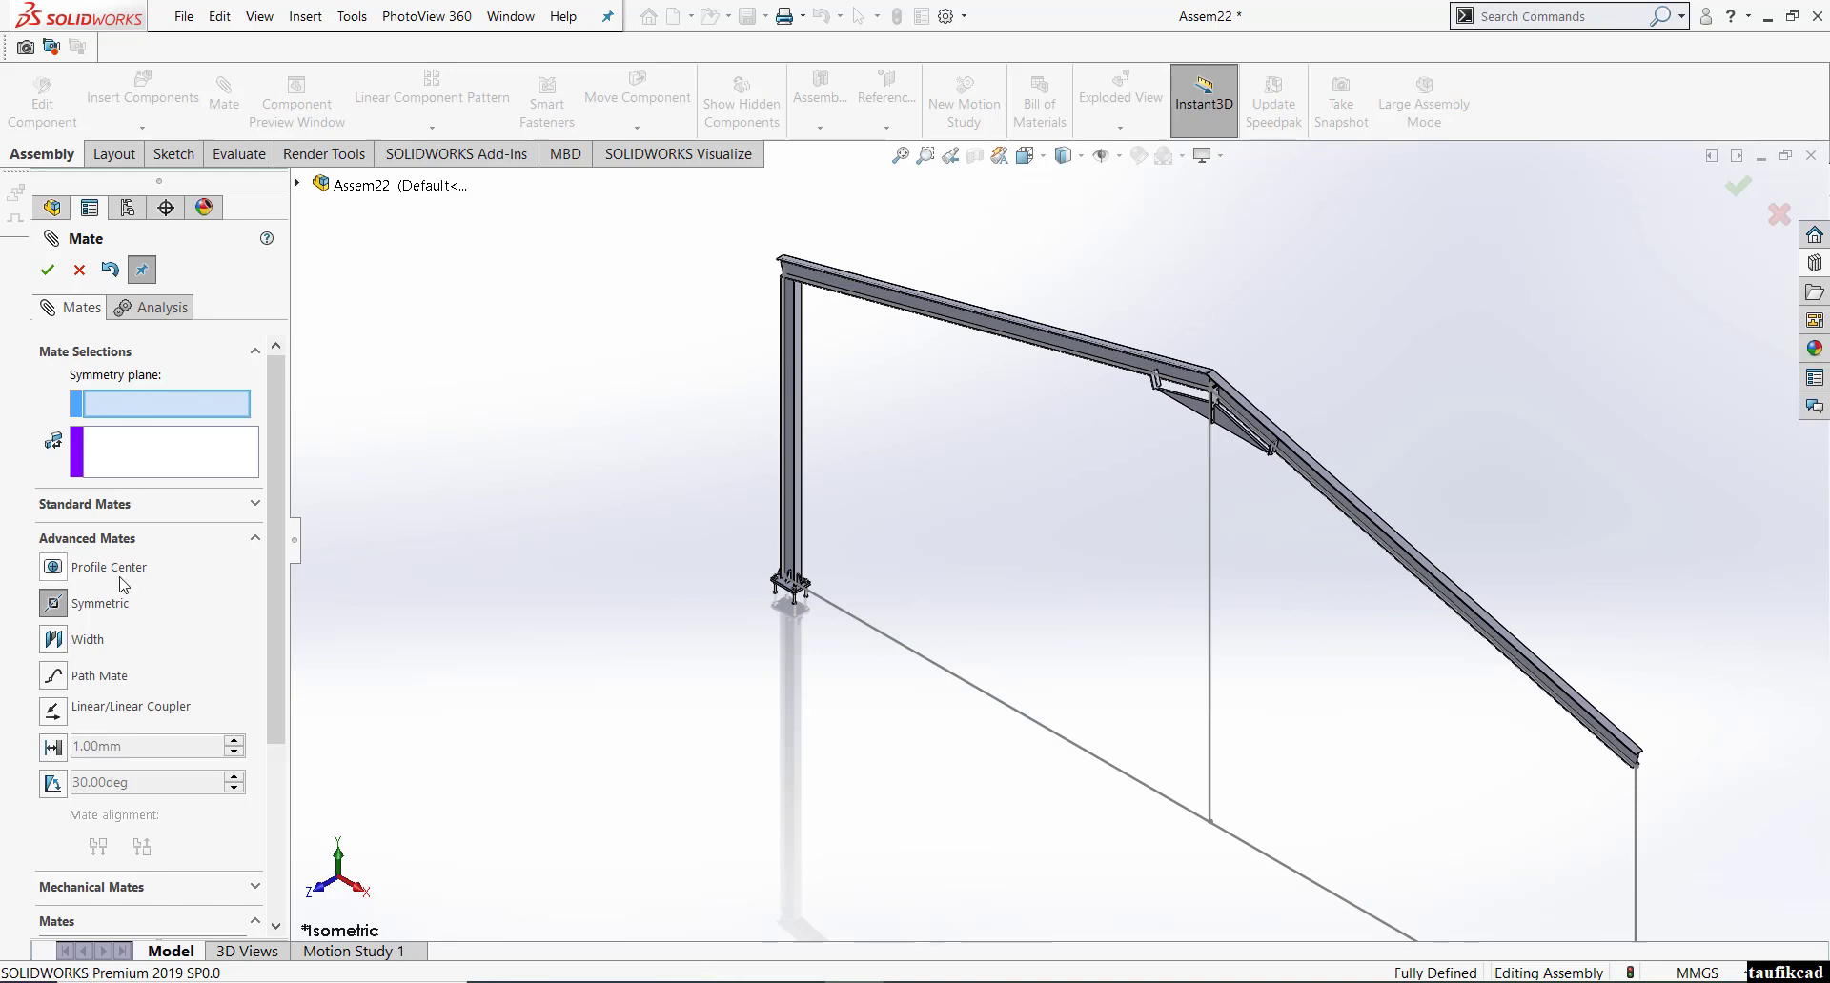
scroll(1134, 463, down, 1)
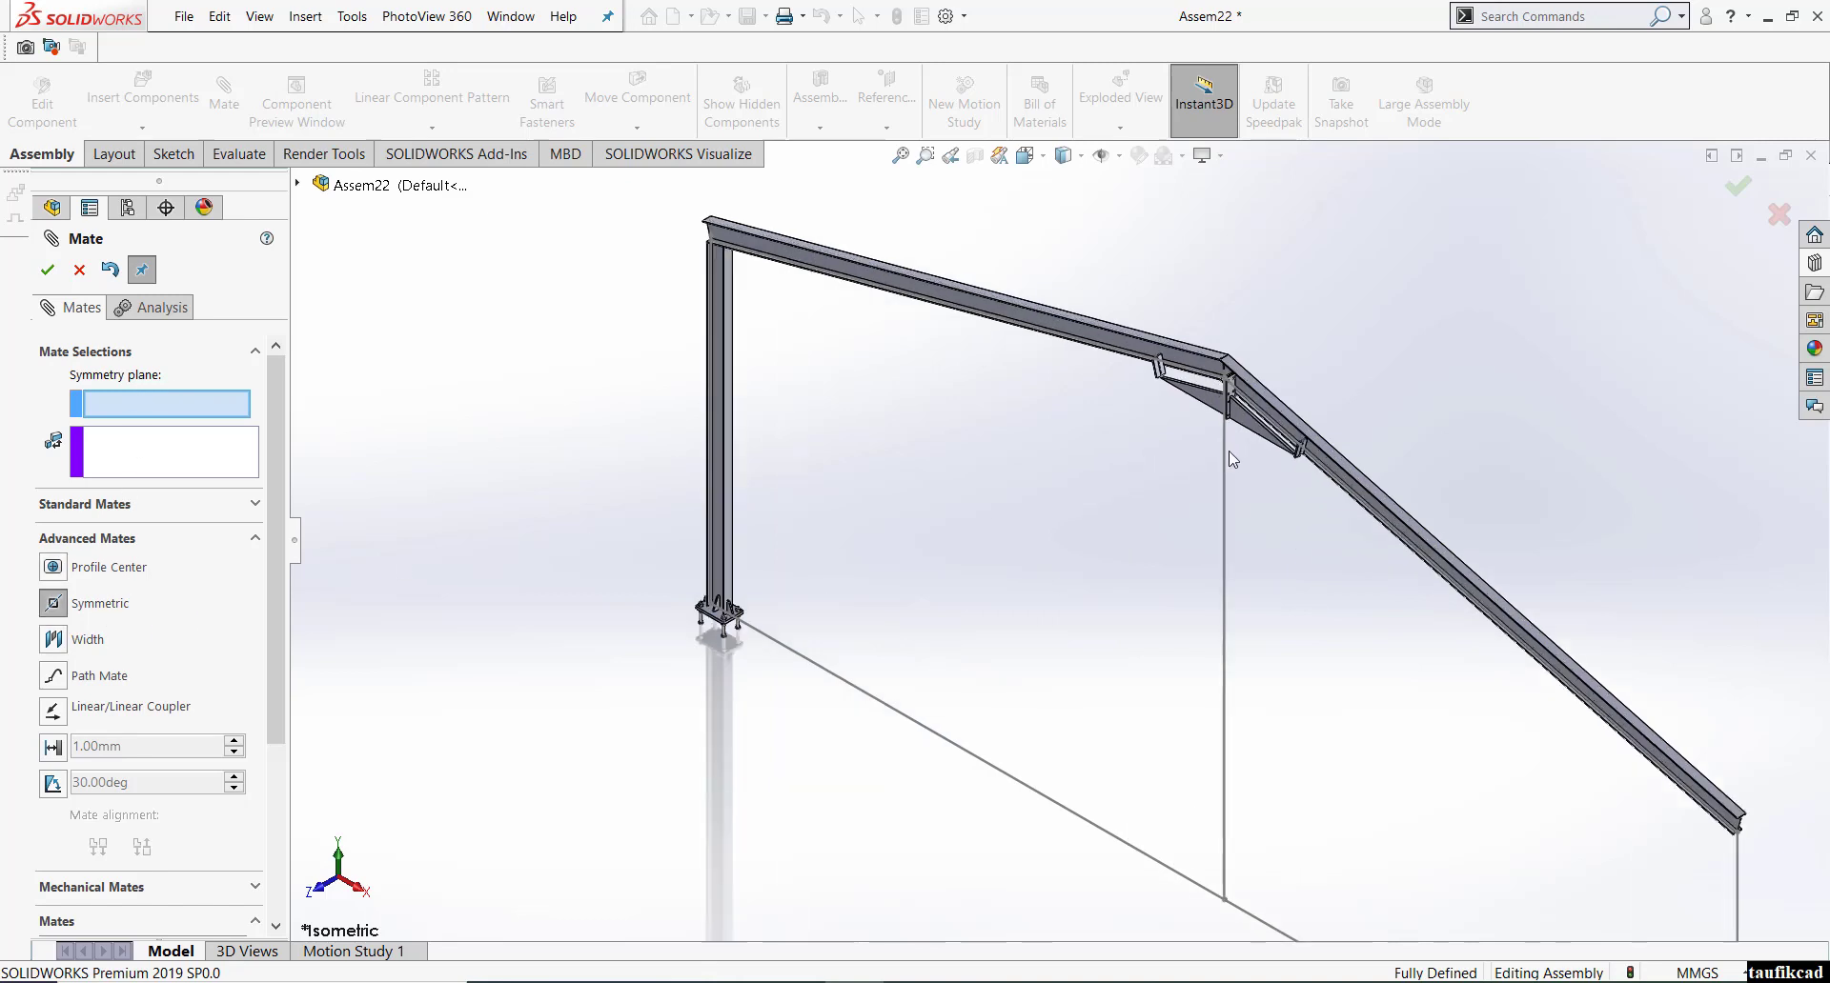
click(297, 186)
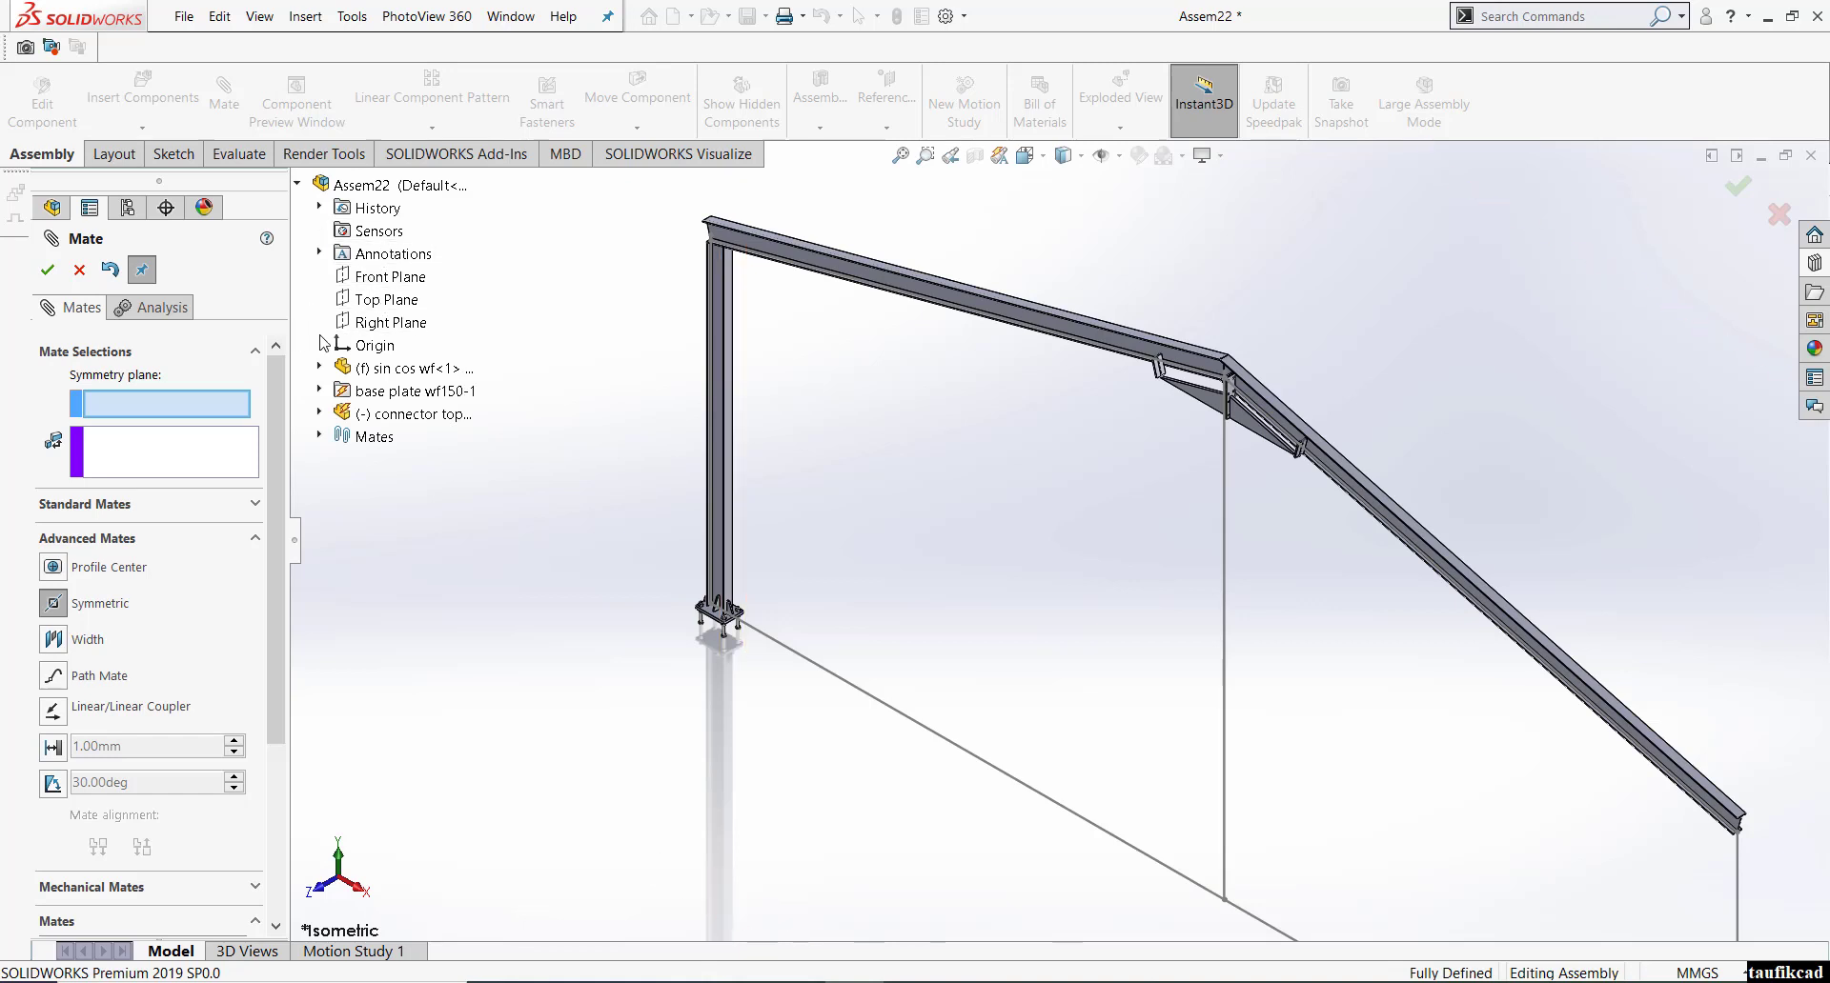
click(321, 368)
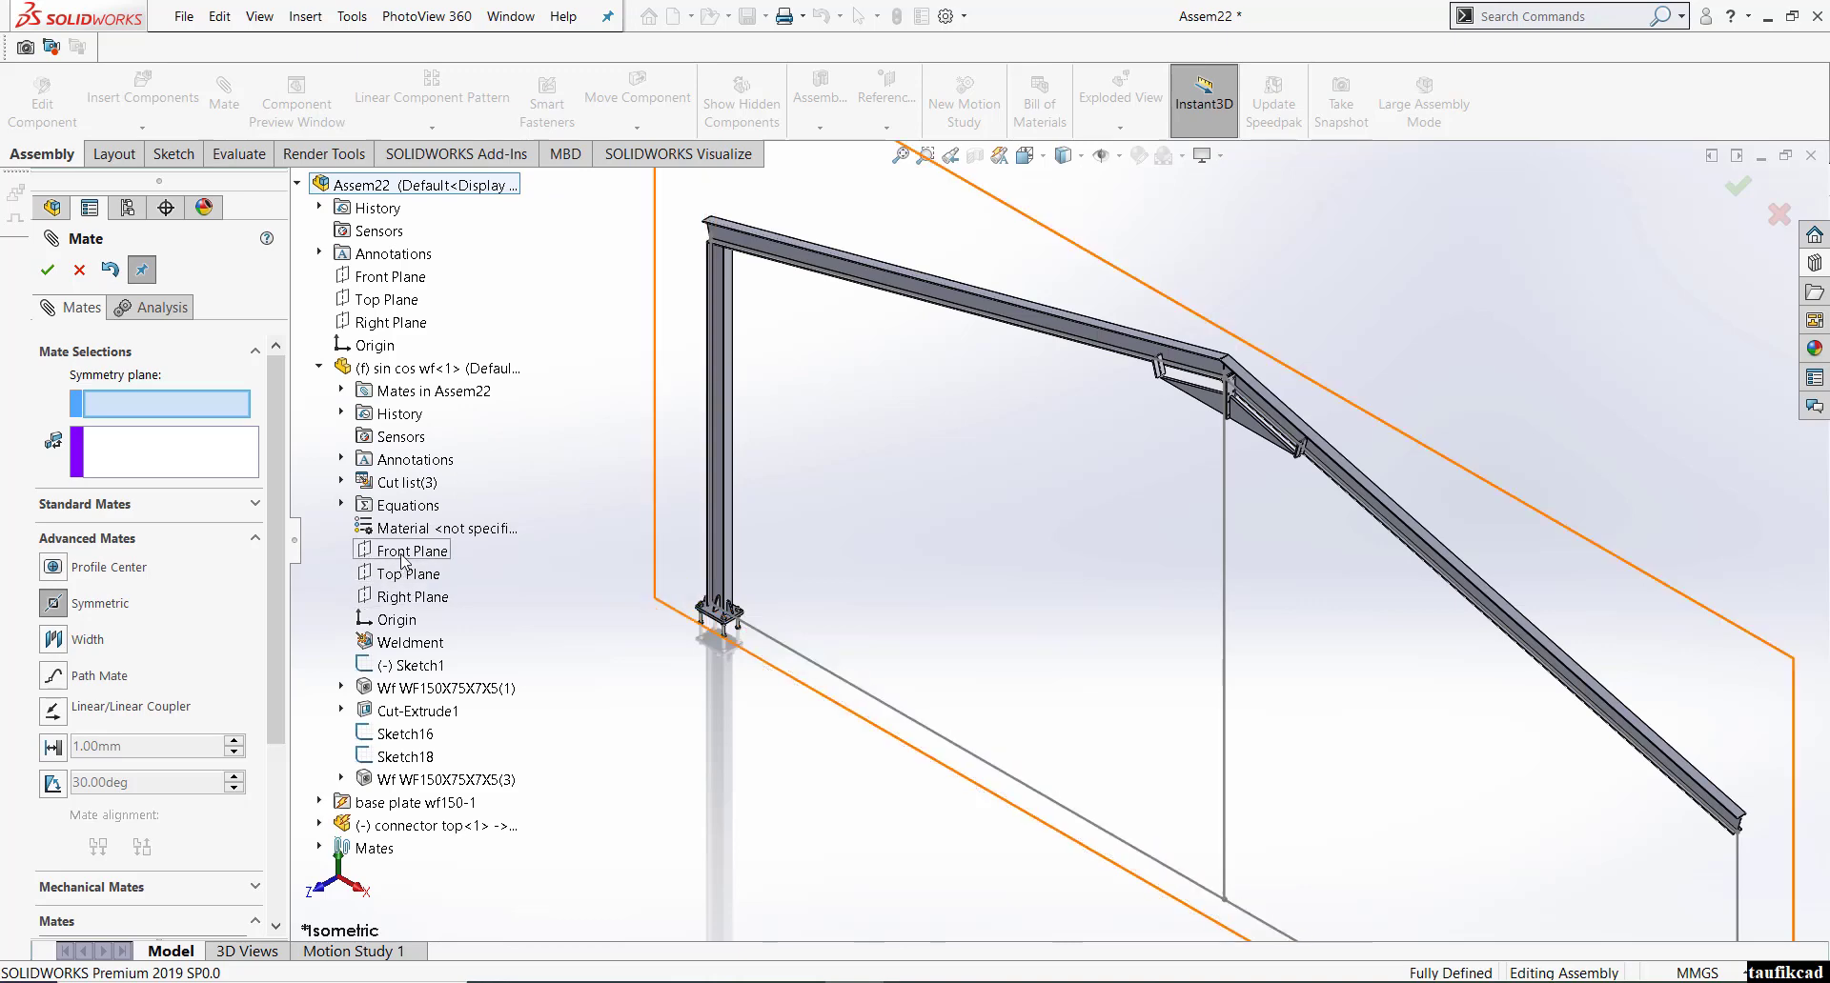
click(81, 270)
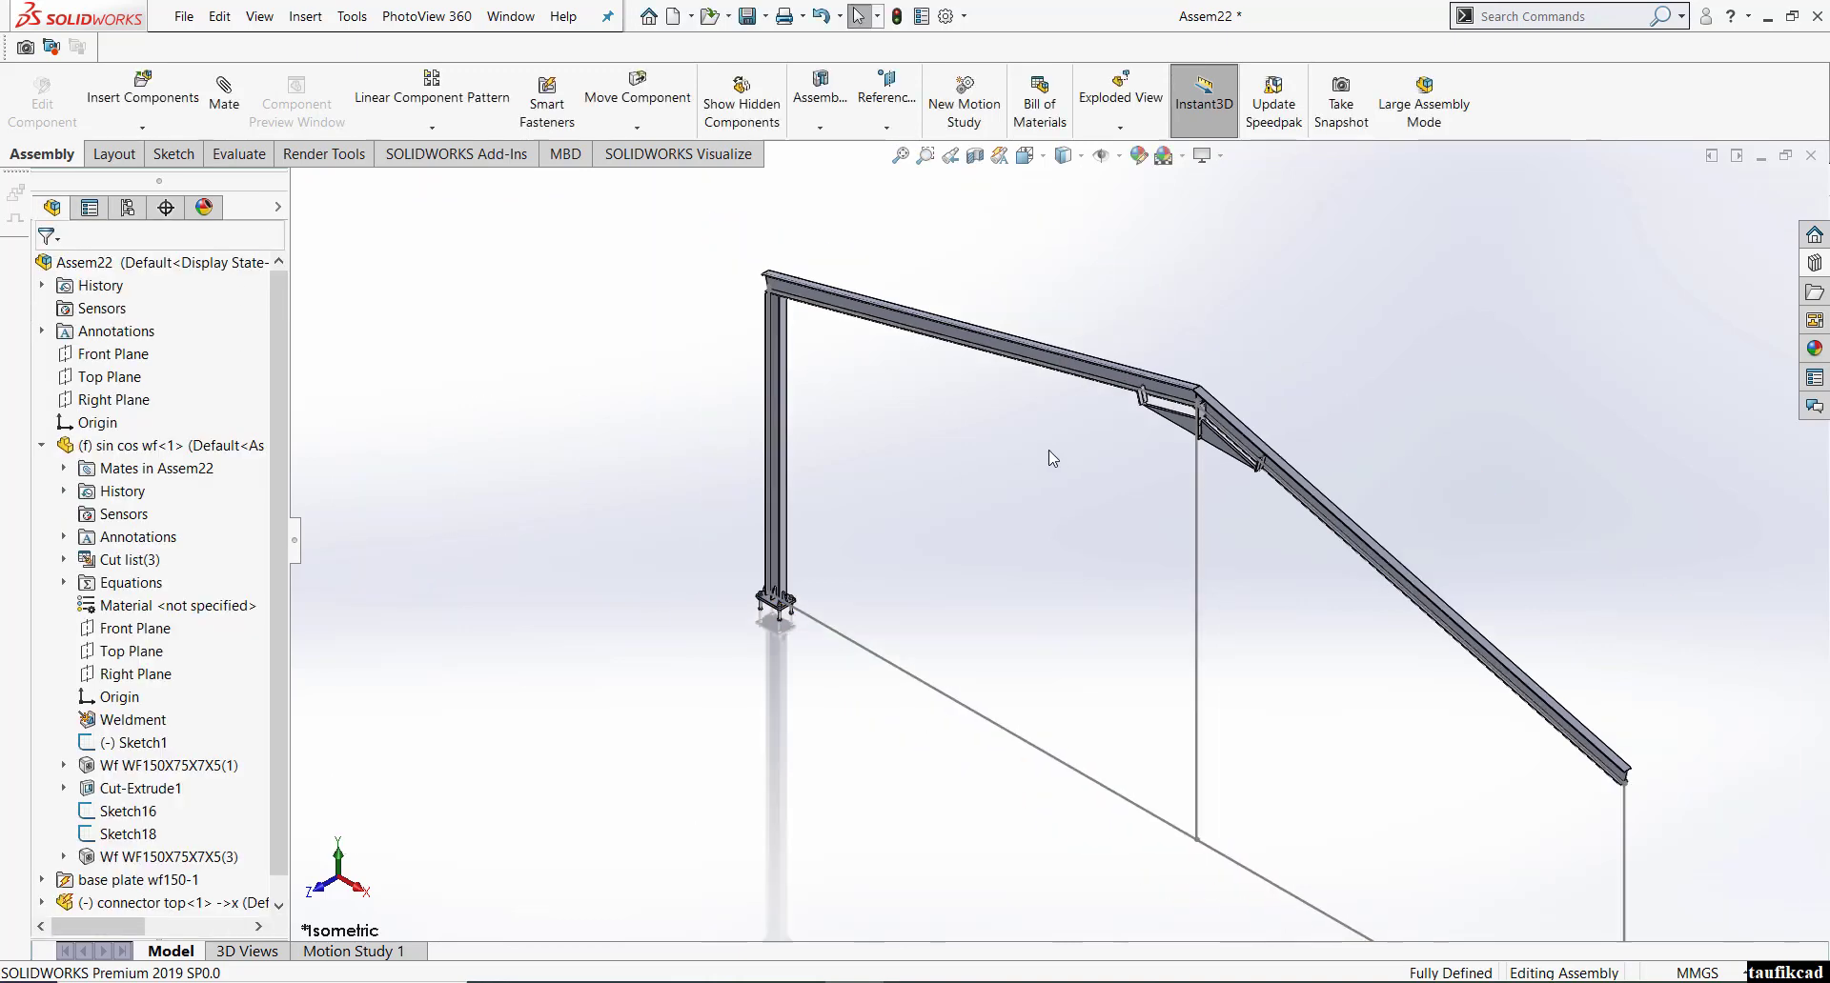
- Try to create a reference plane from the assembly's Top Plane and the vertical sketch line below the ridge
click(886, 95)
click(986, 167)
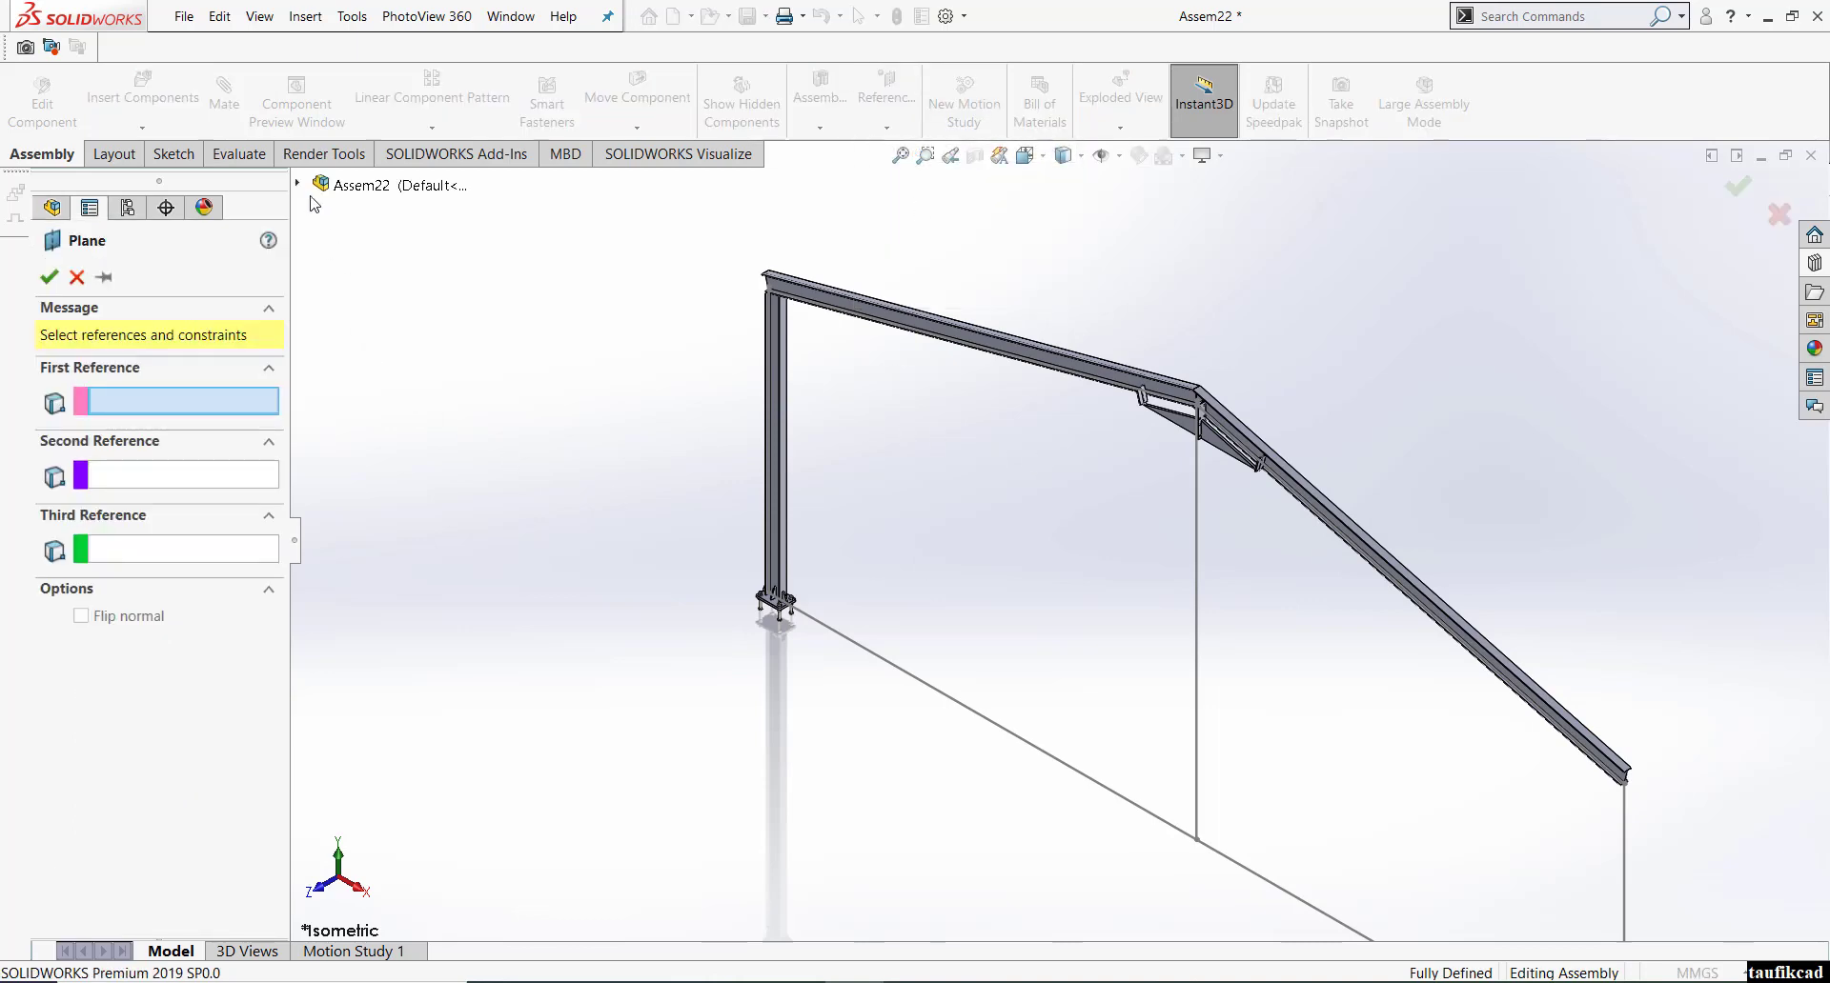
click(297, 183)
click(386, 299)
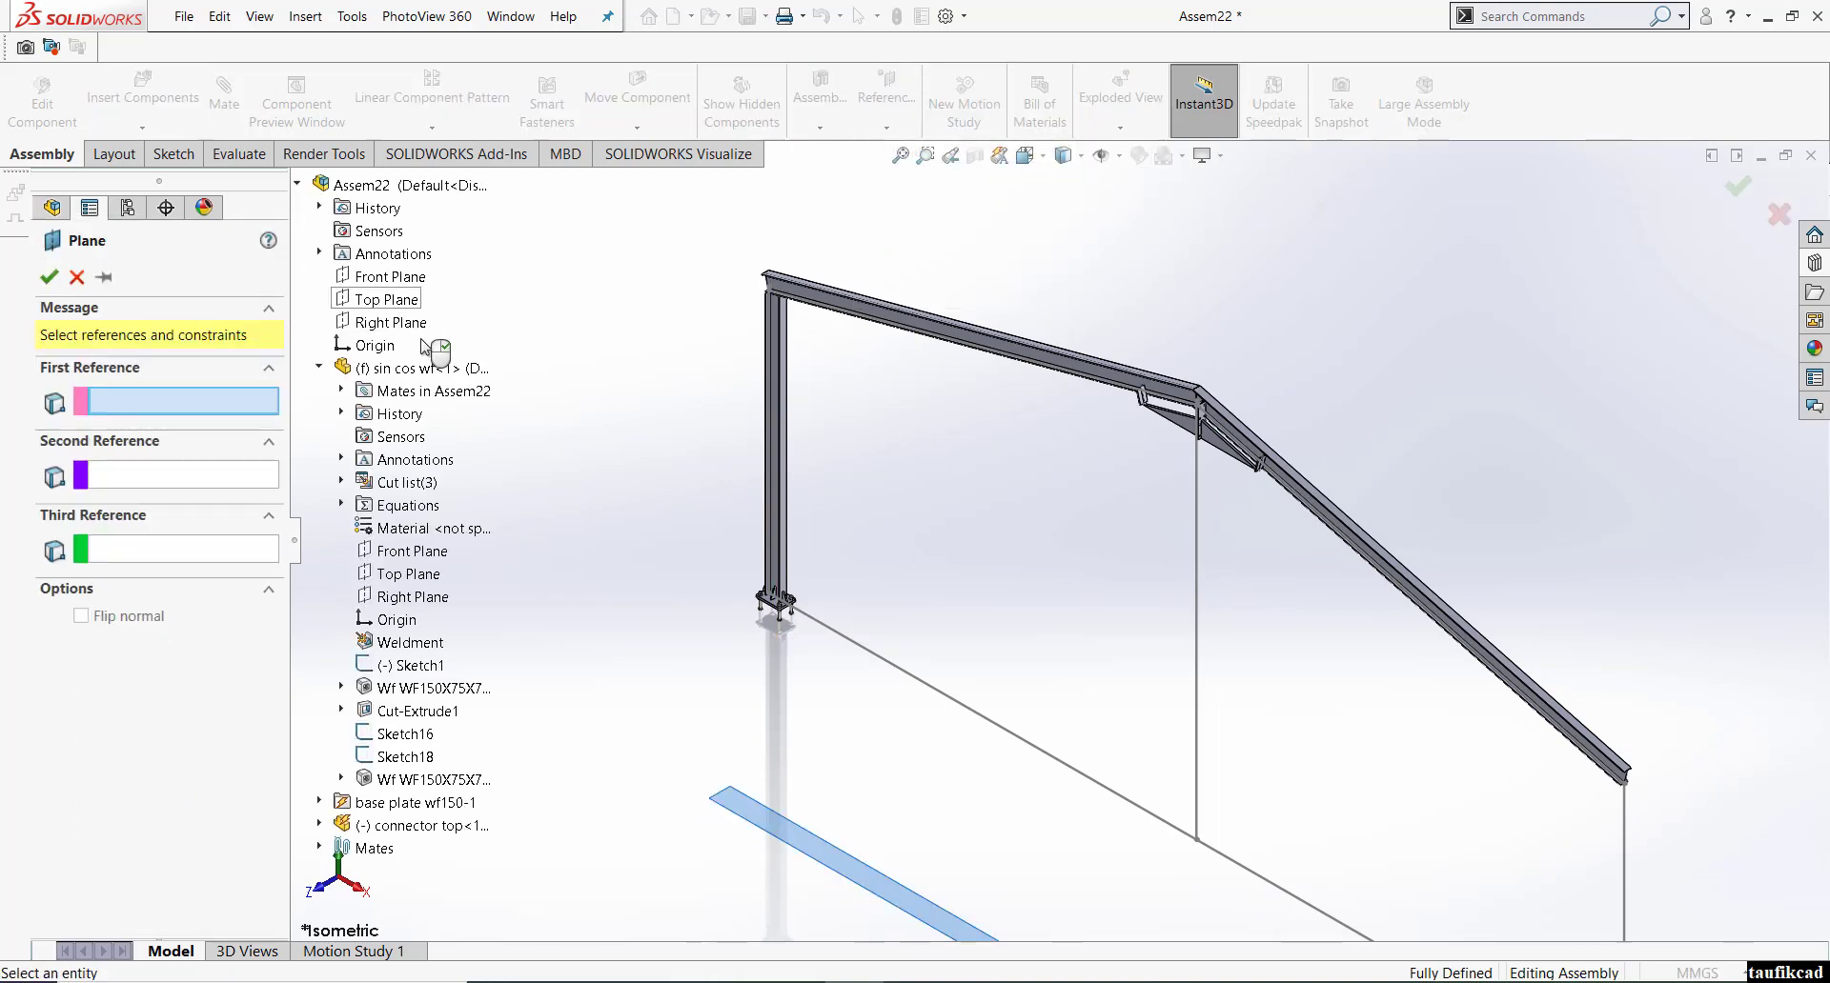
click(1196, 663)
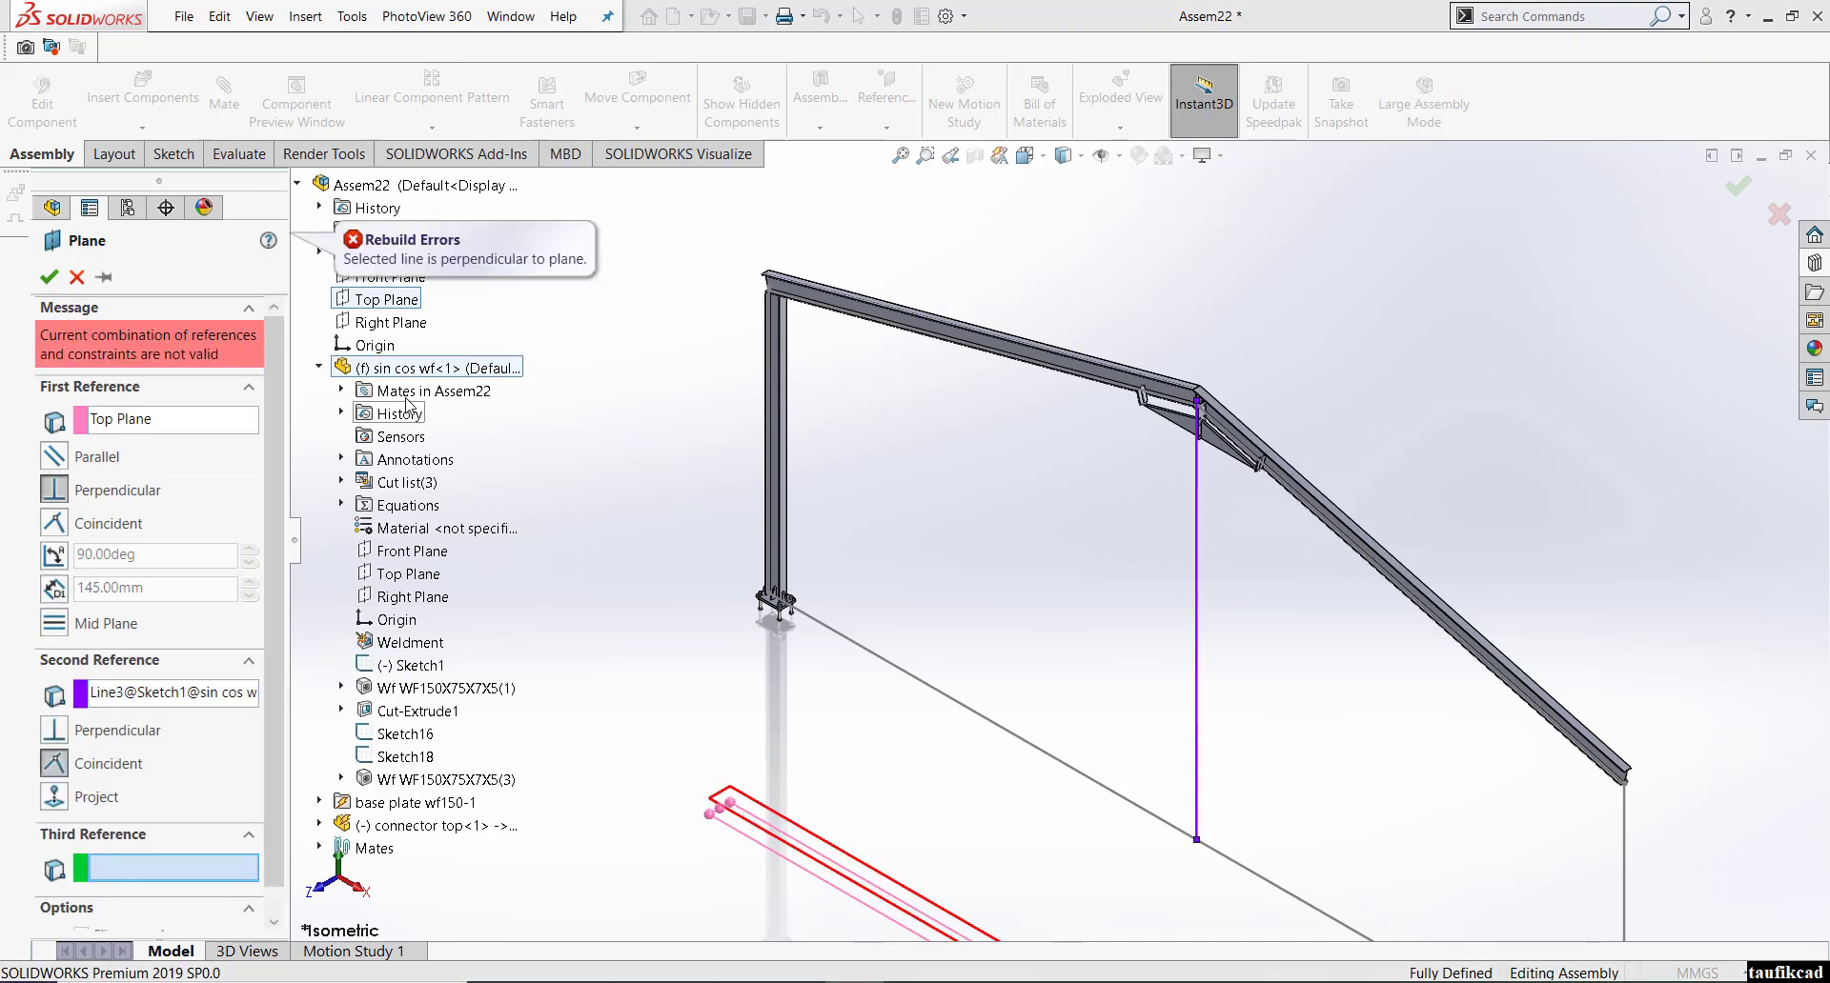
click(76, 276)
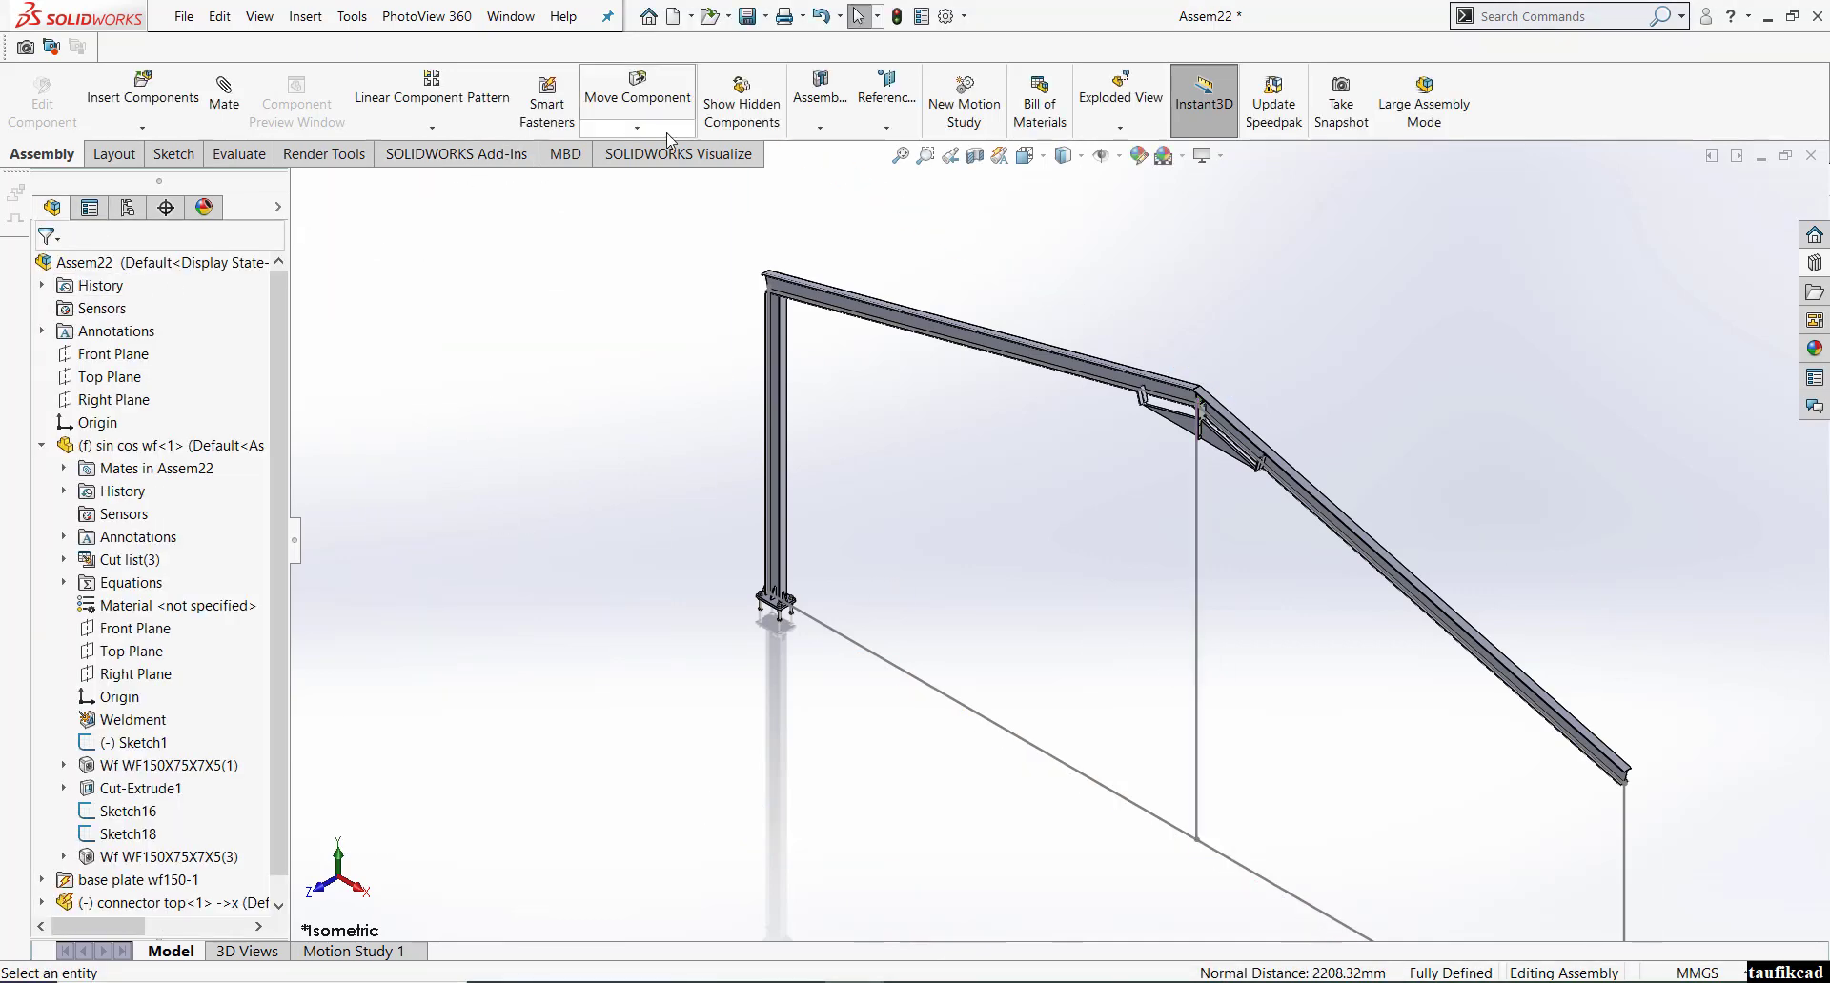
- Create a reference plane perpendicular to the assembly's Front Plane and coincident with the vertical sketch line below the ridge
click(886, 127)
click(910, 158)
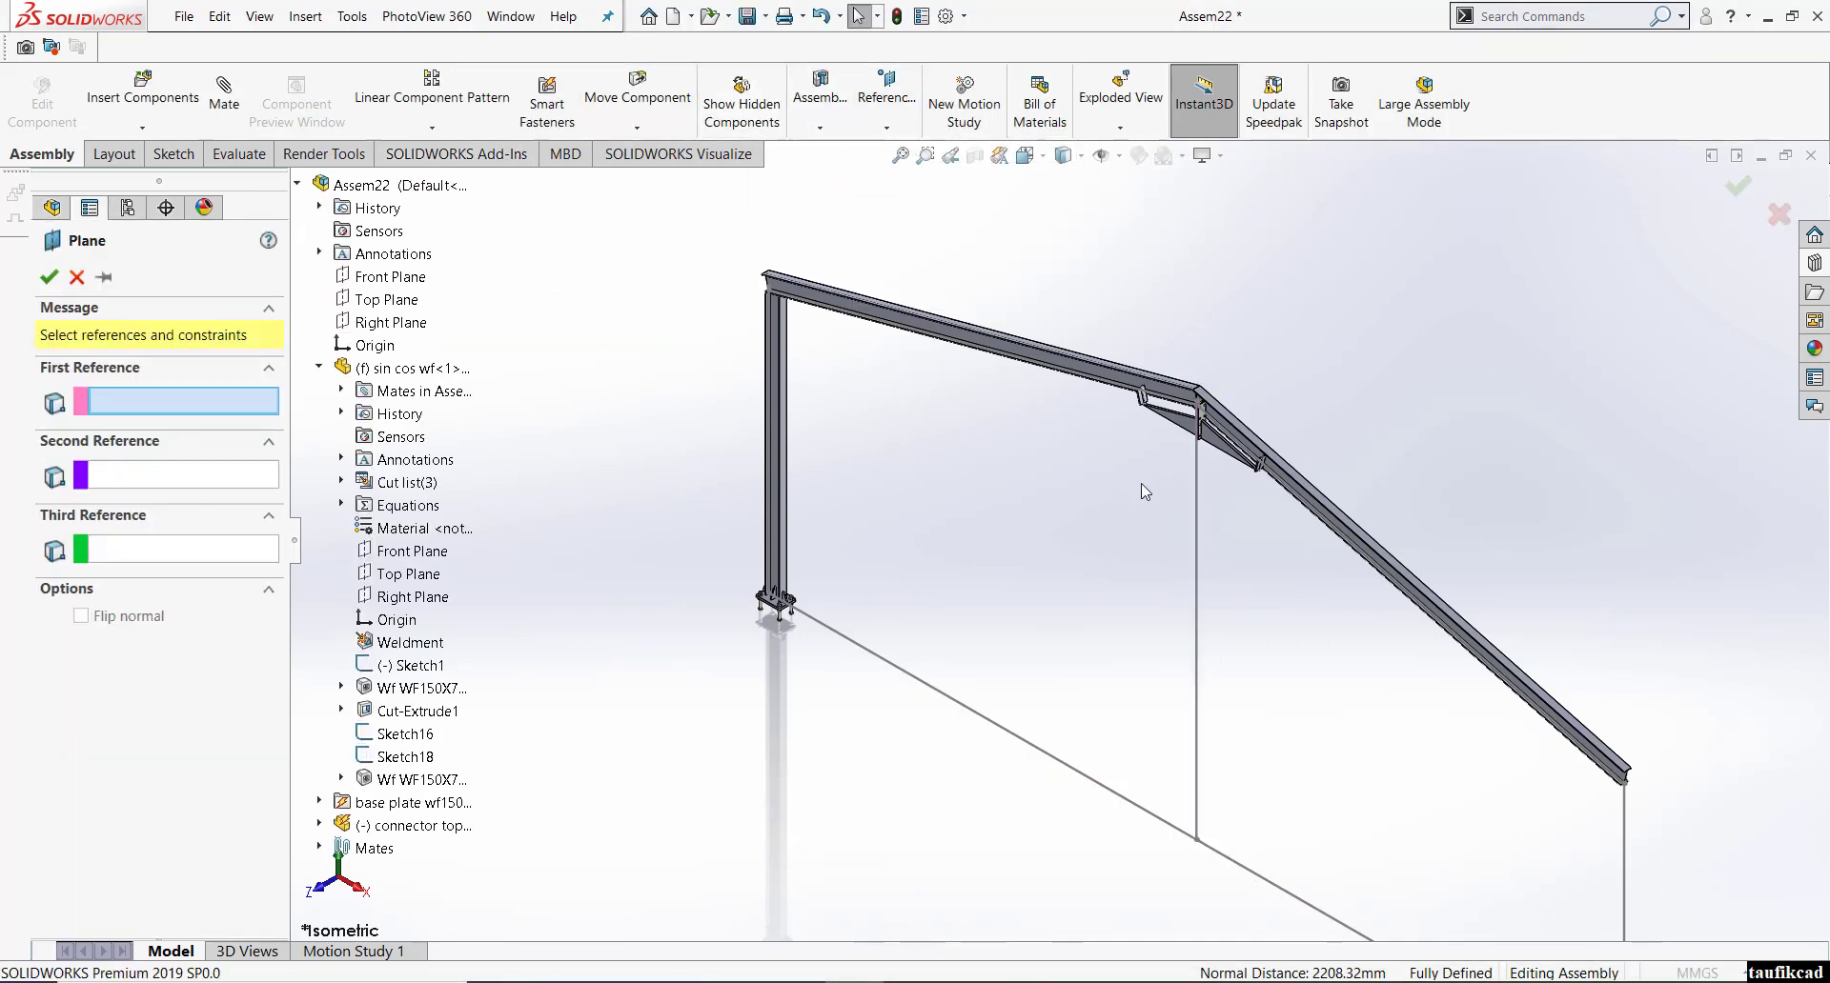
click(395, 276)
click(1198, 546)
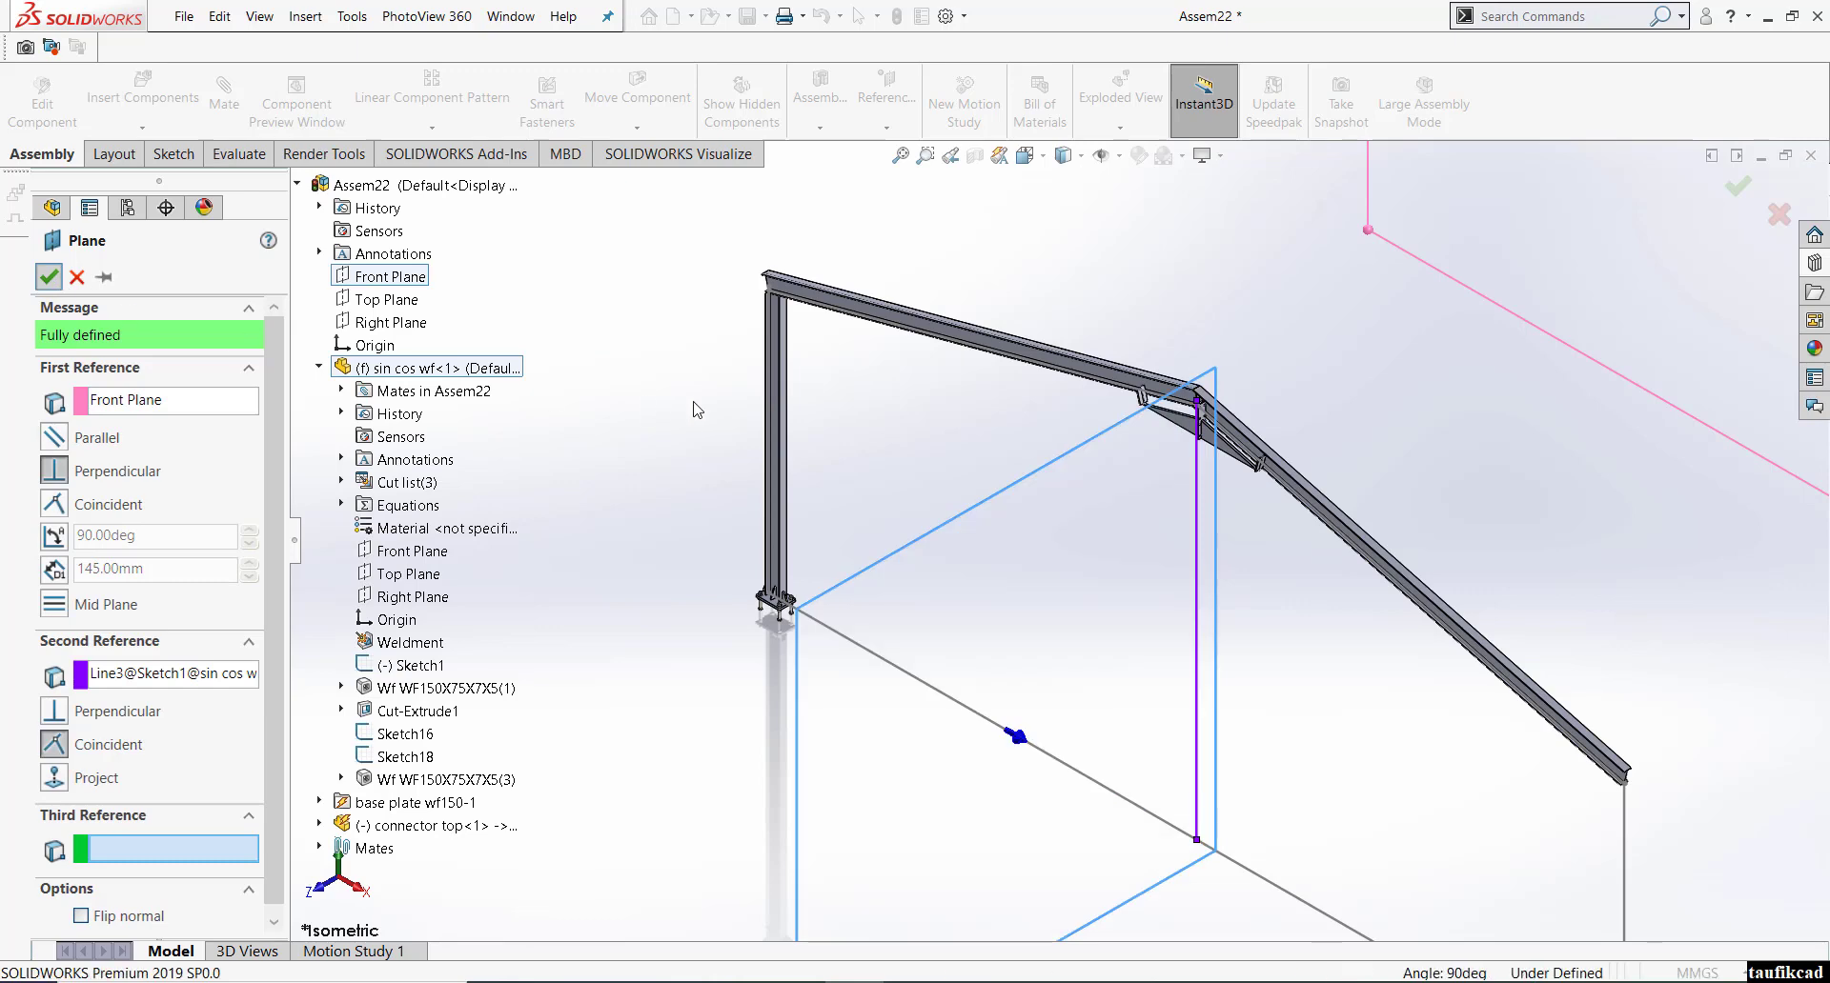
key(Return)
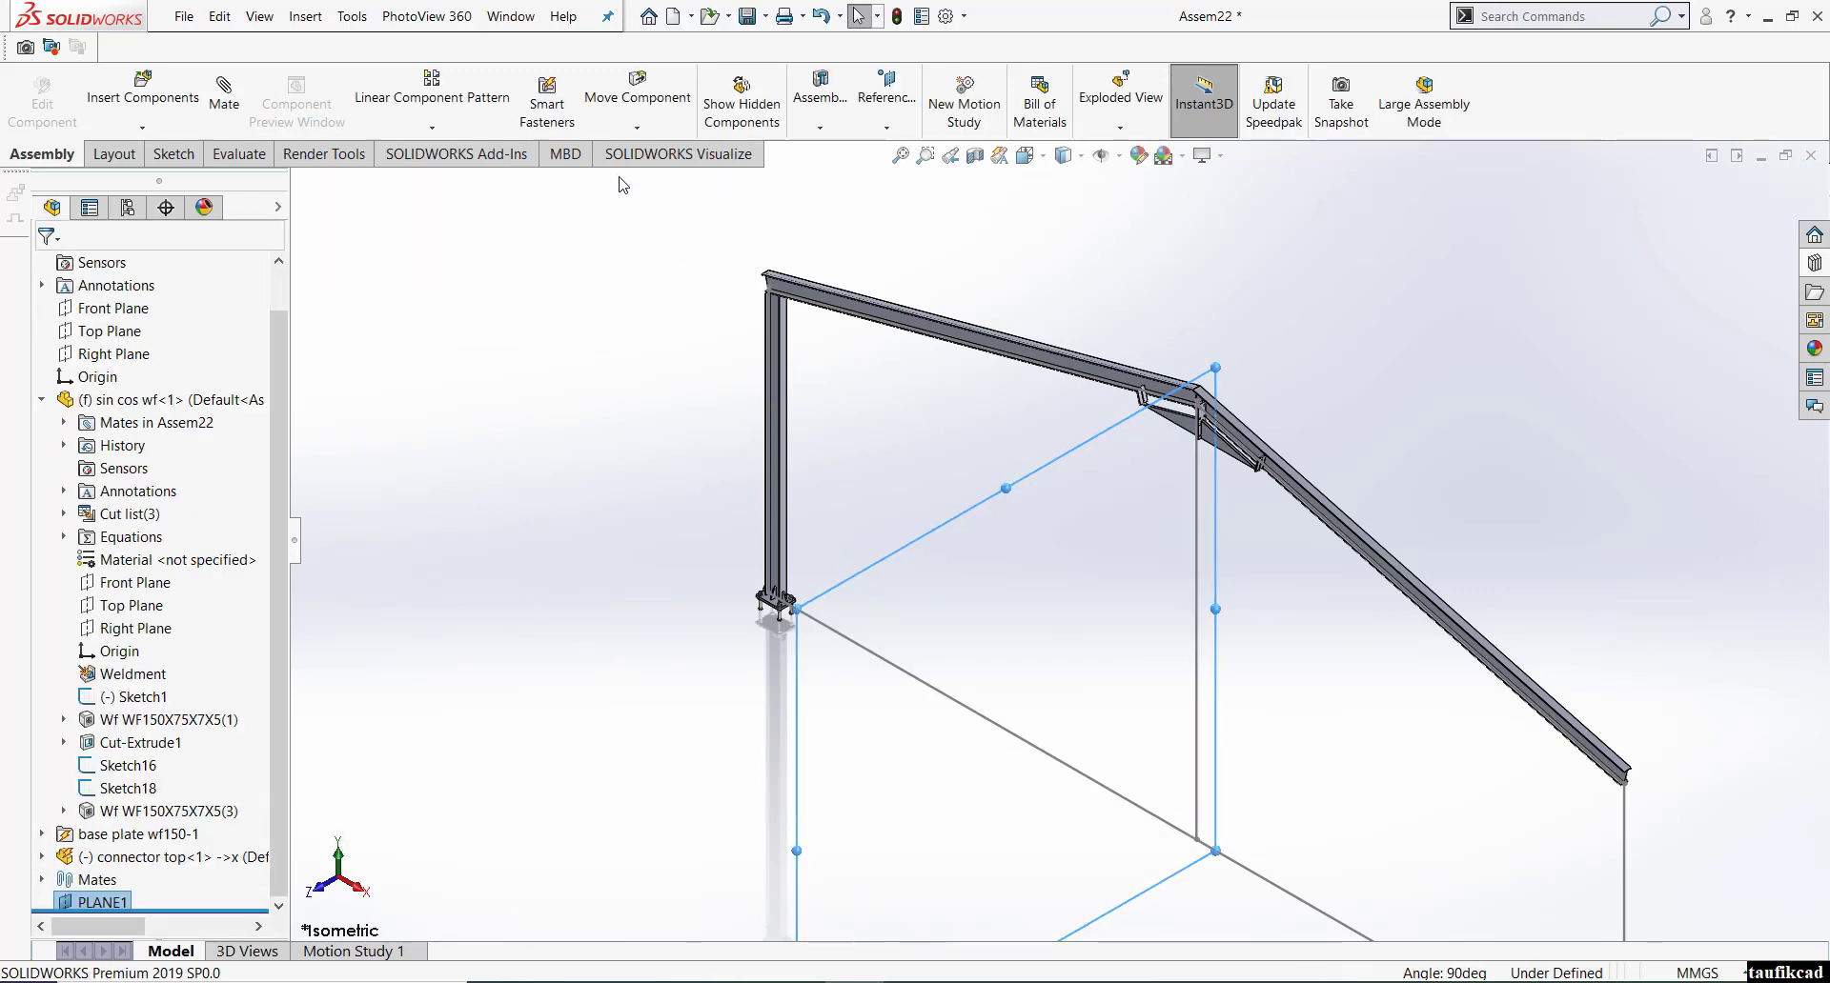
- Mate the opposing faces of the connector's two central end plates symmetric about the new reference plane at the ridge
click(224, 93)
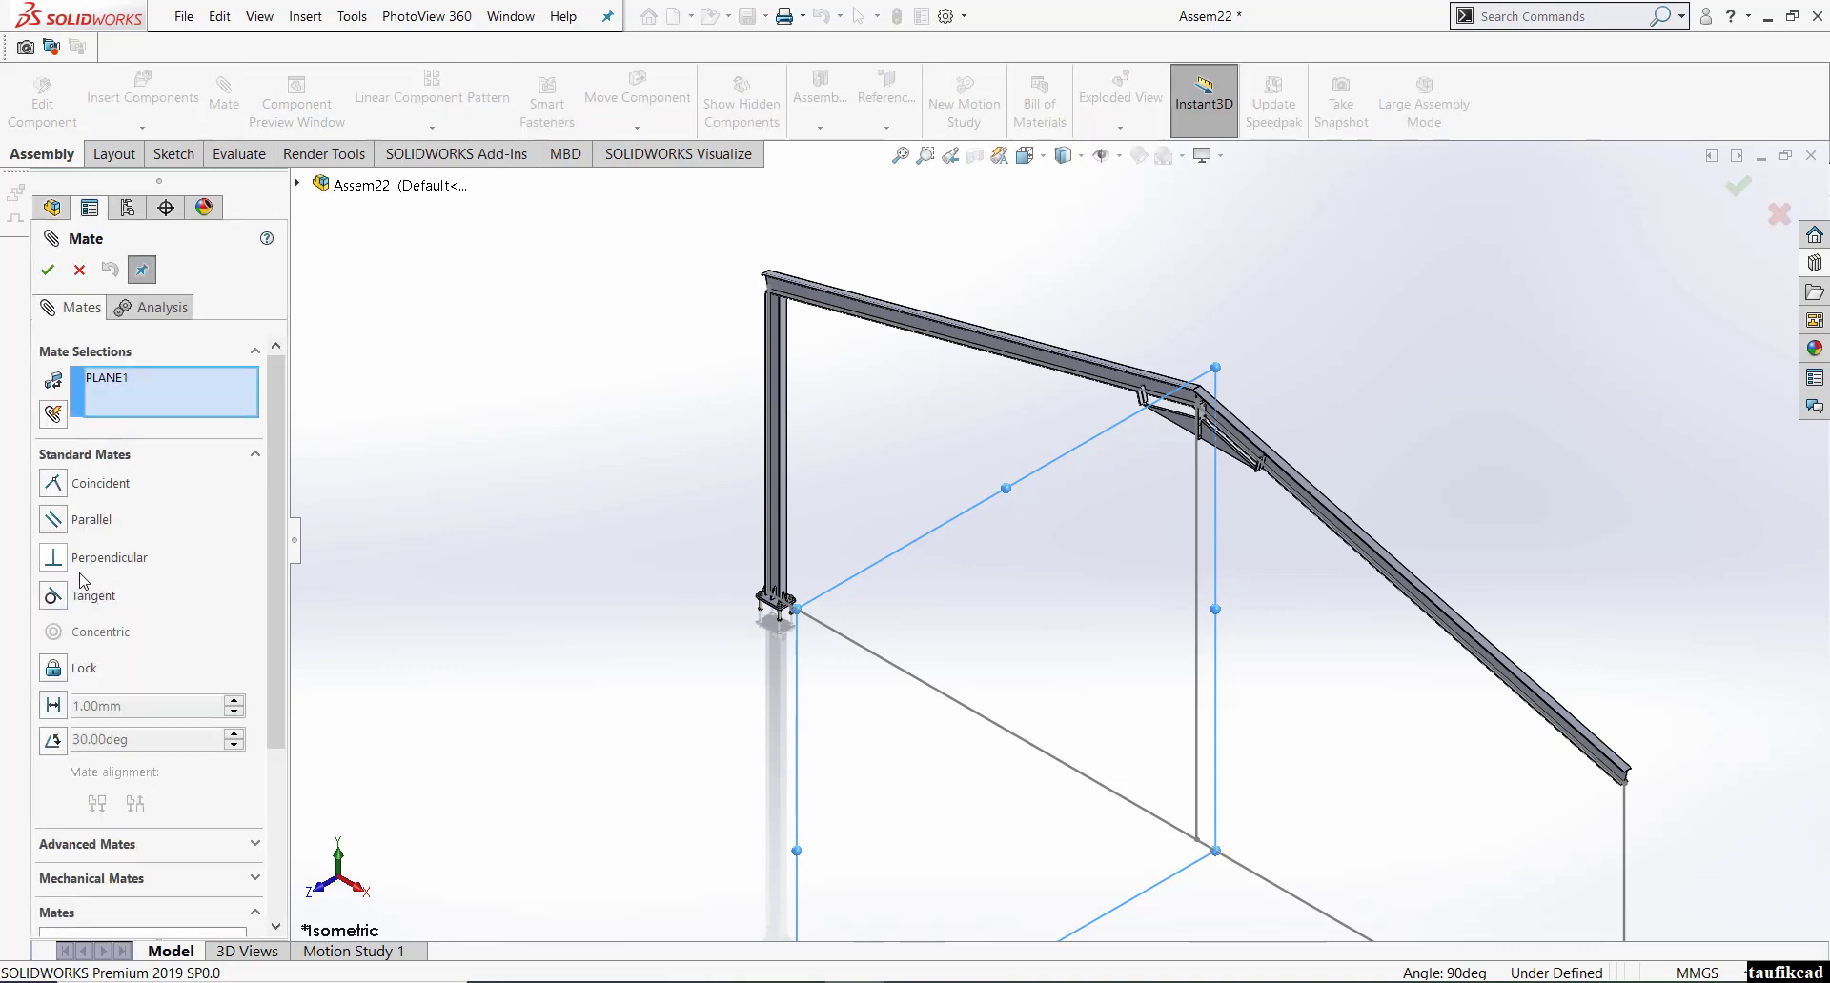
click(131, 849)
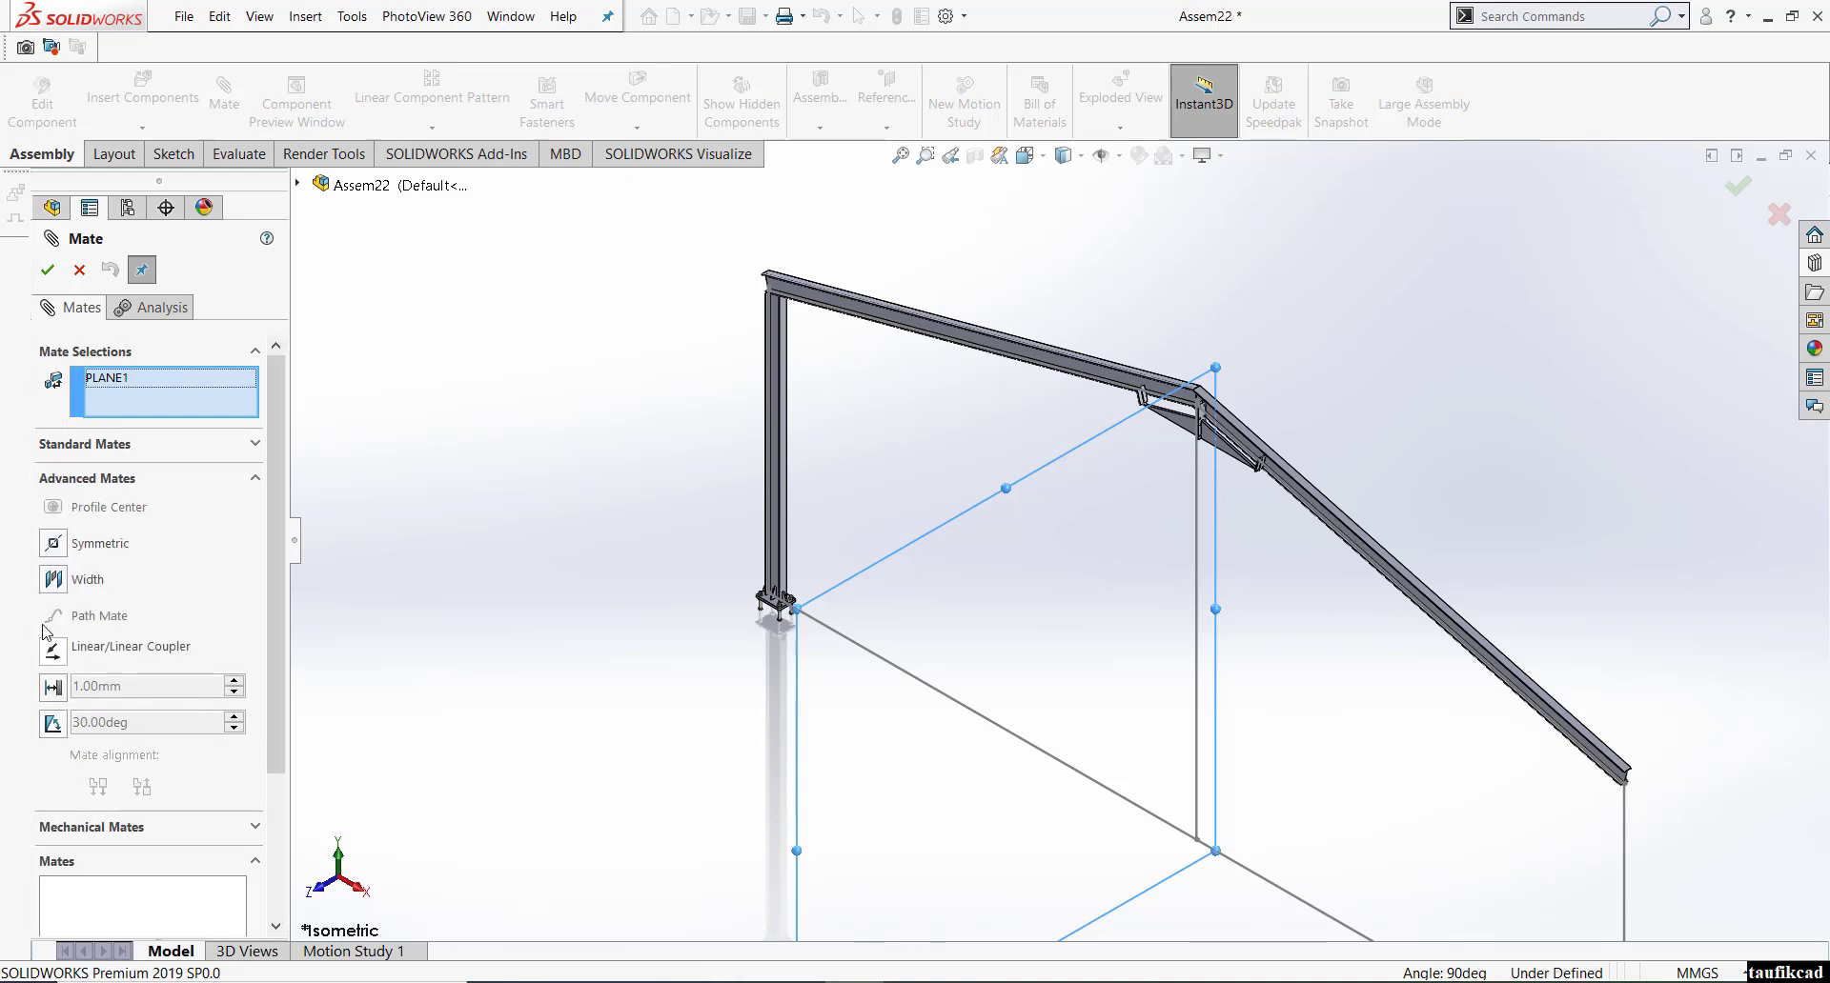
click(54, 544)
scroll(1127, 633, down, 6)
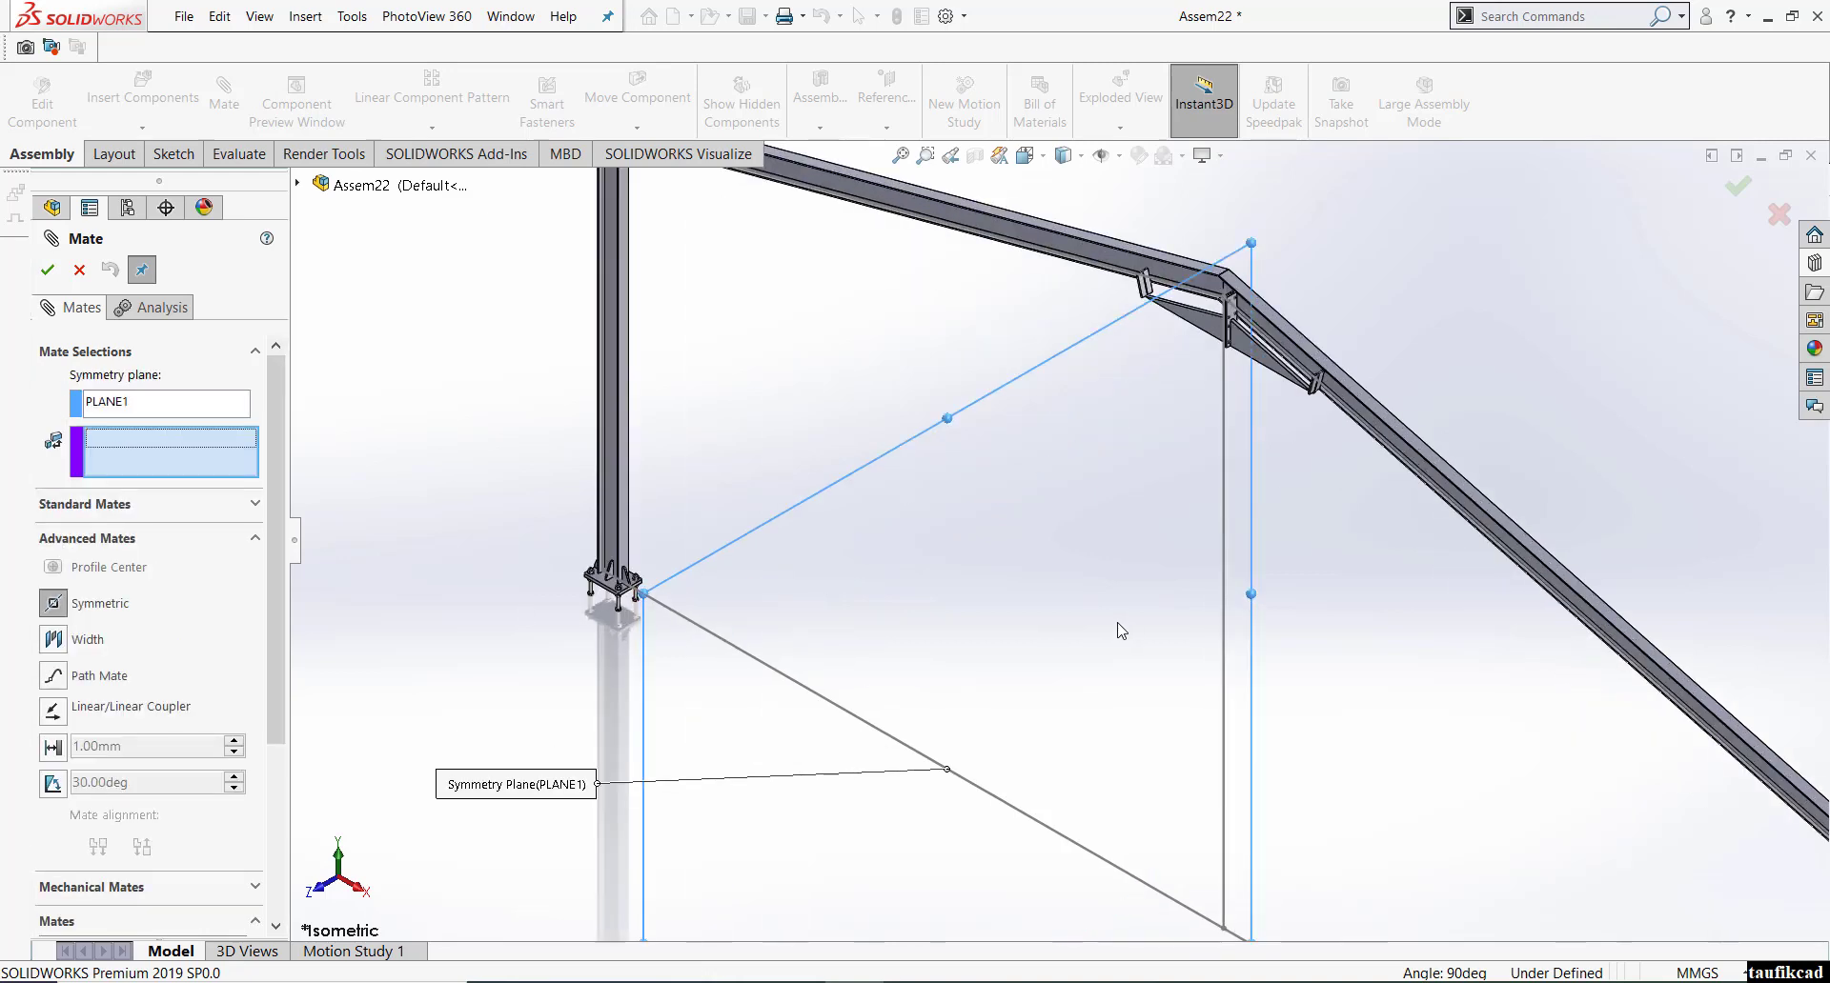
scroll(1196, 250, down, 6)
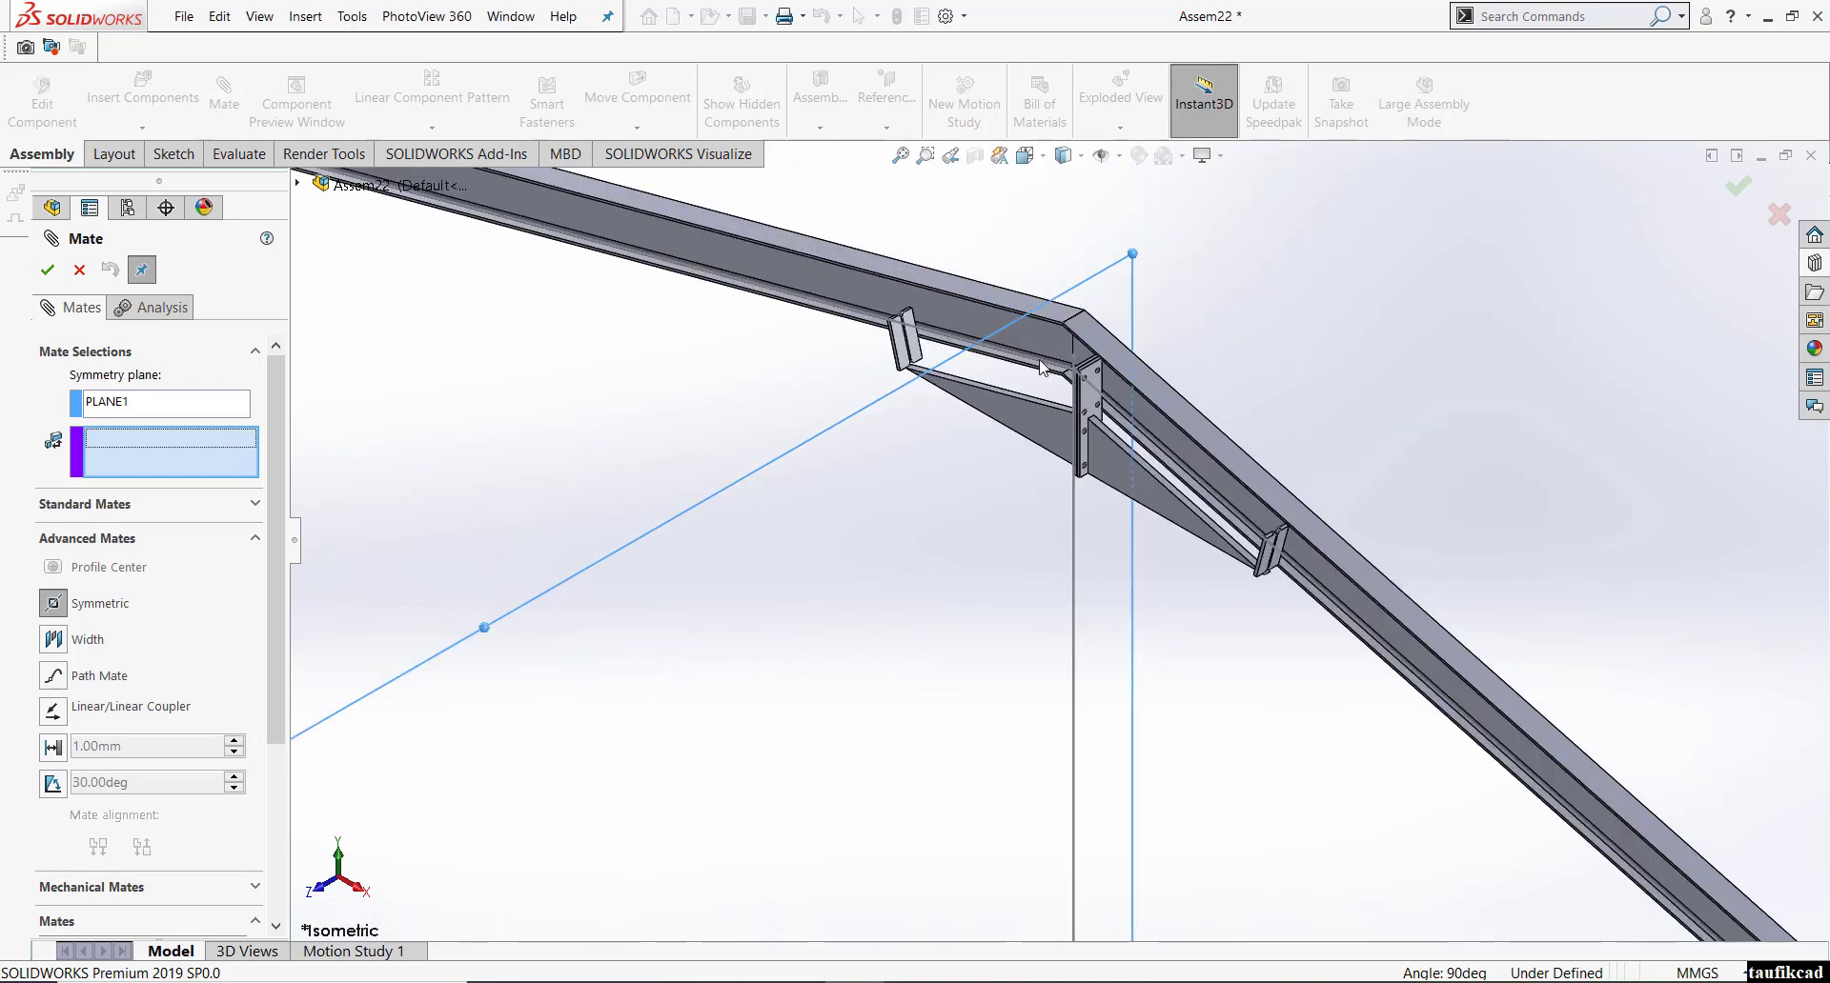
click(1180, 404)
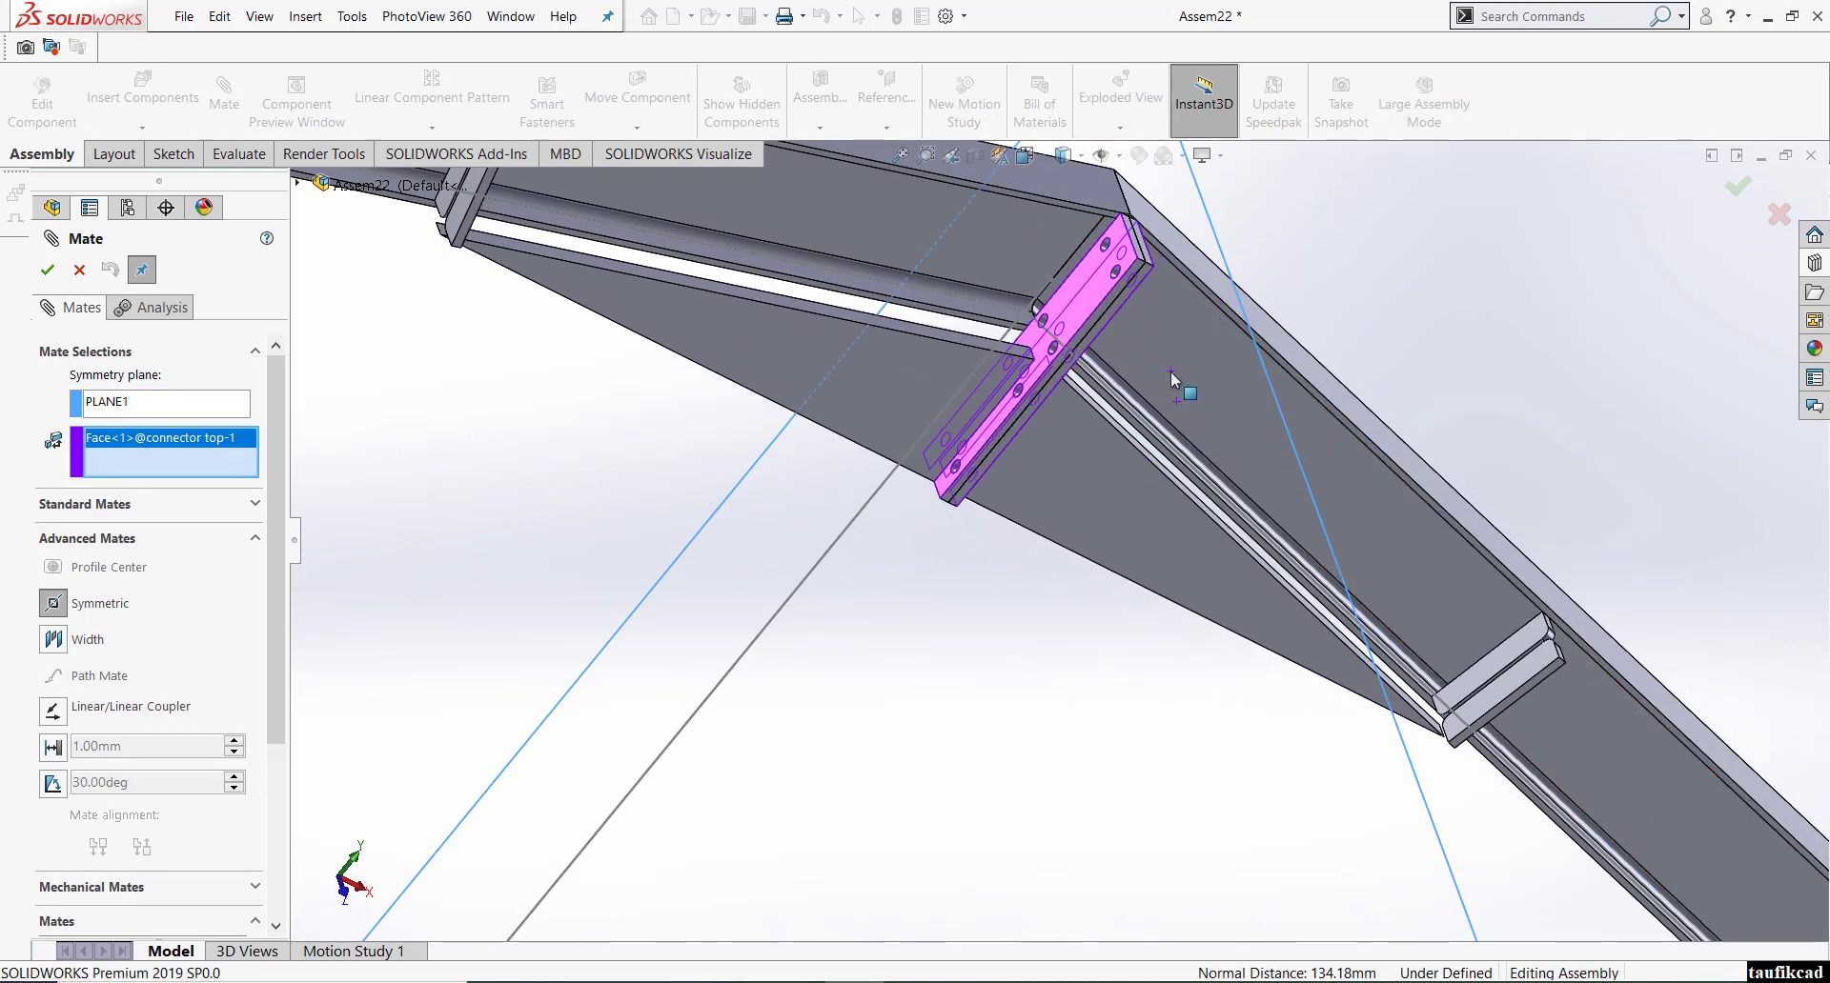
click(1174, 380)
click(1178, 389)
scroll(1051, 386, down, 2)
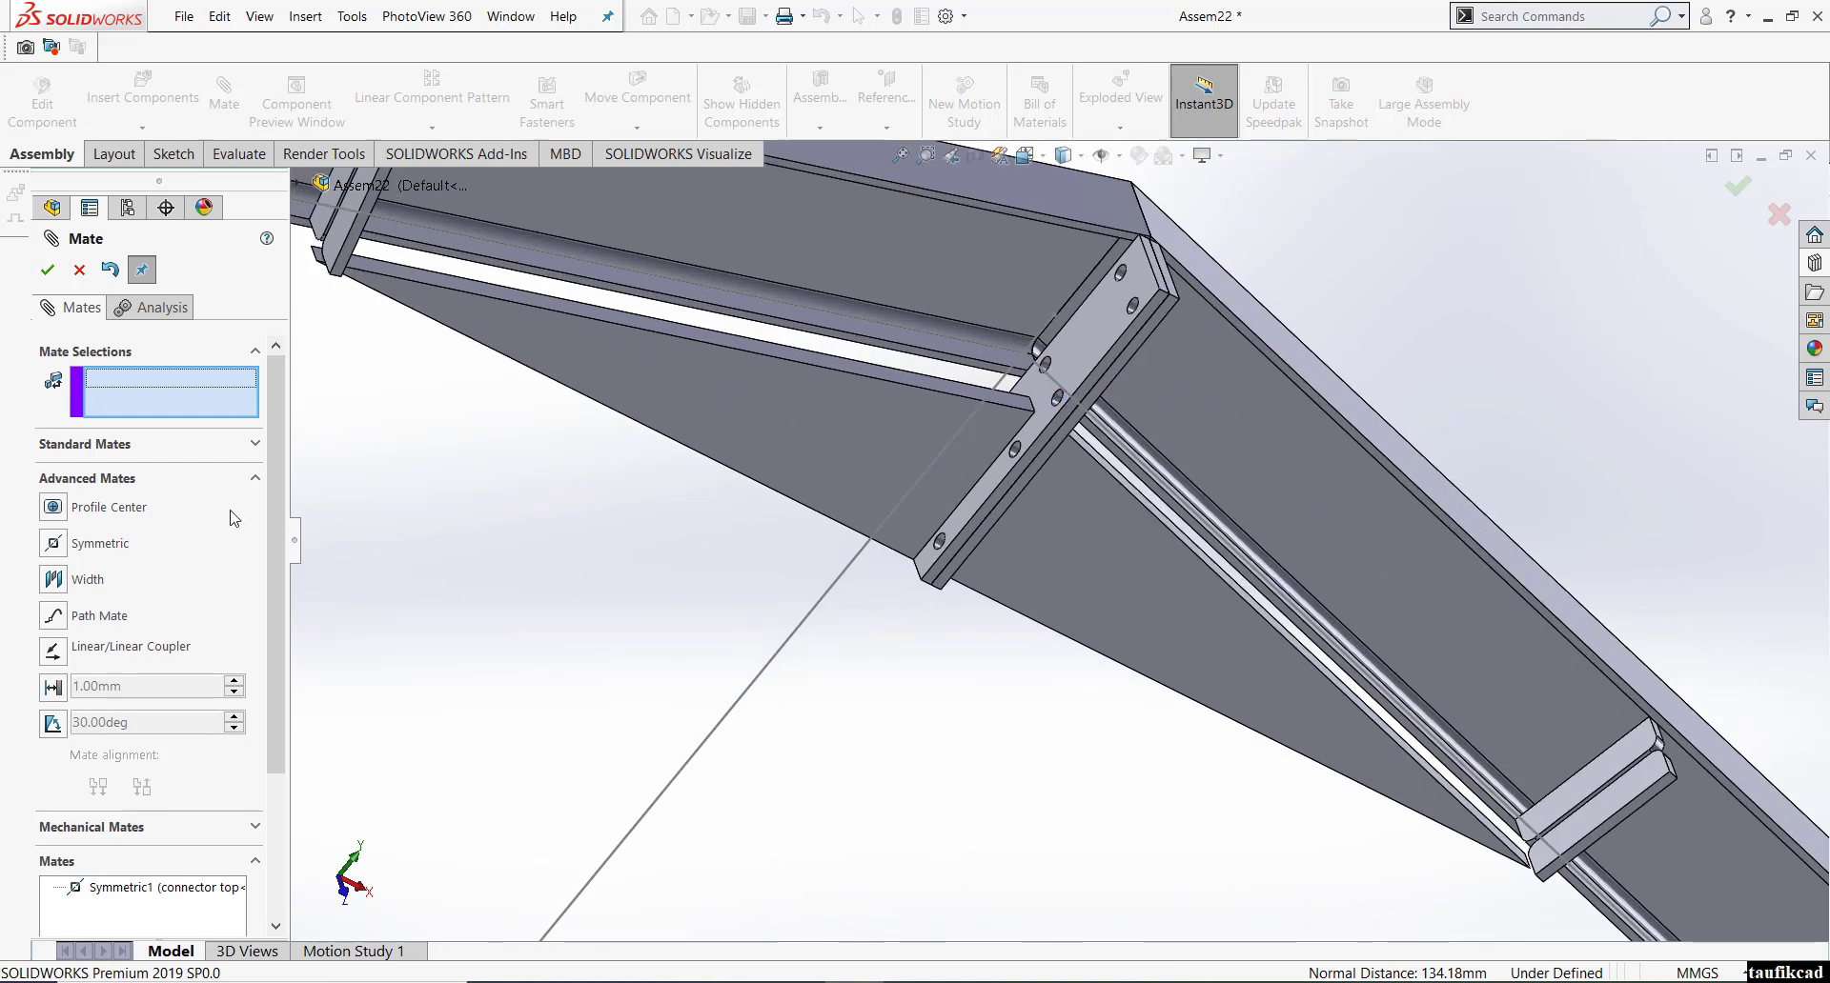
- Mate the narrow side face of the connector's central end plate coincident with the side face of the rafter's top flange and finish mating
click(90, 444)
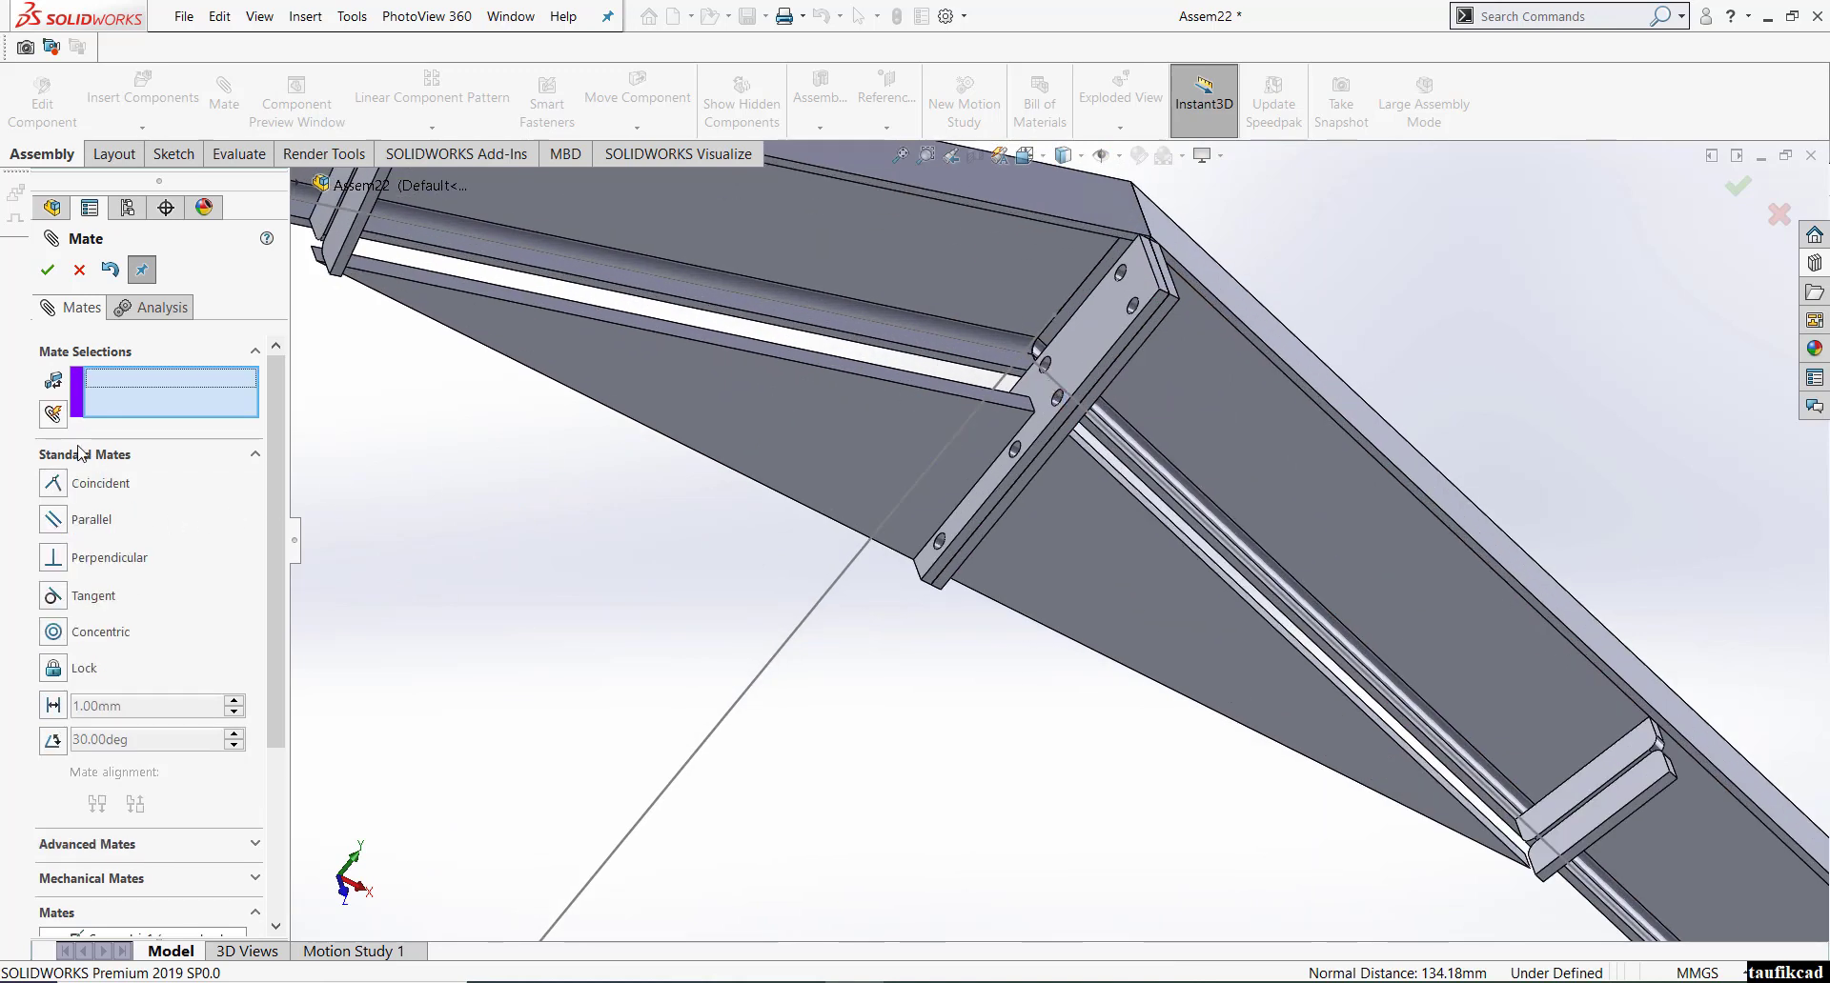
click(55, 484)
scroll(1130, 353, down, 1)
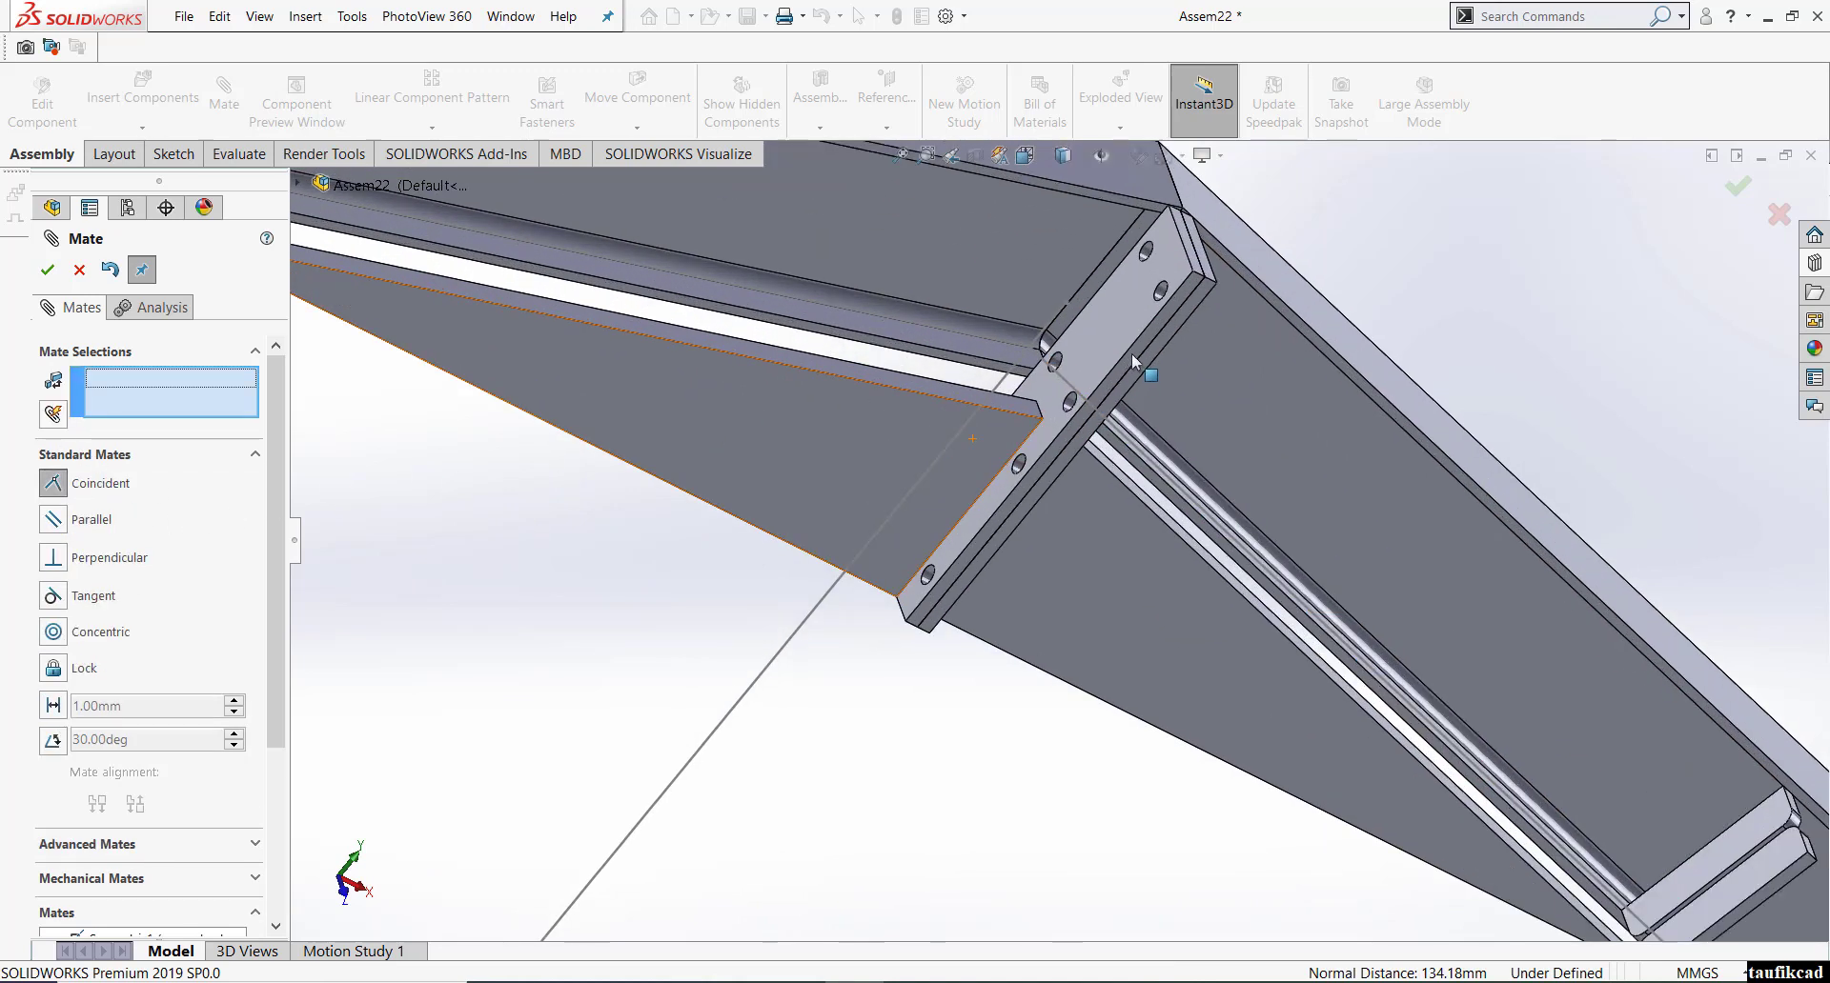
click(1162, 337)
scroll(1129, 243, down, 1)
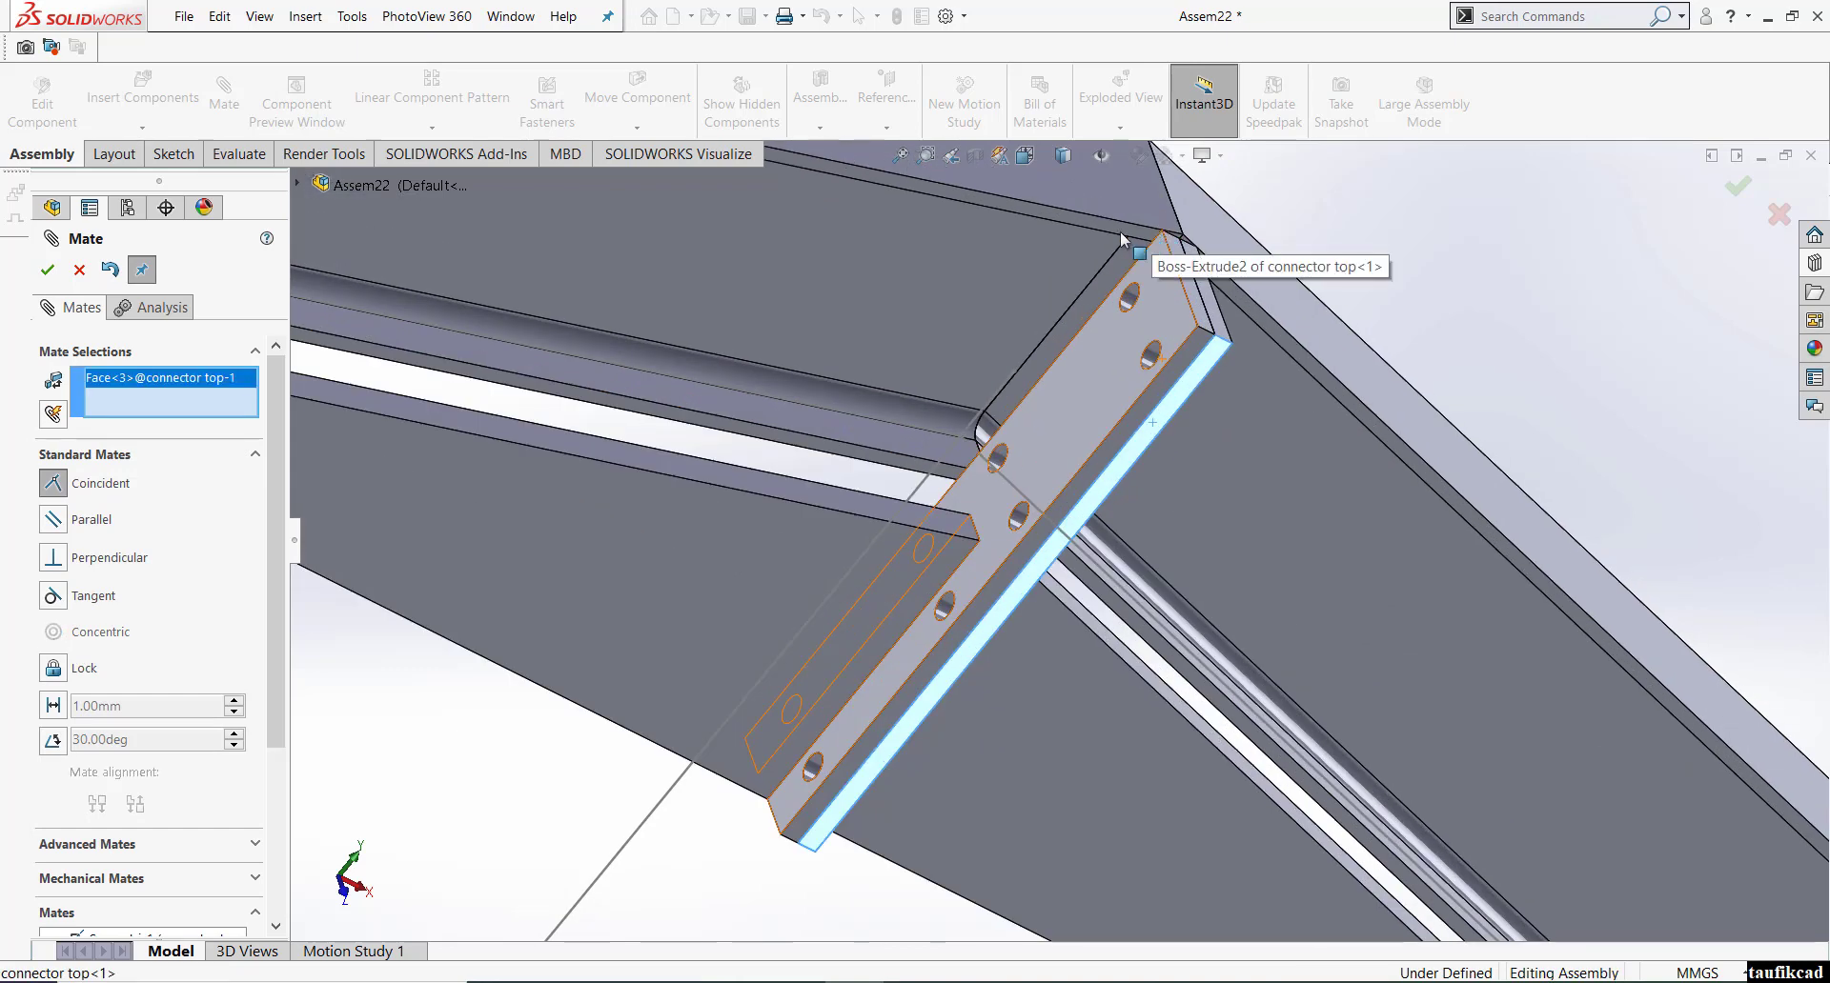
click(1118, 232)
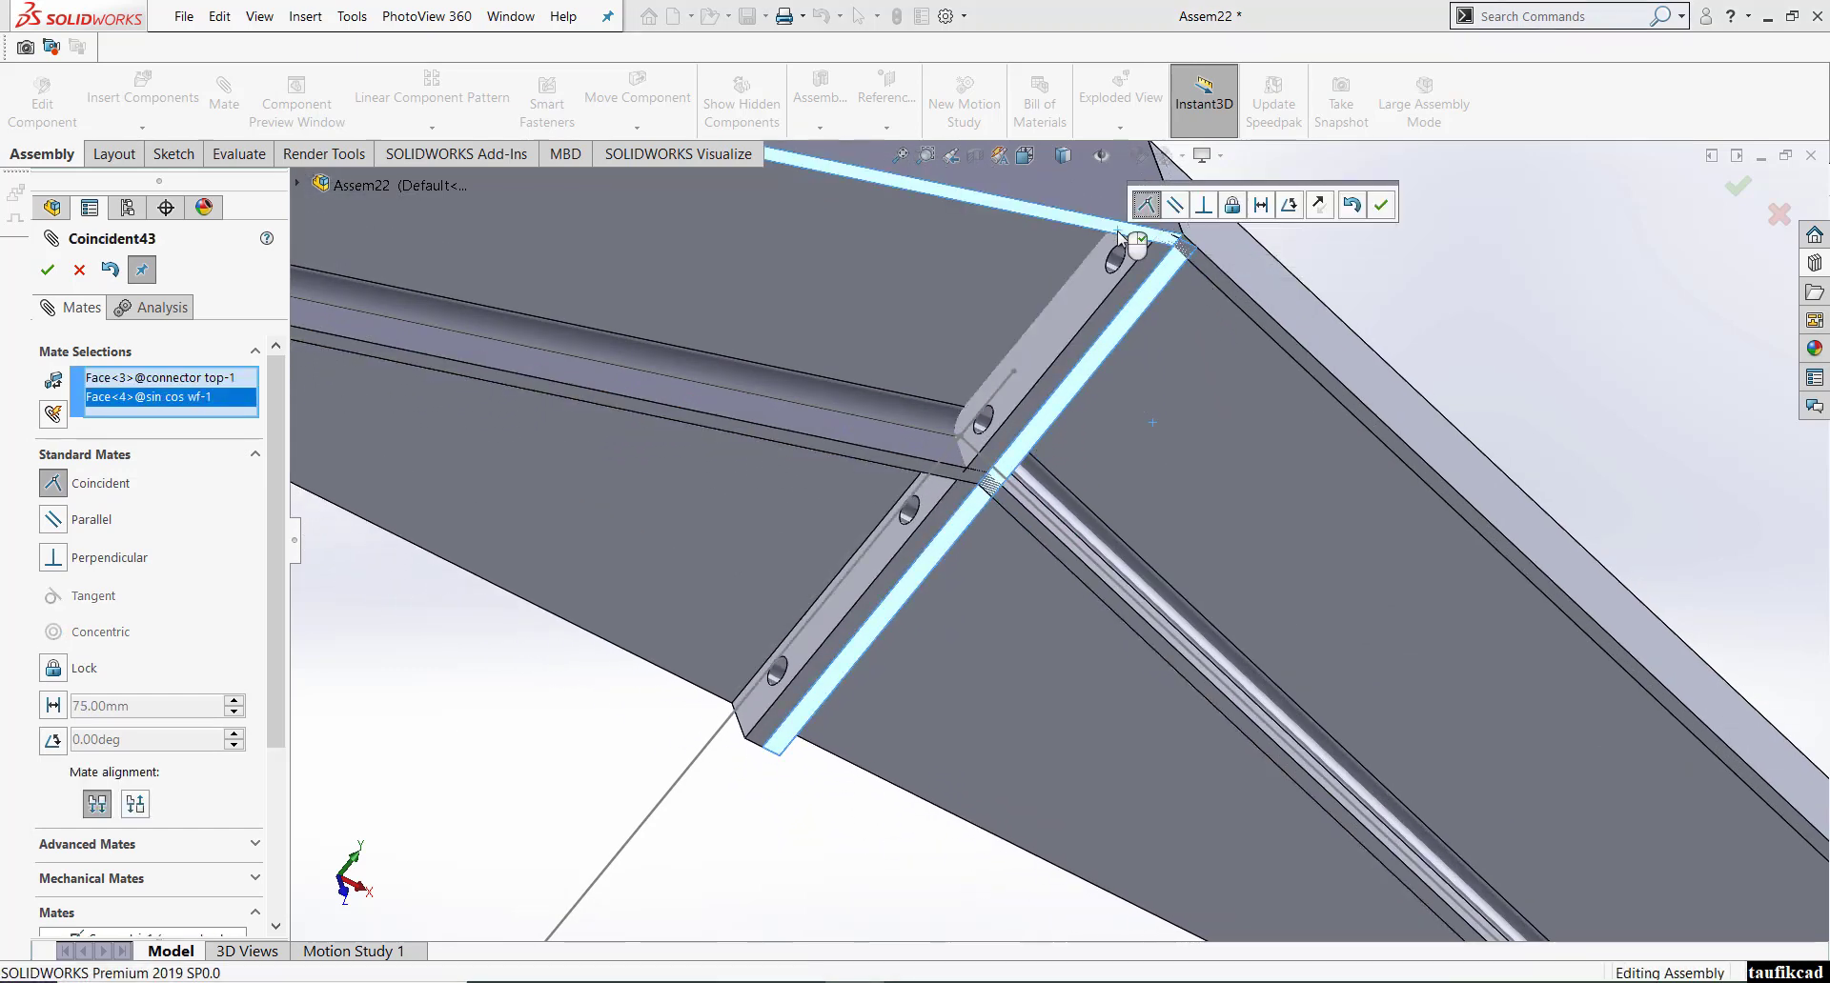
right_click(1119, 232)
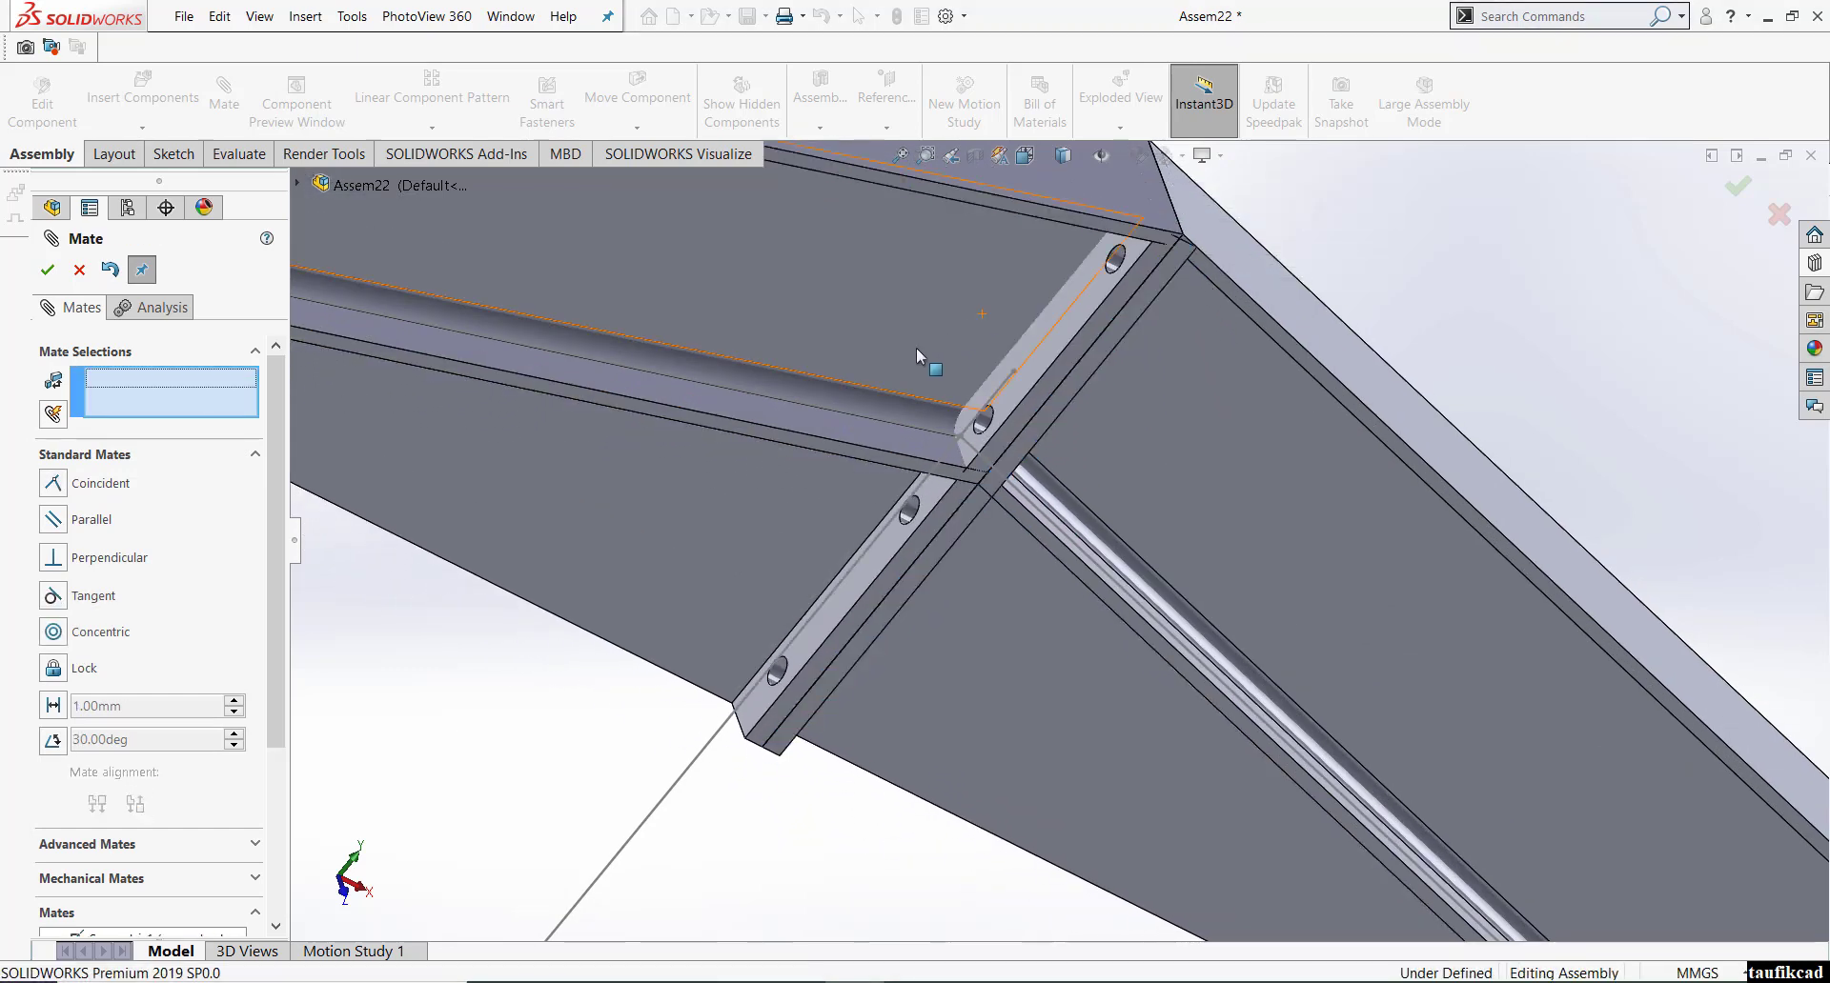
click(48, 271)
- Insert the connector's smart features with the Cut-Extrude1 cut, heavy hex screws and nuts, referencing the +X rafter's top flange face near the ridge
scroll(1025, 516, up, 3)
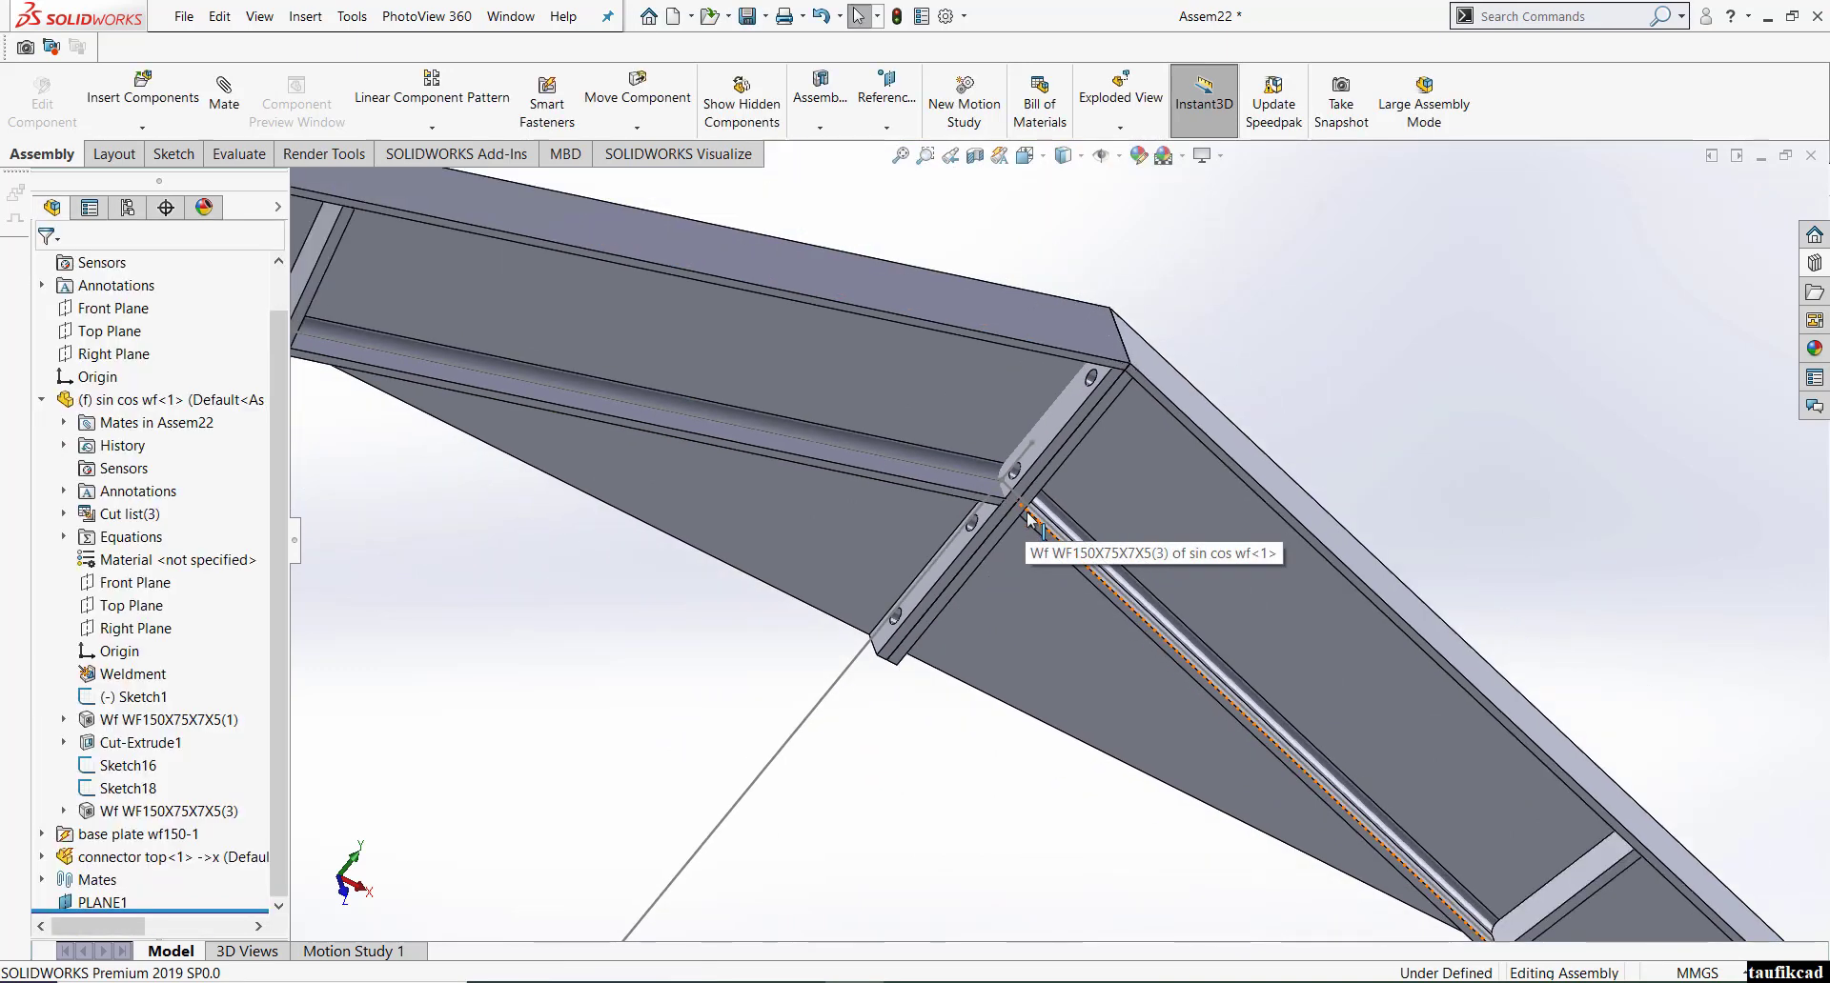
middle_drag(1014, 497, 933, 372)
scroll(883, 502, up, 3)
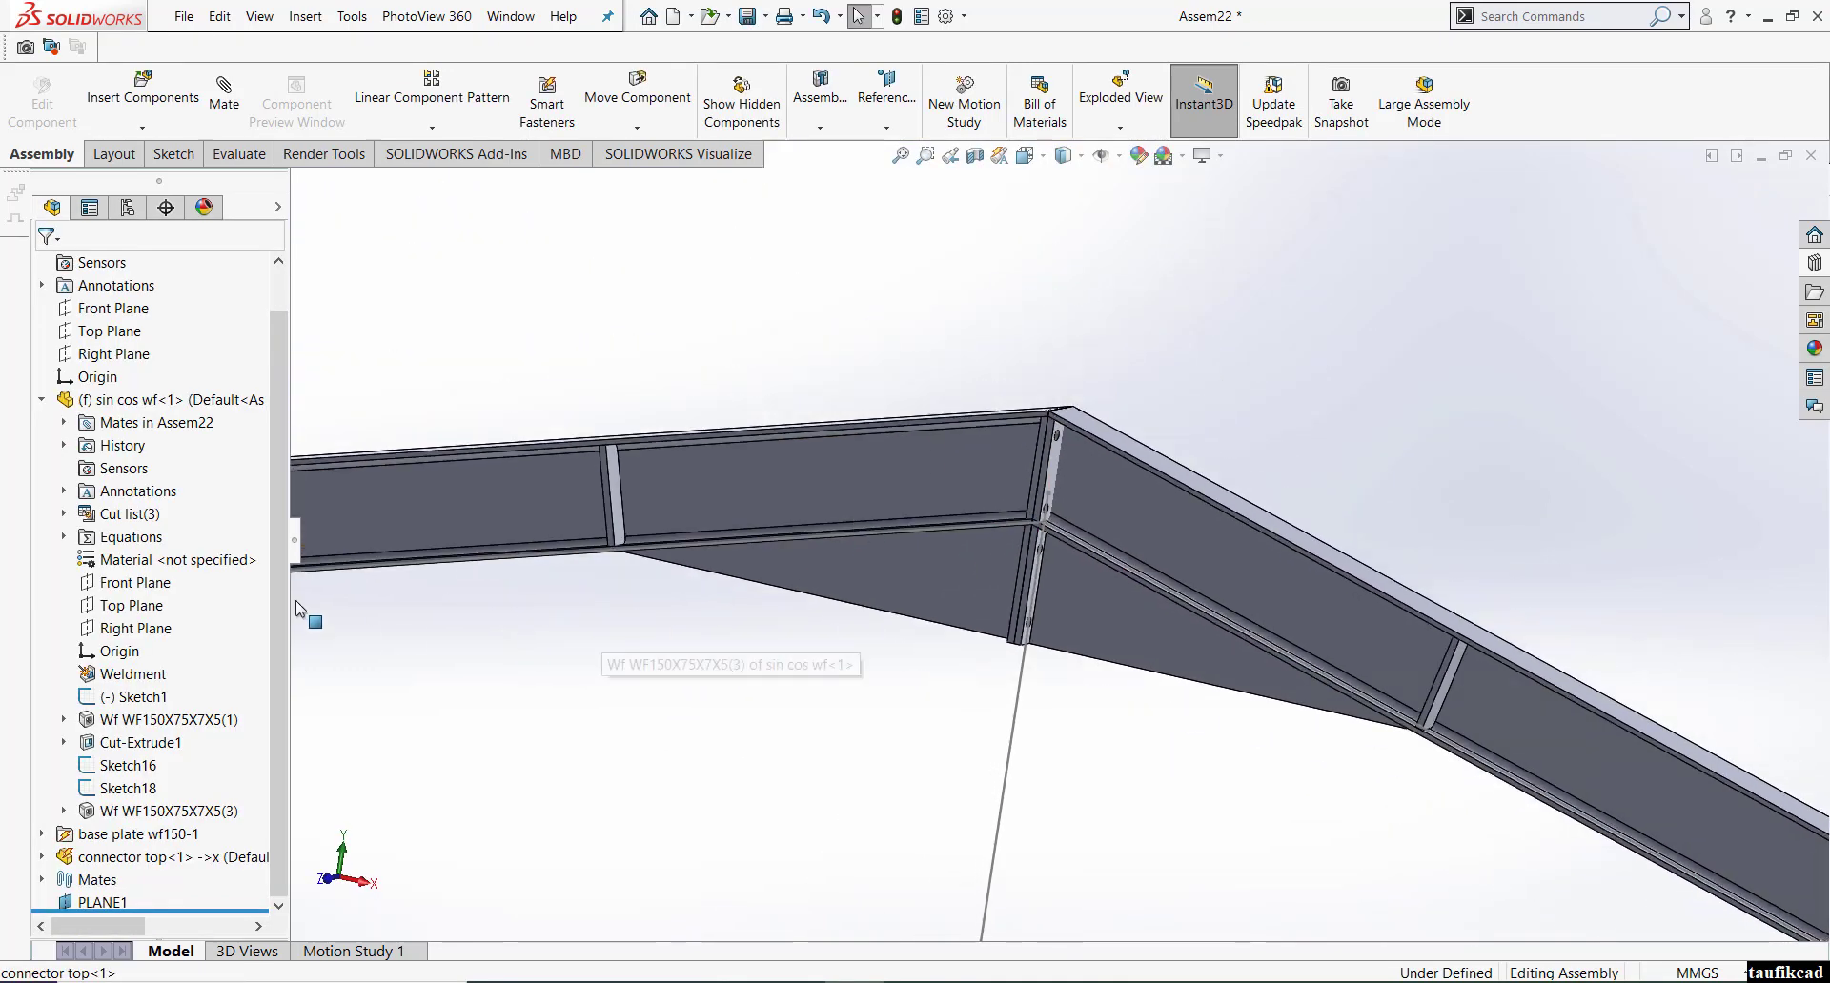
drag(514, 324, 1549, 843)
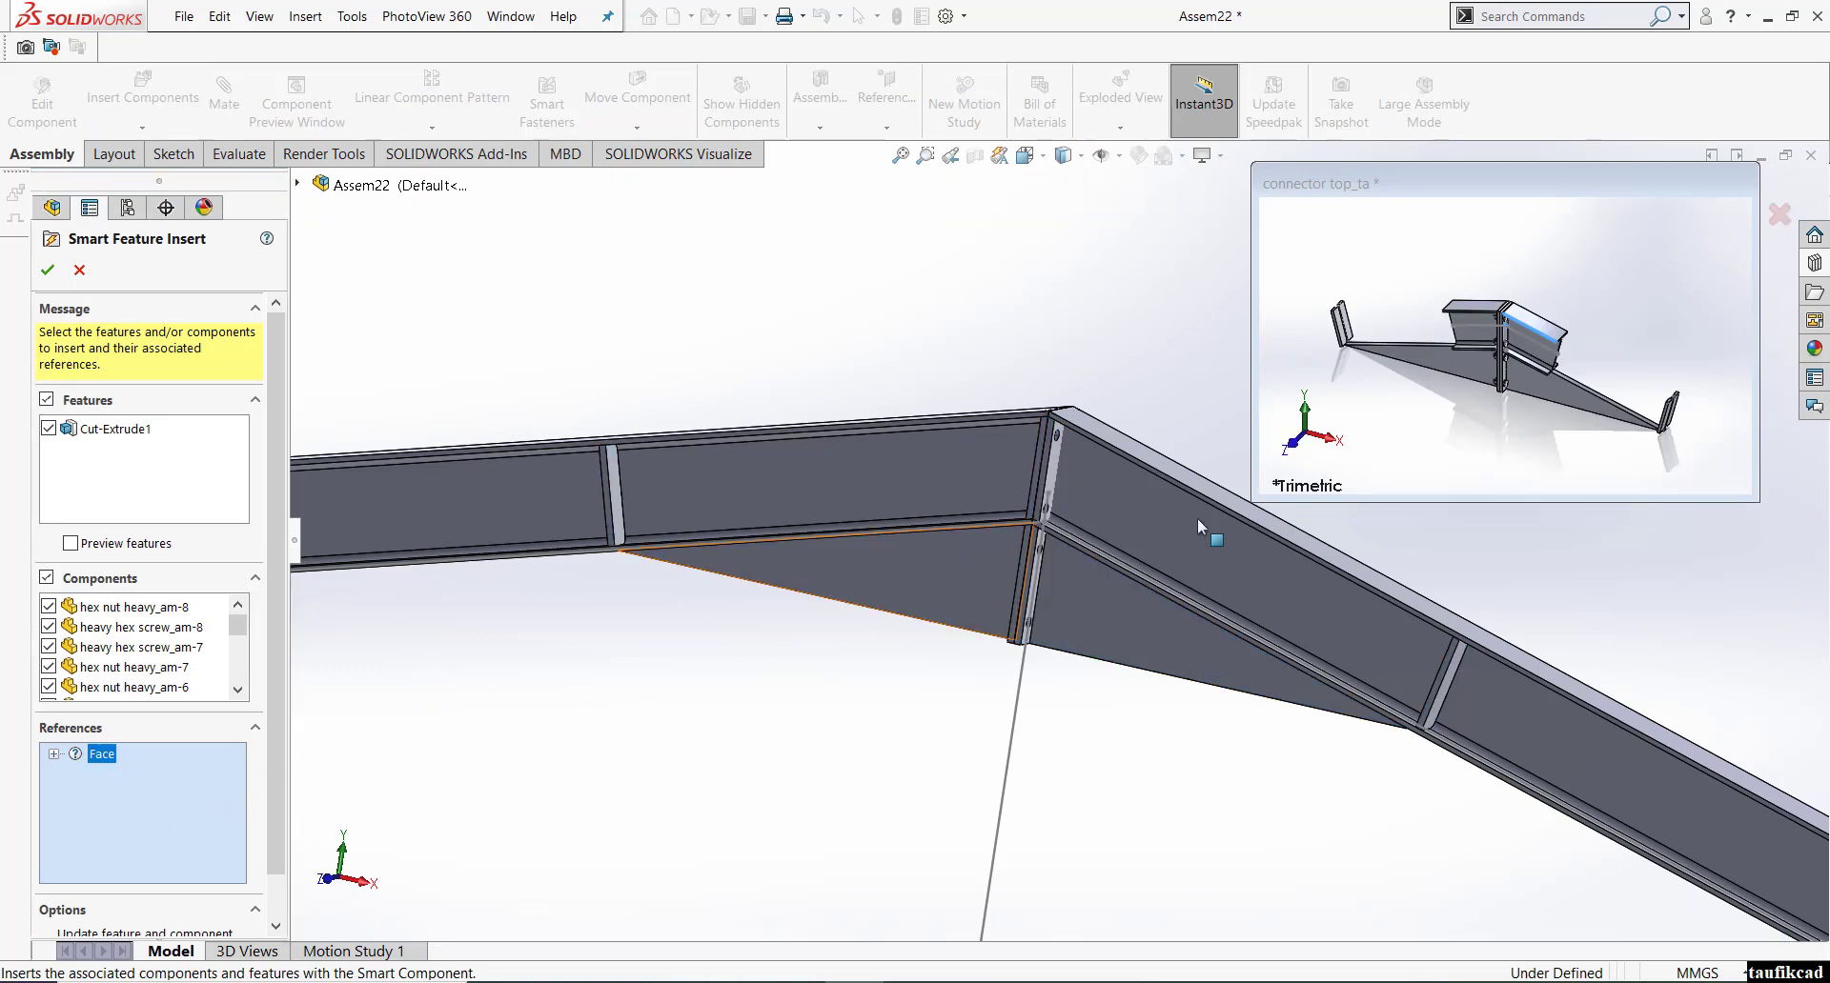
scroll(1196, 520, down, 6)
click(903, 279)
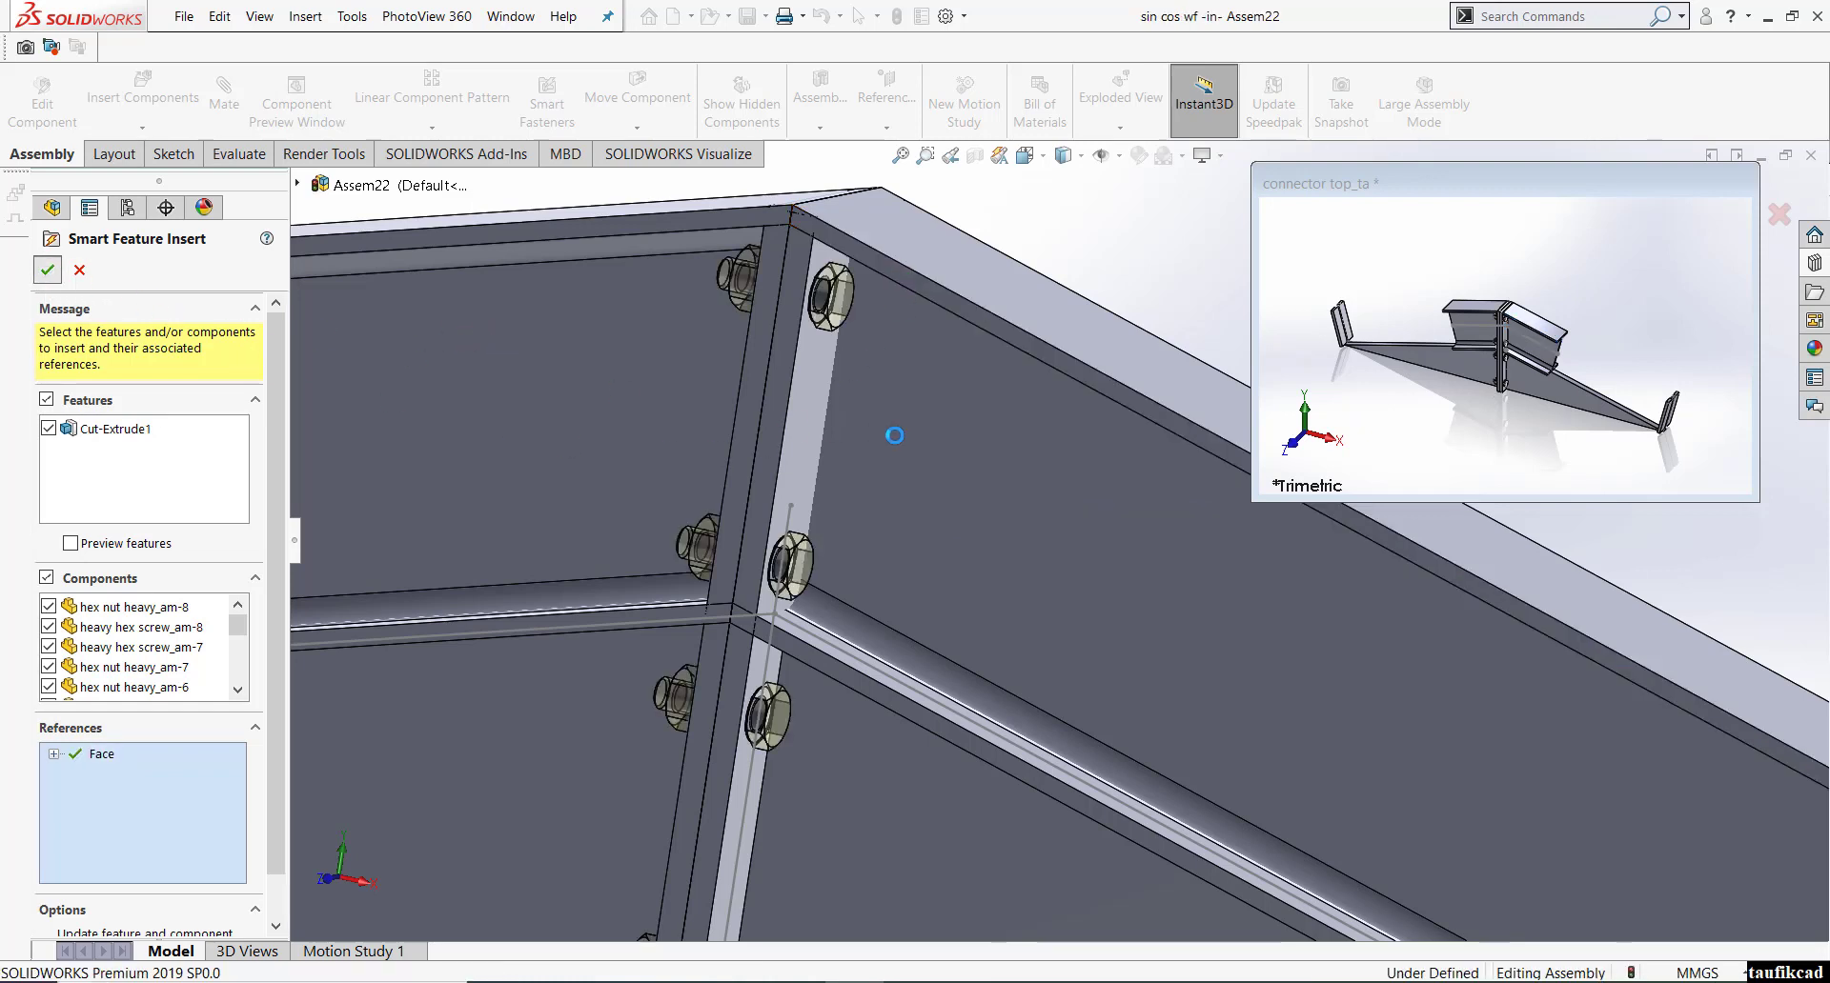
scroll(895, 436, up, 4)
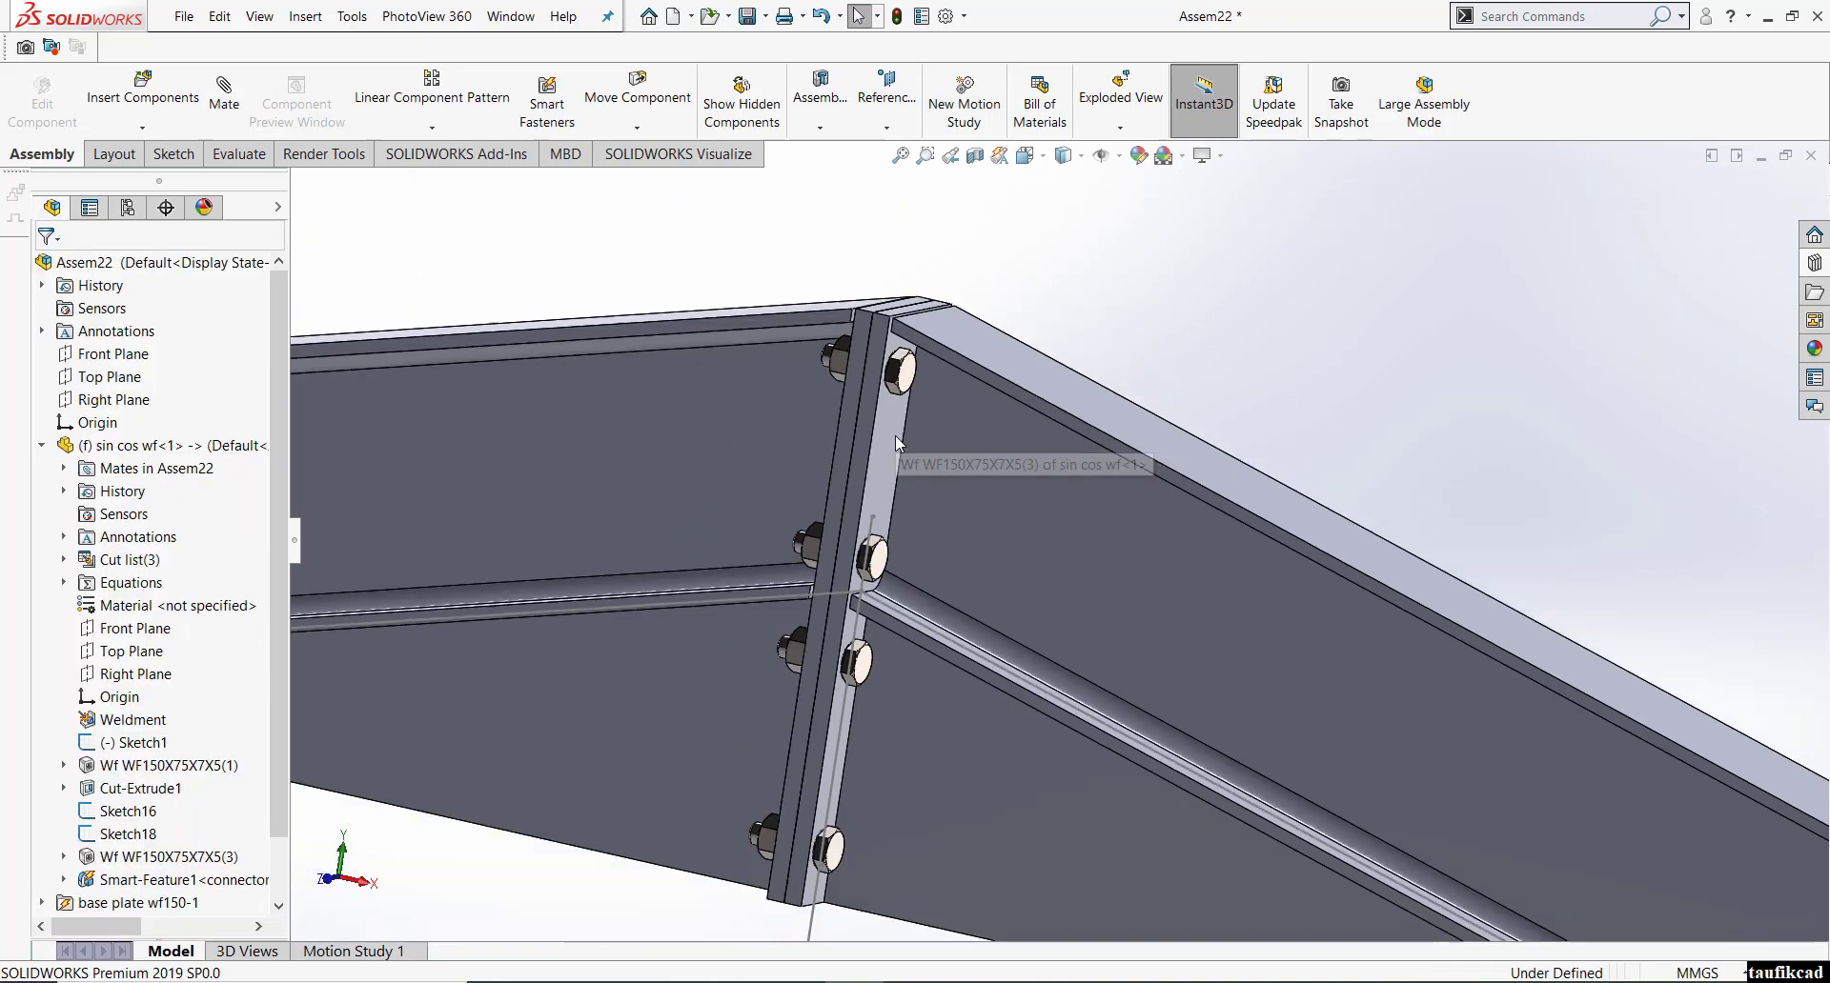
scroll(845, 554, down, 2)
scroll(845, 552, down, 1)
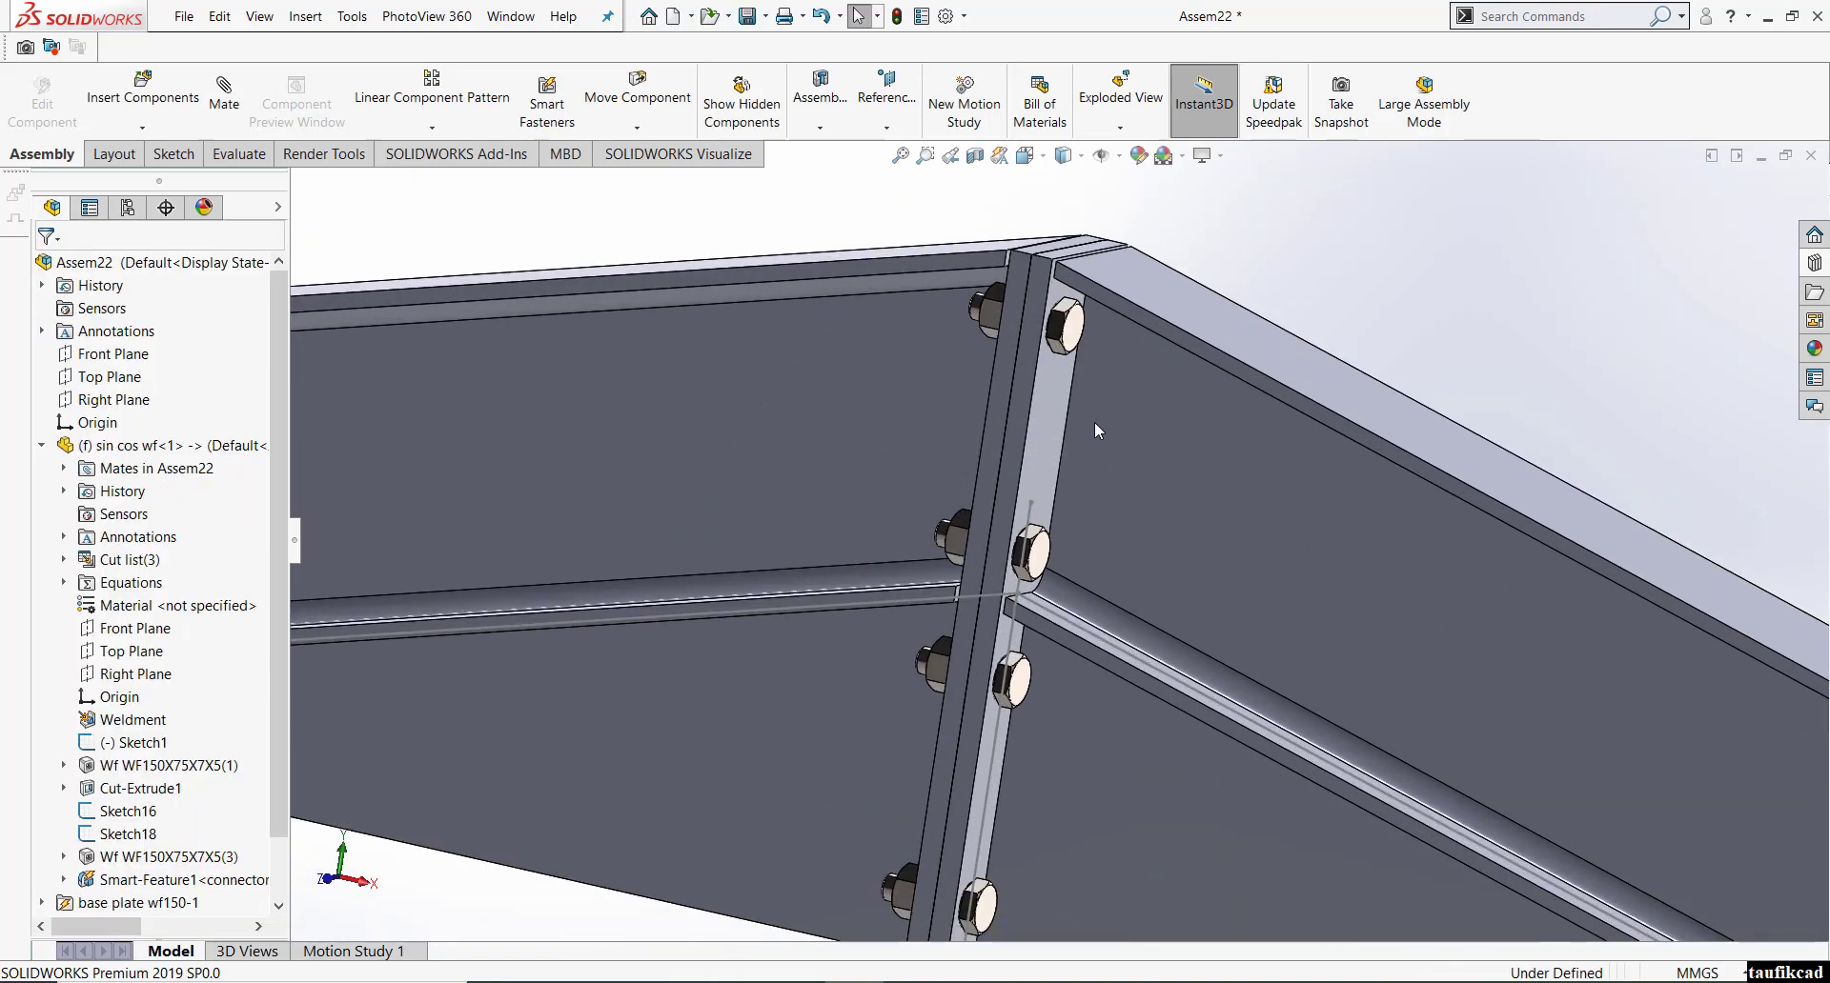
- Hide the connector top part to inspect the rafter end cuts and the bolts at the ridge
click(1037, 415)
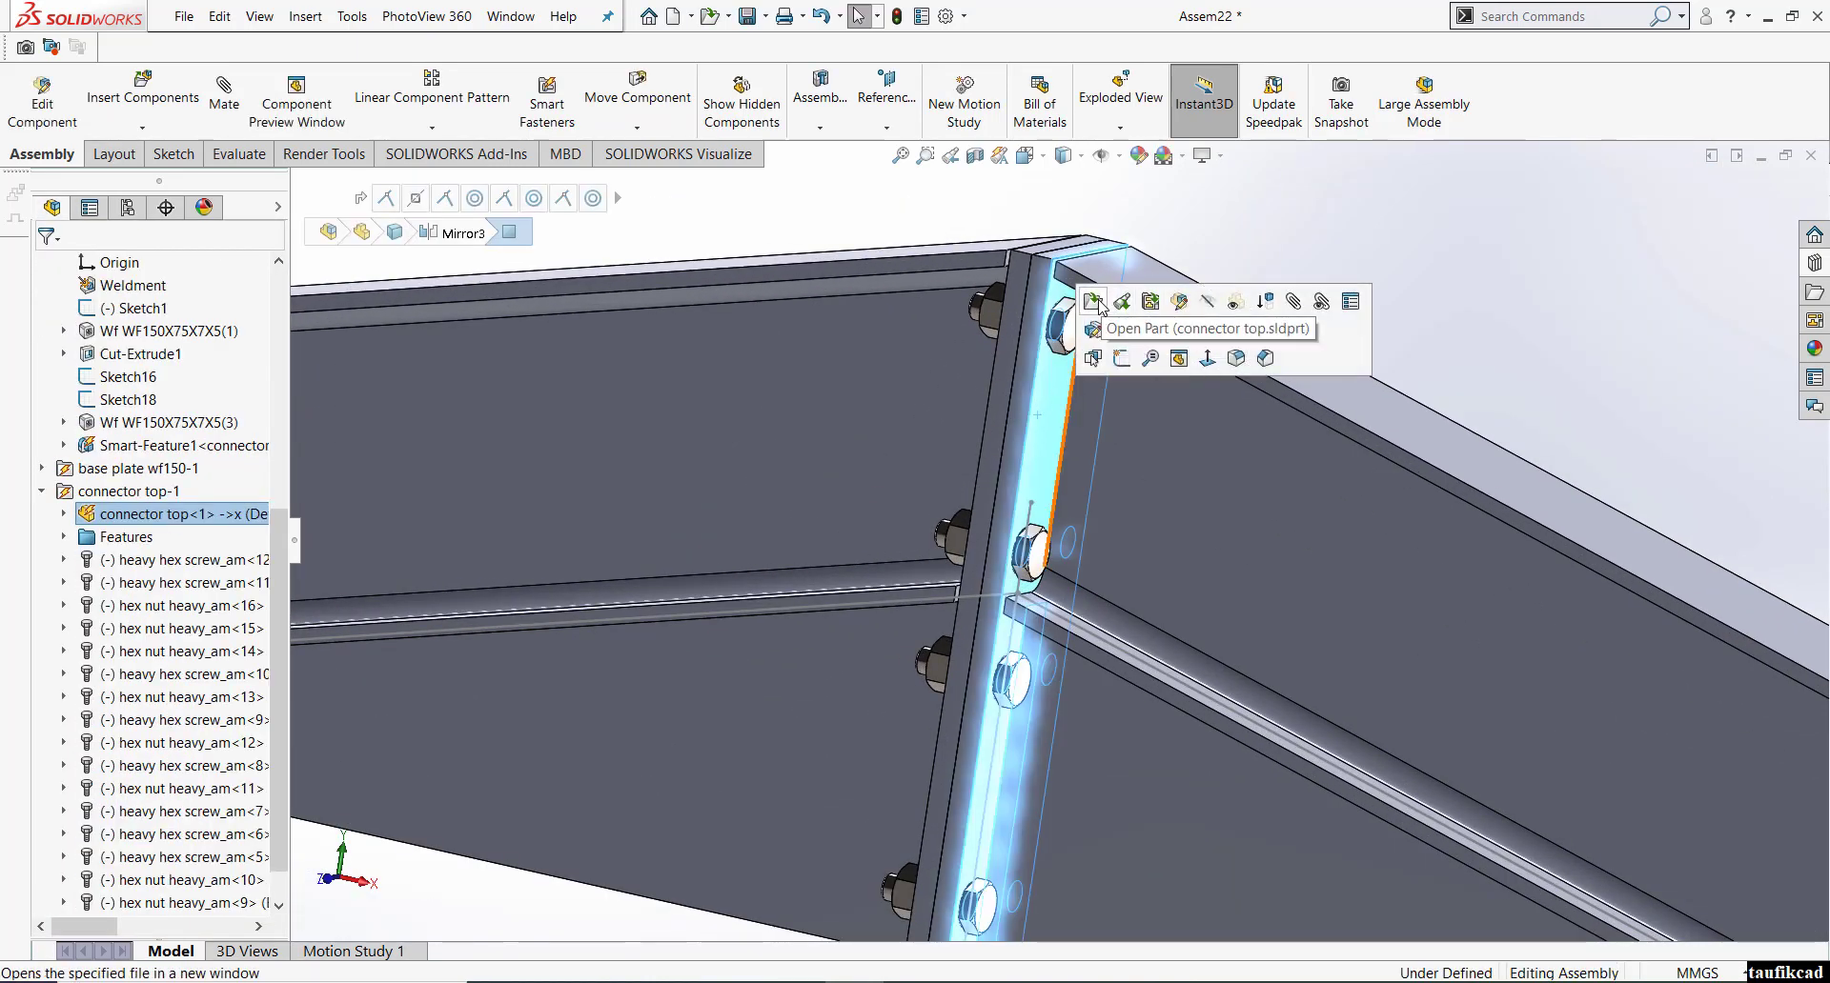
click(1206, 303)
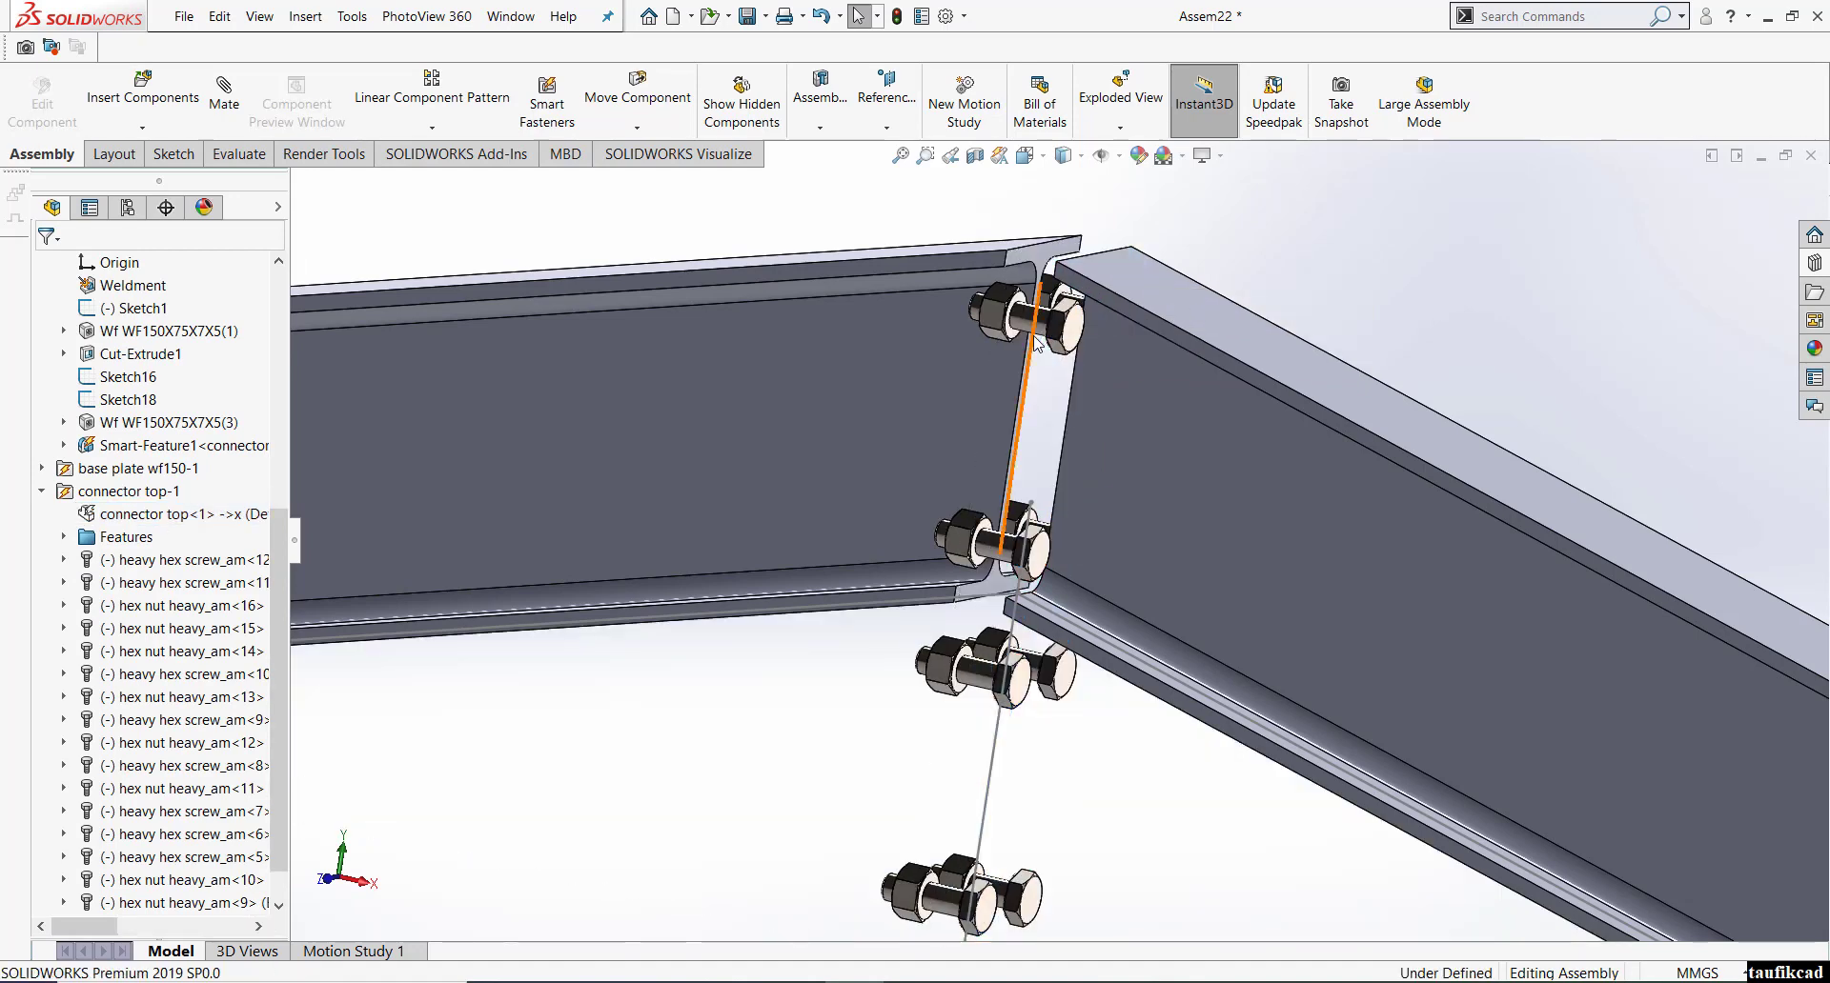
scroll(1067, 329, up, 5)
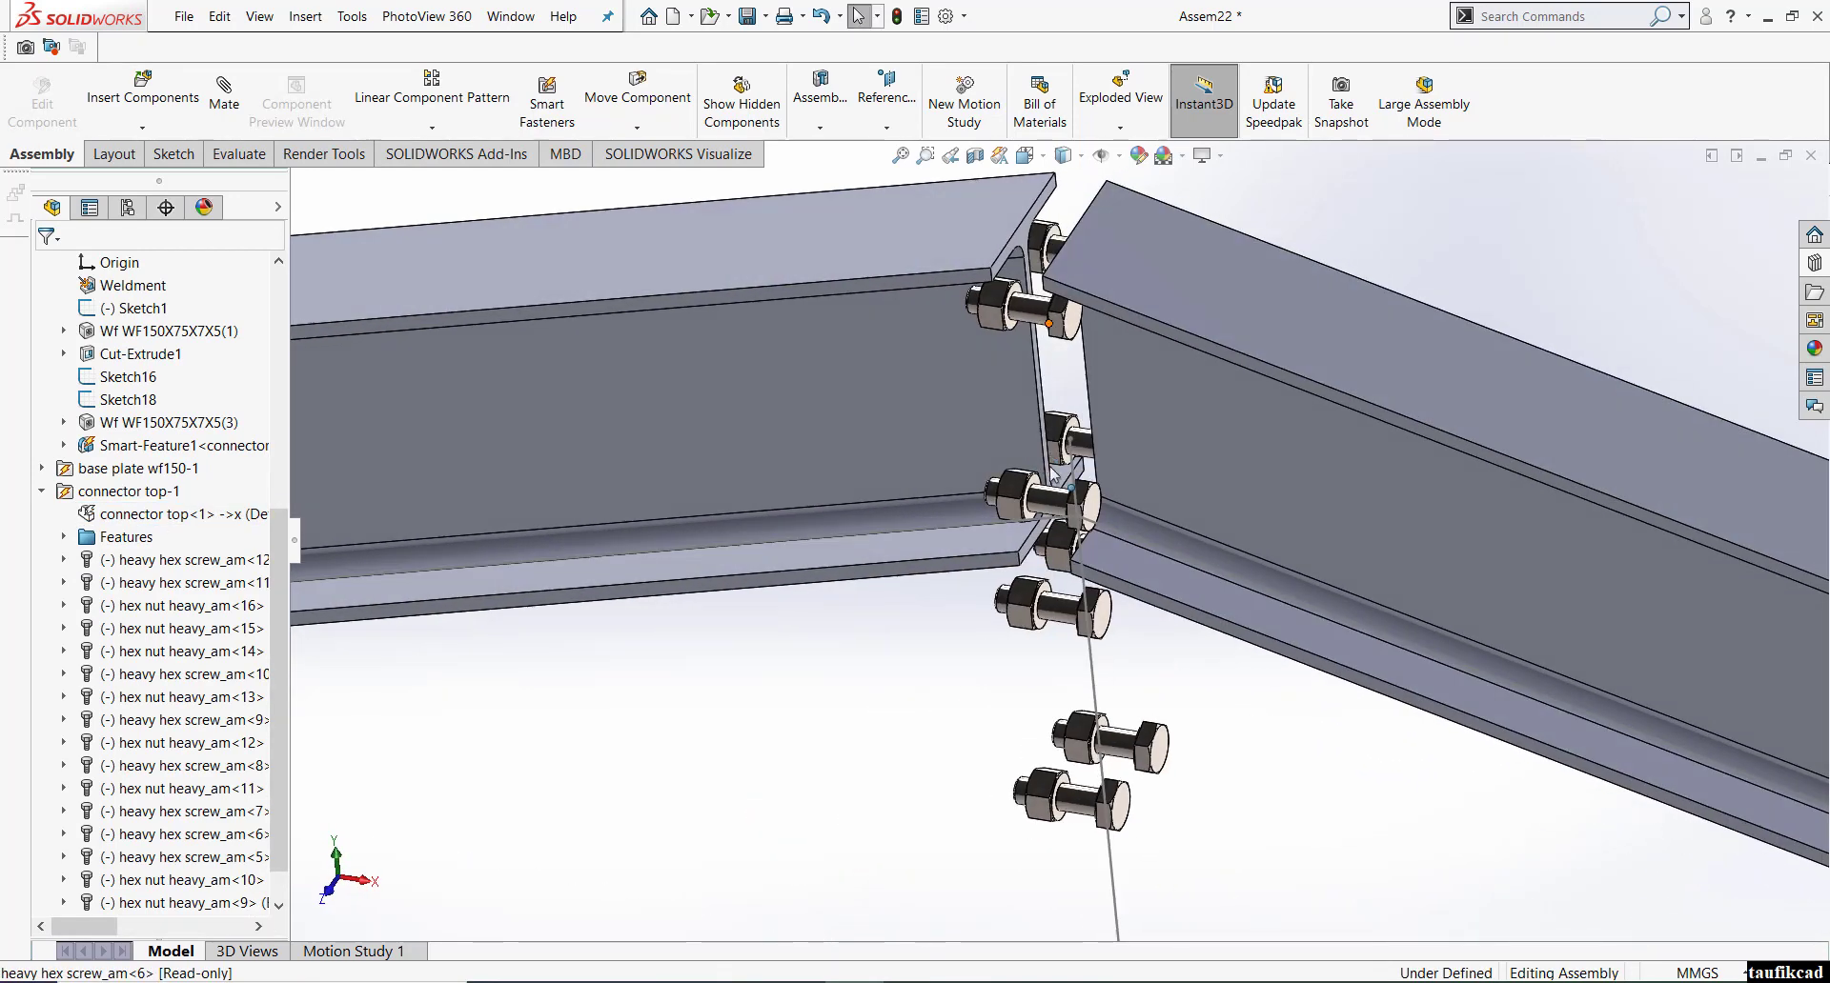
- Examine the whole frame from the front, the base plate with its anchor bolts up close, and the frame in isometric view
scroll(1053, 474, up, 4)
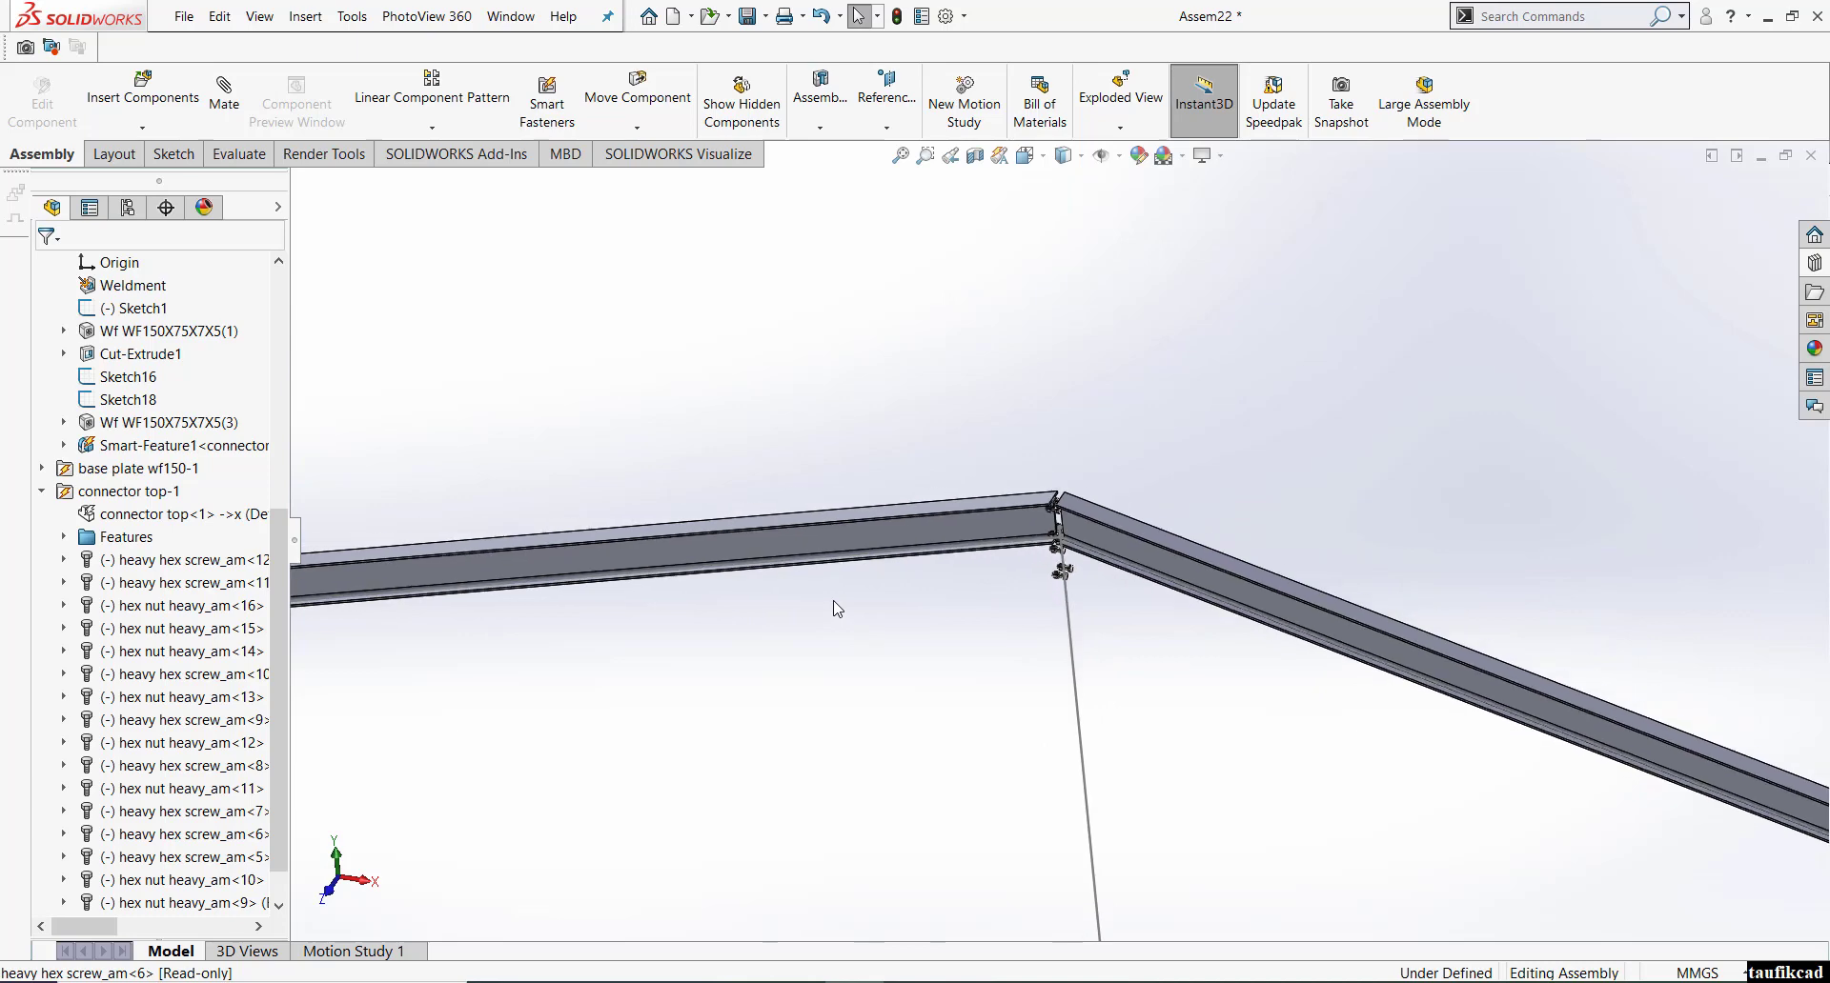
scroll(1038, 545, up, 3)
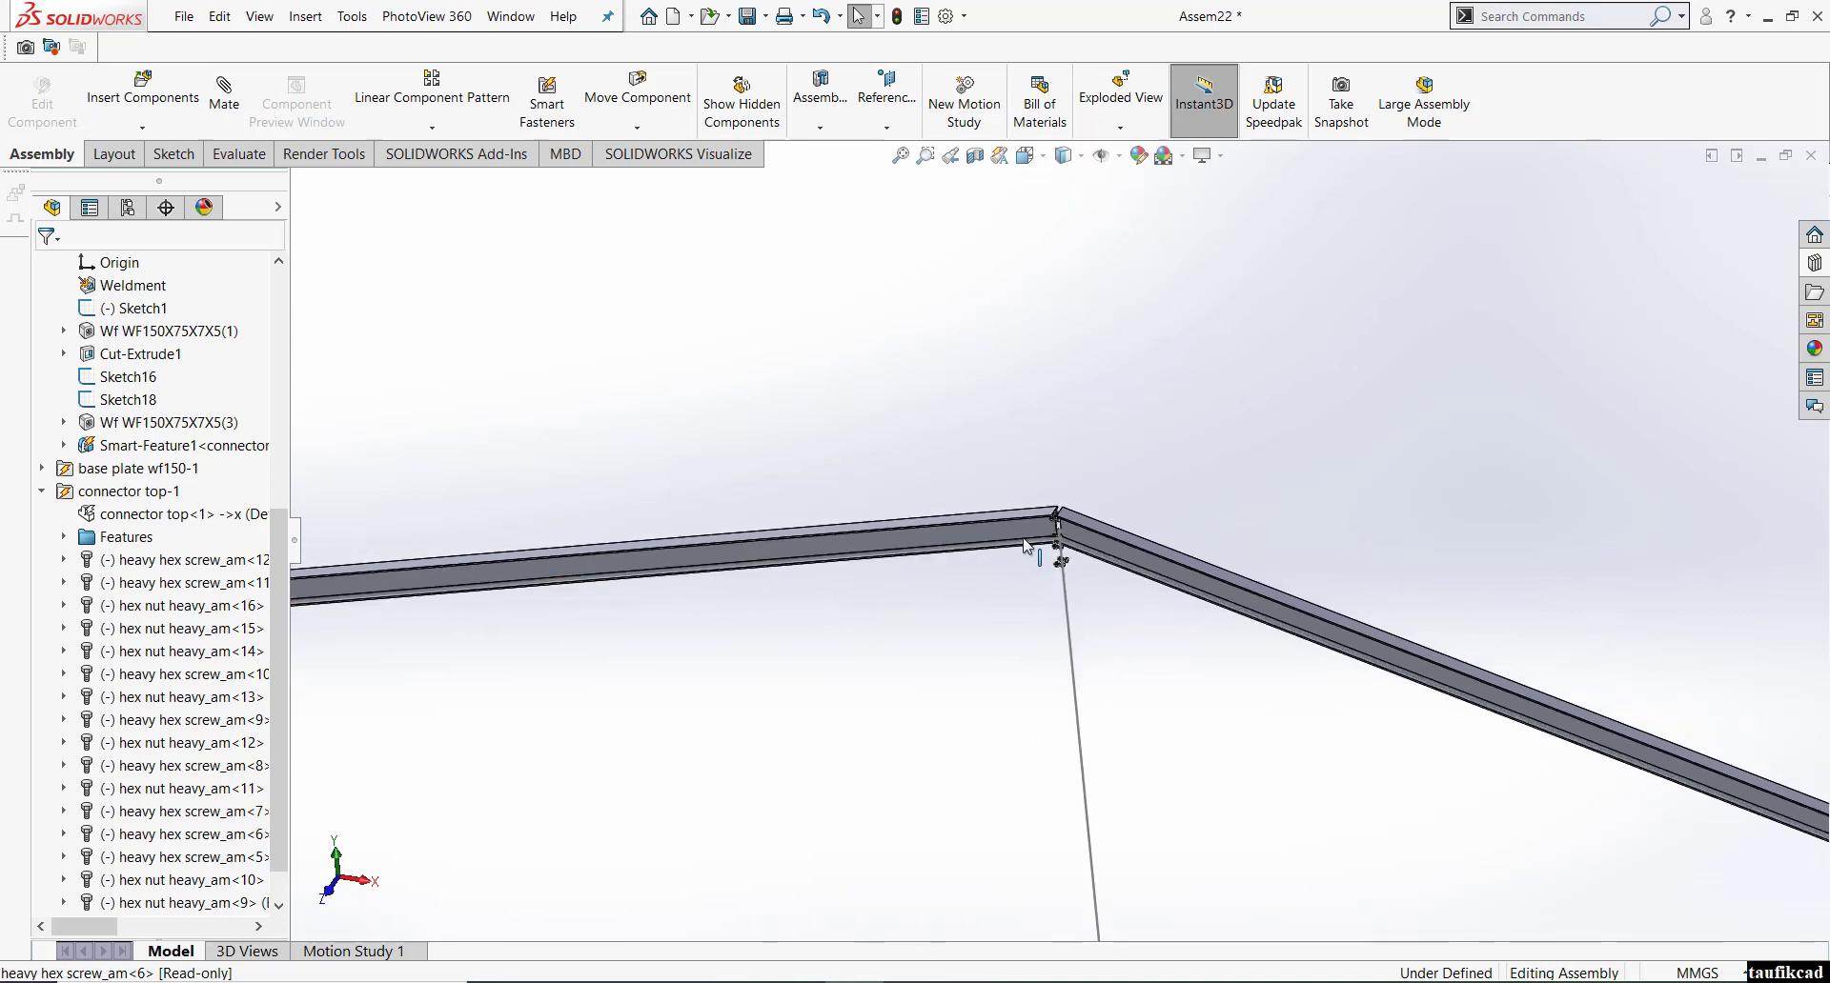
click(1063, 156)
click(1058, 244)
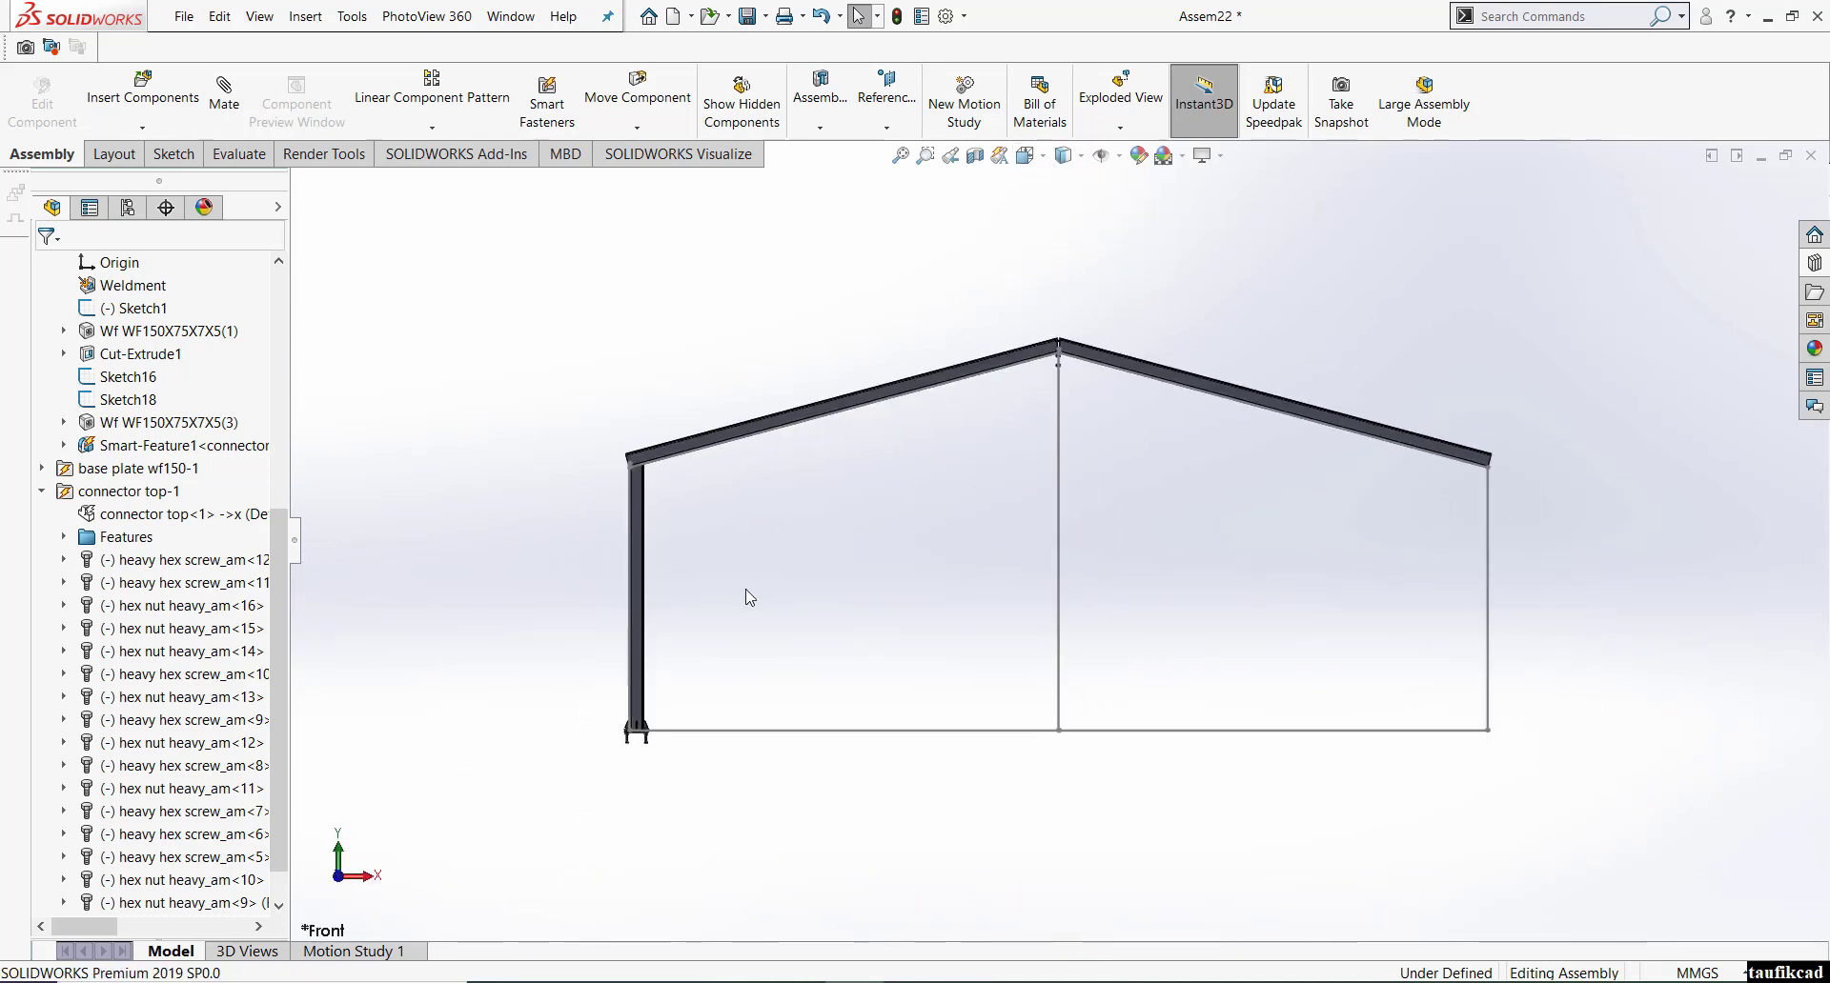
scroll(682, 759, down, 2)
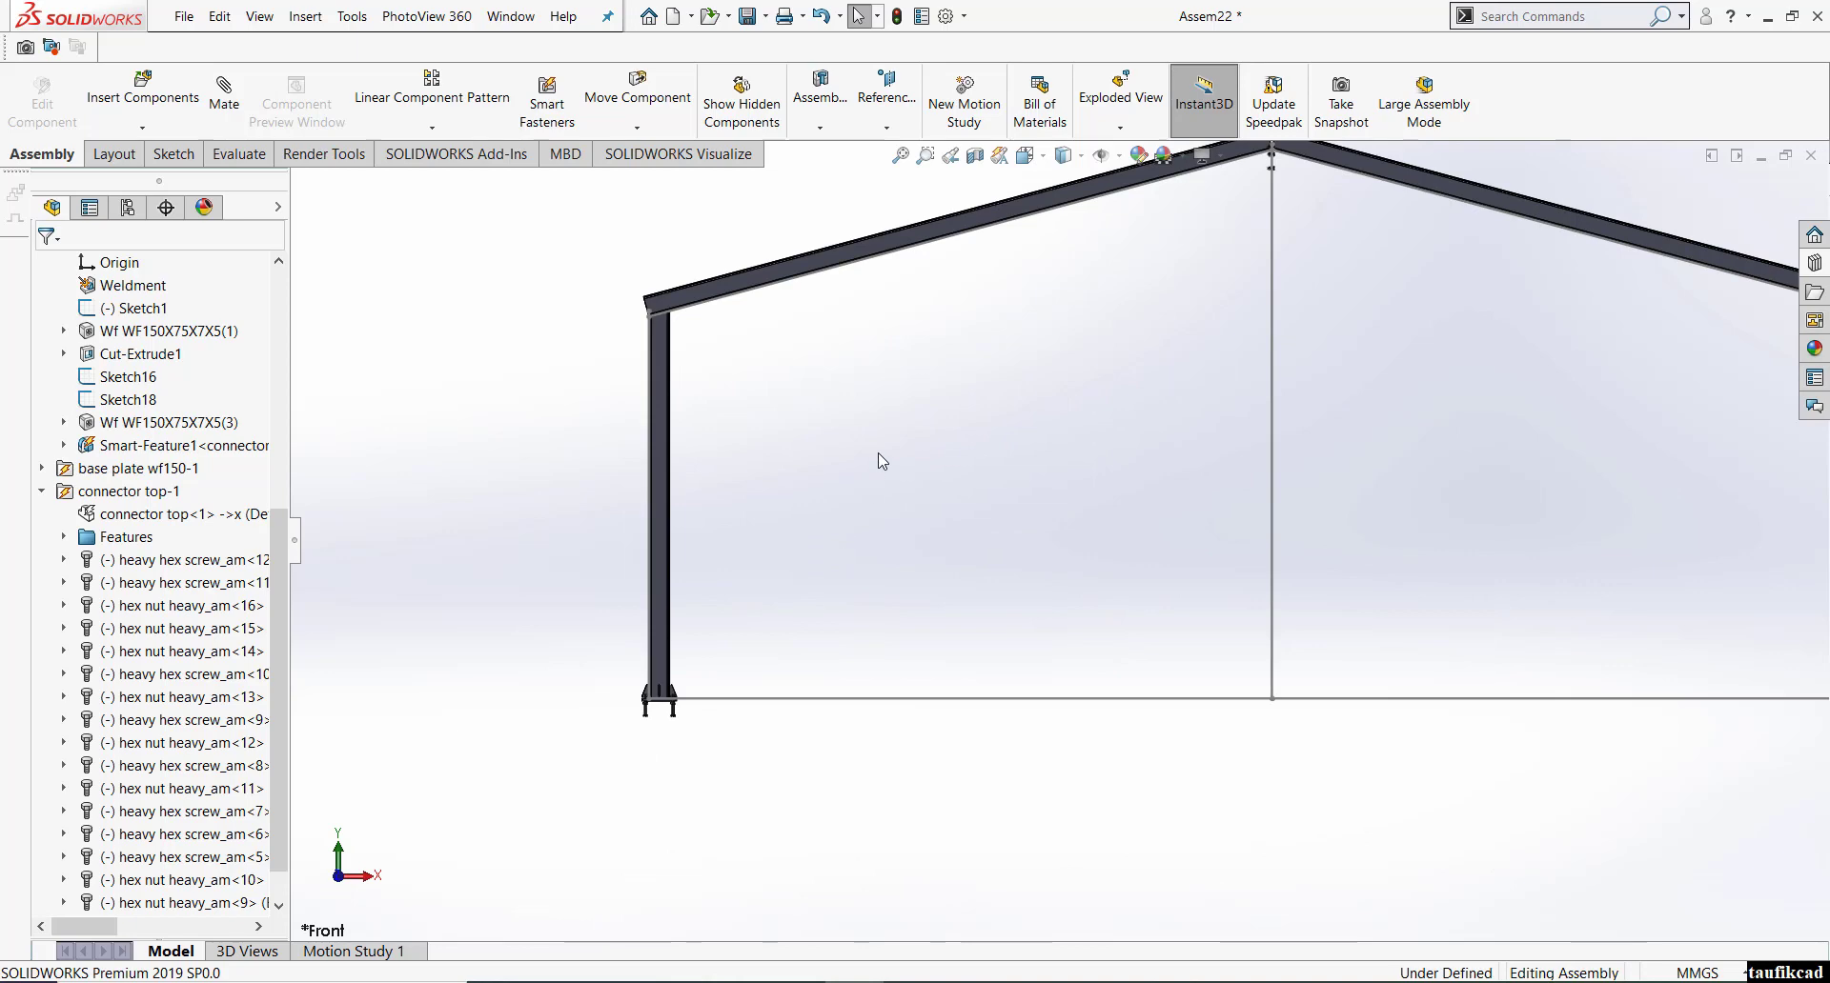
scroll(684, 664, down, 10)
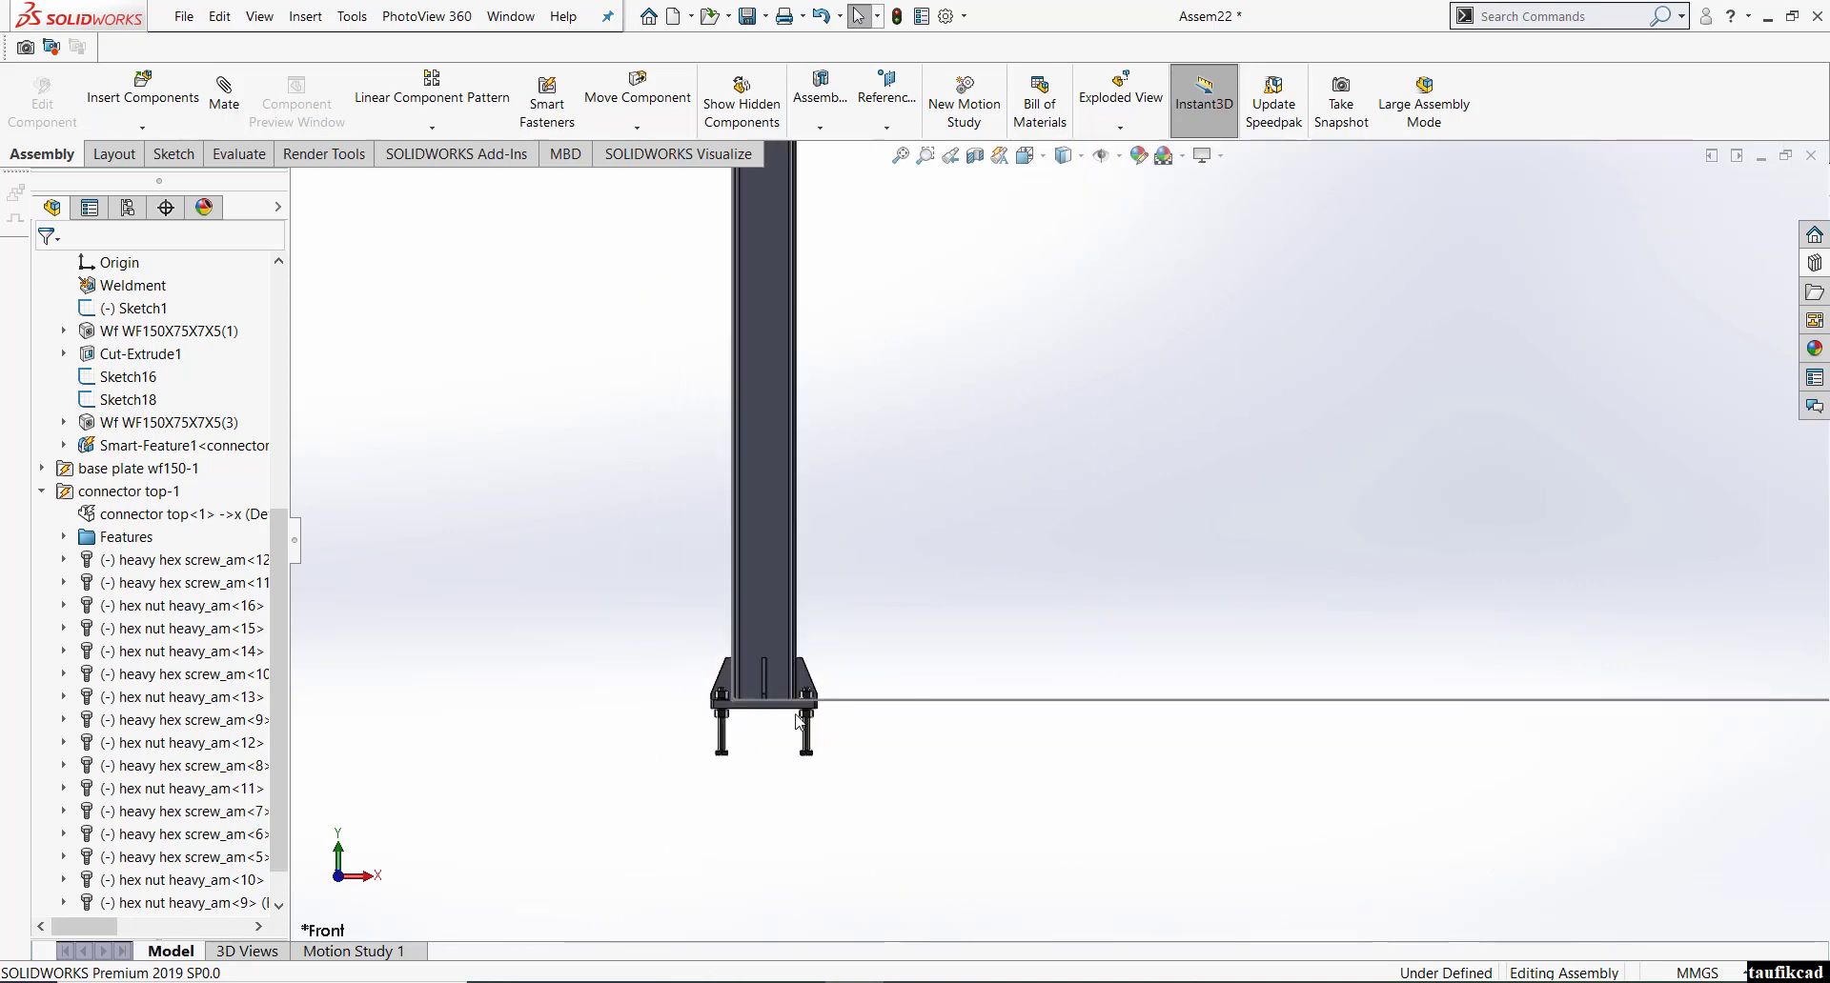
middle_drag(826, 560, 845, 657)
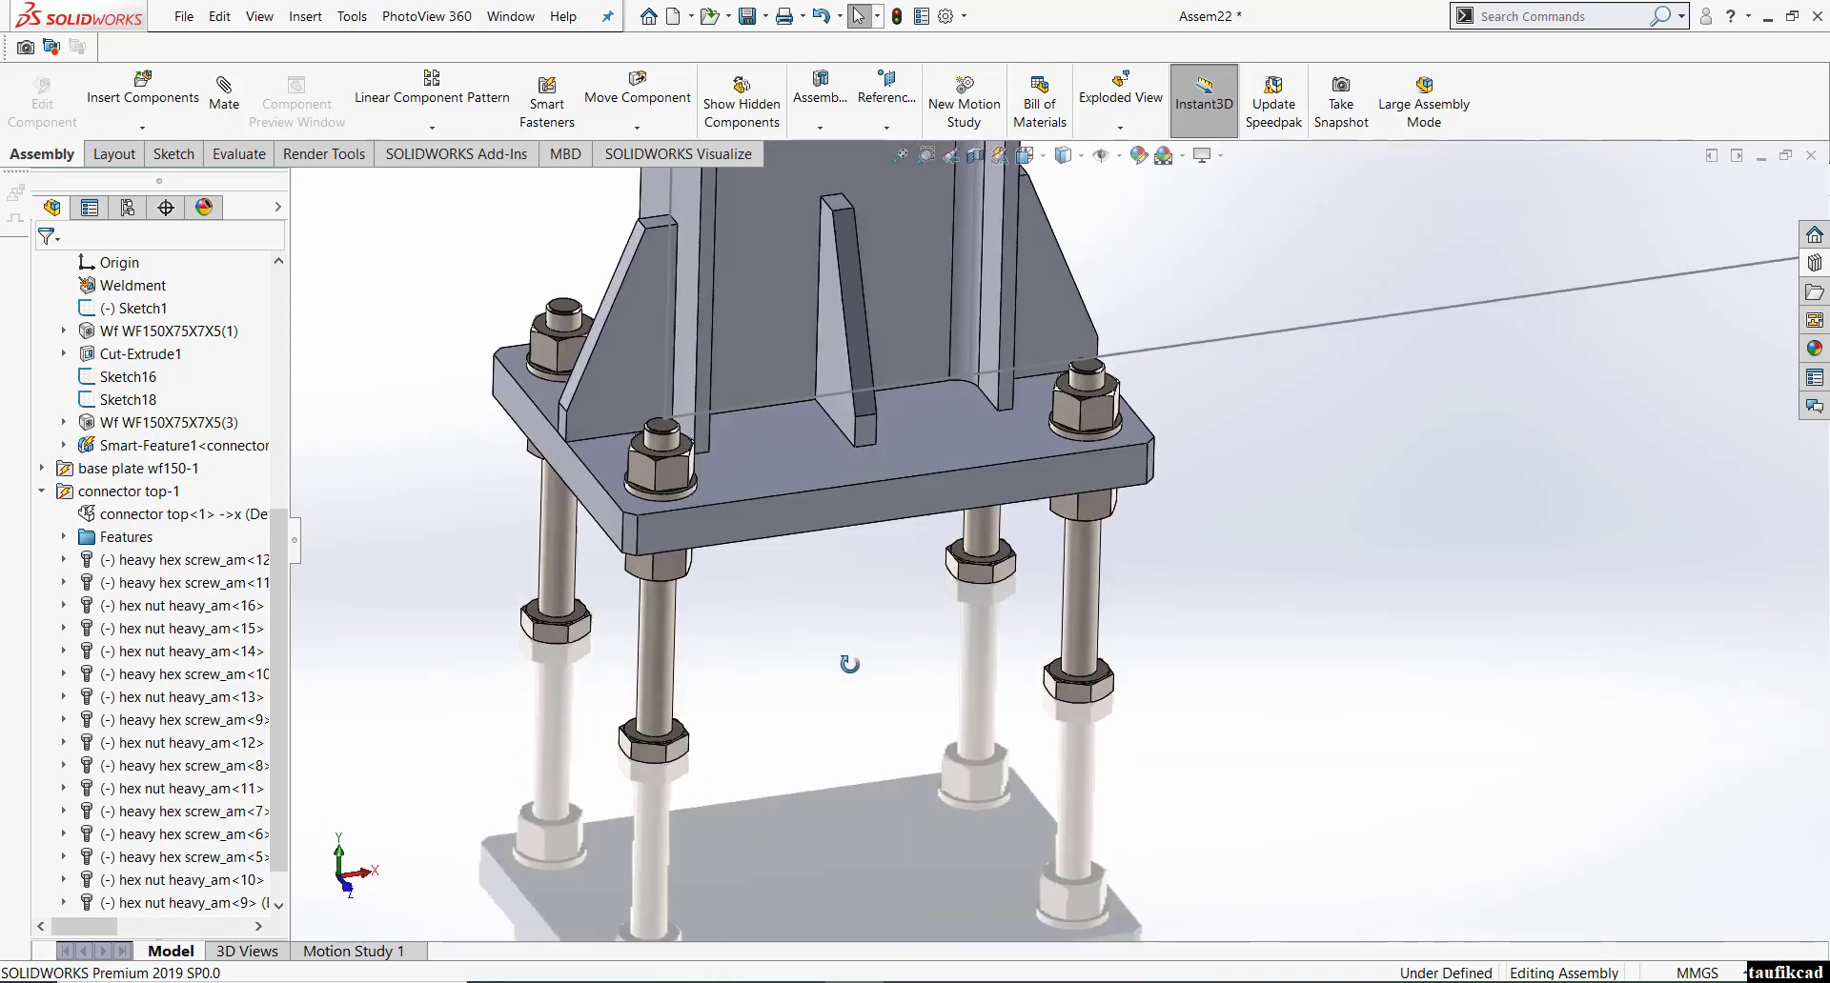
middle_drag(831, 482, 732, 512)
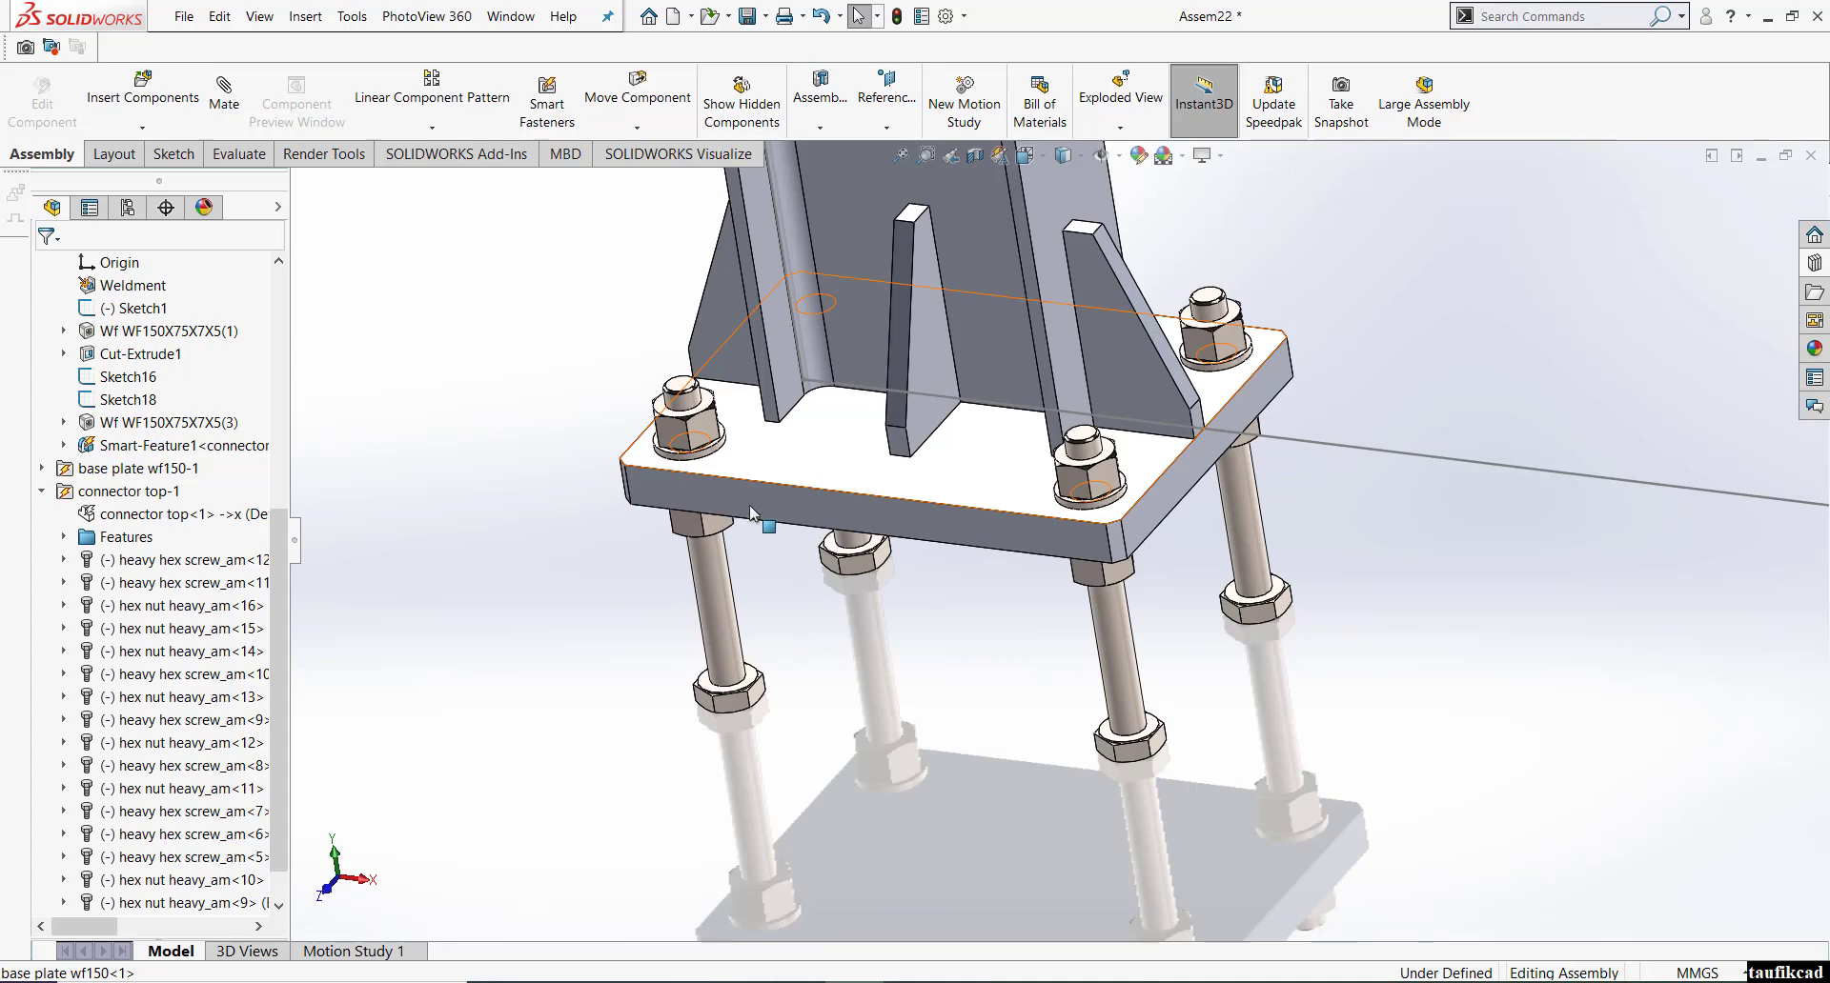
click(1035, 157)
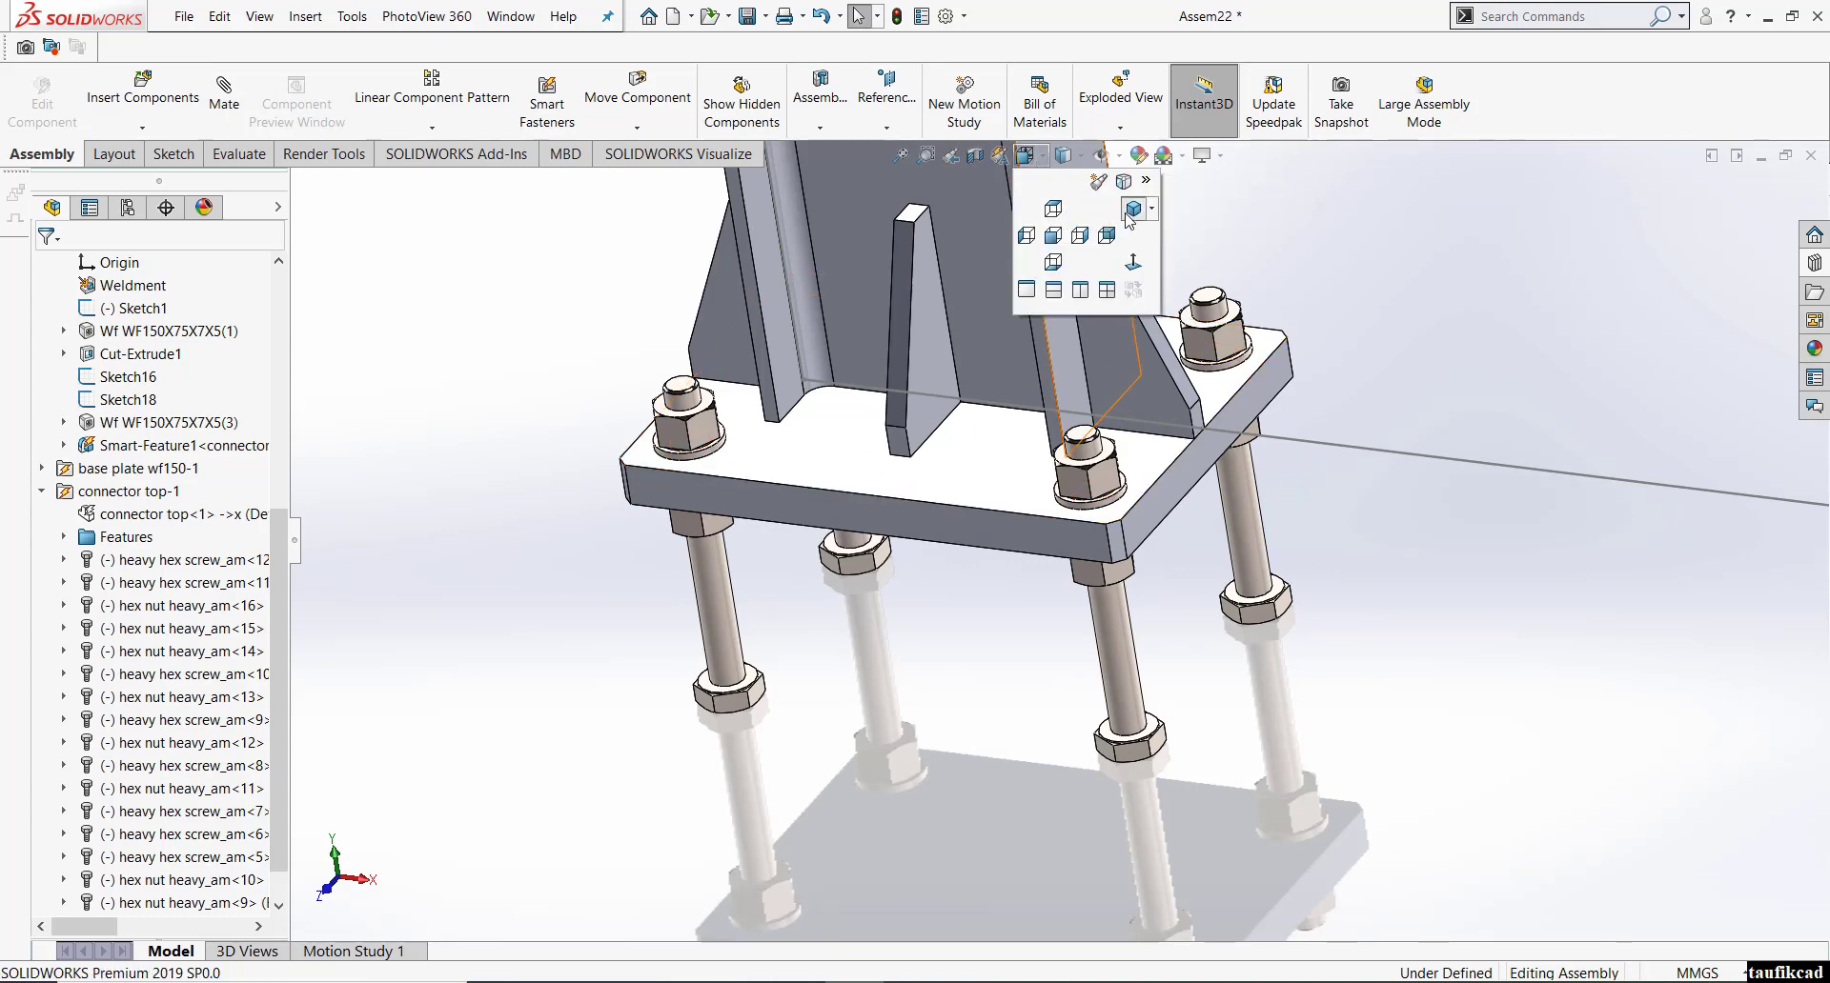
click(1131, 212)
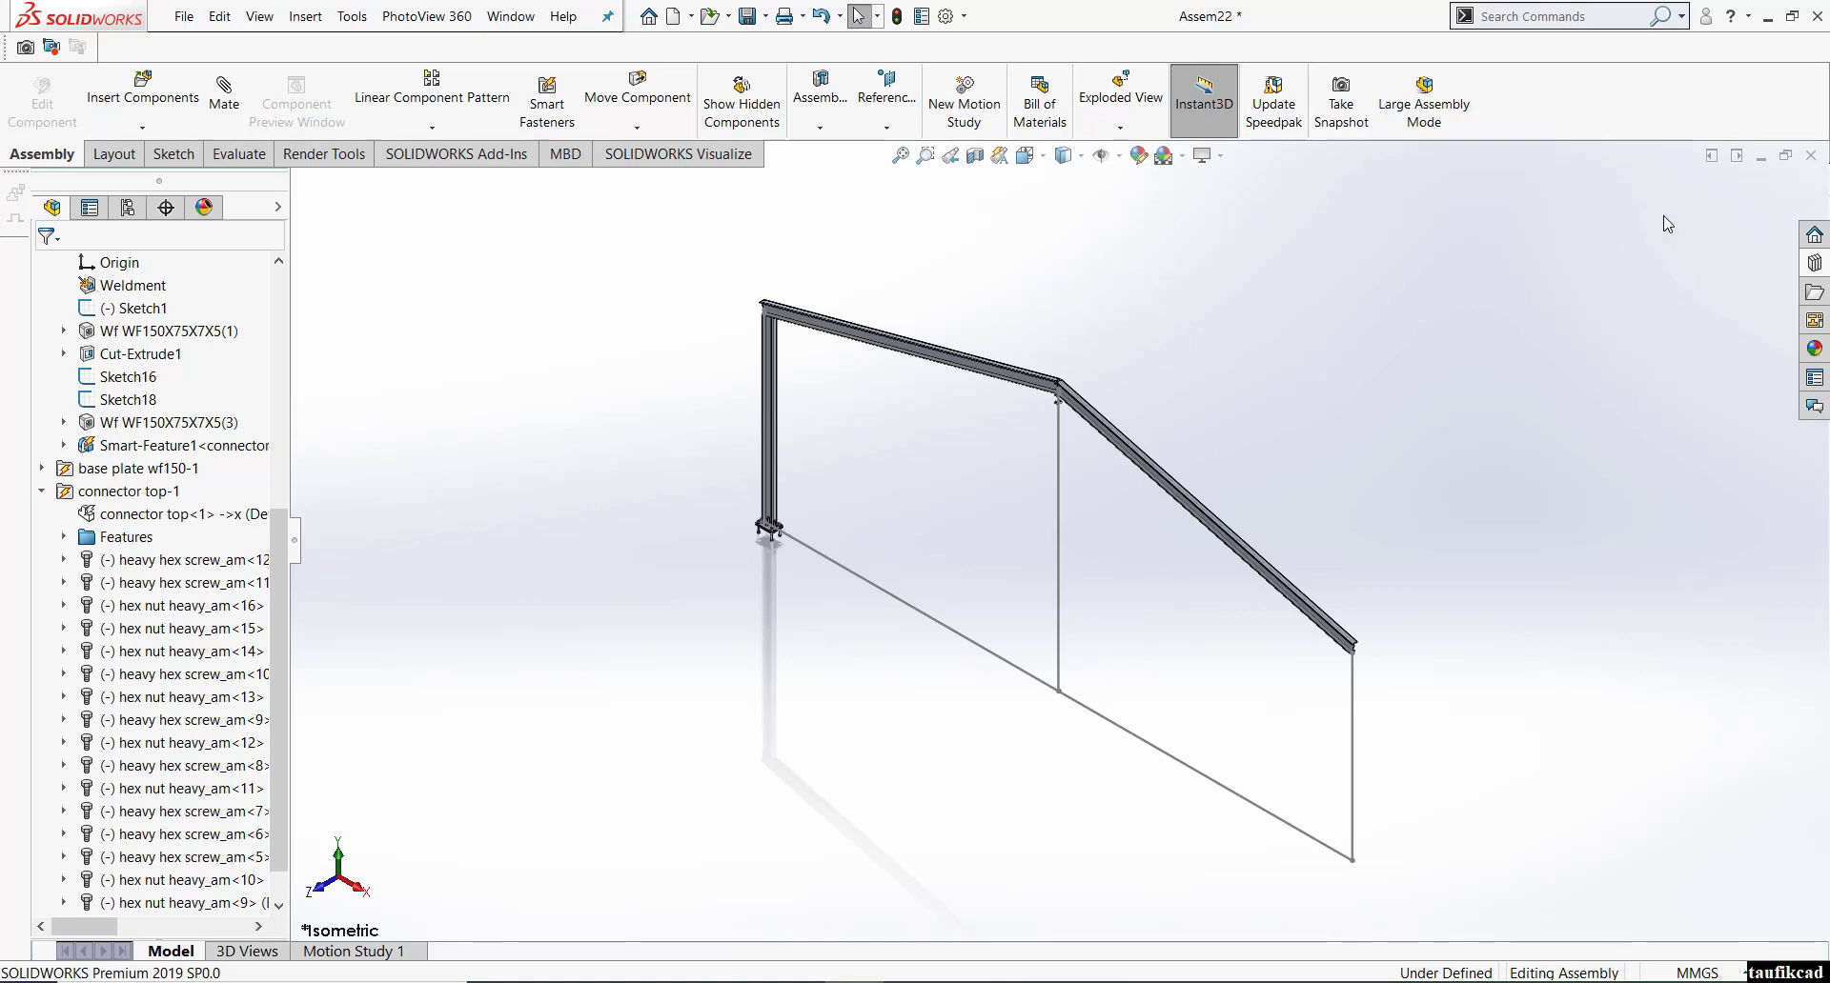
- Close the assembly without saving the modified documents and create a new part from the part custom template
click(1812, 155)
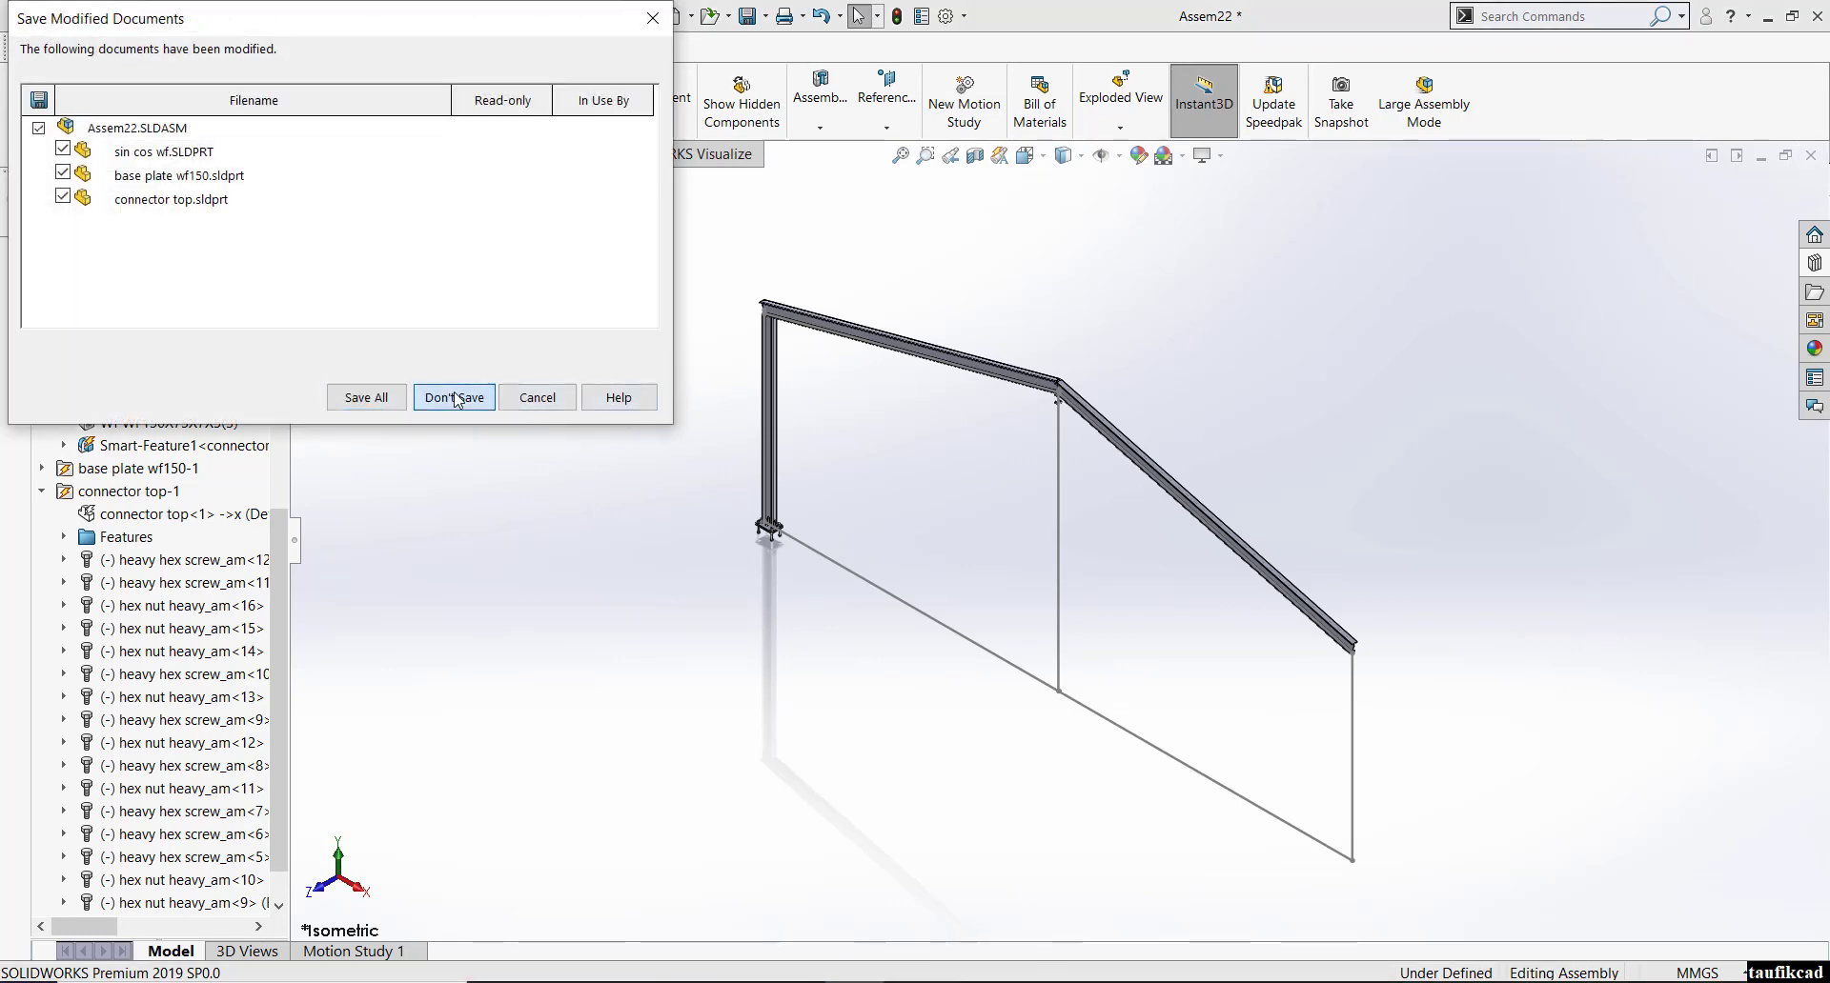
click(453, 397)
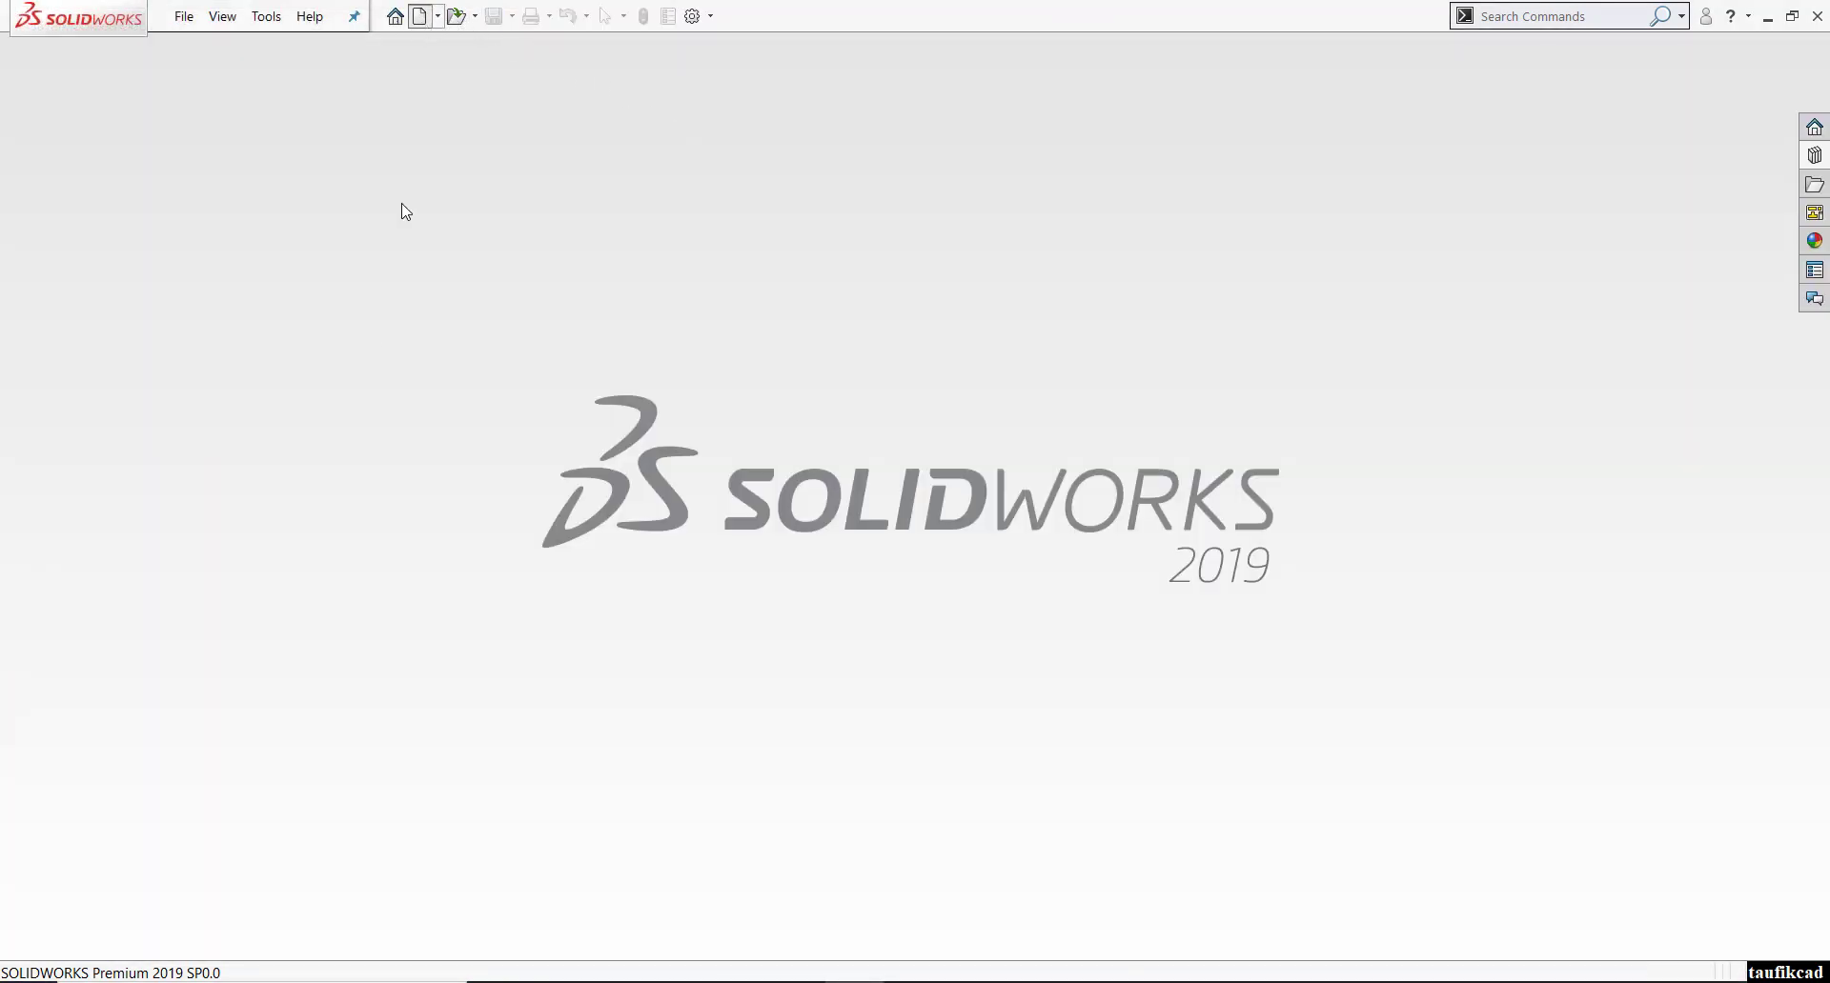
key(ctrl+n)
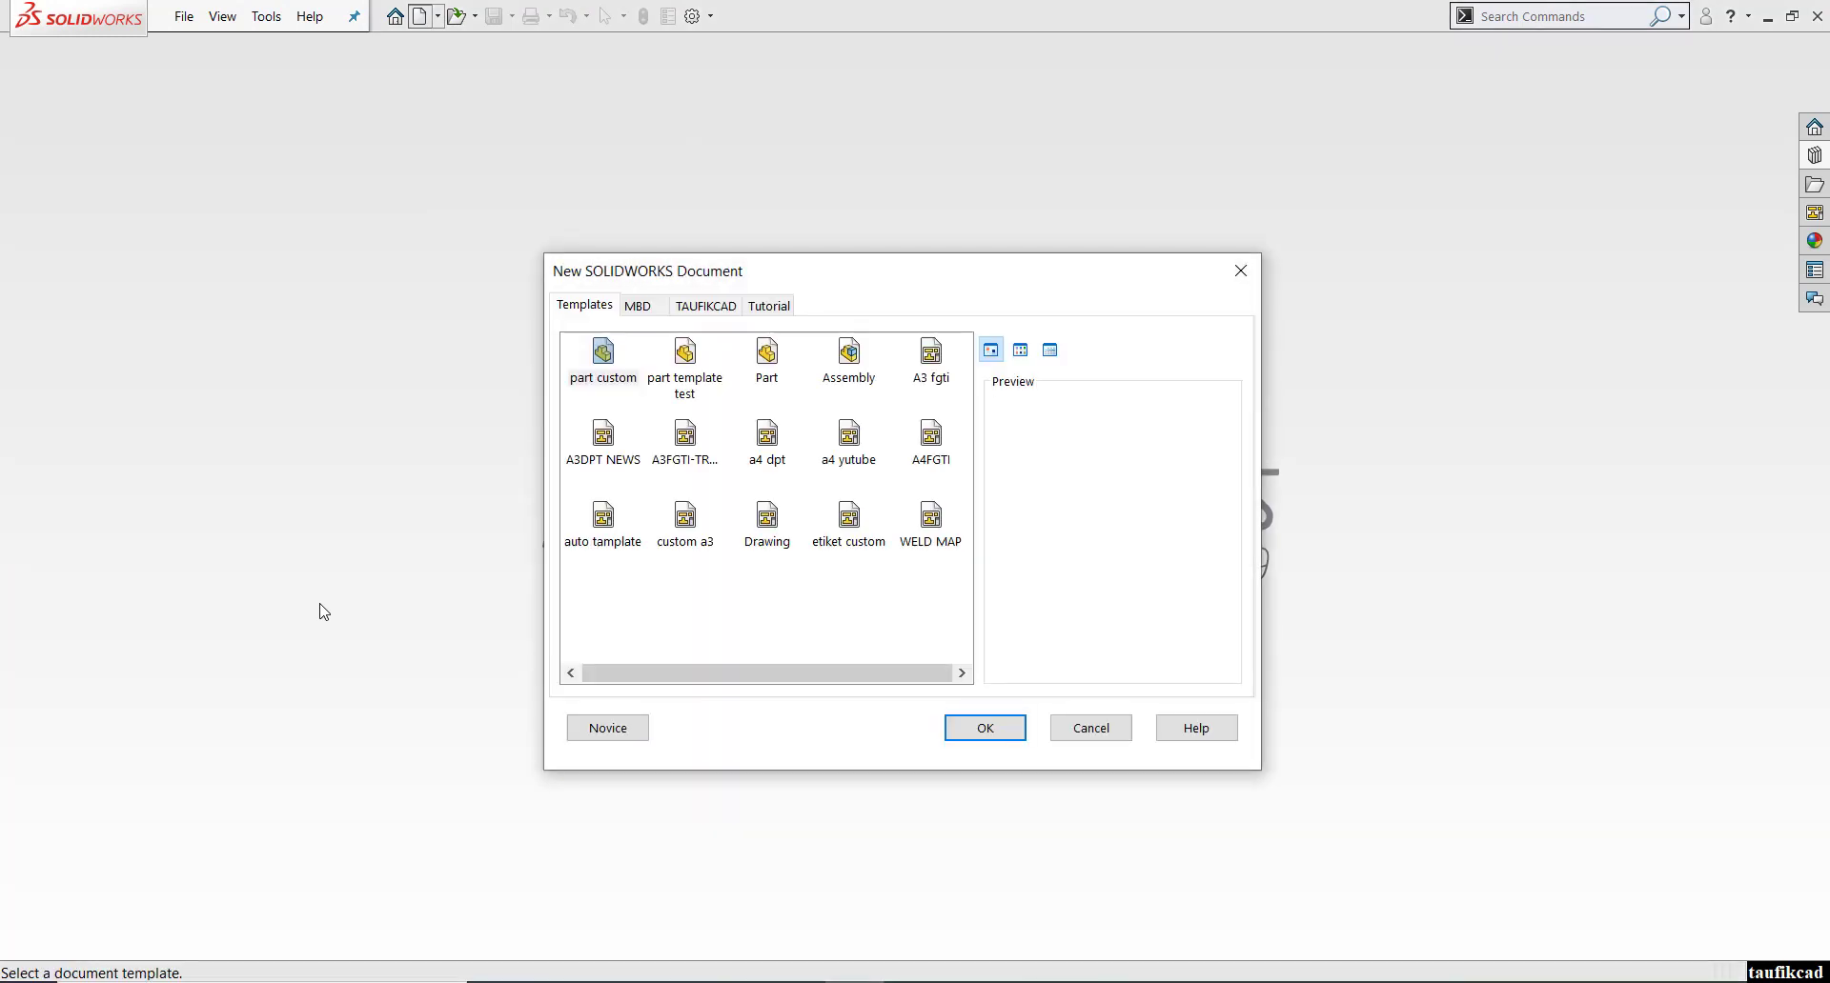
click(970, 729)
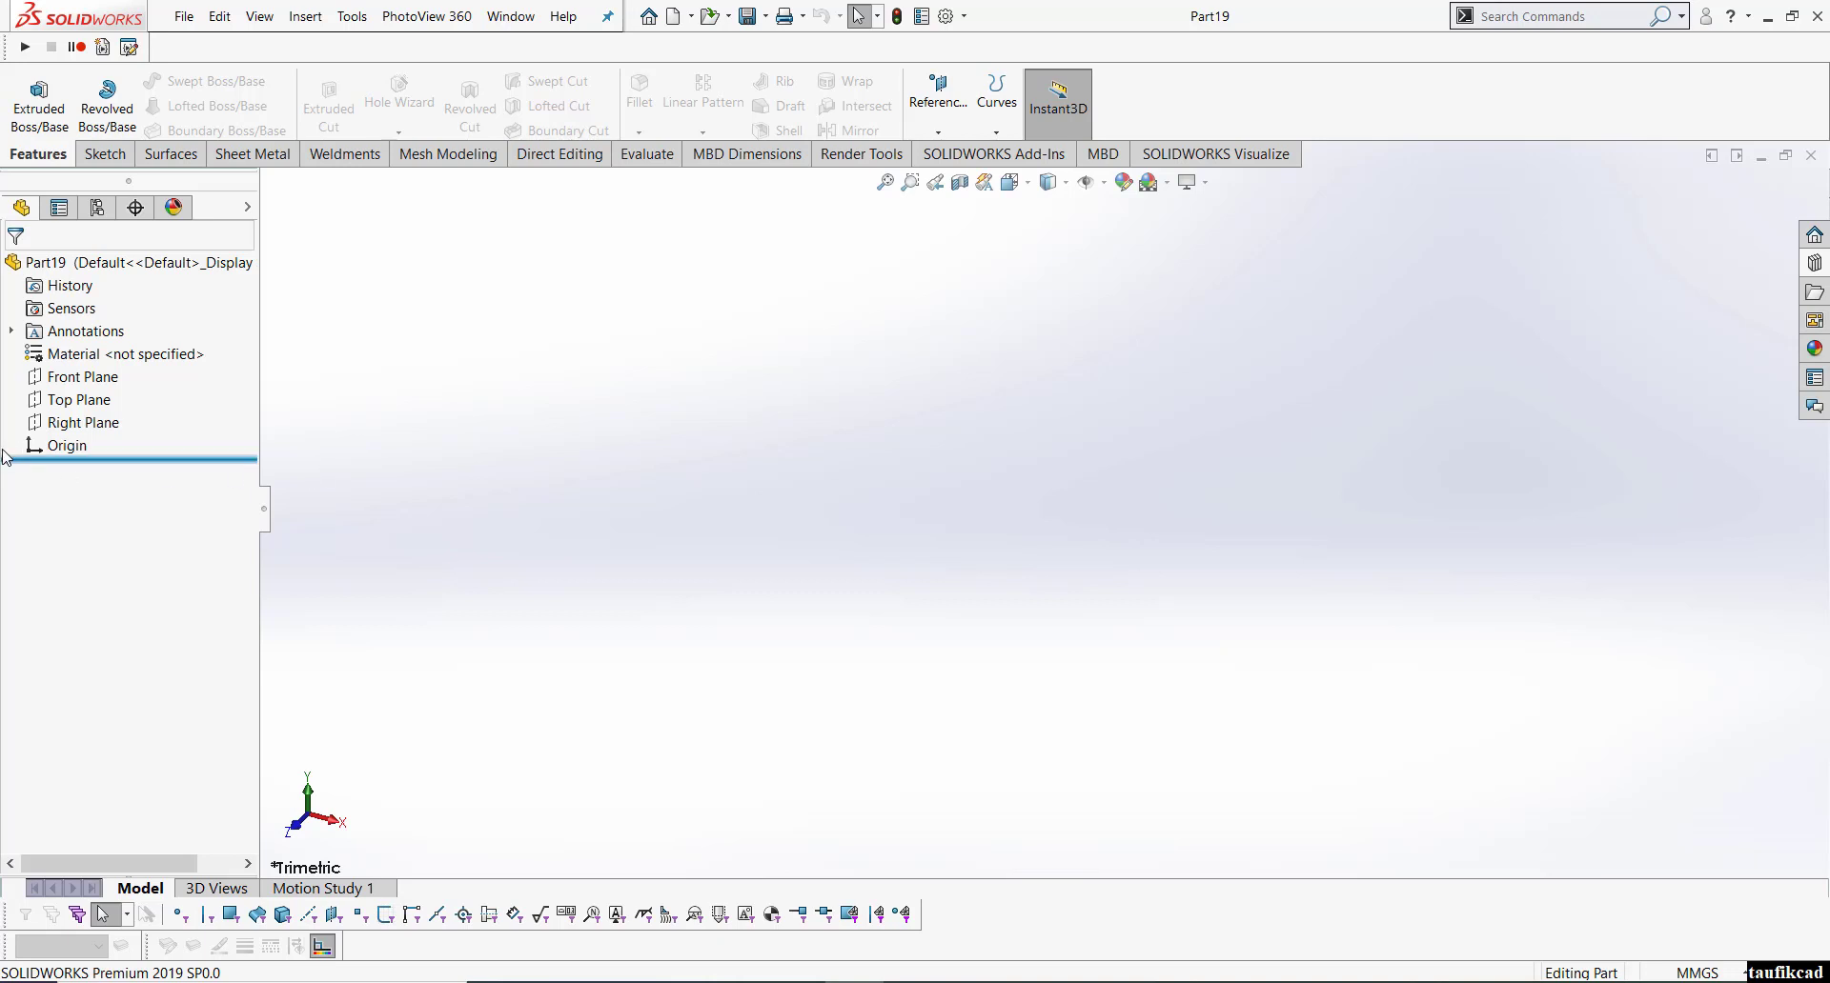
- Sketch a center rectangle about 198 by 88 mm on the Top Plane, centred on the origin
click(92, 401)
click(99, 371)
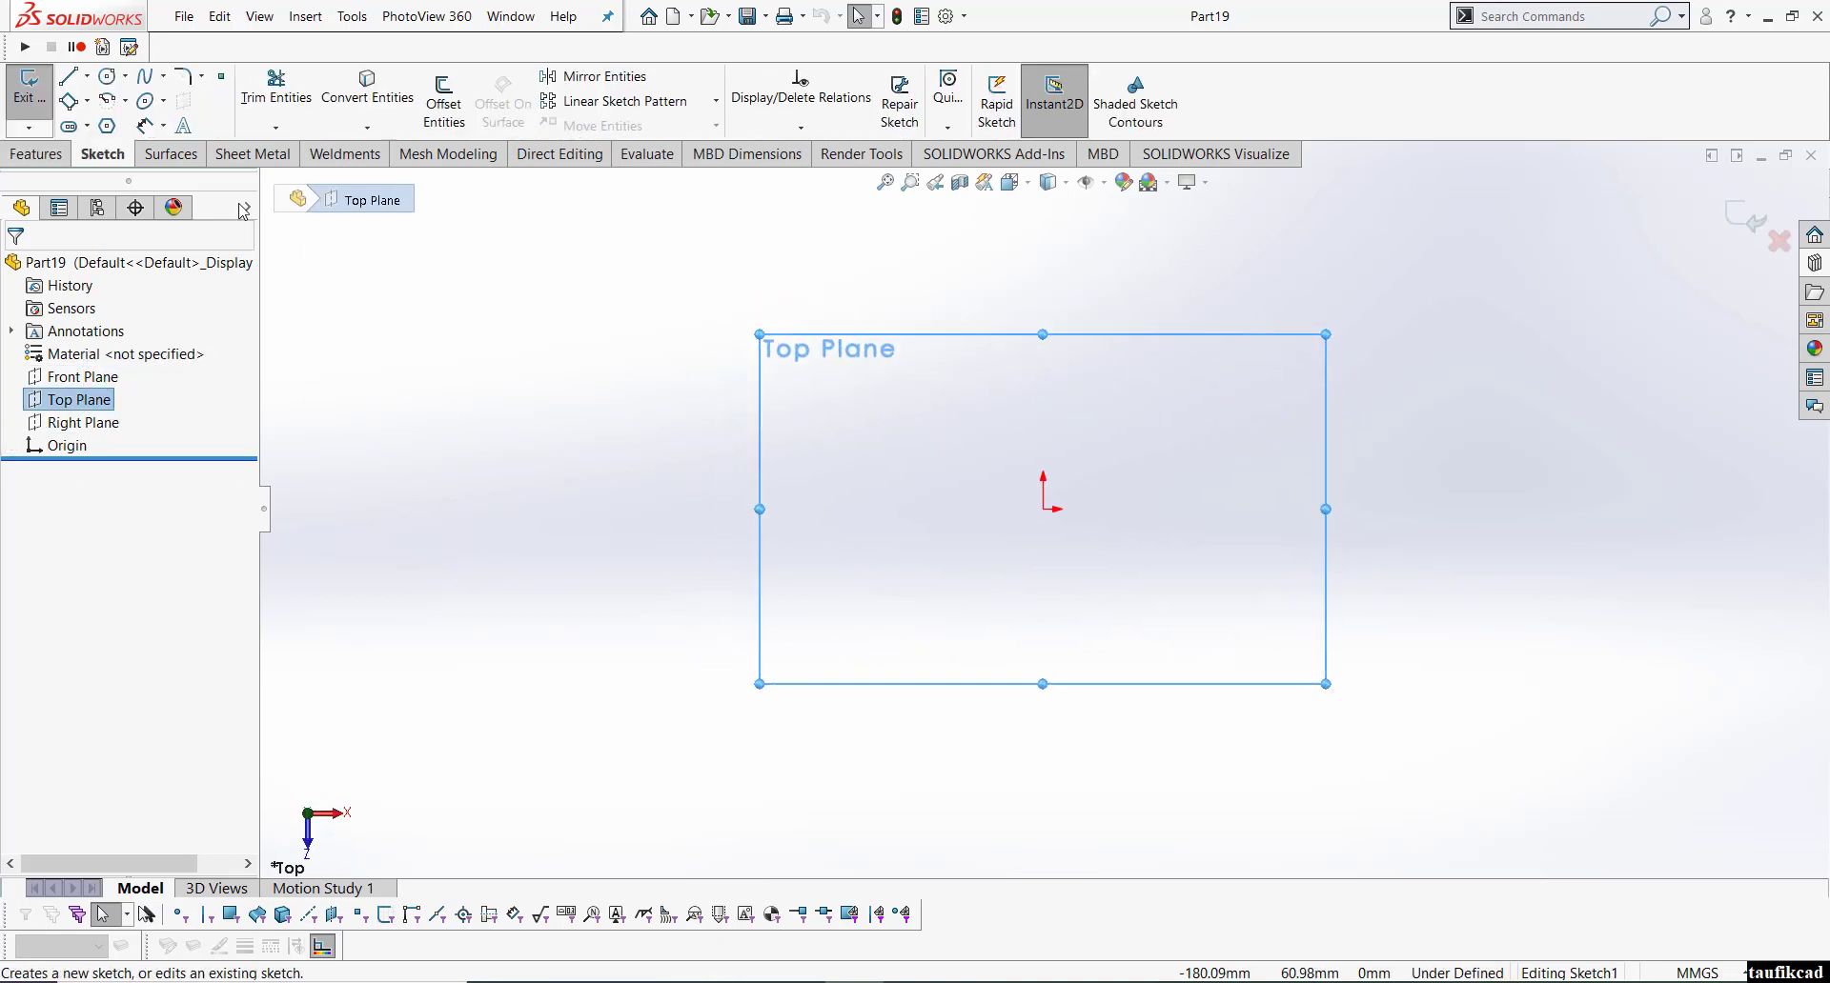
click(86, 100)
click(107, 141)
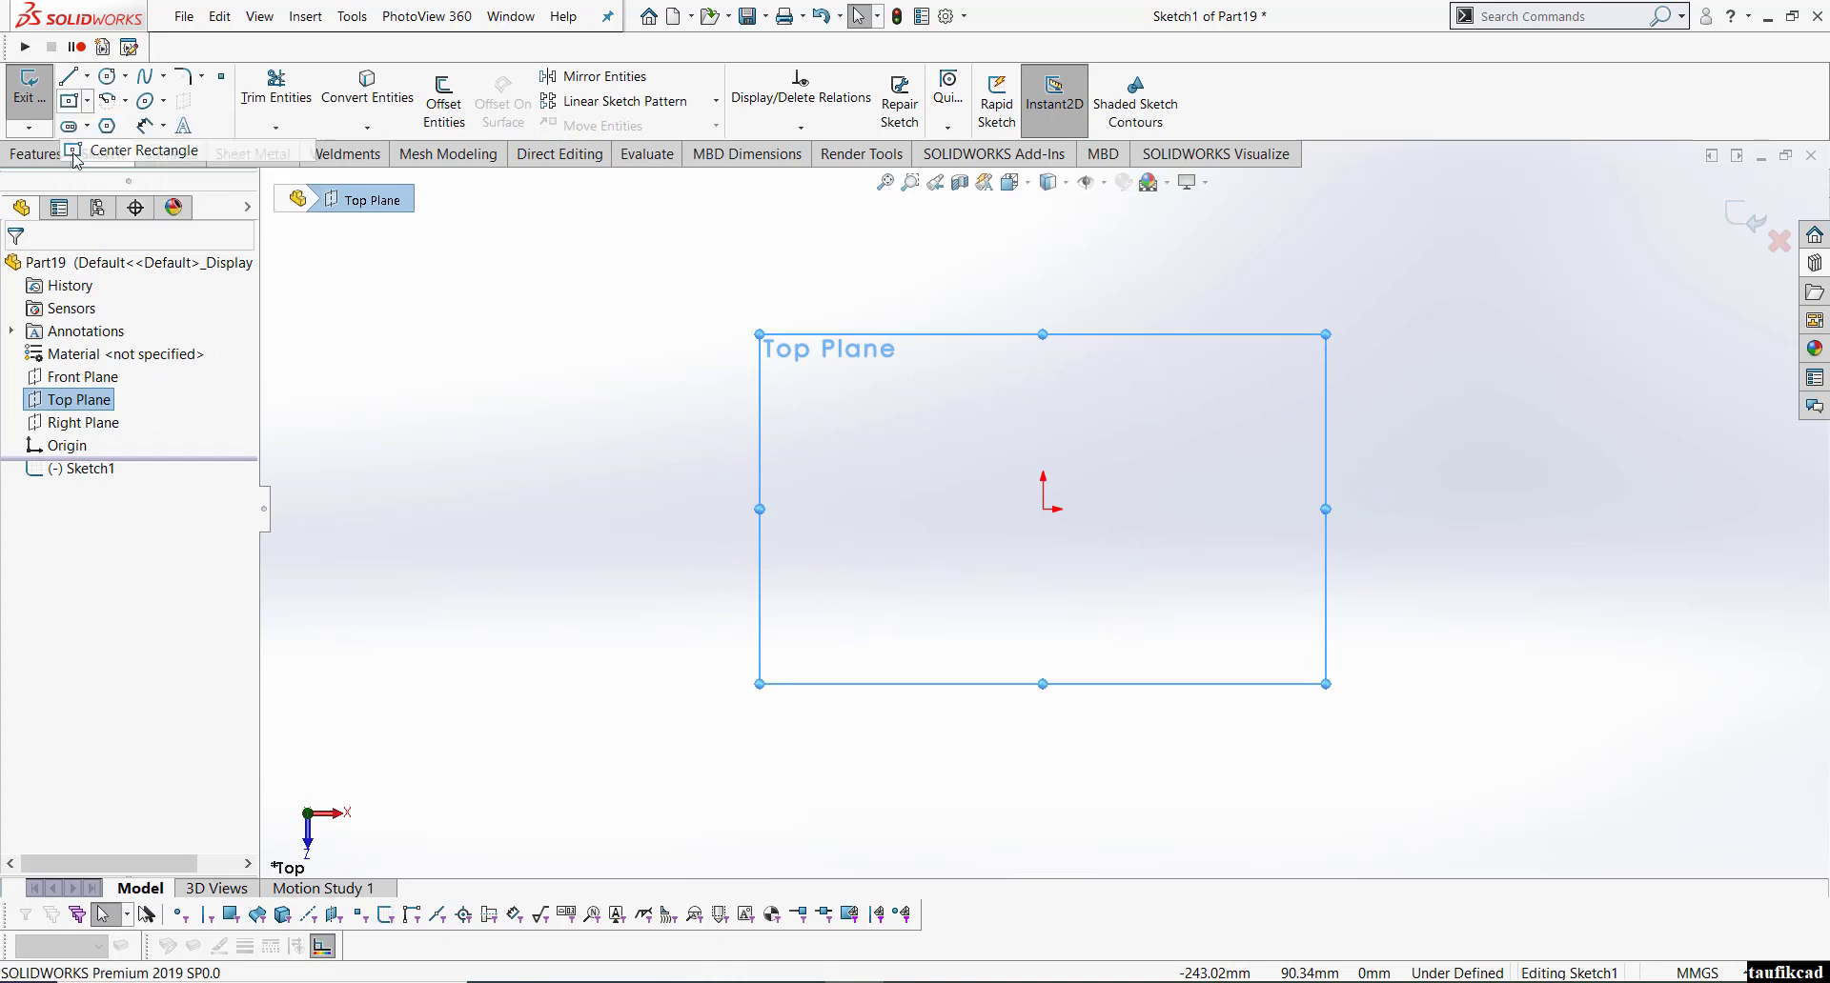
click(1044, 510)
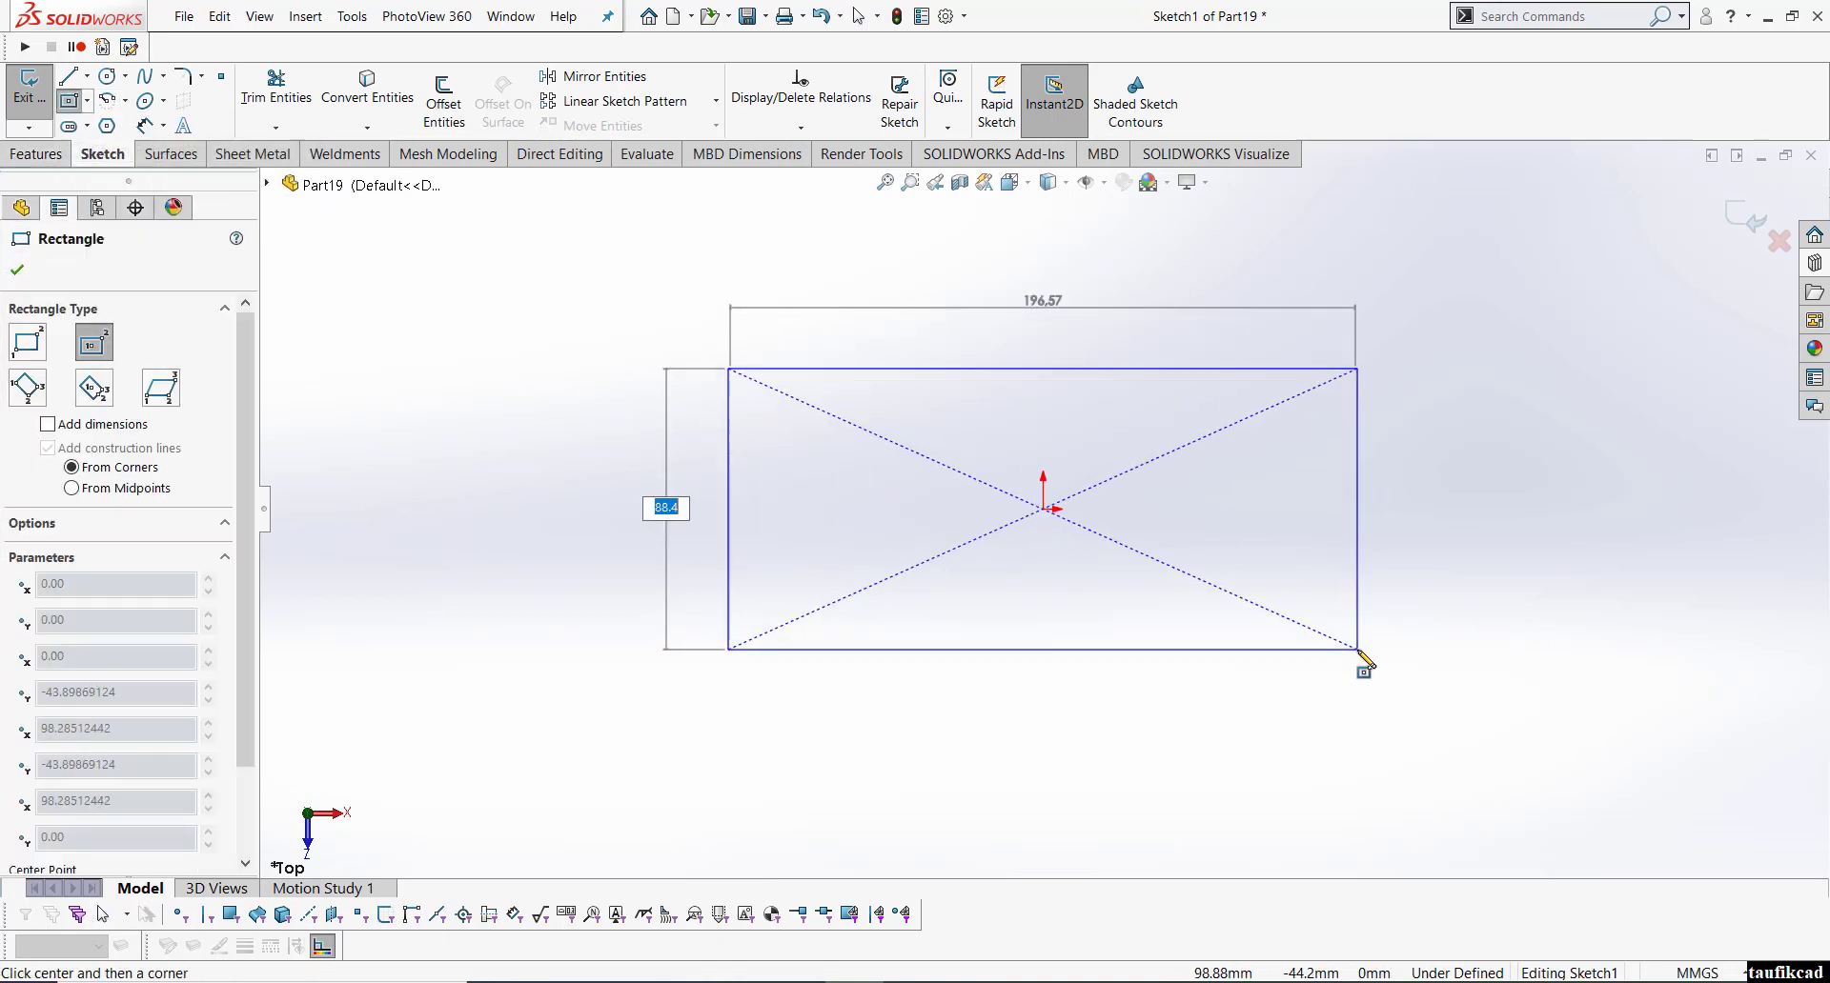
click(1357, 649)
- Dimension the rectangle's horizontal edge with the equation =150+100
right_click(1540, 508)
click(1587, 483)
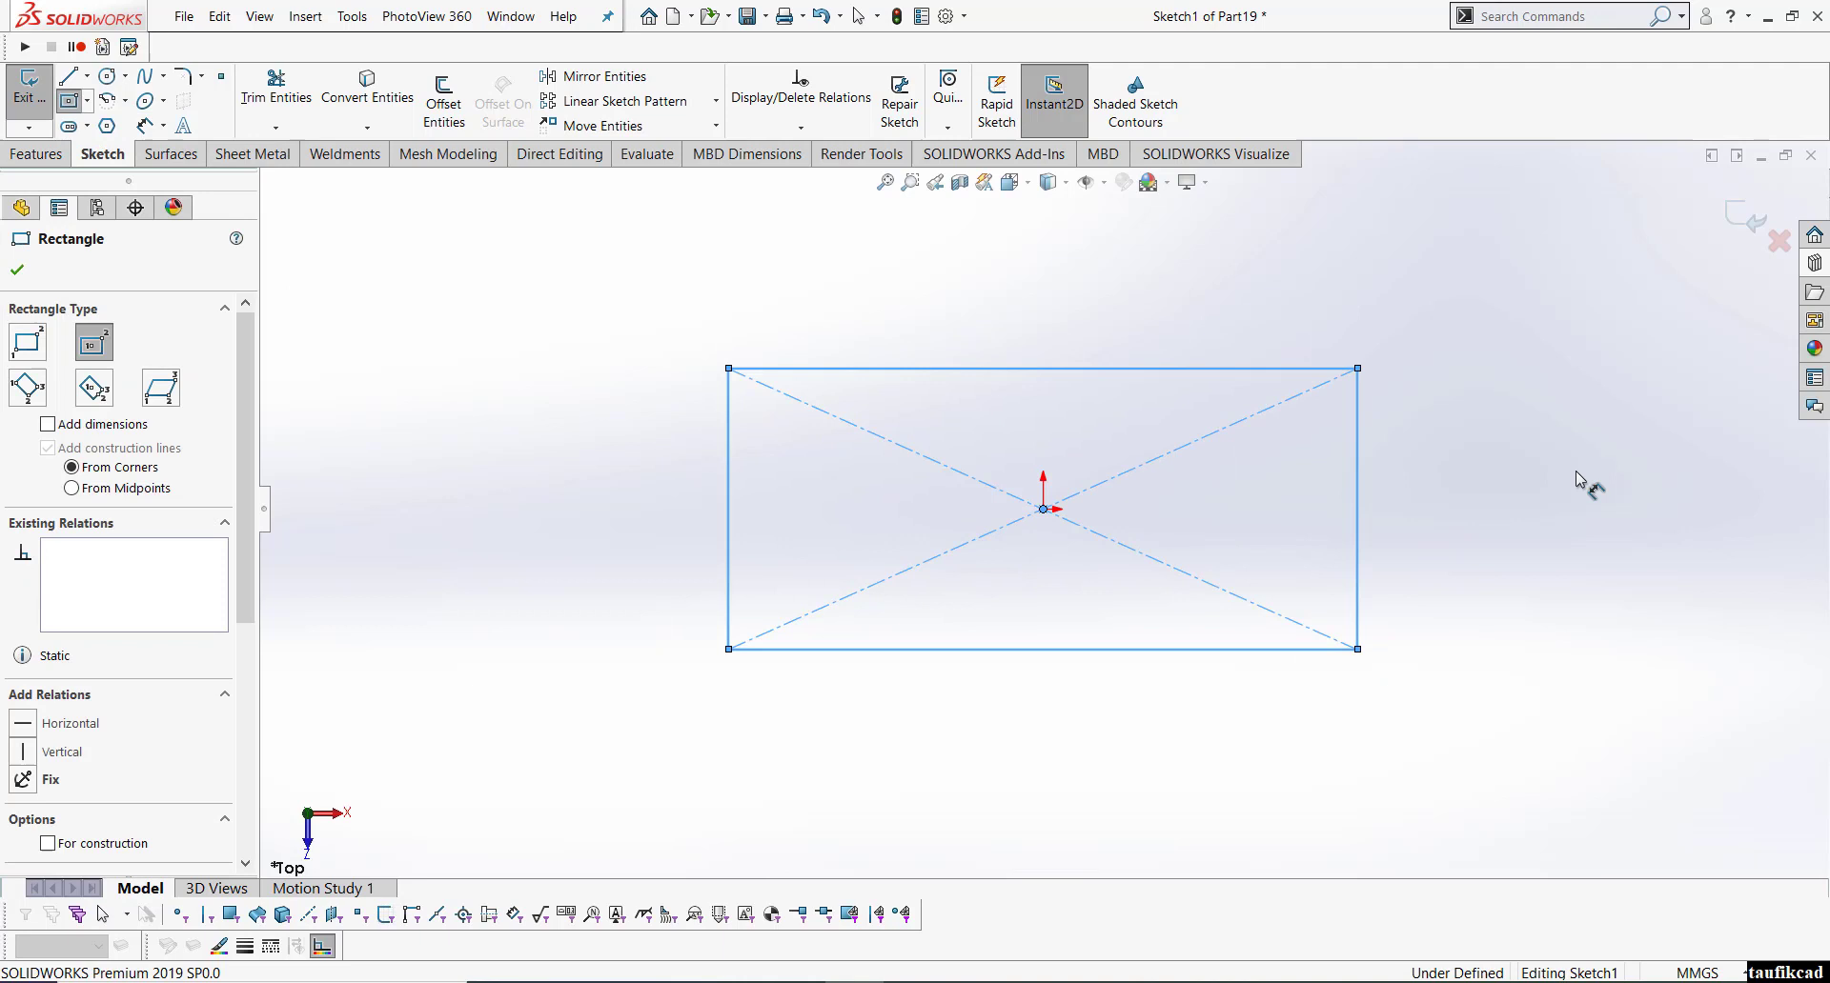
click(1170, 369)
click(1156, 344)
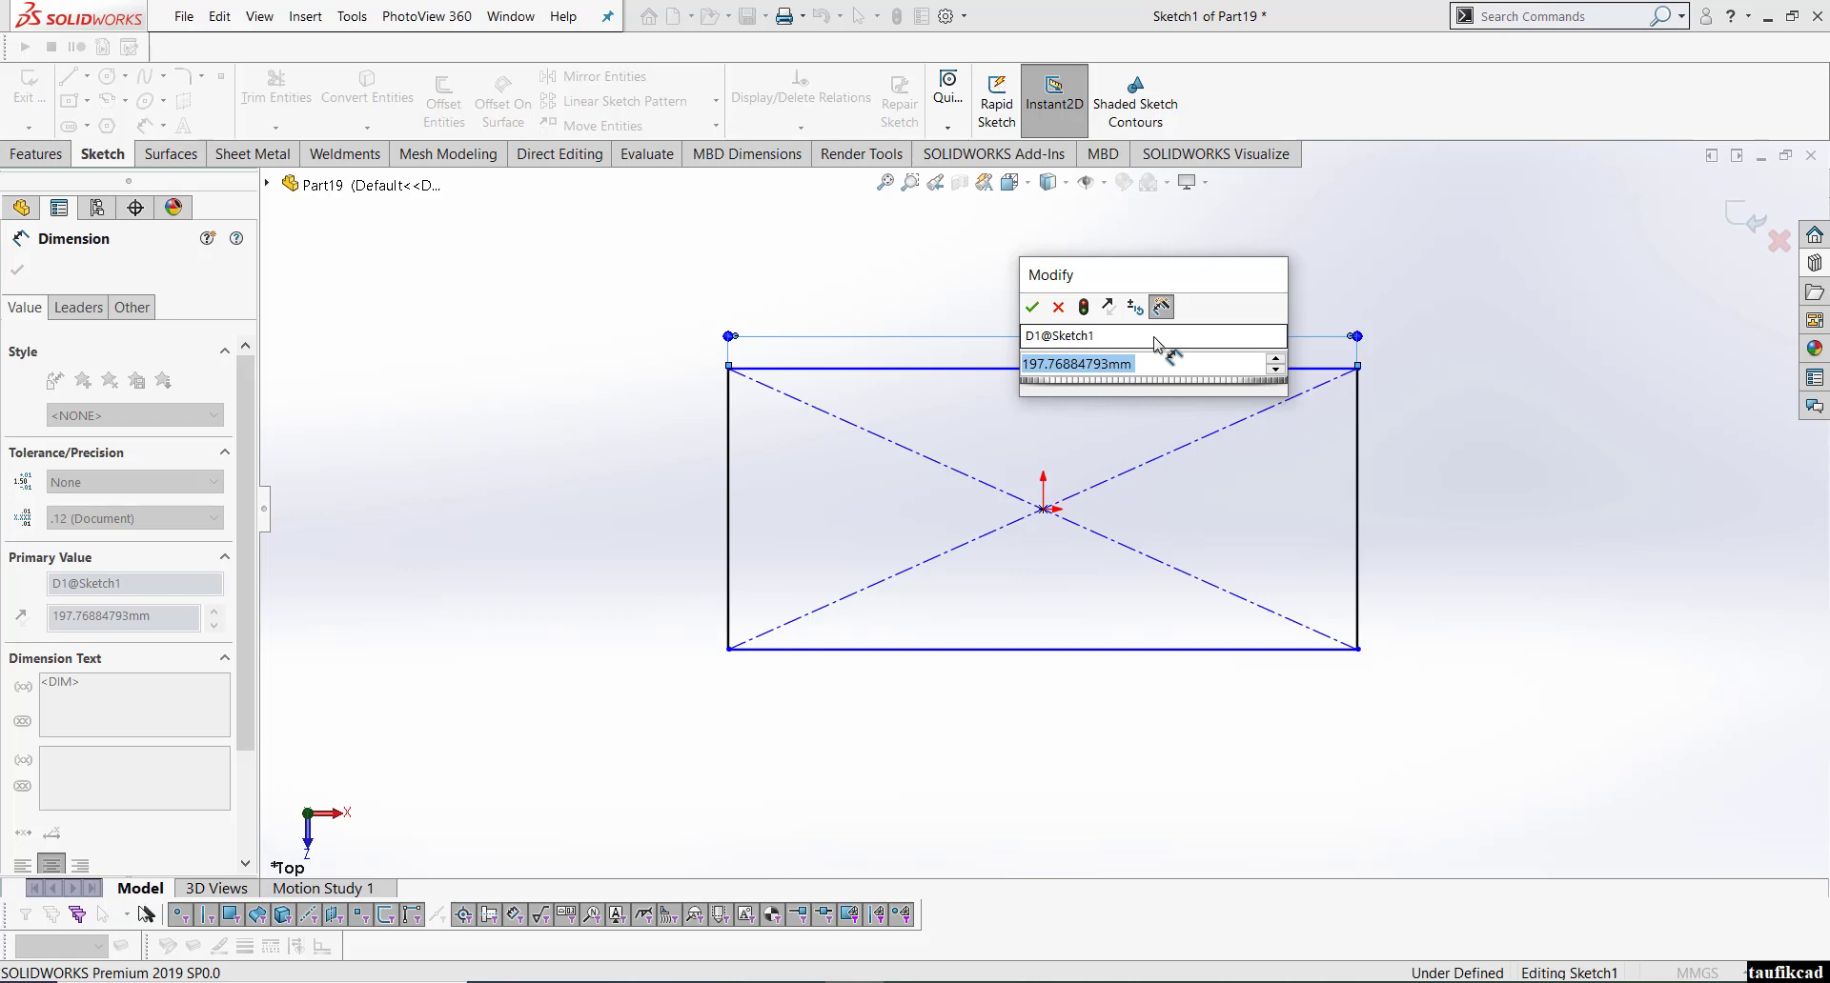
text(=1)
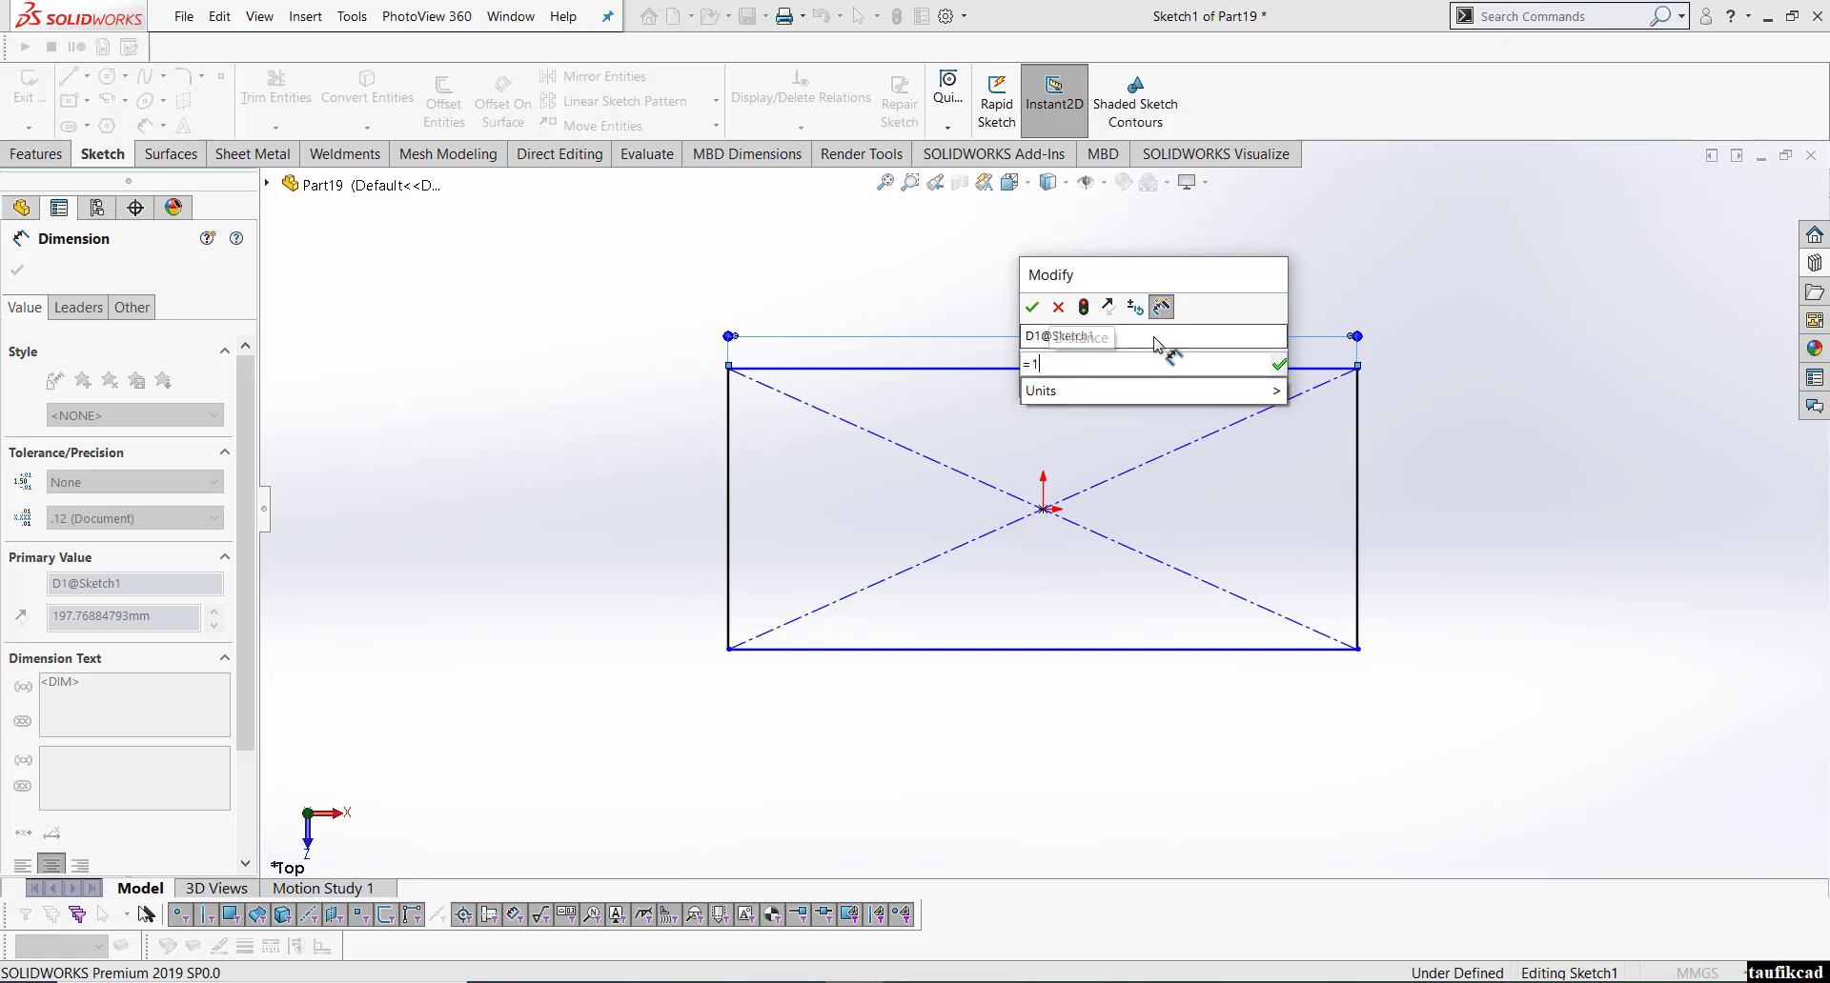
text(50+100)
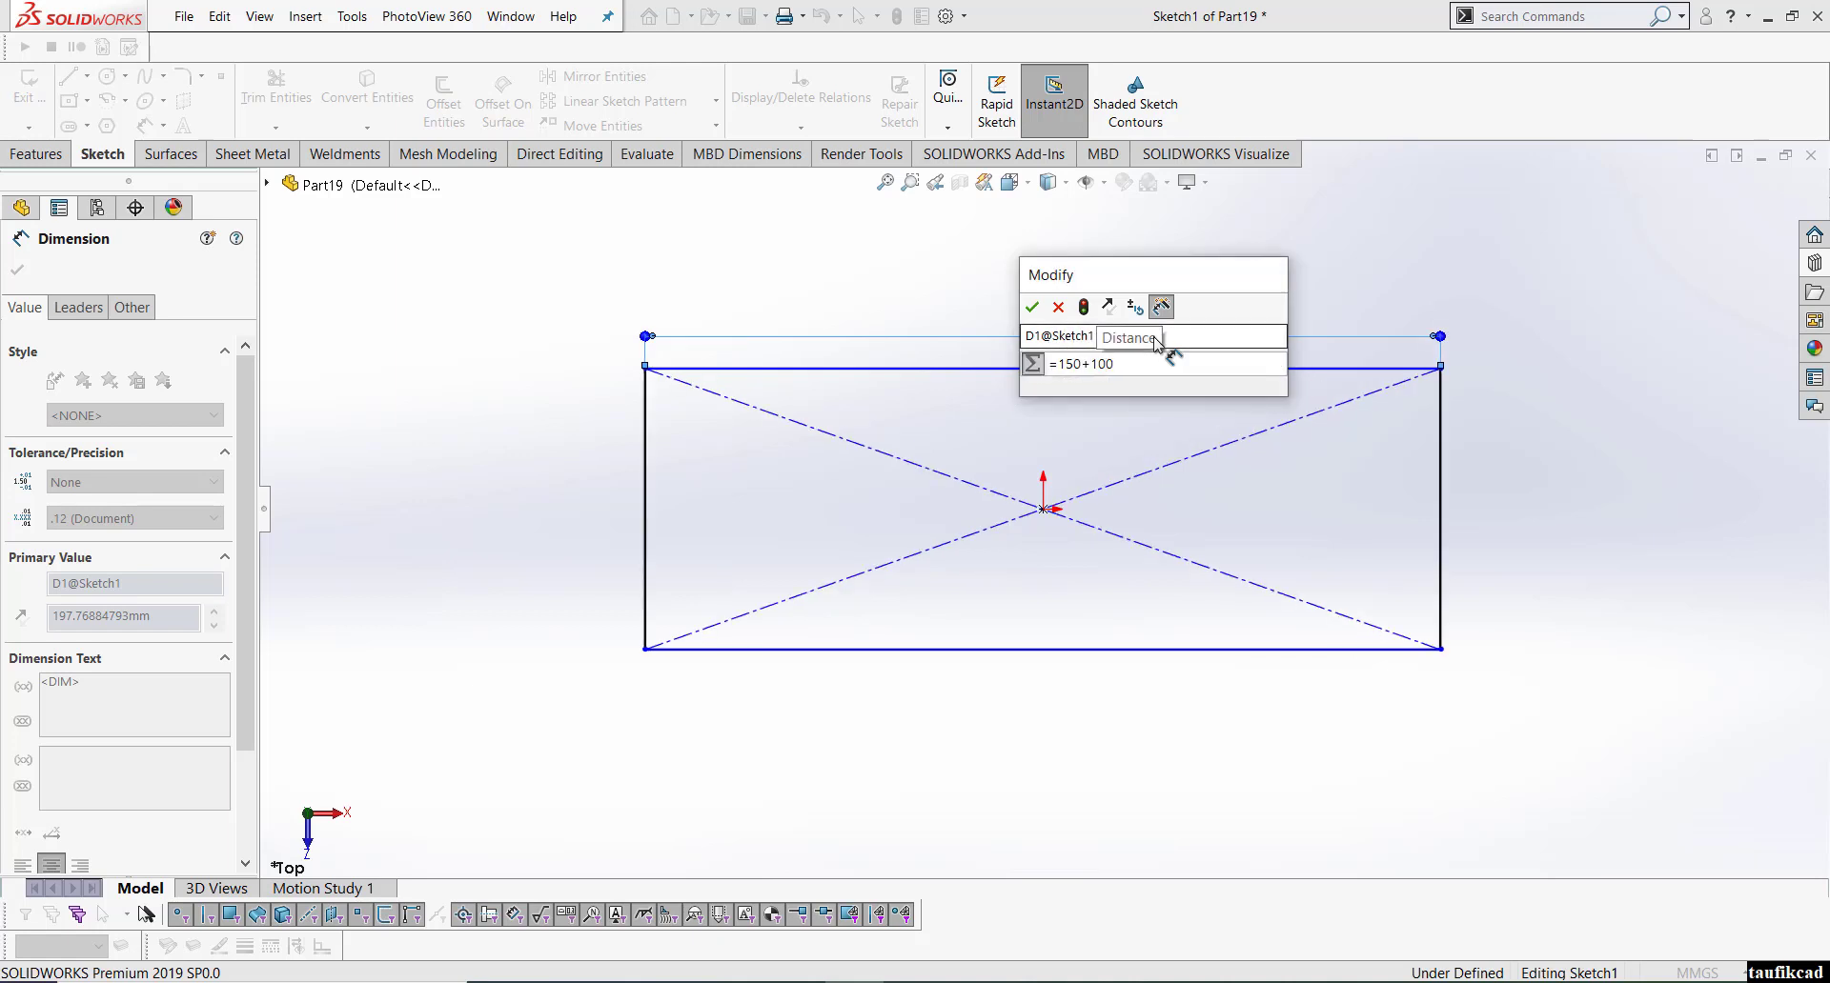
click(1032, 307)
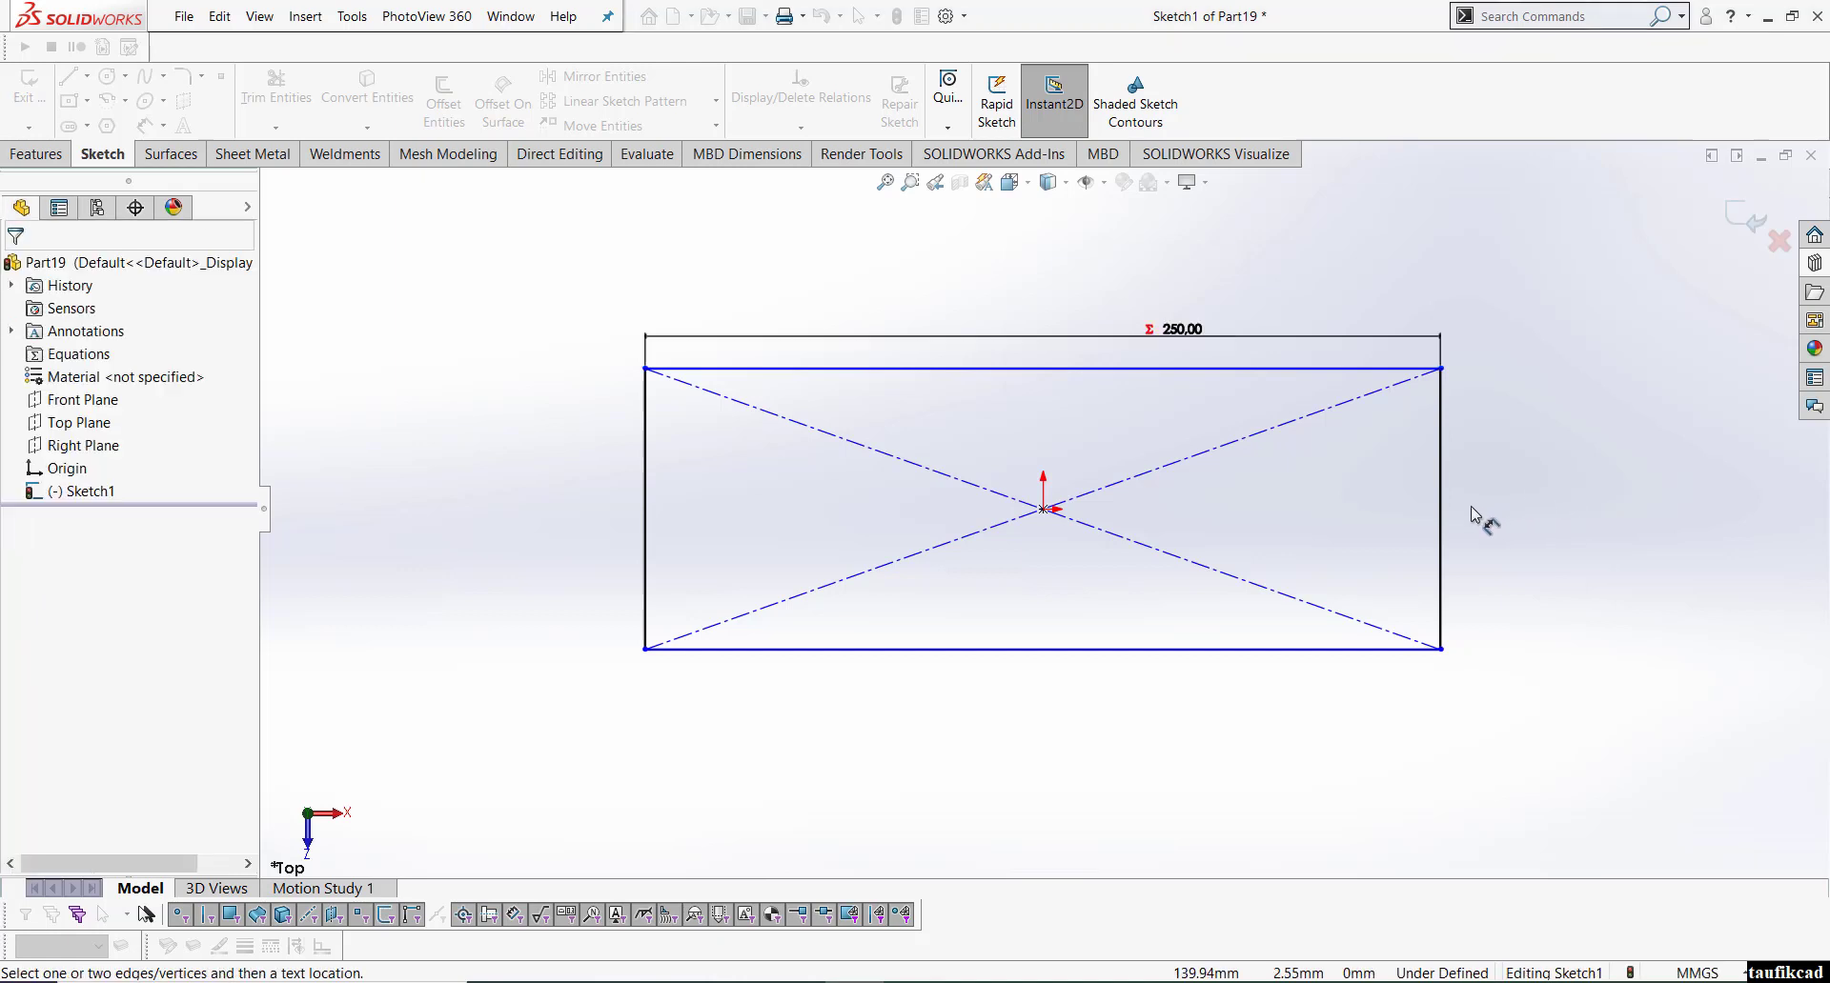
- Dimension the rectangle's vertical edge with the equation =75+100
click(1440, 531)
click(1499, 527)
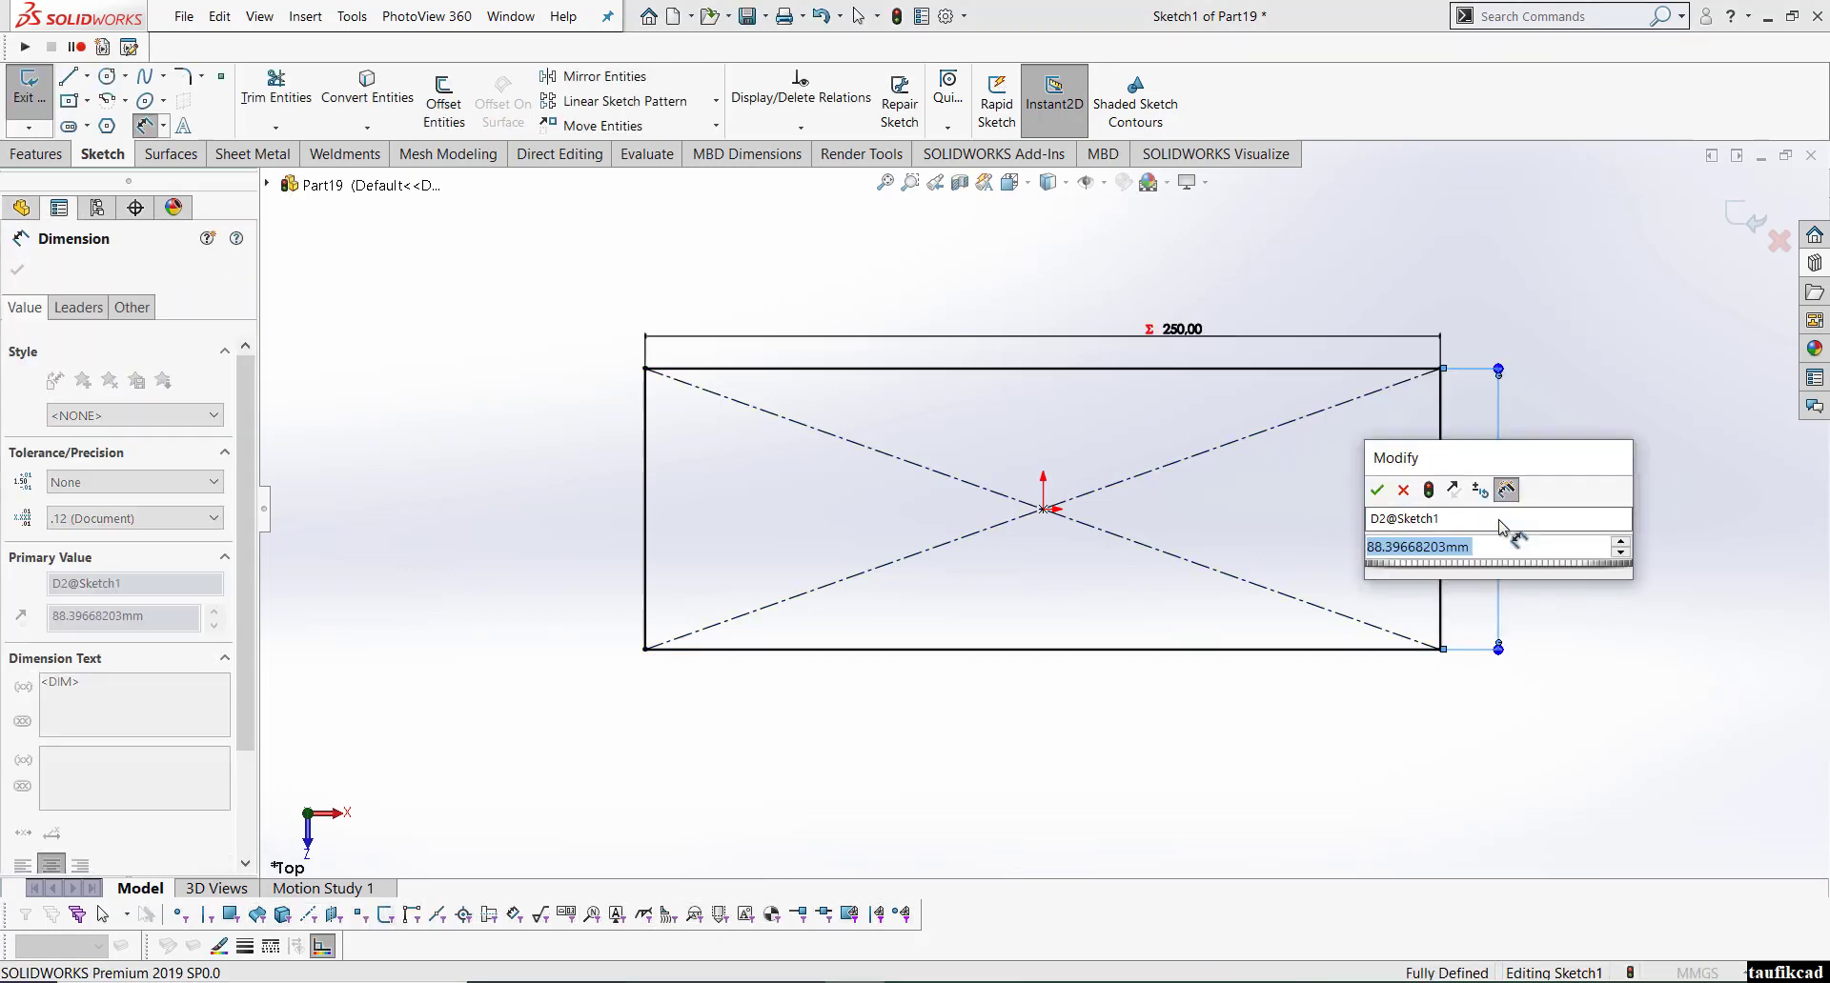
text(=)
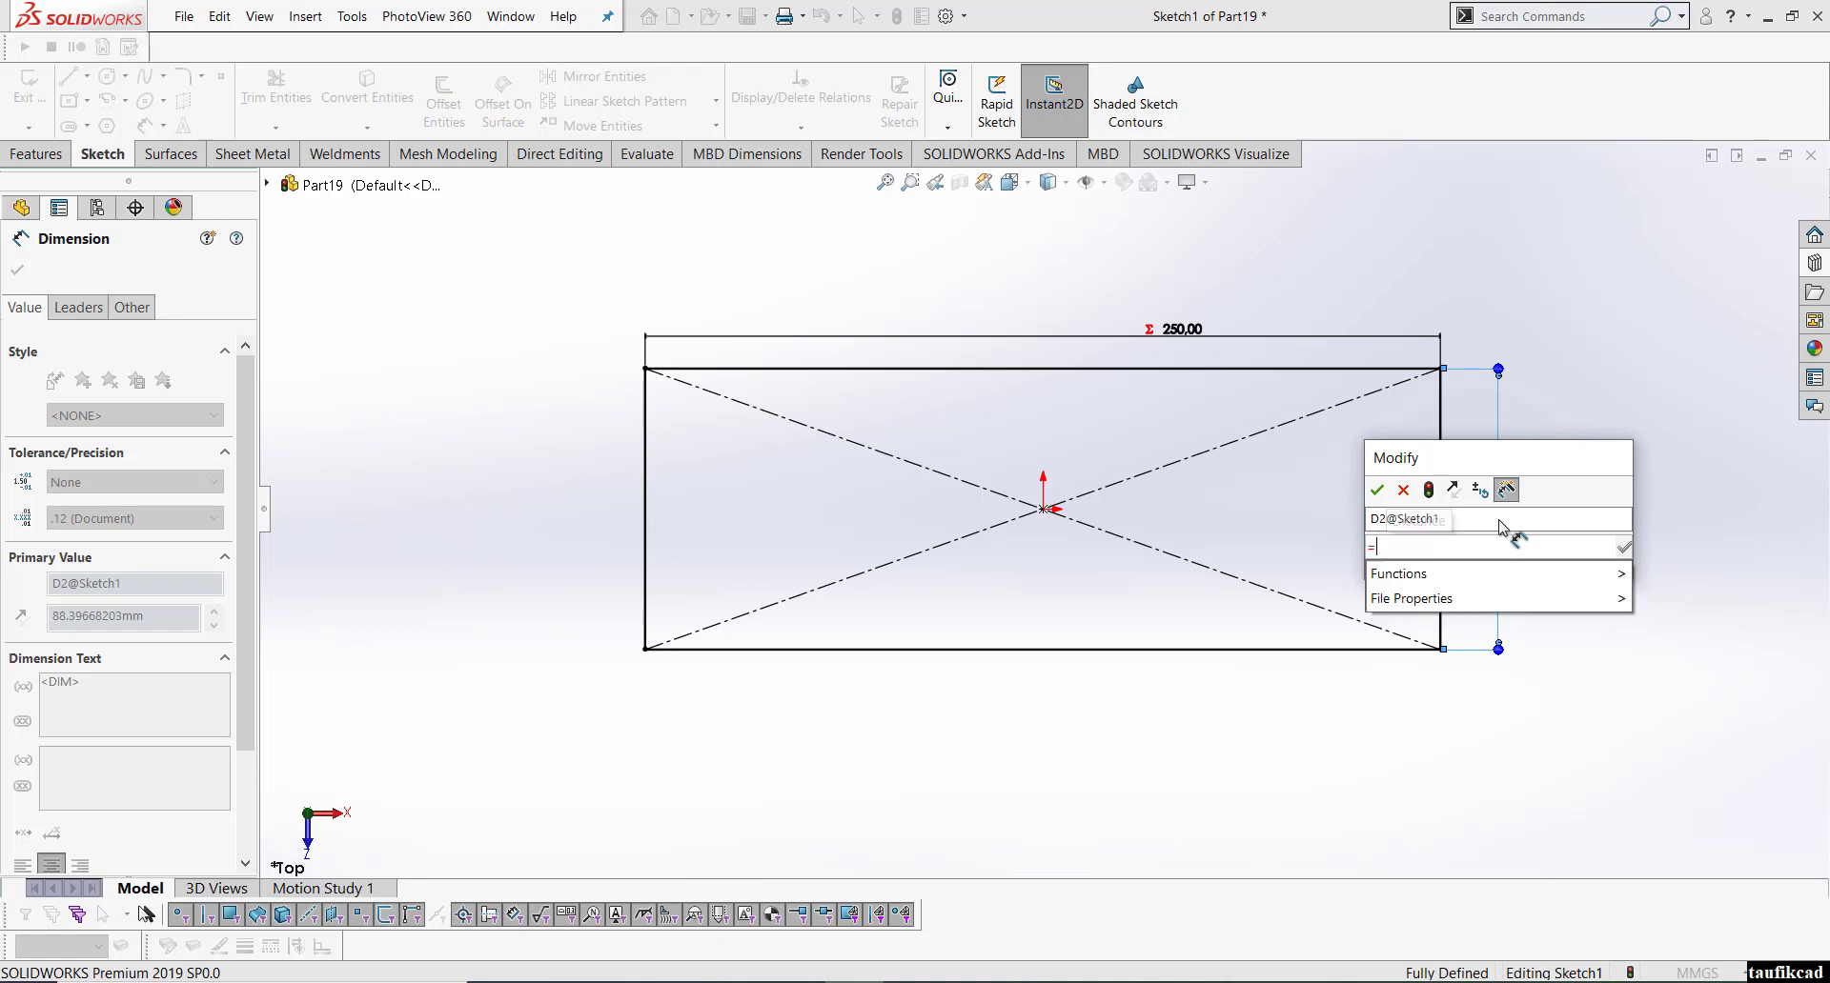
text(75)
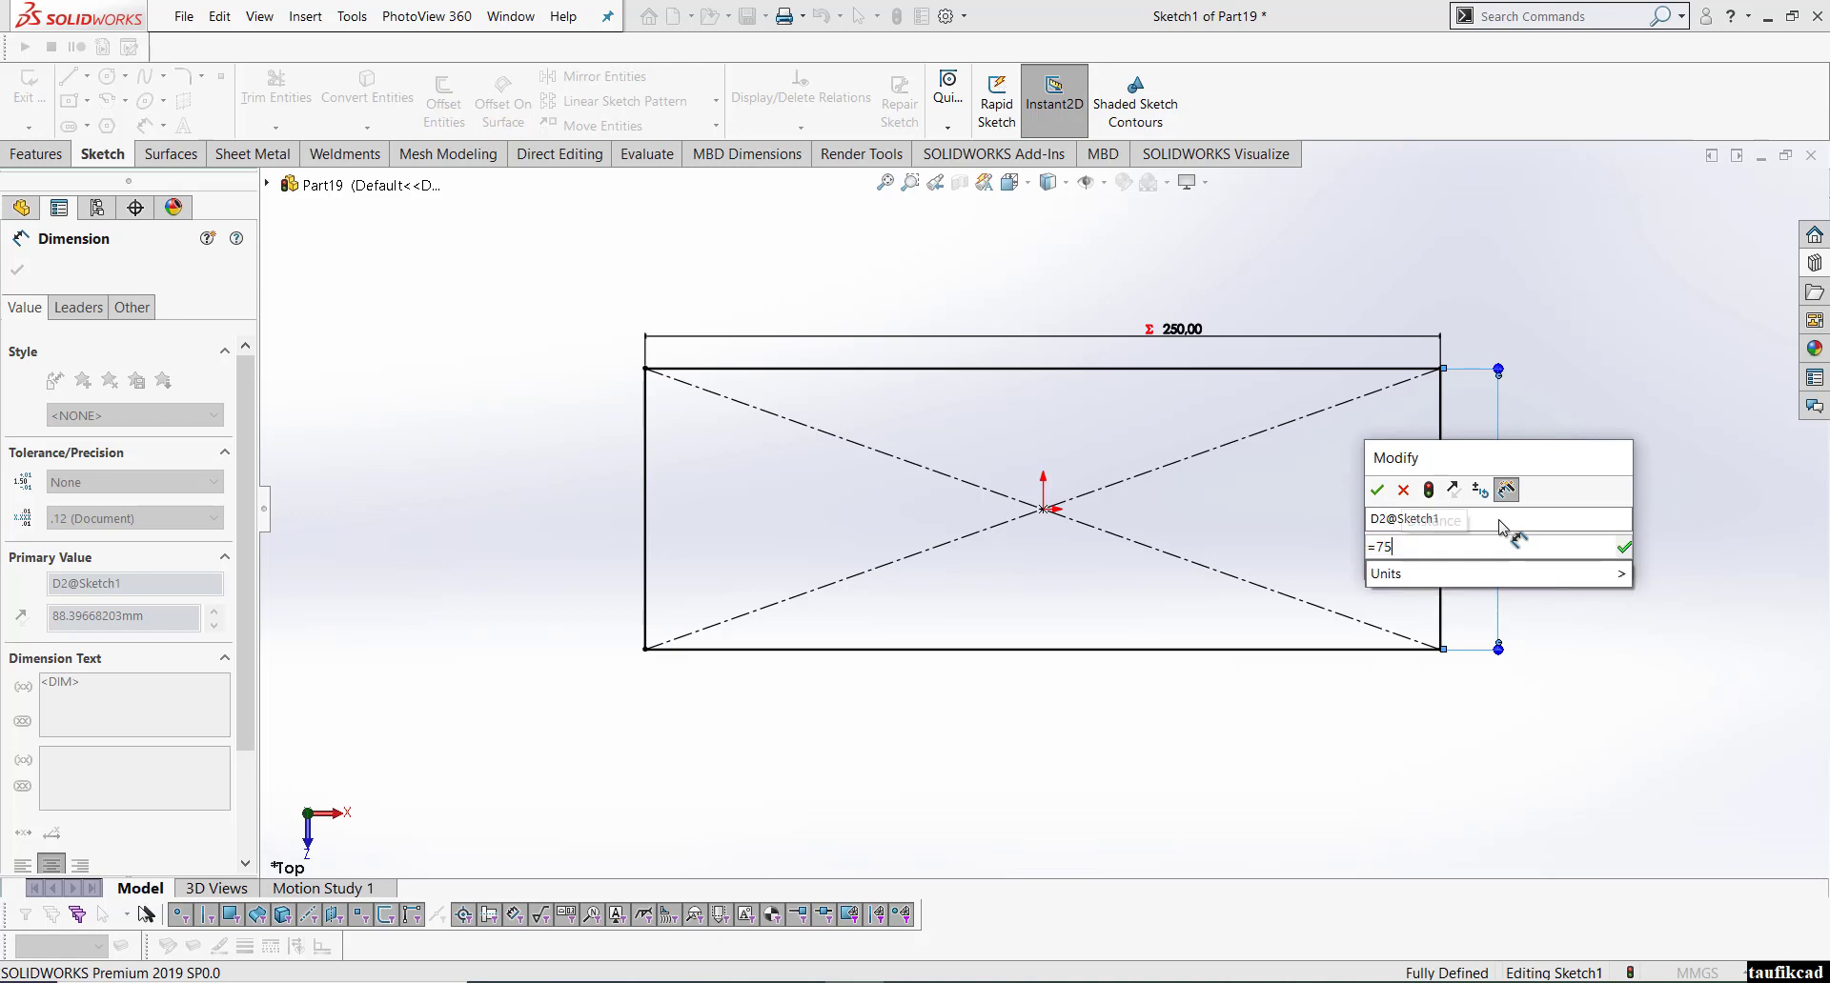
text(+100)
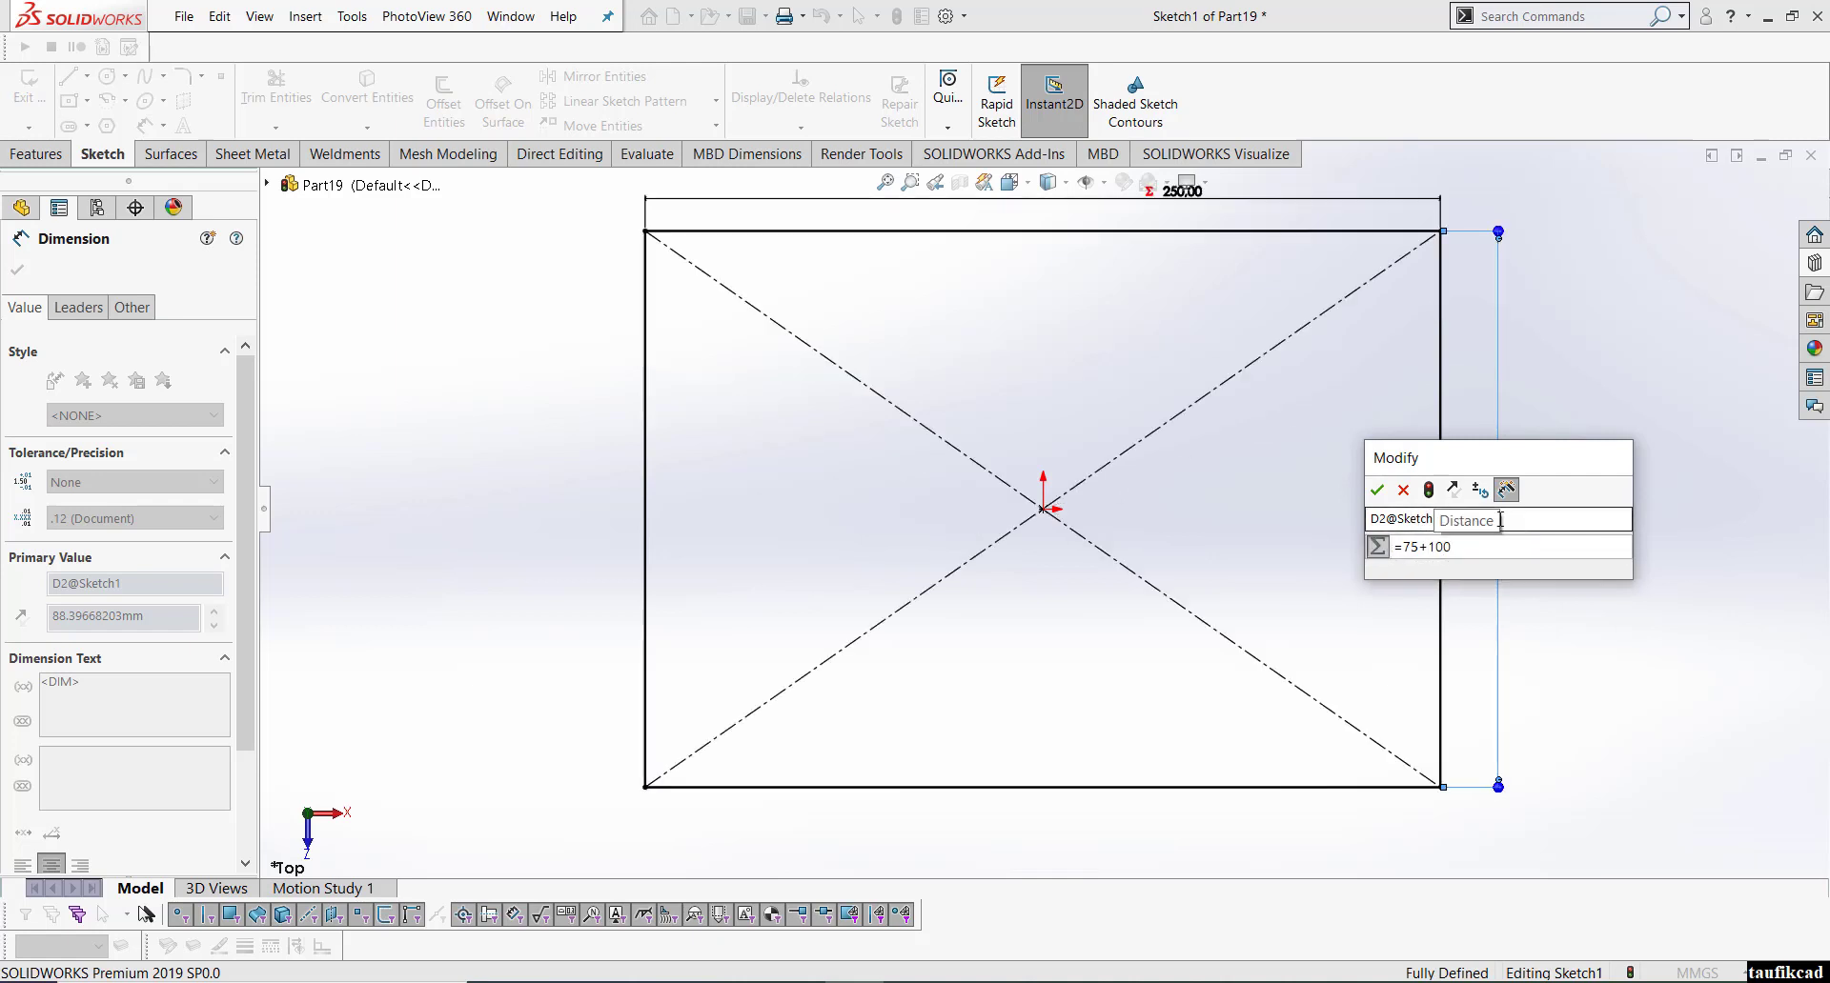
click(1377, 490)
key(f)
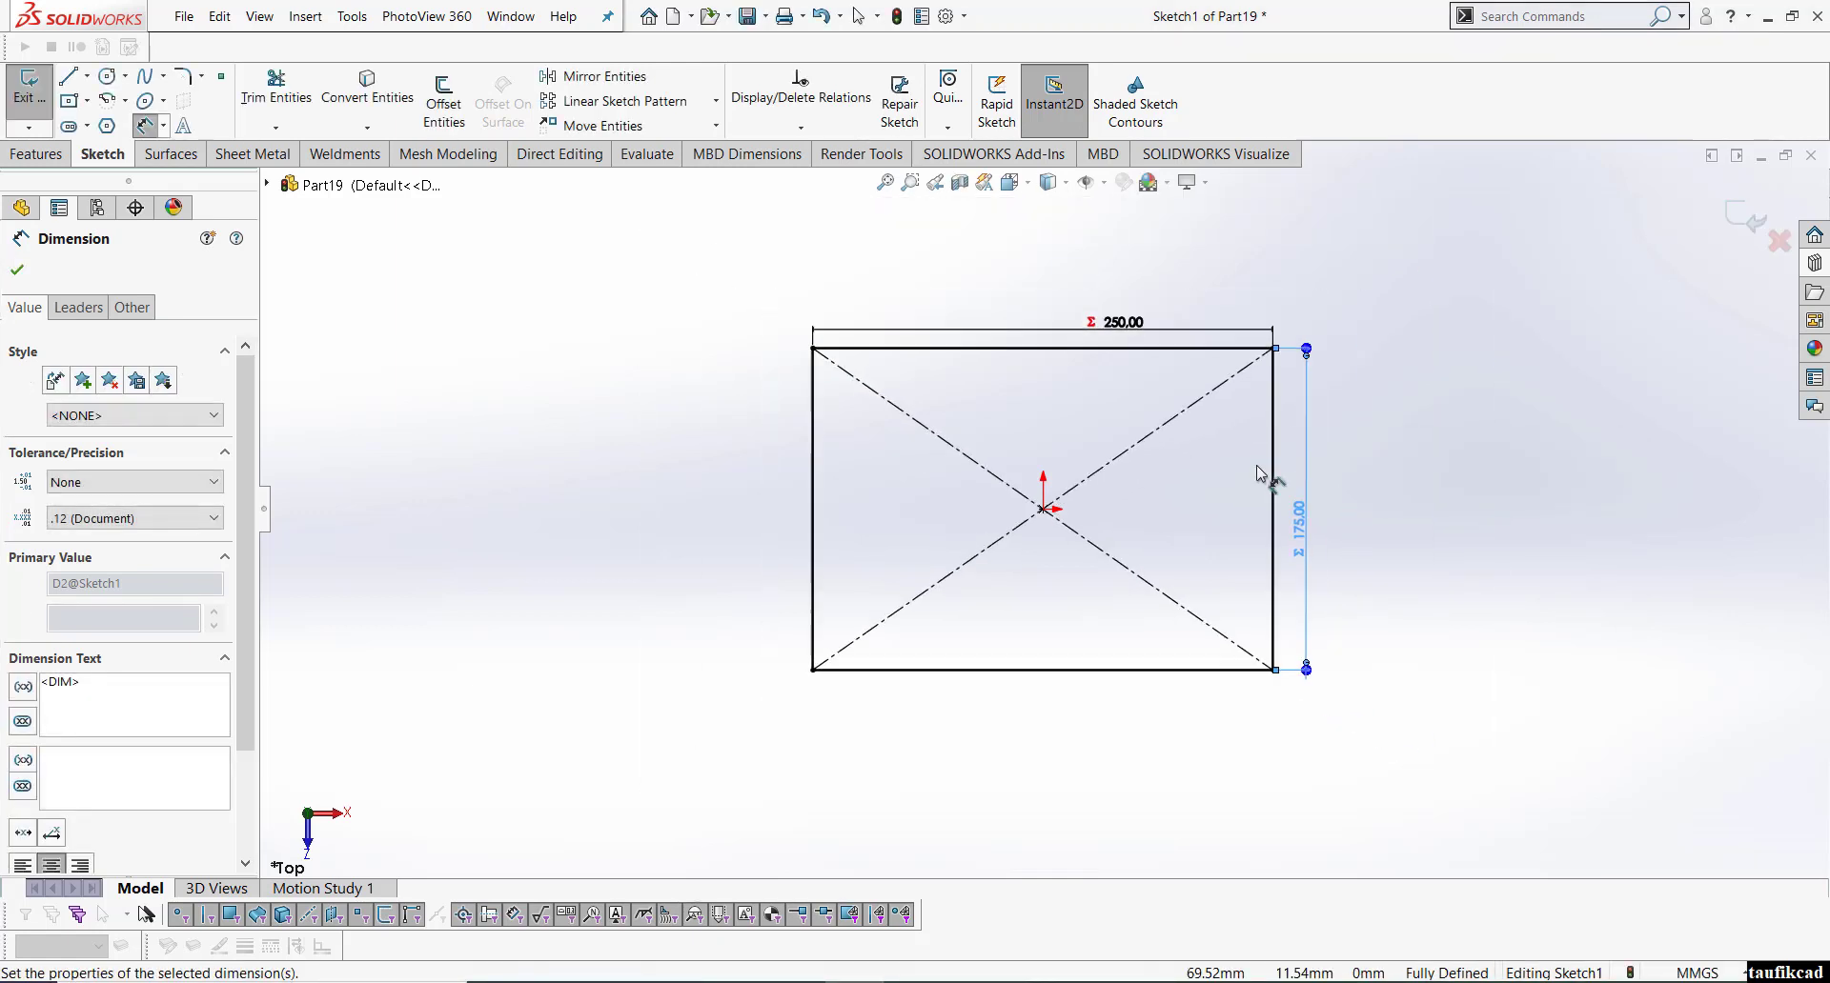
- Extrude the rectangle 20 mm as a boss with the Mid Plane end condition
click(38, 154)
click(39, 103)
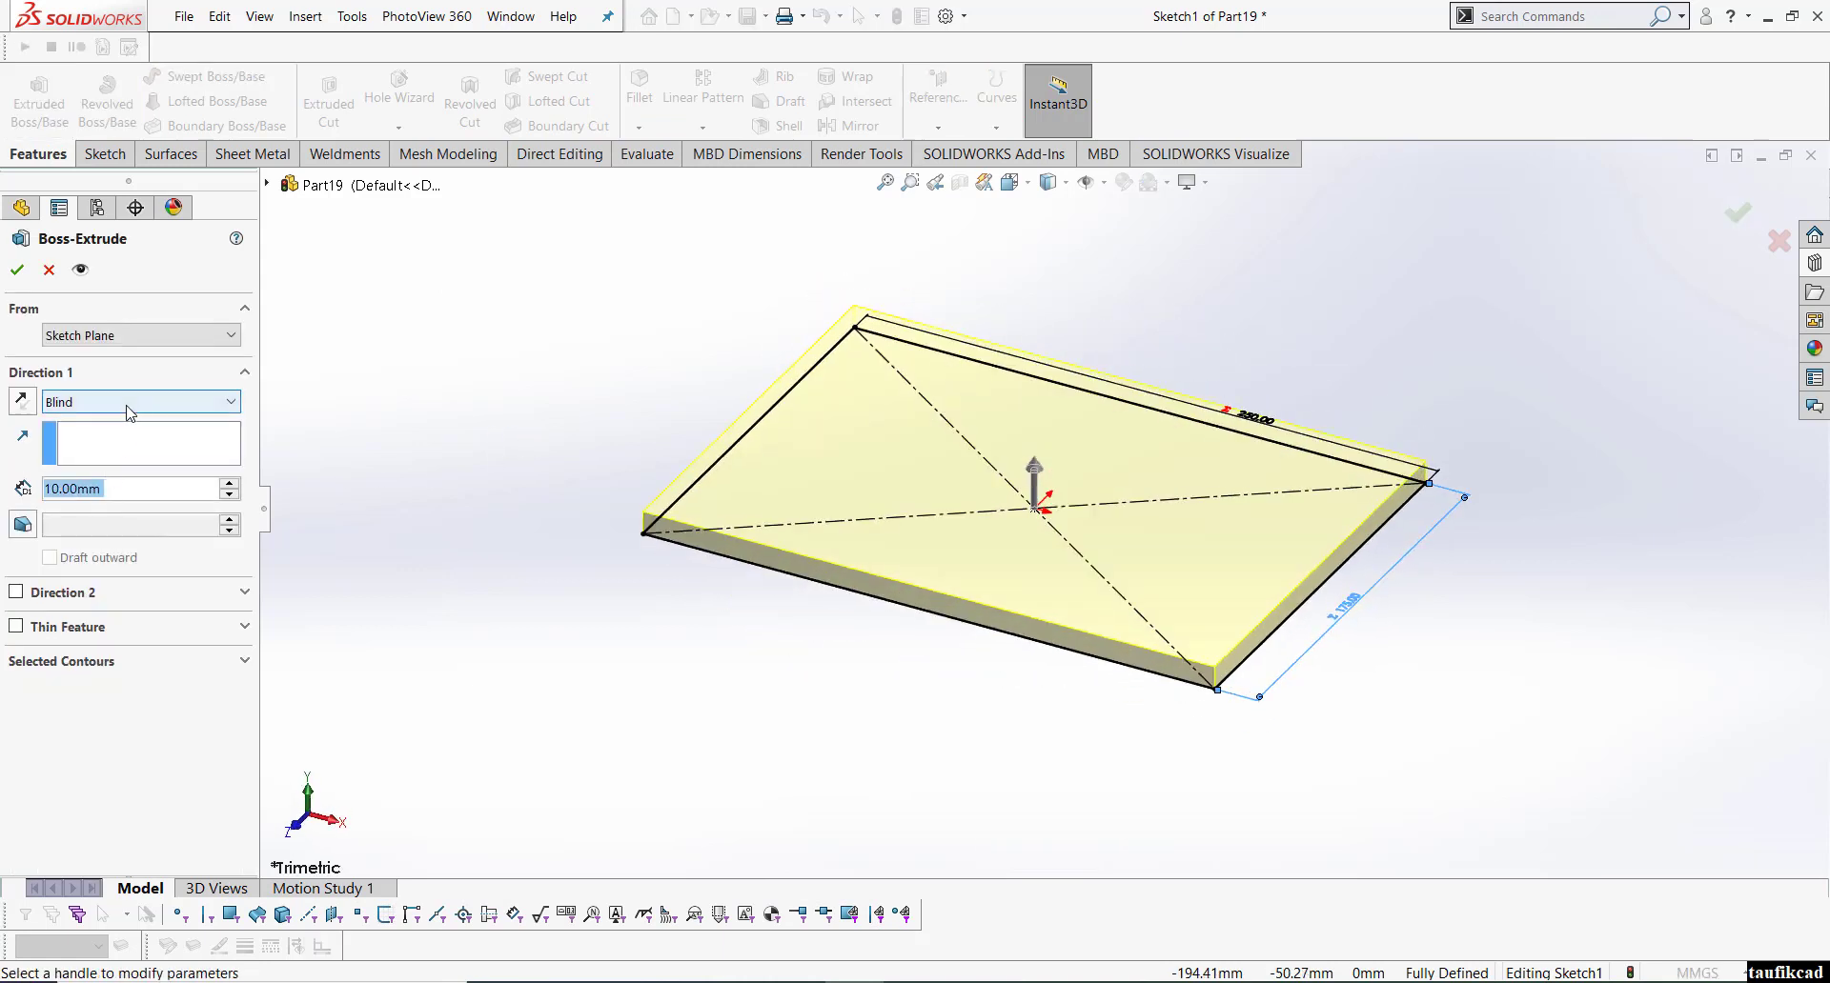
click(228, 483)
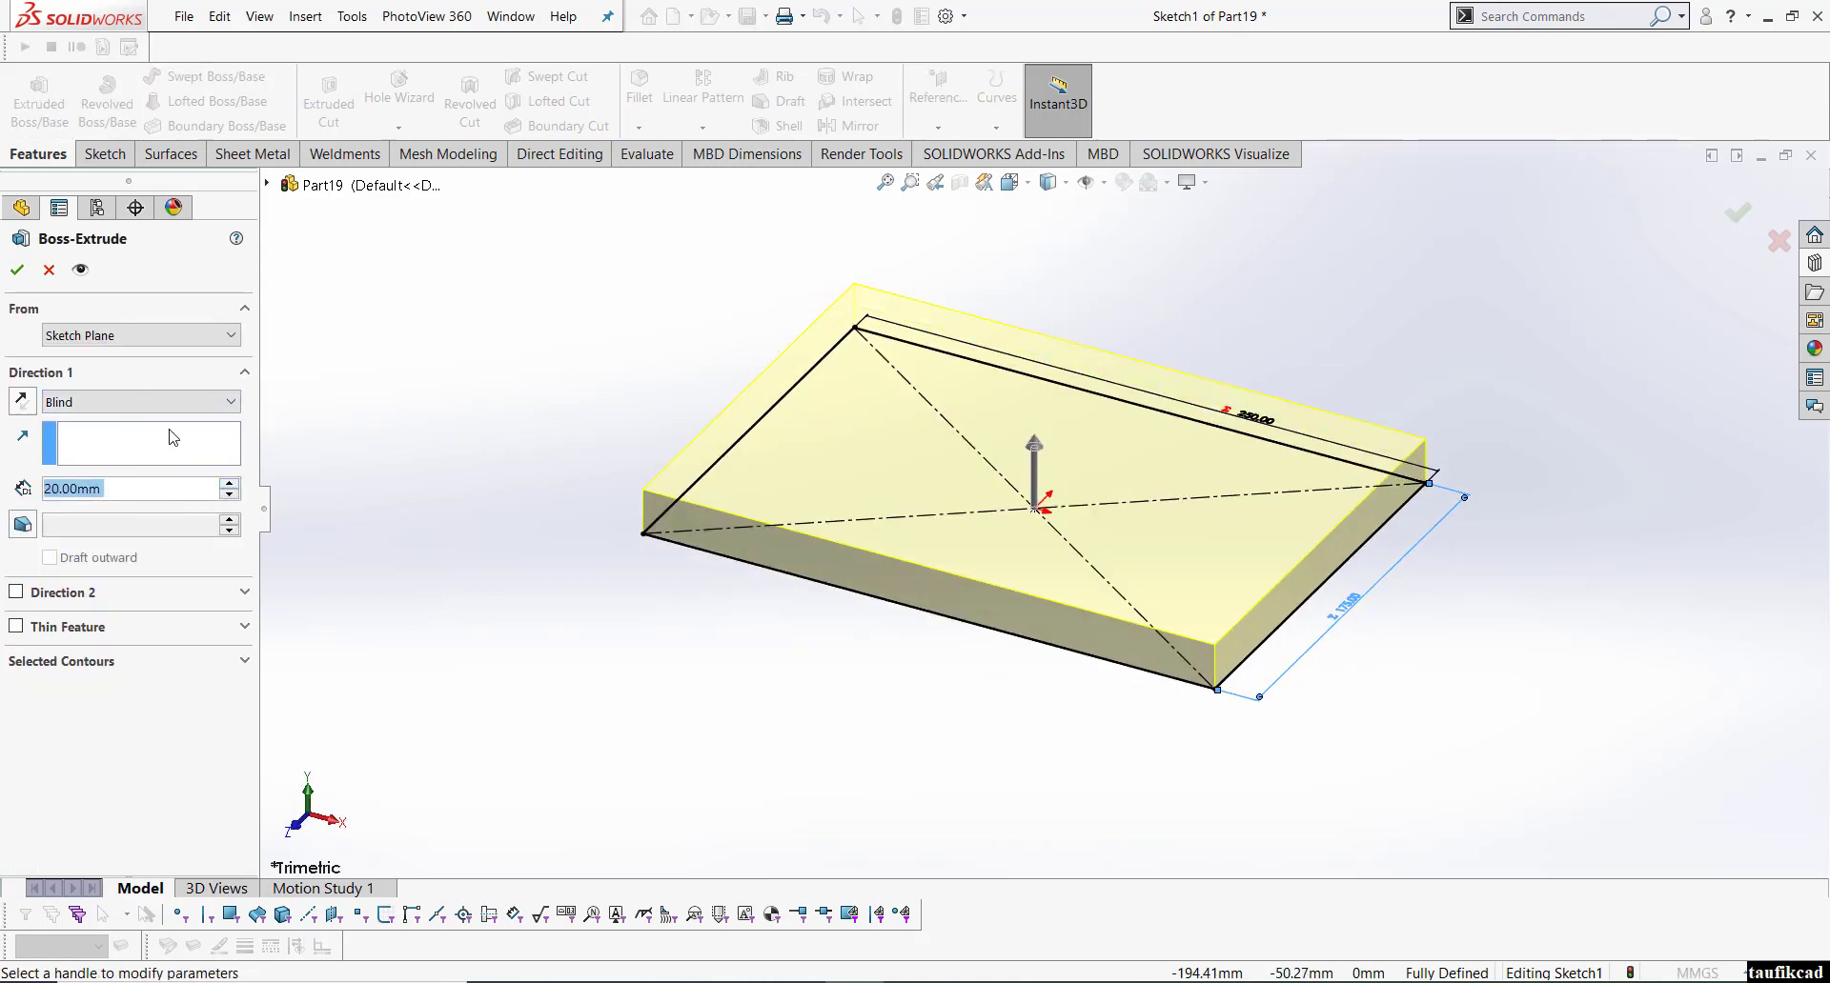
click(133, 401)
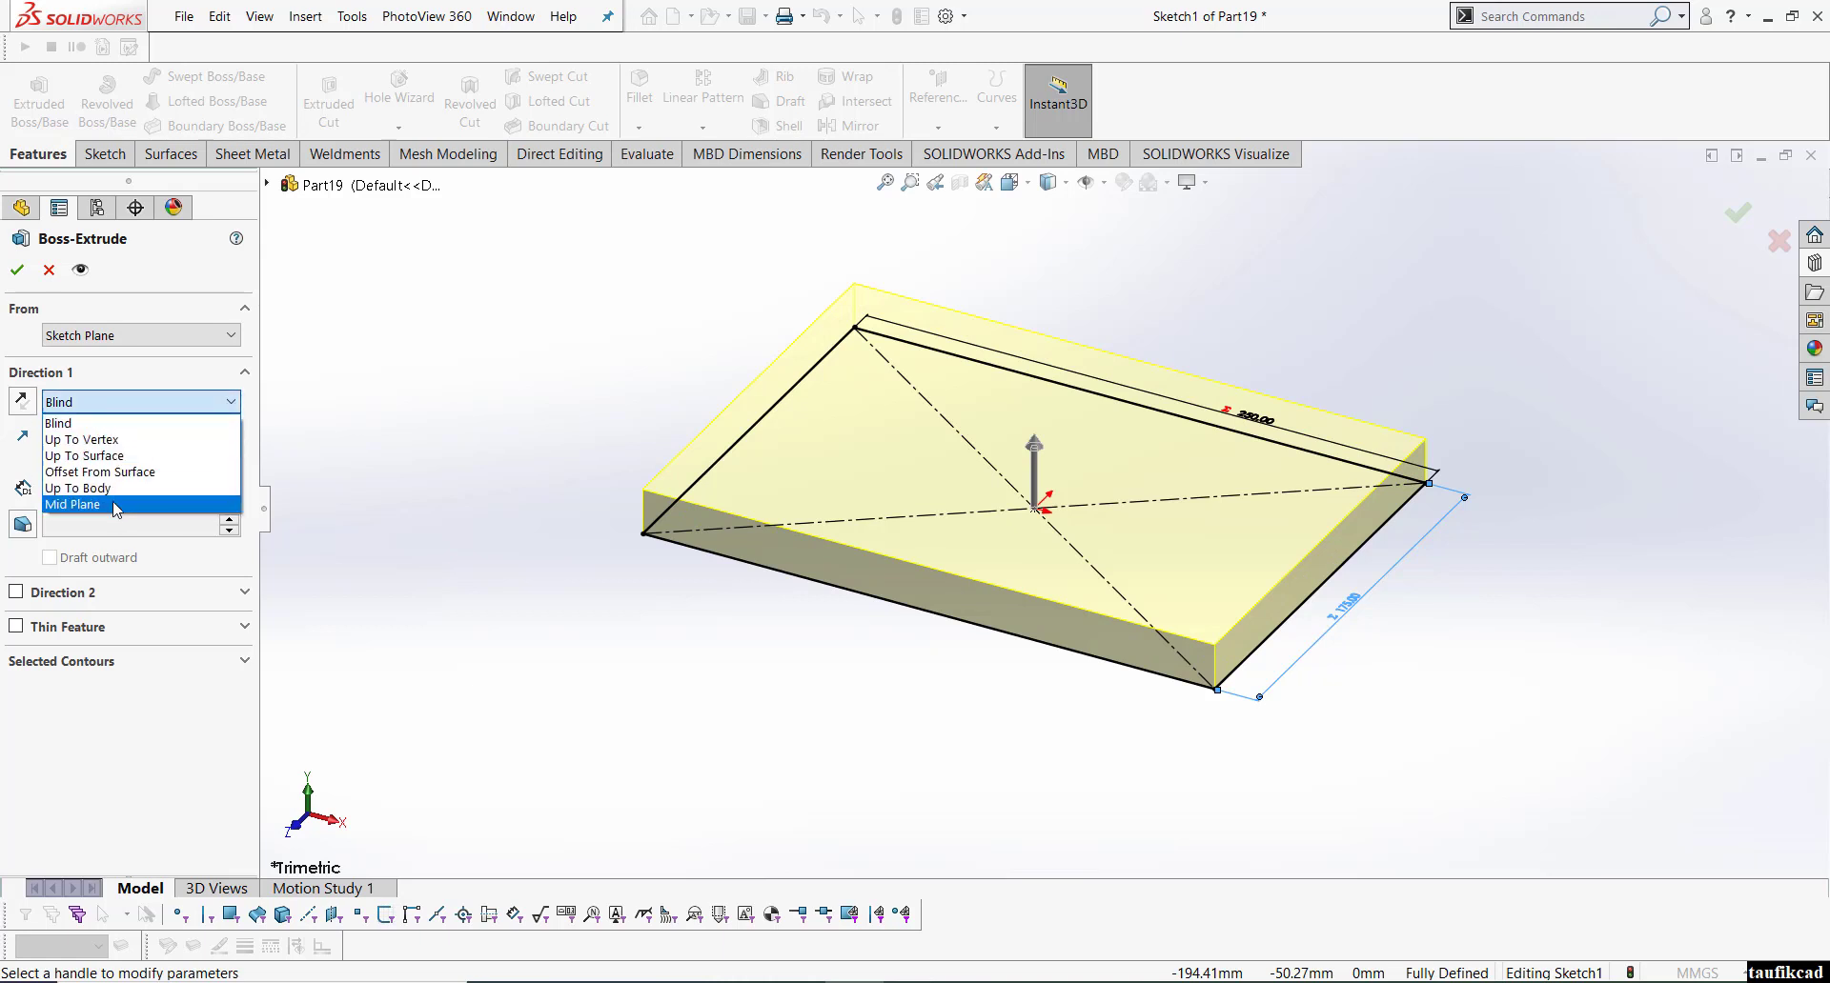
click(113, 505)
click(17, 275)
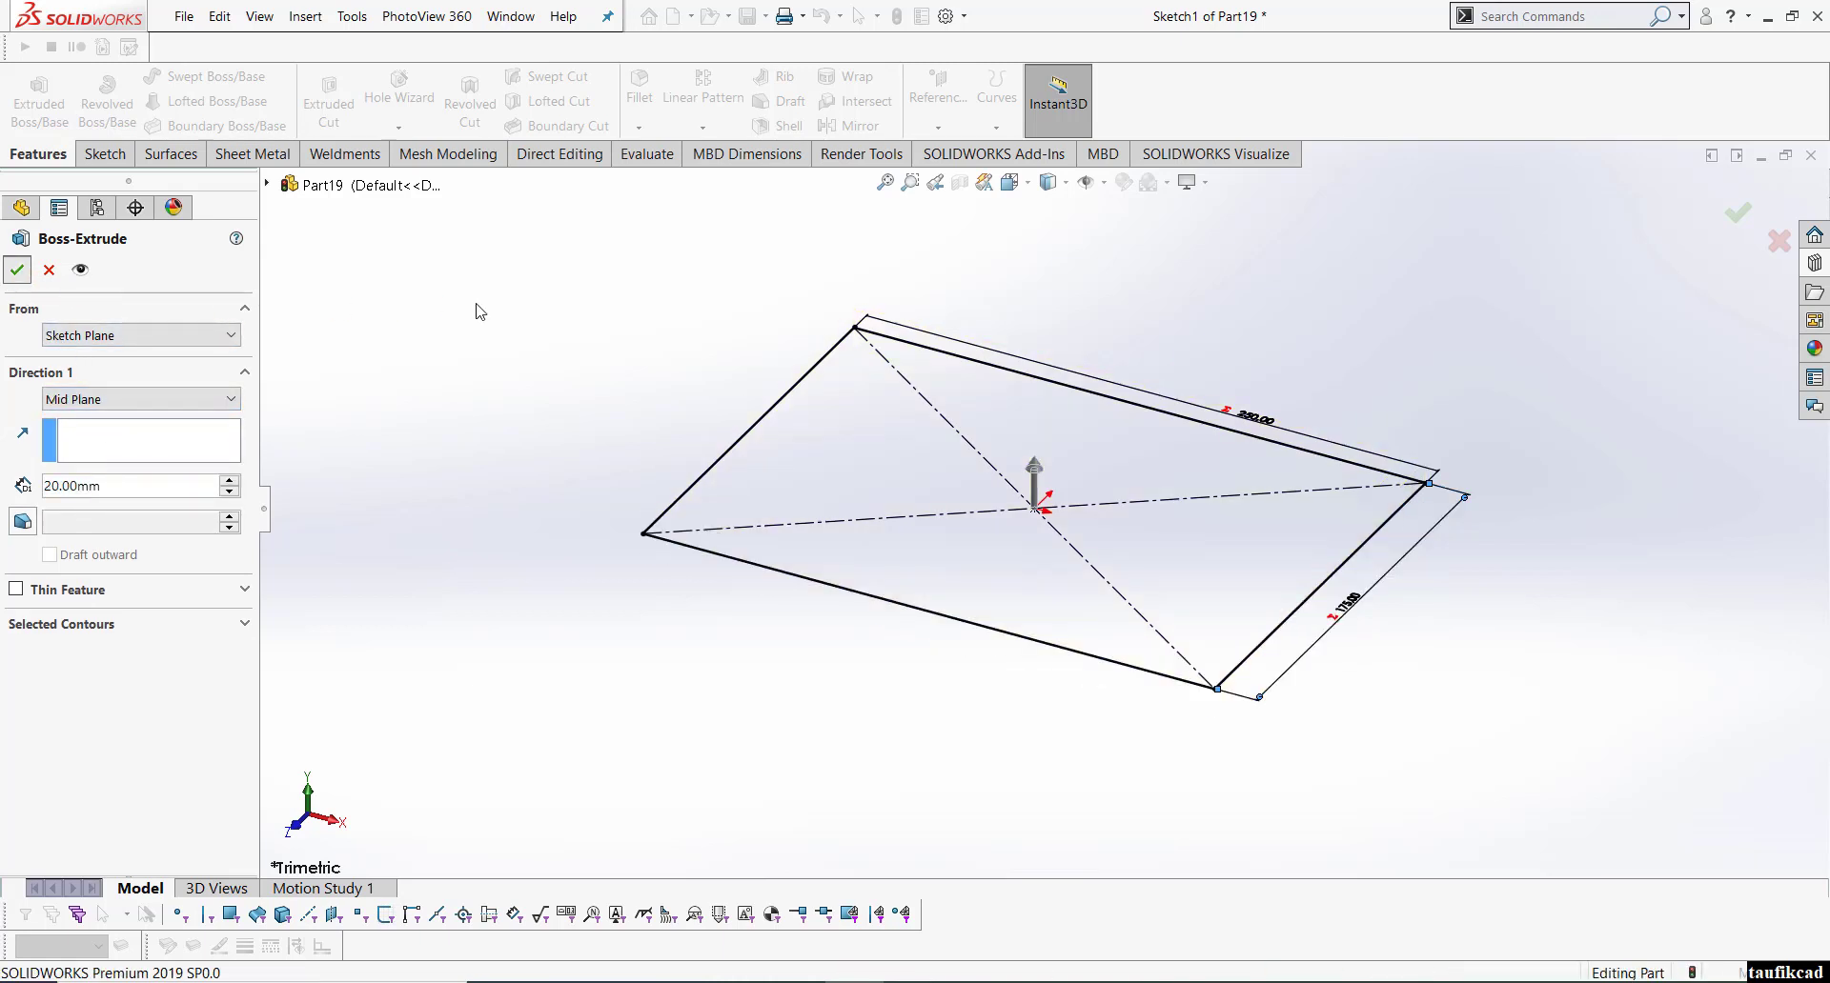
- Start a Hole Wizard hole on the plate and set its drill size to Ø18.0
click(856, 407)
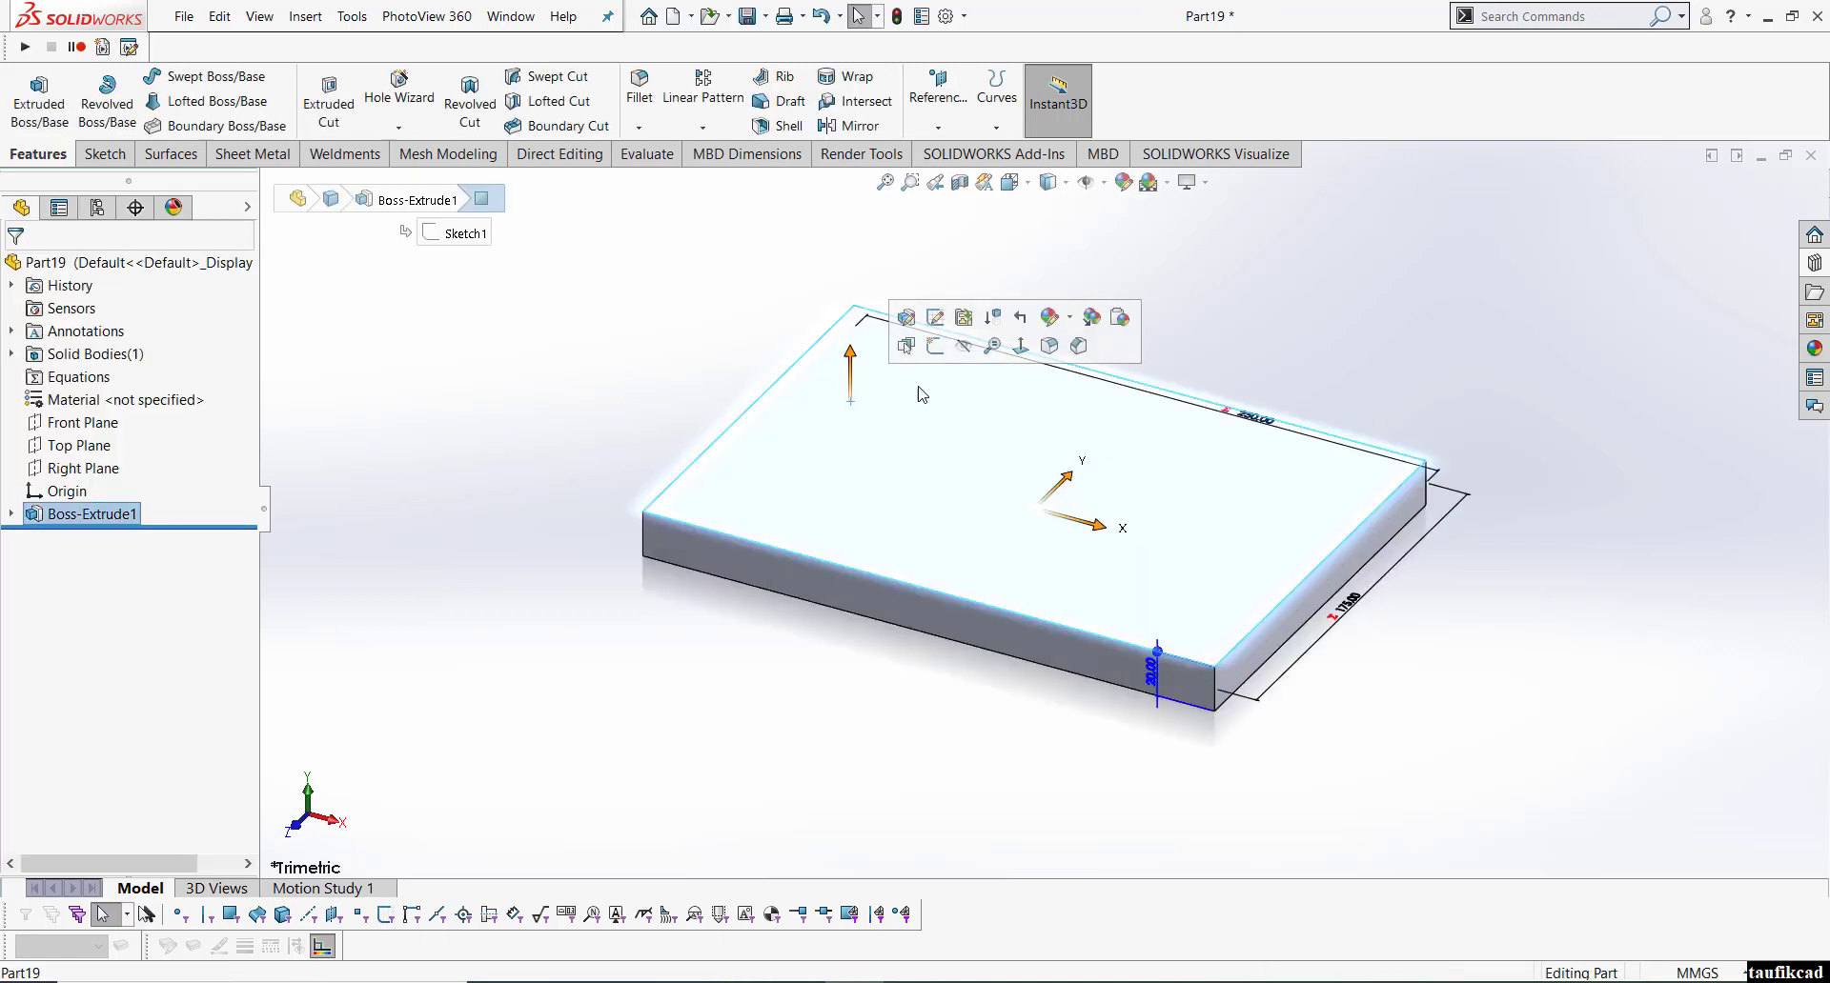
click(652, 274)
click(408, 112)
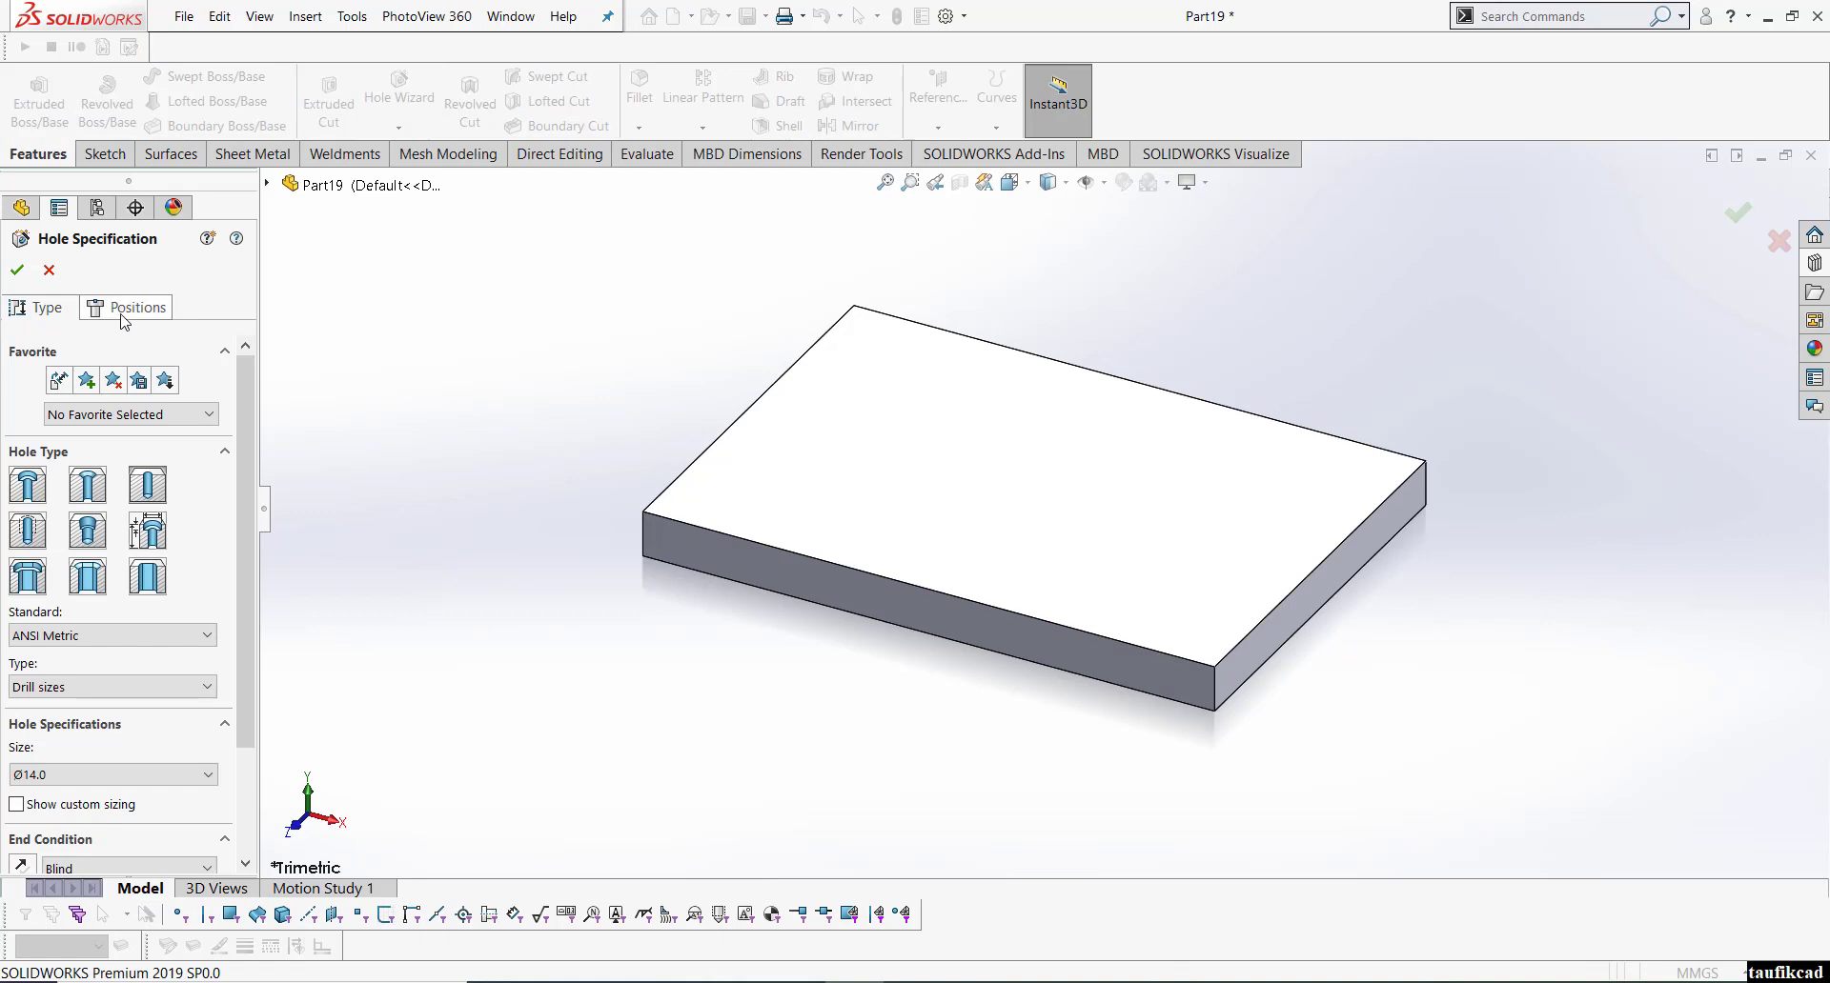
click(208, 774)
scroll(114, 932, down, 2)
scroll(114, 932, down, 2)
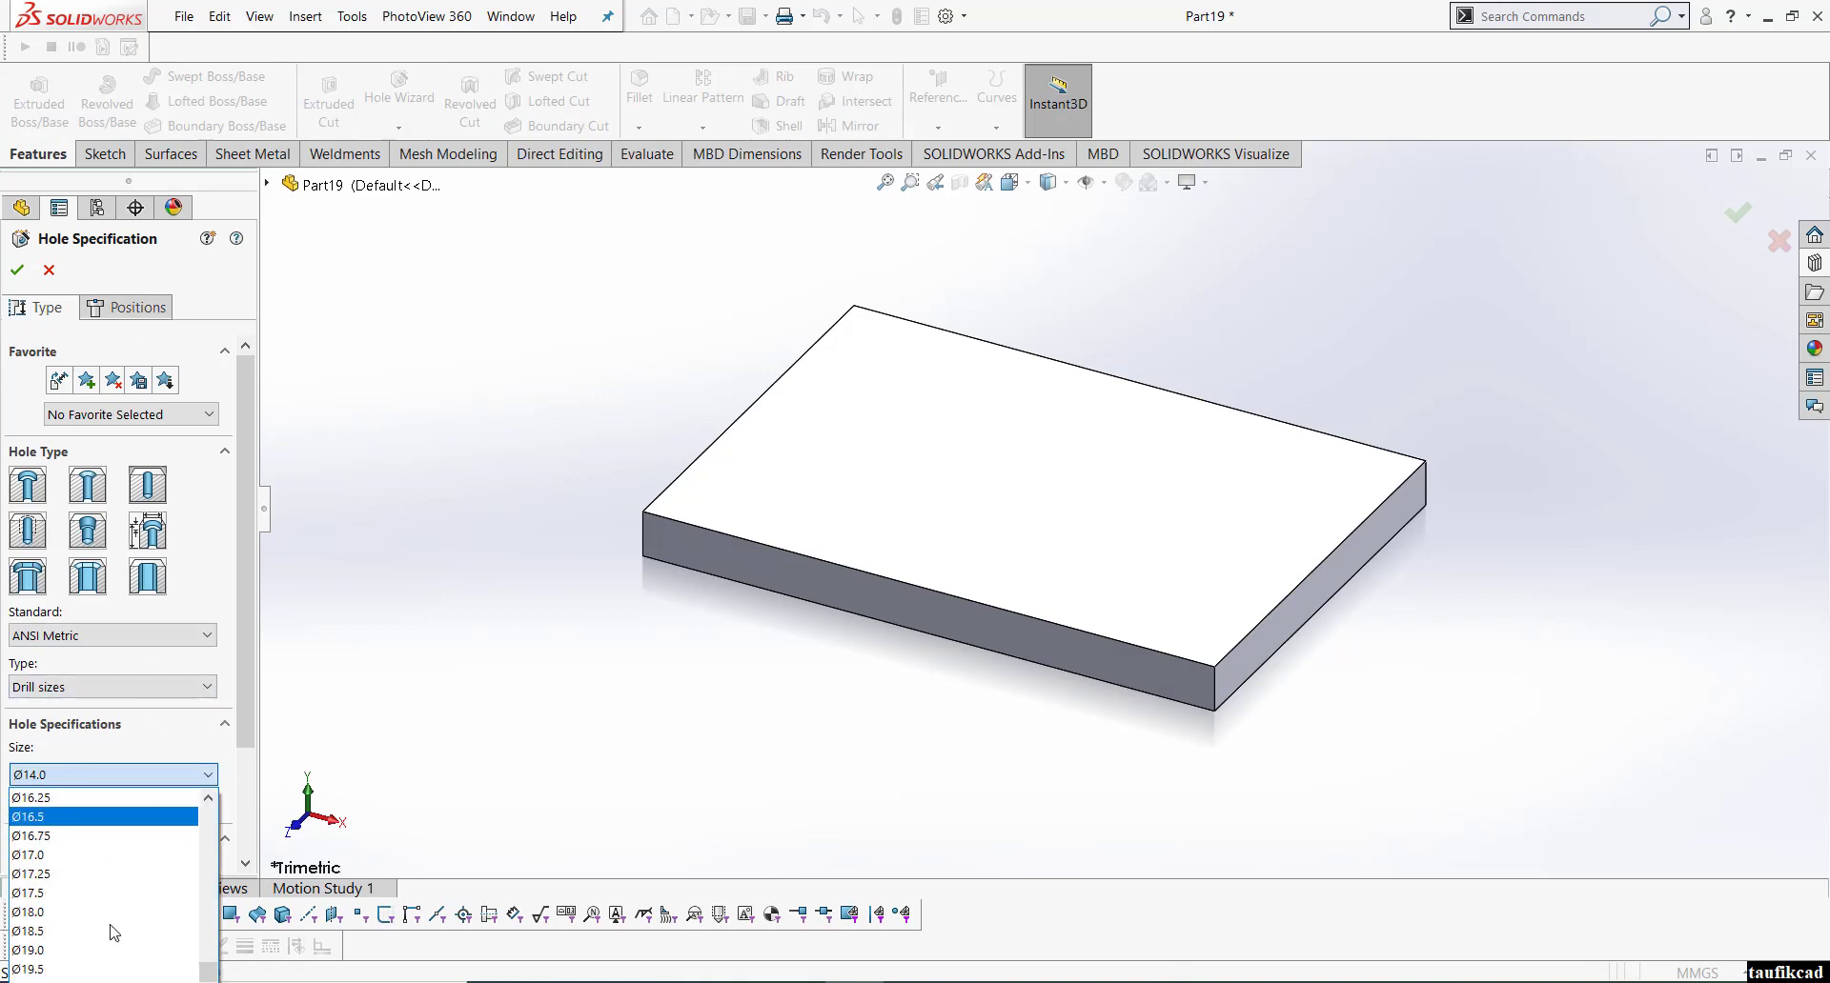
click(106, 913)
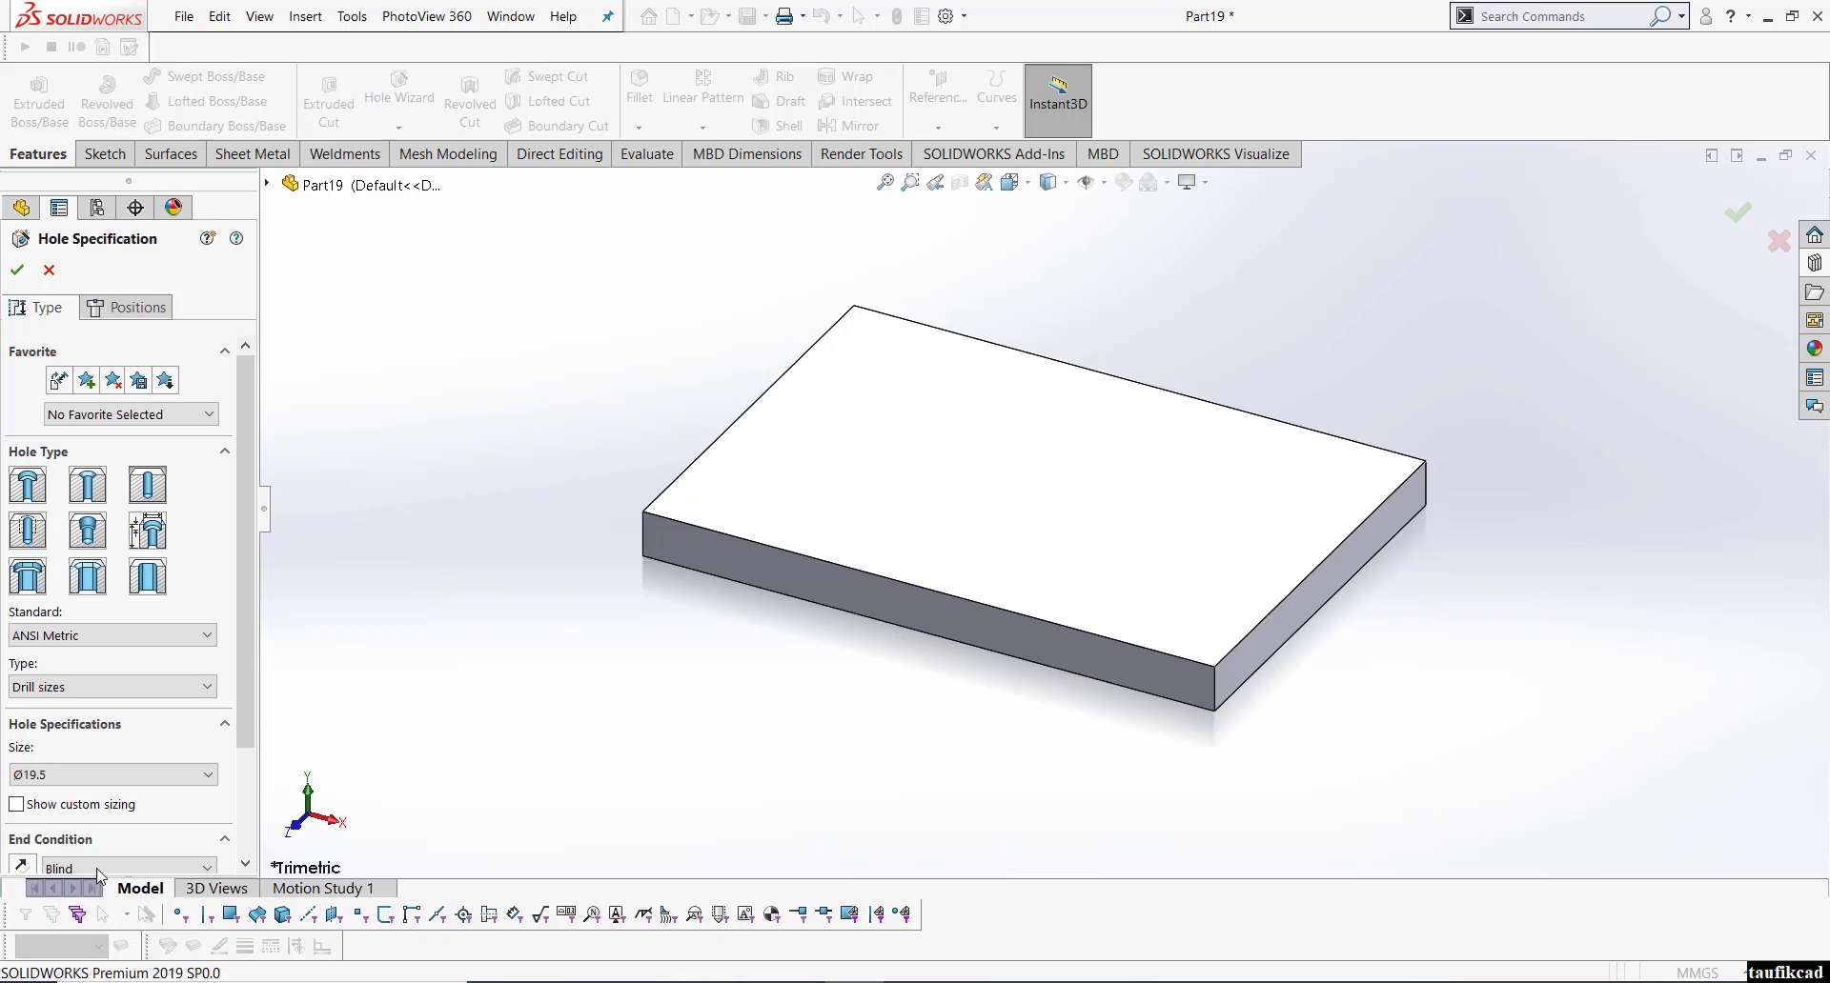
click(202, 775)
scroll(141, 915, up, 2)
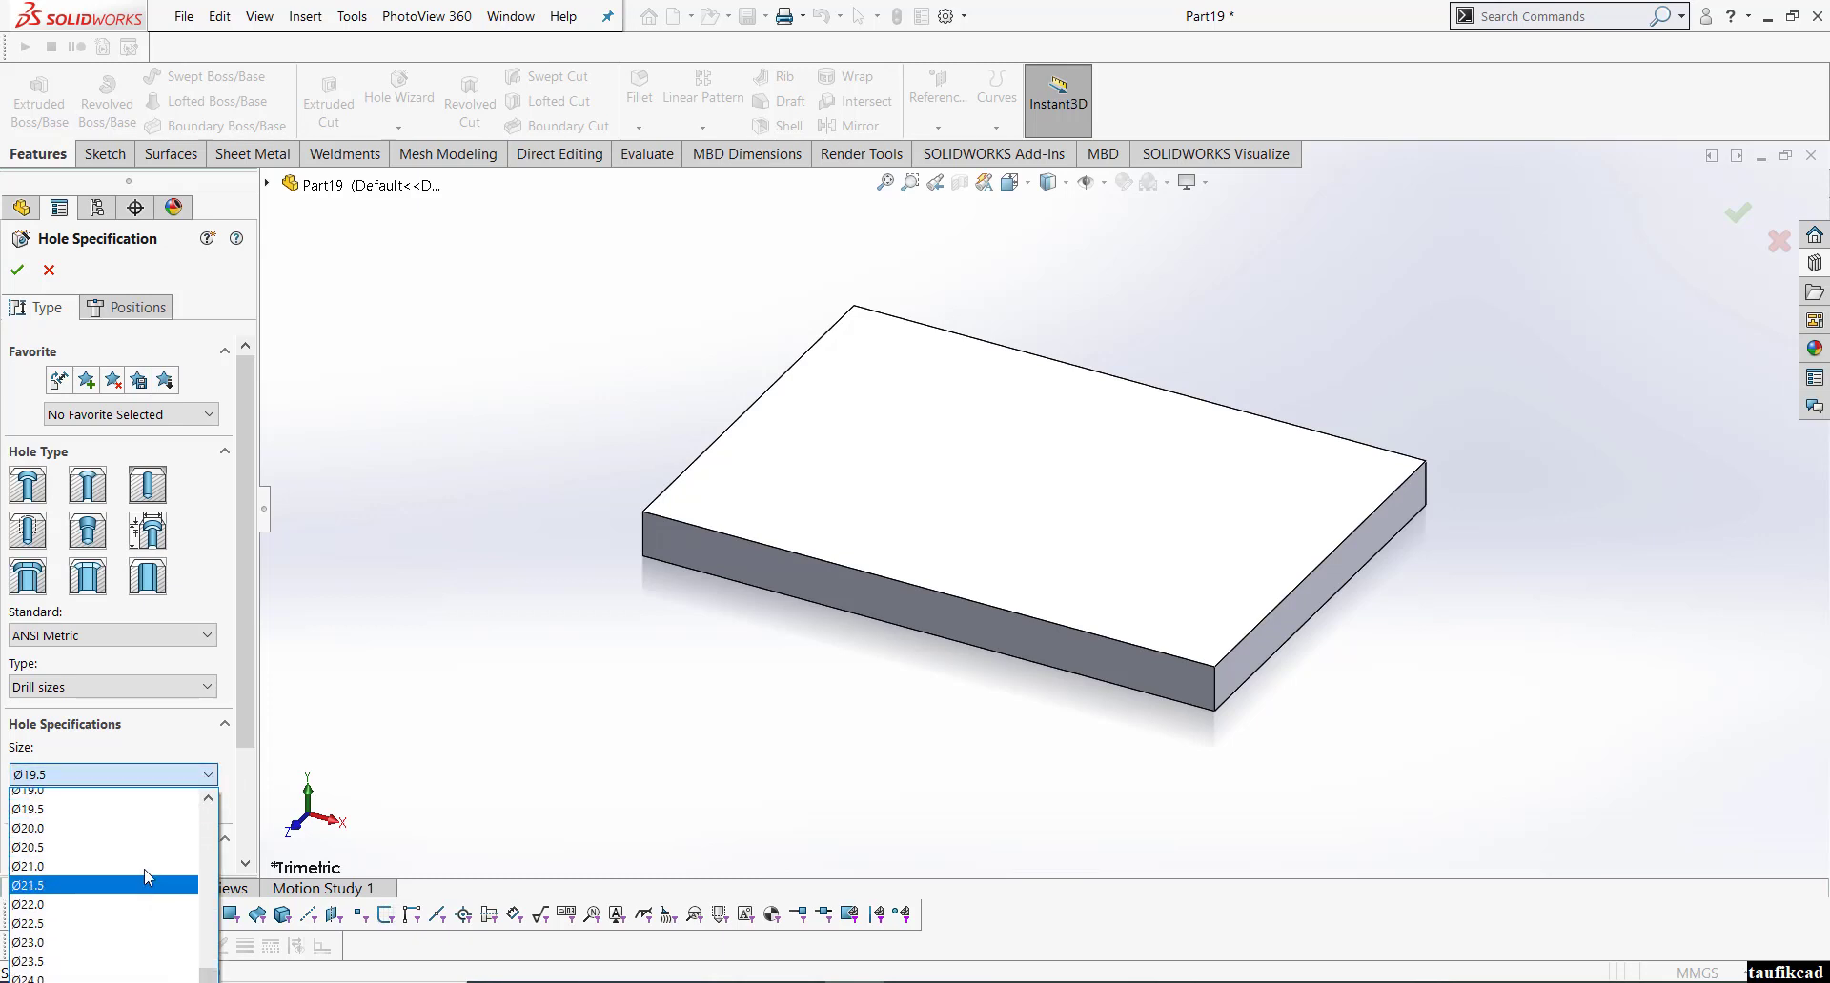
click(101, 855)
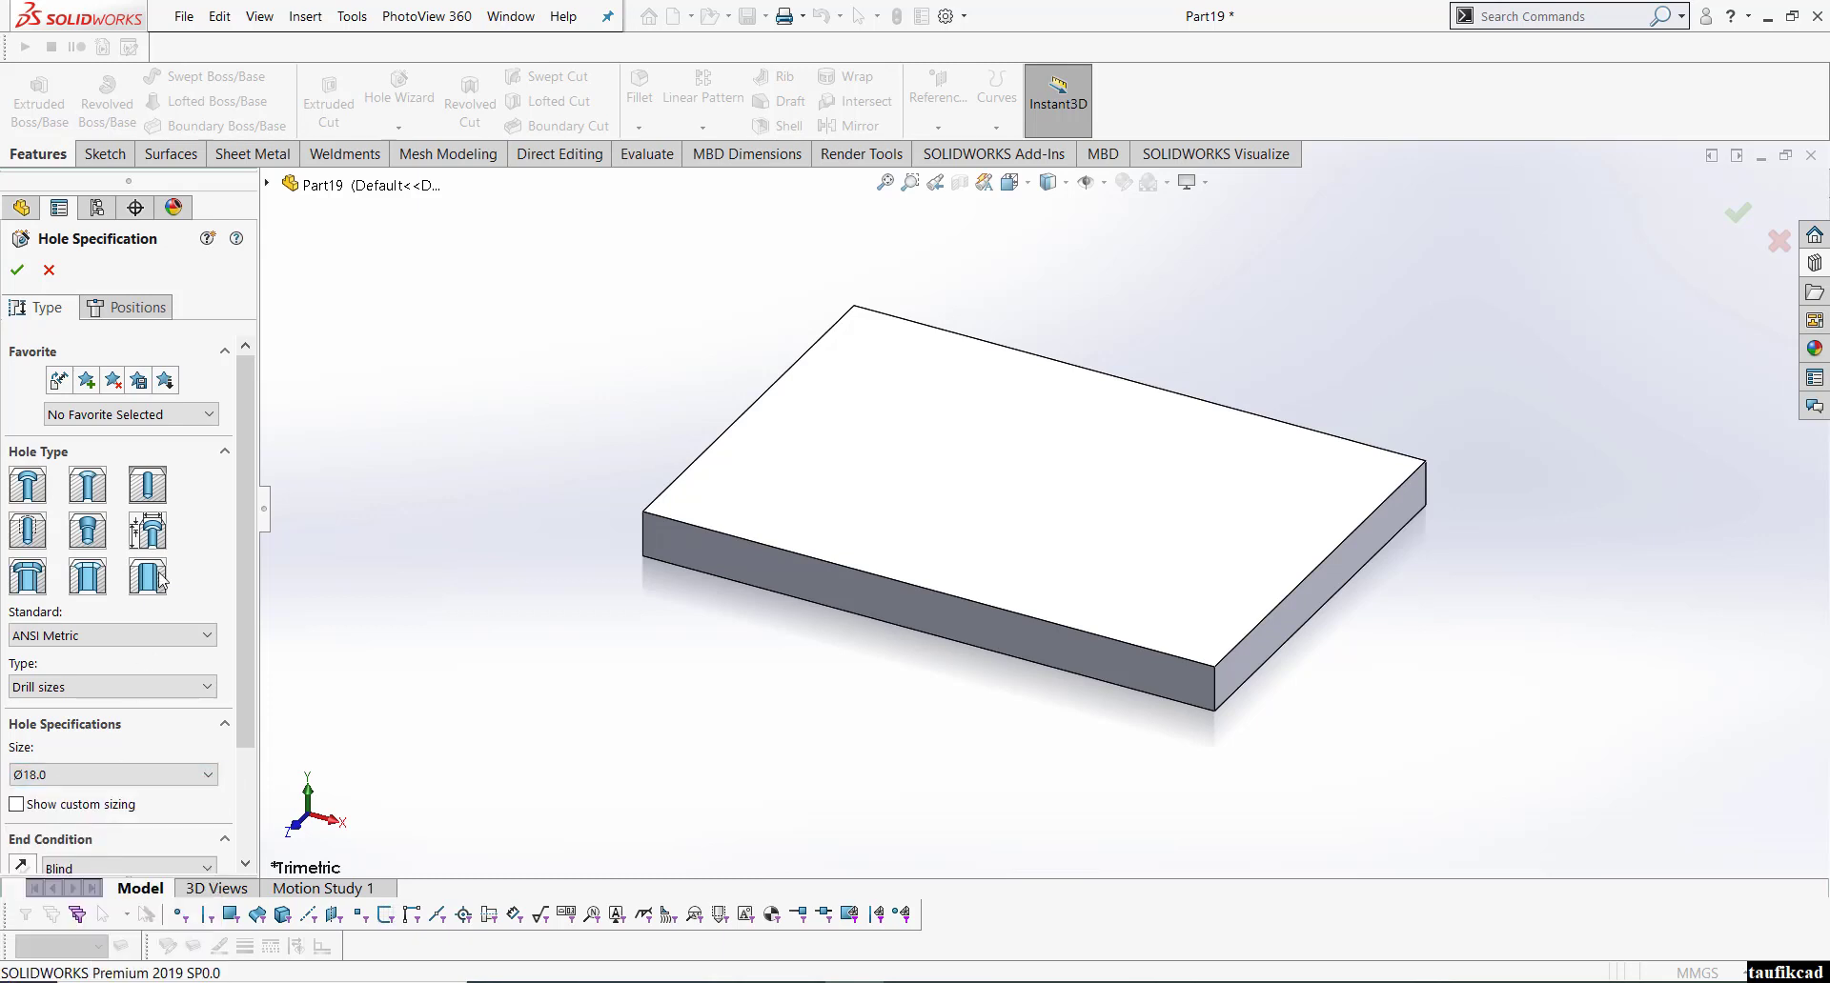
- Position four holes in a 3D sketch on the plate's upper face, one near each corner
click(133, 308)
click(114, 514)
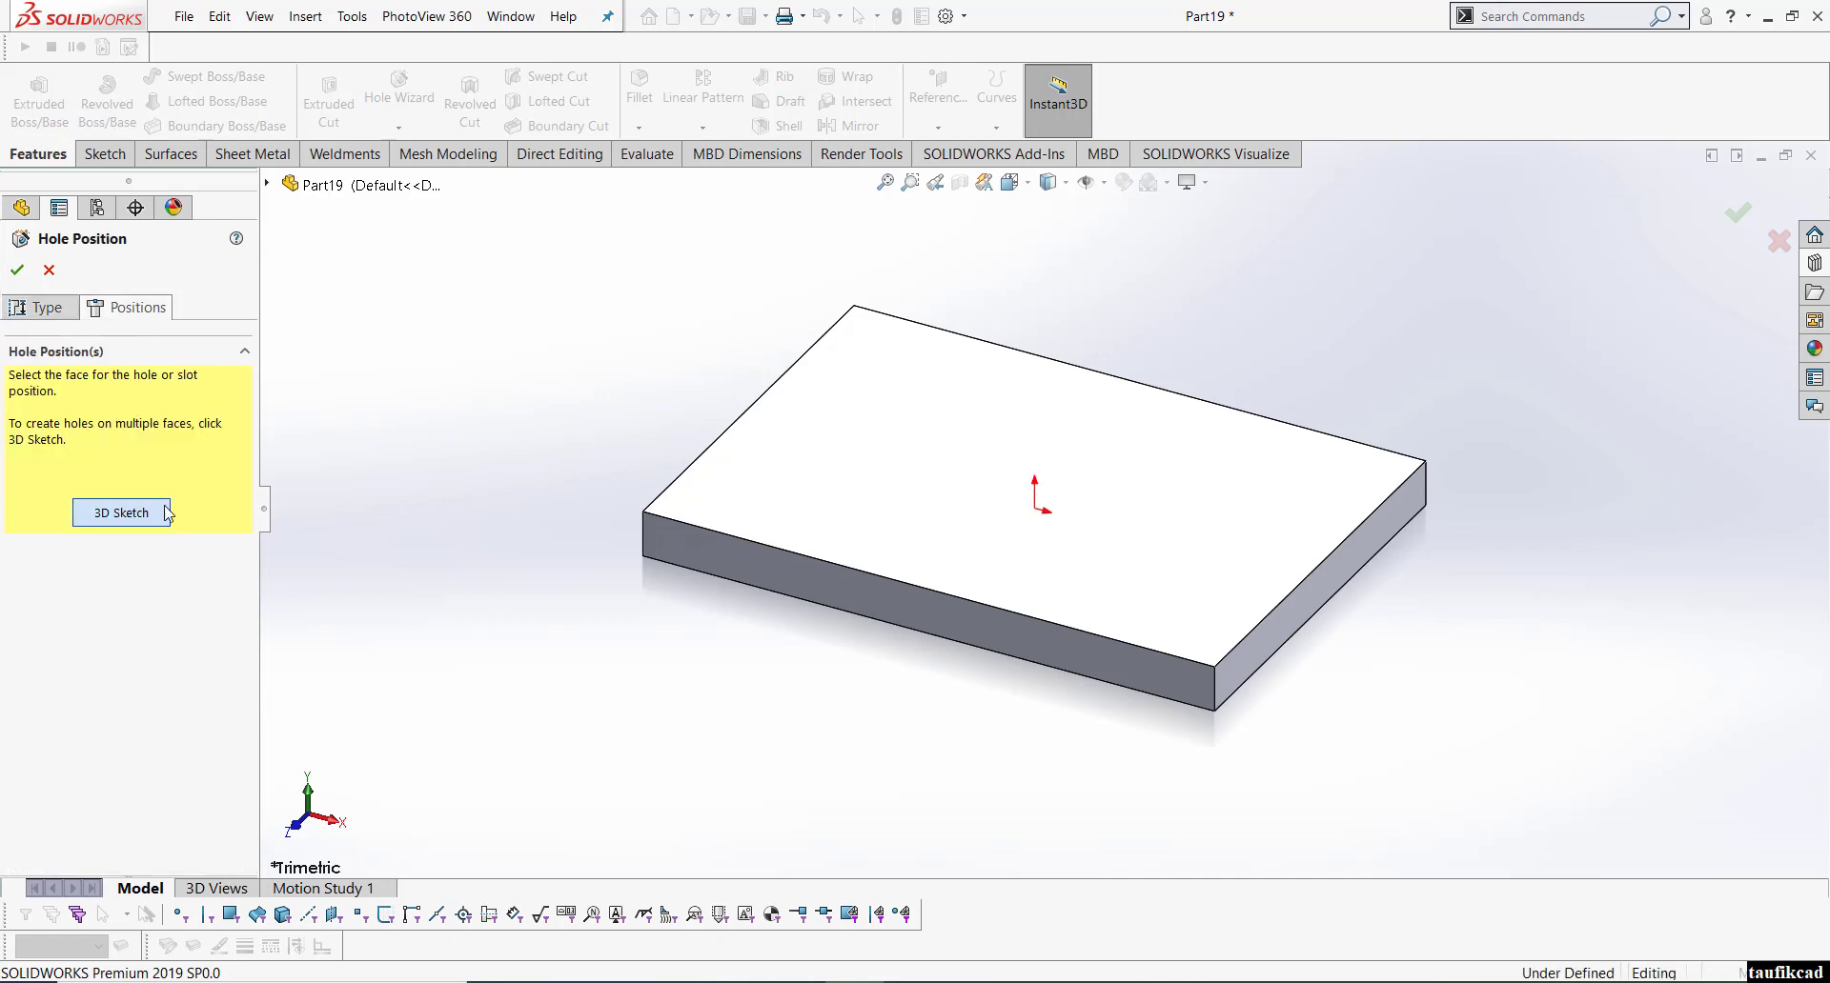
click(870, 337)
click(738, 496)
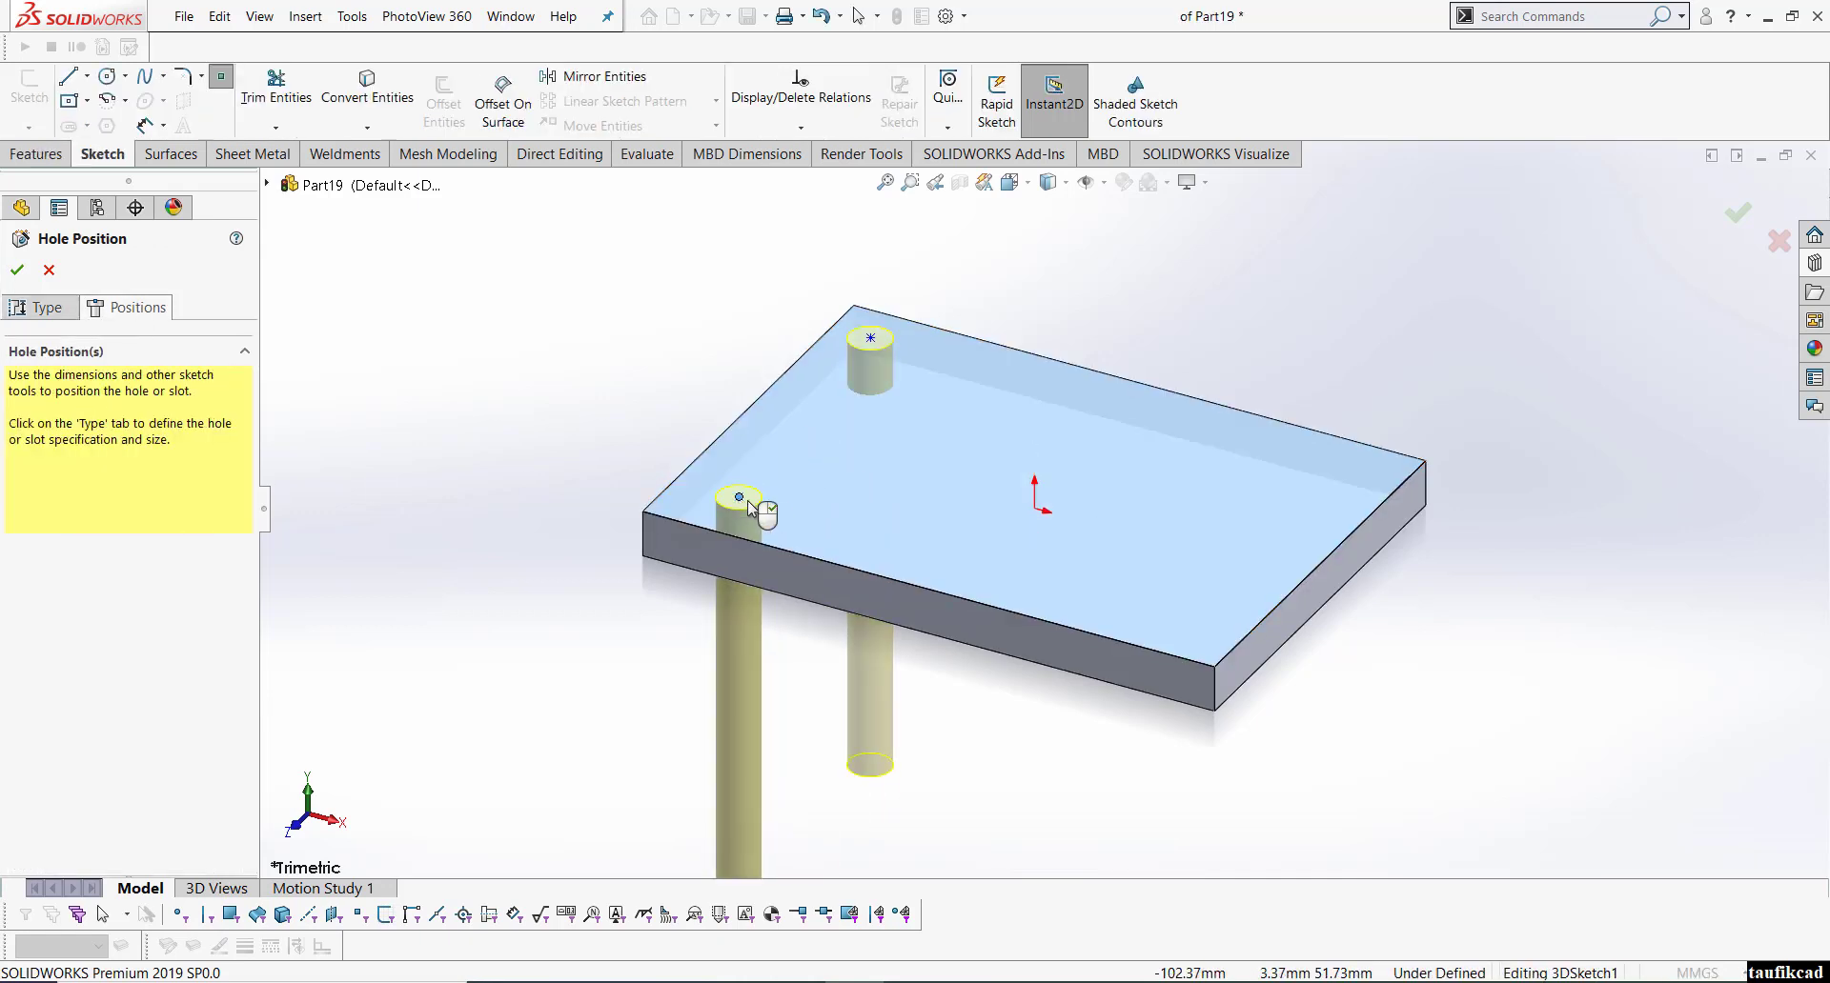
click(1187, 622)
click(1347, 481)
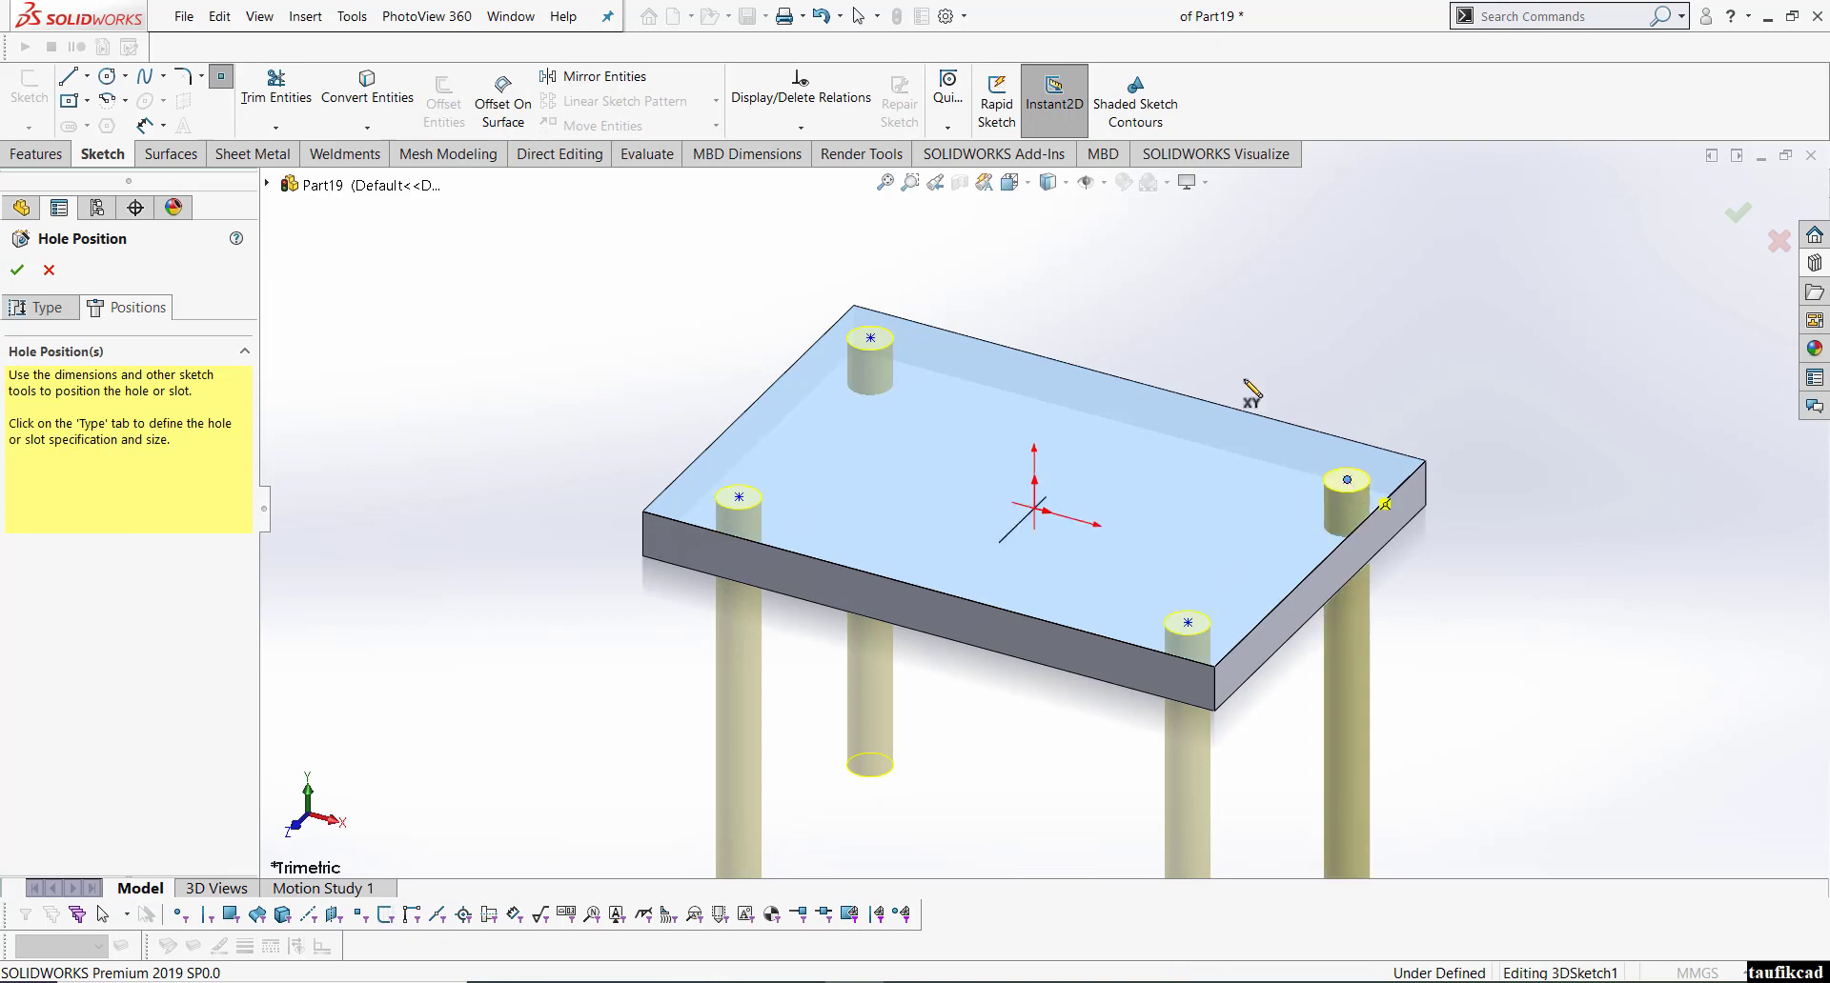
right_click(1236, 329)
click(1248, 332)
- In the Top view, add Along Z relations to the left pair and the right pair of hole points
click(1012, 189)
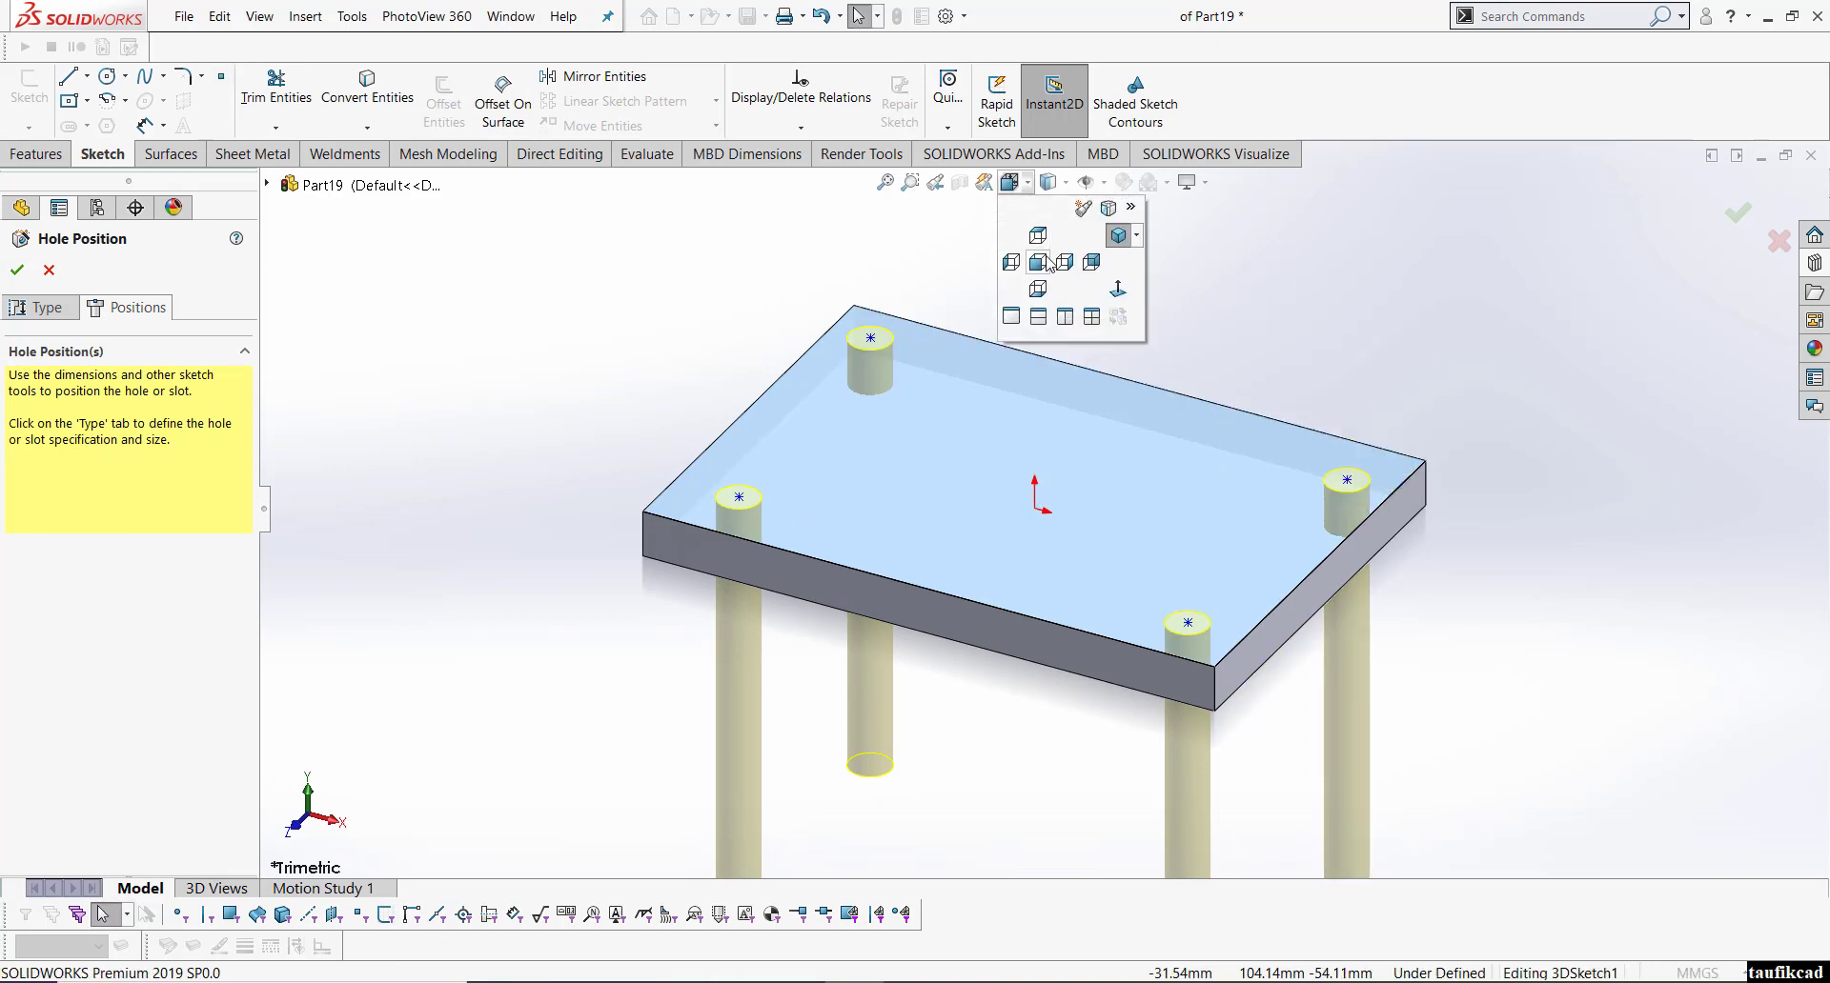
click(1111, 286)
click(1044, 188)
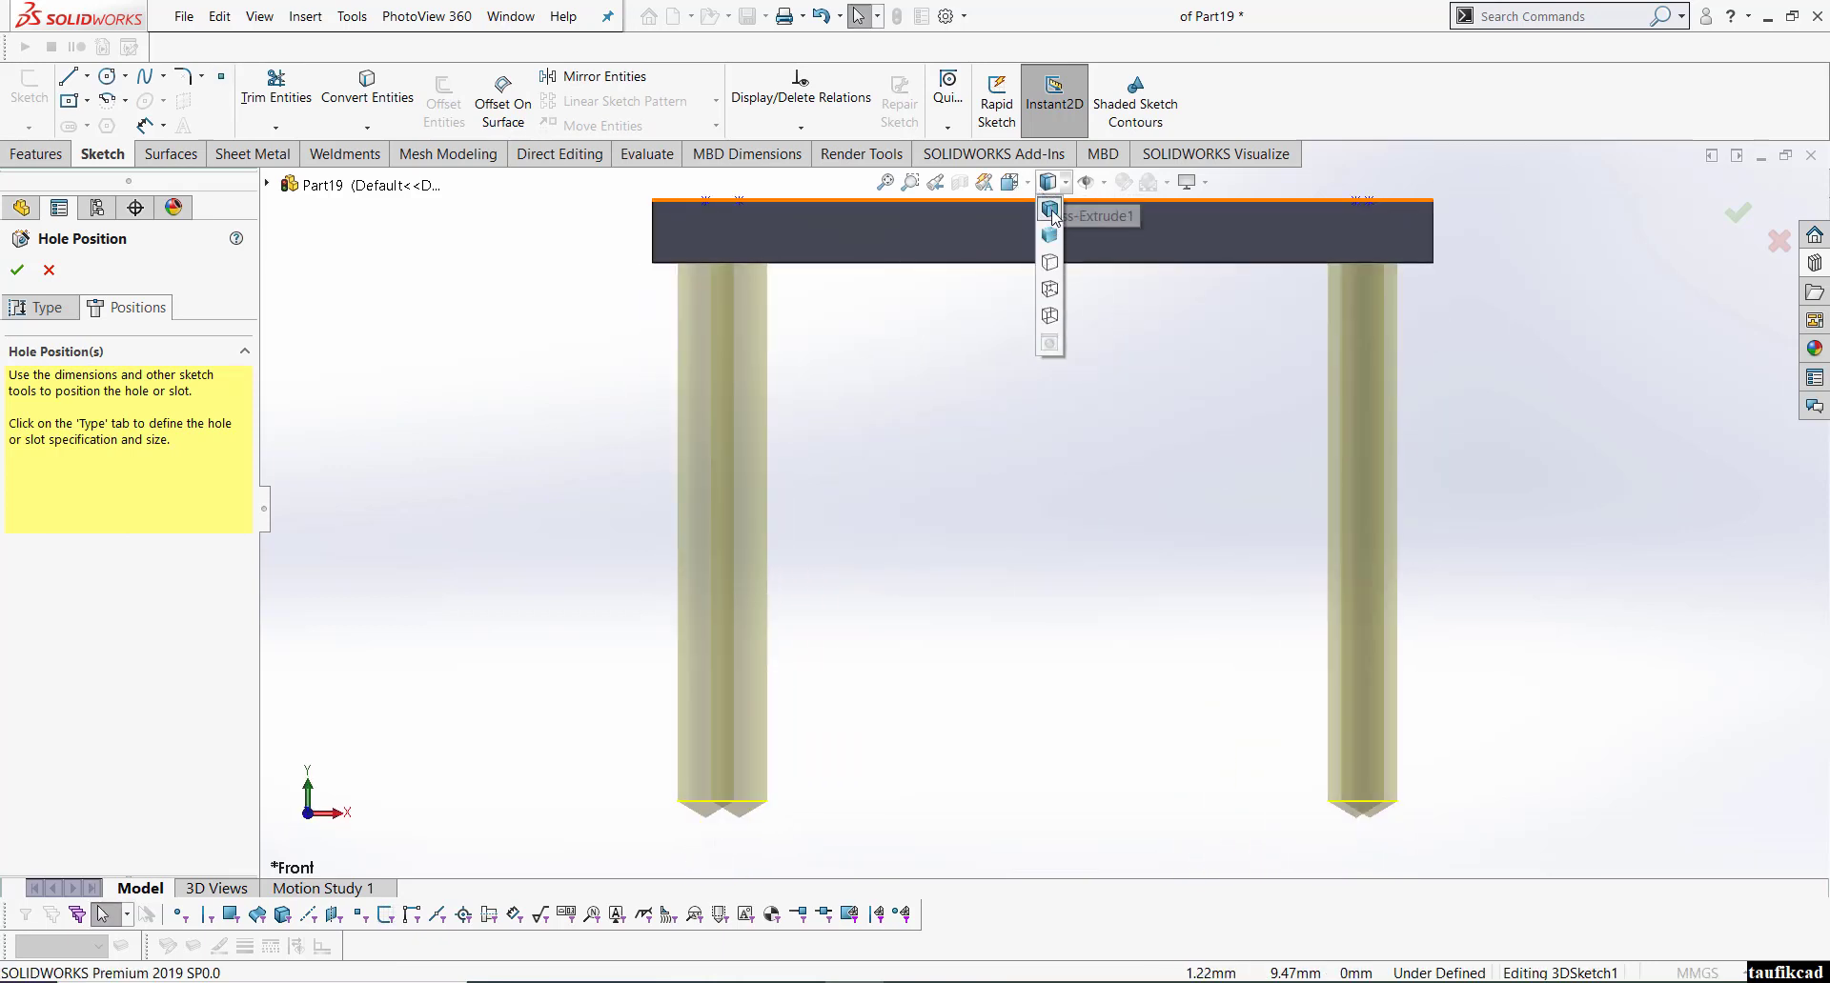
click(1051, 212)
click(1014, 187)
click(1037, 234)
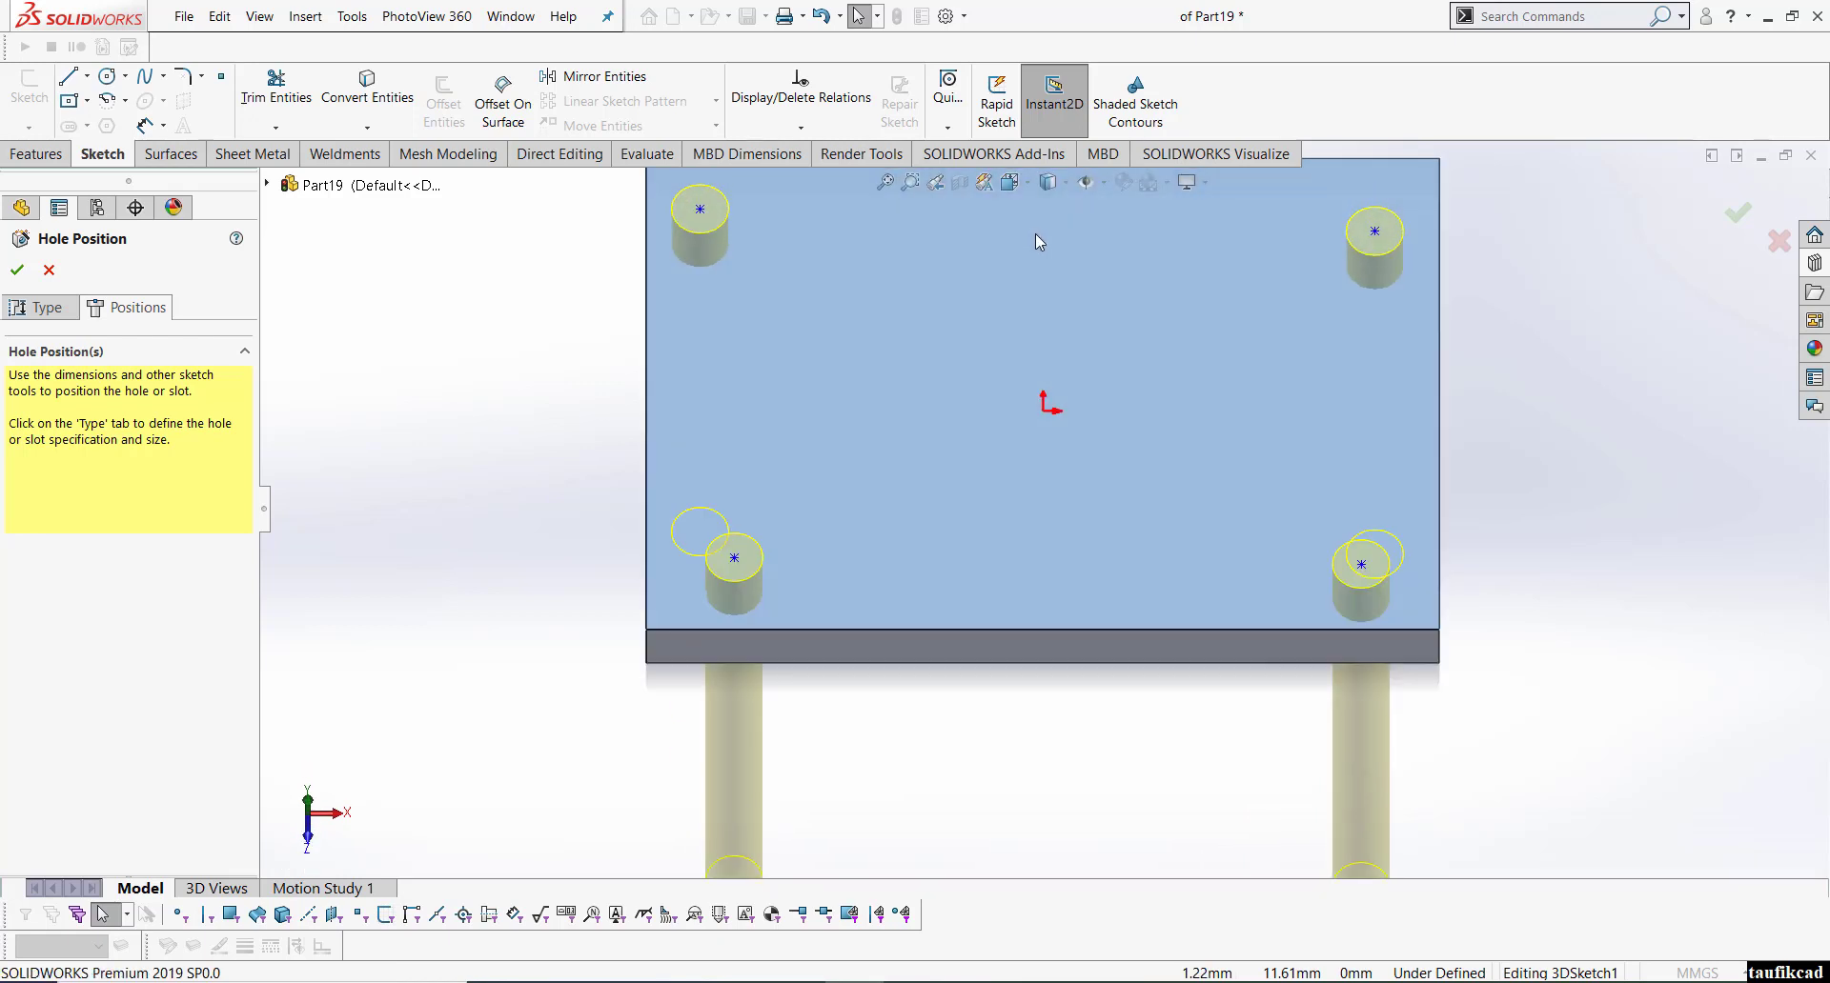
drag(808, 822, 875, 800)
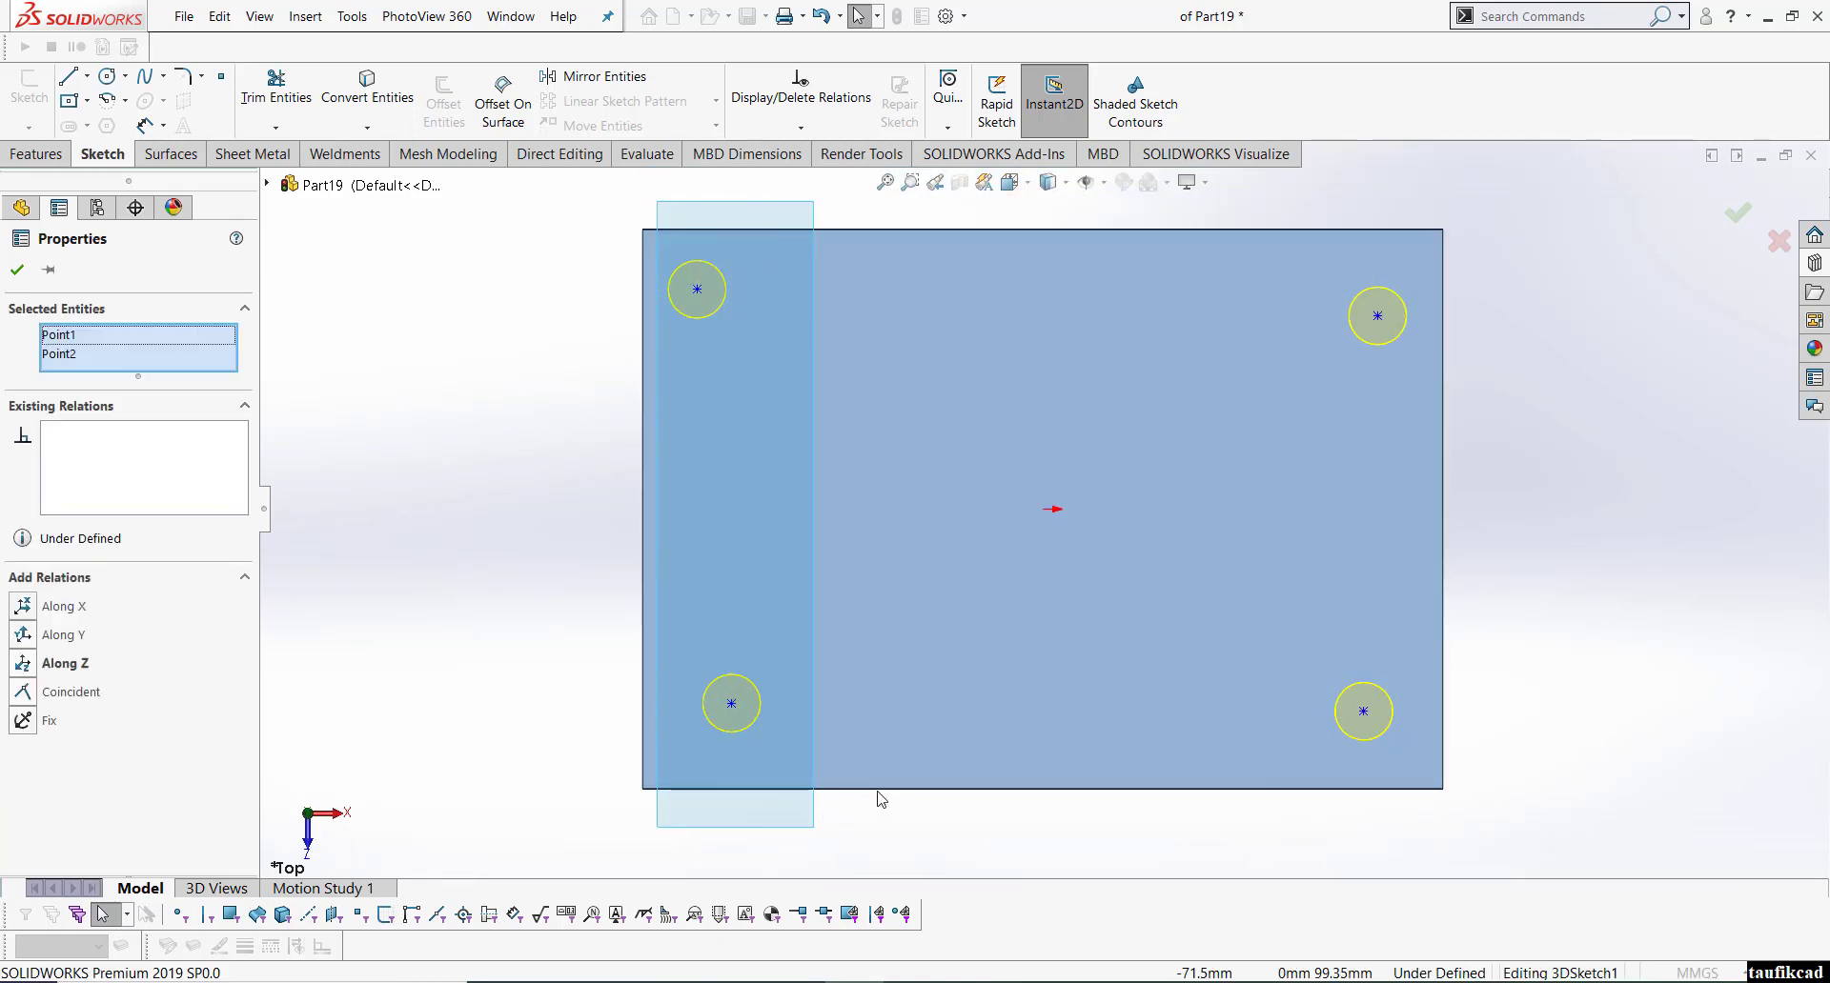
click(66, 664)
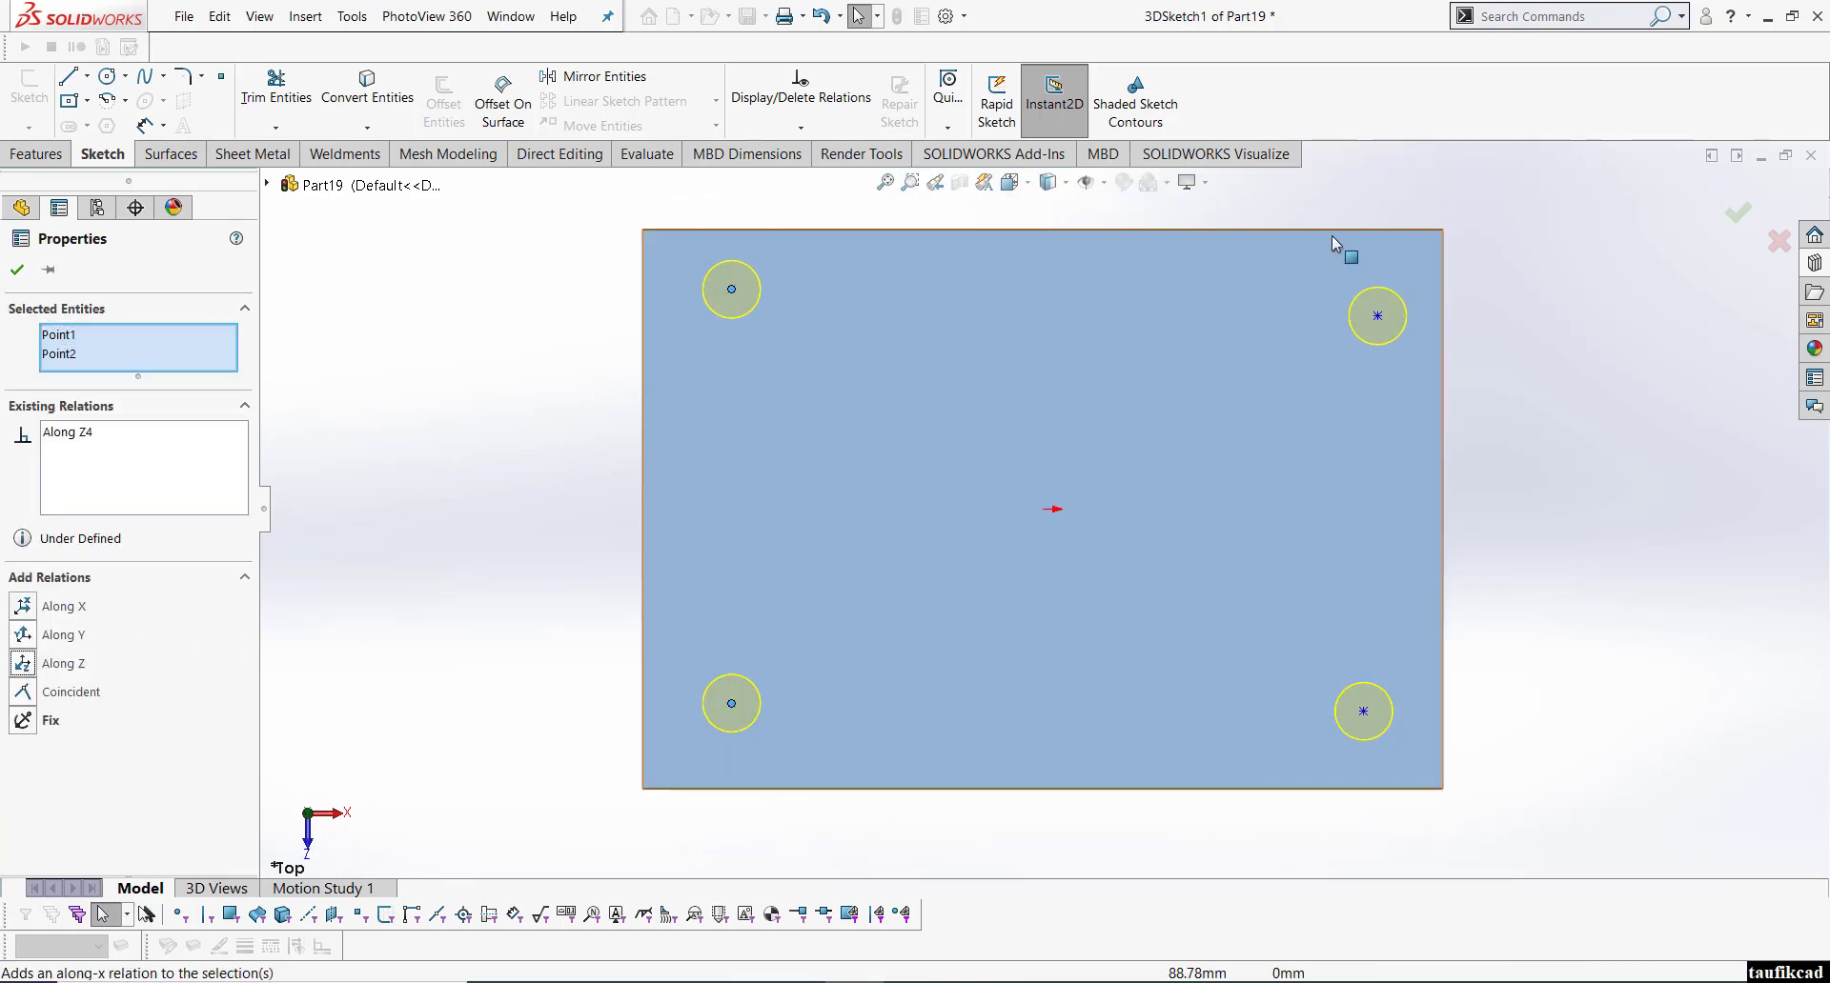
drag(1329, 225, 1414, 758)
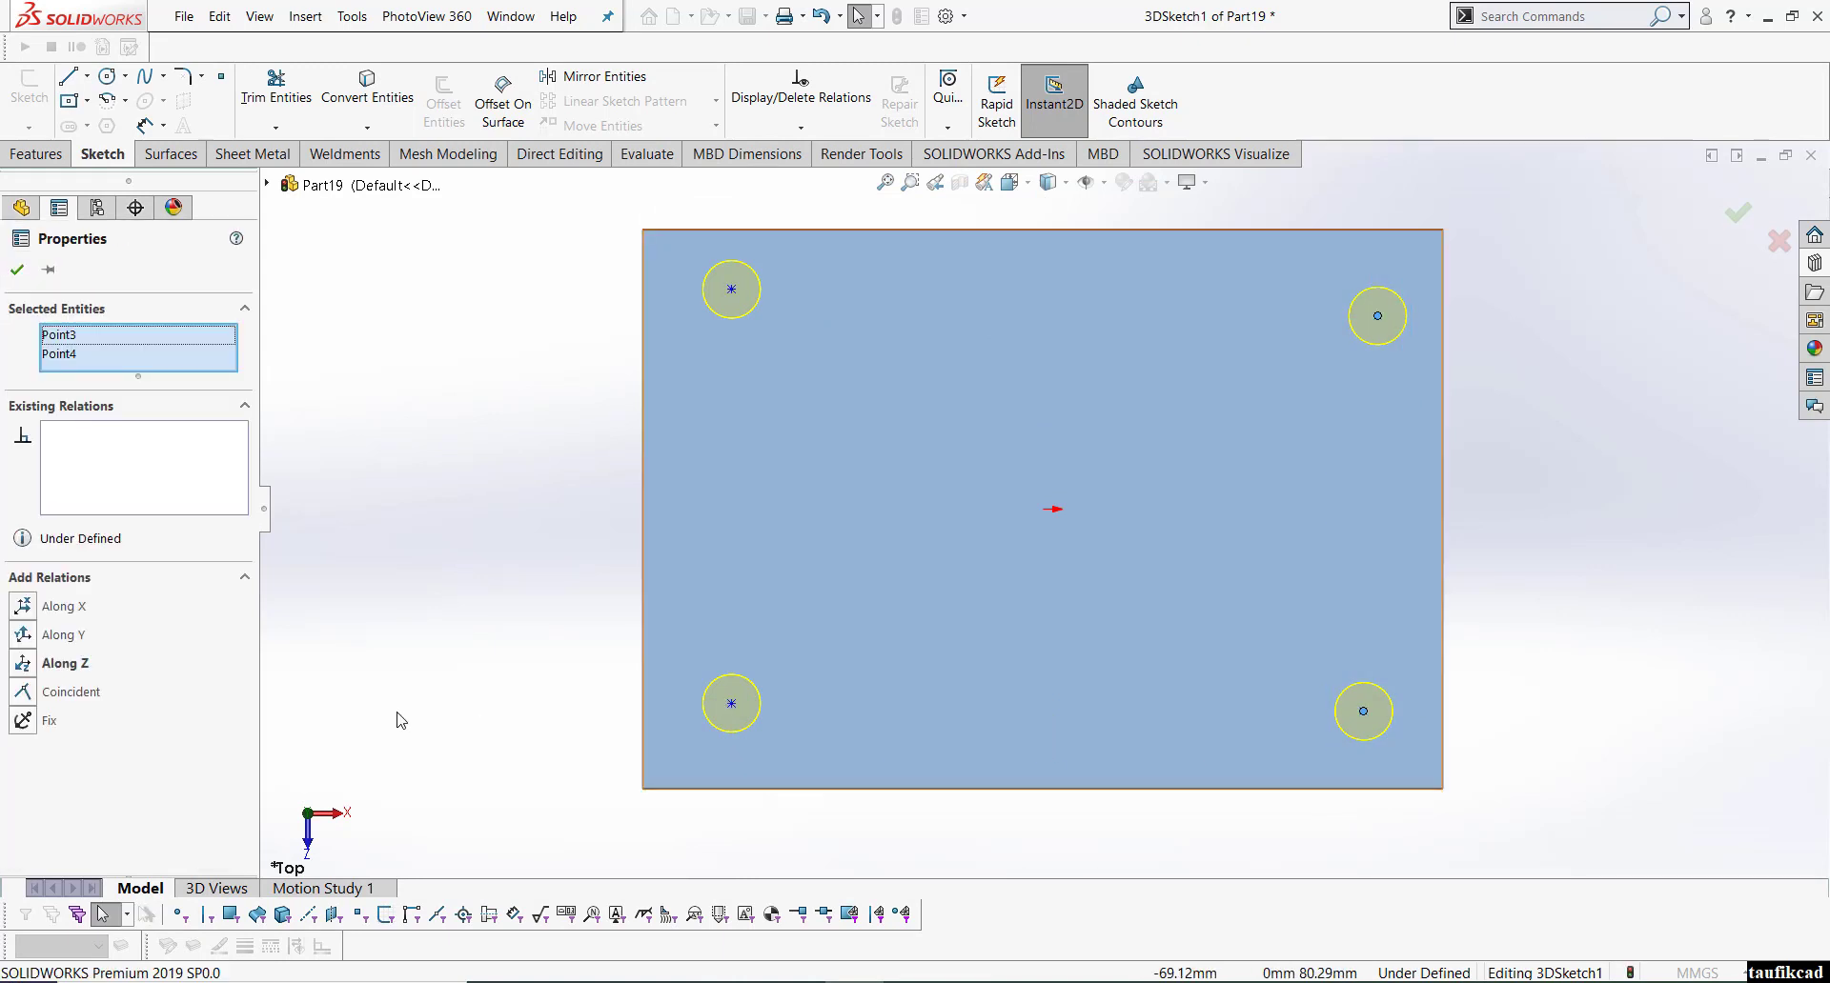
click(26, 666)
- Add Along X relations to the upper pair and the lower pair of hole points
click(447, 307)
drag(473, 278, 1495, 425)
click(57, 606)
drag(388, 613, 1429, 767)
click(22, 615)
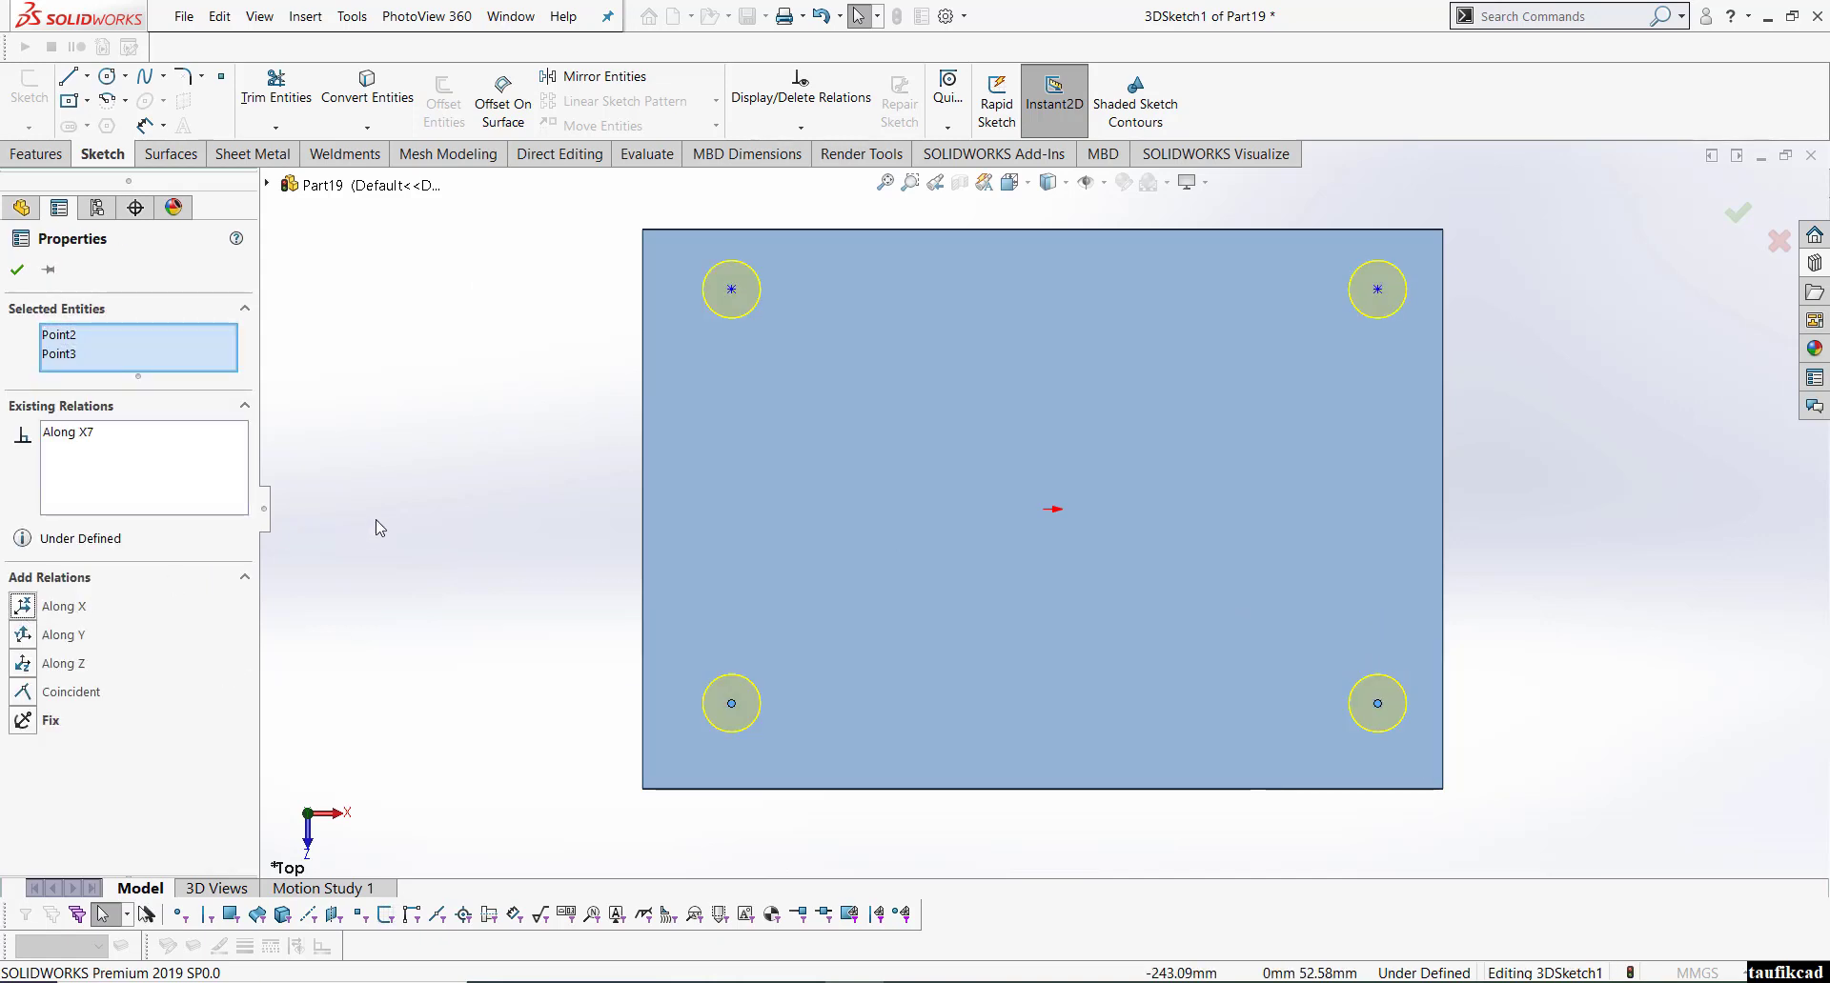
click(24, 281)
right_click(395, 370)
click(506, 345)
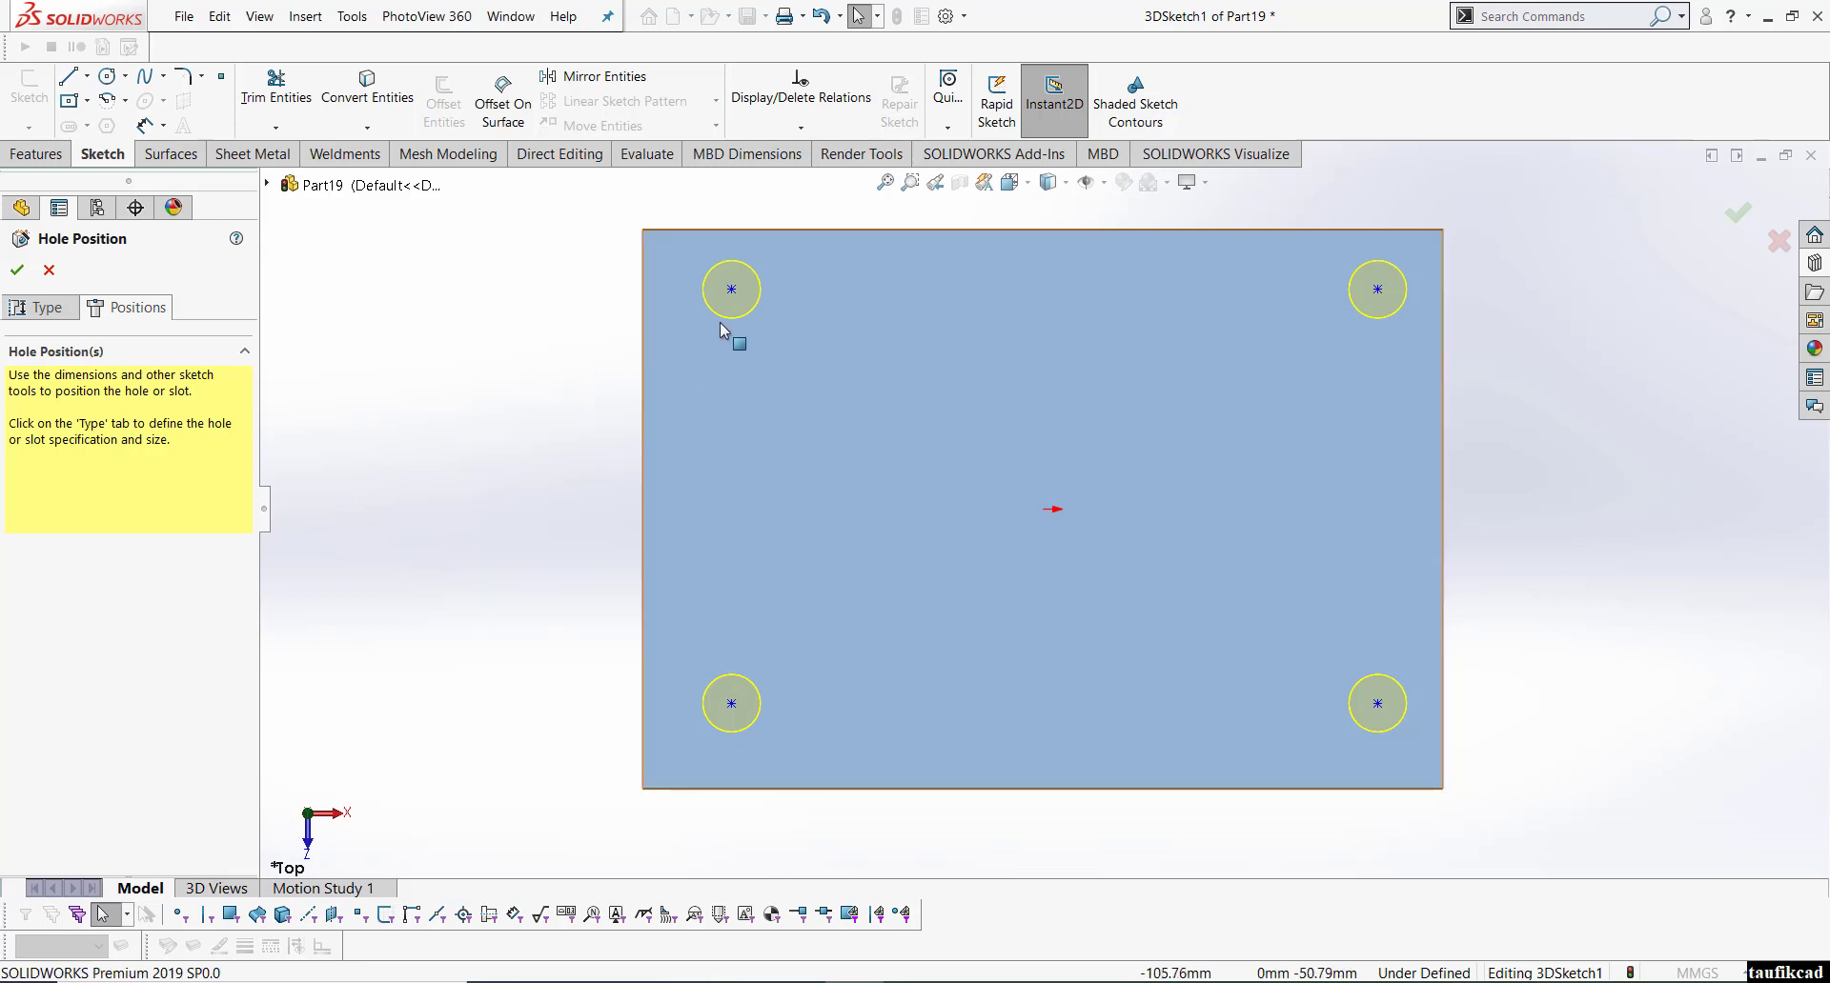
click(734, 290)
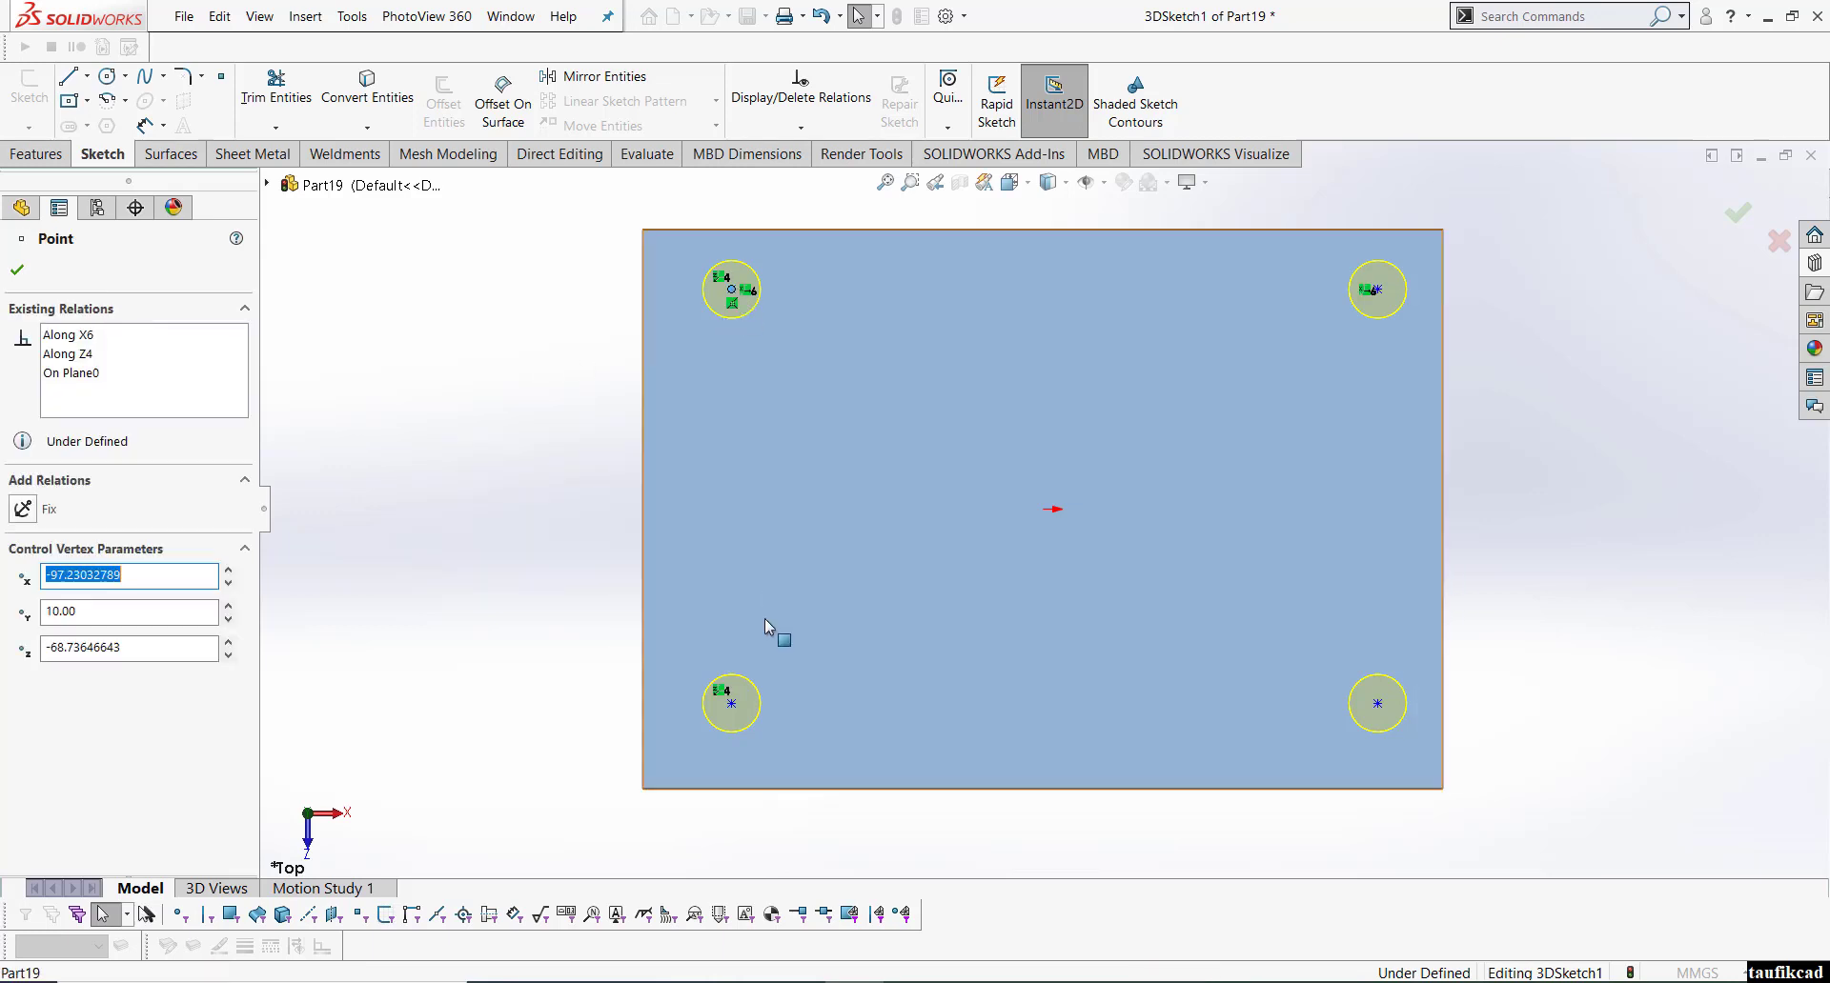
click(731, 705)
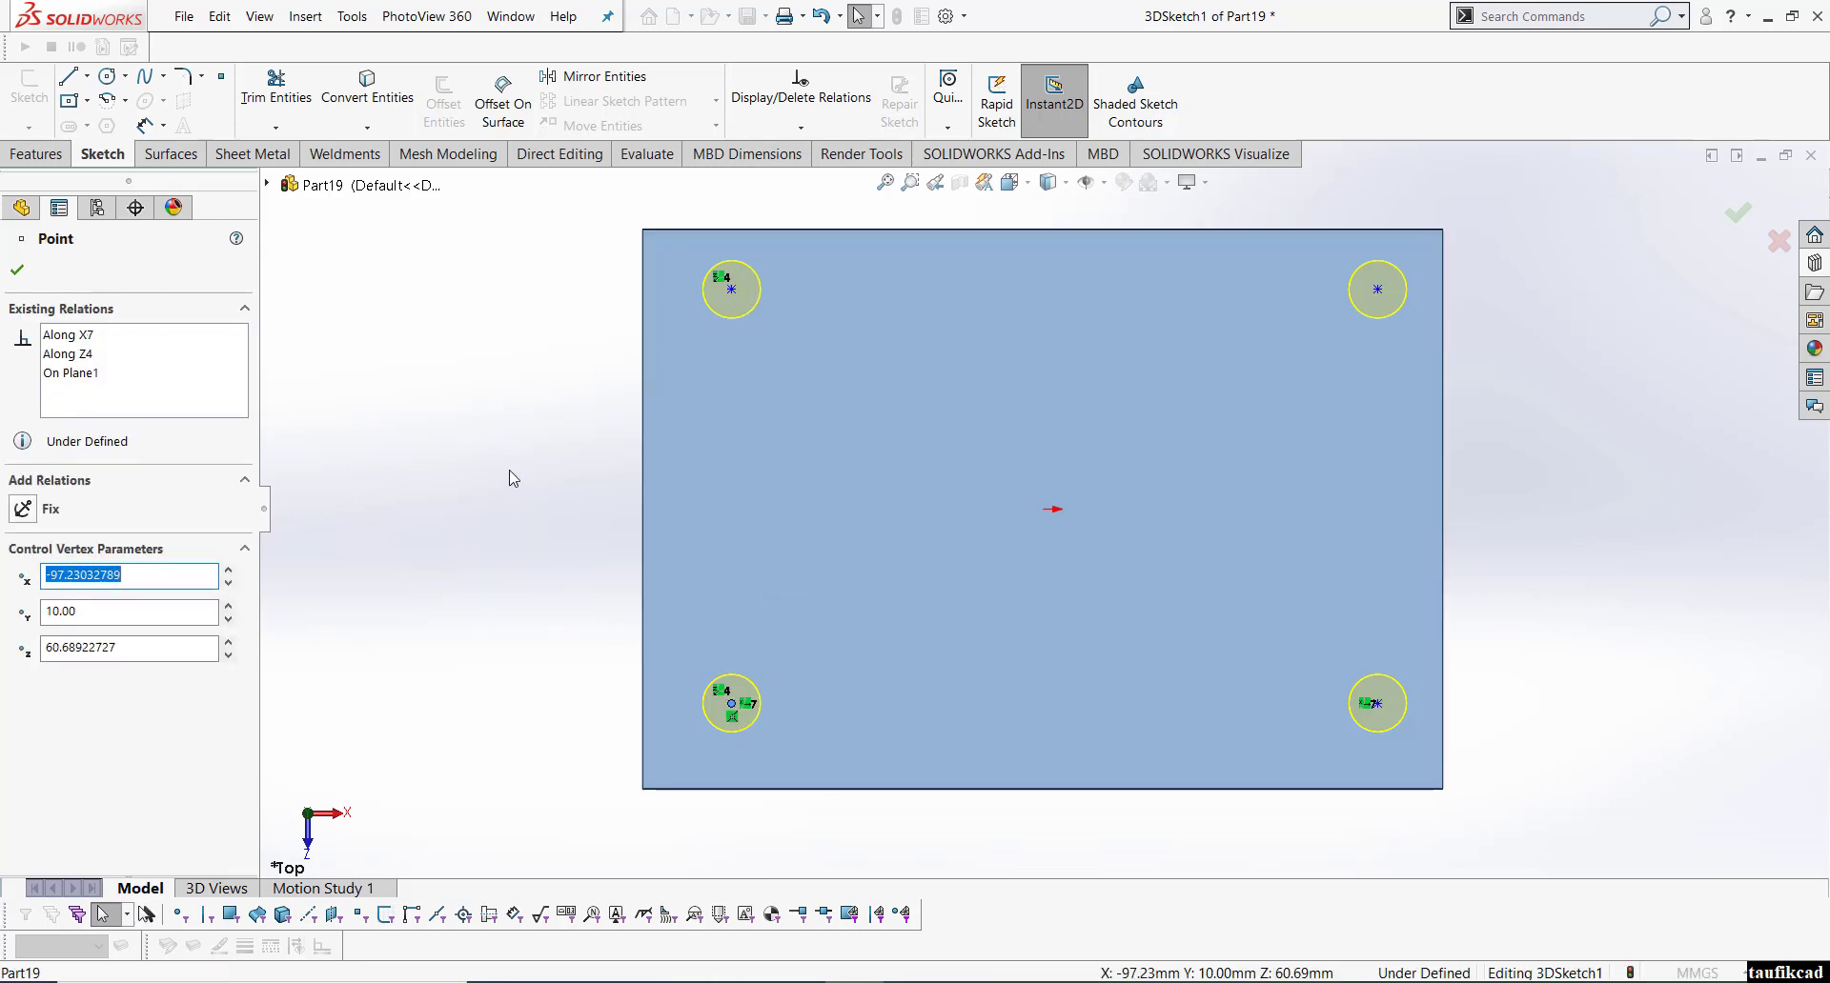
- Dimension the upper-left hole's distance from the plate's upper edge as 25 mm
right_click(453, 474)
click(584, 434)
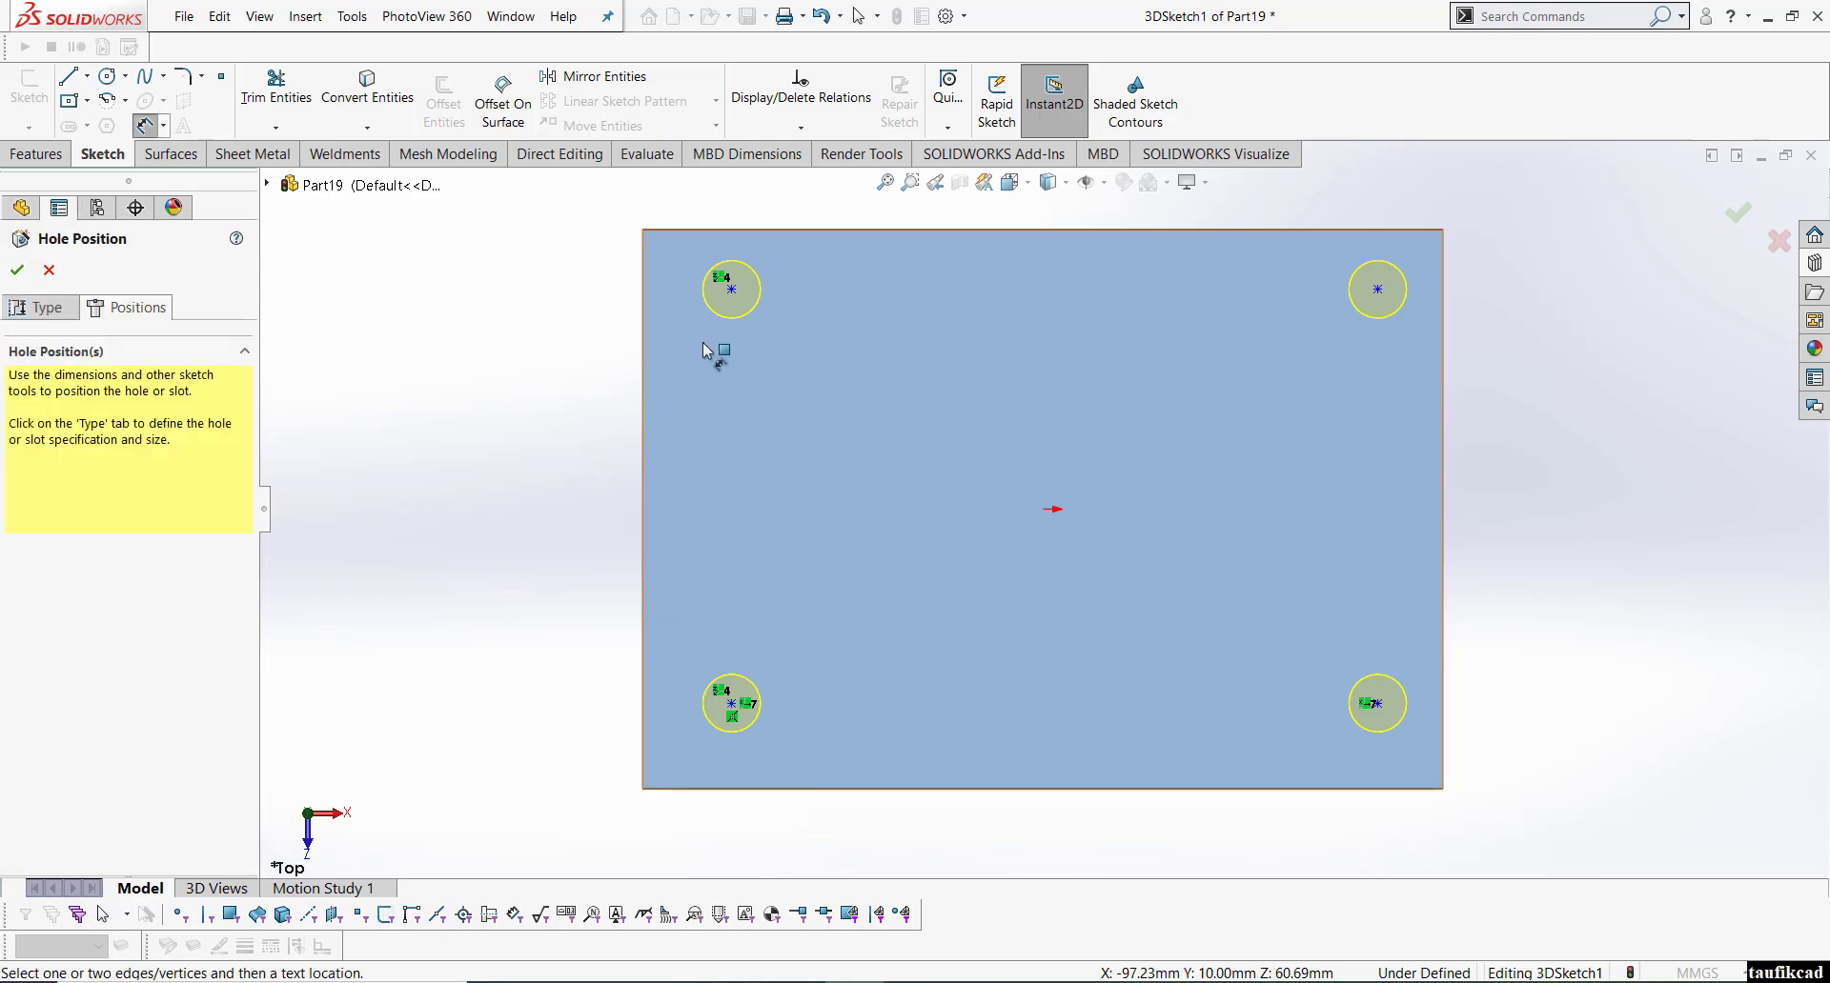
click(732, 290)
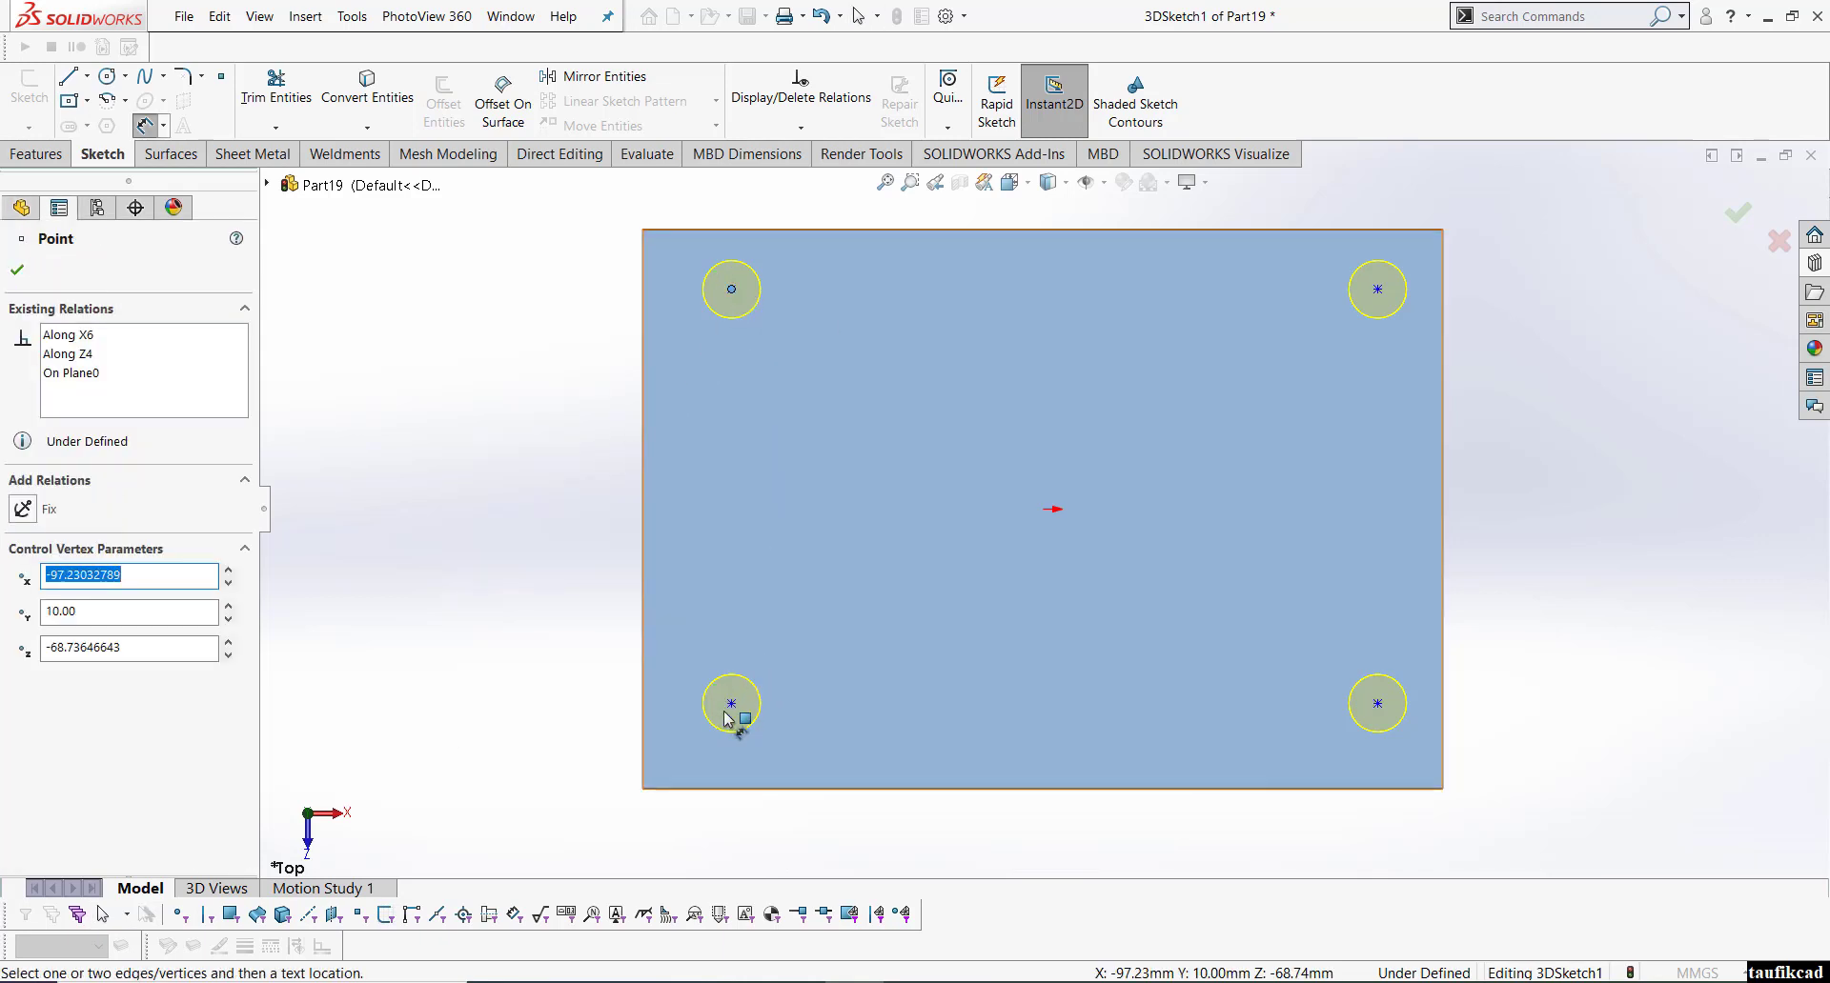
click(711, 236)
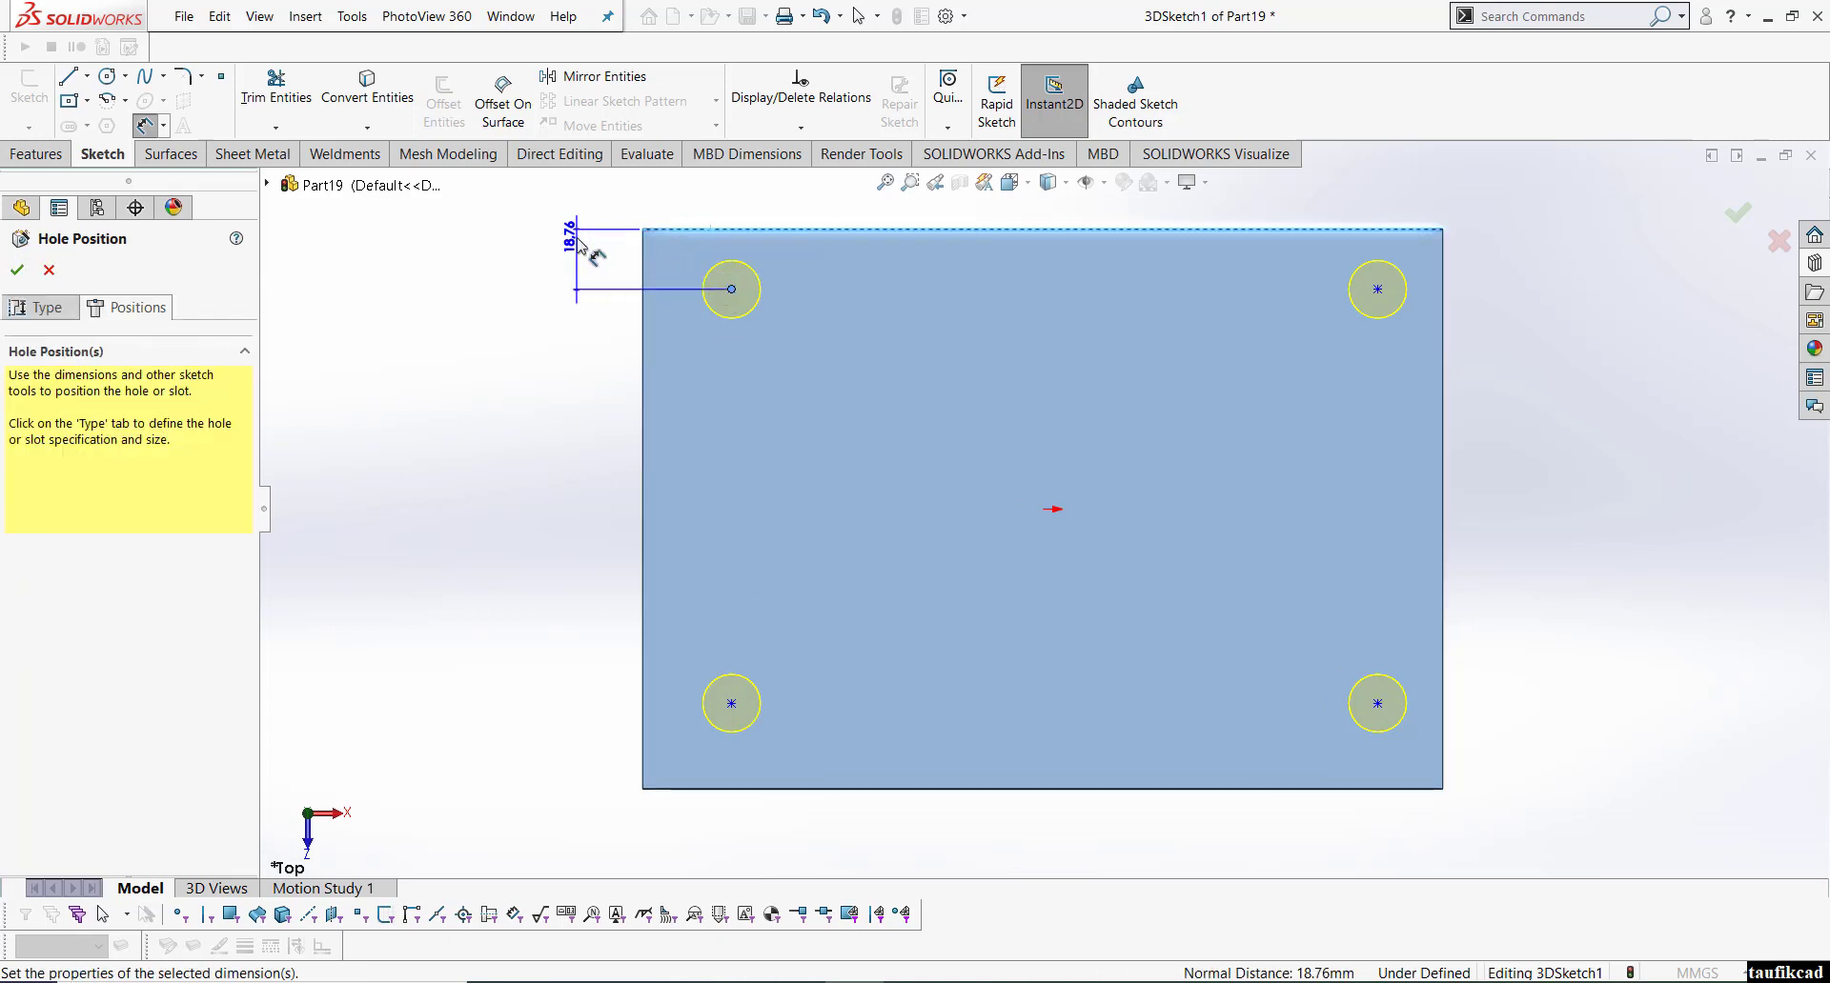
click(578, 244)
text(25)
key(Return)
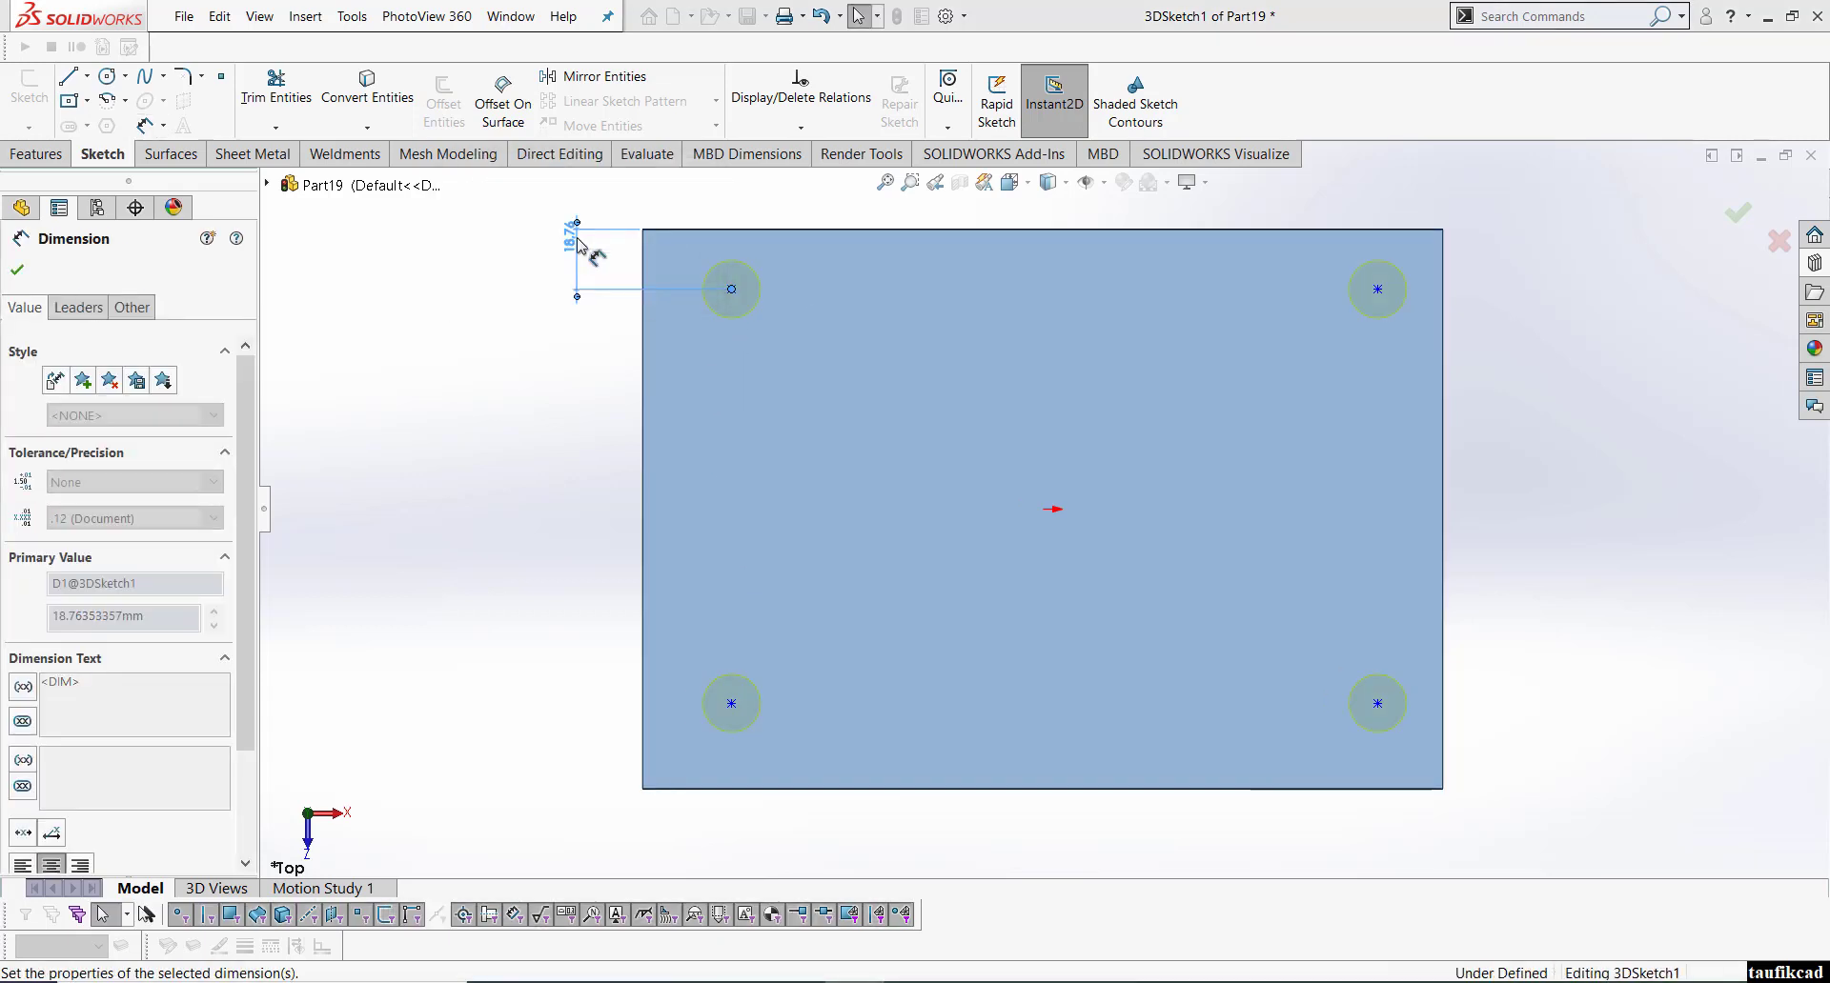
- Dimension the upper-left hole's distance from the plate's left edge with an equation linked to its 25 mm vertical offset
click(620, 408)
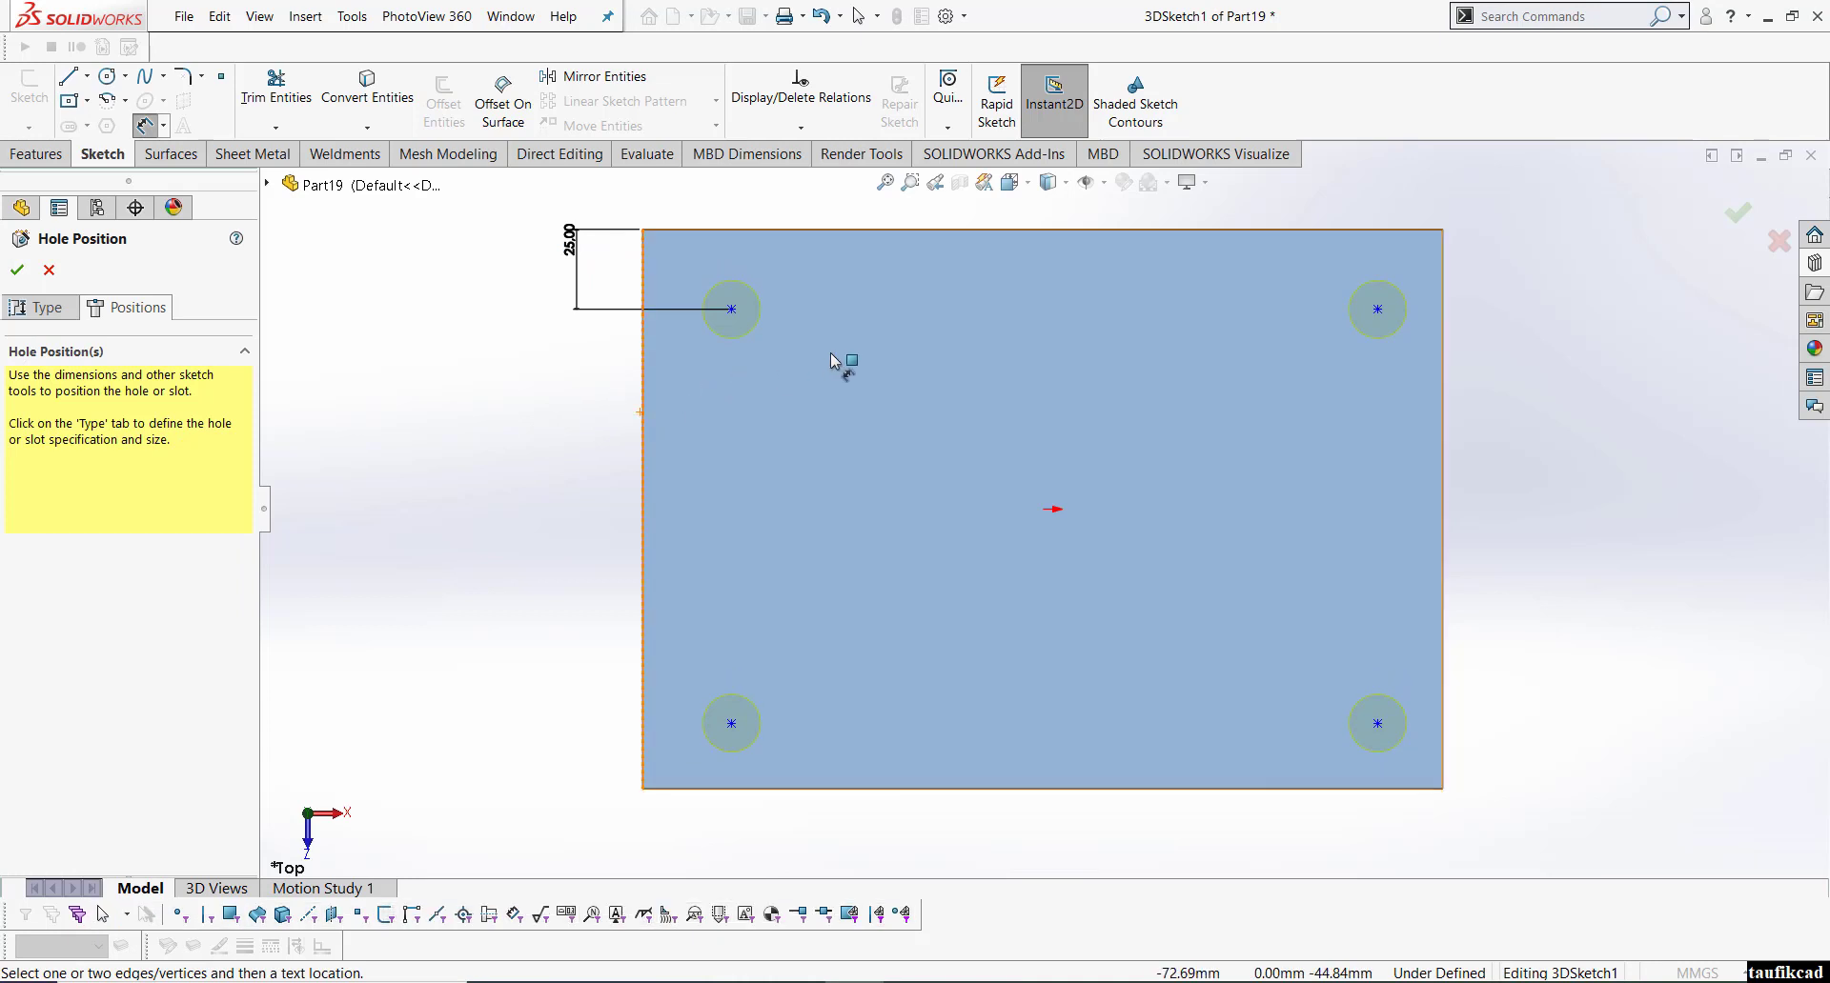
click(731, 309)
click(645, 306)
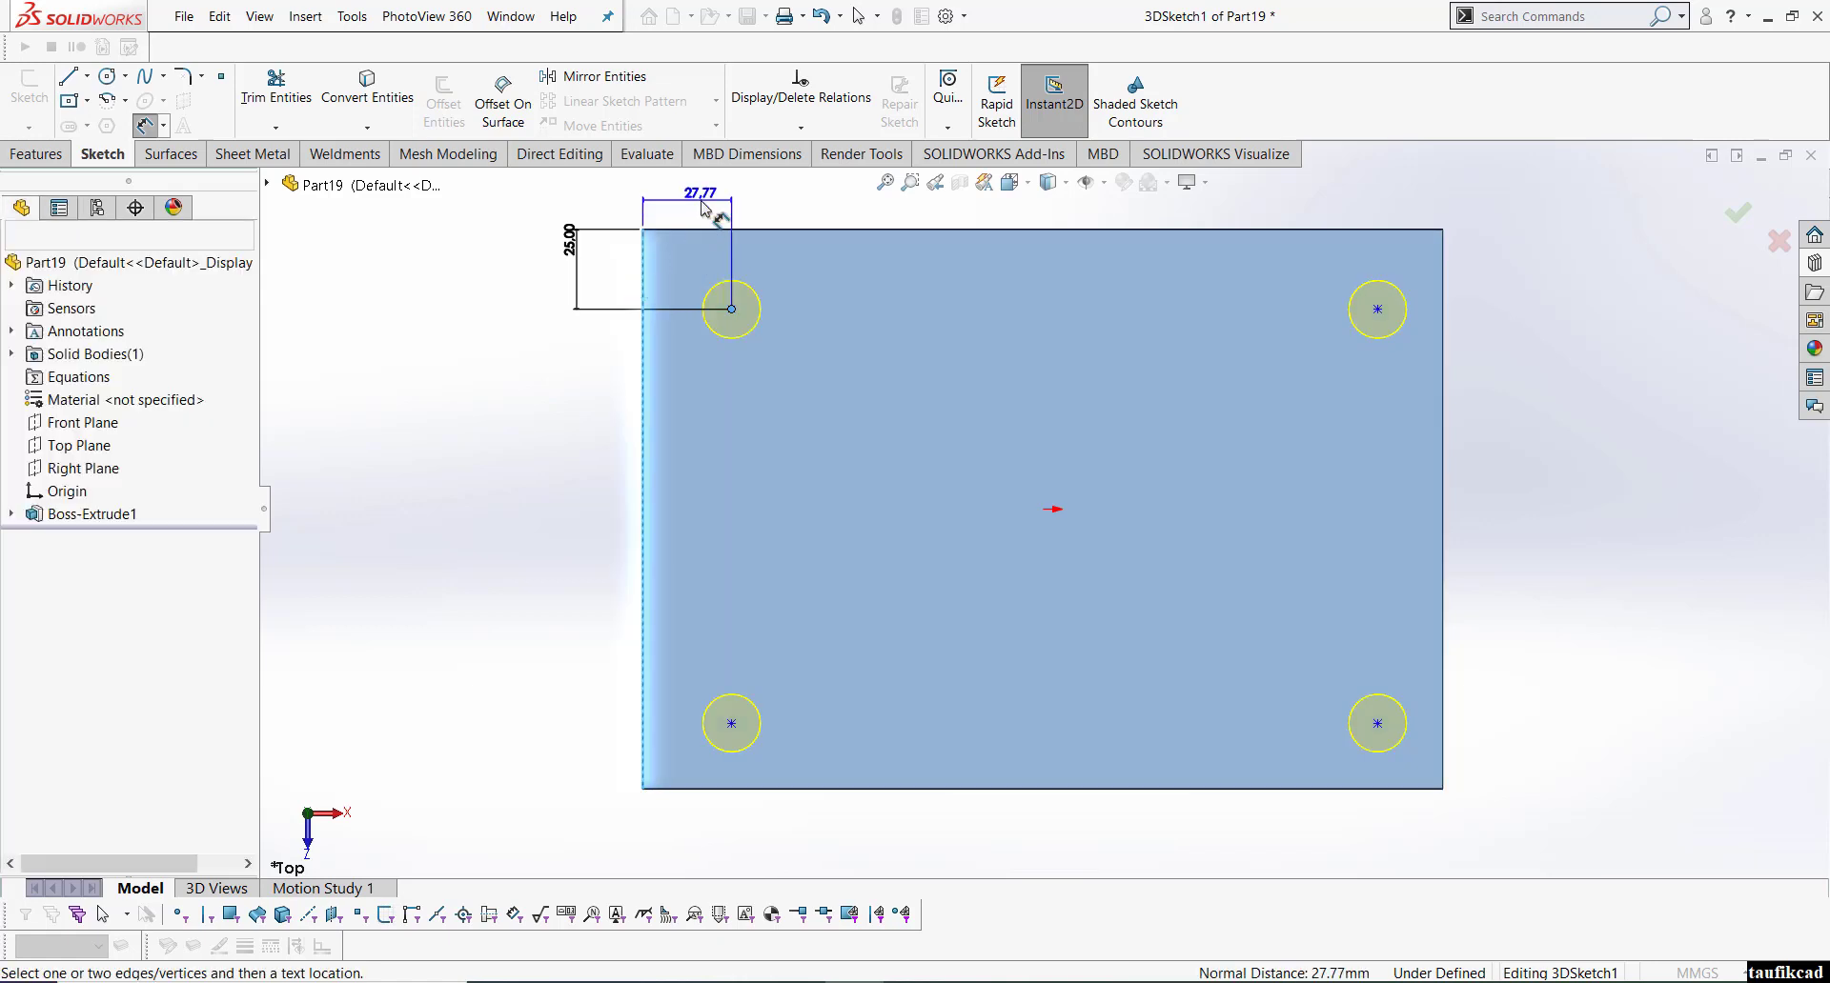
click(710, 225)
text(=)
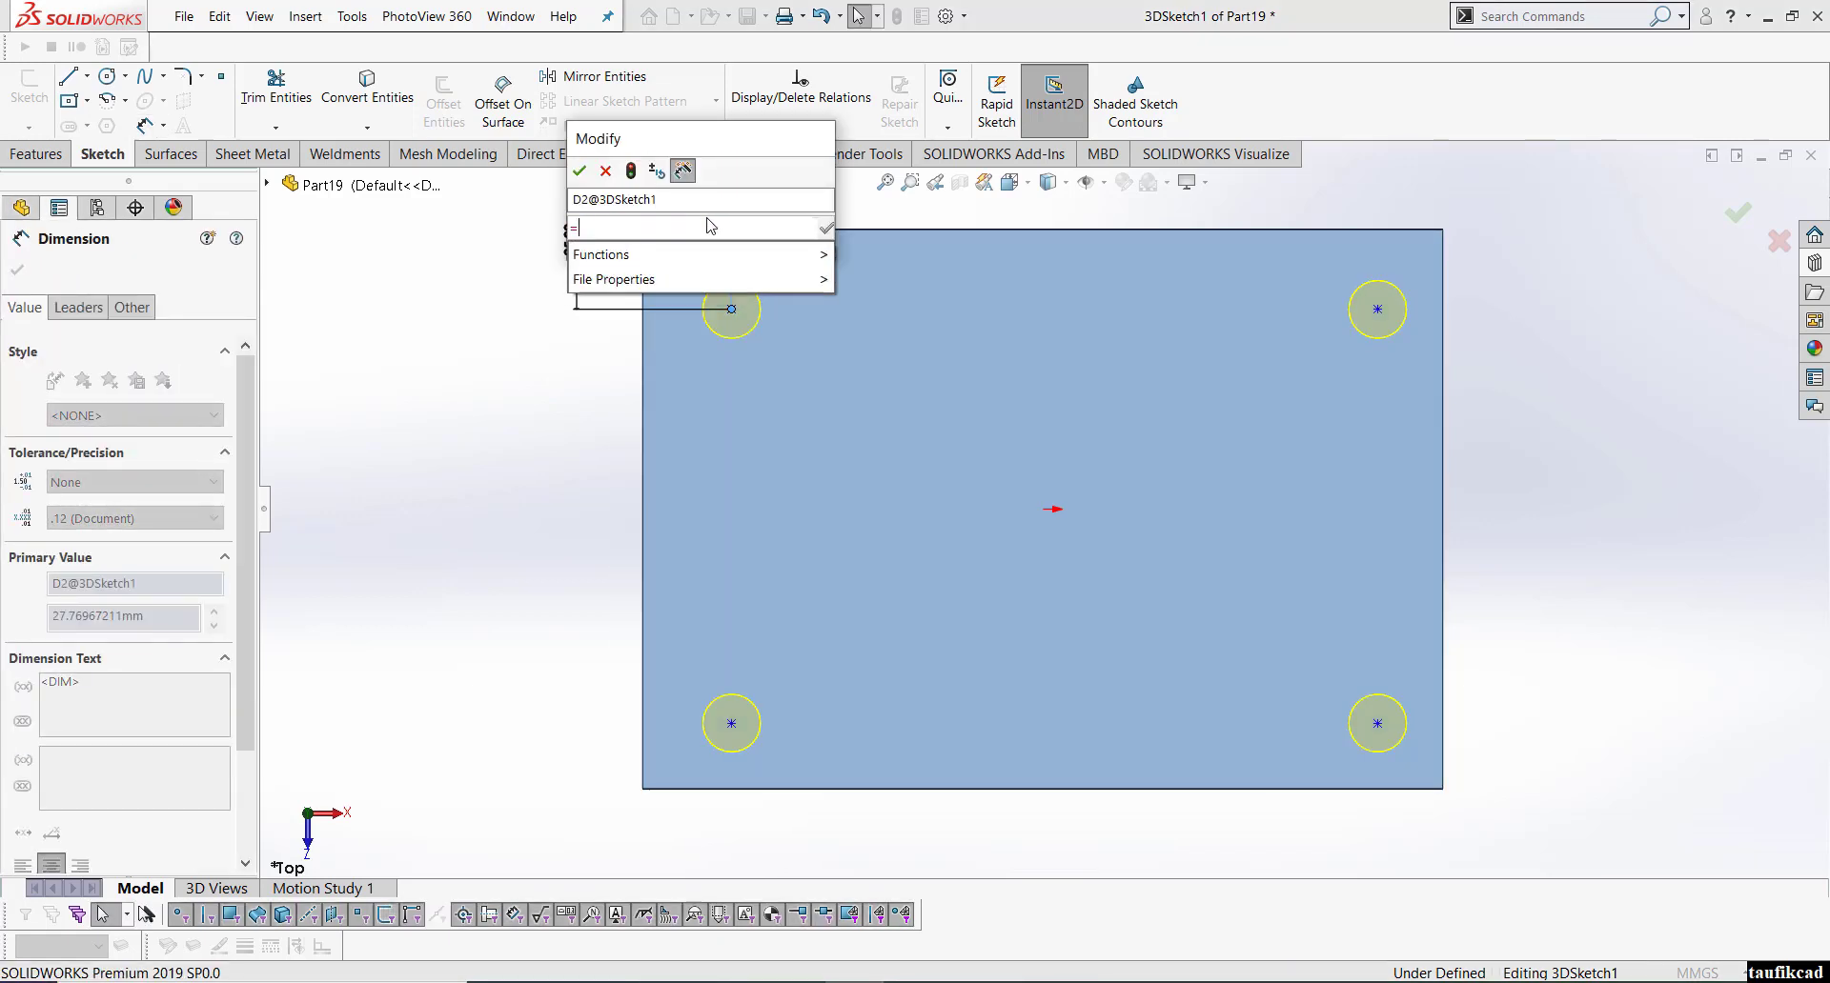
click(765, 353)
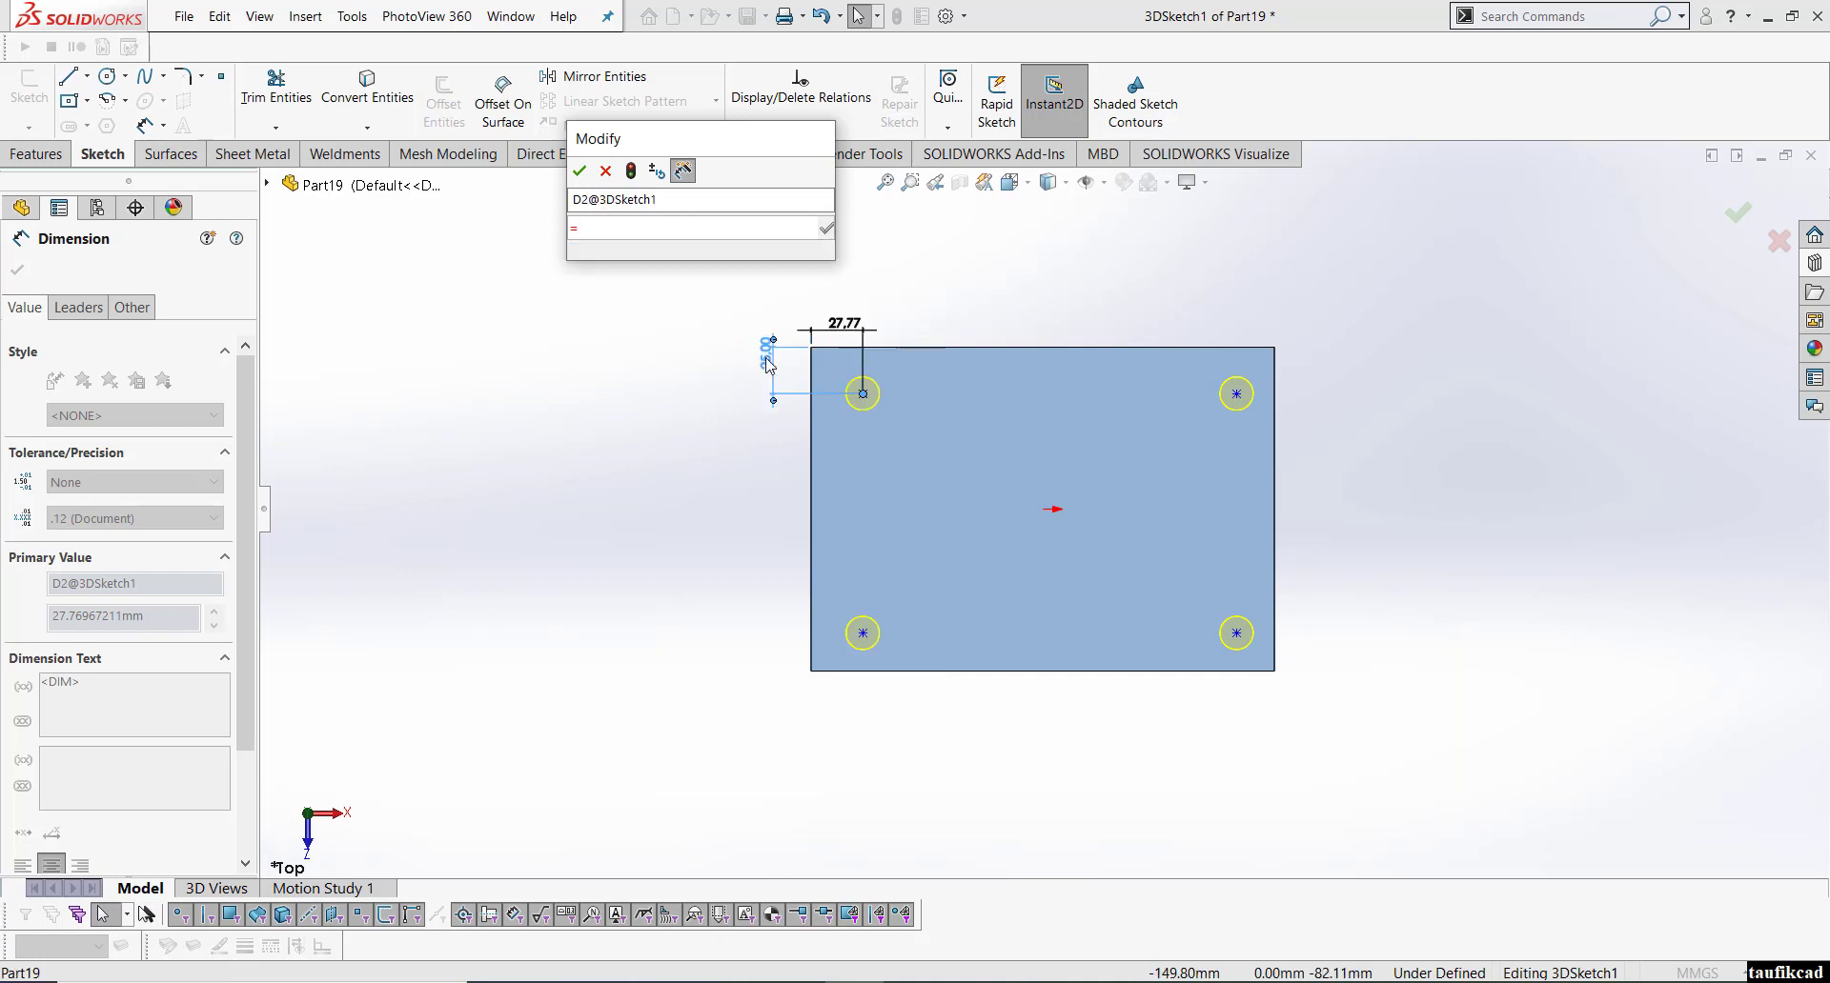
click(579, 173)
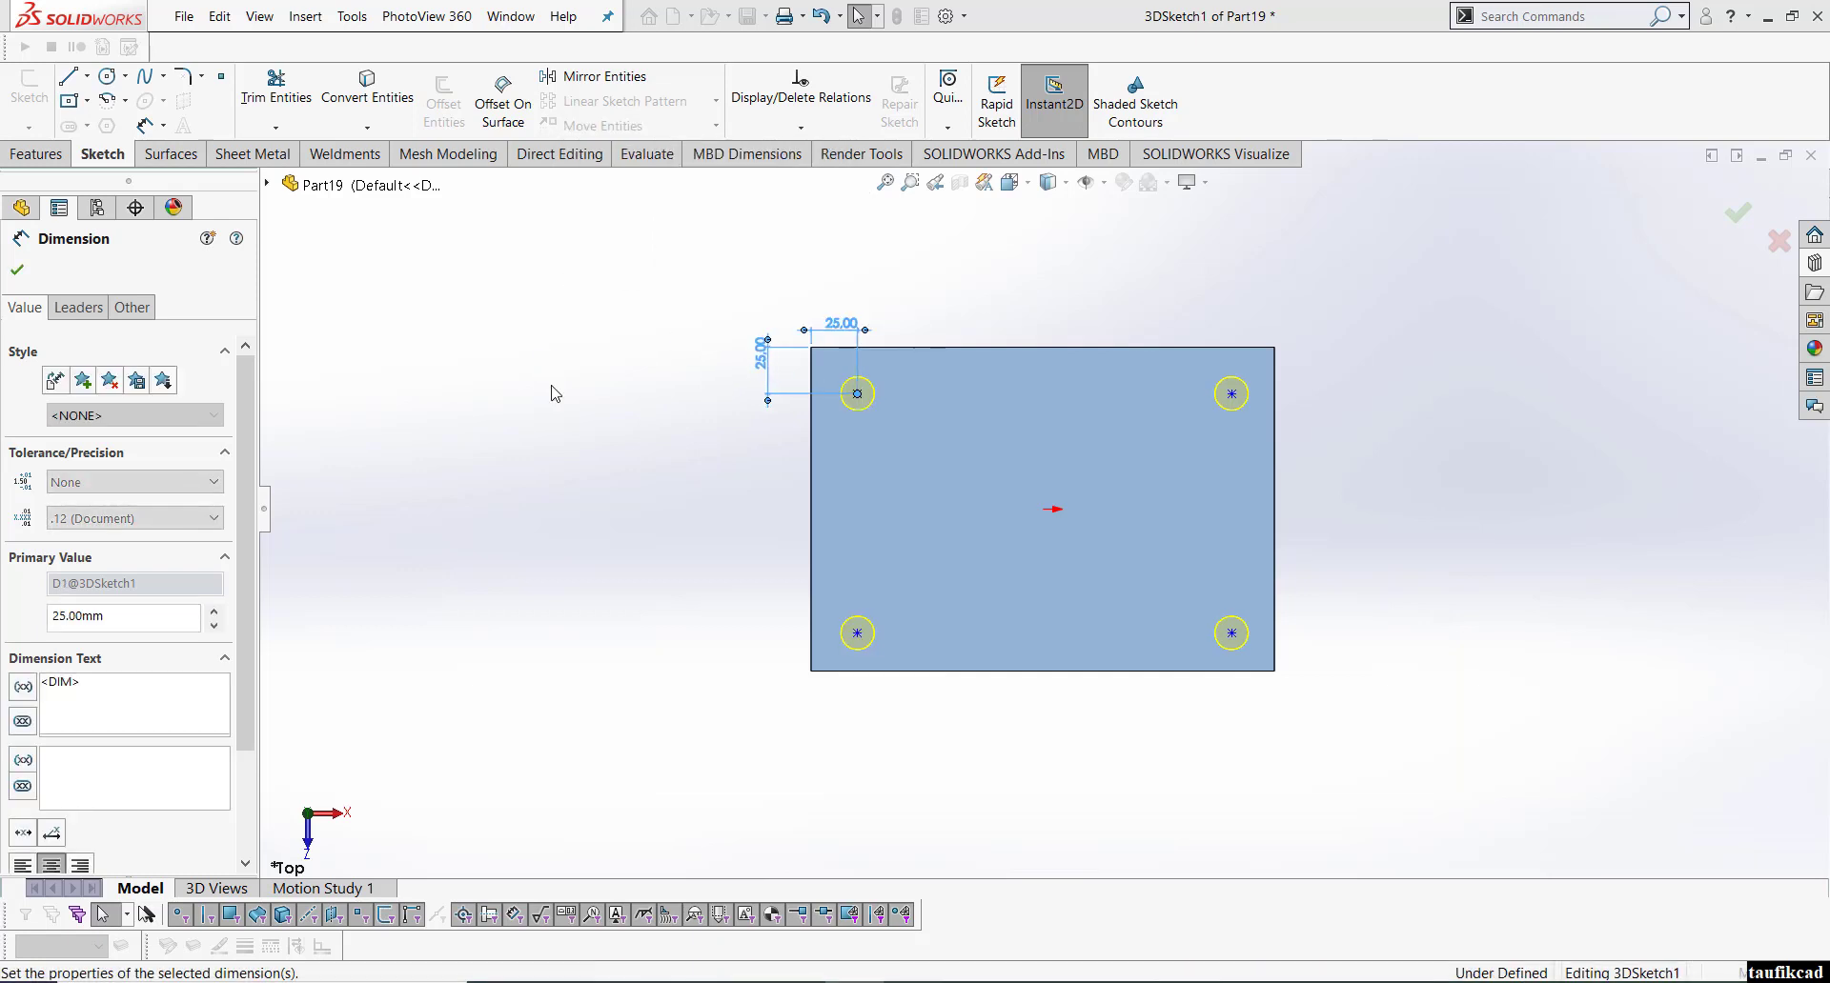
click(551, 391)
- Dimension the upper-right hole's distance from the plate's right edge with the equation ="D2@3DSketch1"
scroll(1106, 455, down, 1)
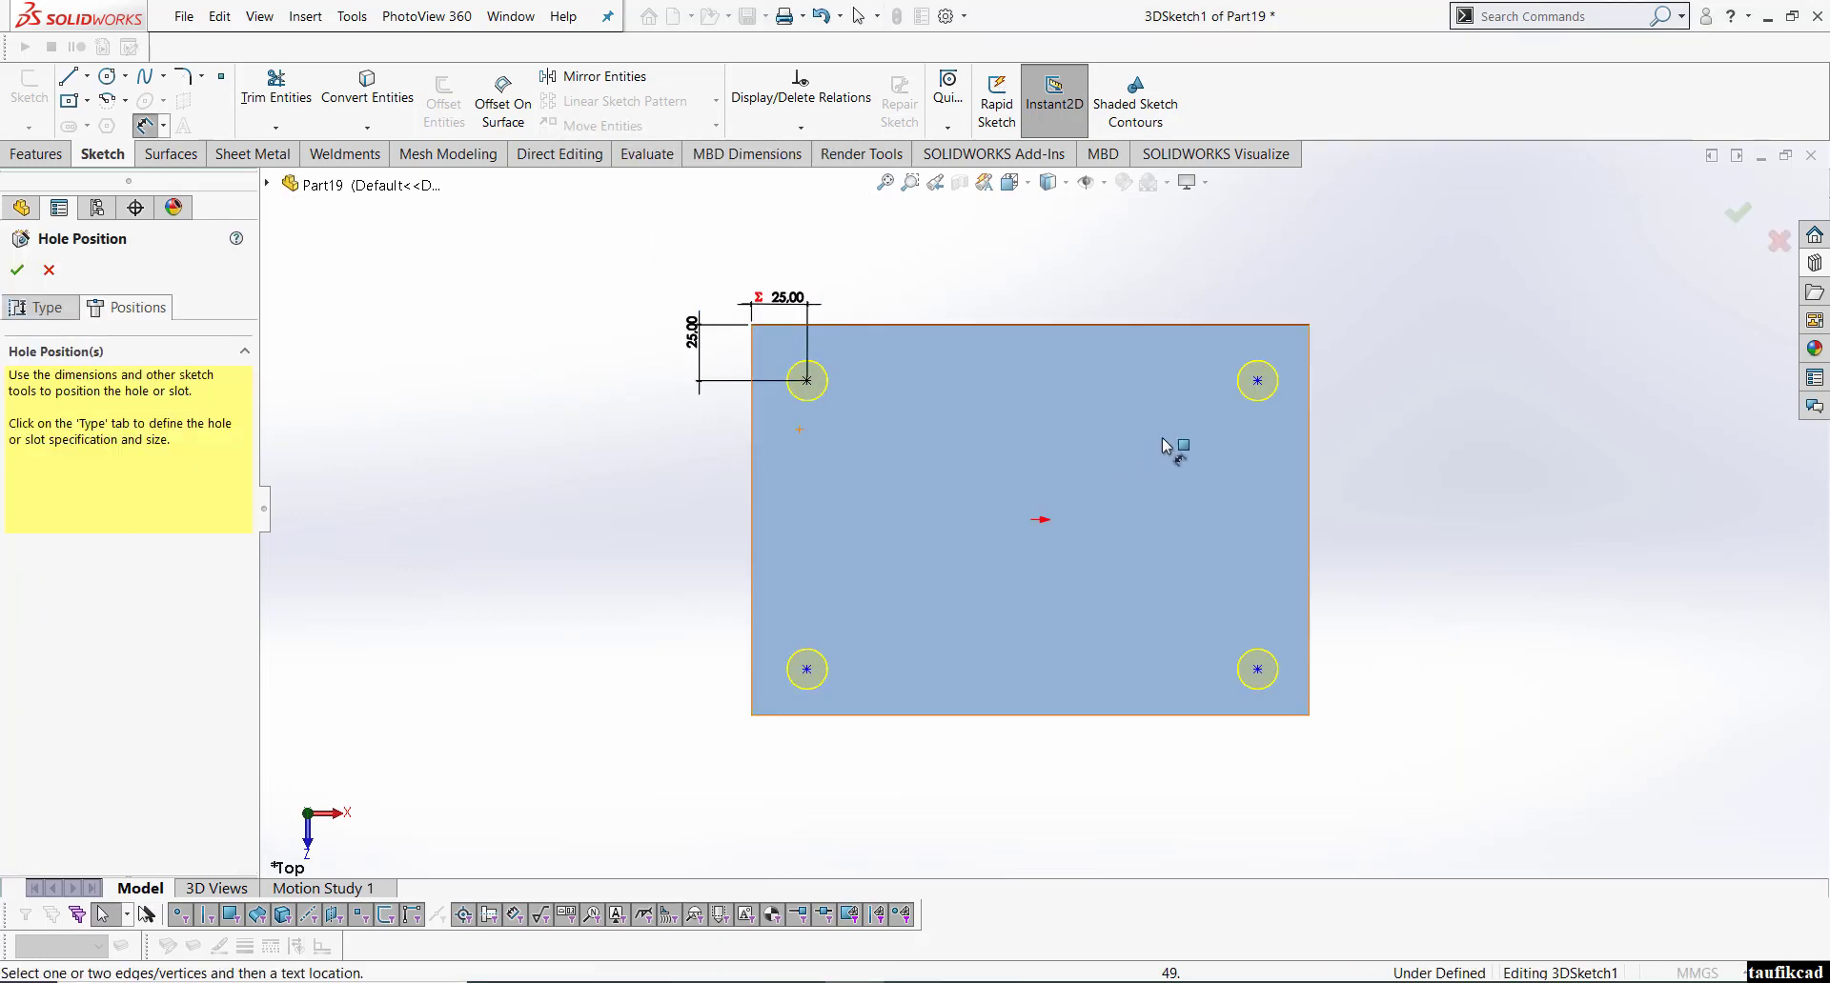
click(1257, 382)
click(1308, 385)
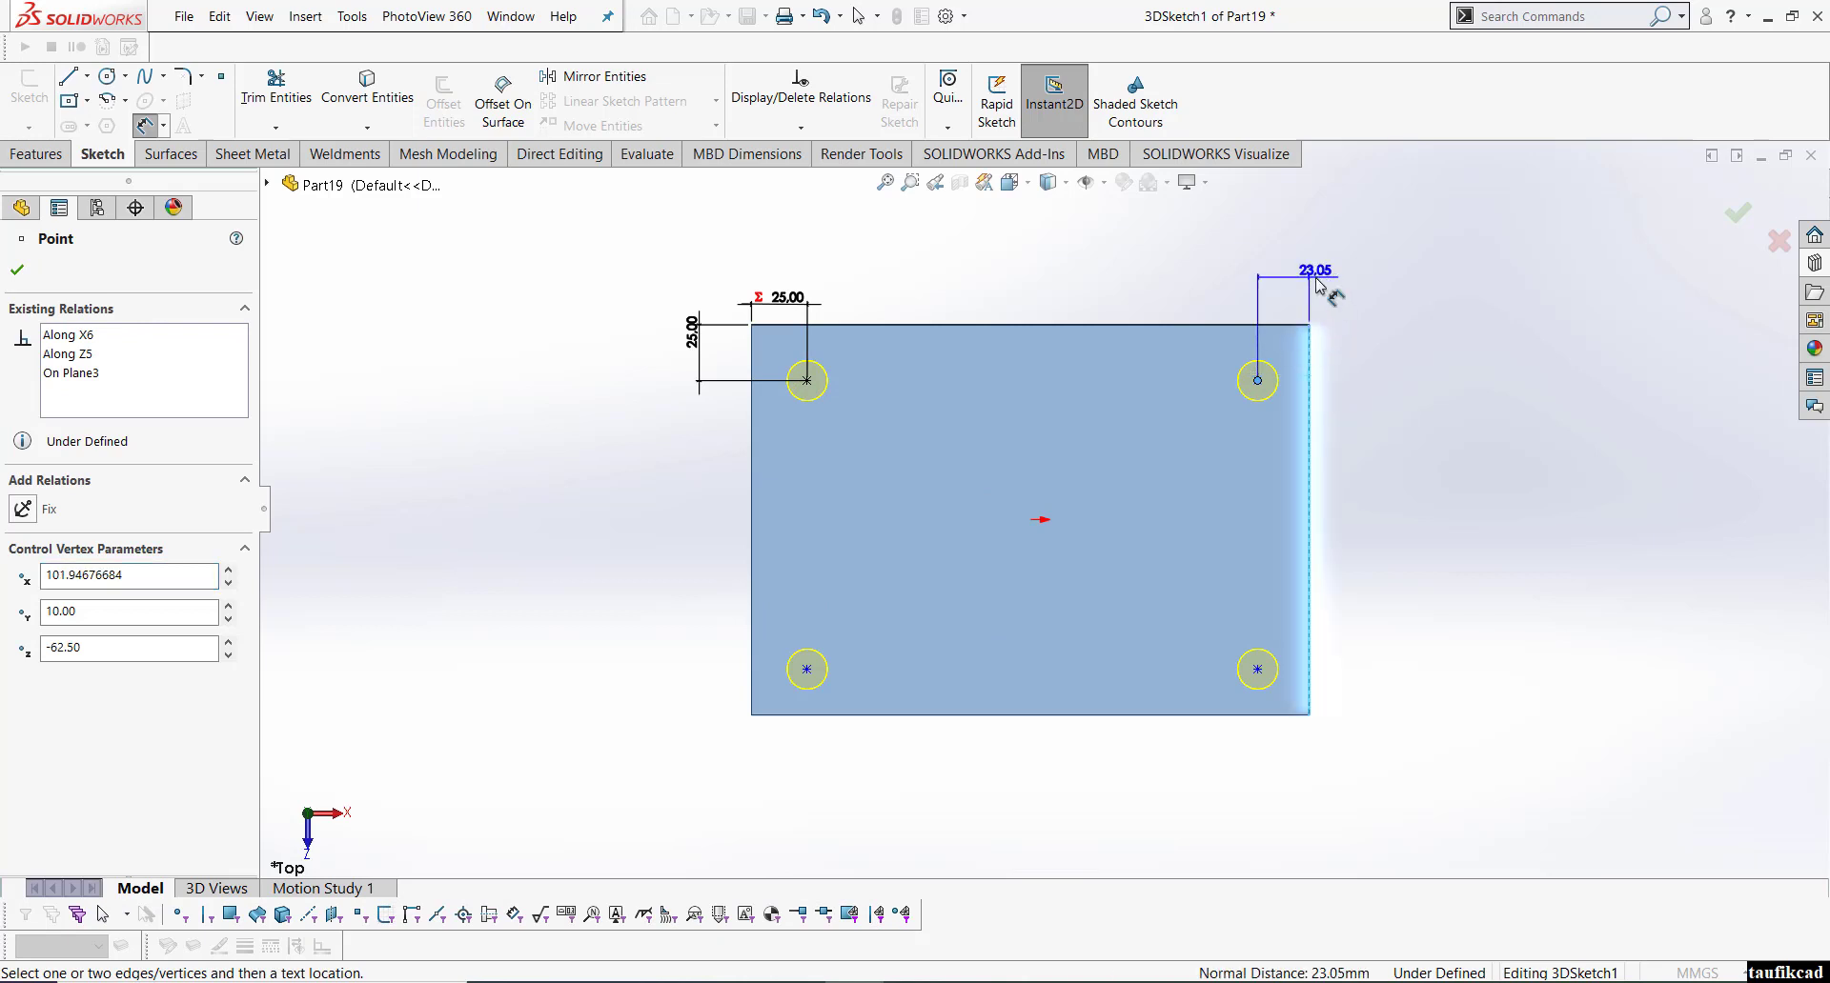
click(1318, 285)
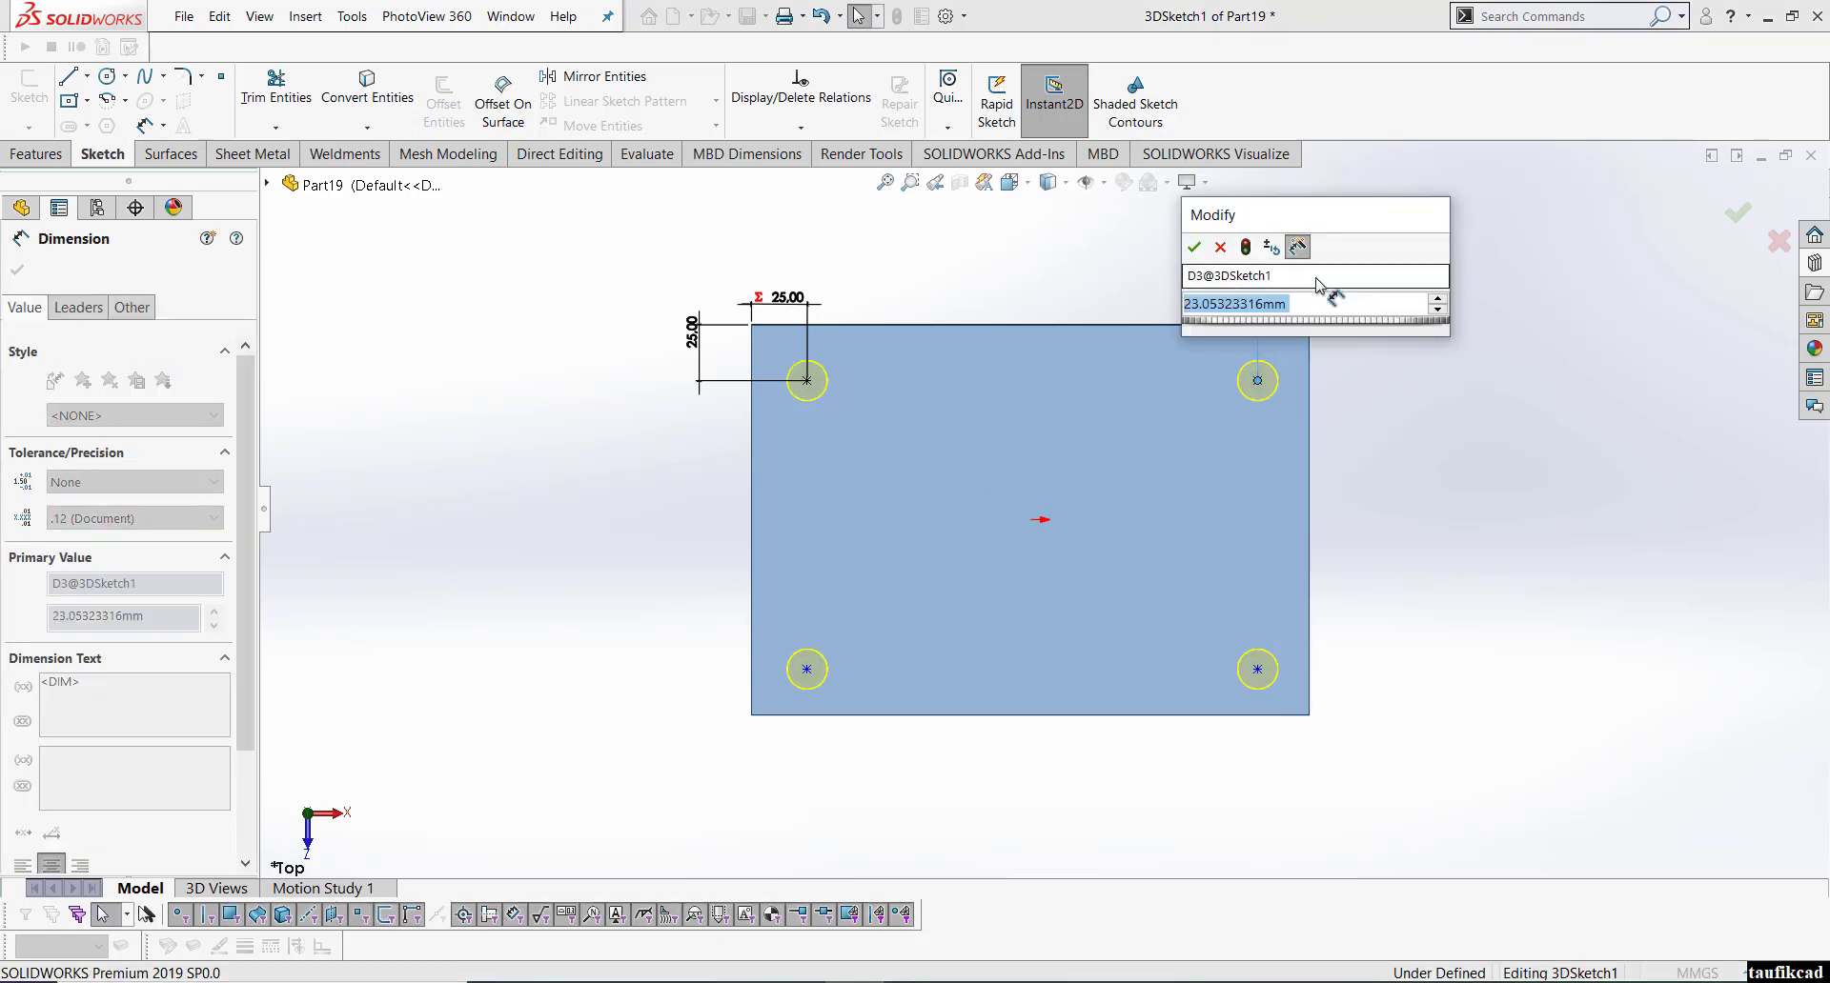
text(=)
click(788, 297)
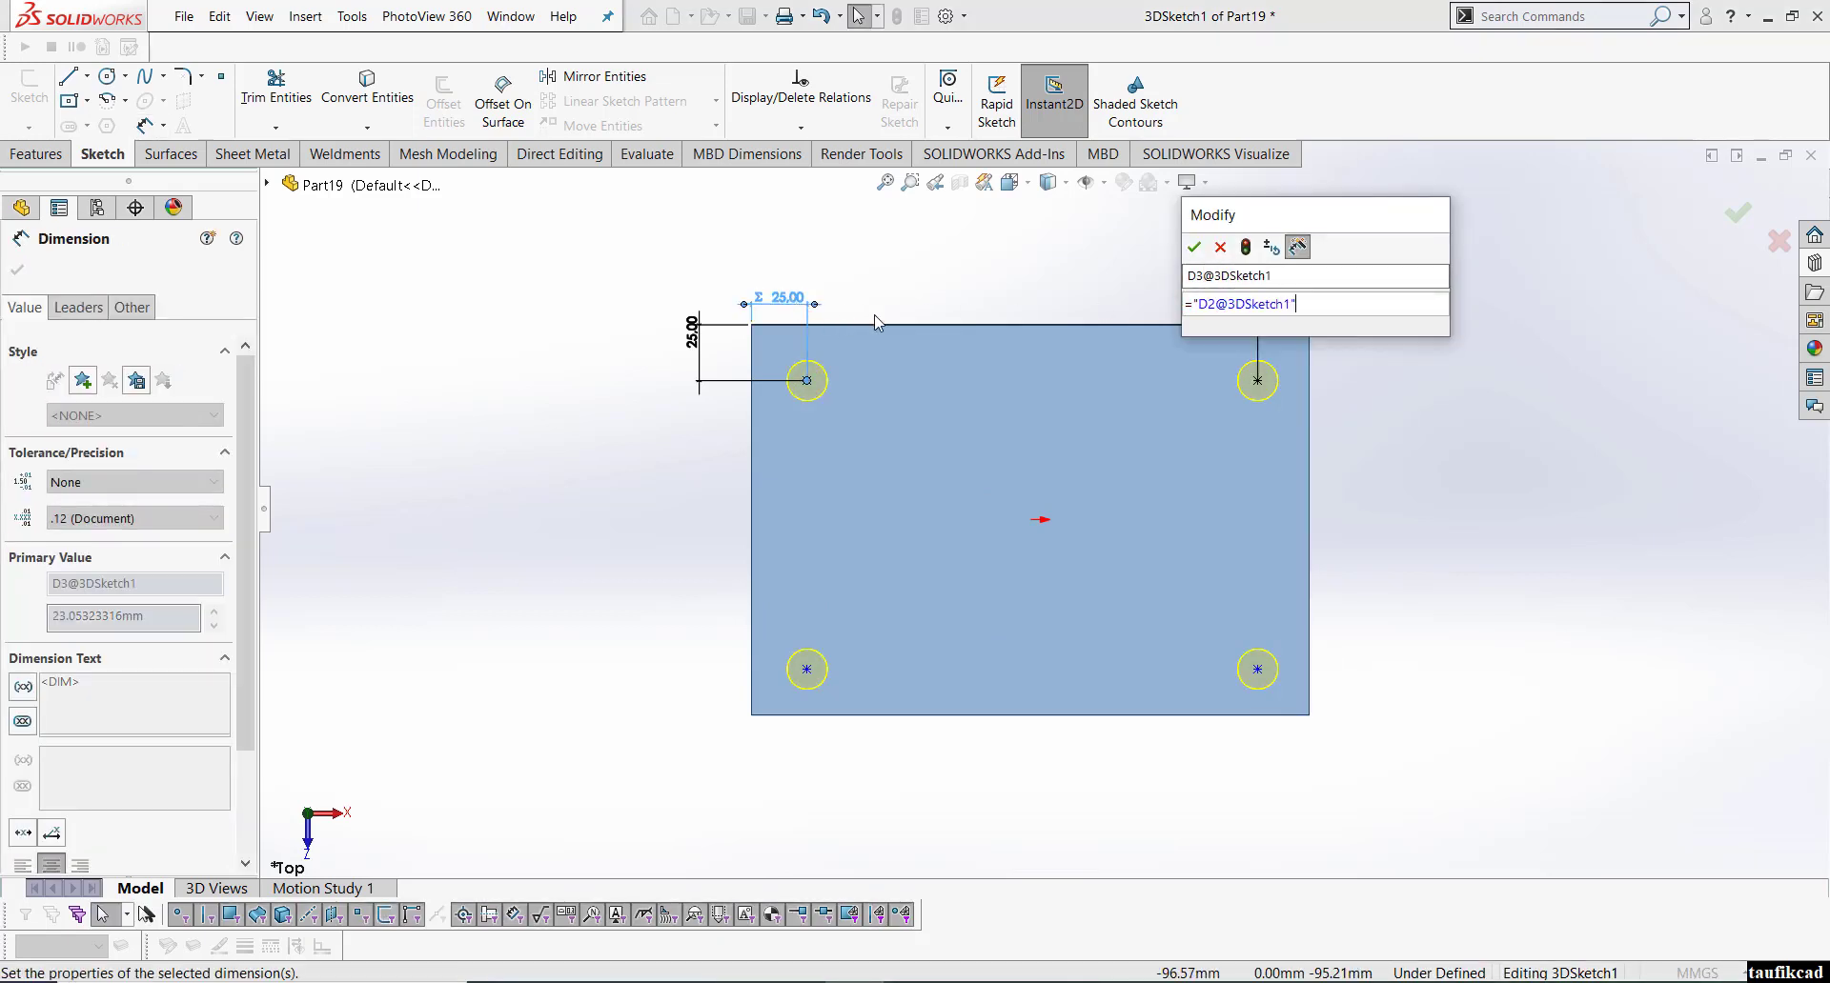
key(Return)
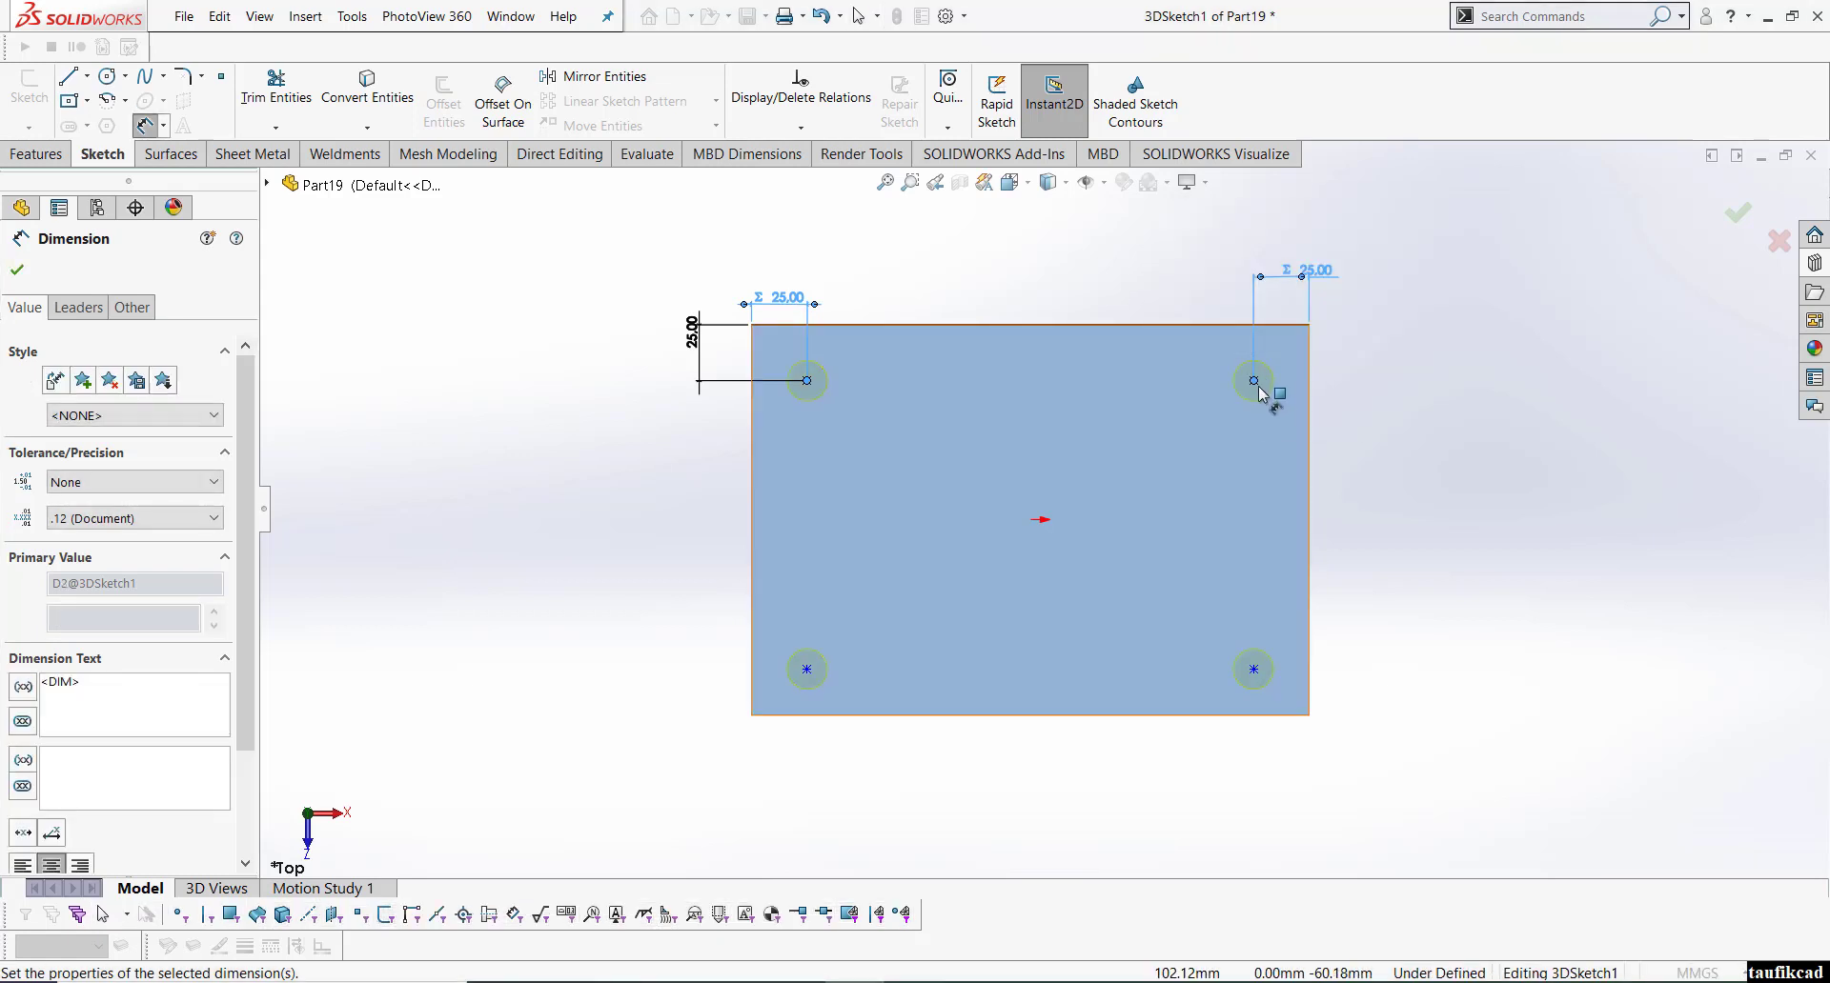
- Try to dimension the upper-right hole's distance from the plate's upper edge
click(1254, 383)
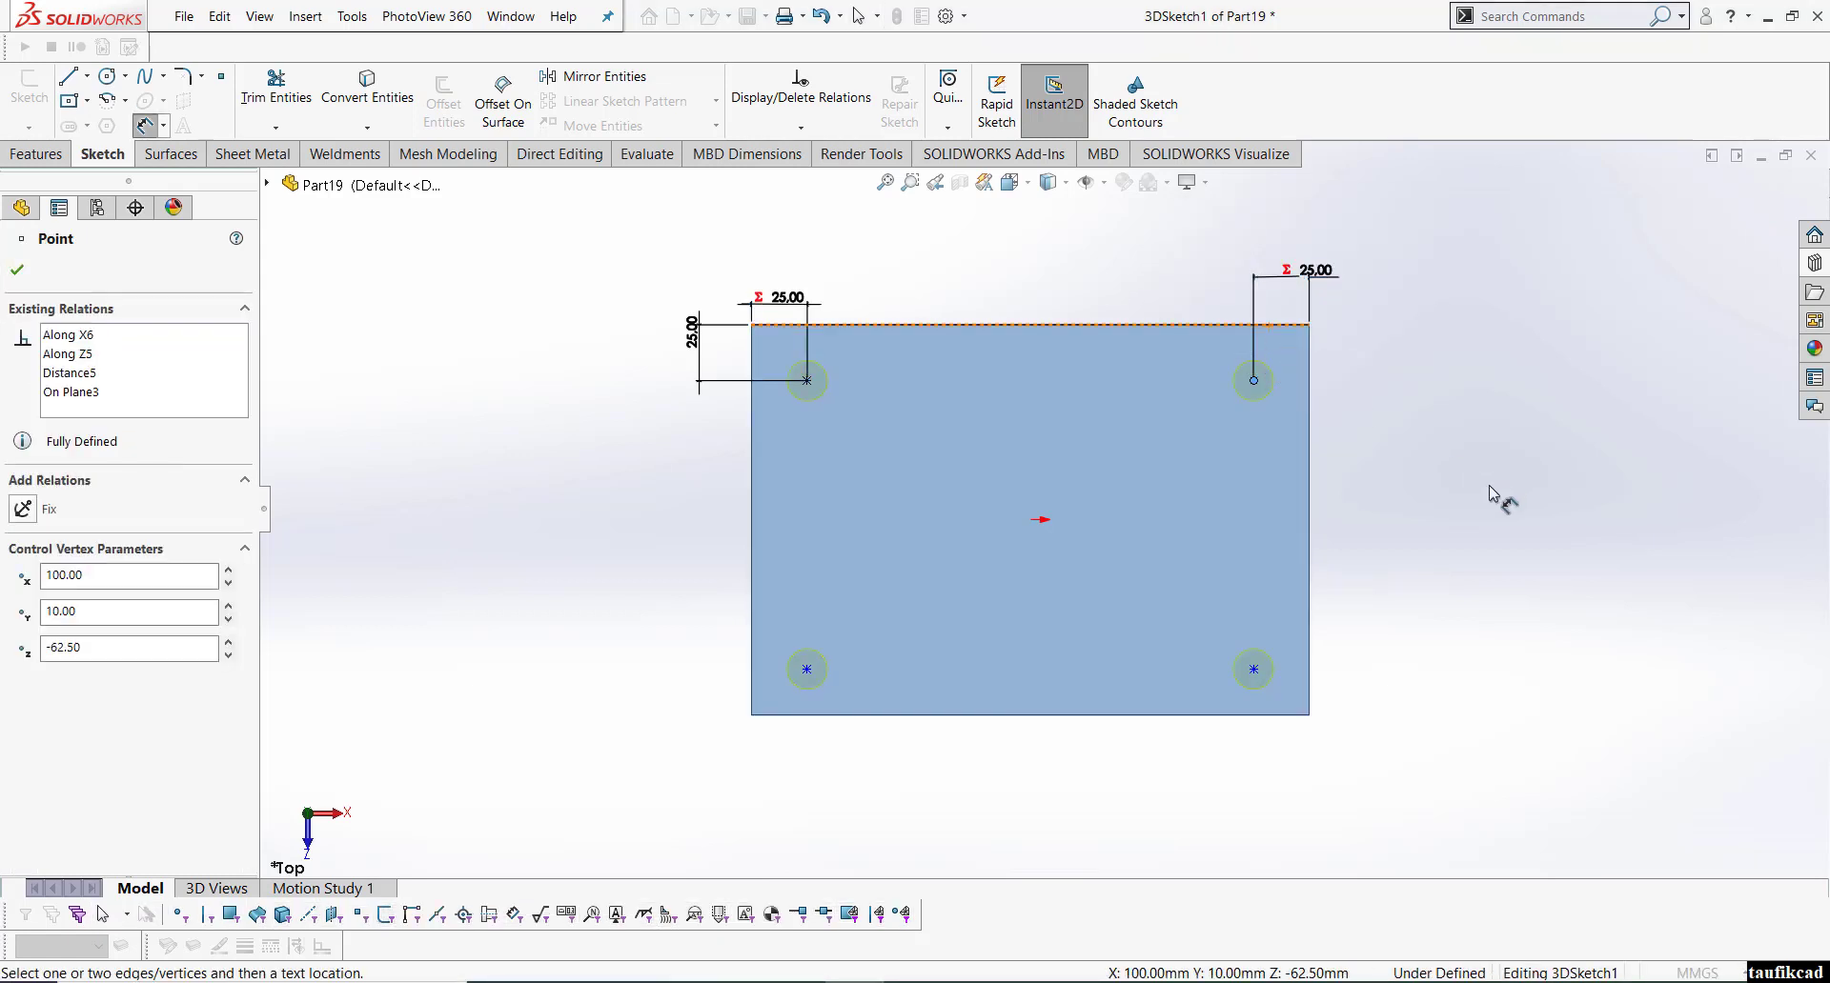
click(806, 670)
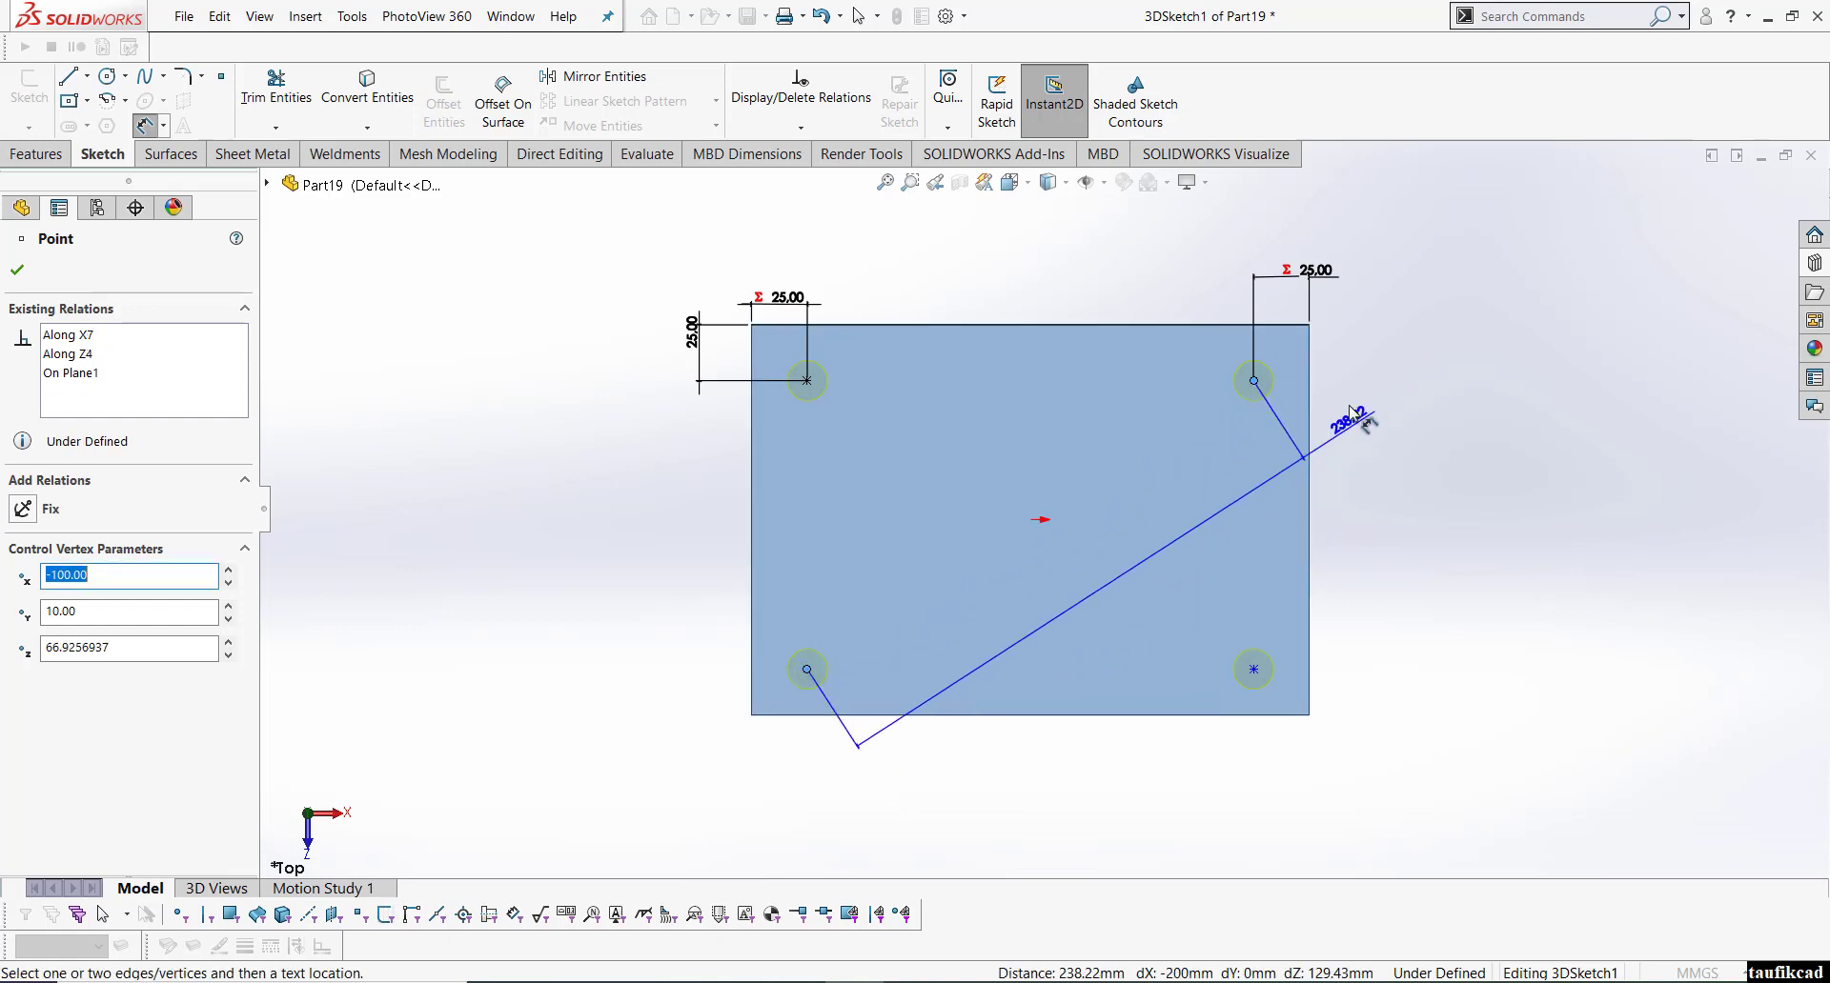
key(Escape)
click(1253, 380)
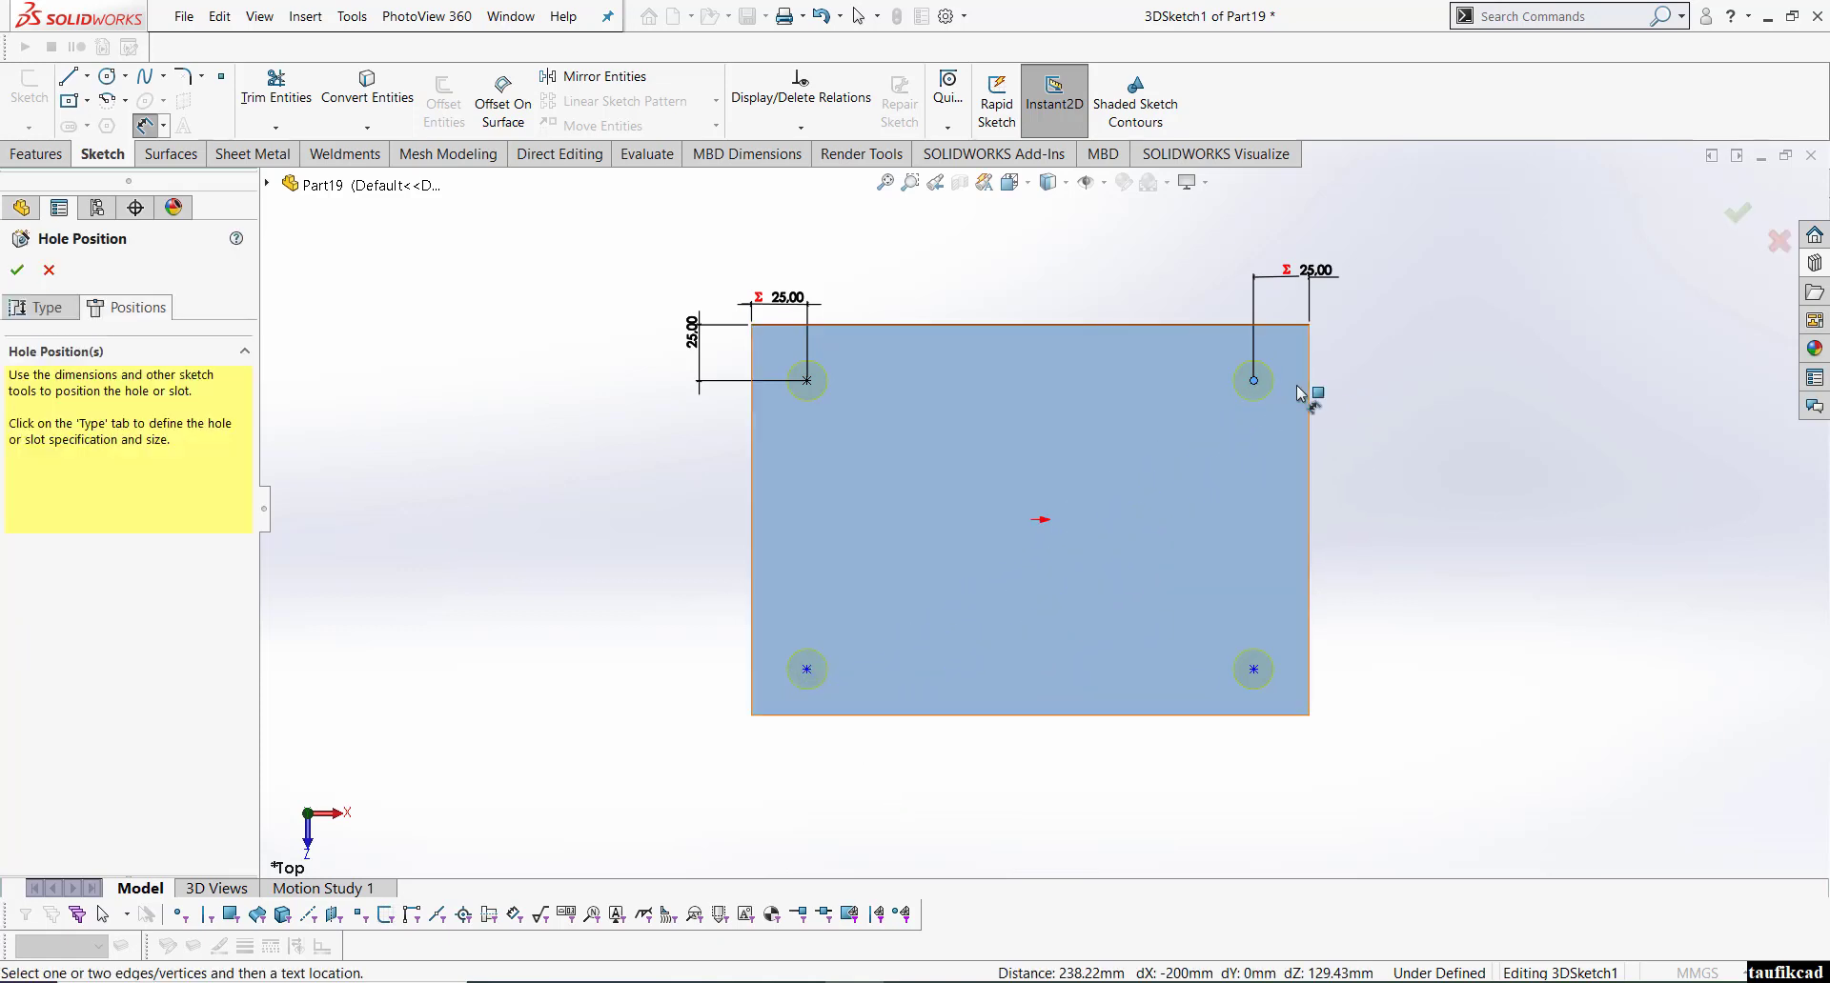
click(1283, 326)
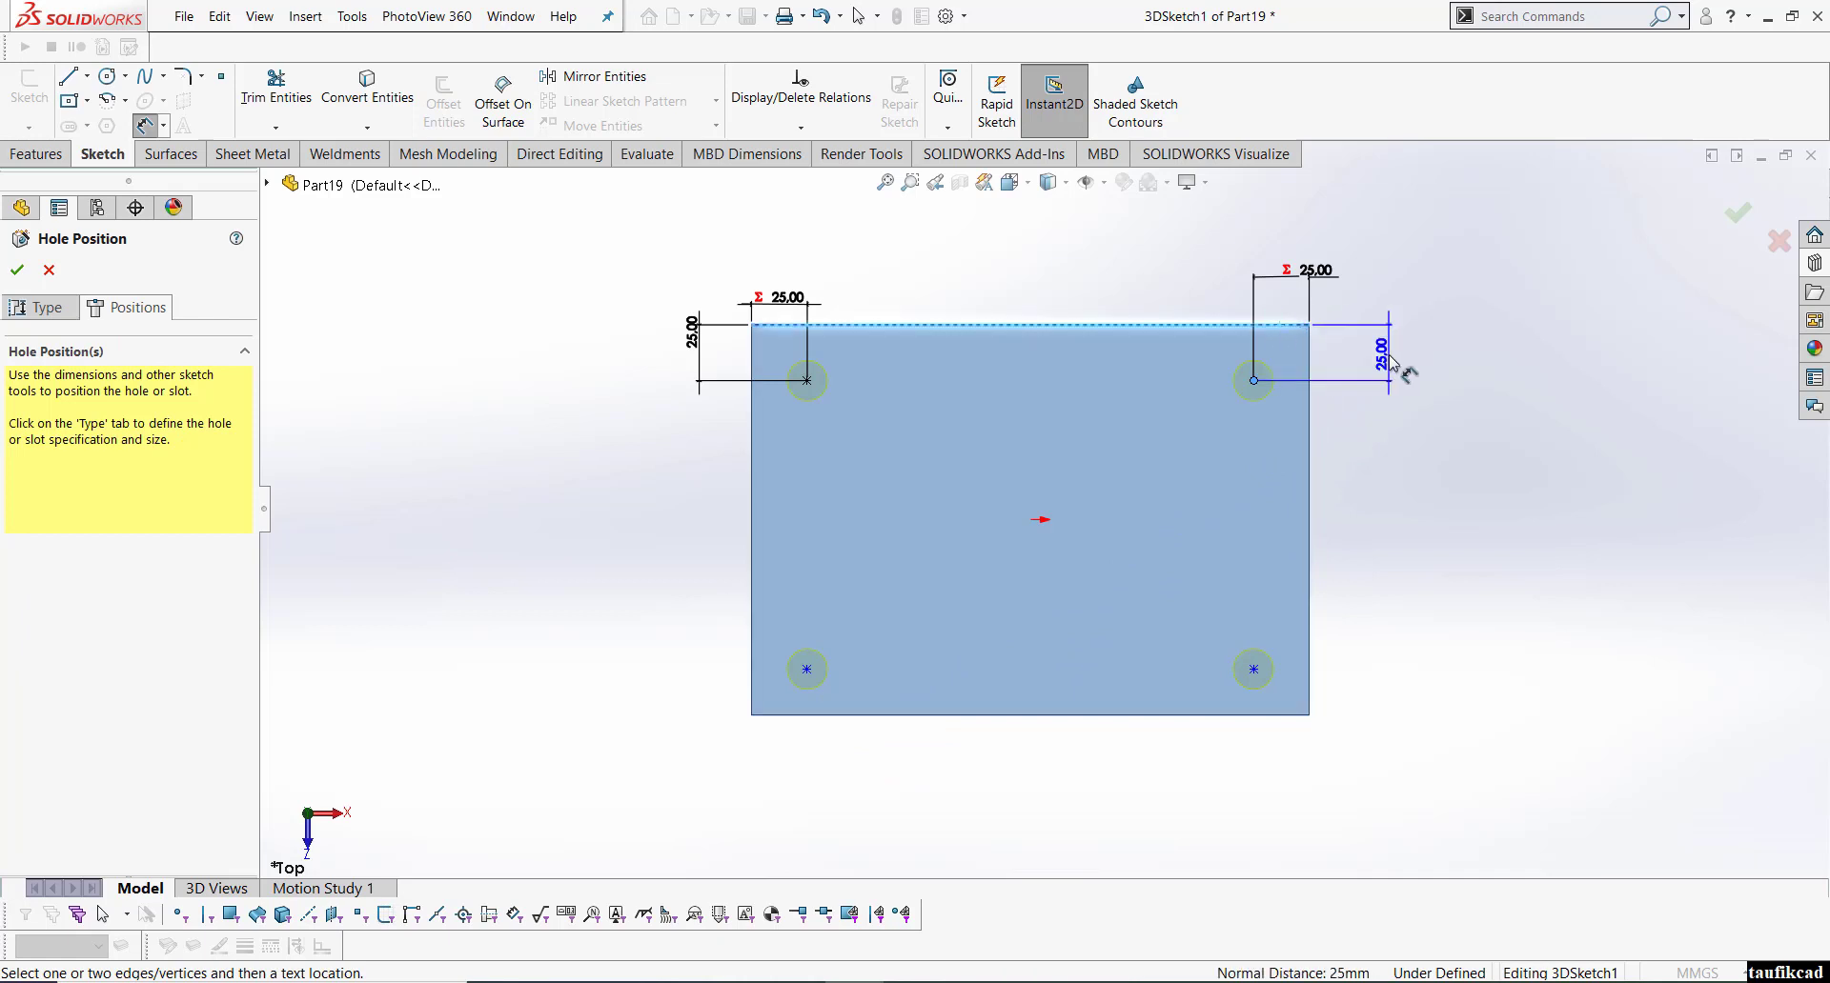
click(1391, 363)
click(1097, 430)
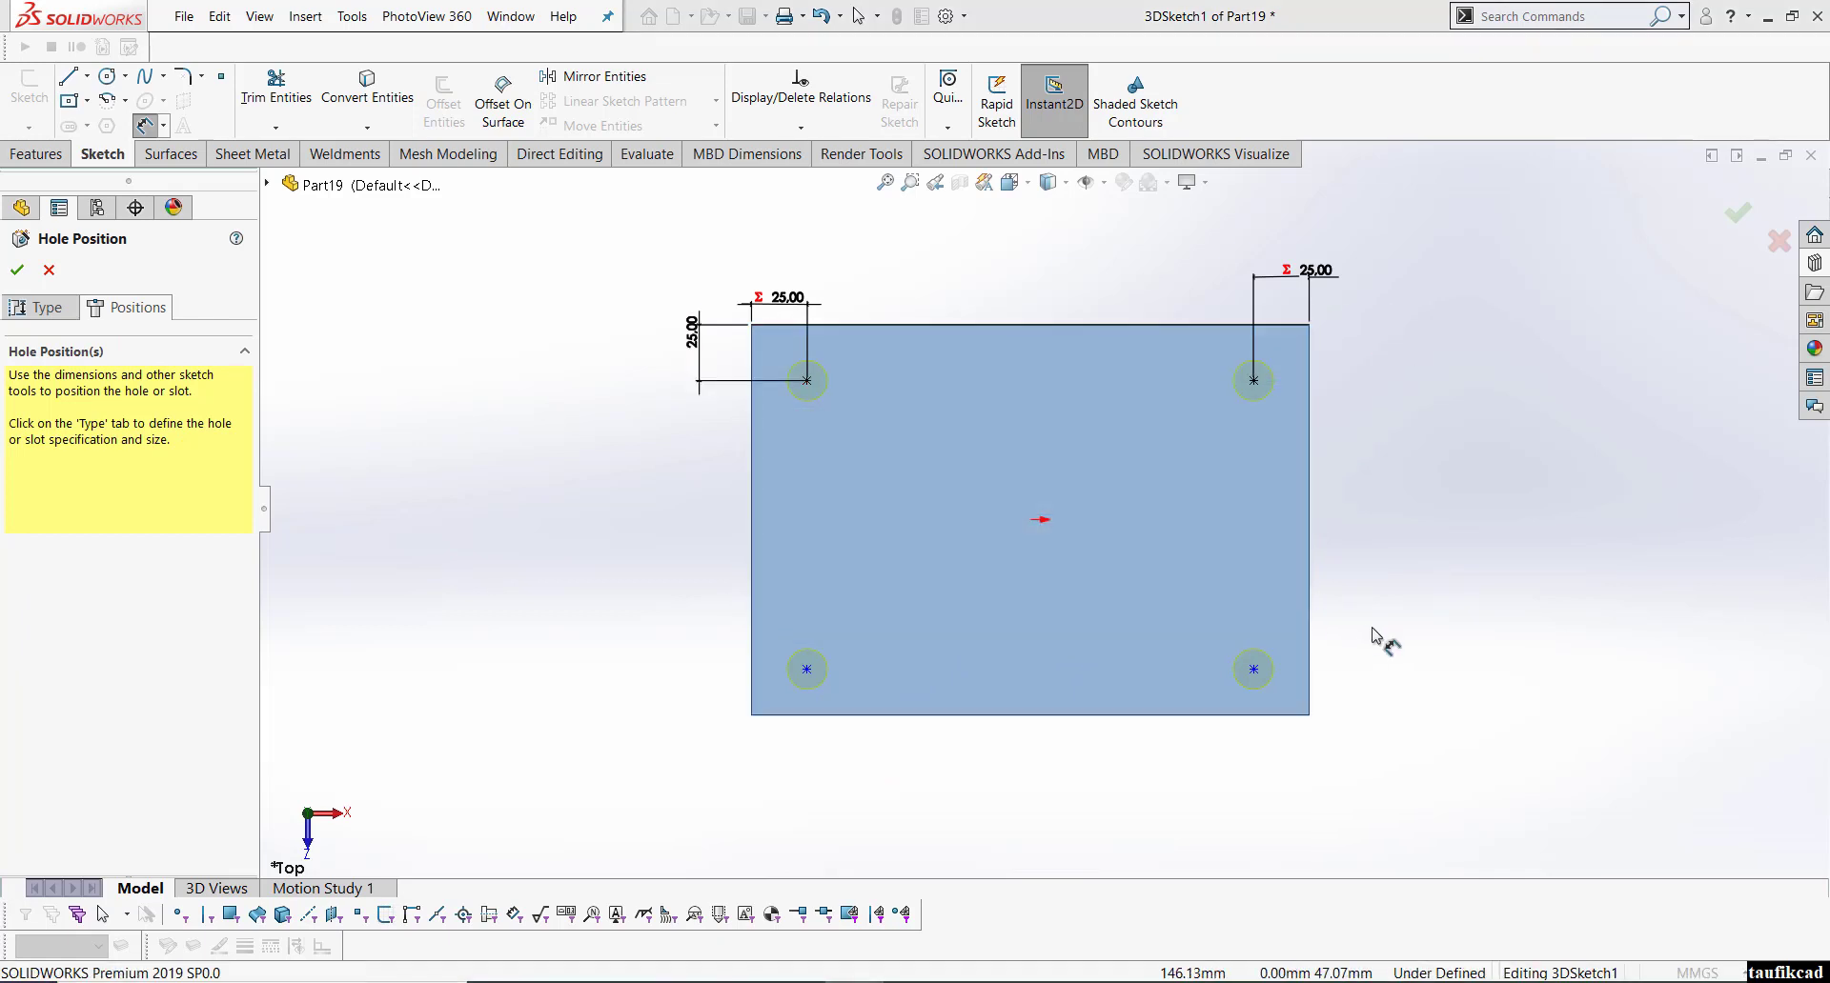
- Dimension the lower-left hole's distance from the plate's lower edge with an equation linked to the upper-left hole's vertical offset, and finish the holes
click(807, 670)
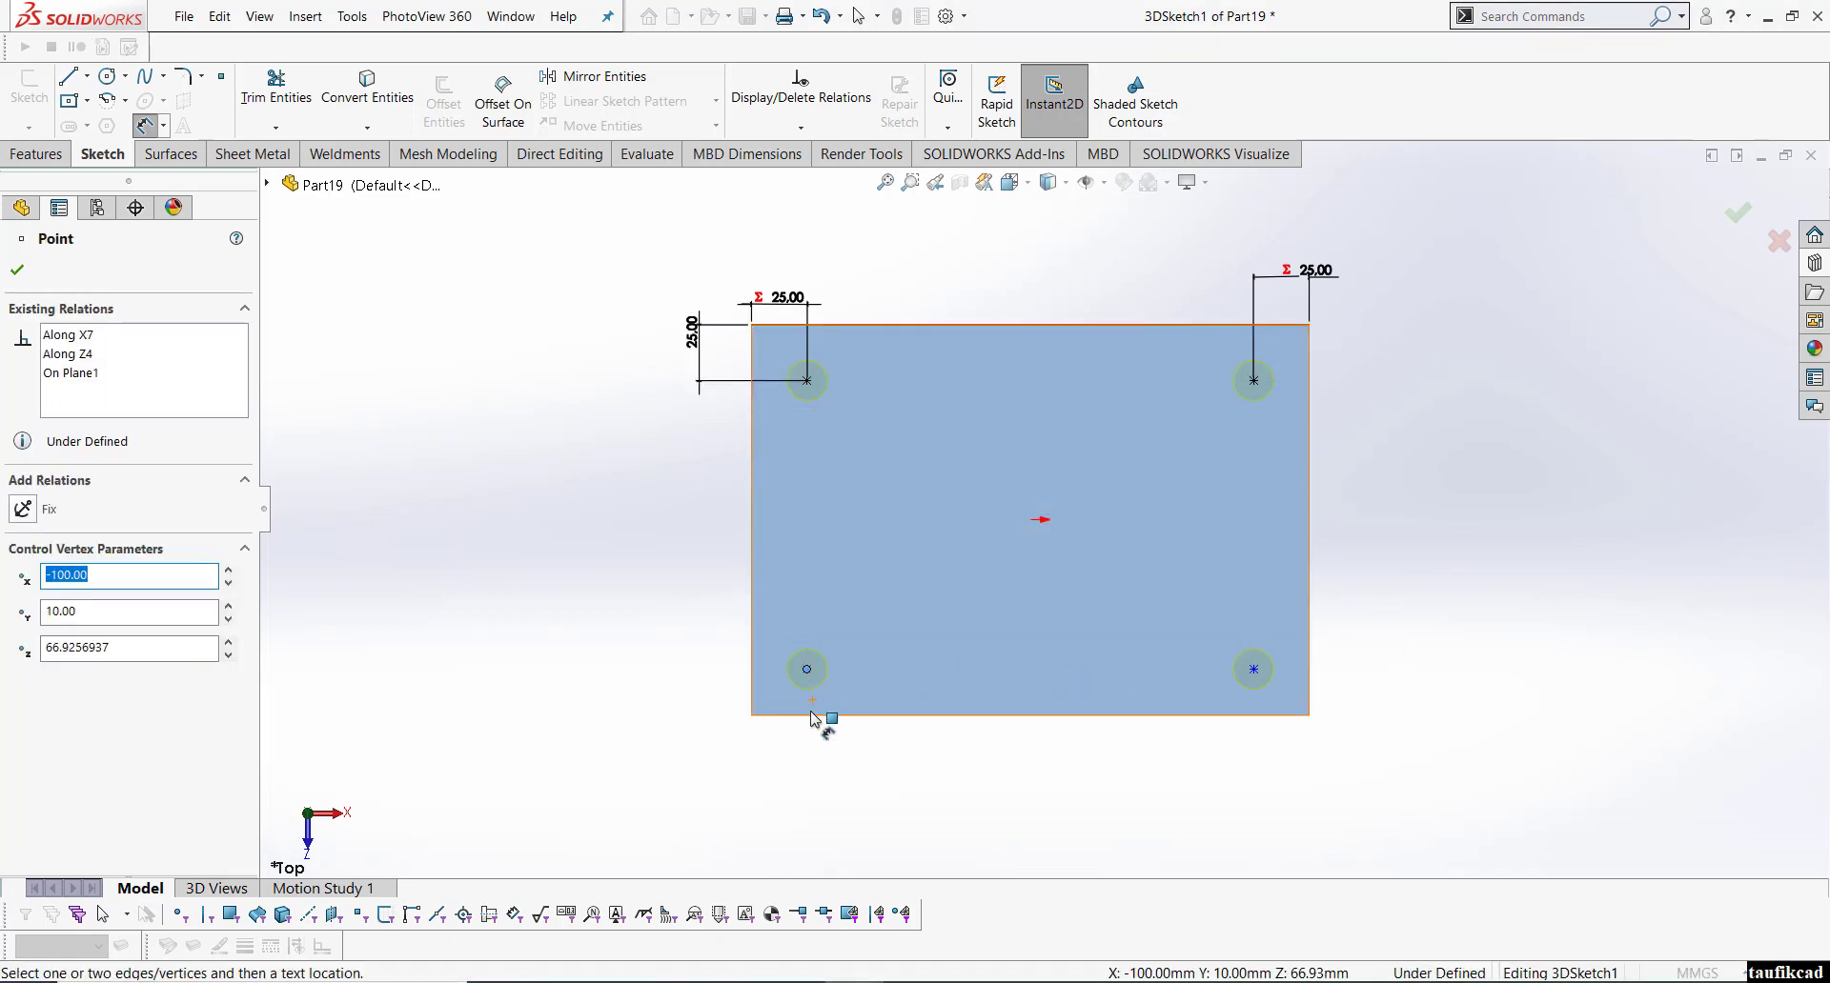
click(805, 714)
click(672, 724)
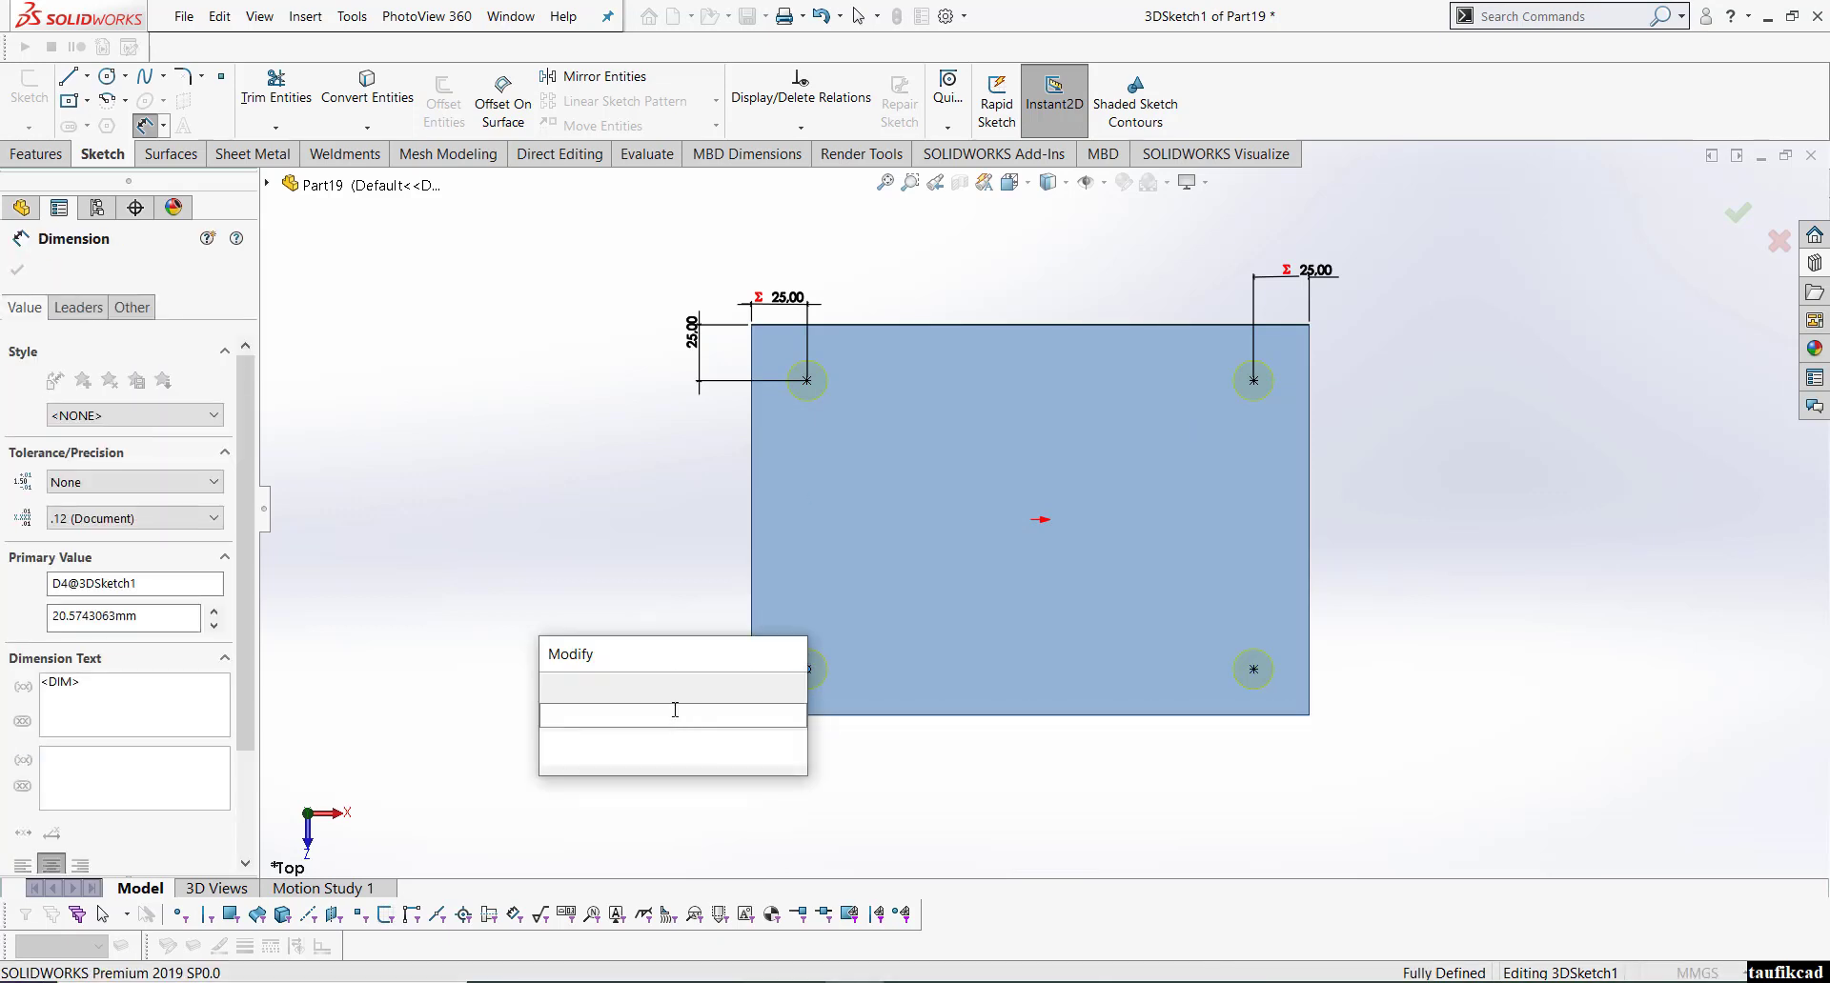
text(=)
click(692, 333)
key(Return)
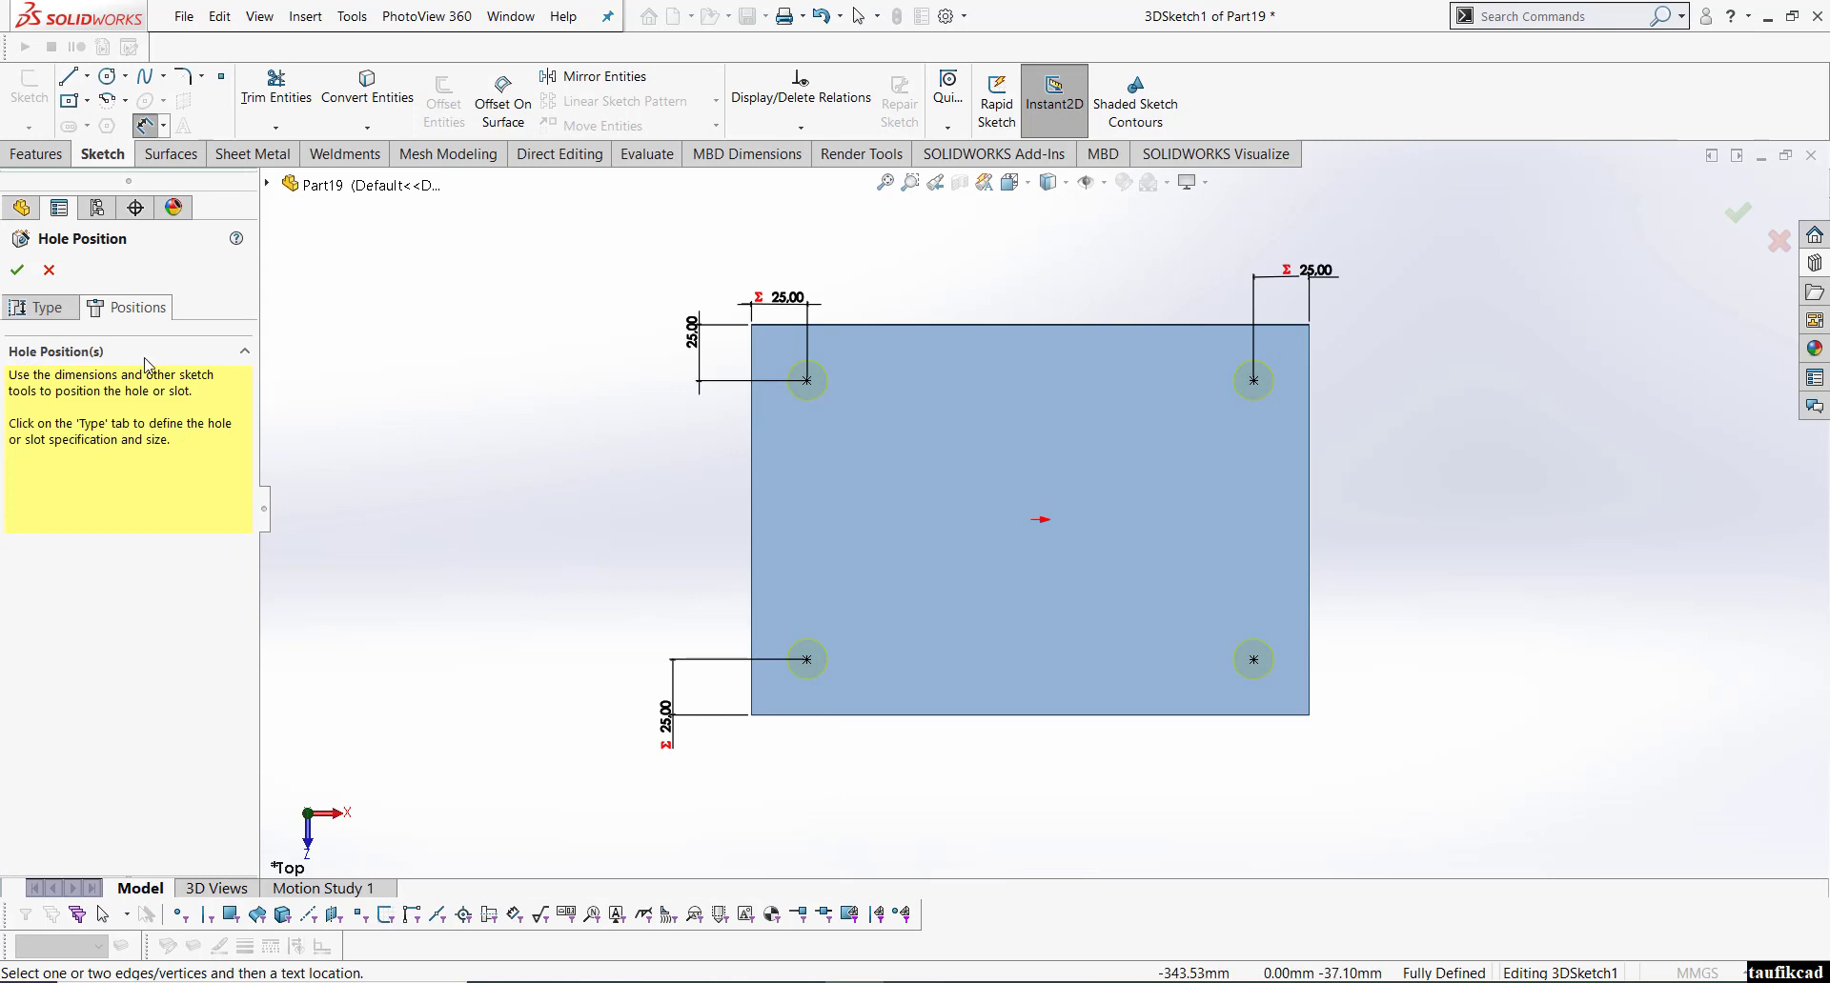
click(19, 273)
- Chamfer the plate's four vertical corner edges with a distance of 5 mm at 45 degrees
click(1048, 181)
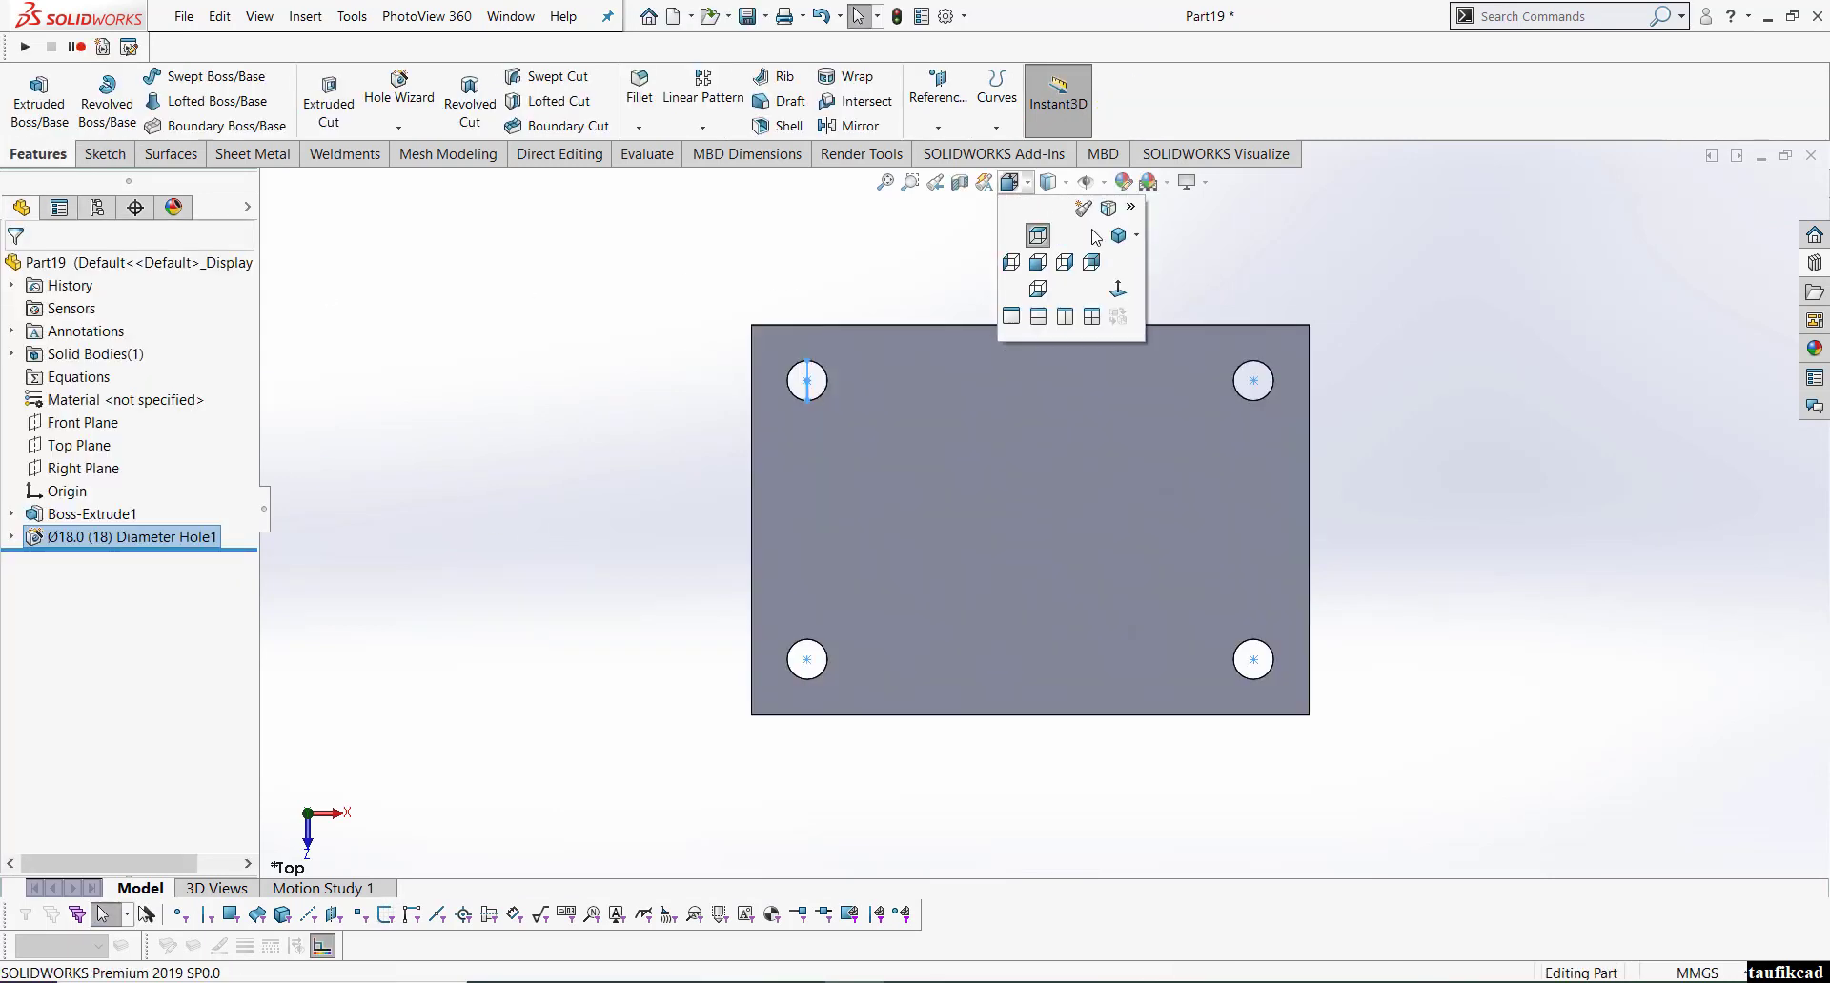
click(1111, 238)
click(551, 380)
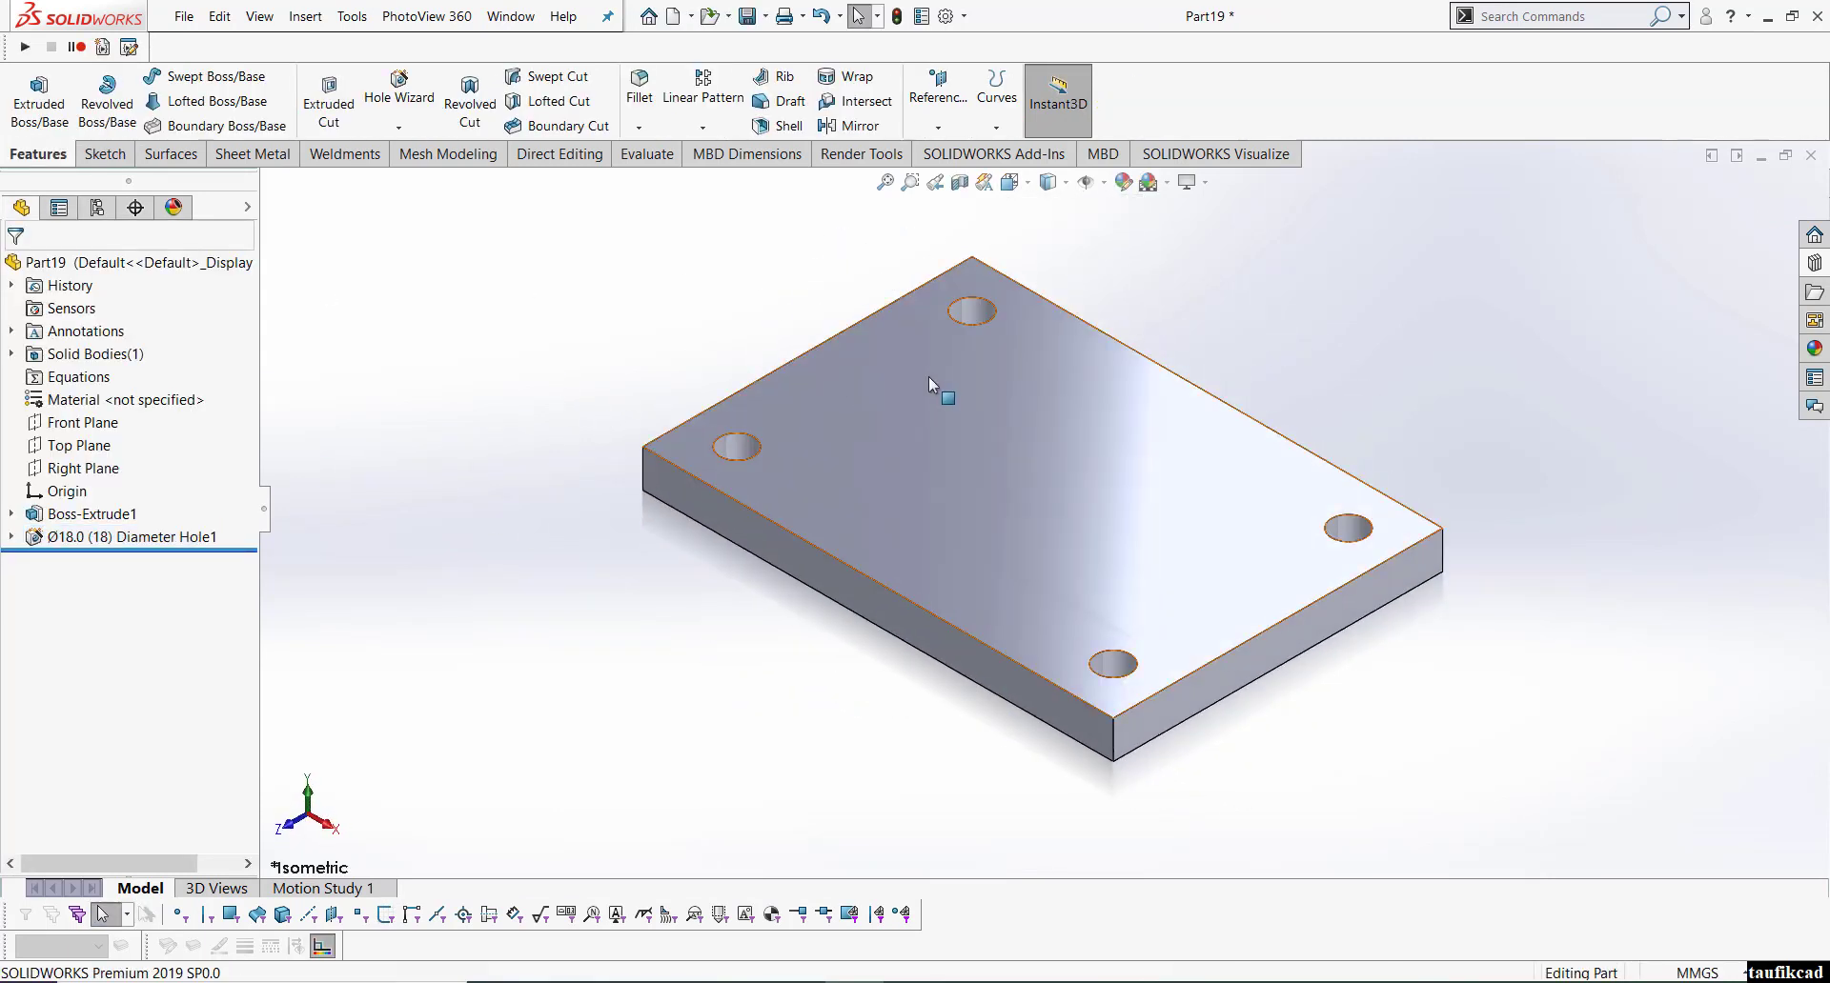
click(639, 129)
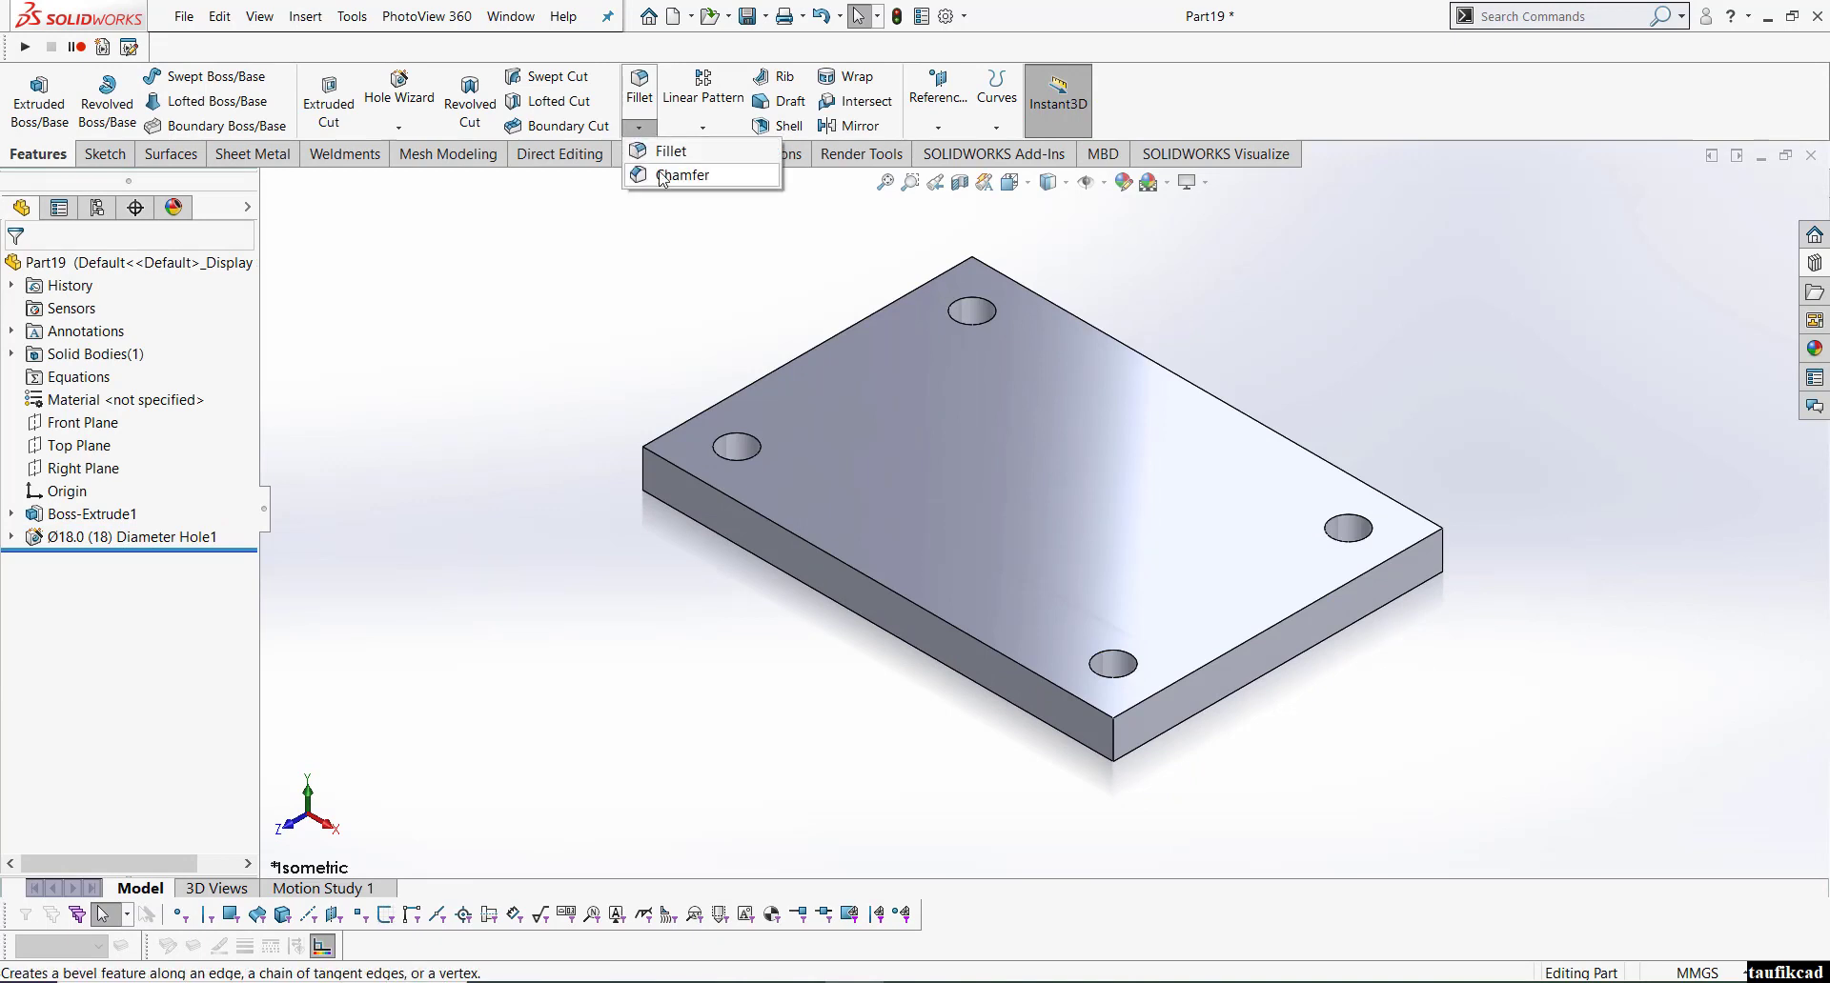
click(662, 172)
click(644, 472)
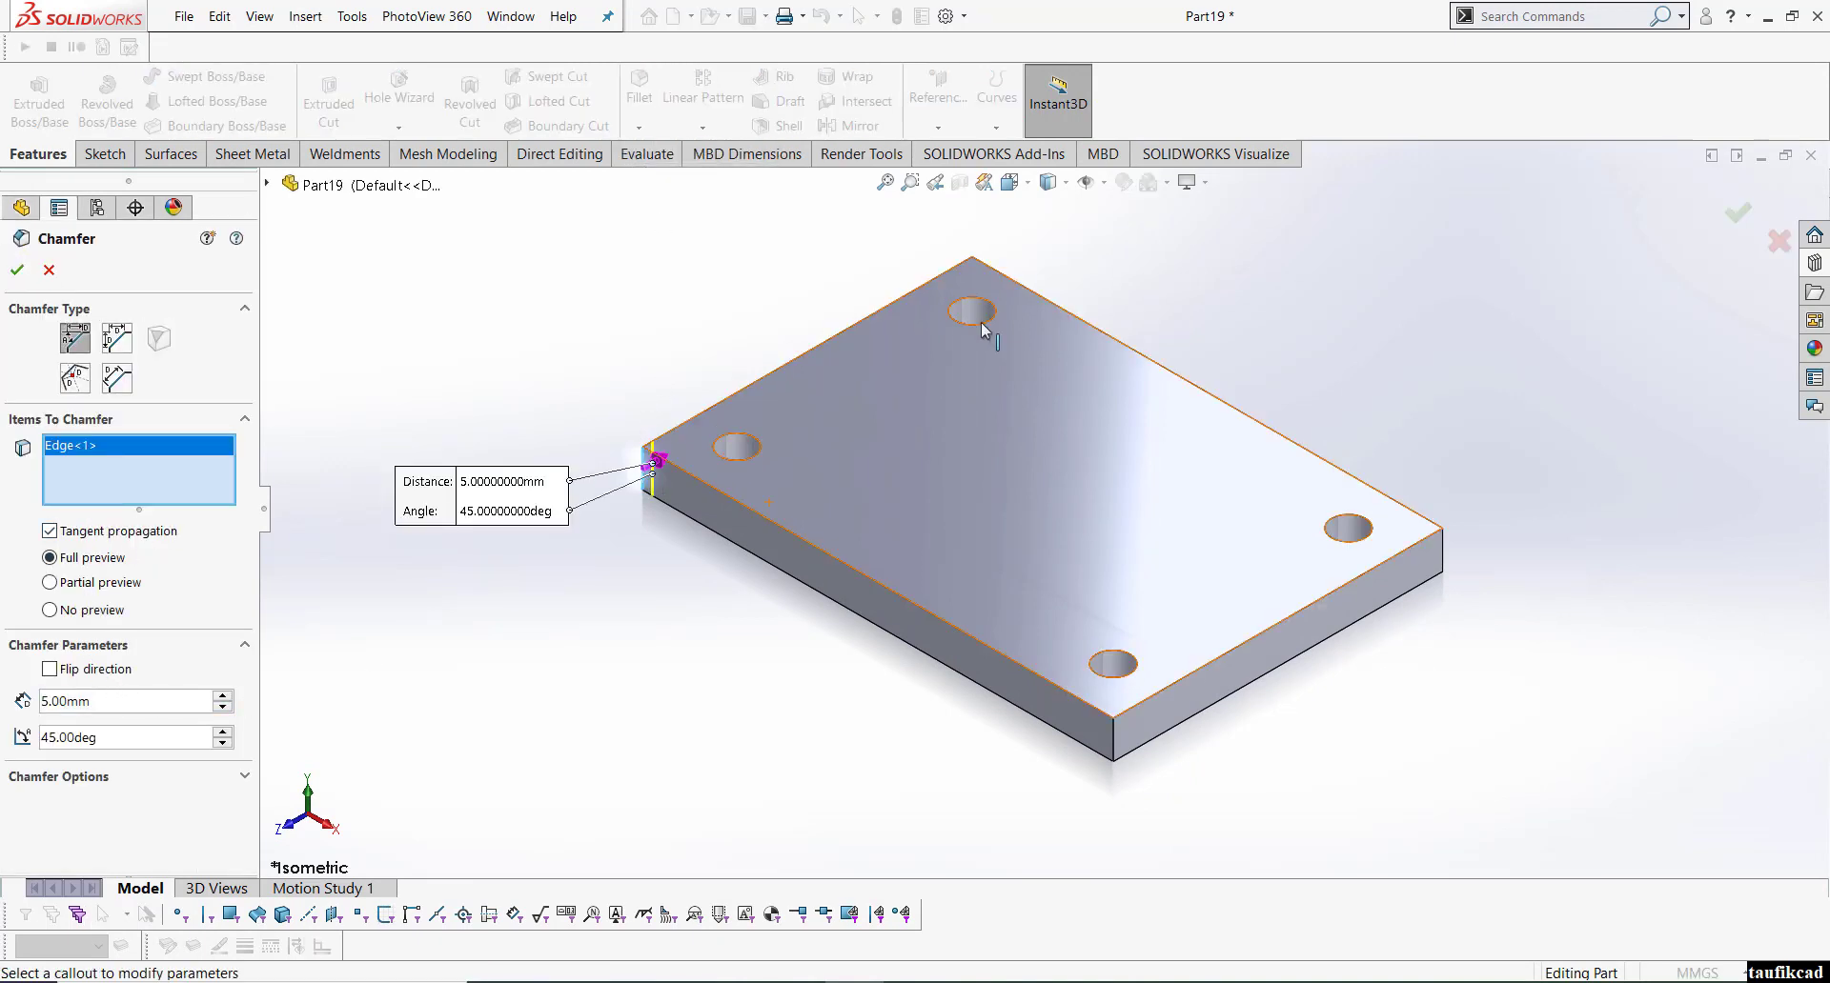
middle_drag(1026, 278, 1239, 476)
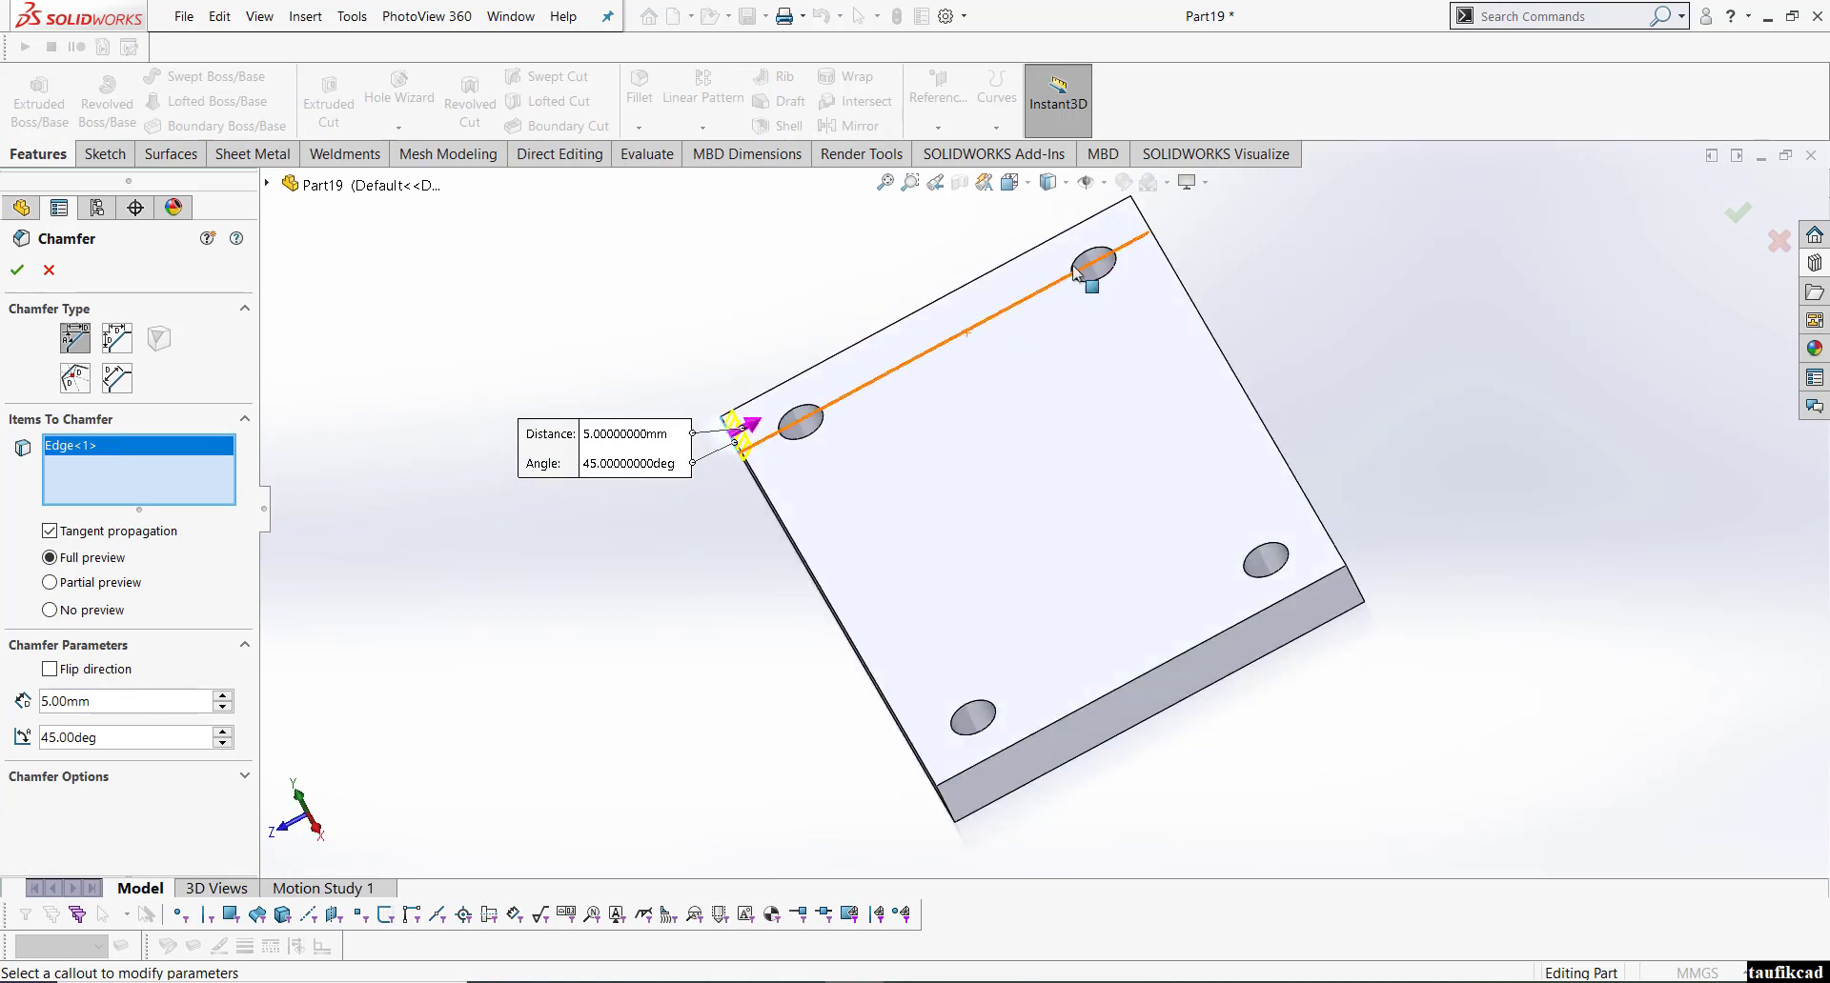
click(1363, 599)
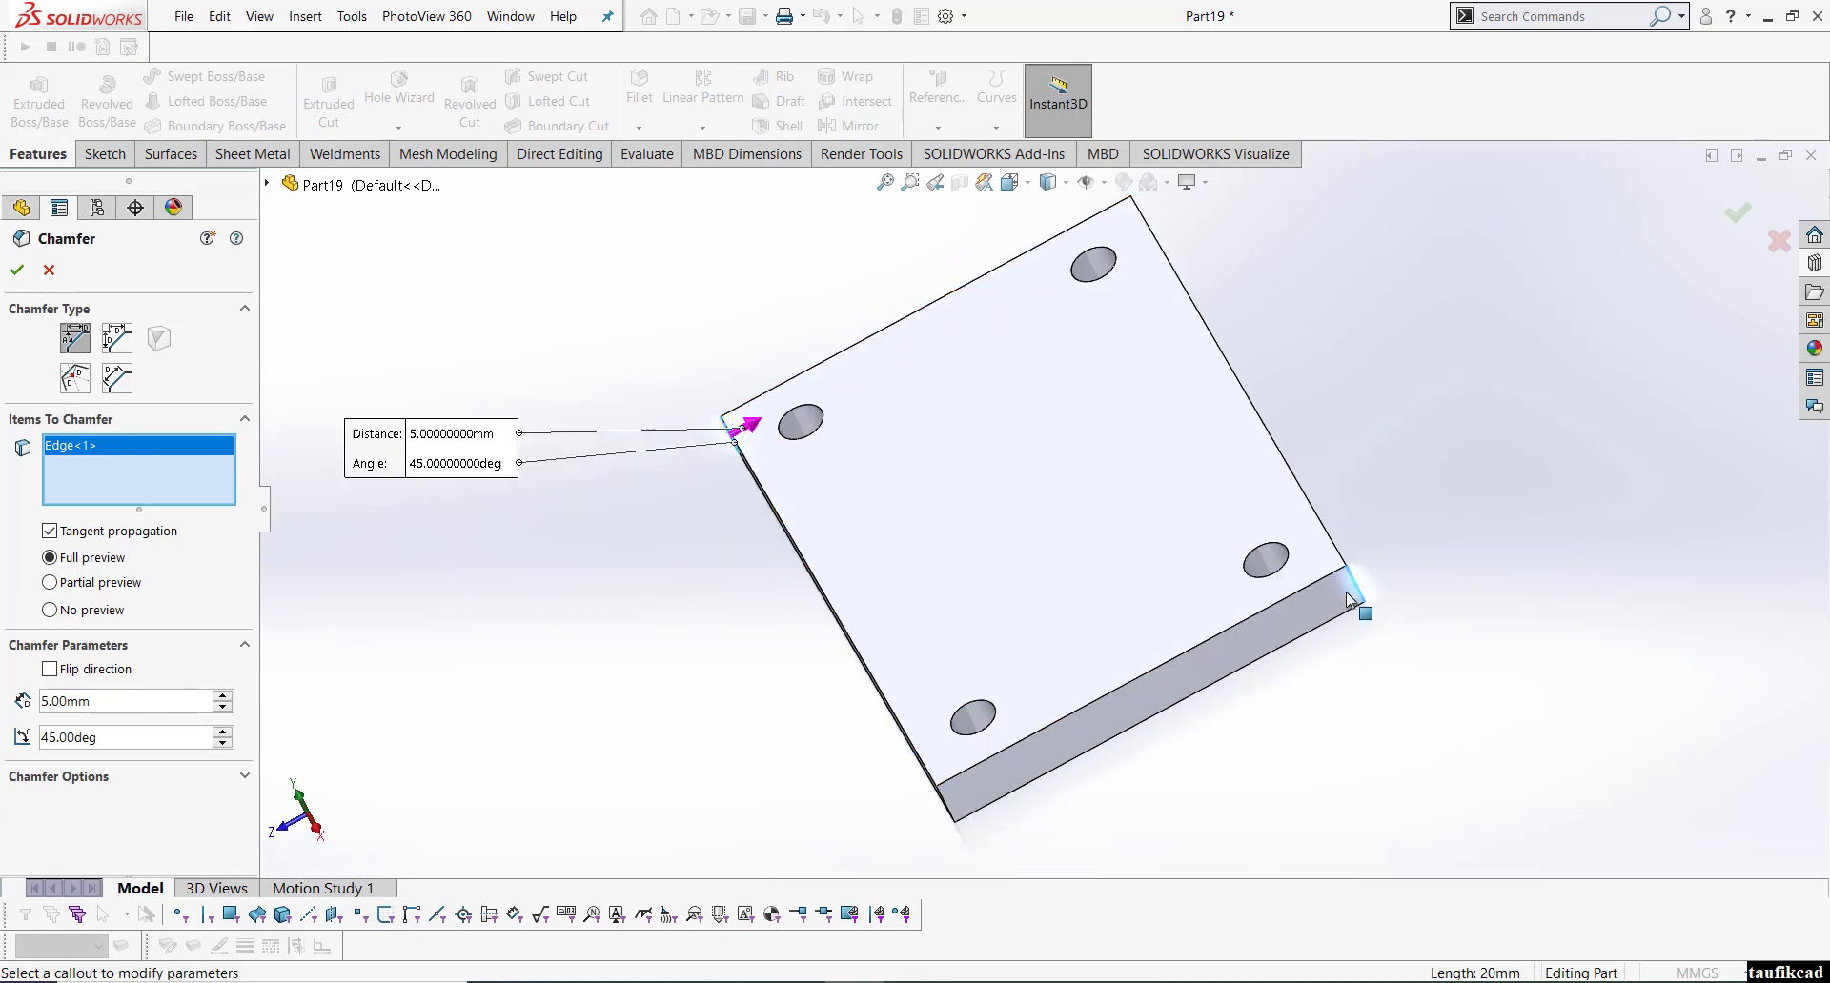
click(952, 818)
middle_drag(960, 809, 1233, 272)
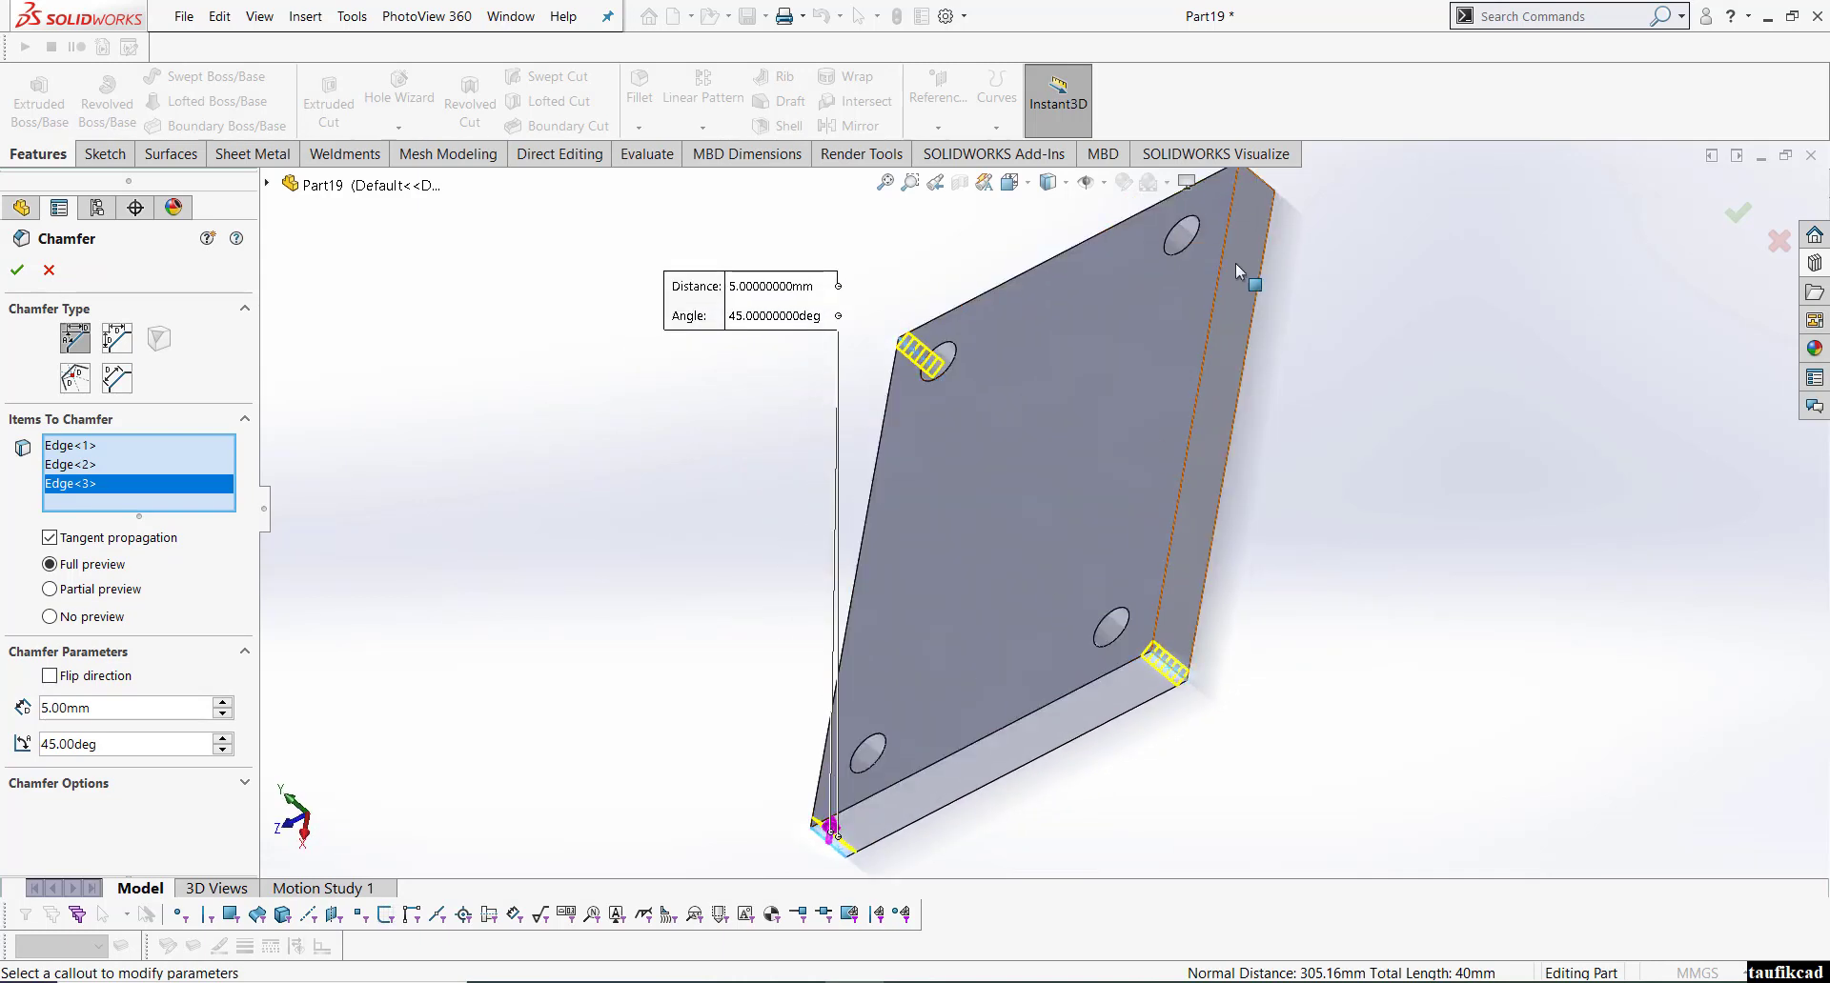
click(1271, 189)
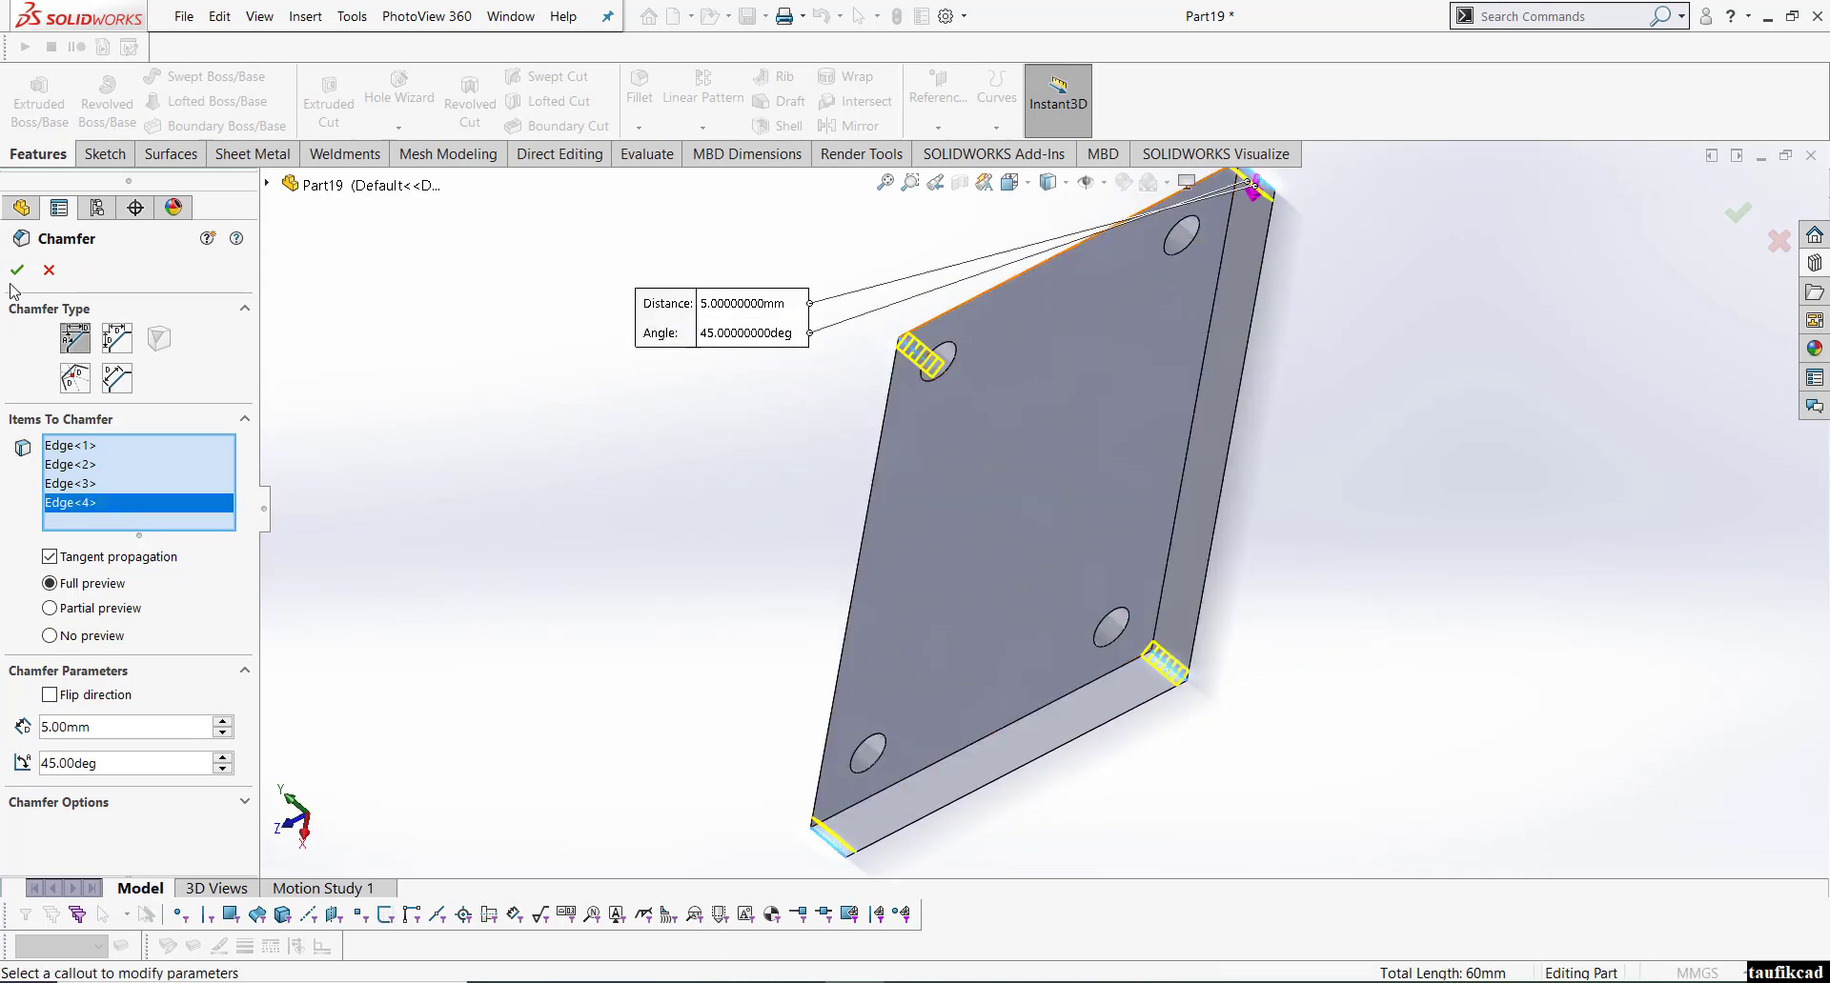
key(Return)
- Create a folder named tes inside the beam connector folder and save the plate part there as bp 2
click(1009, 182)
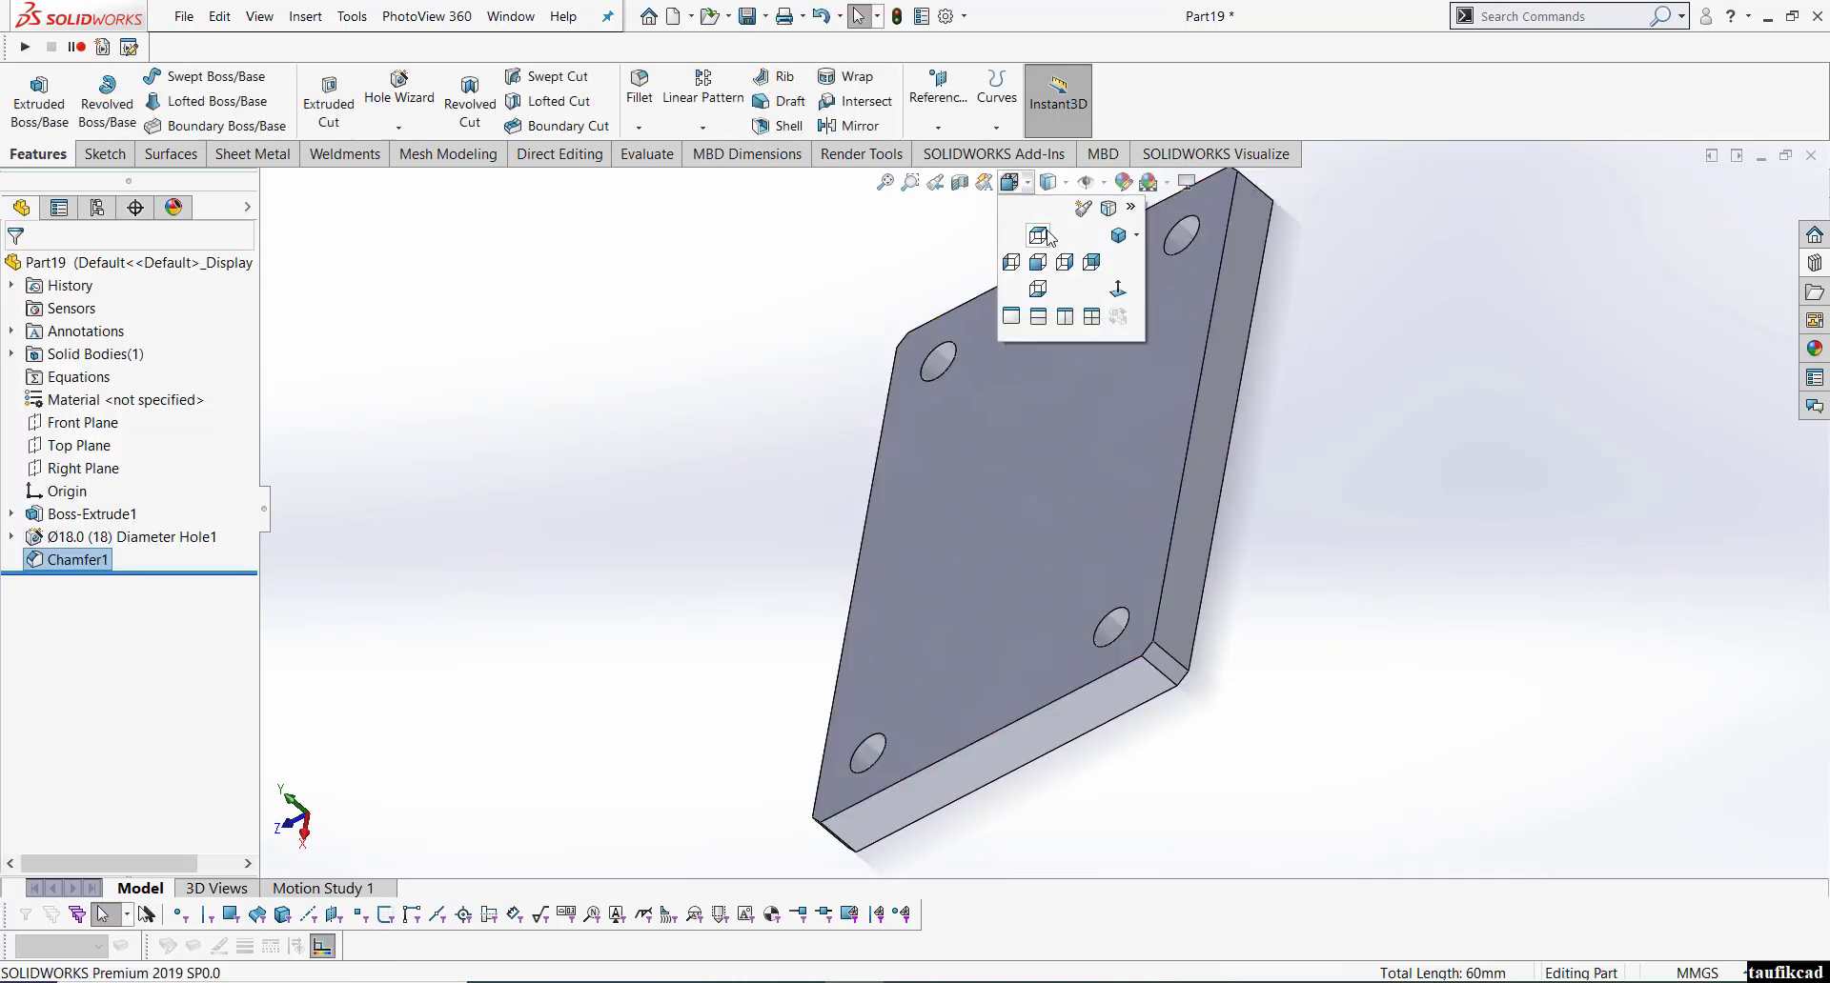
click(1114, 240)
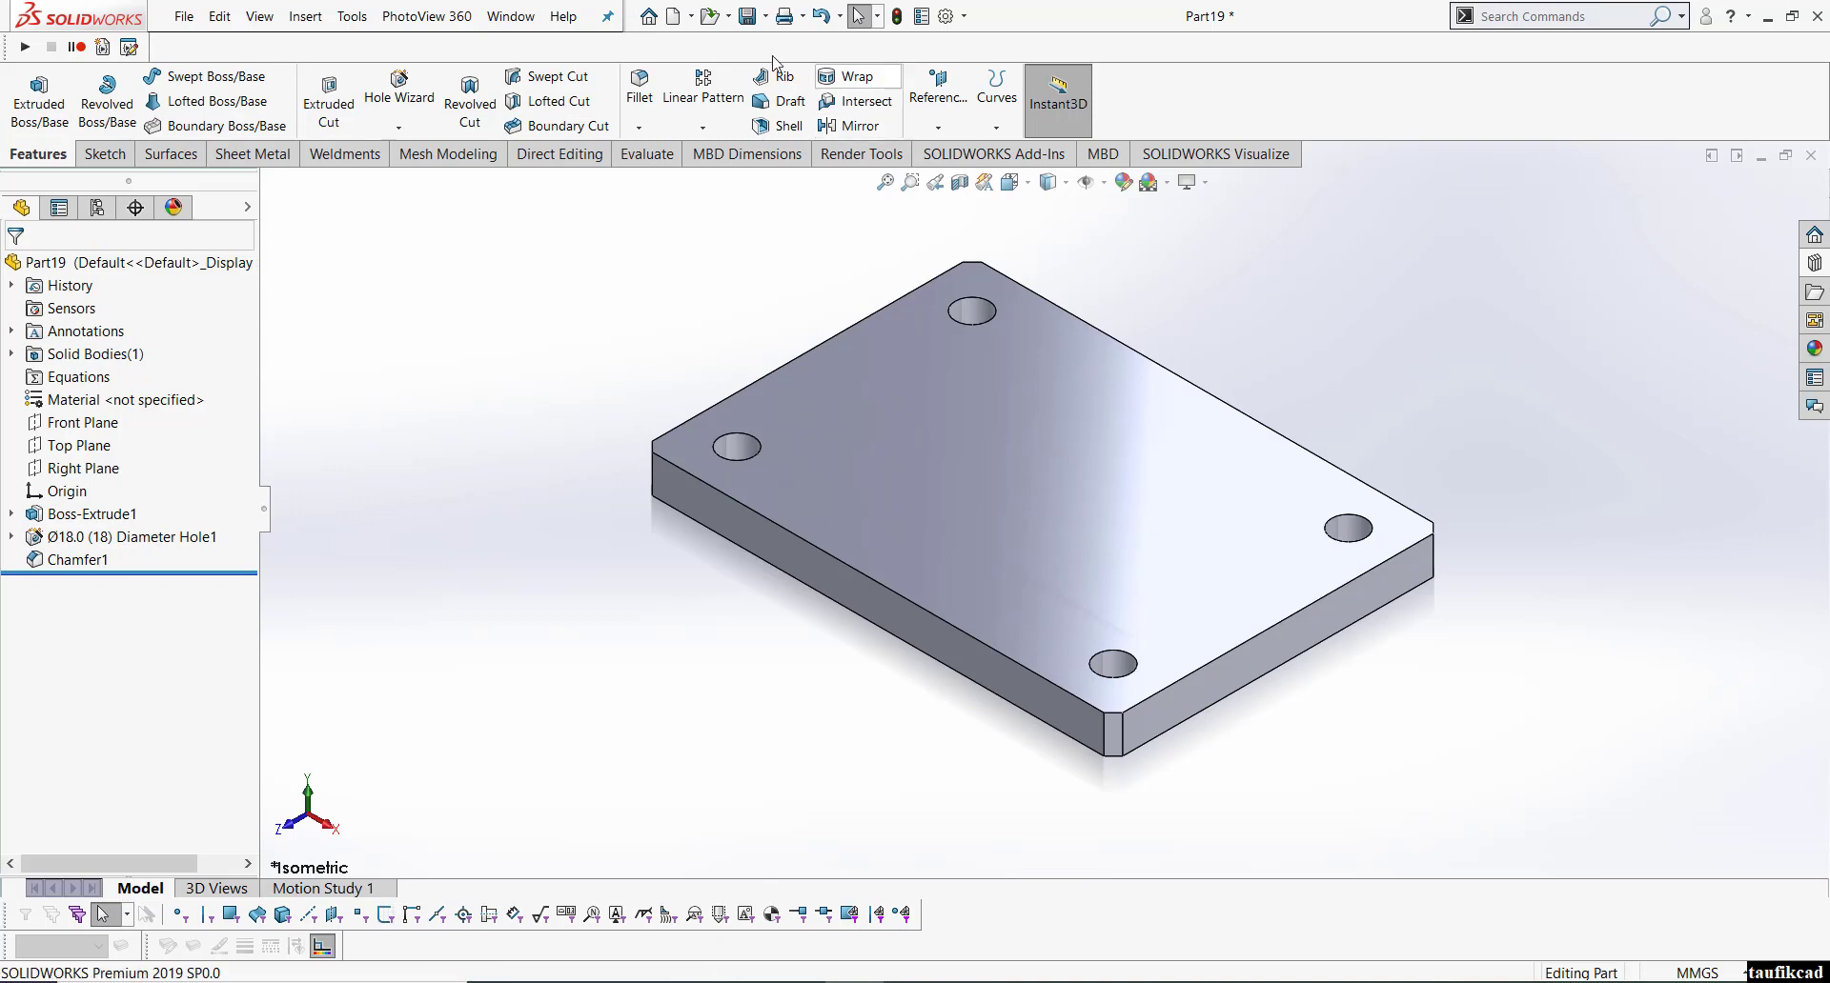
key(ctrl+s)
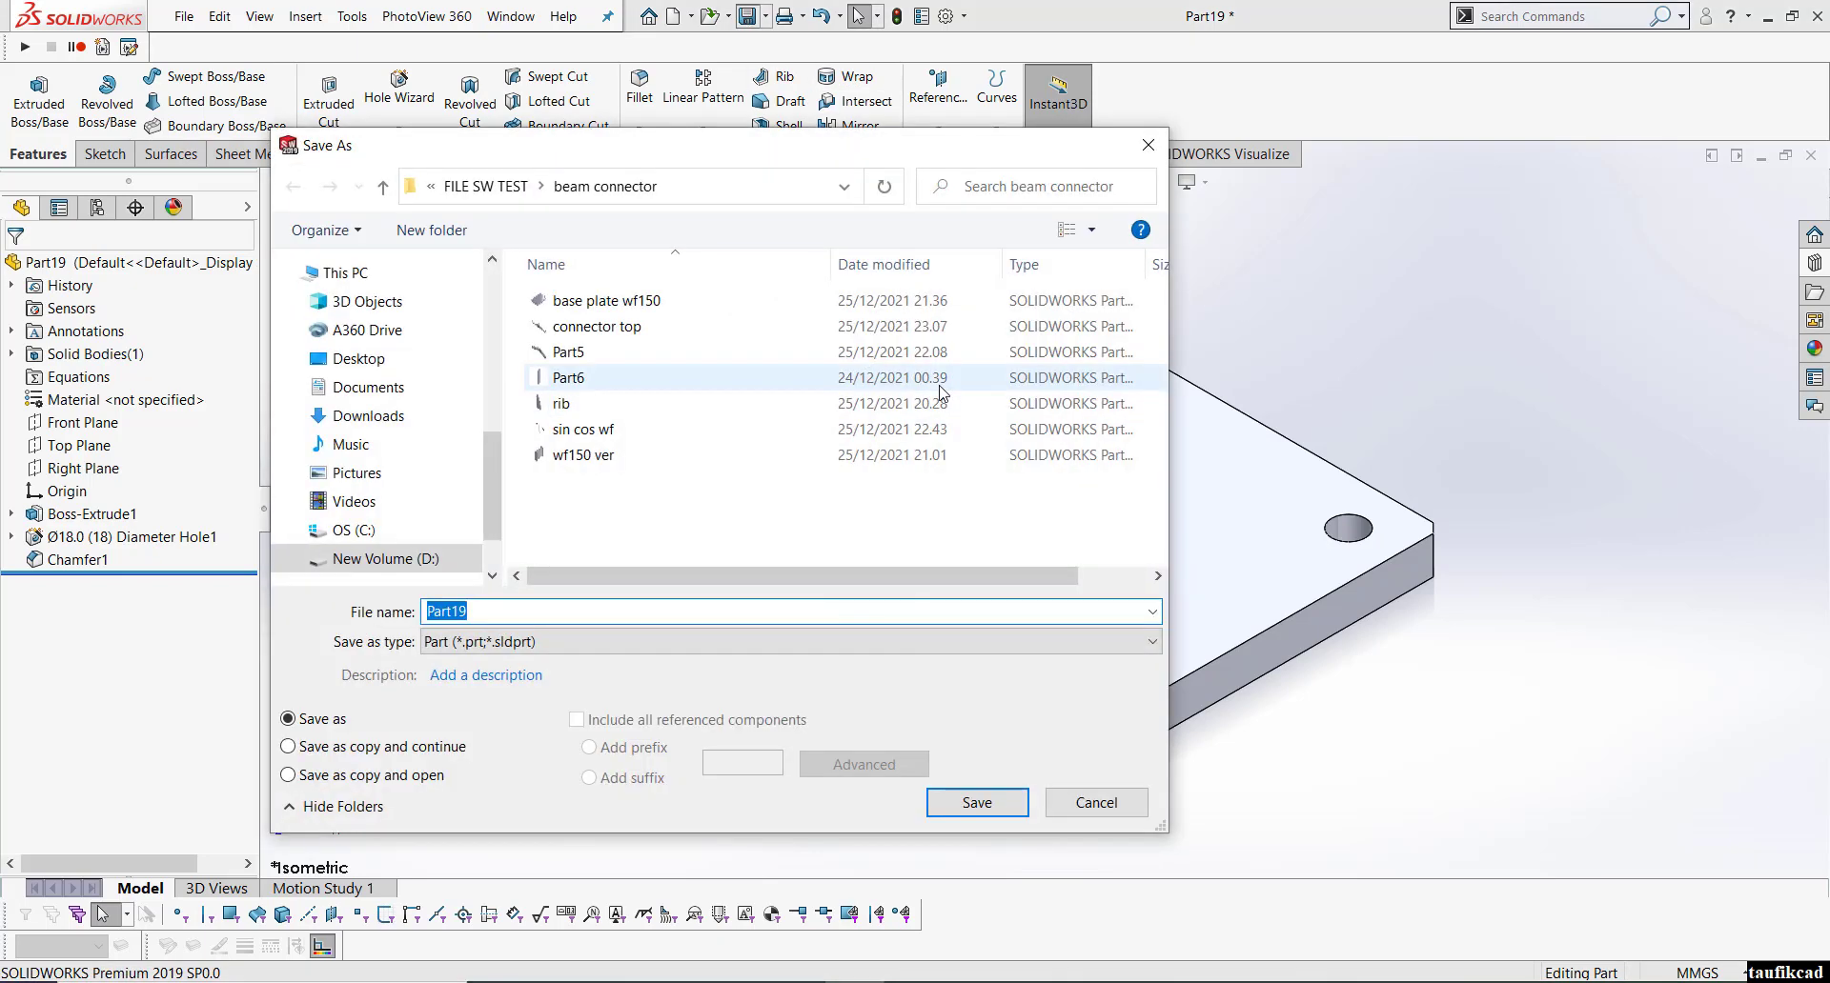
click(430, 230)
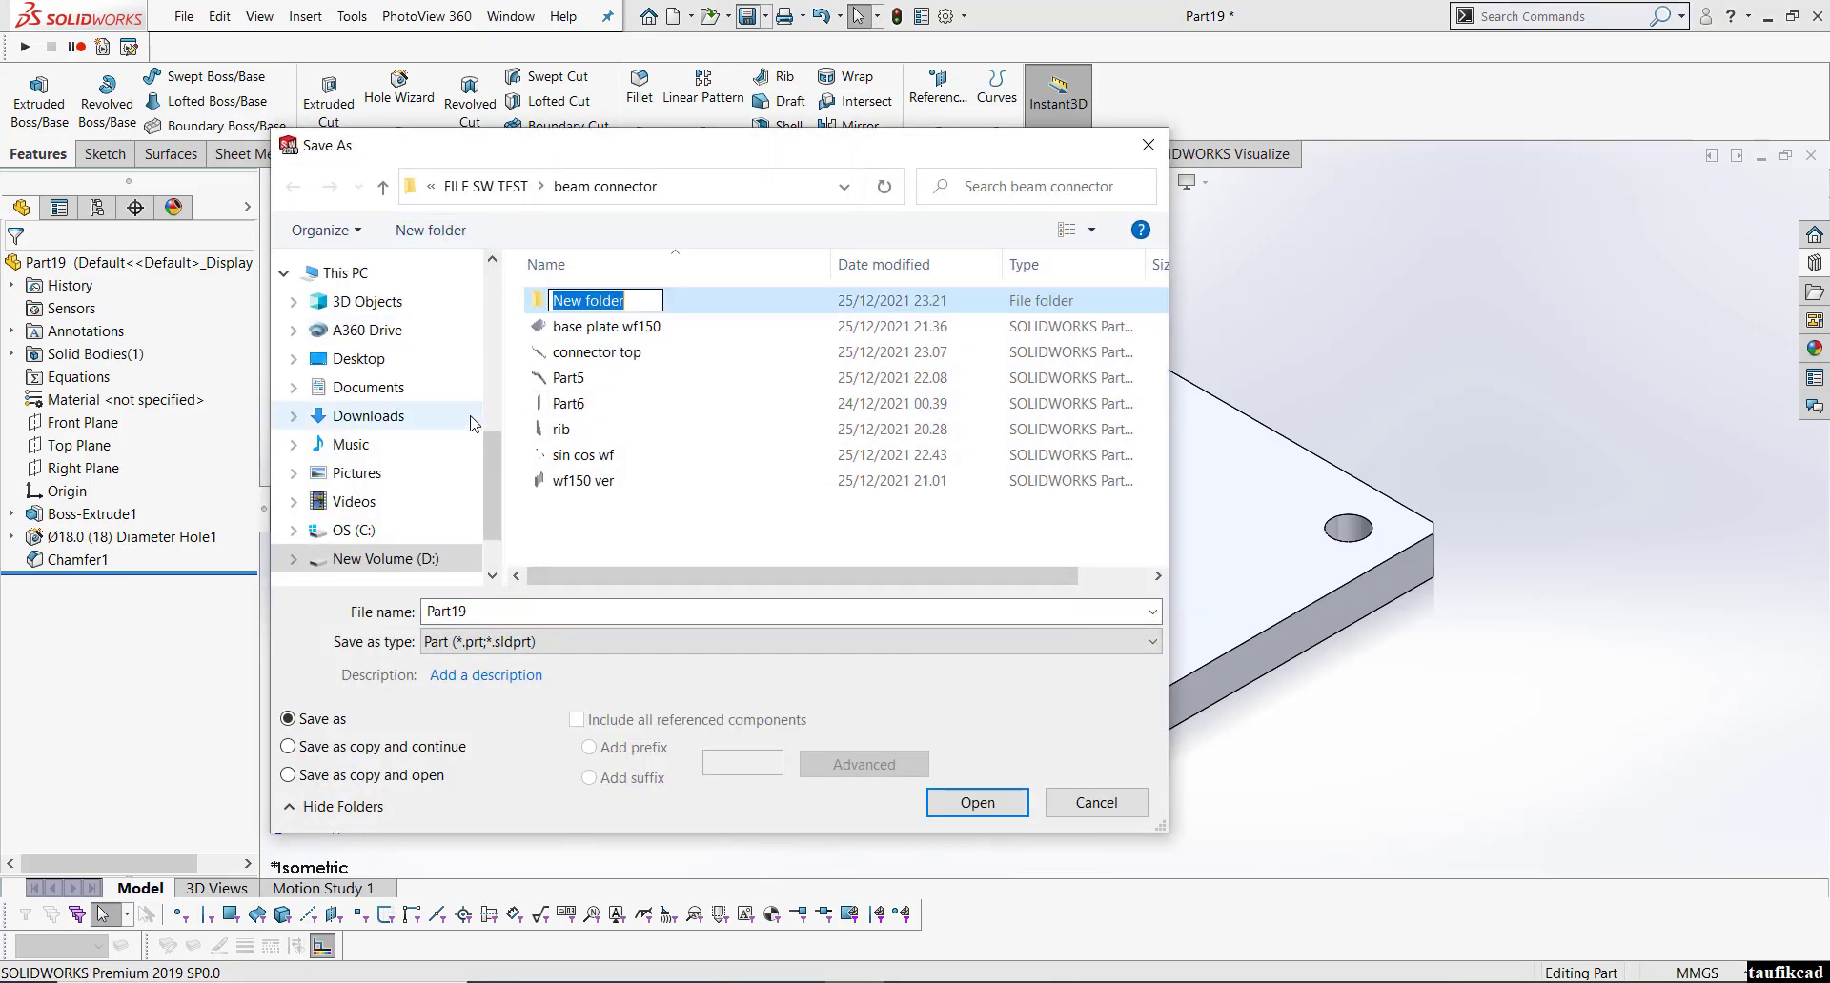
text(t)
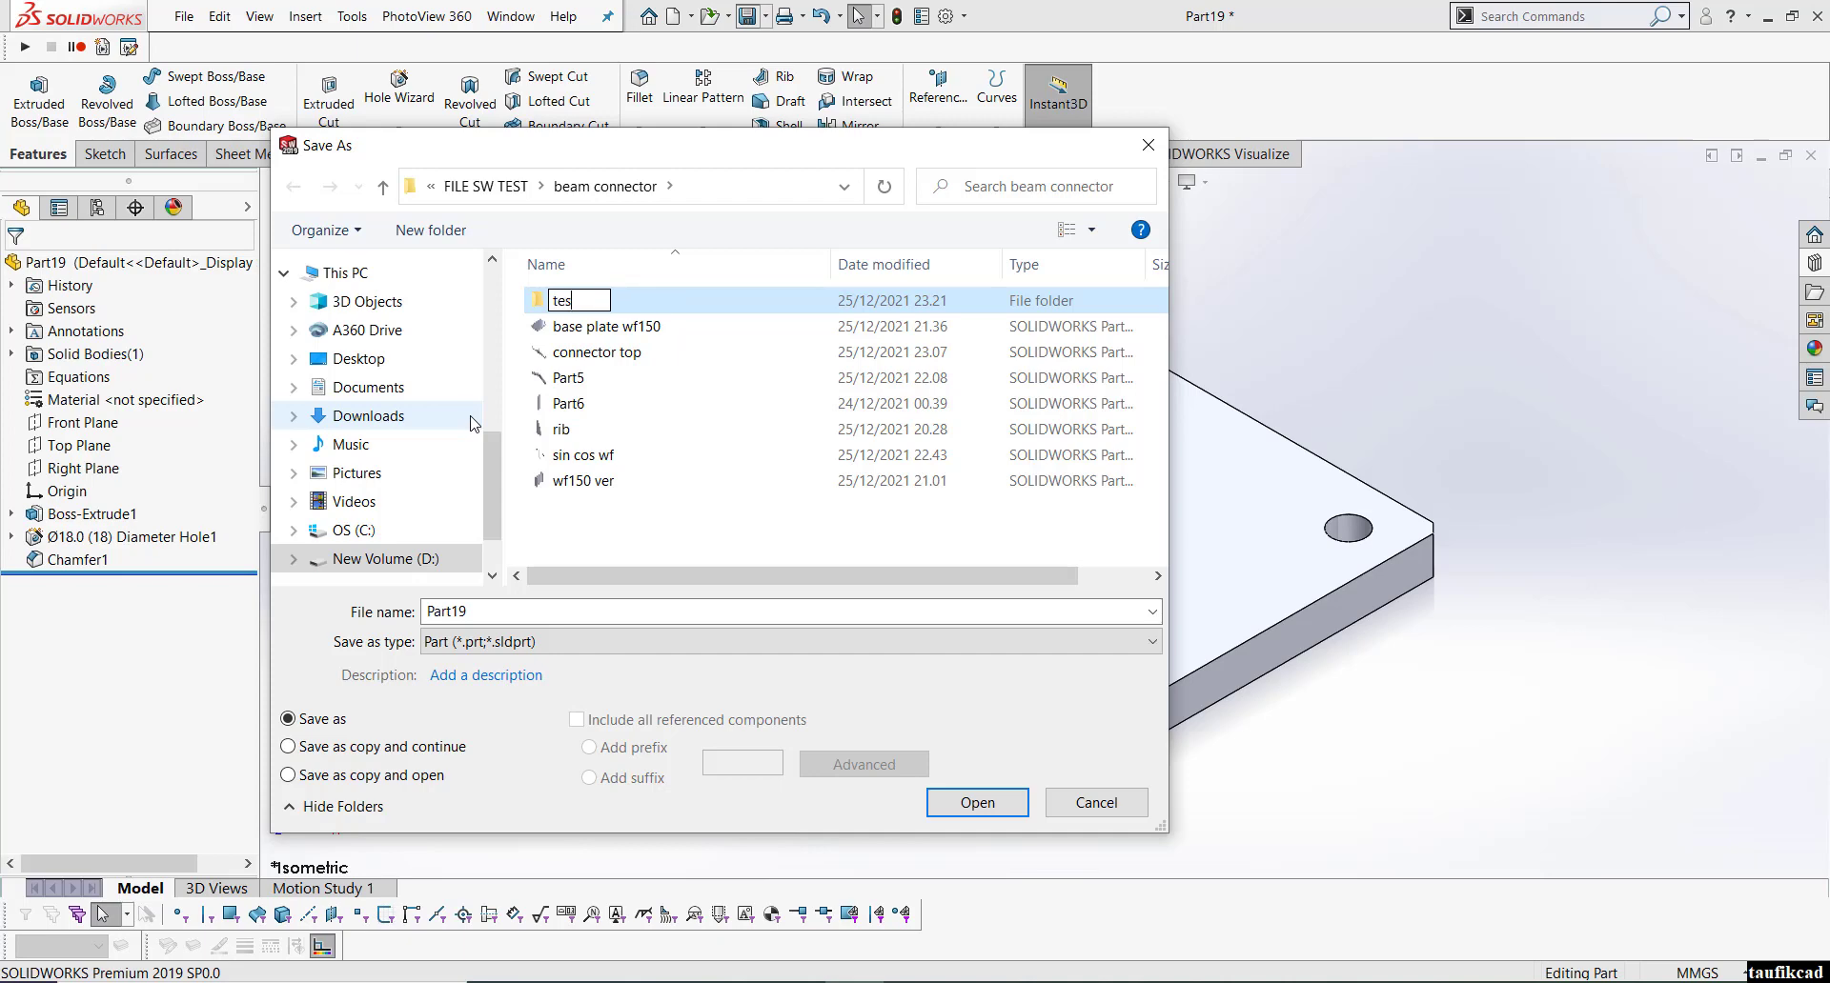
text(es)
key(Return)
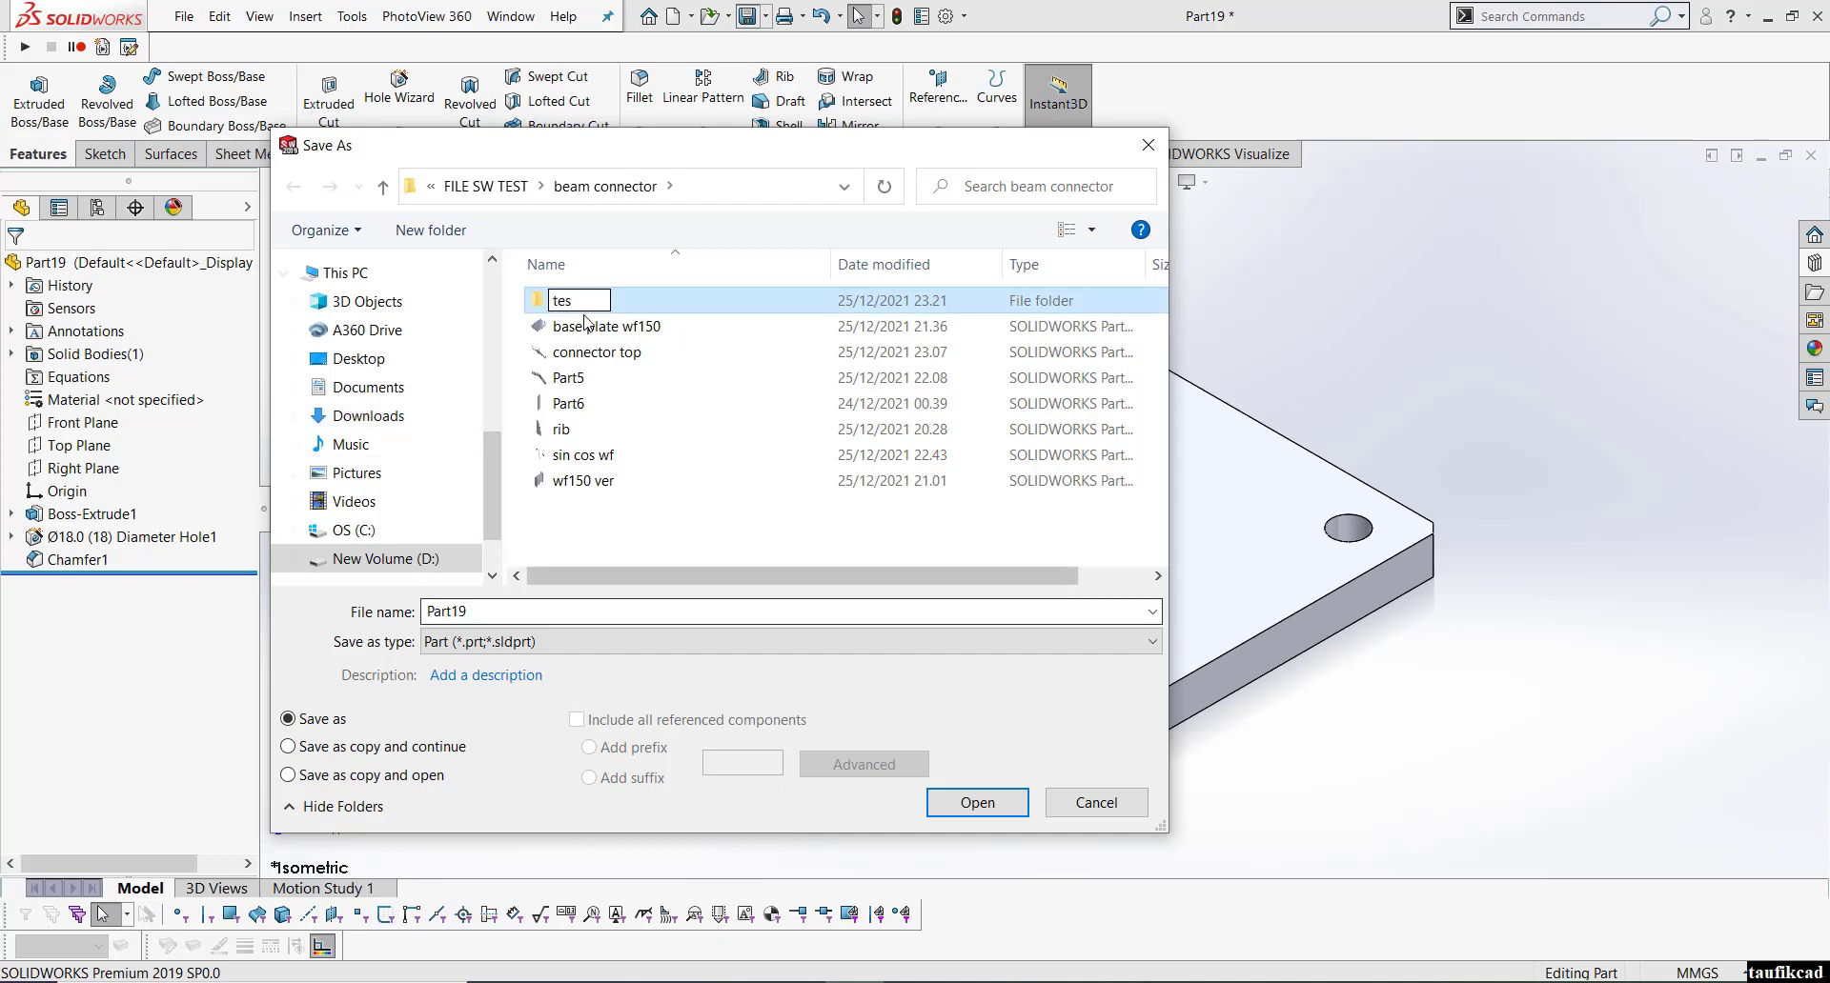
double_click(562, 301)
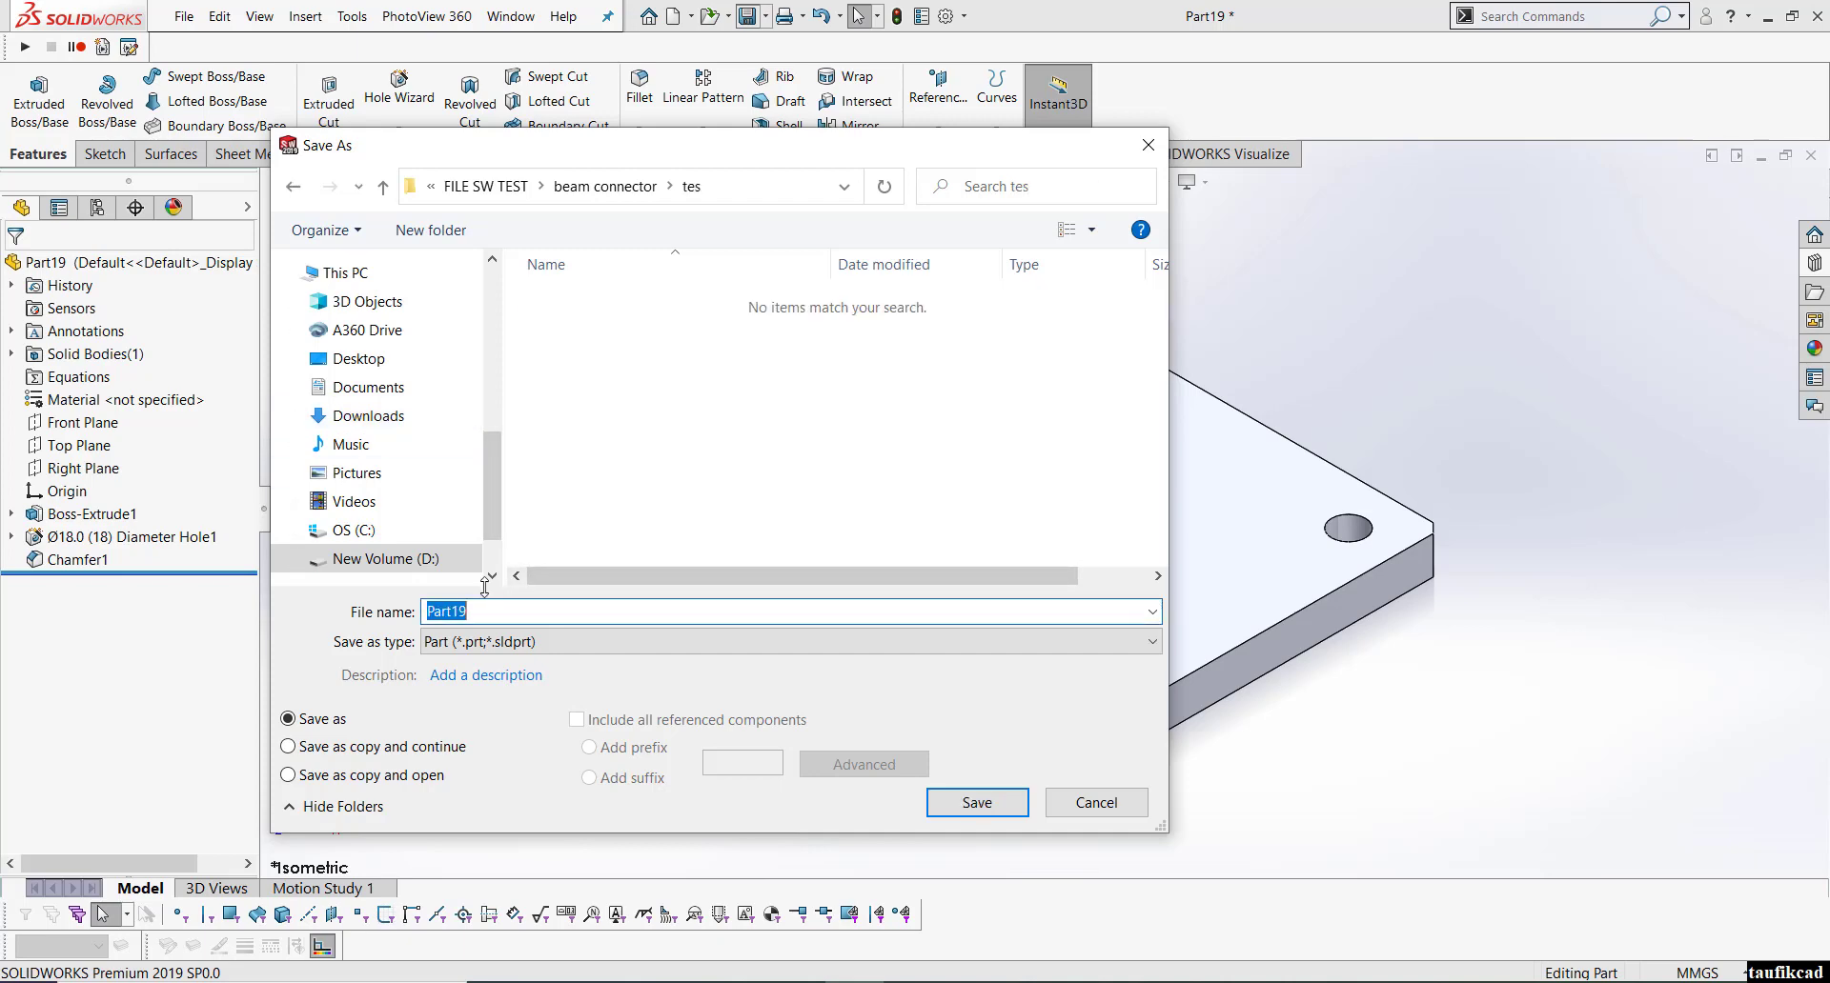
text(bp 2)
click(930, 812)
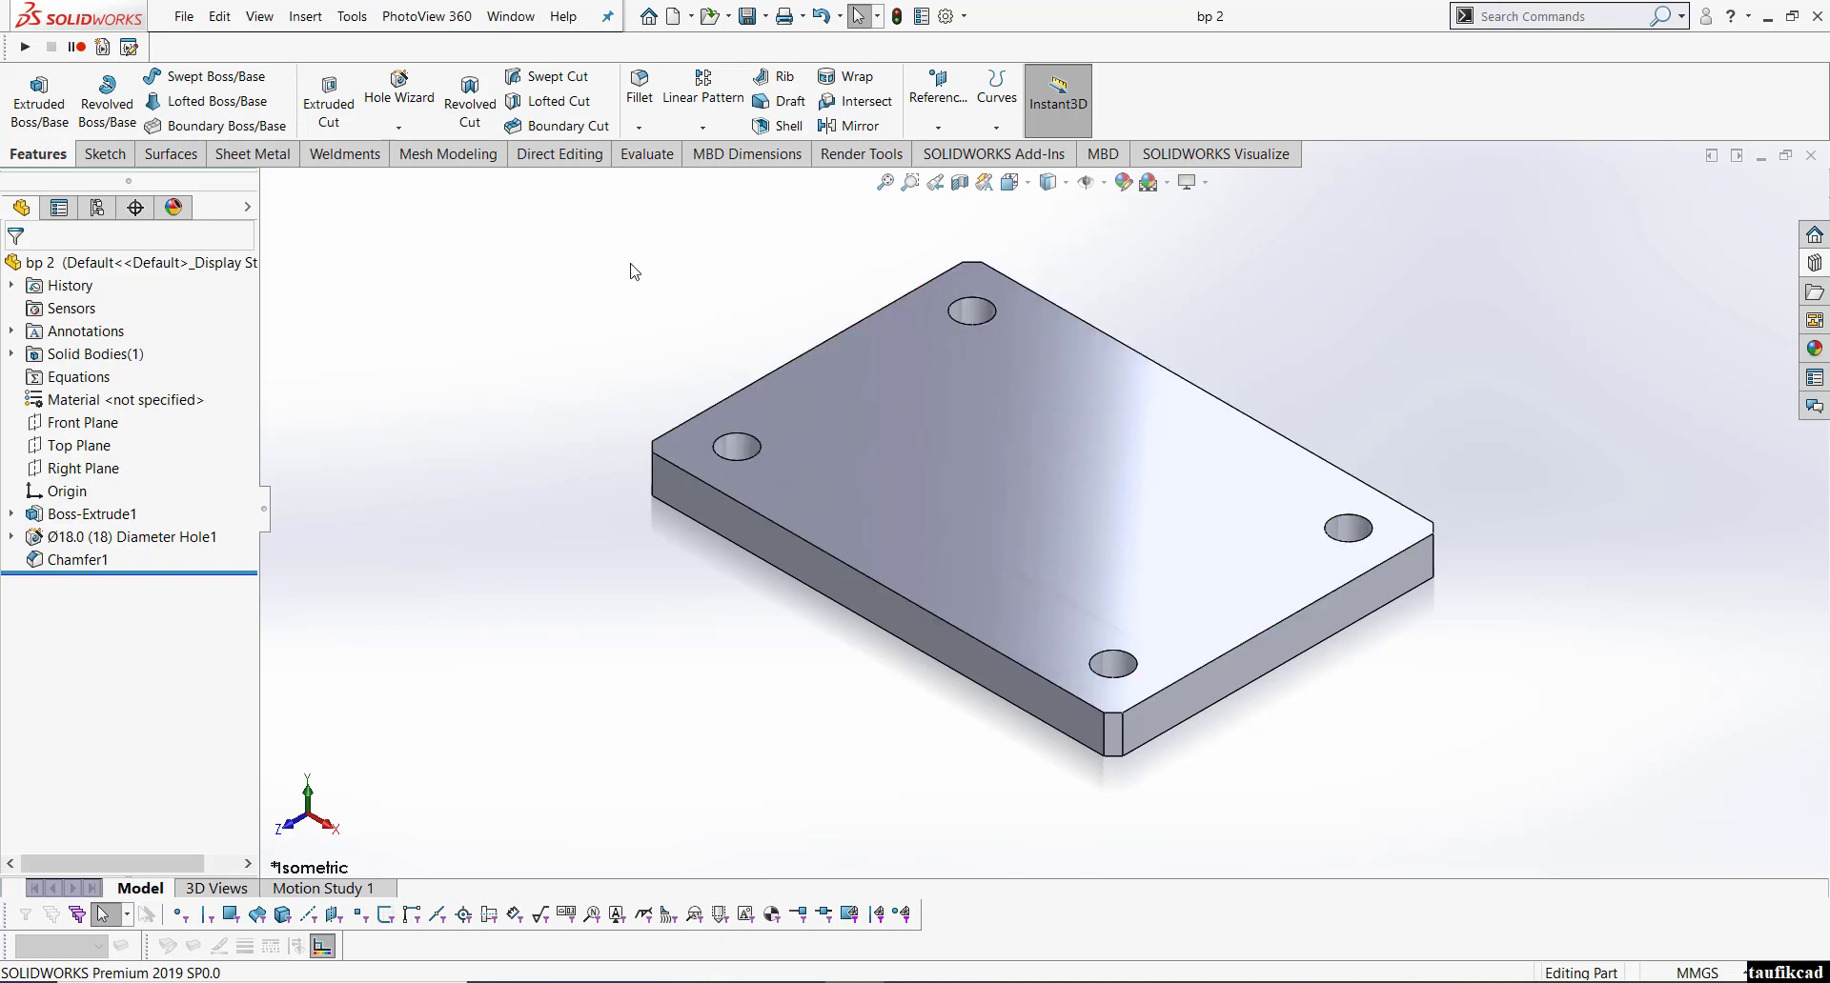
- Open the wf150 ver part from the recent documents
click(648, 15)
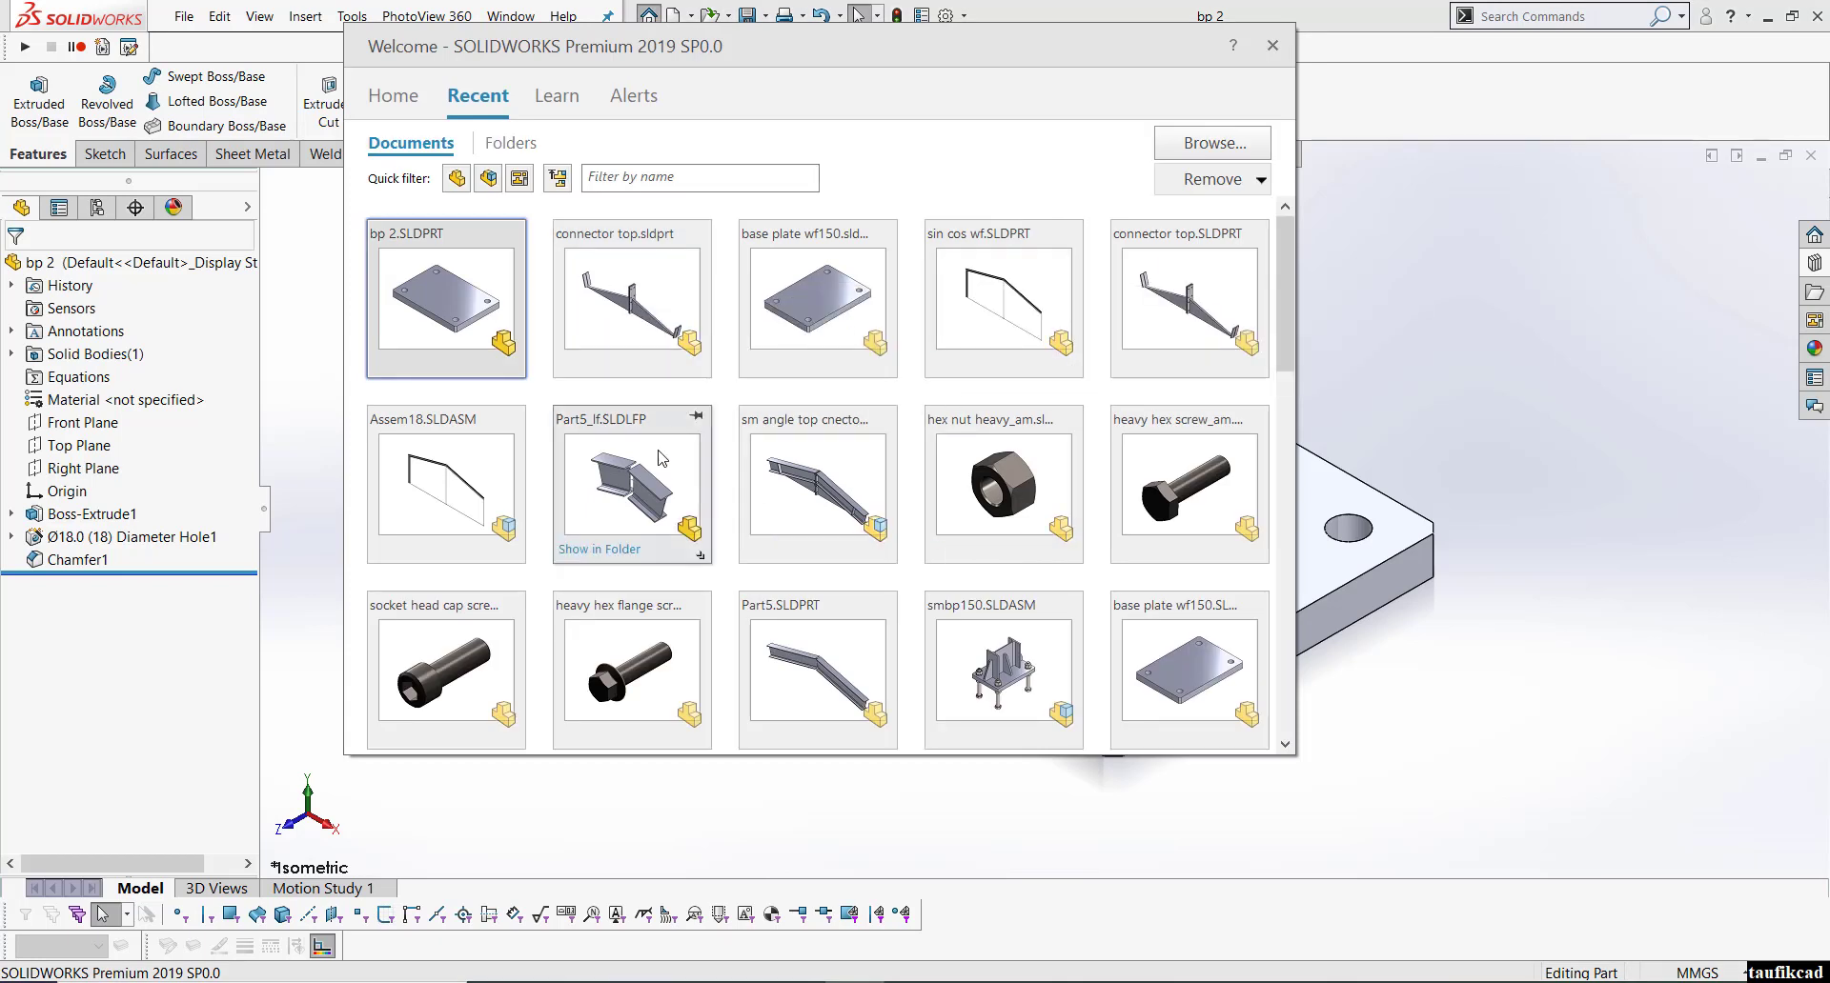
scroll(661, 457, down, 1)
scroll(661, 457, down, 3)
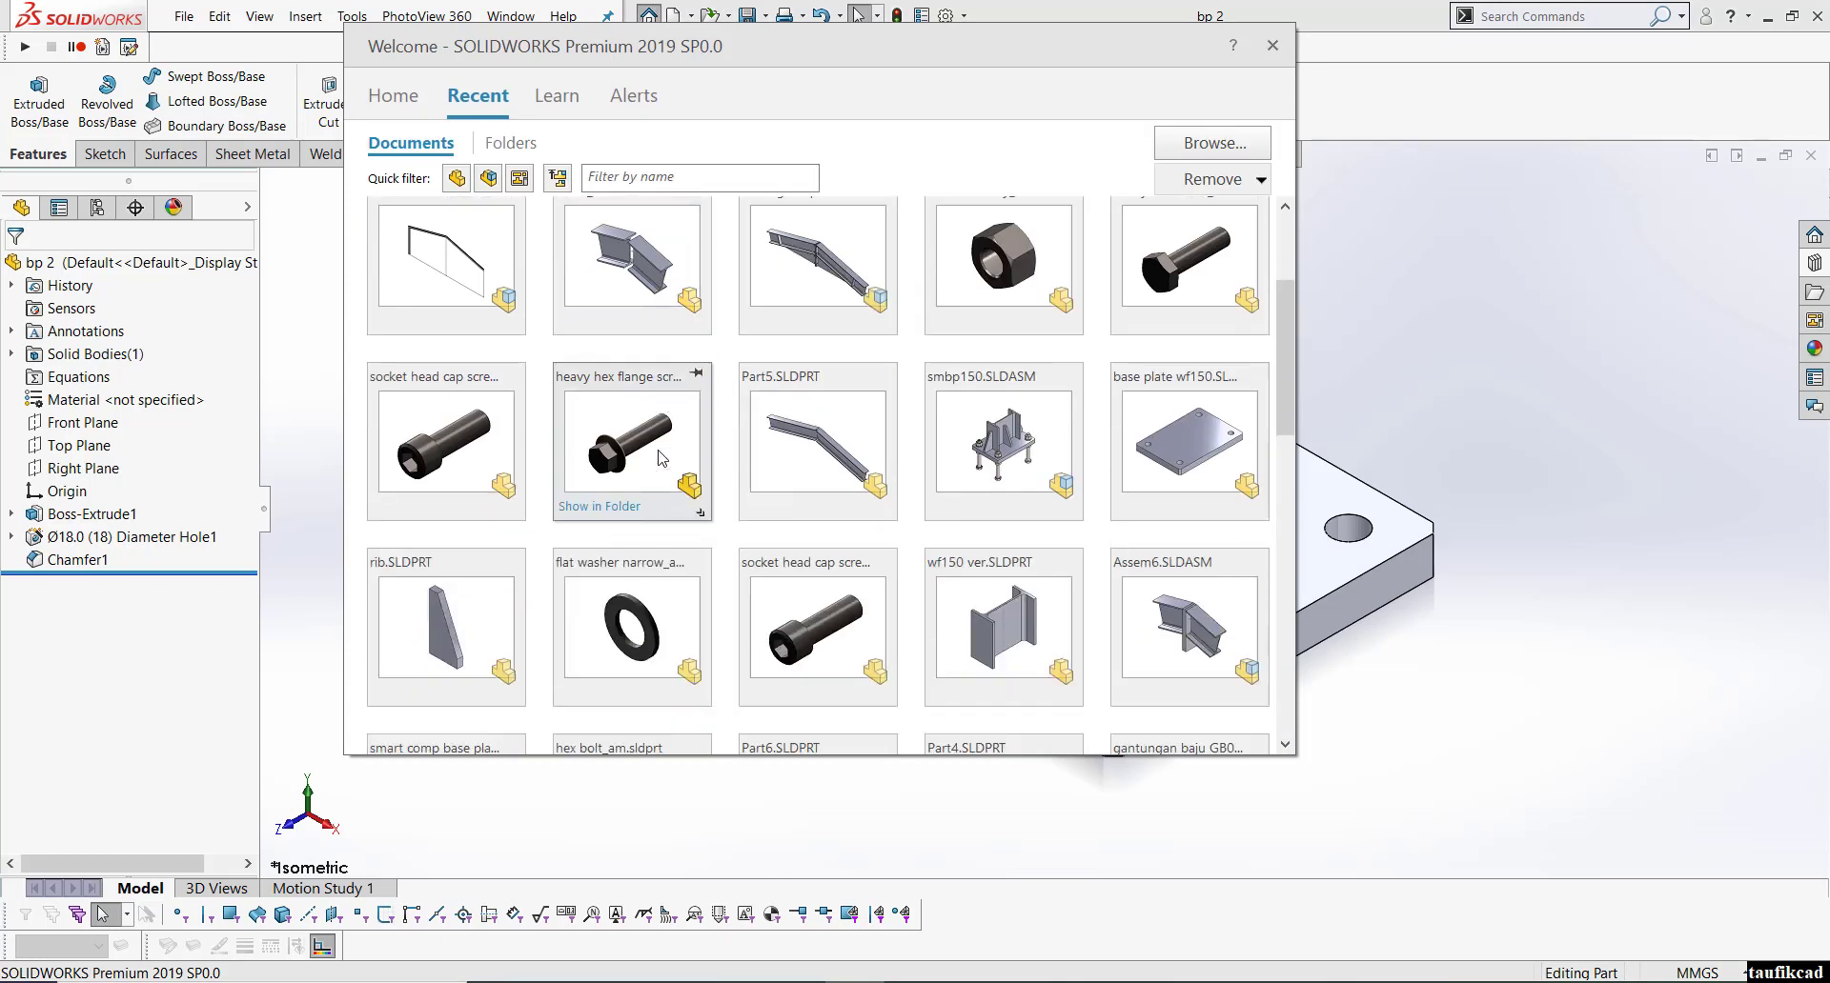
click(987, 609)
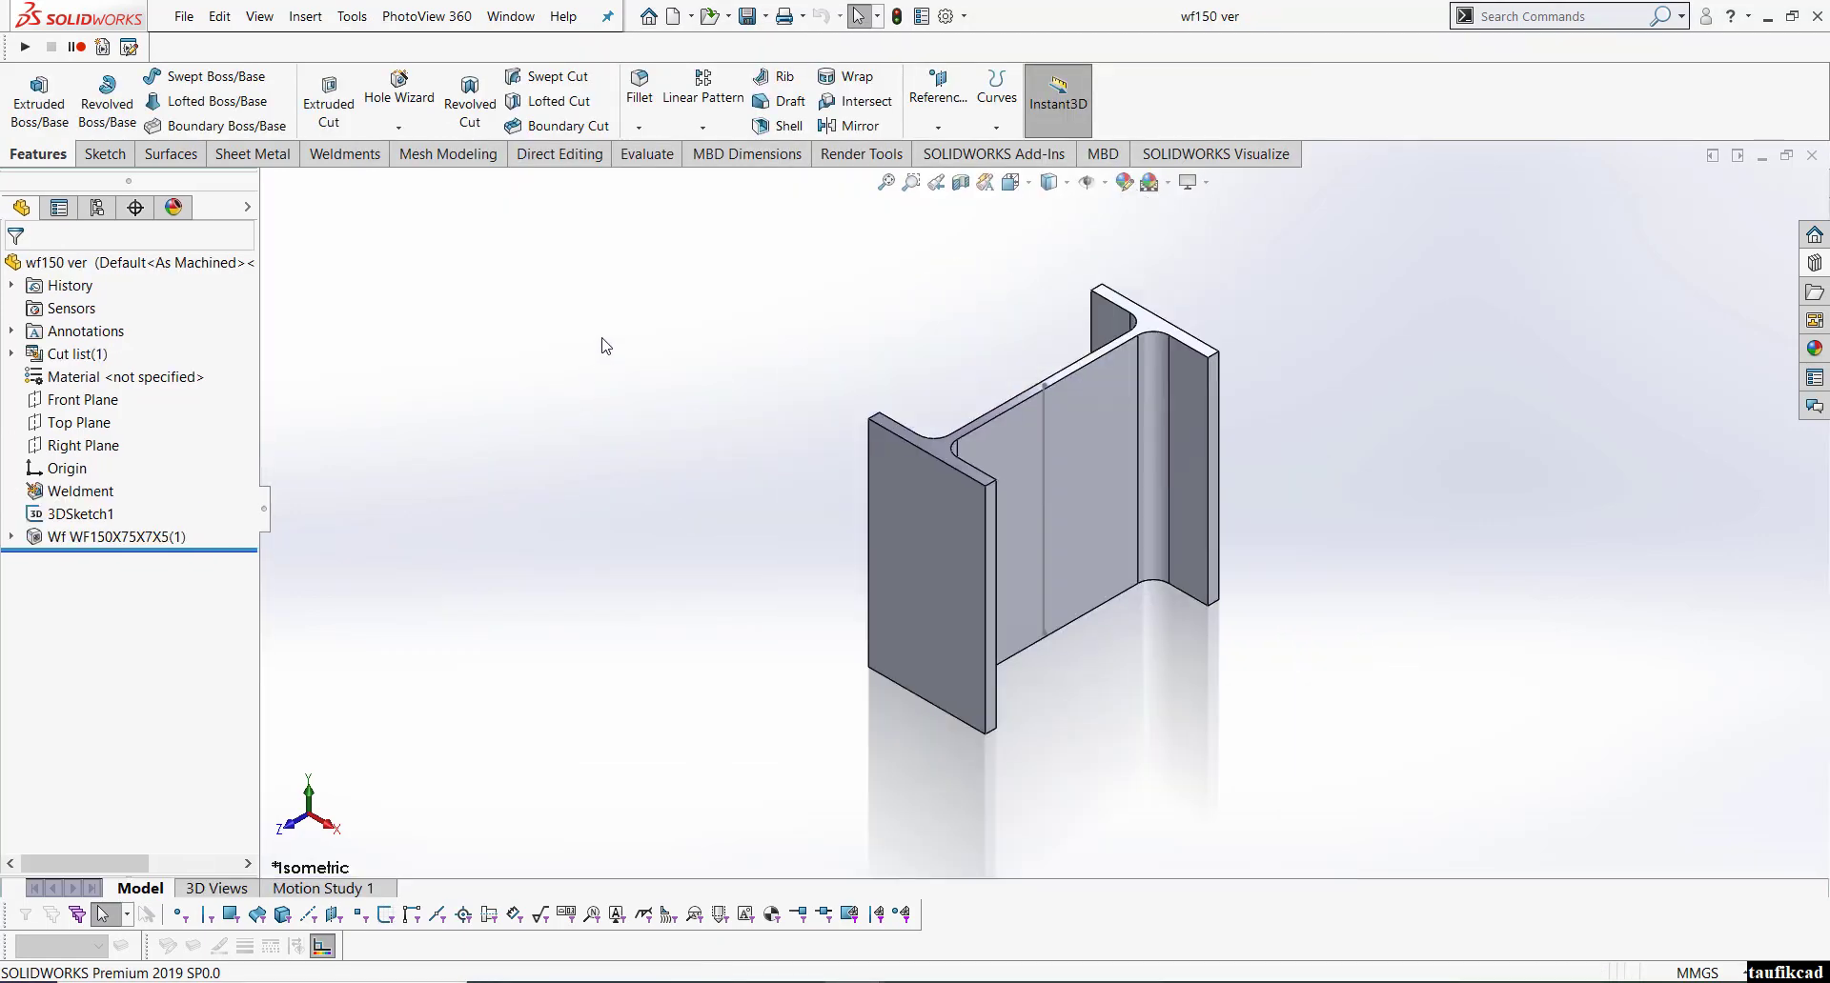
scroll(1206, 473, down, 2)
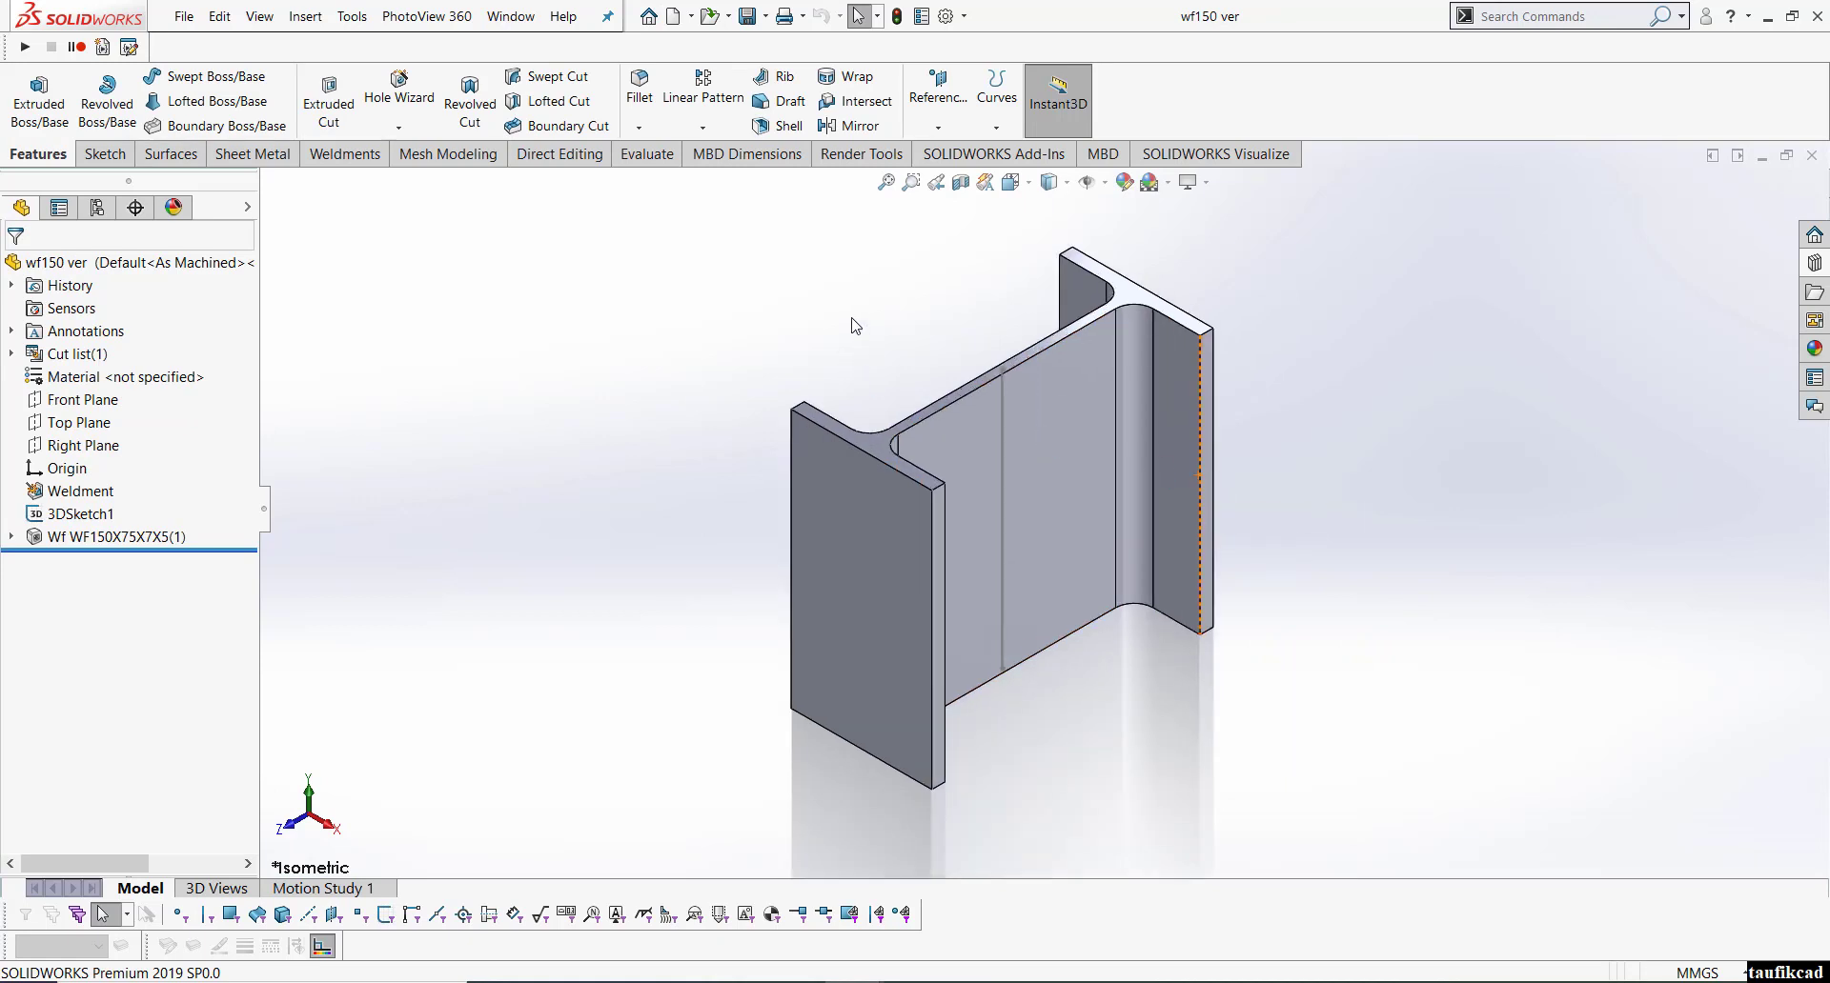
- Create a new document from the Assembly template
click(673, 18)
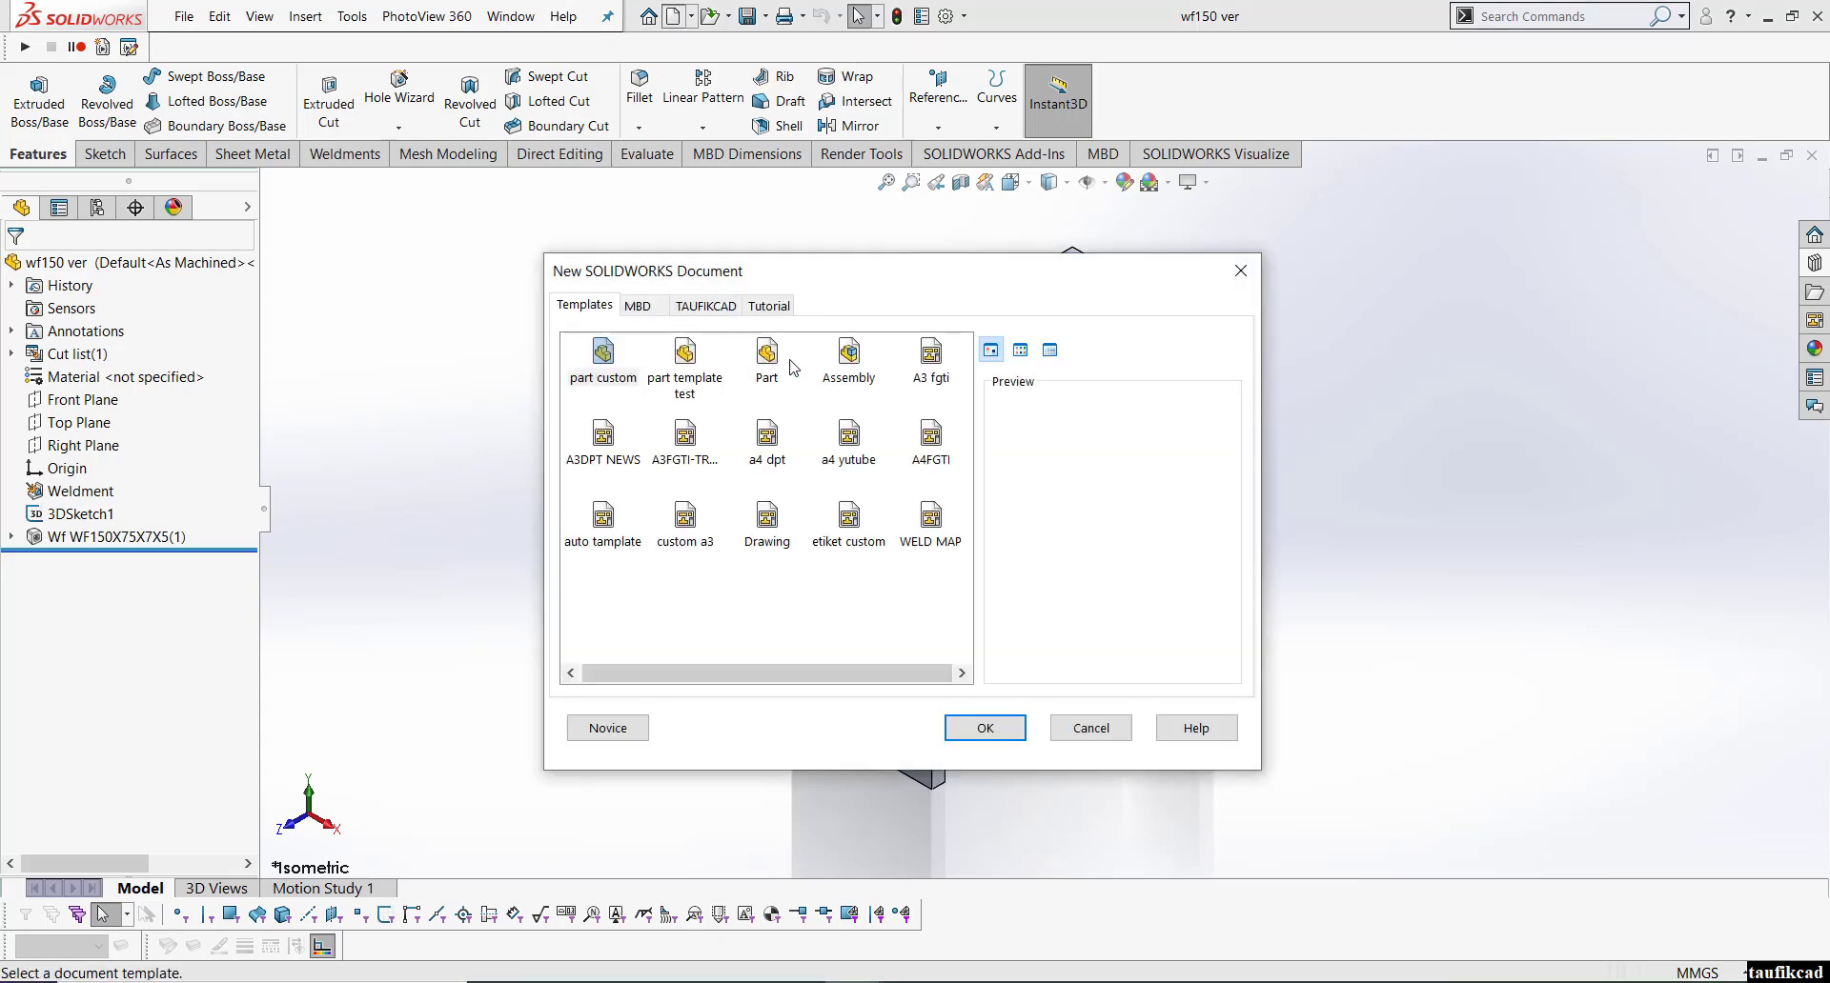
click(848, 355)
click(974, 729)
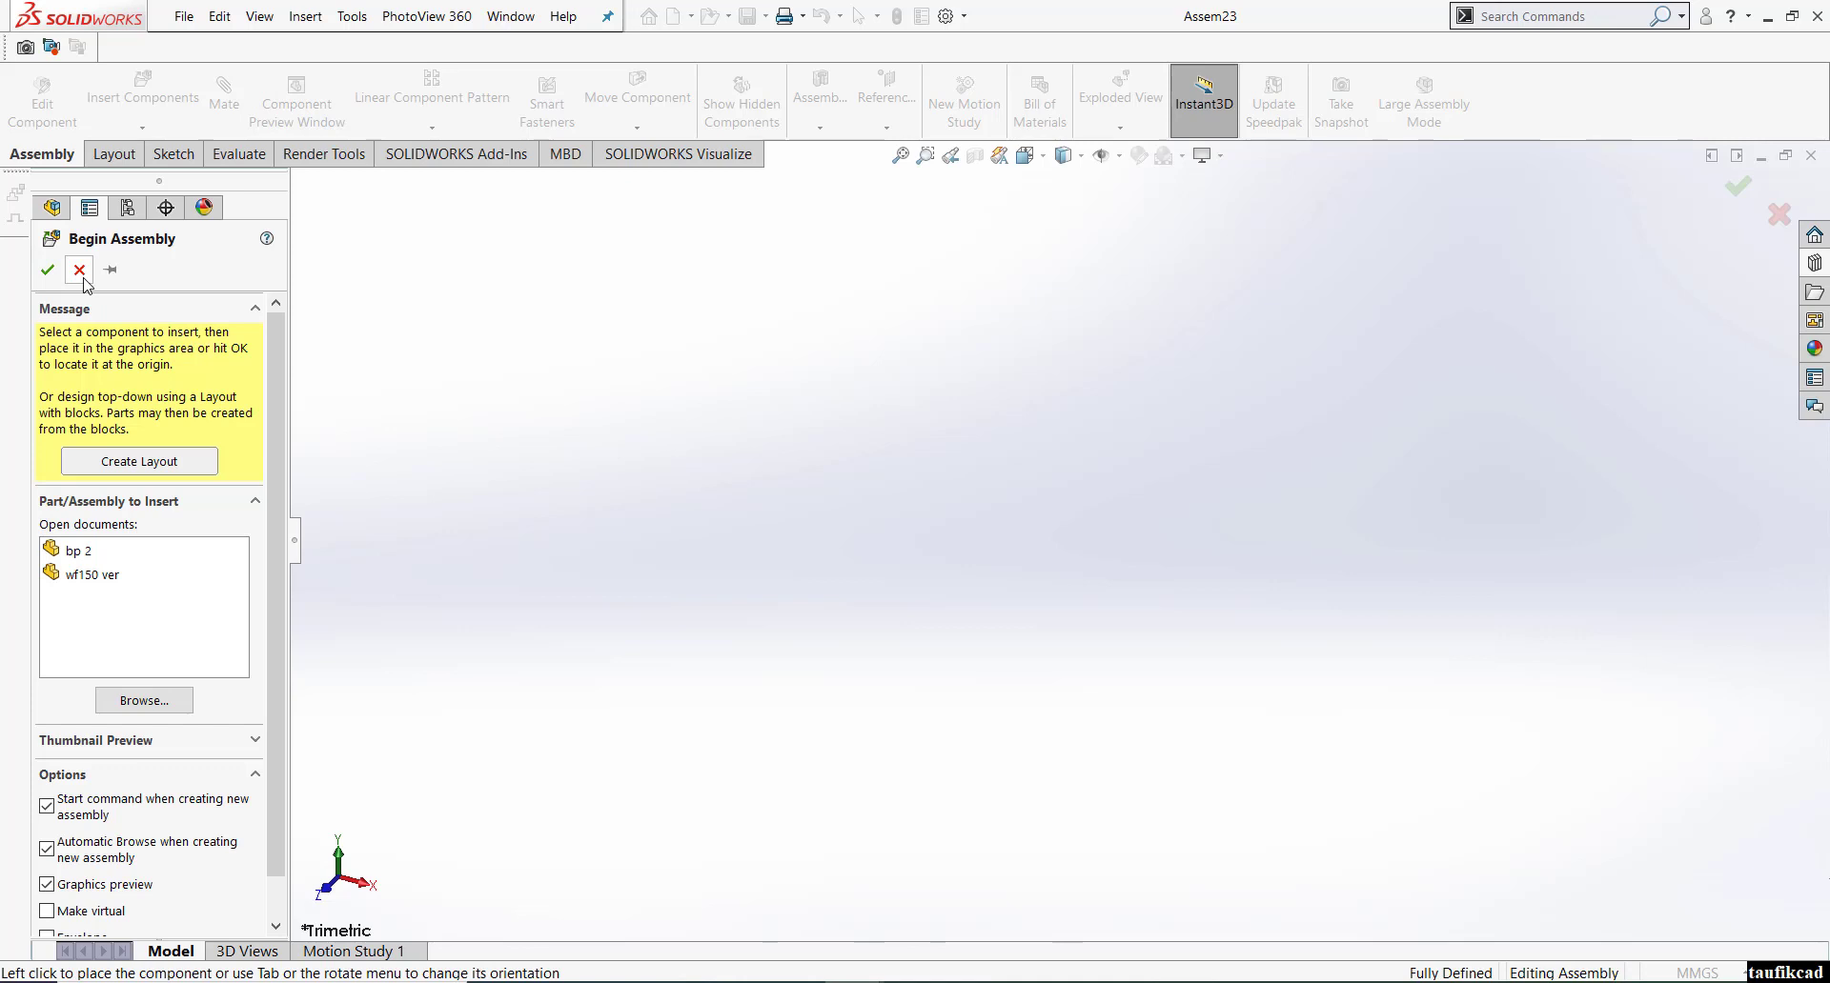
- Show origins and insert the wf150 ver part at the assembly origin
click(96, 577)
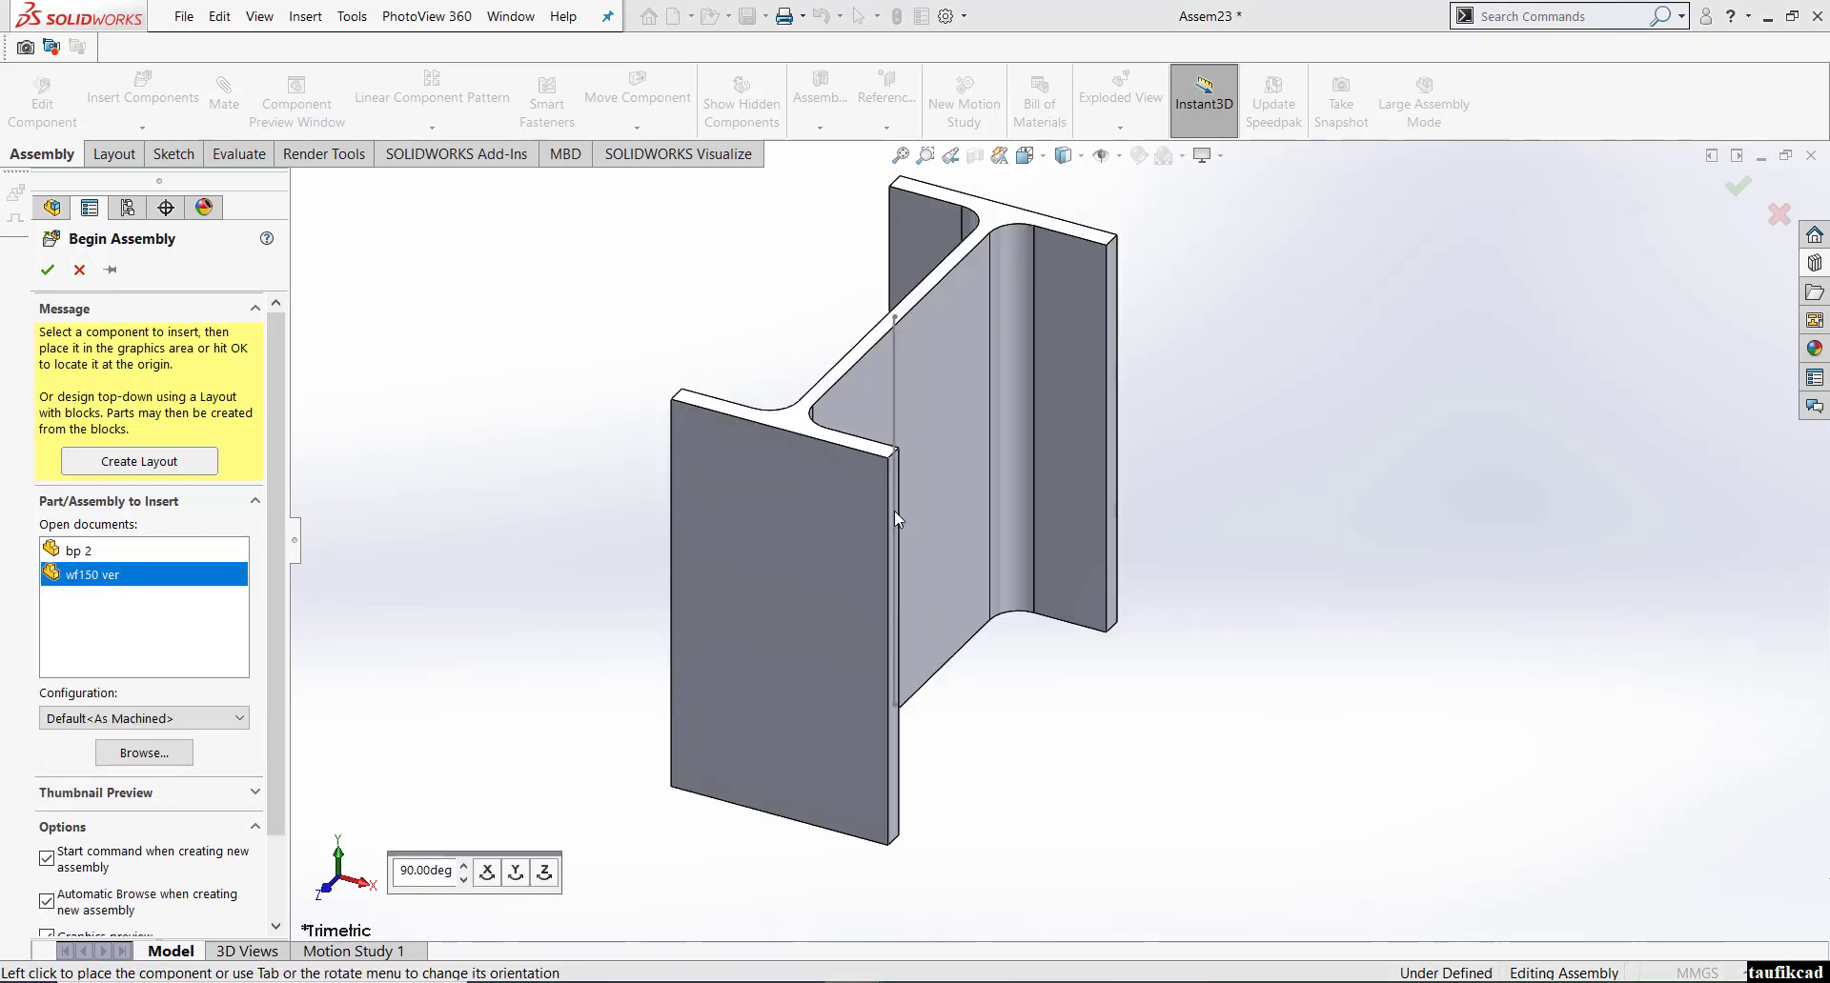
click(1117, 155)
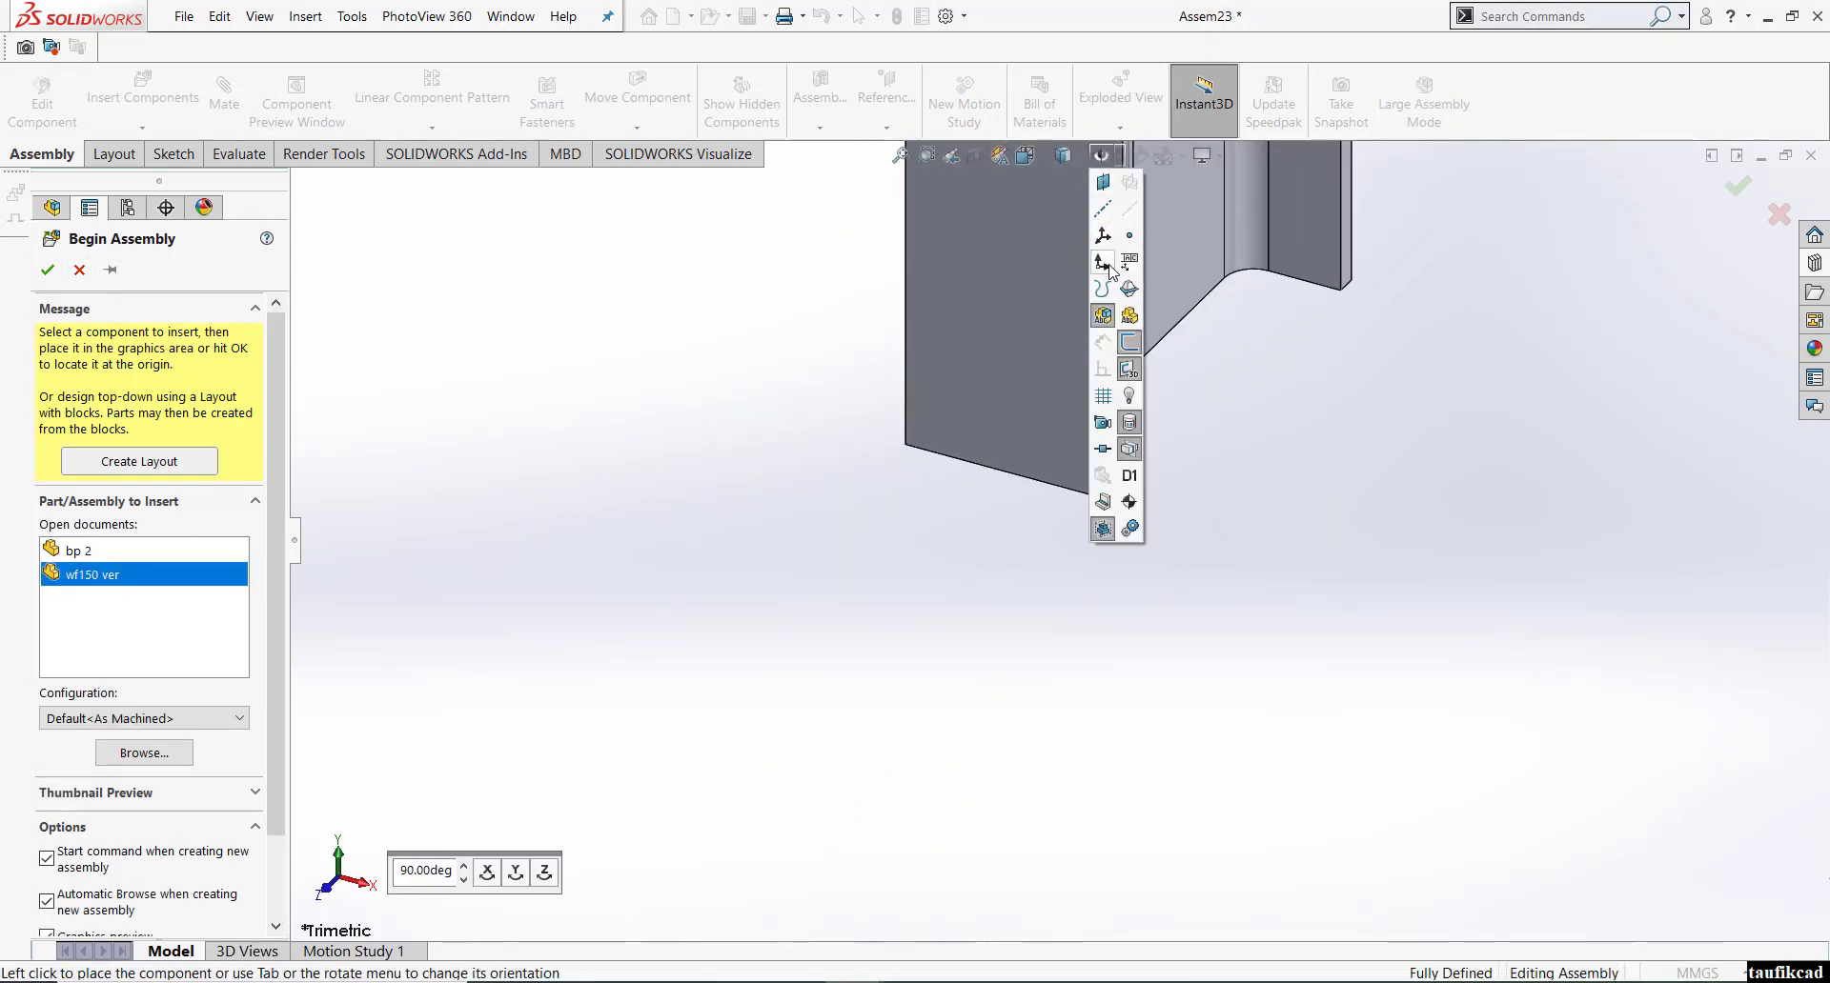
click(1062, 561)
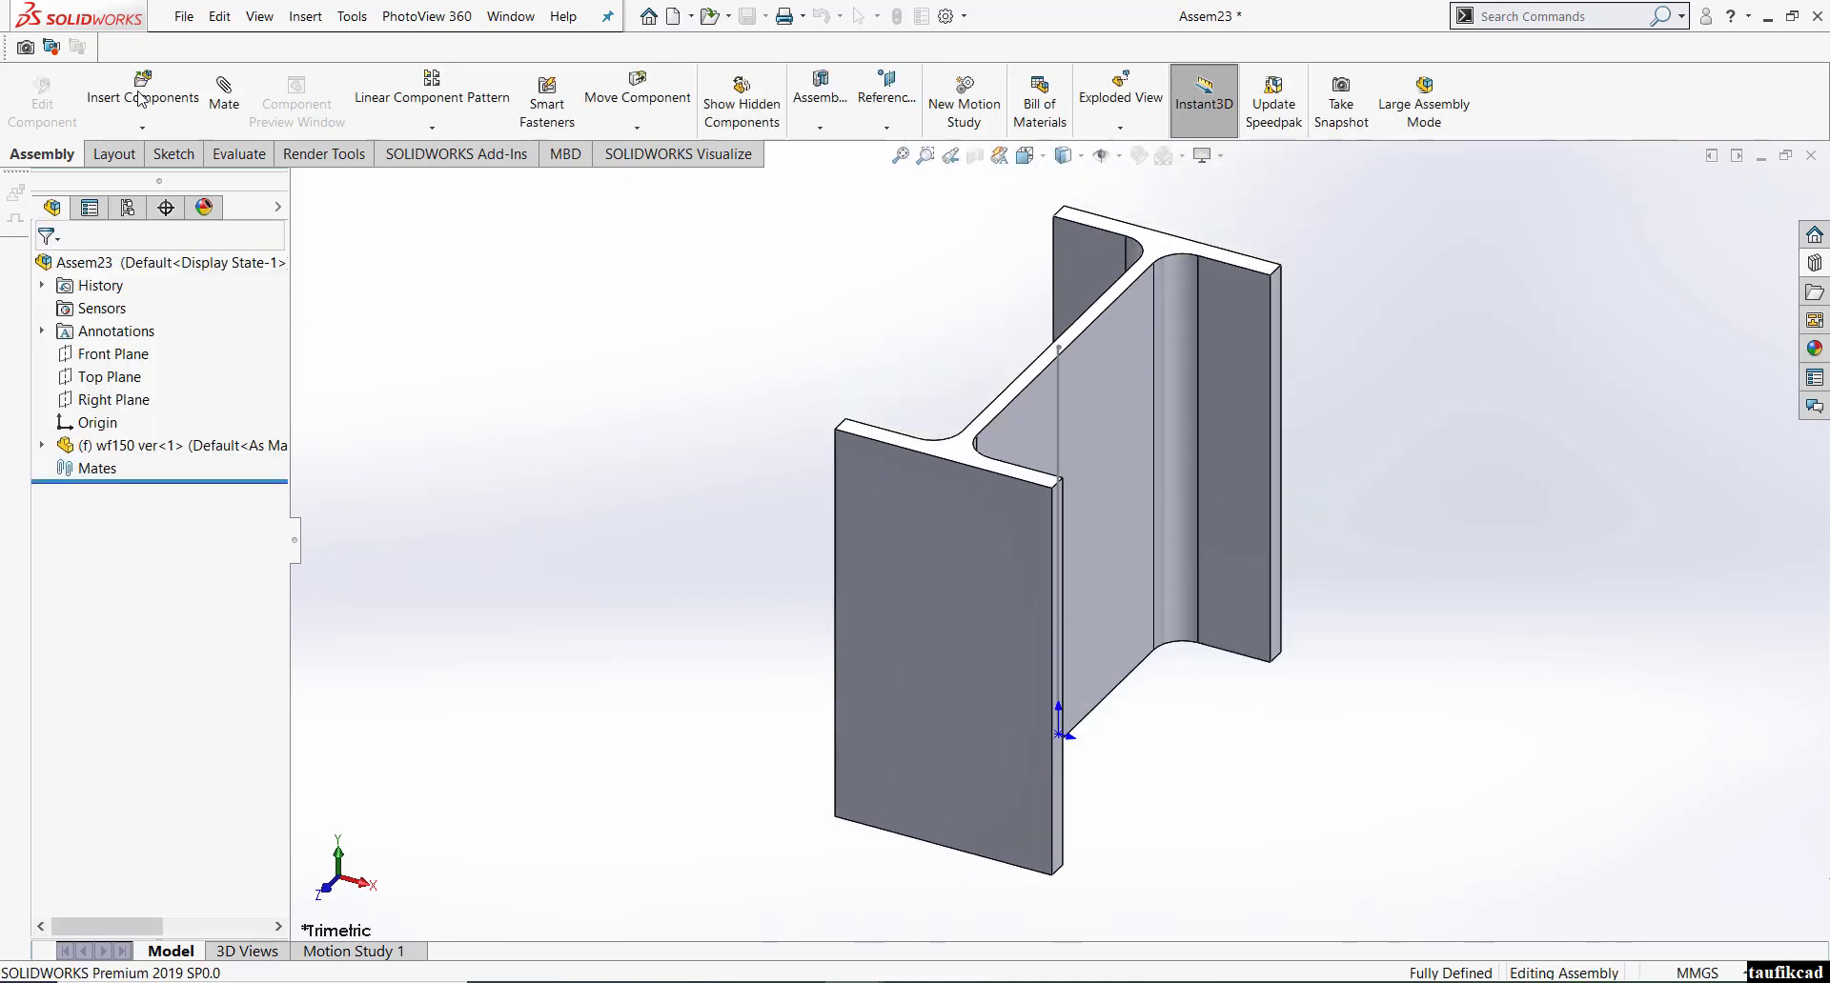
- Insert the bp 2 plate, rotated 90 degrees about the Y axis, and place it beside the wf150 profile
click(138, 96)
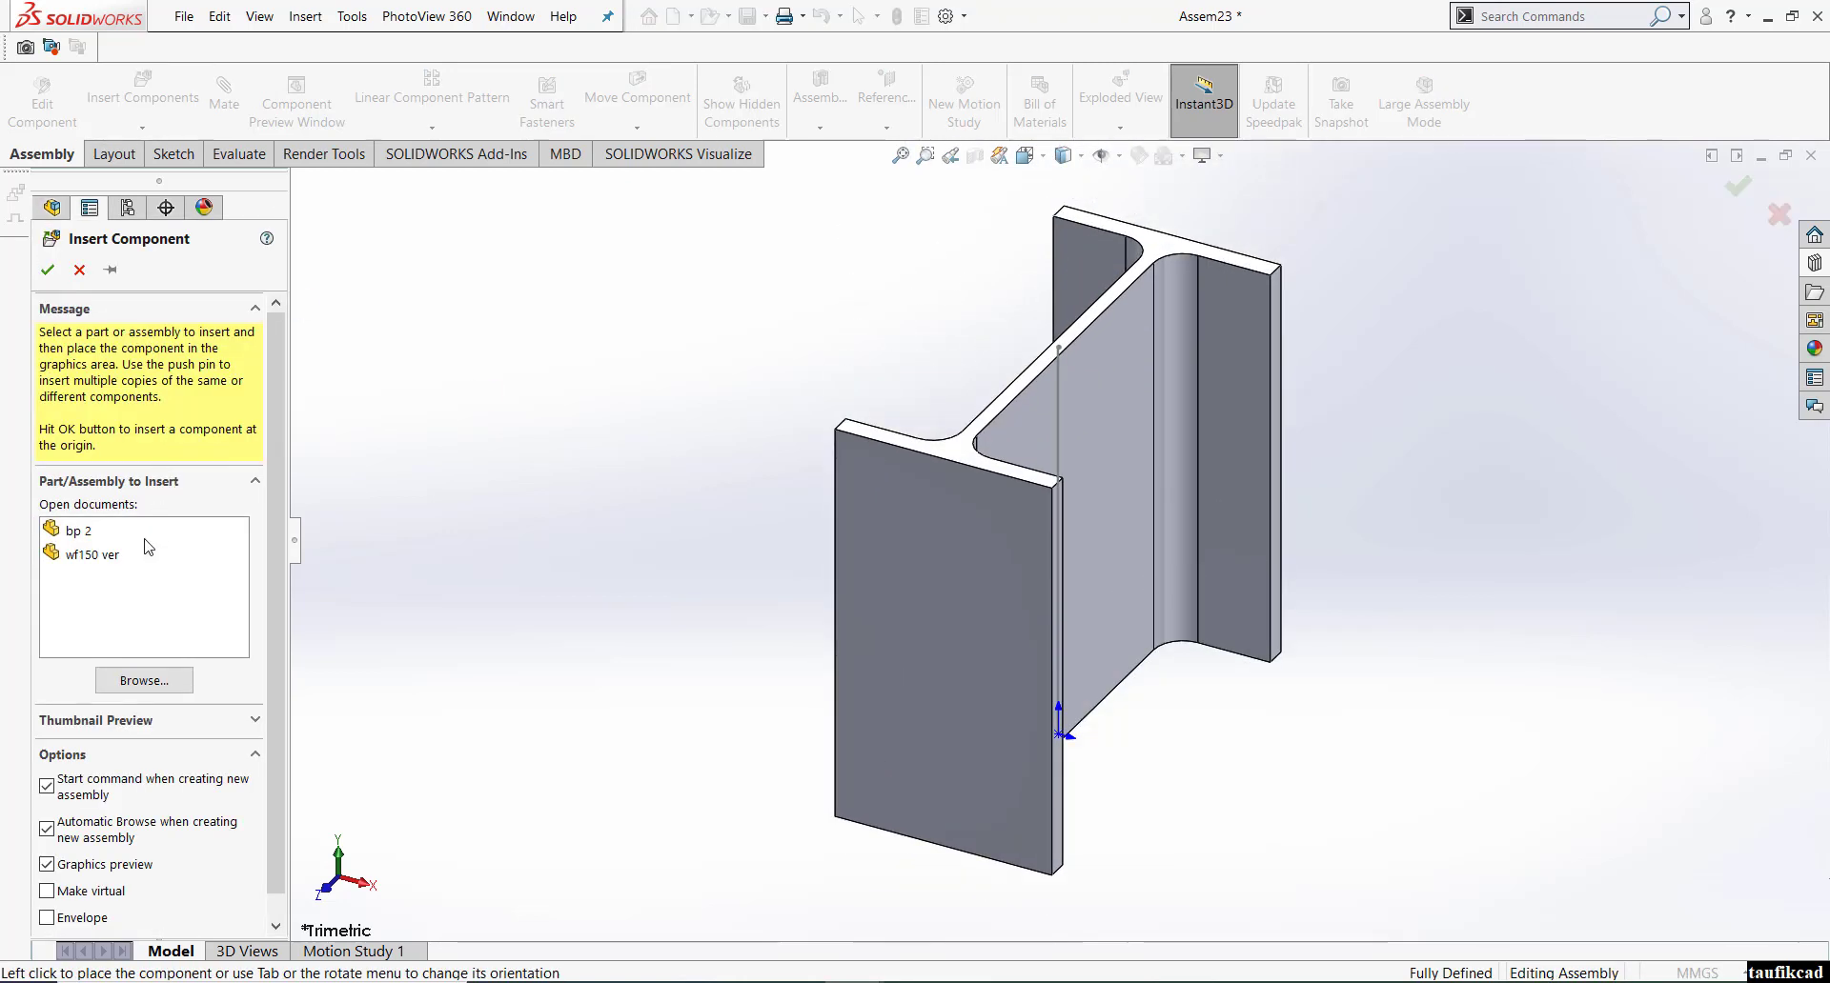
click(78, 531)
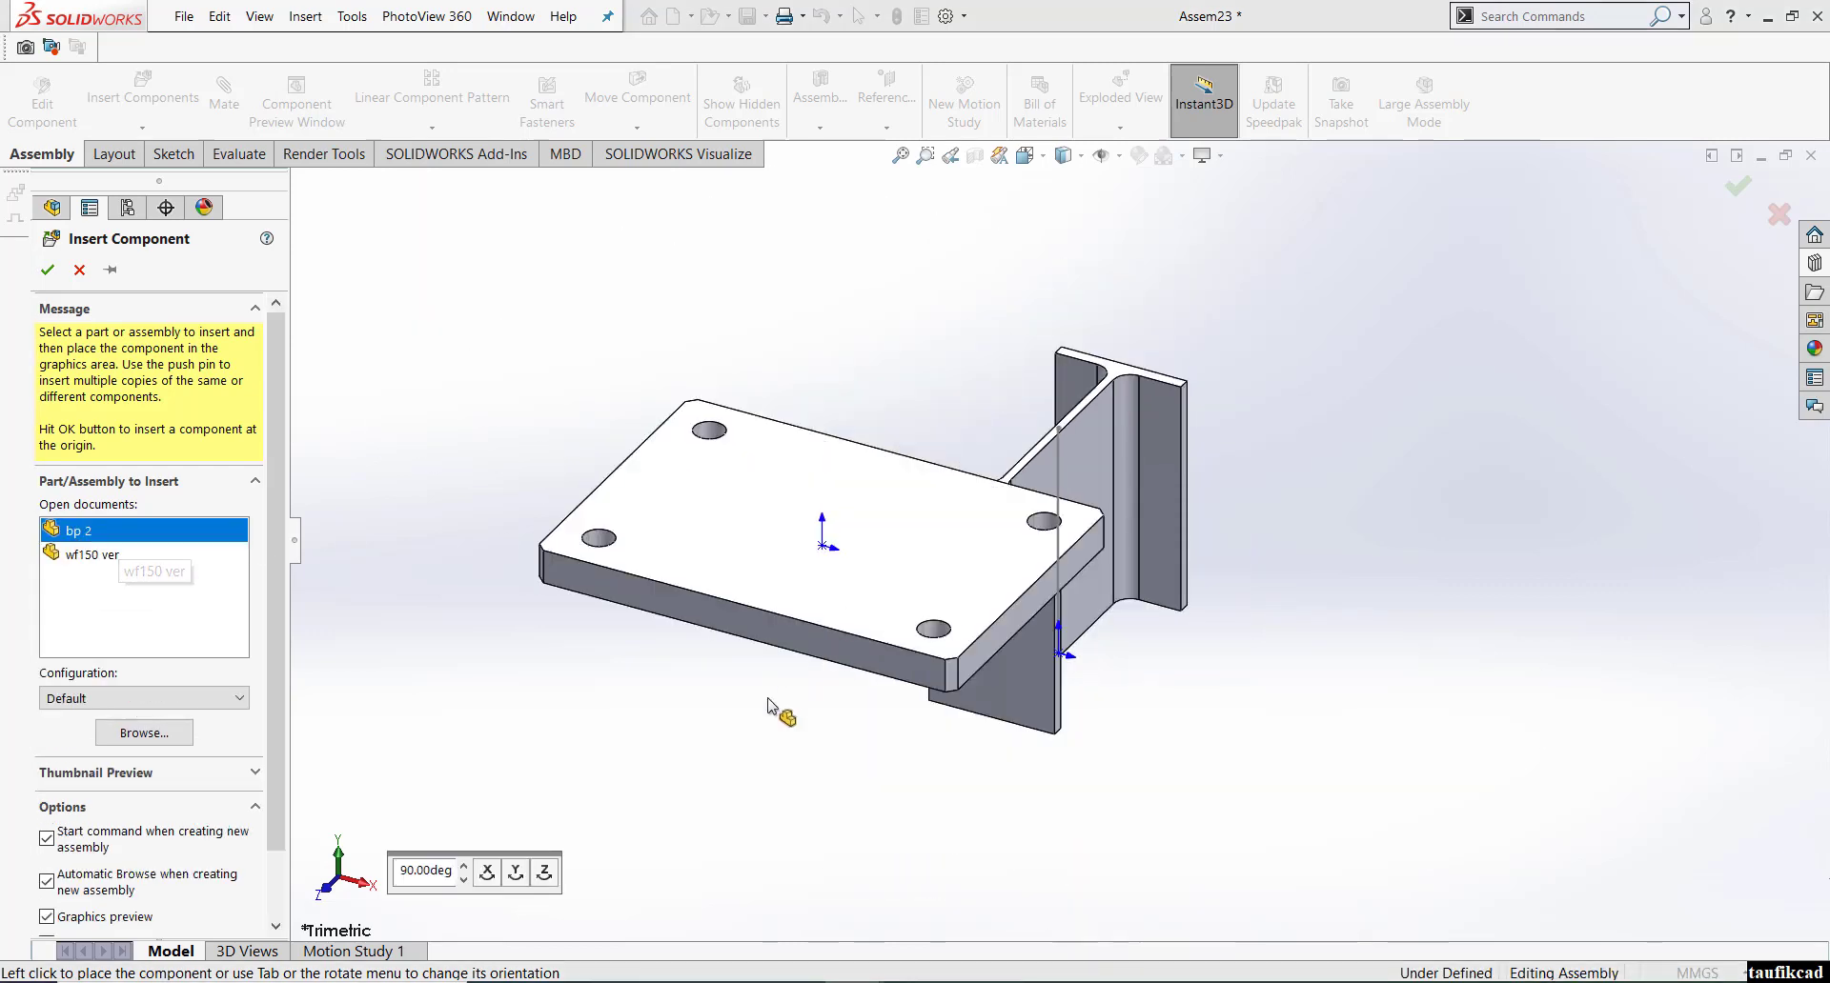
click(515, 873)
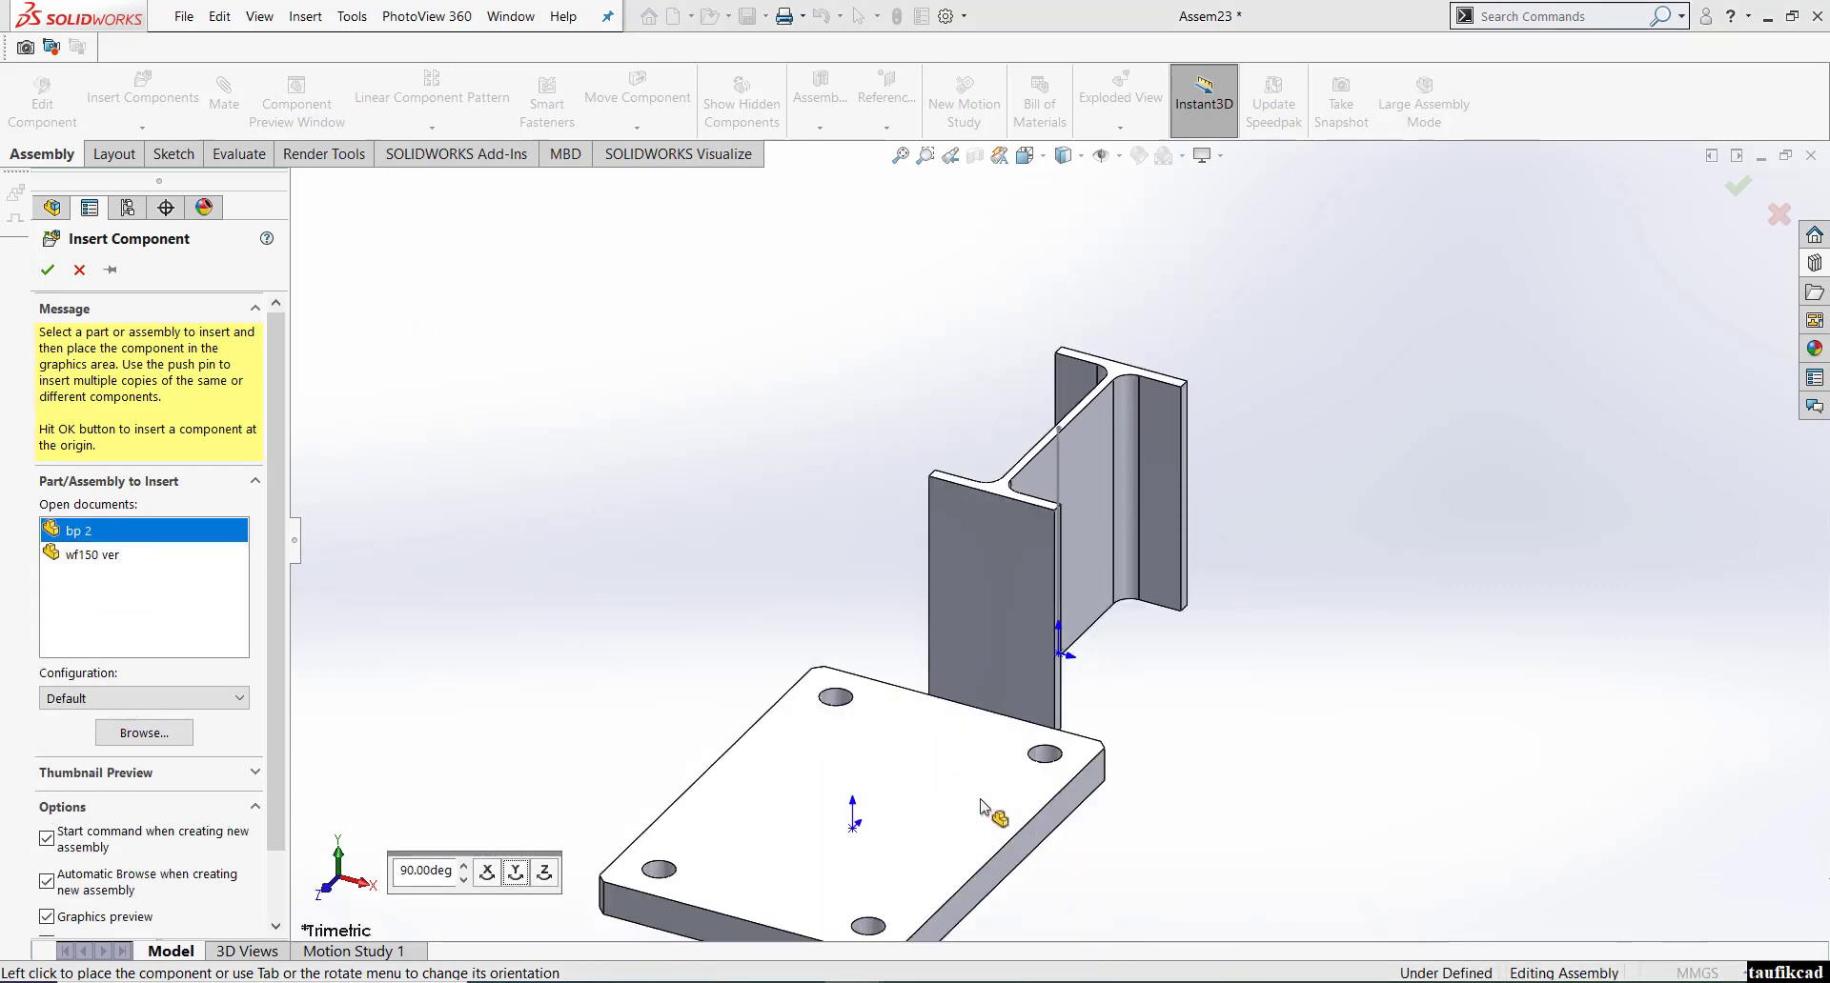
click(1054, 752)
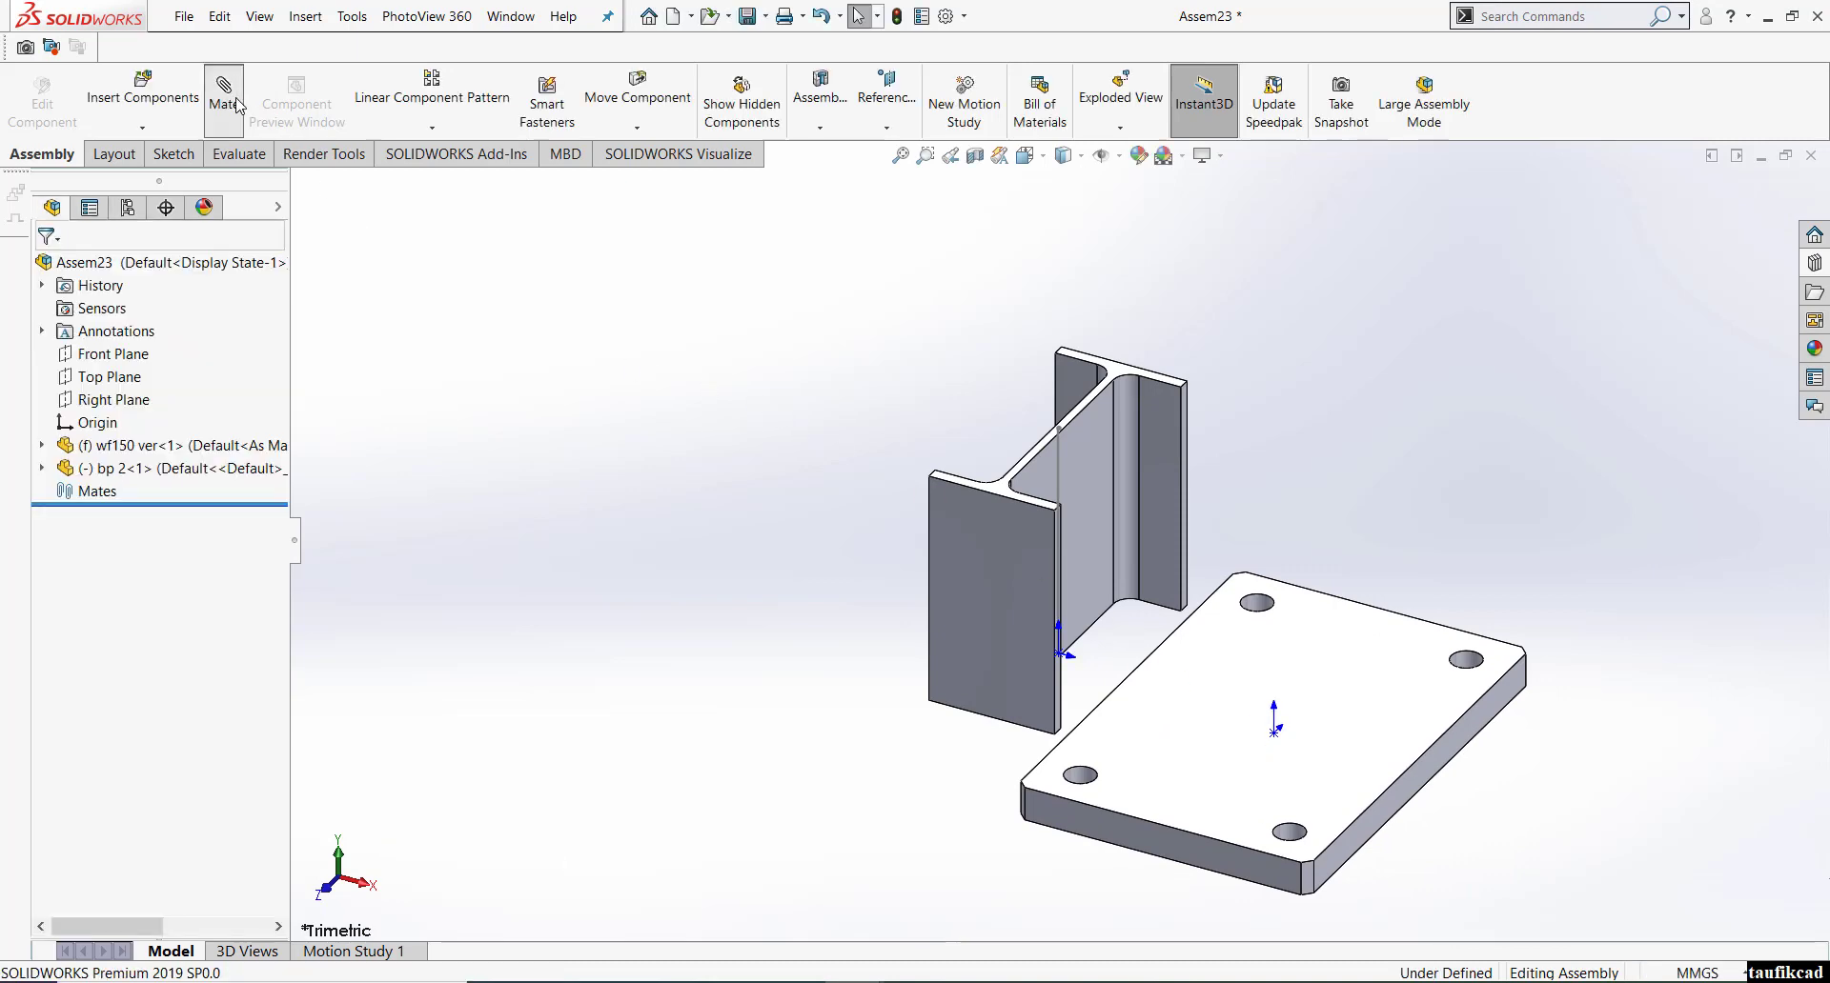
- Add a coincident mate between the base plate's top face and the wf150 profile's bottom end face
middle_drag(1223, 700, 1202, 547)
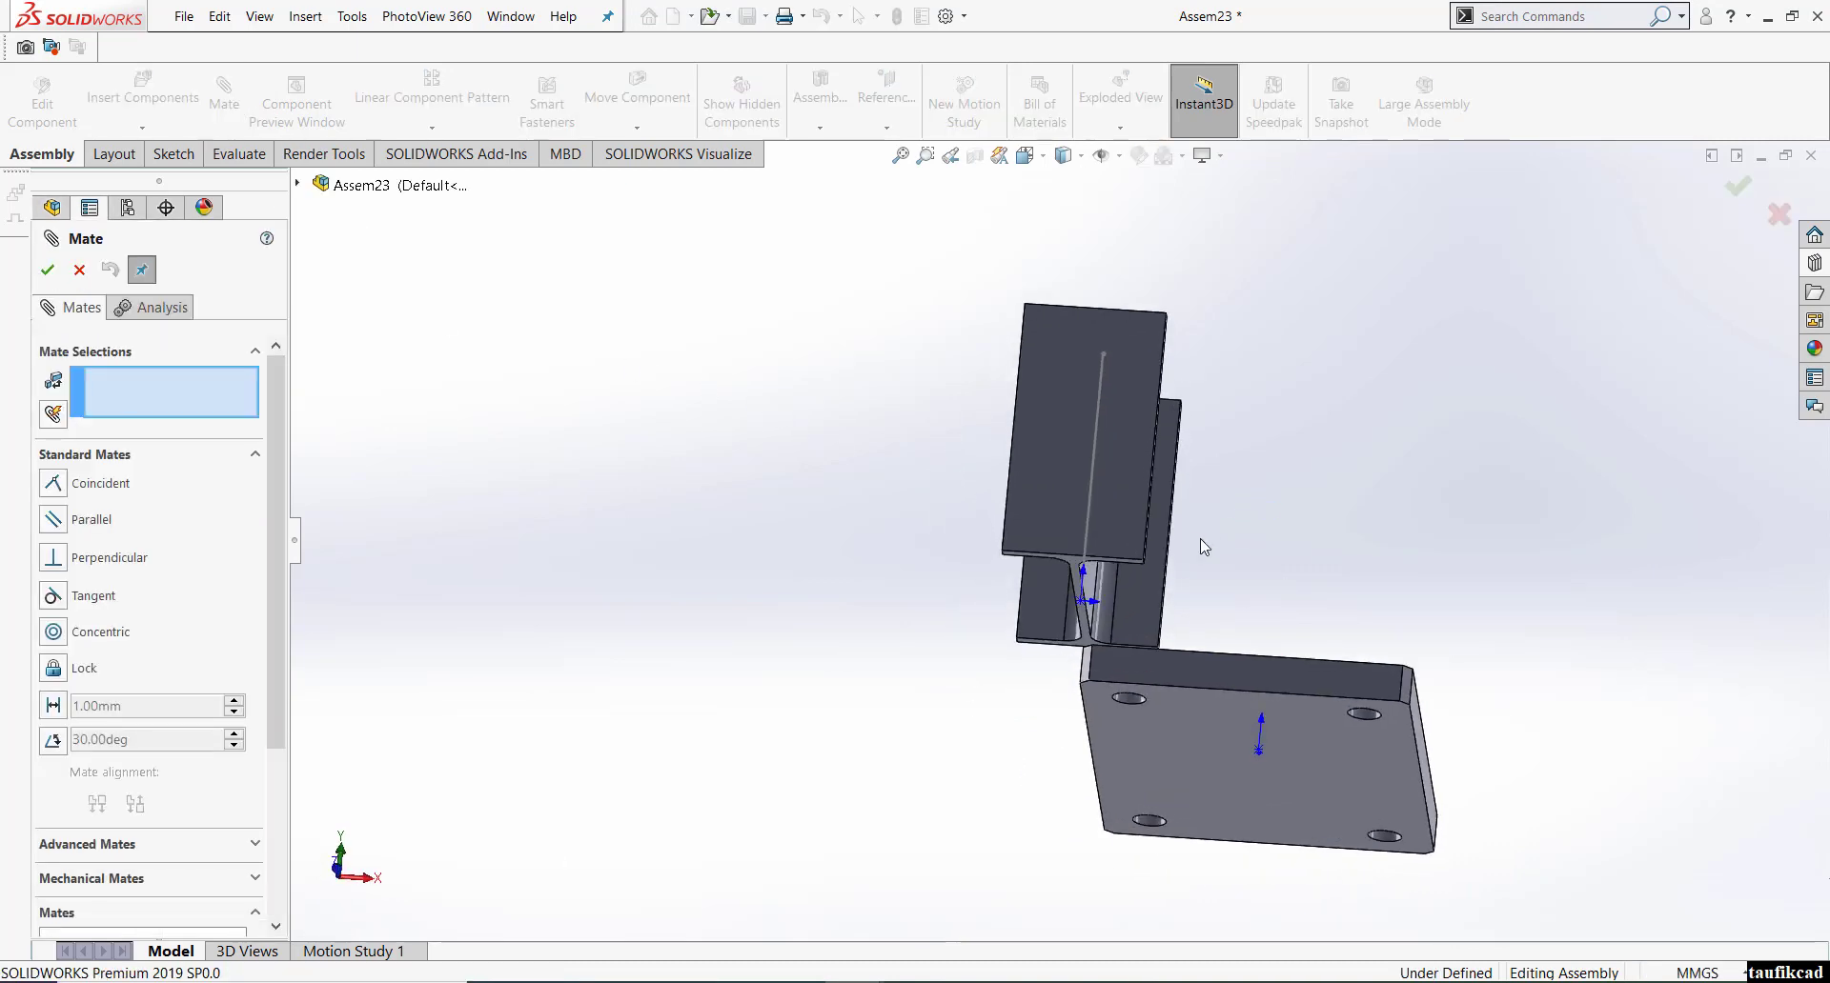
middle_drag(1176, 700, 1073, 870)
click(1172, 758)
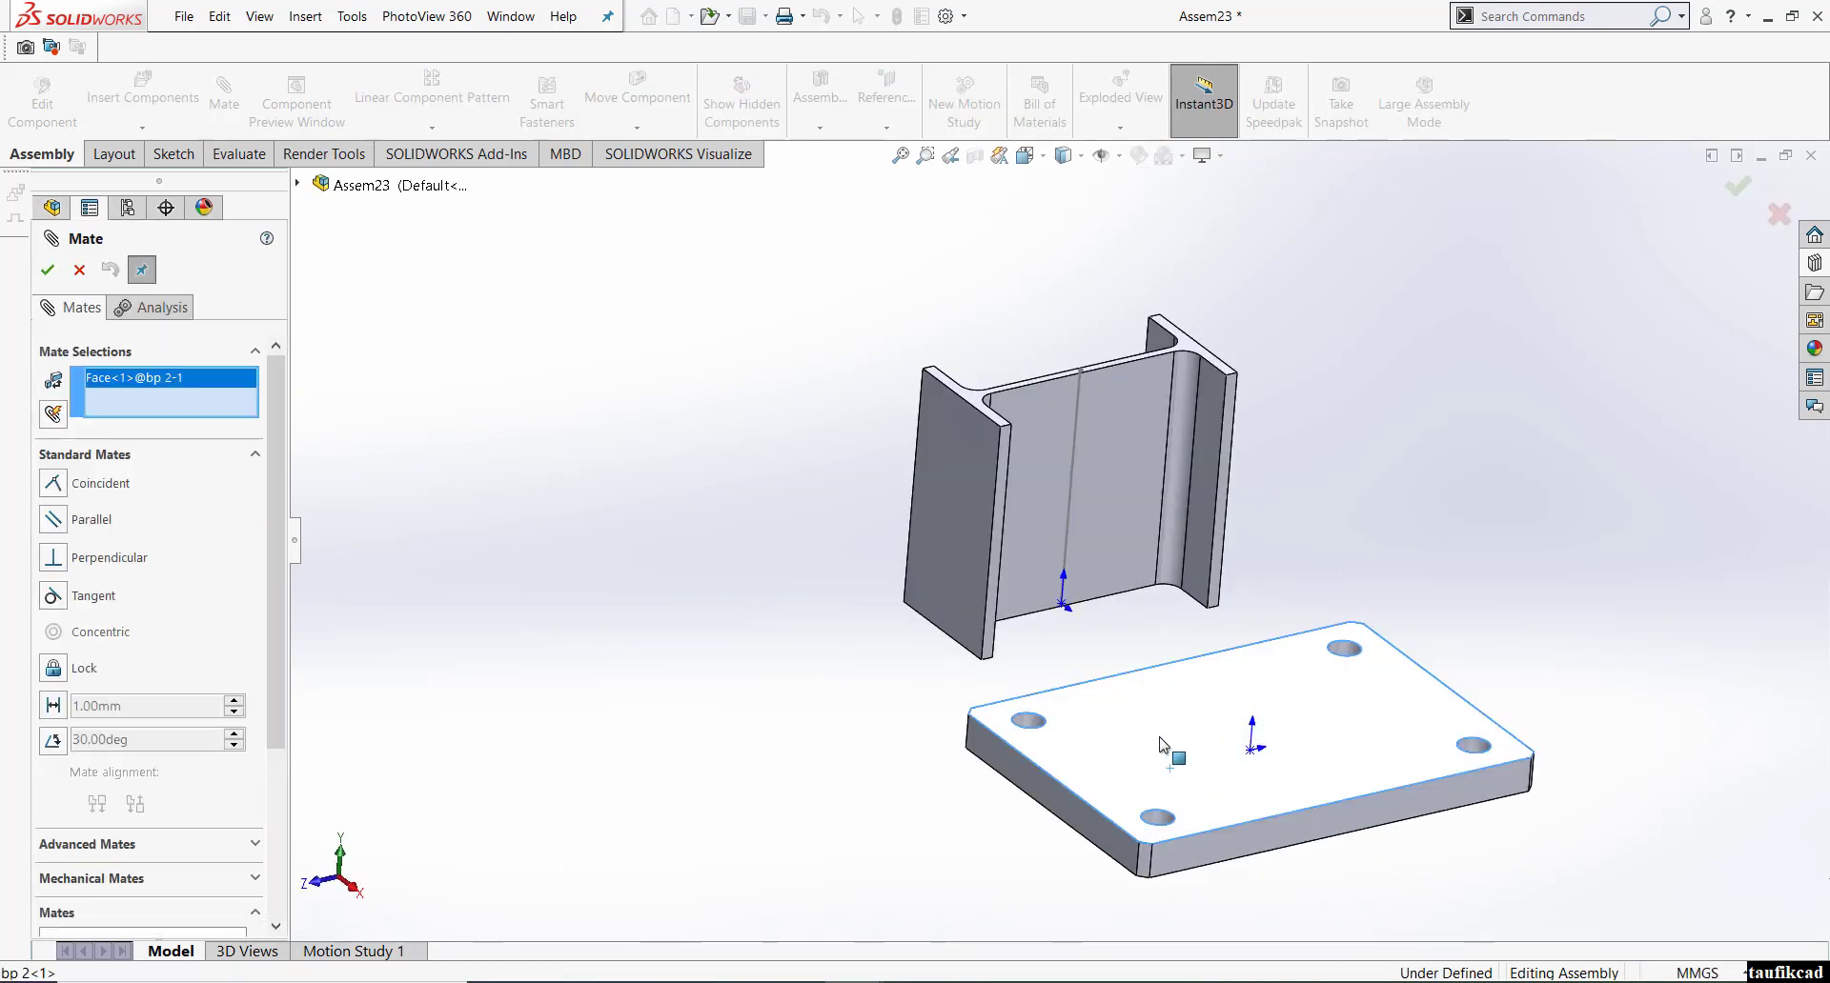
middle_drag(1168, 747, 1073, 624)
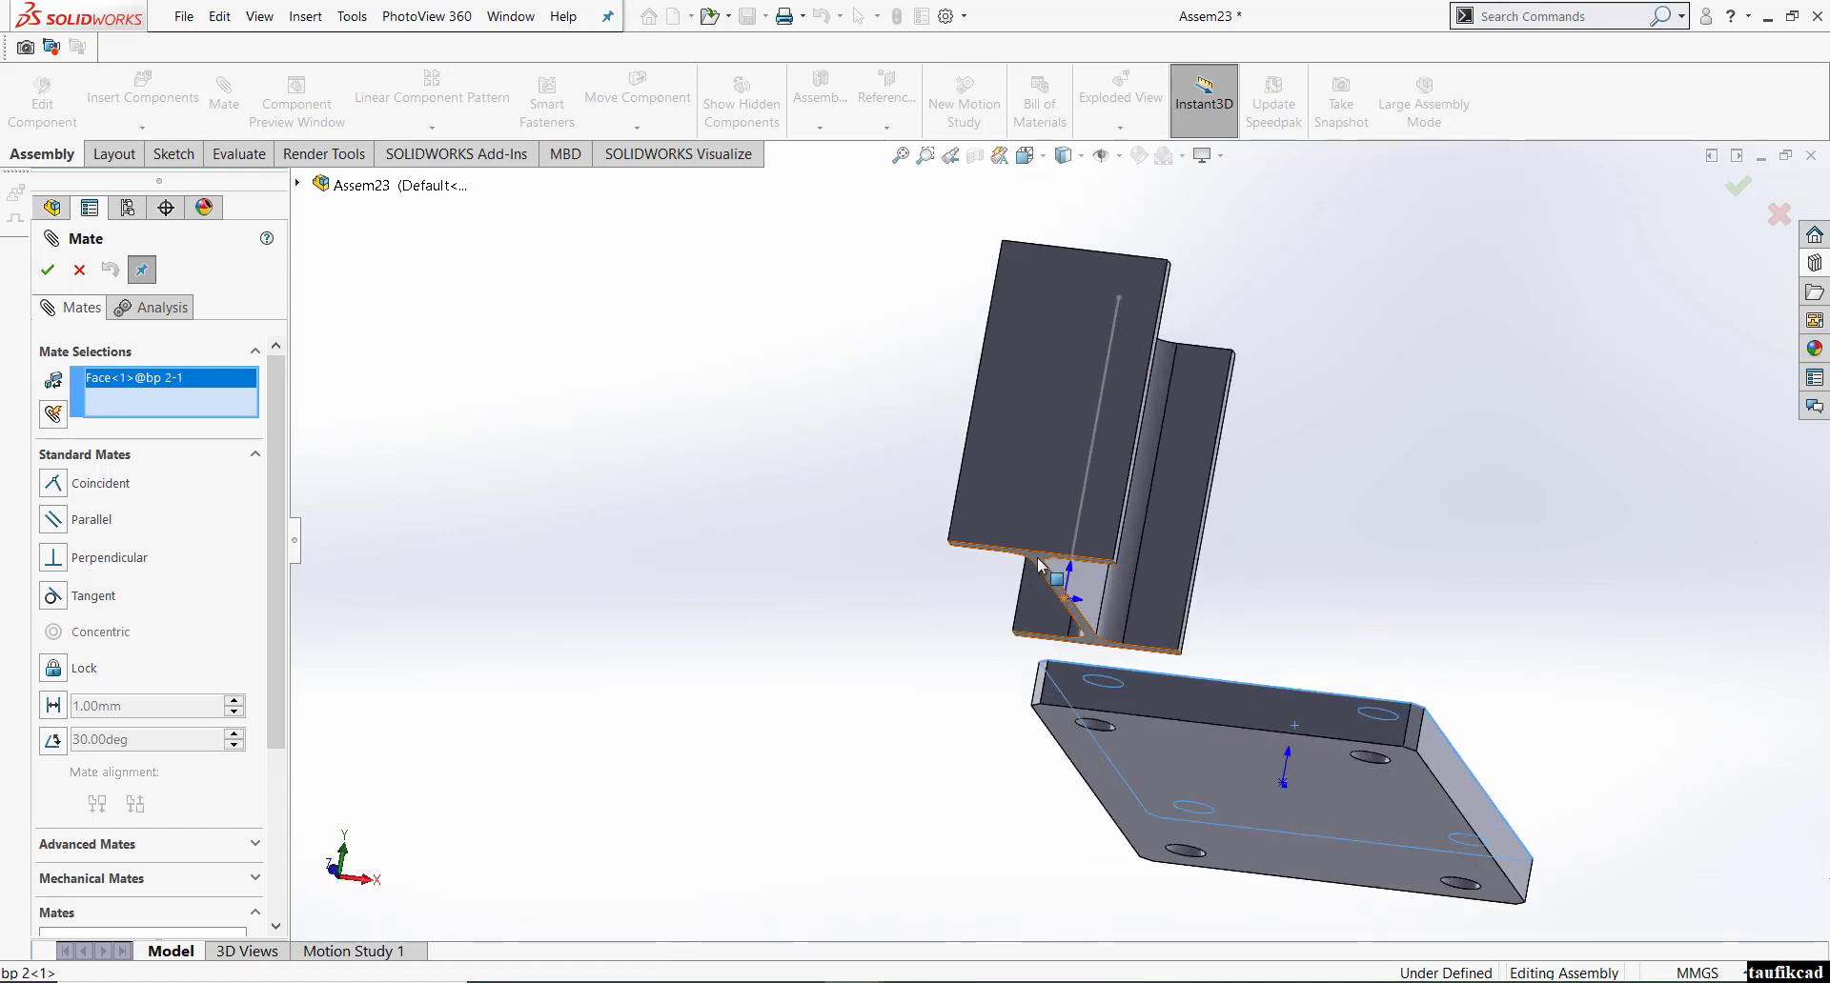
click(1048, 573)
click(1303, 593)
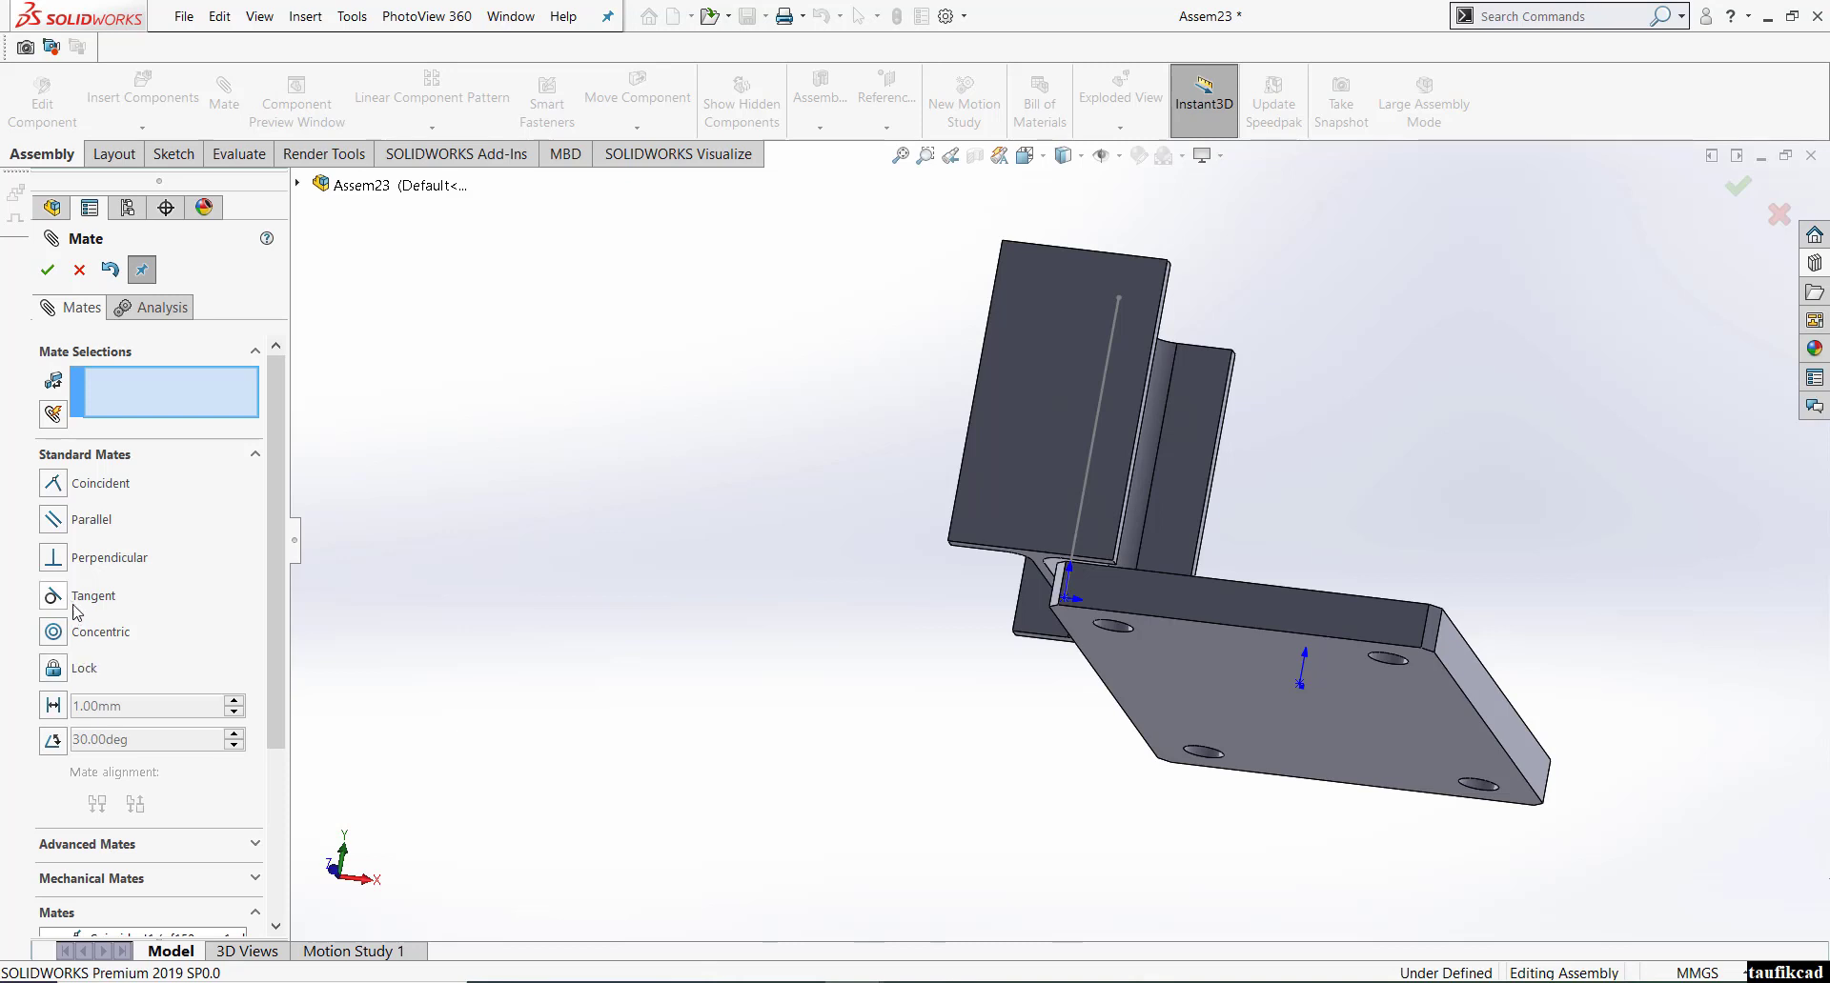
- Centre the profile's web between the base plate's two long side faces with a centered width mate
click(104, 847)
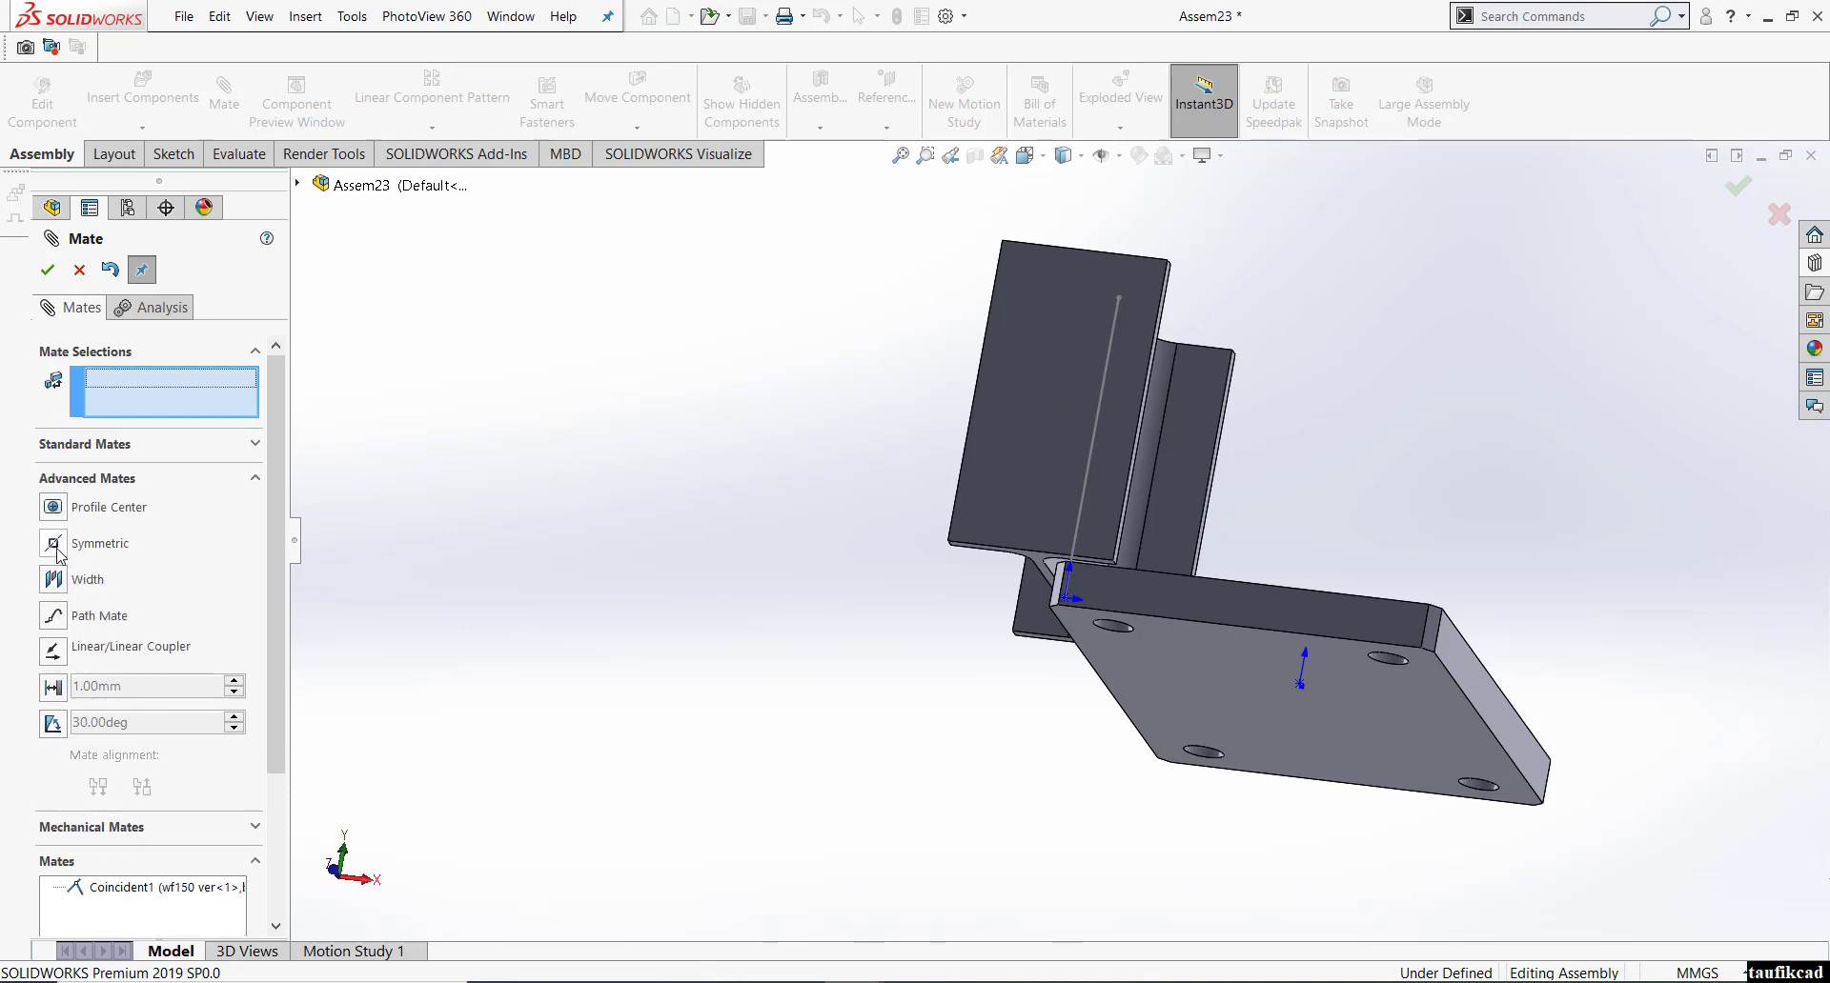
click(53, 578)
middle_drag(972, 598, 1033, 741)
click(1470, 735)
middle_drag(1262, 677, 1388, 689)
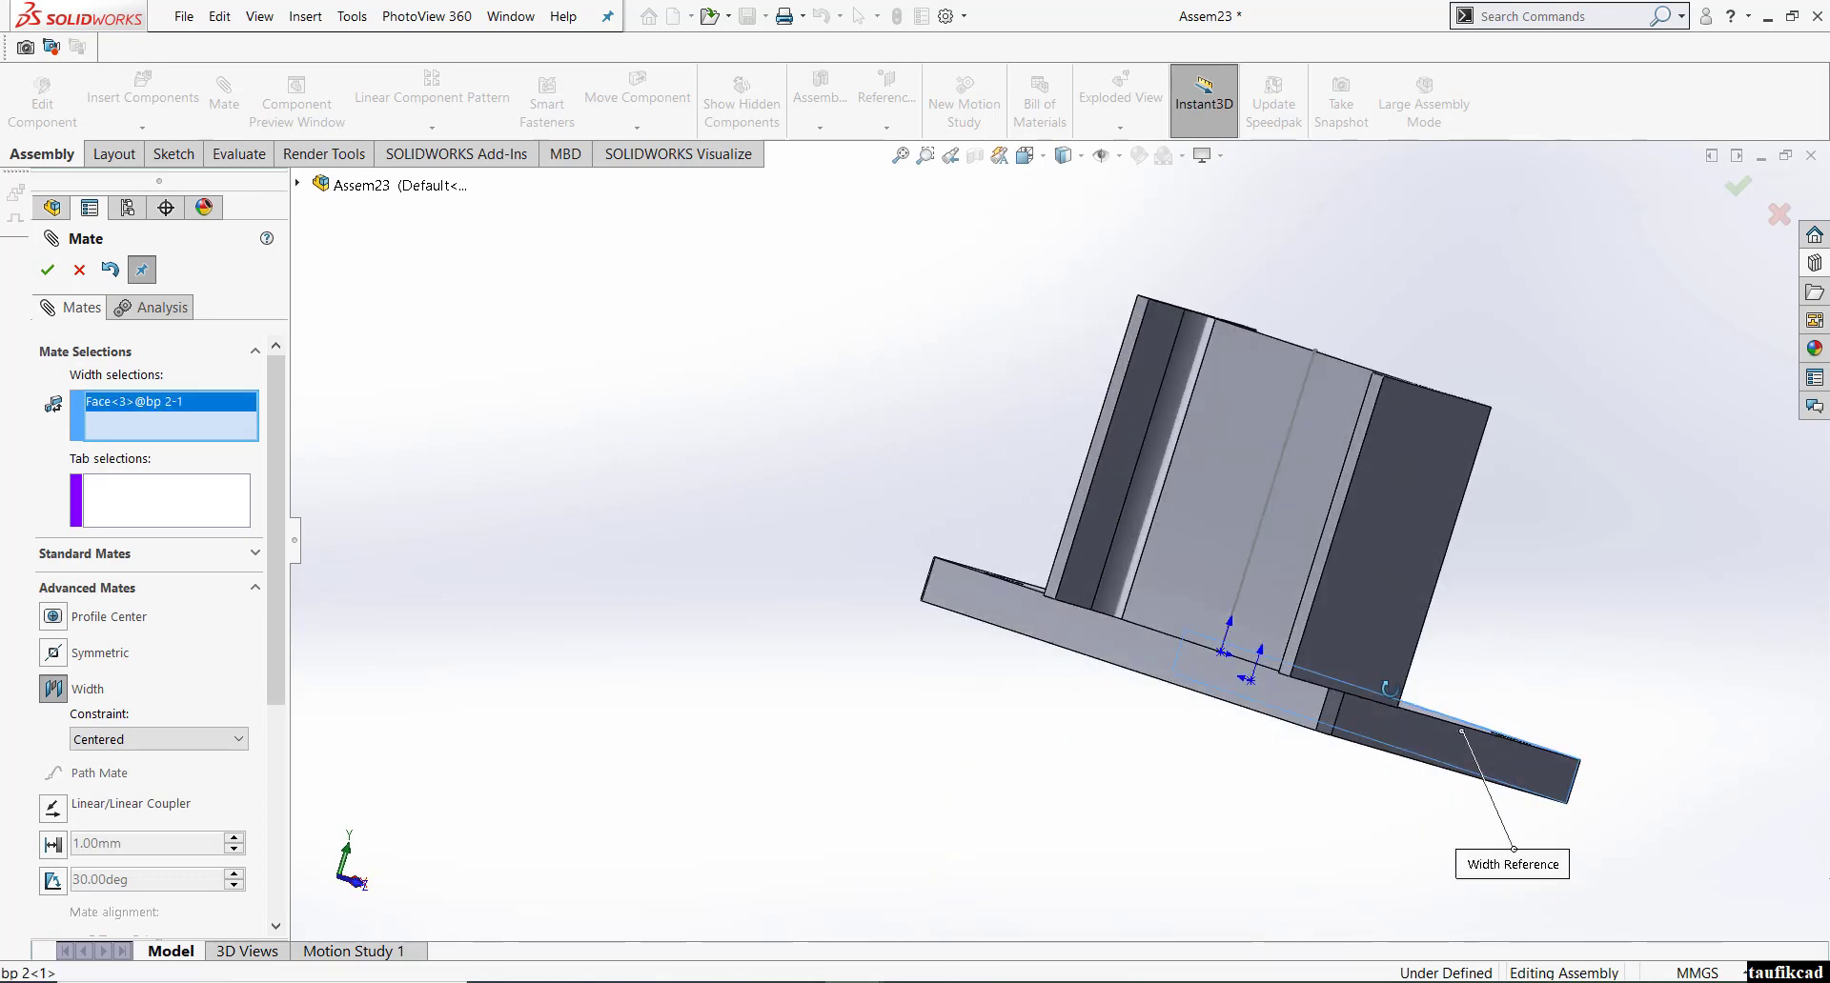
click(1110, 655)
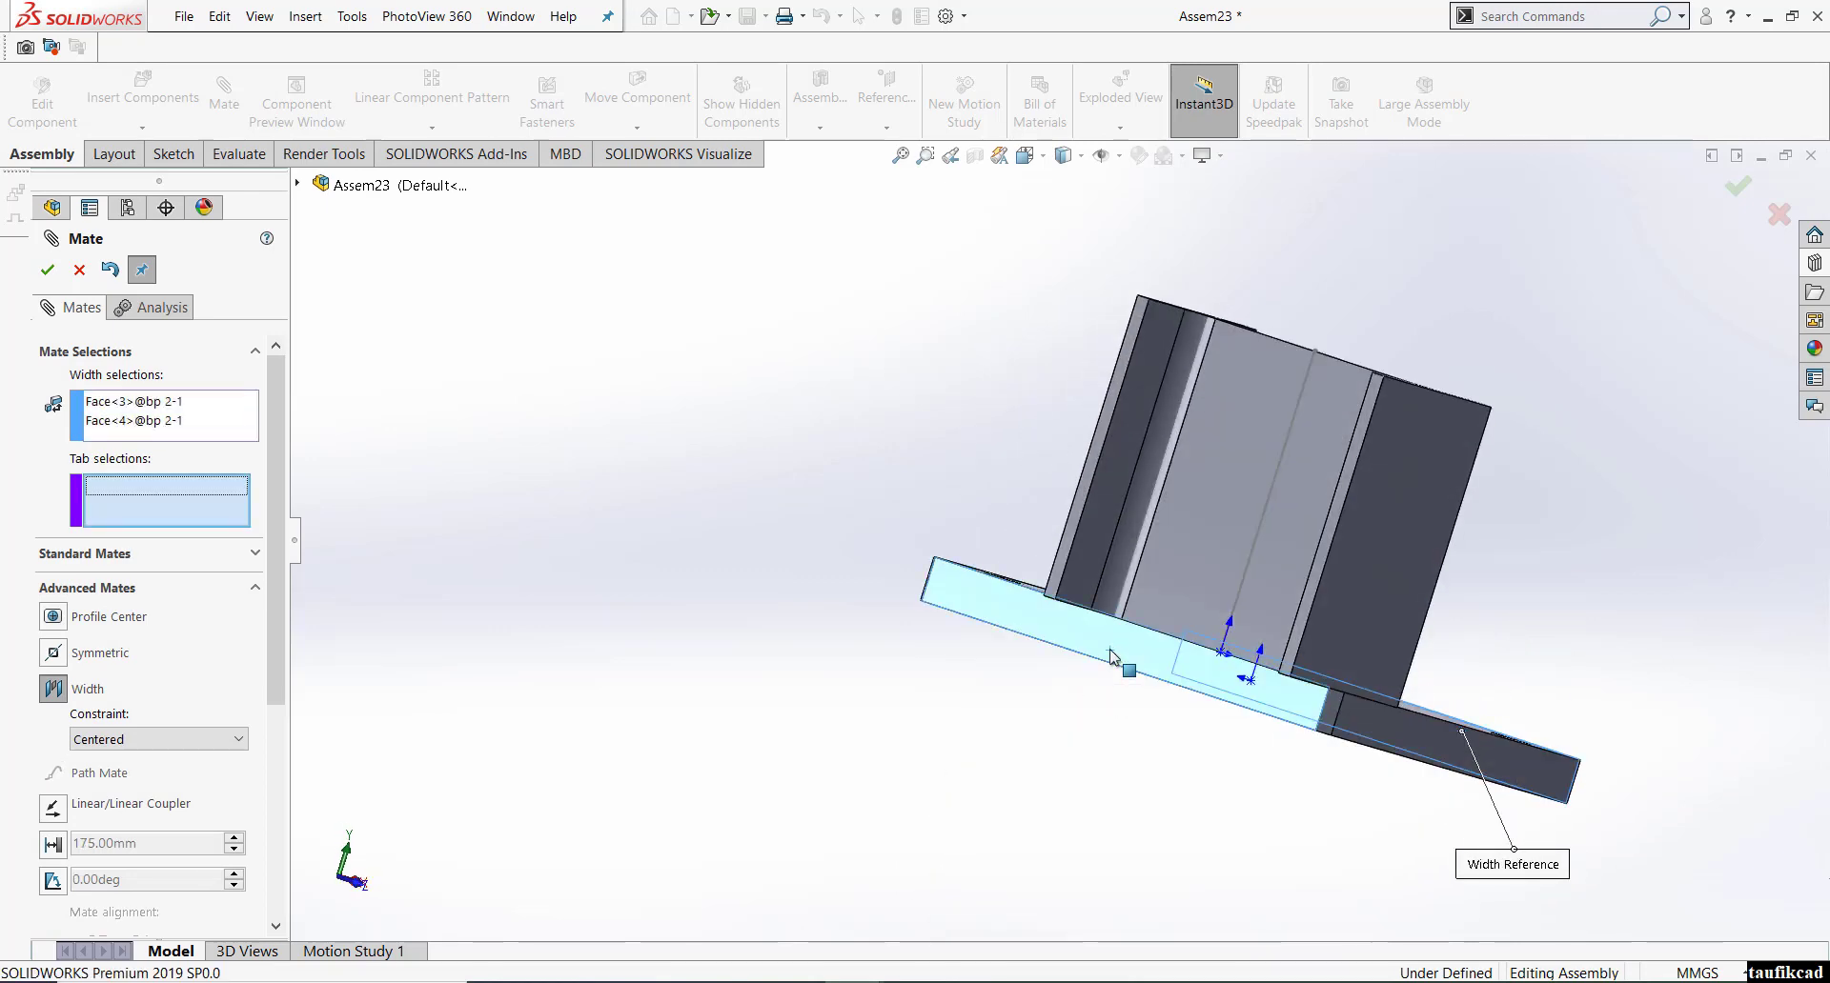
middle_drag(1110, 655, 1100, 529)
click(1157, 570)
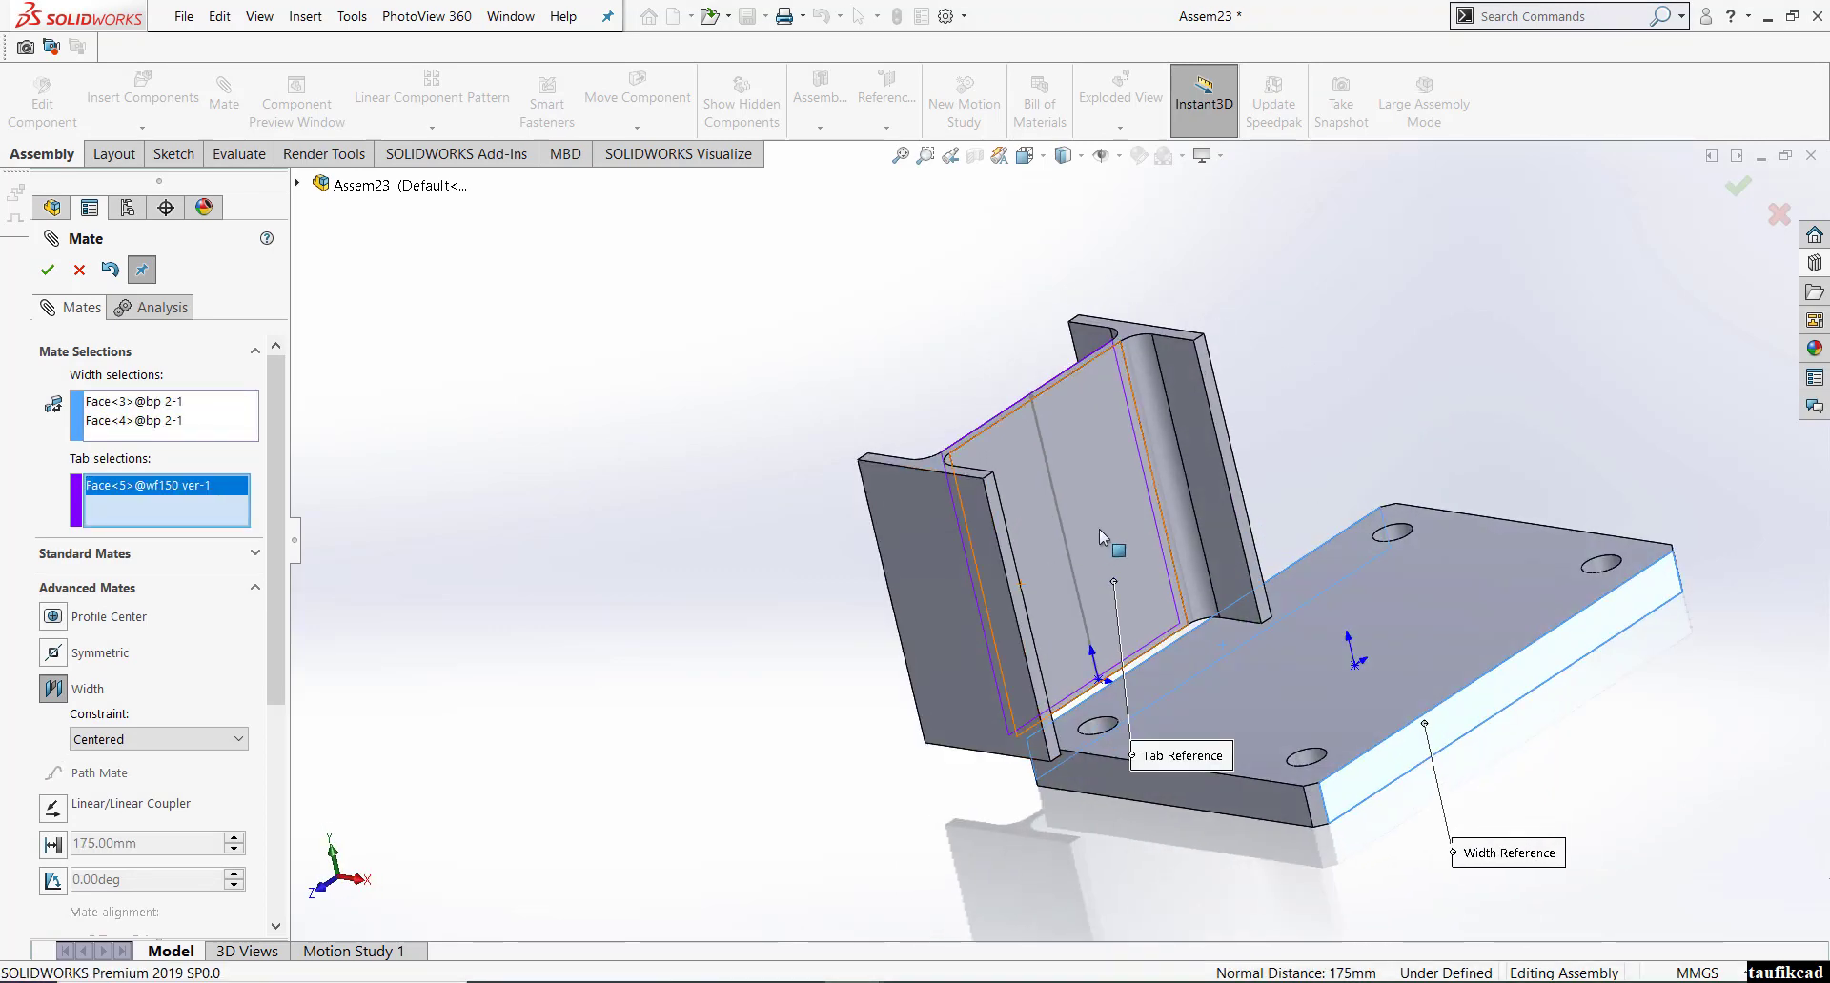
click(1107, 518)
key(Return)
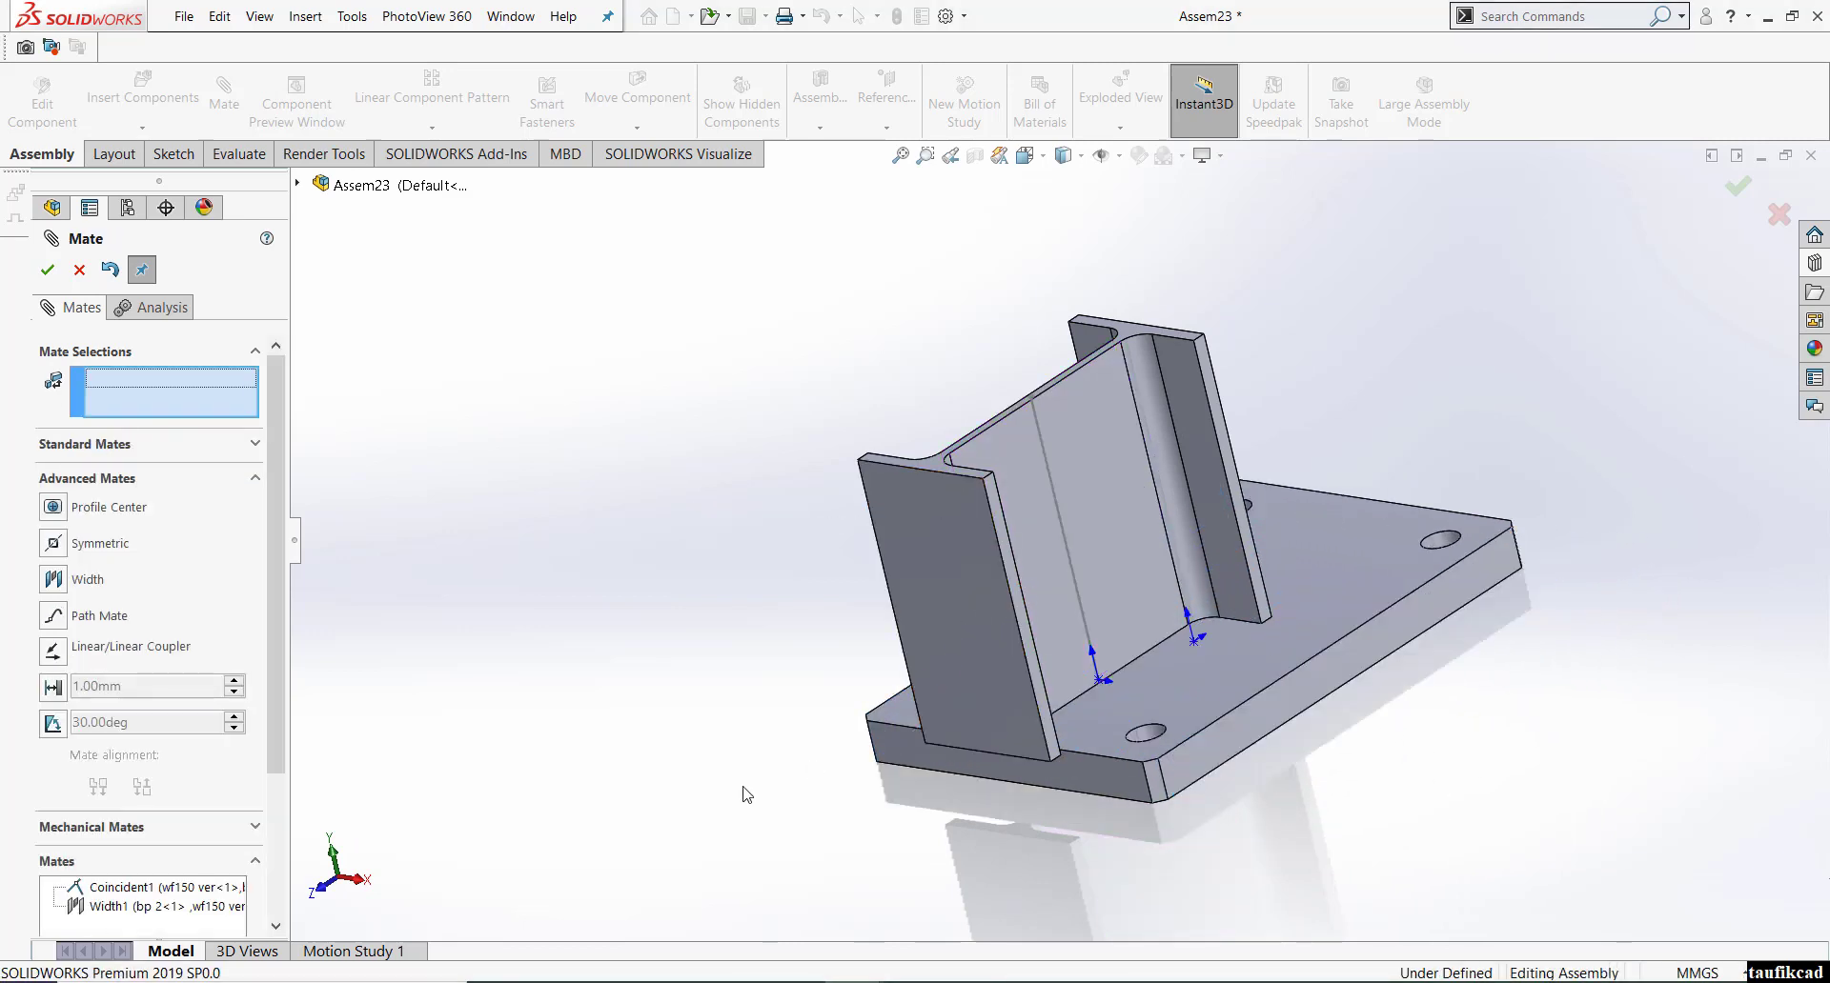
- Add a centered width mate between the base plate's two short end faces and the profile's outer flange faces
click(55, 581)
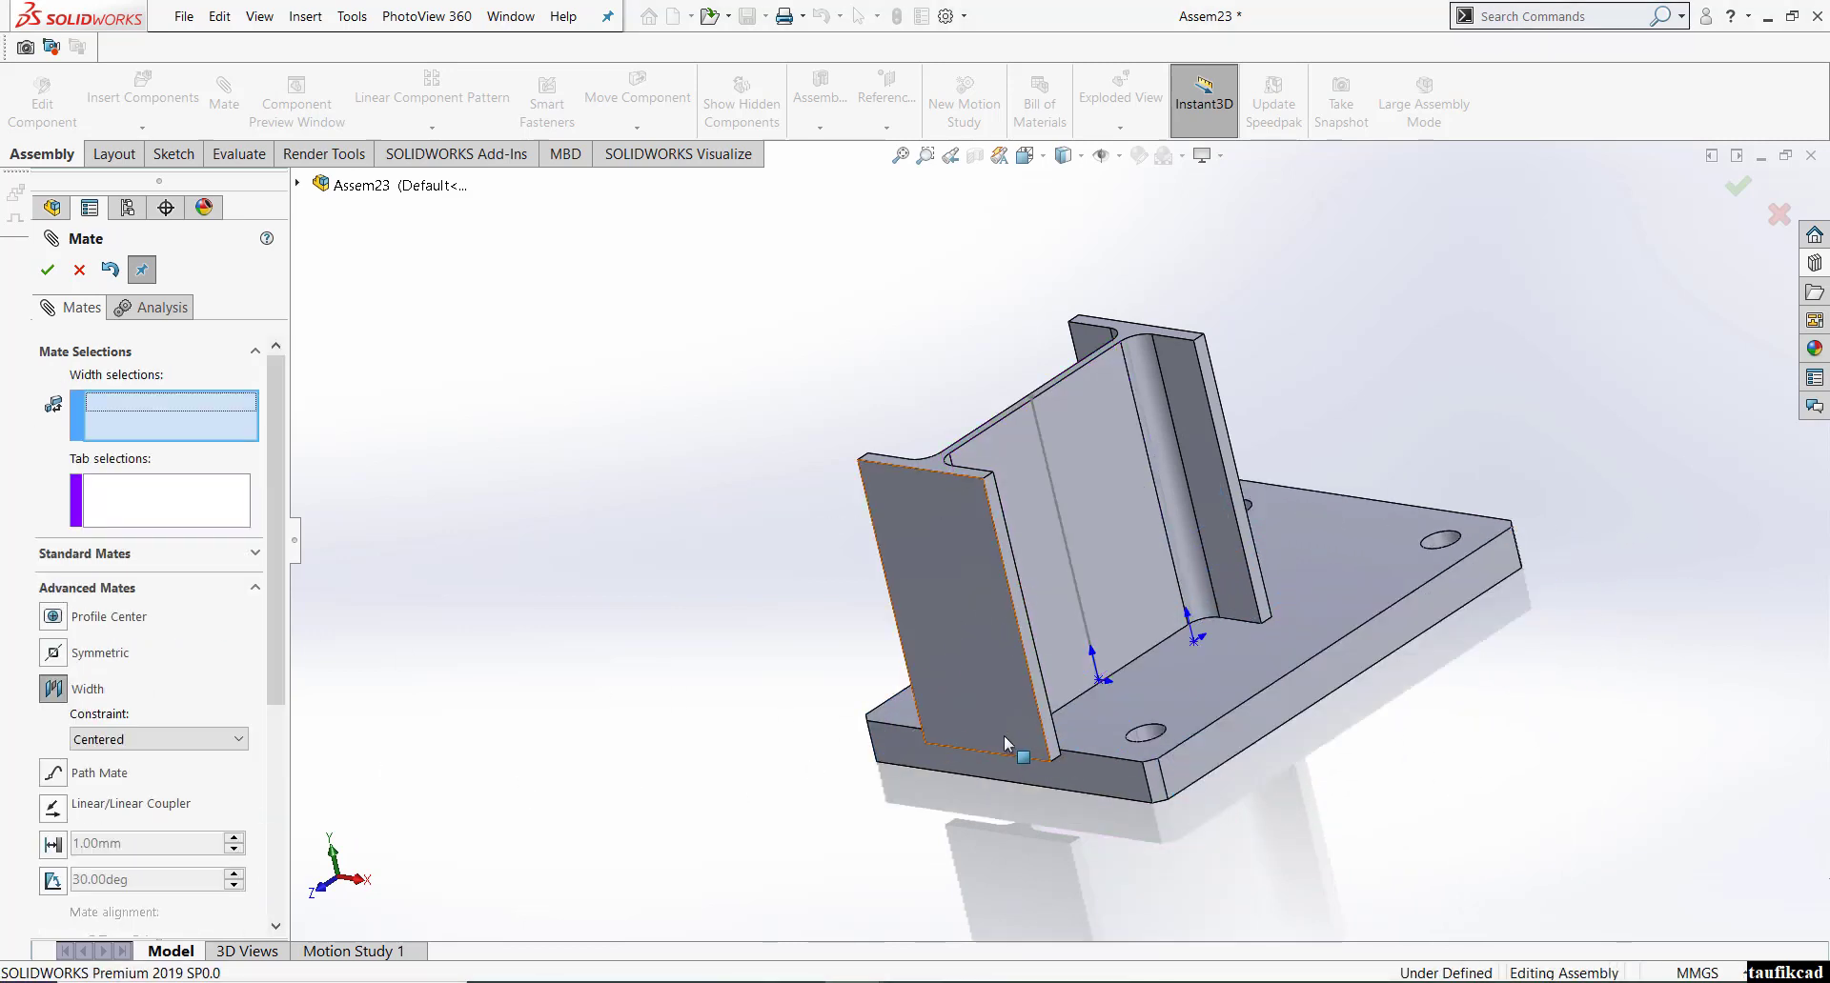
click(1098, 777)
middle_drag(1098, 777, 1489, 529)
click(1490, 490)
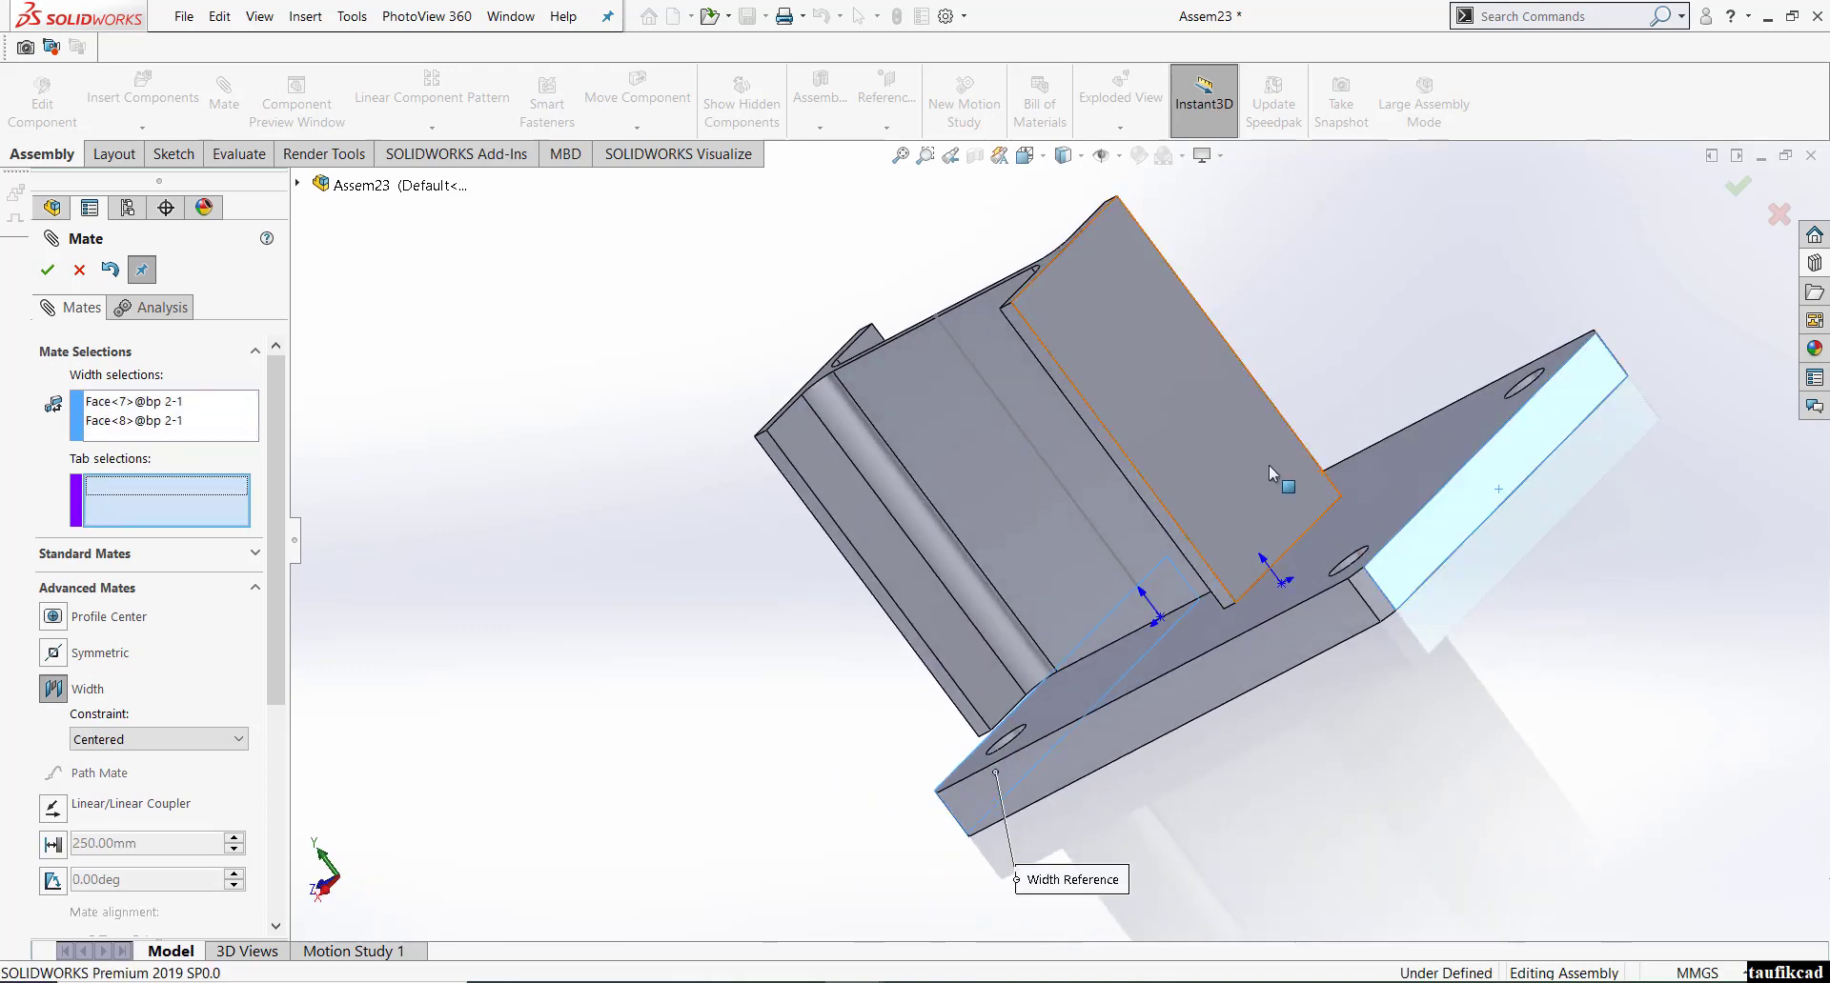
click(1229, 463)
middle_drag(1229, 463, 1189, 460)
click(974, 482)
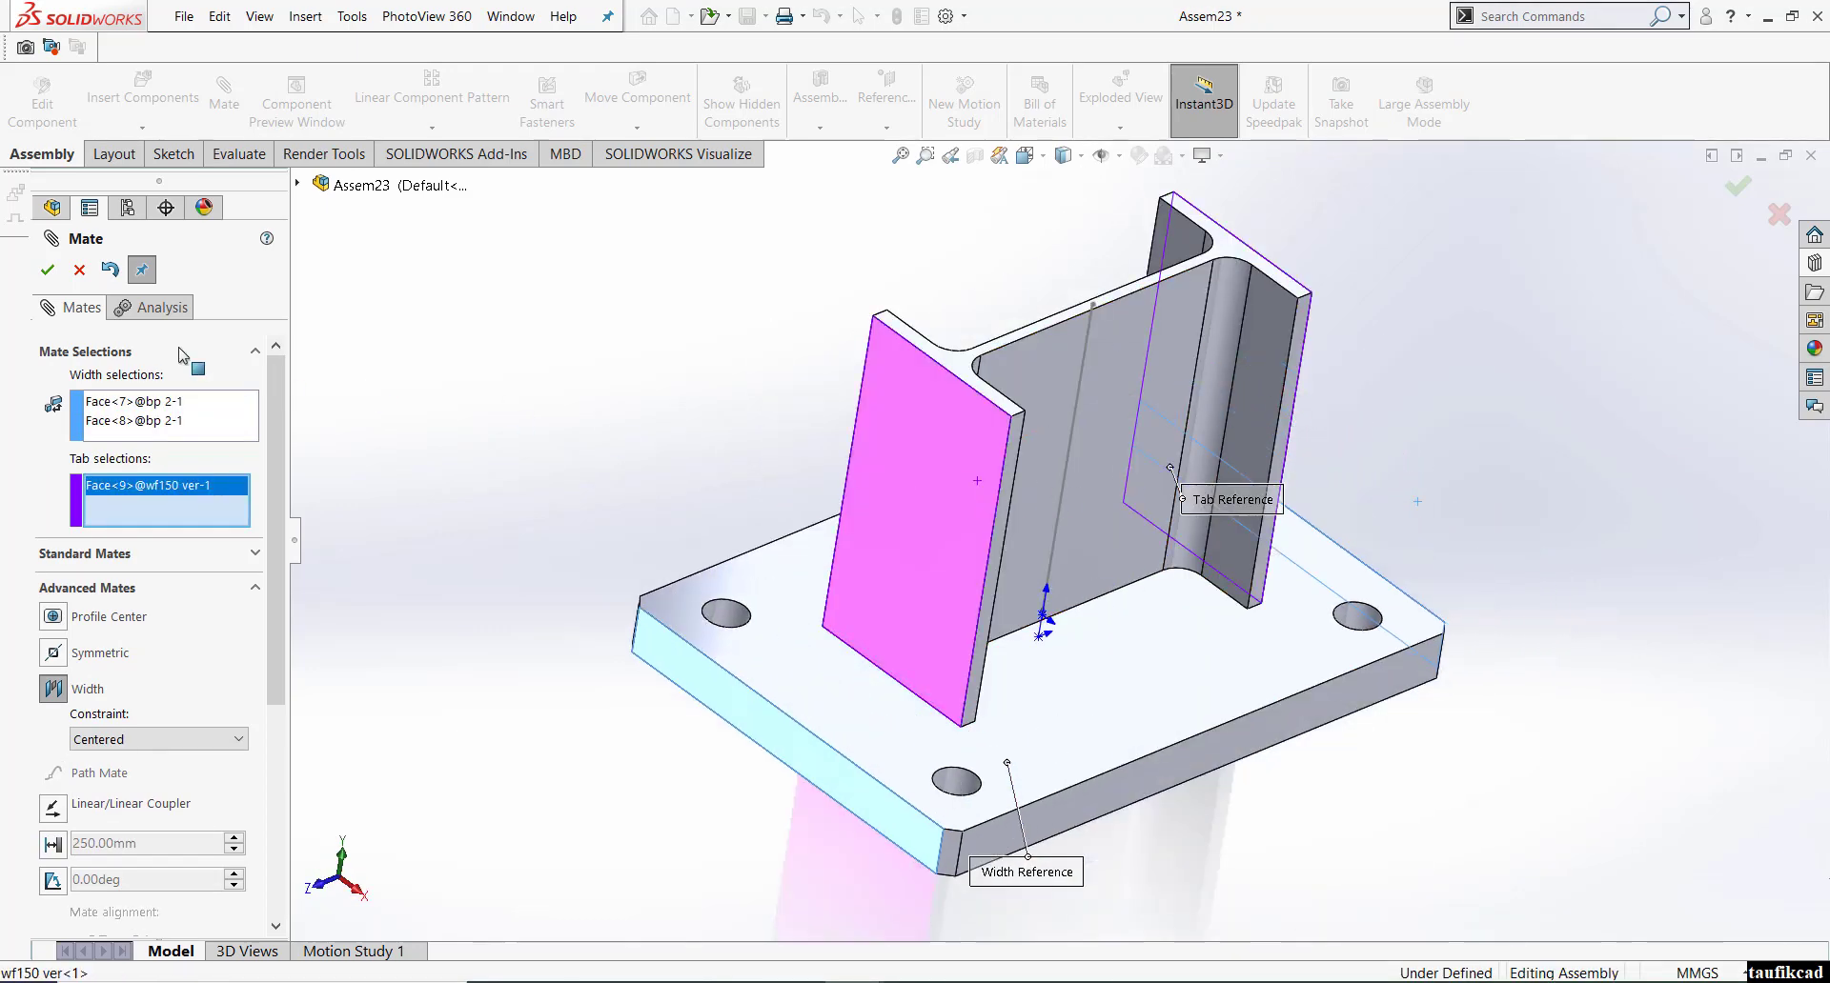
click(46, 269)
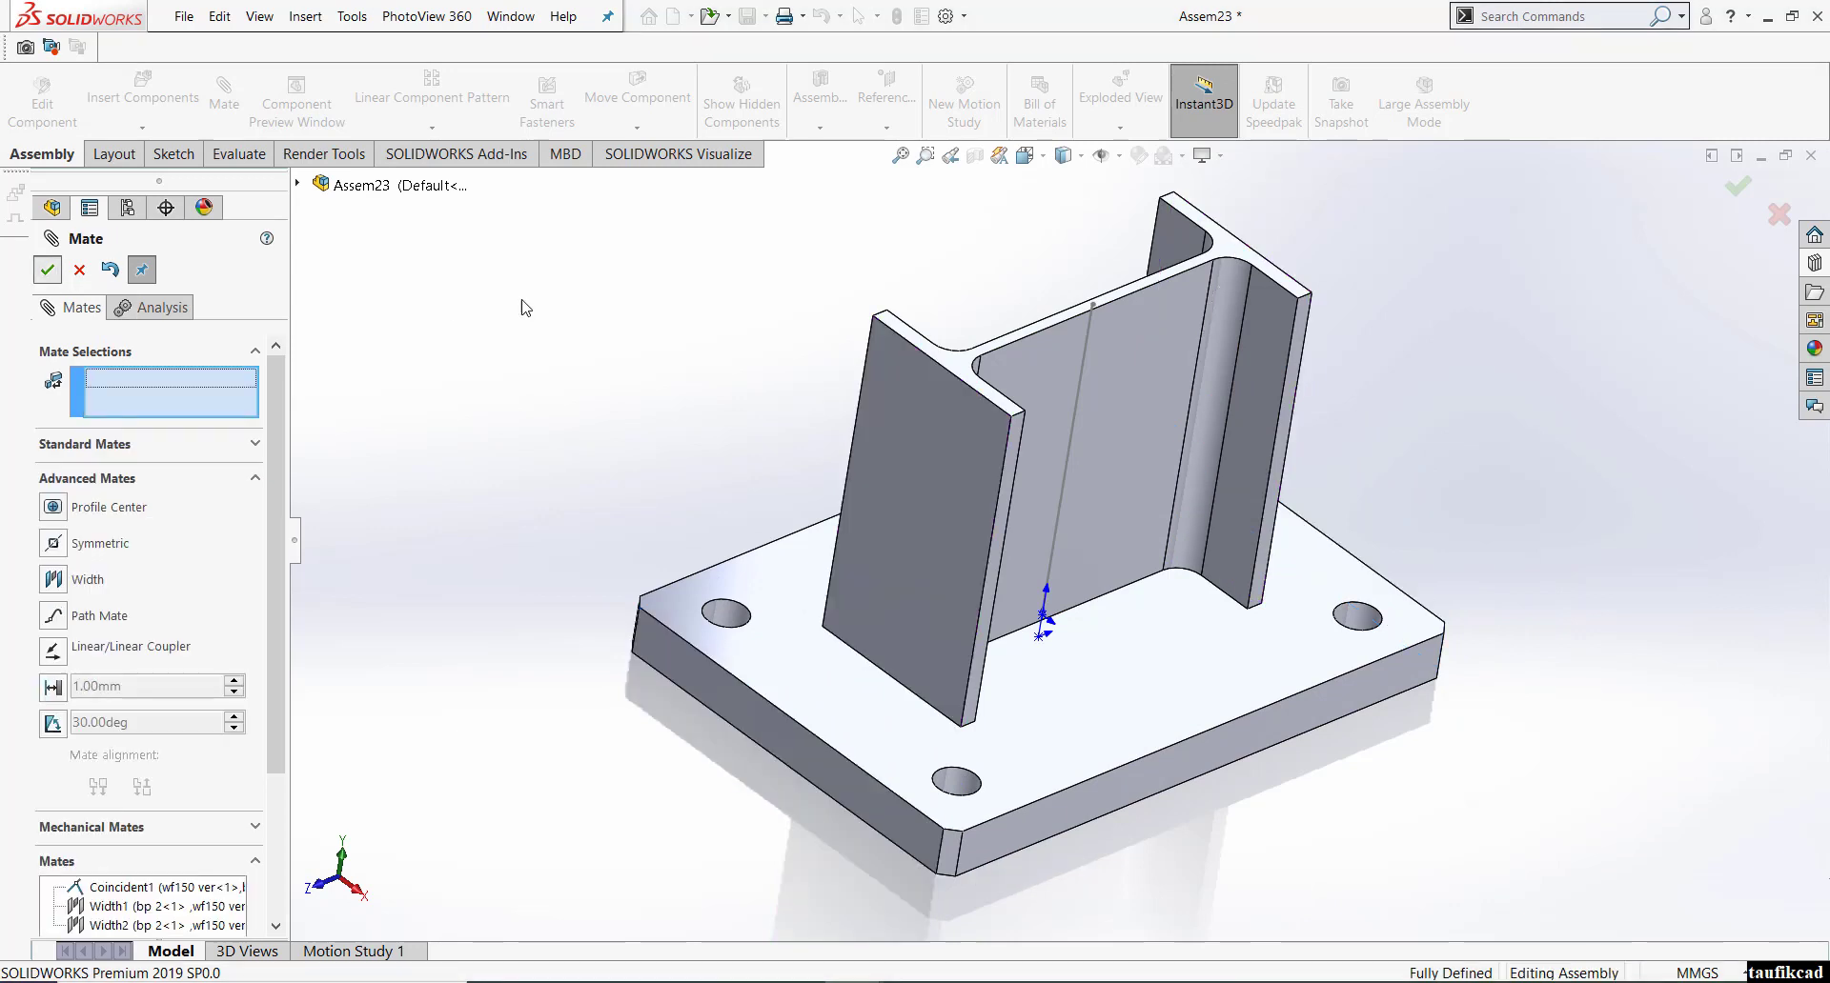
click(47, 270)
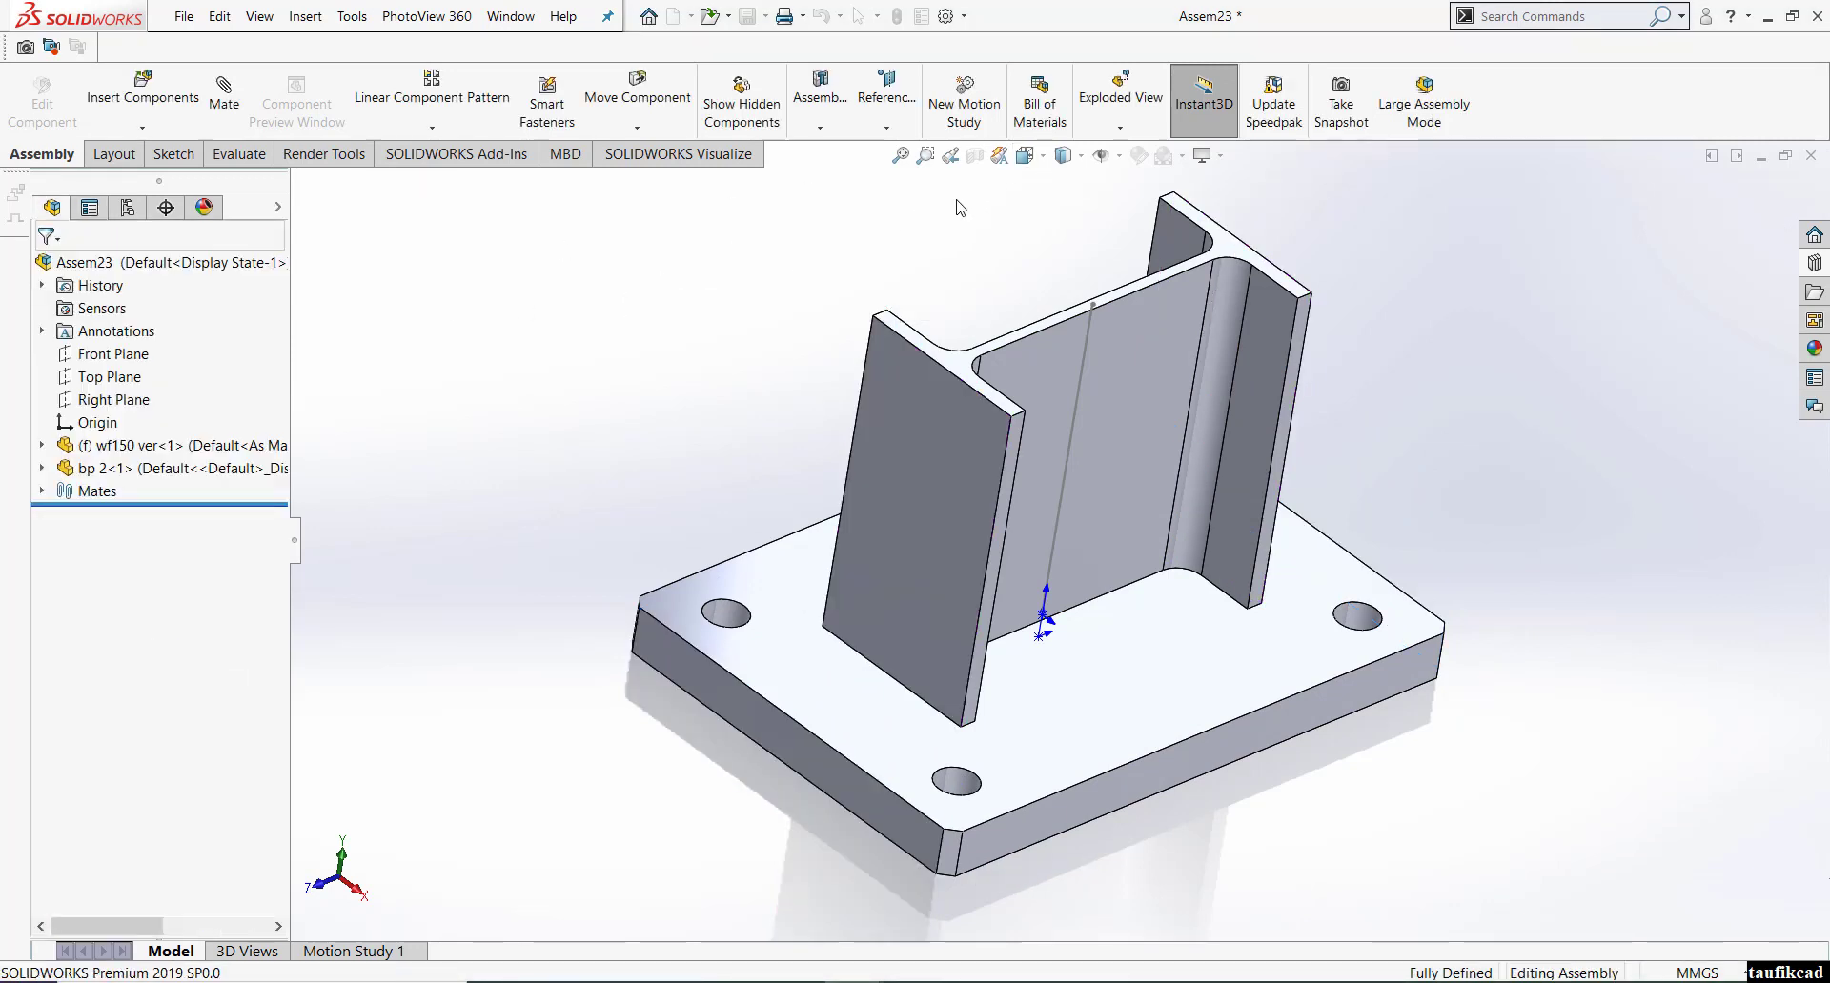
- Insert the rib part from the beam connector folder and mate its back face coincident to the profile's web
click(1025, 156)
click(1131, 210)
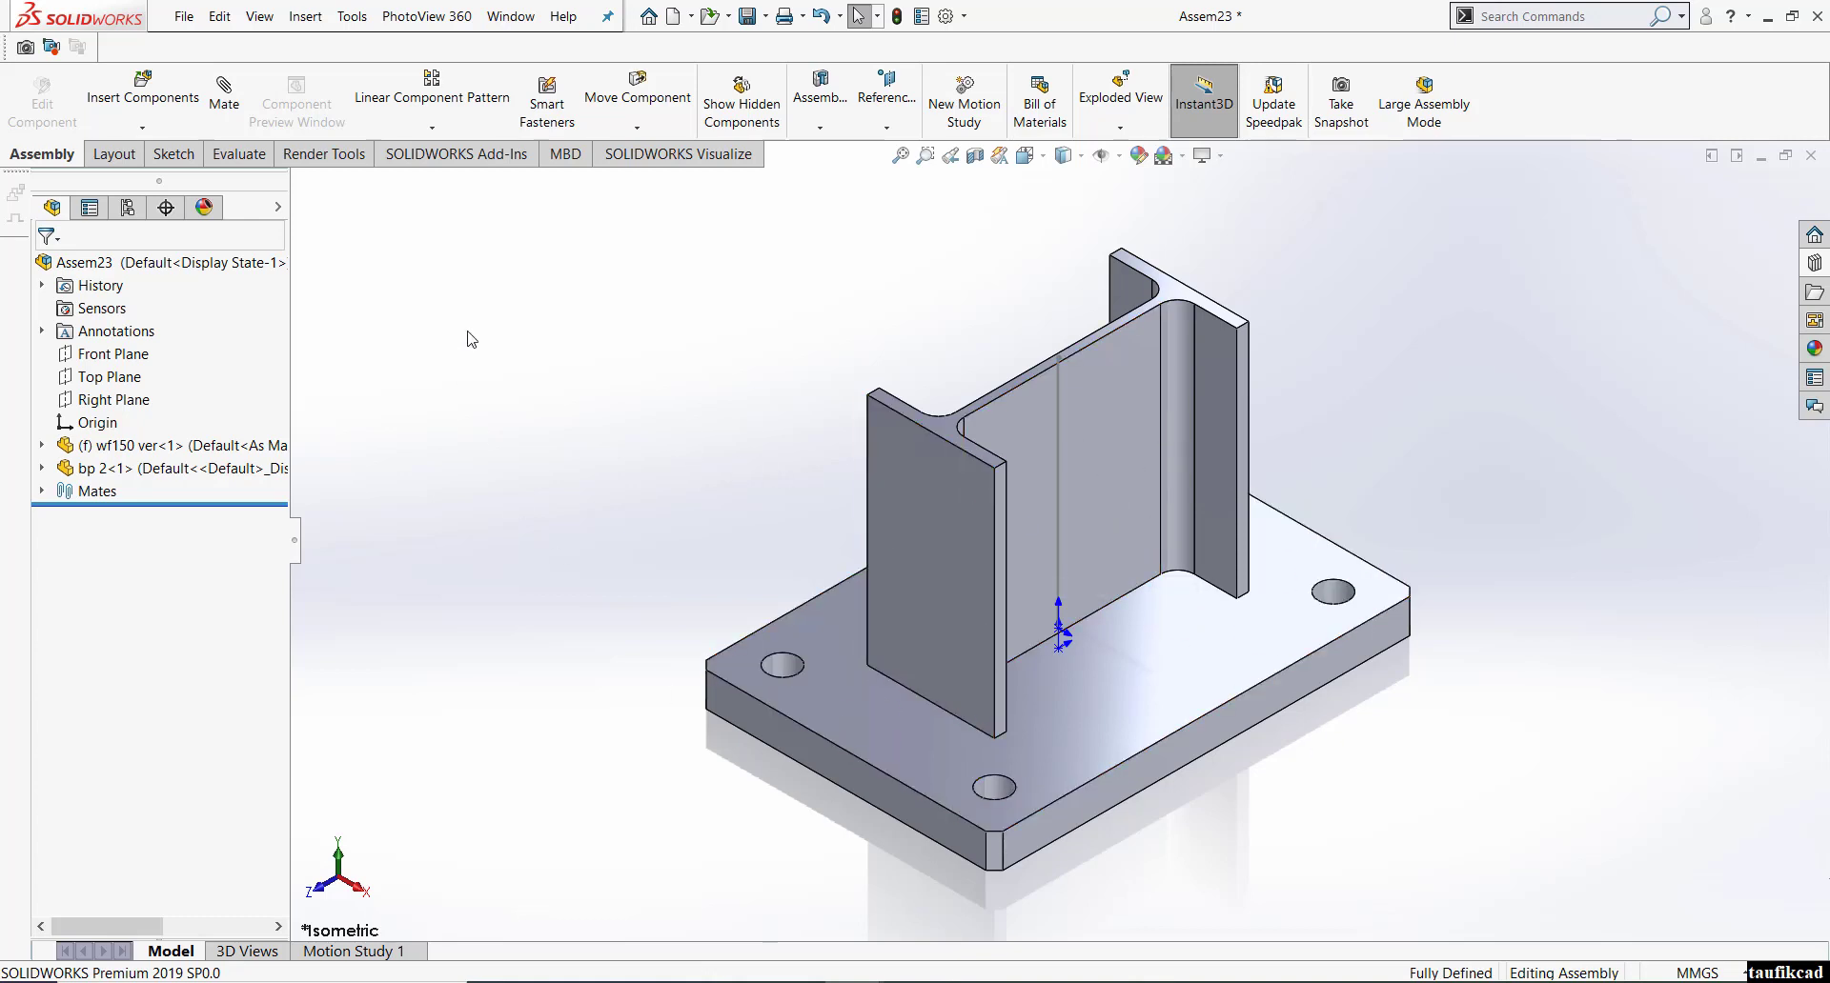
click(143, 90)
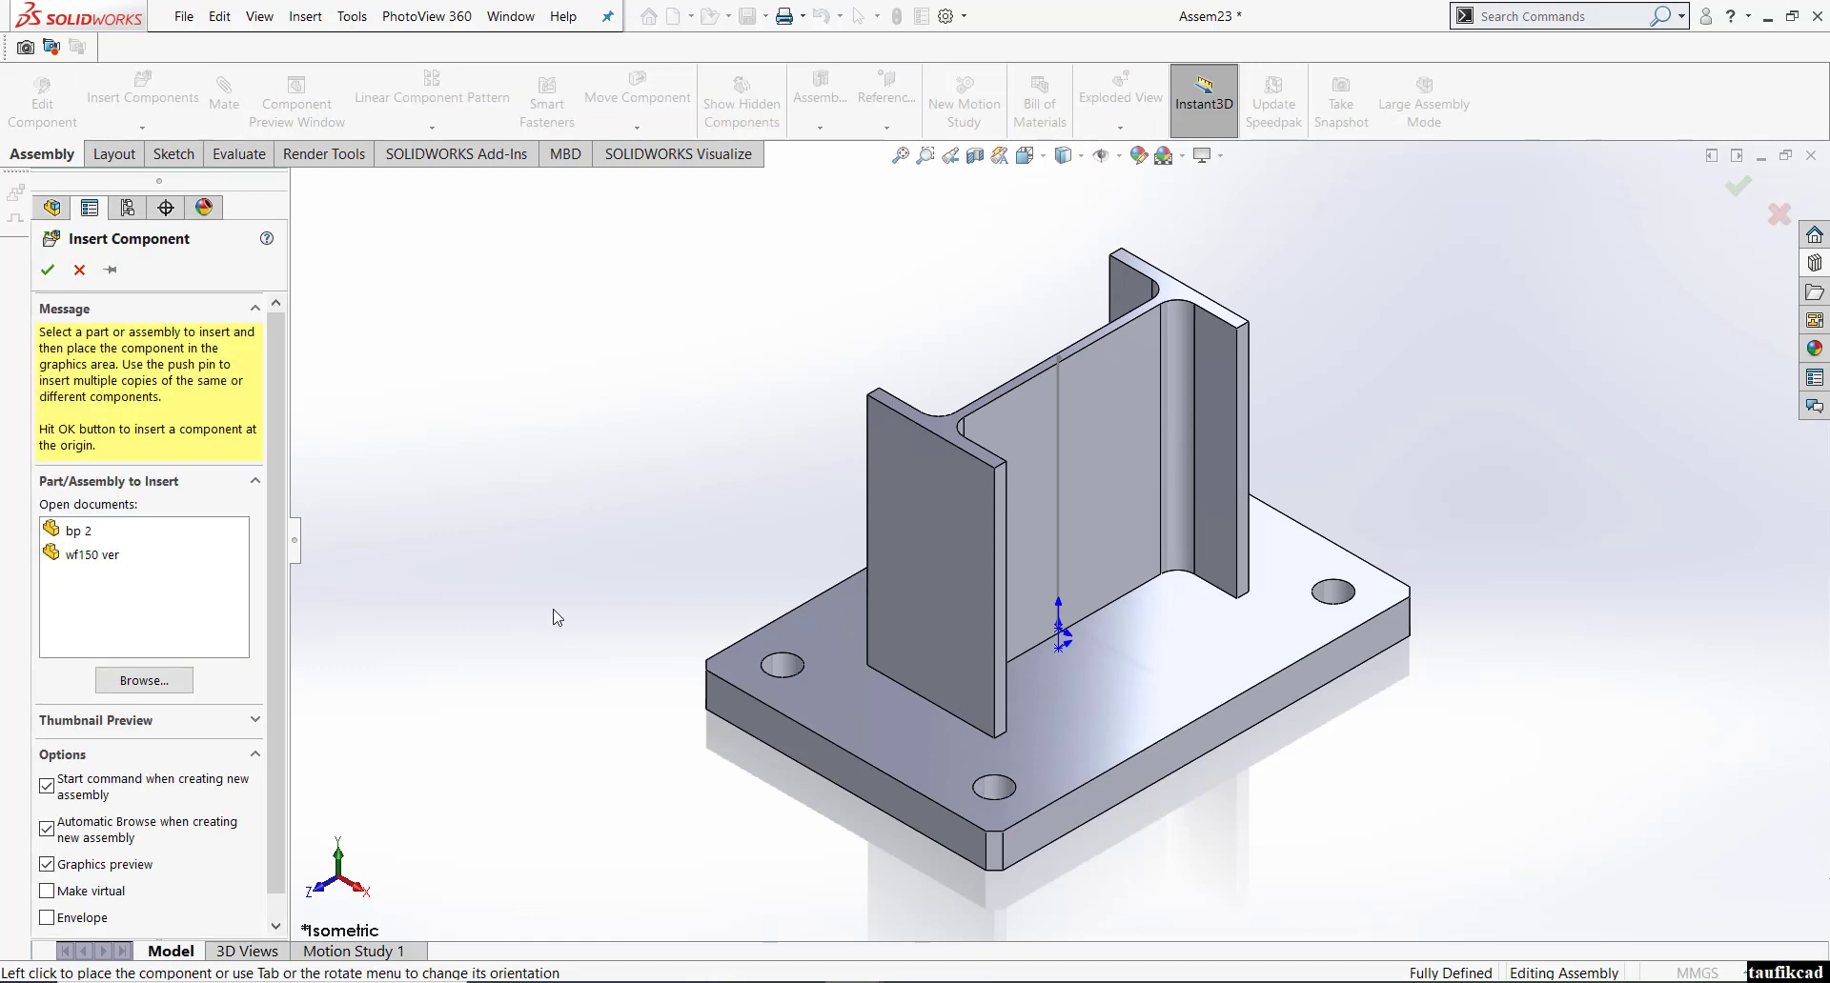
click(169, 681)
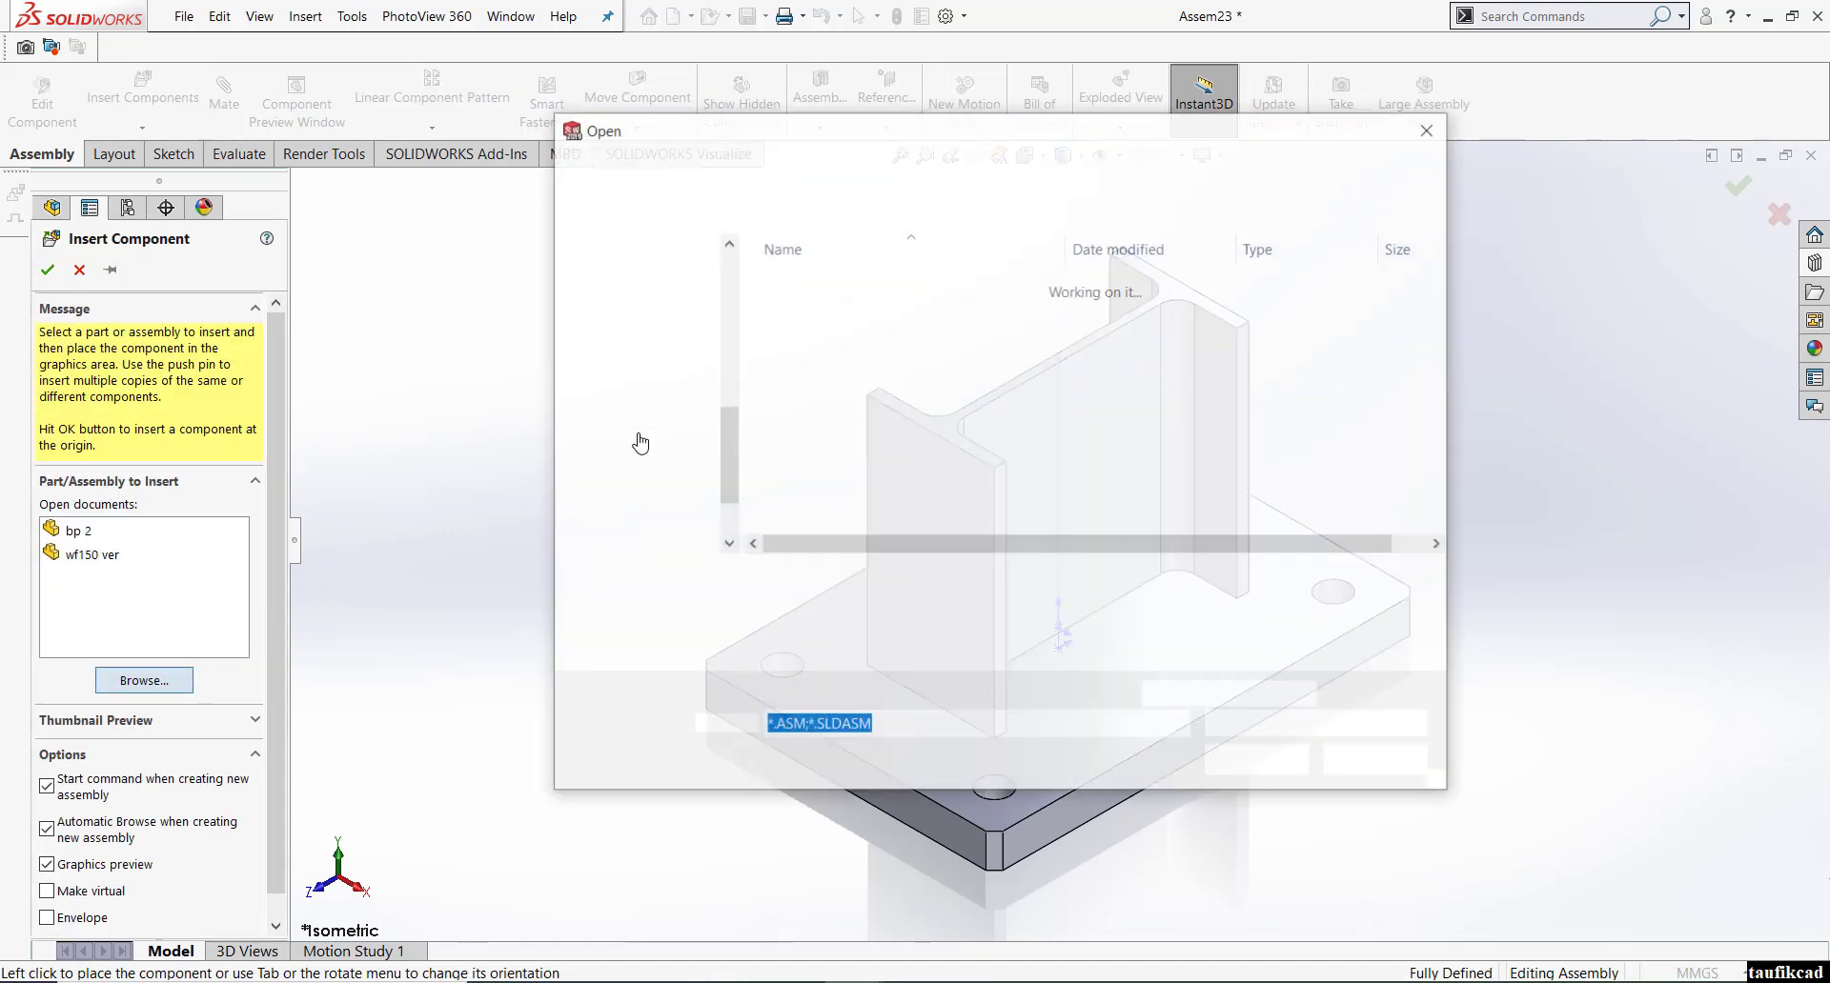
click(808, 413)
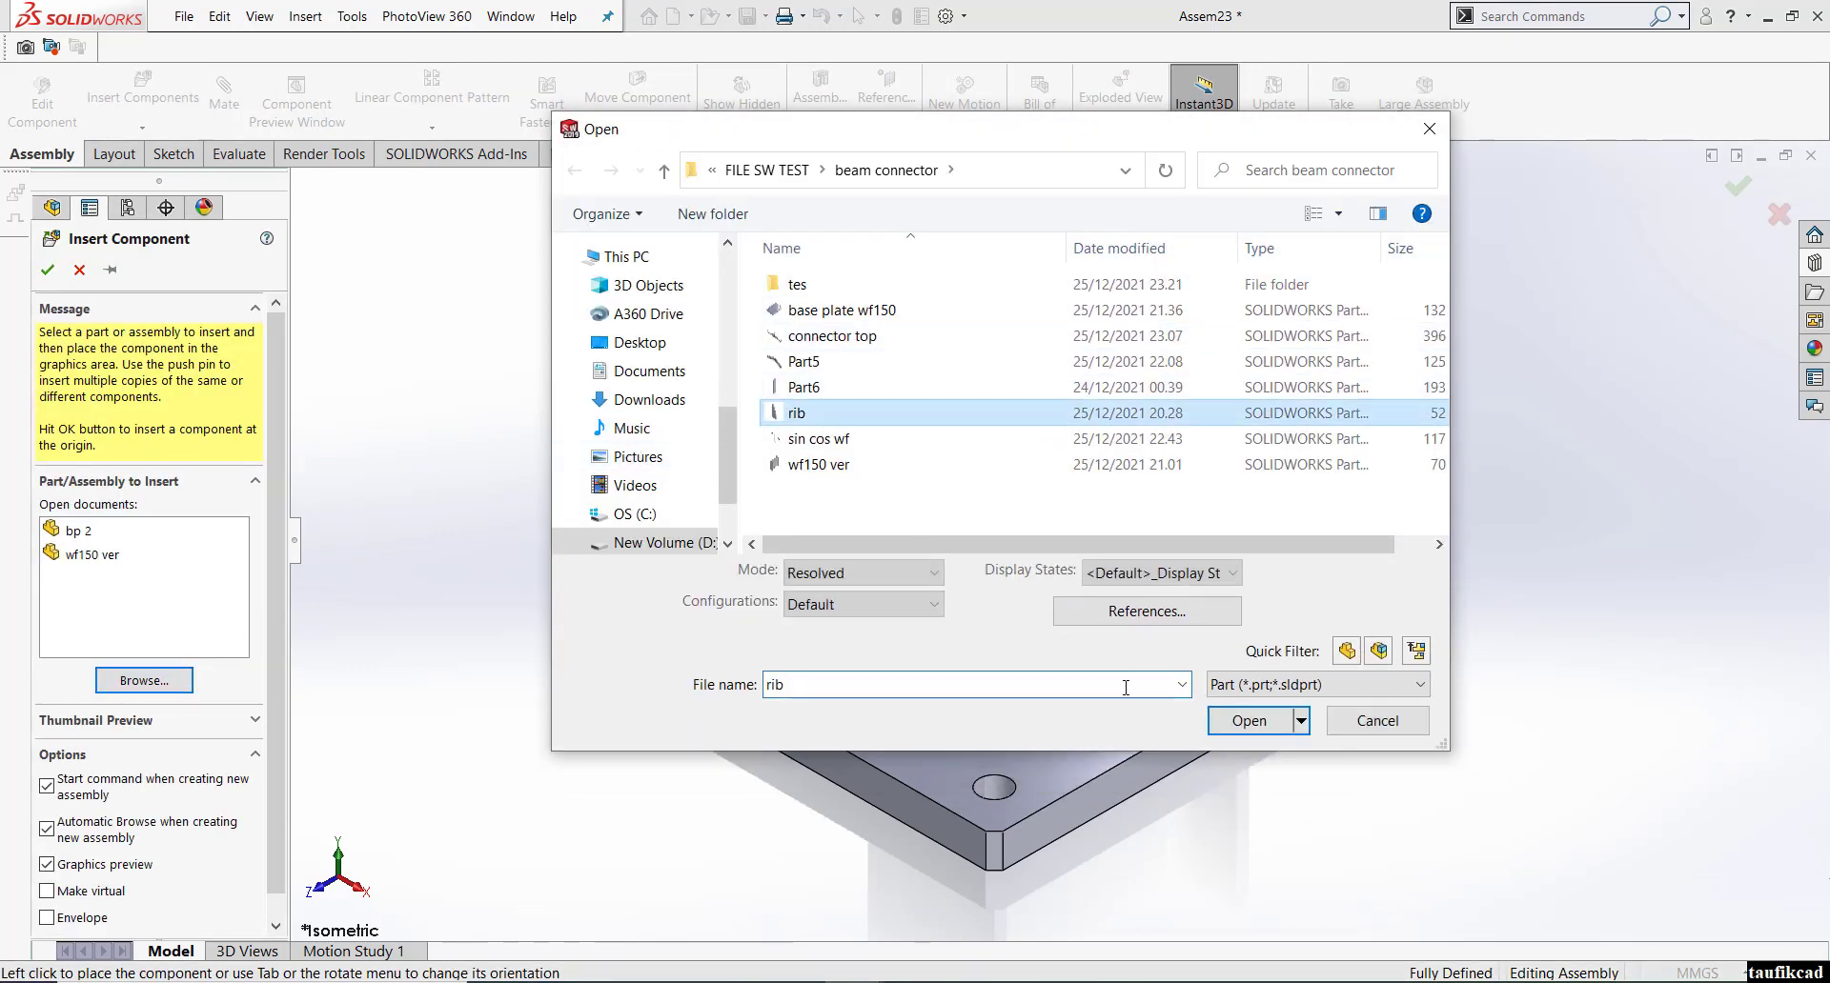
click(1249, 761)
click(1089, 529)
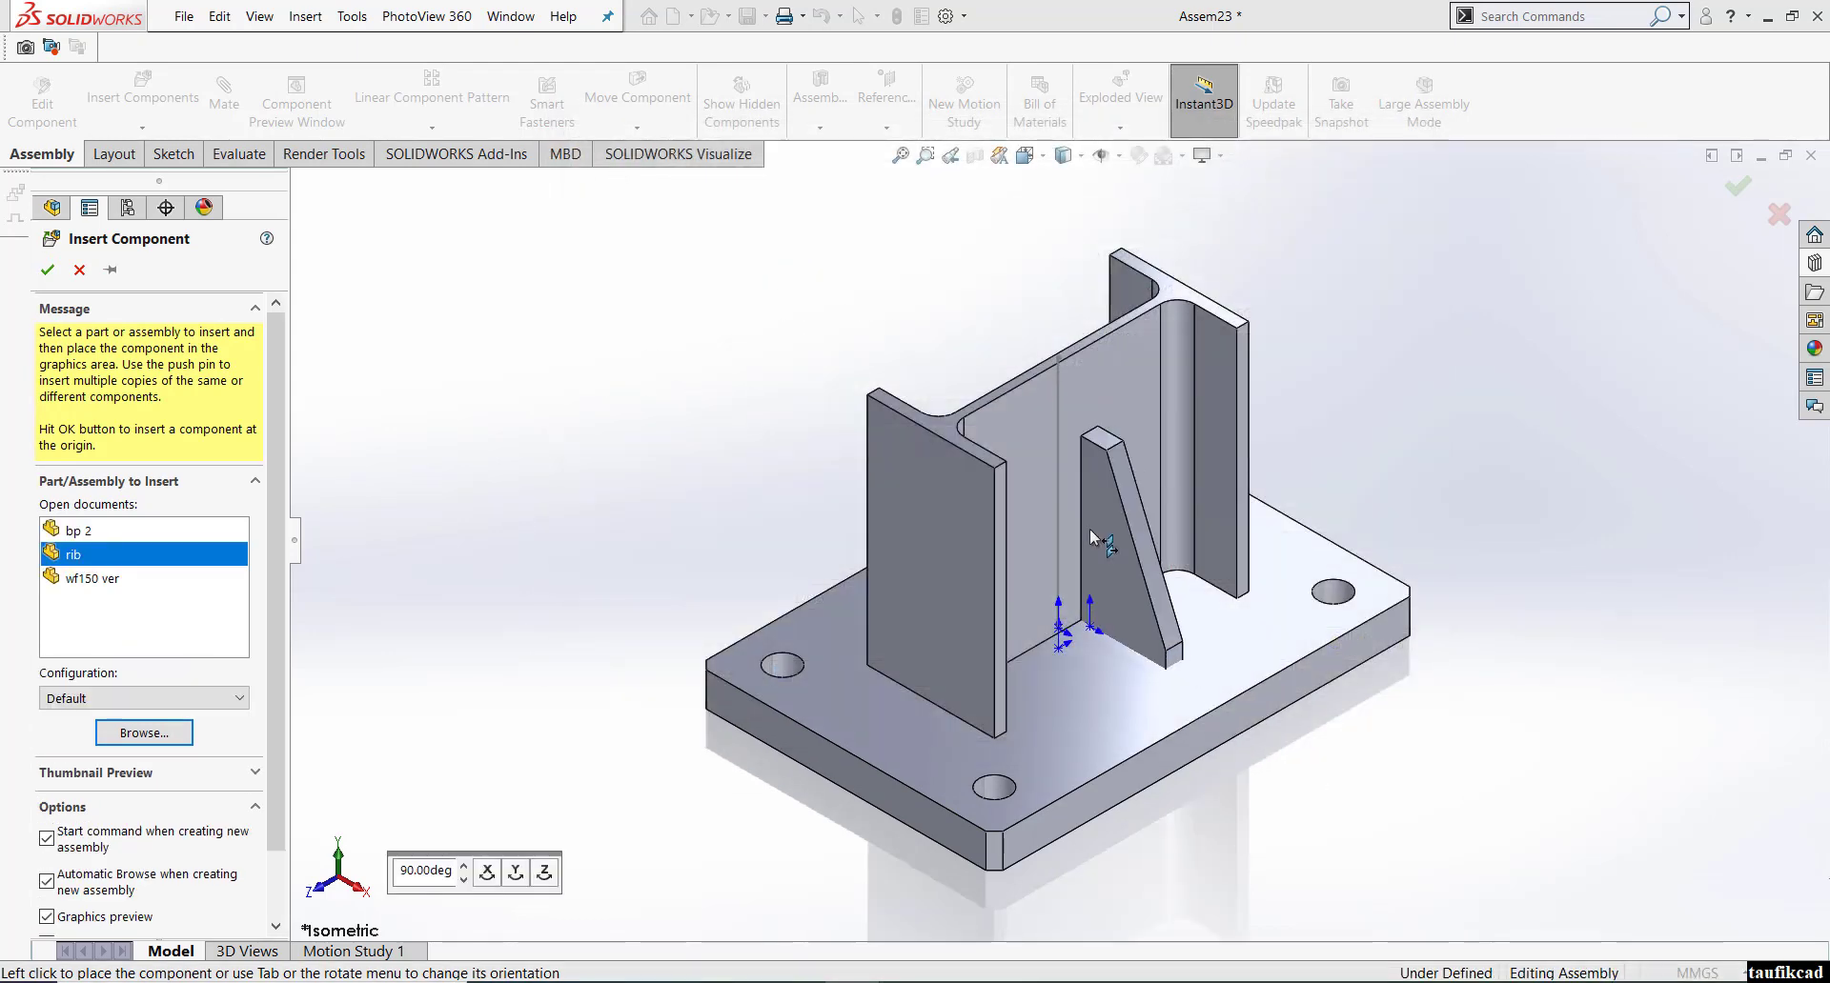
click(827, 599)
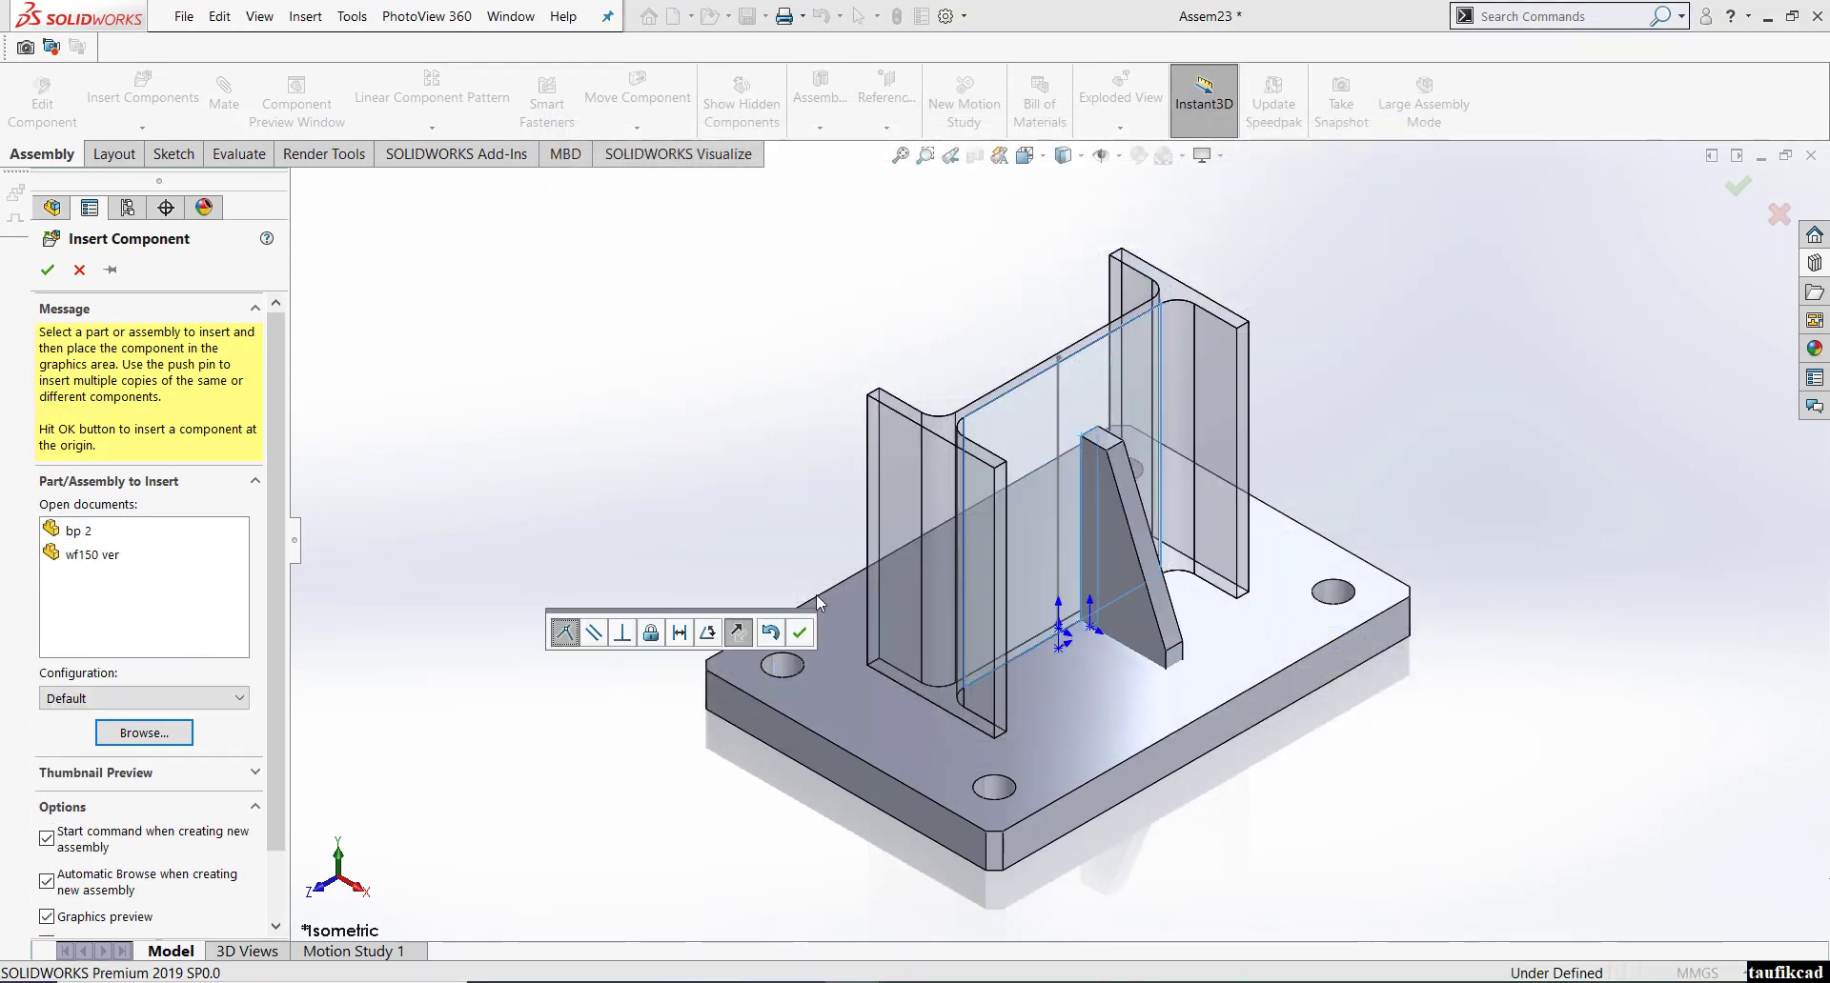
click(799, 633)
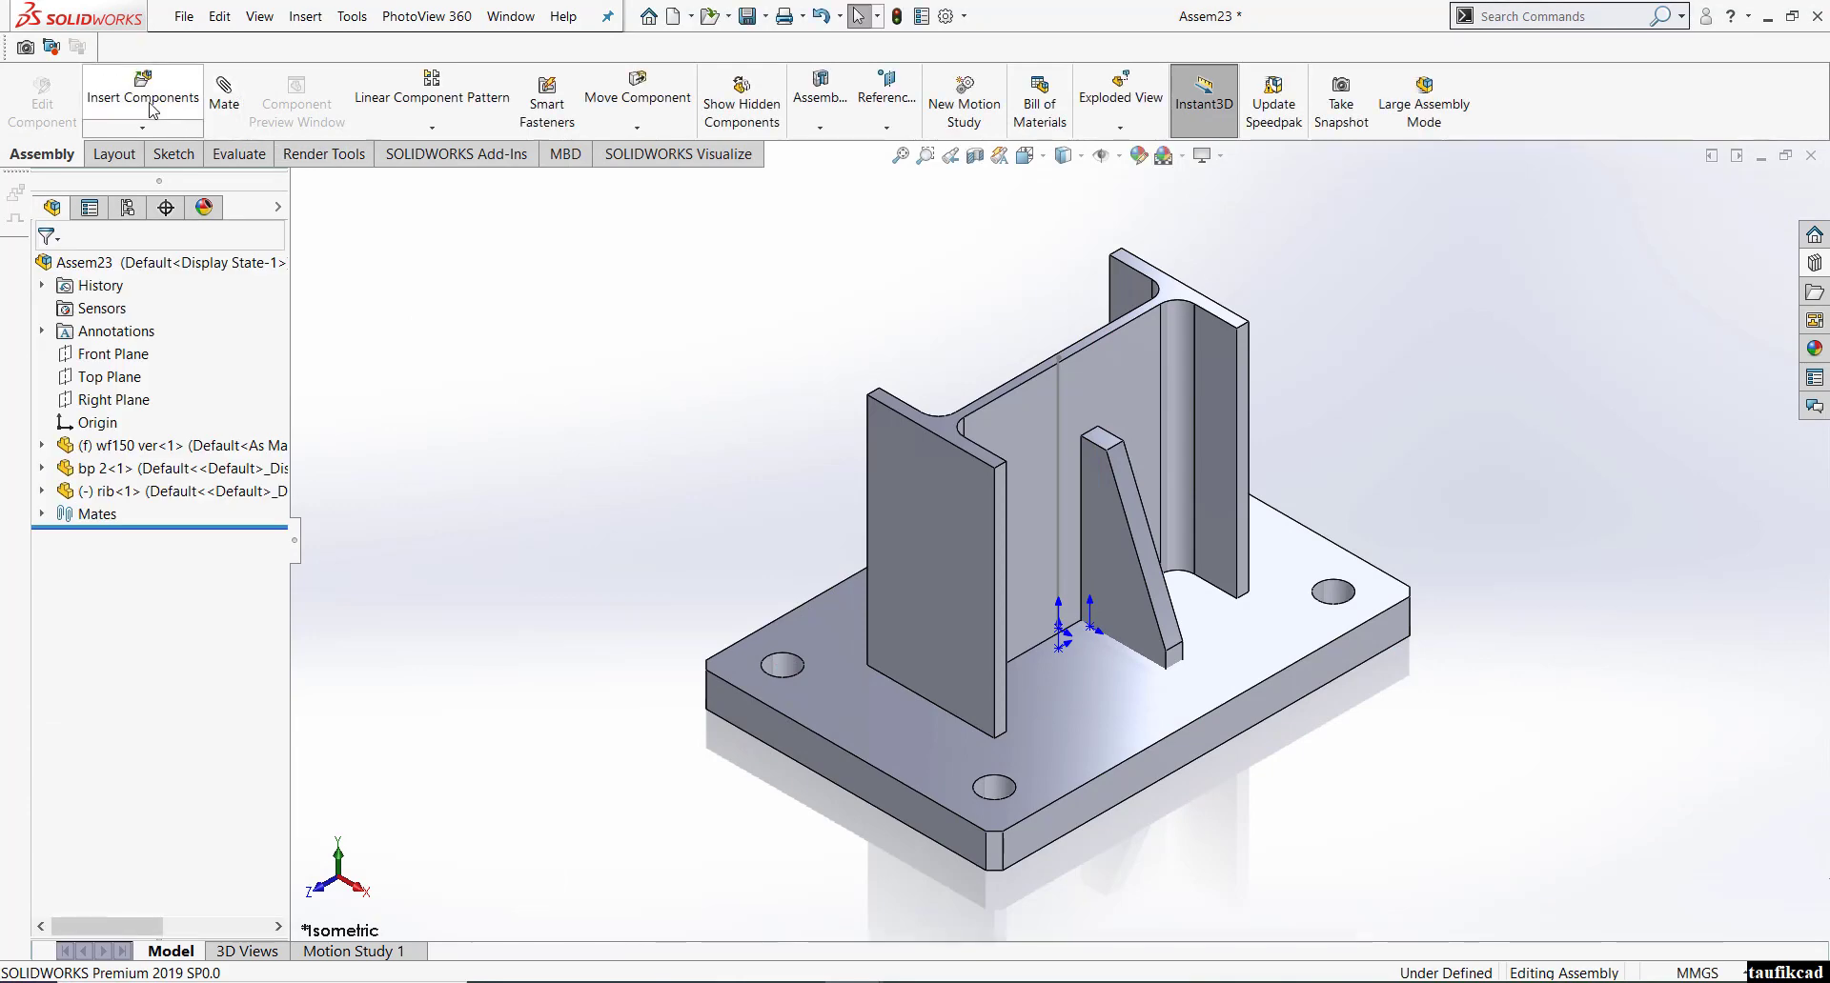
- Insert a second rib and mate its back face coincident to the profile's front outer flange face
click(143, 680)
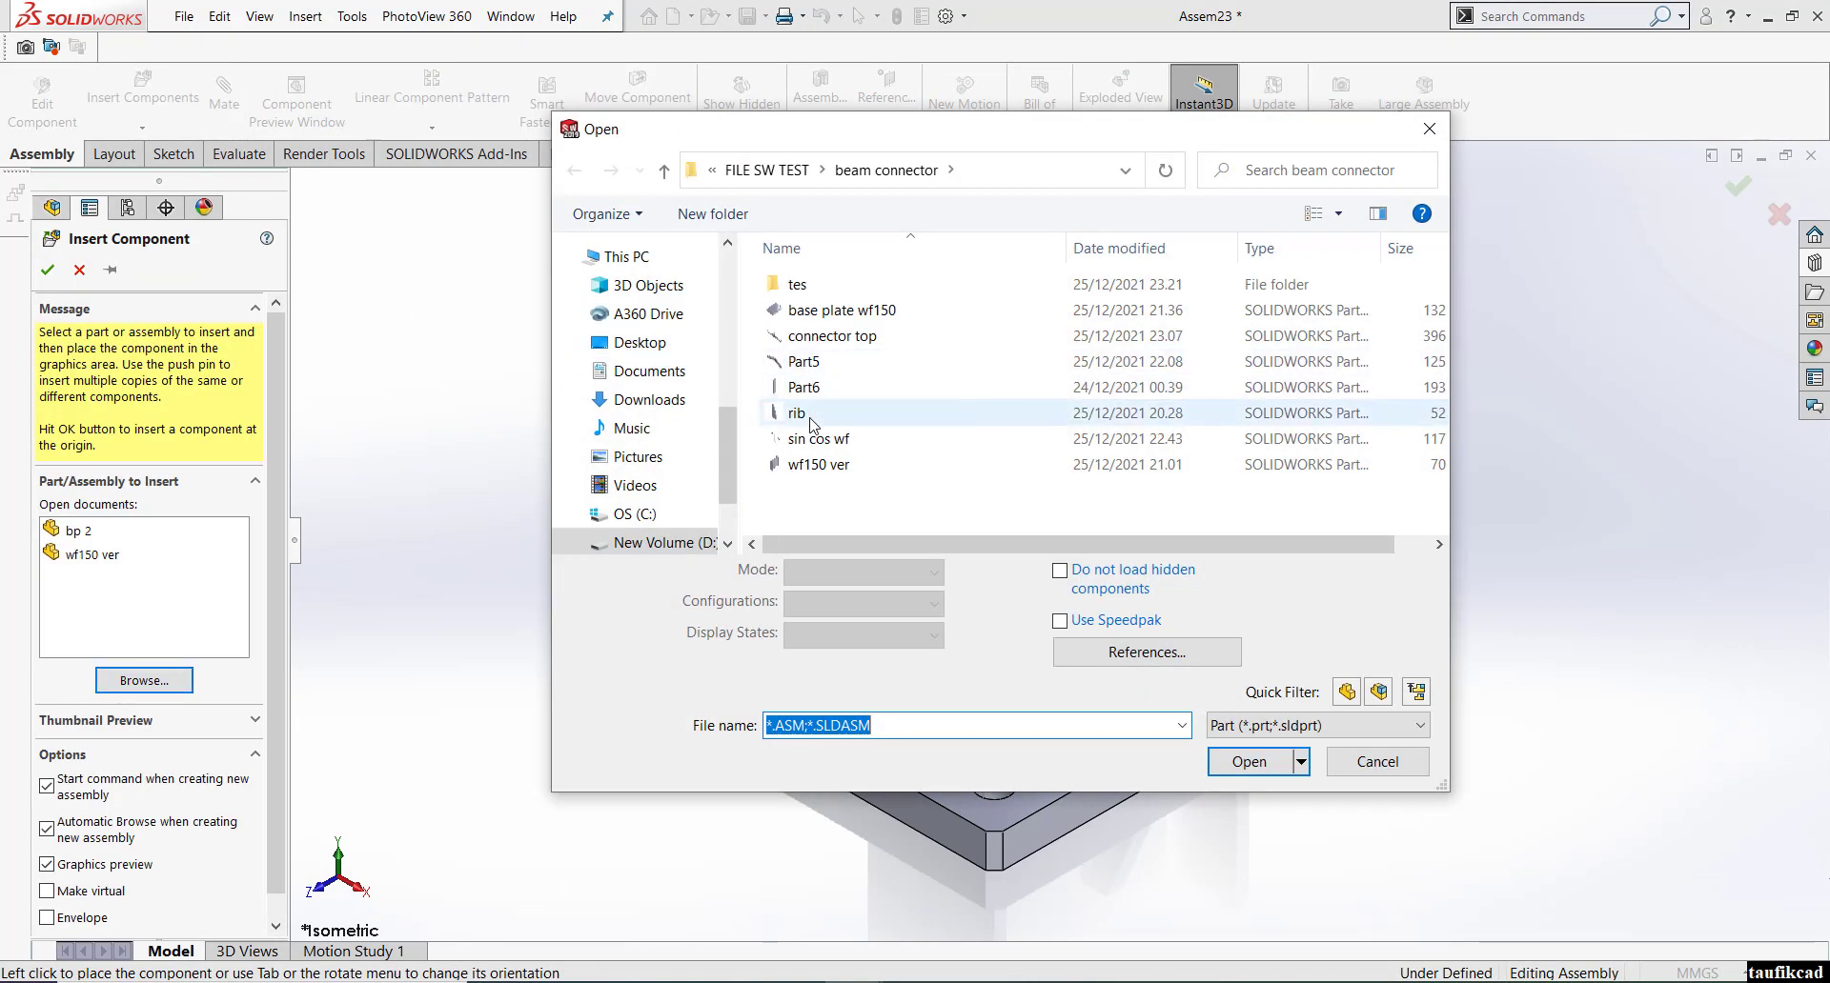
click(796, 412)
key(Return)
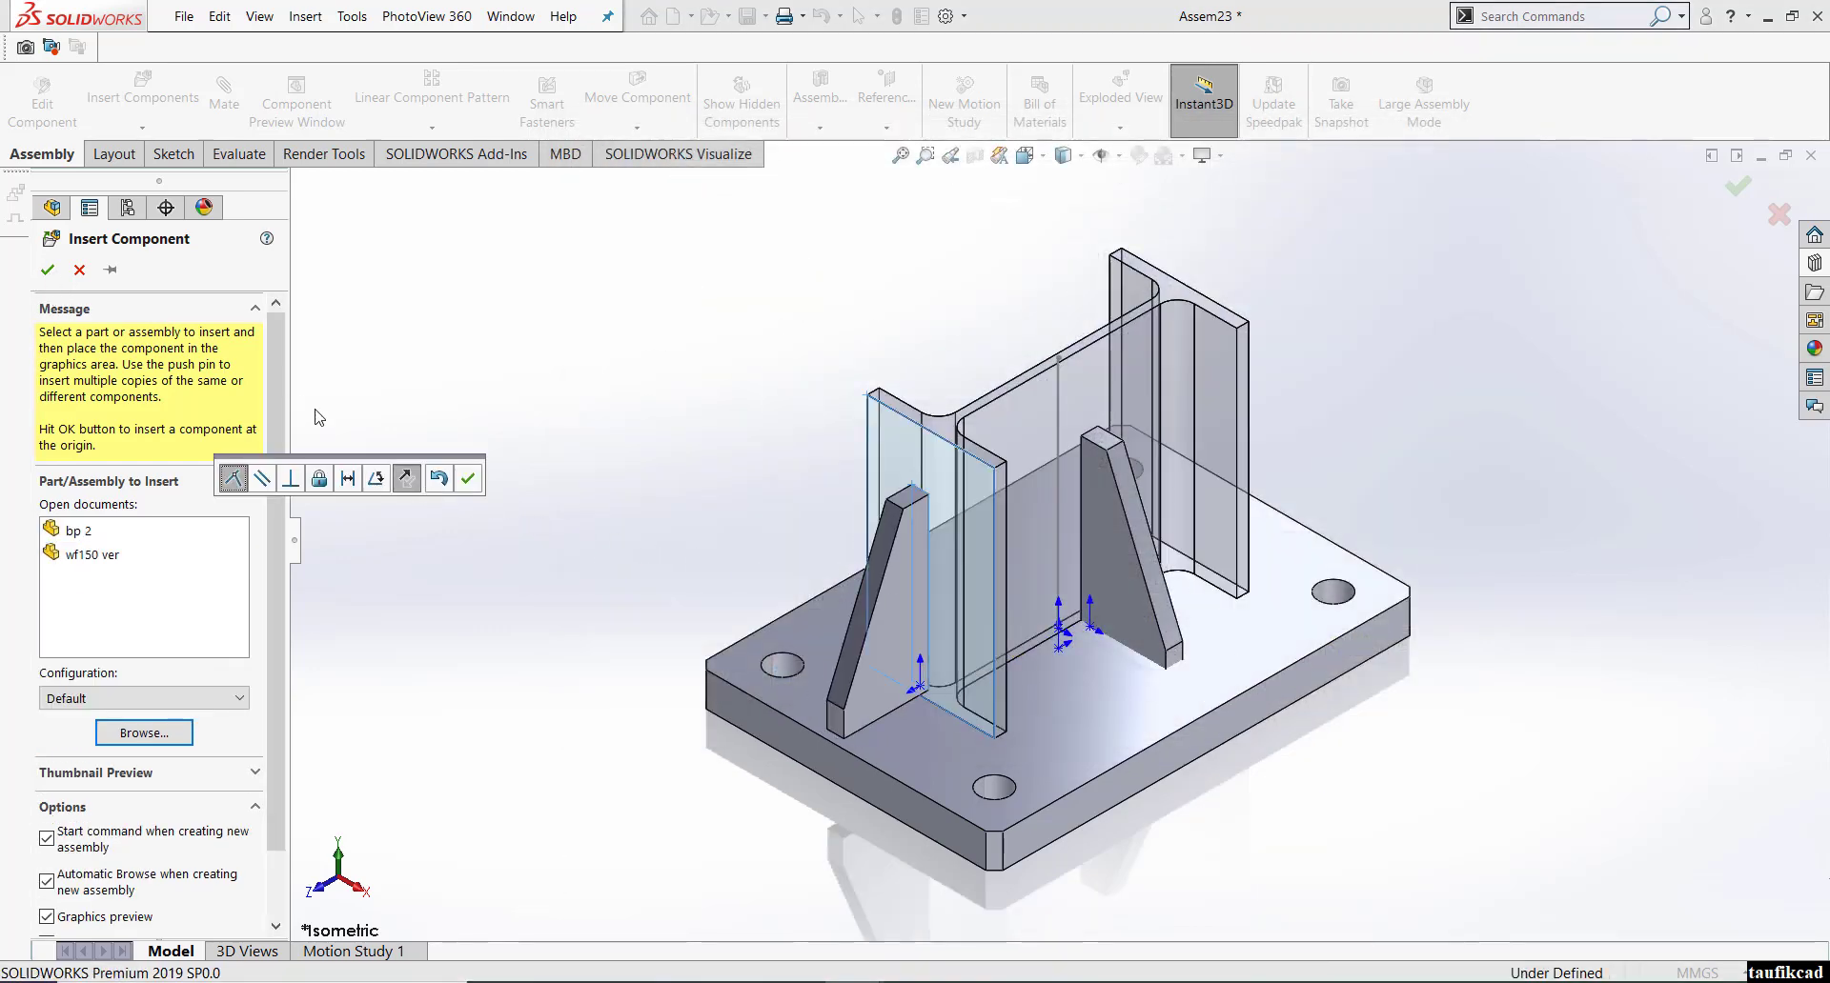
click(467, 479)
- Centre the web rib between the profile's flanges with a width mate using both rib side faces
click(224, 96)
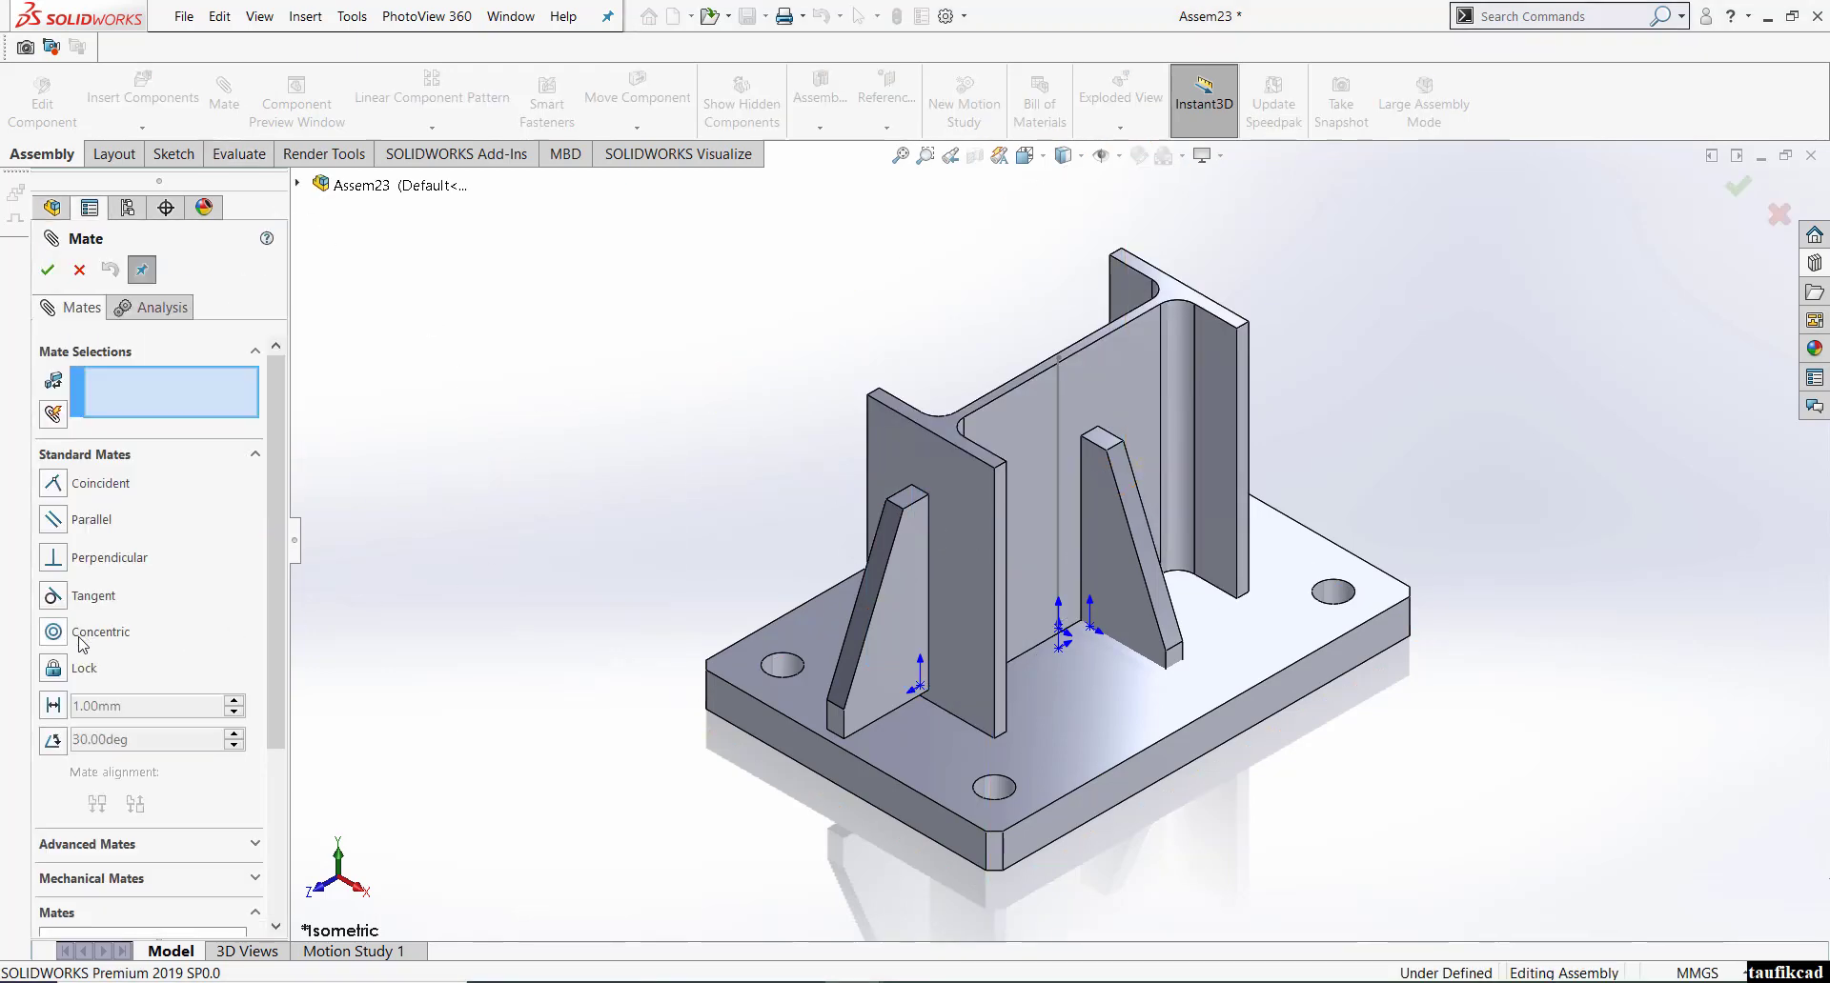
click(100, 845)
click(54, 579)
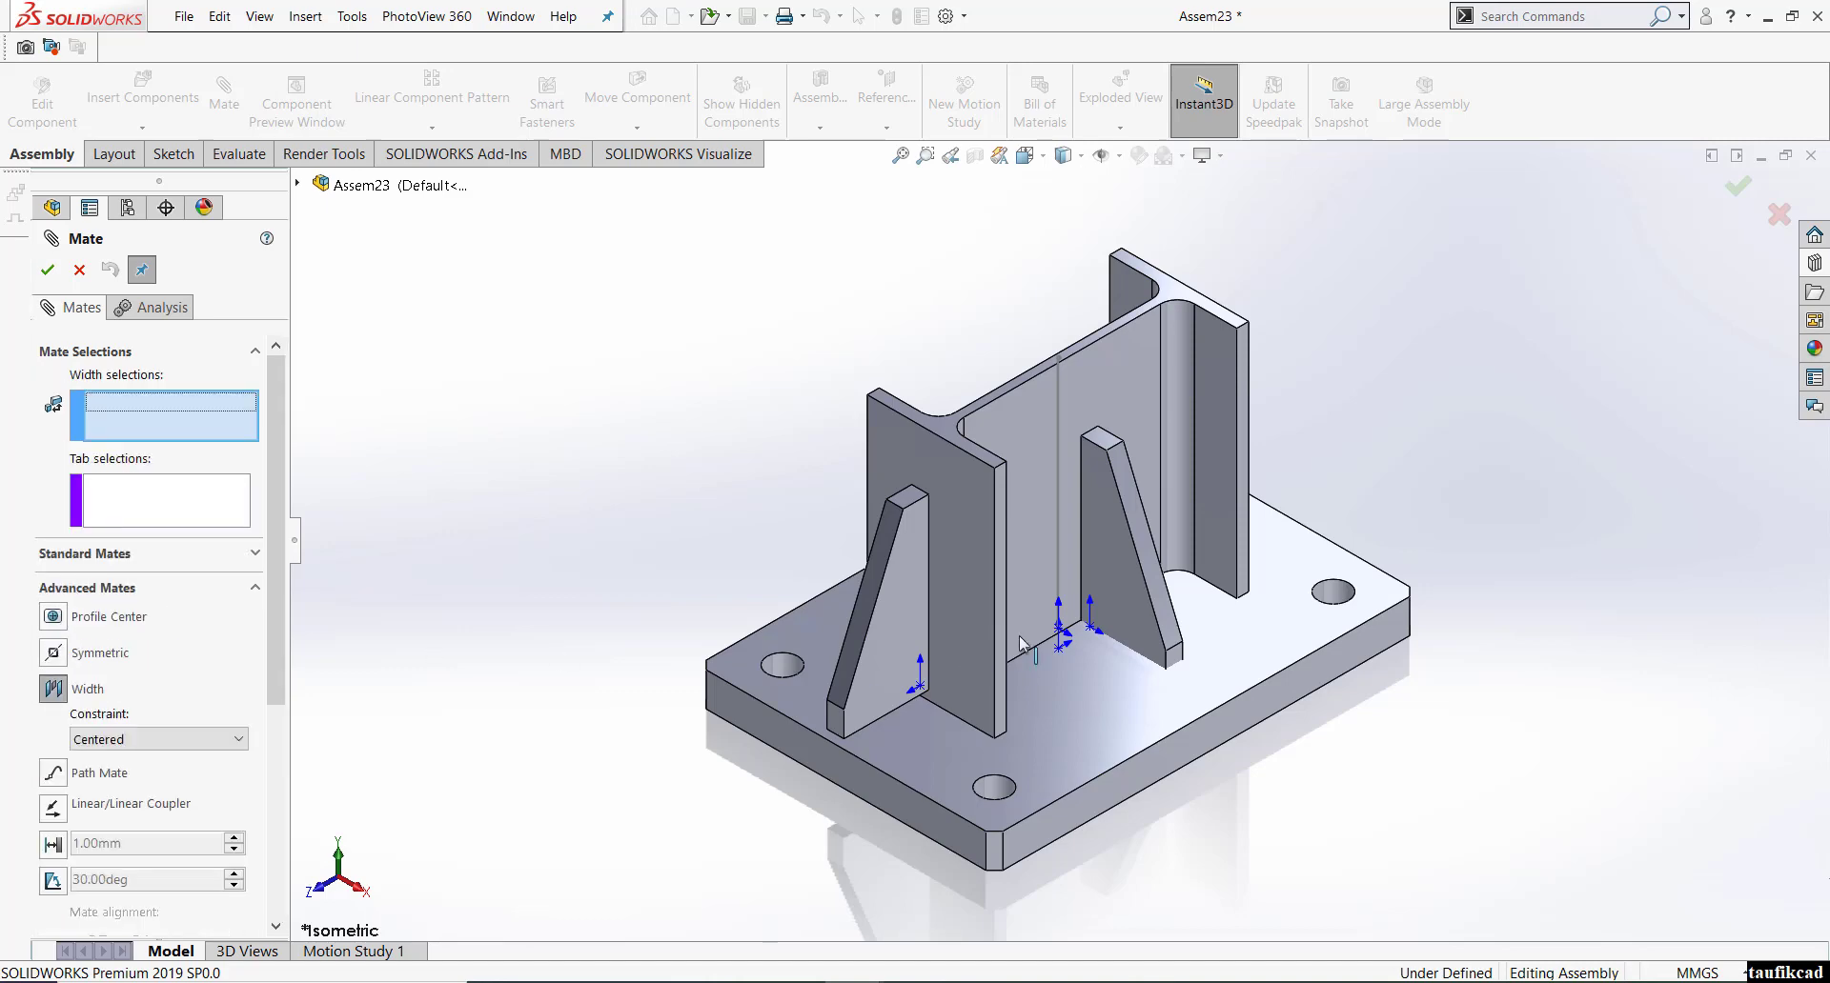
click(1097, 582)
middle_drag(1099, 582, 959, 676)
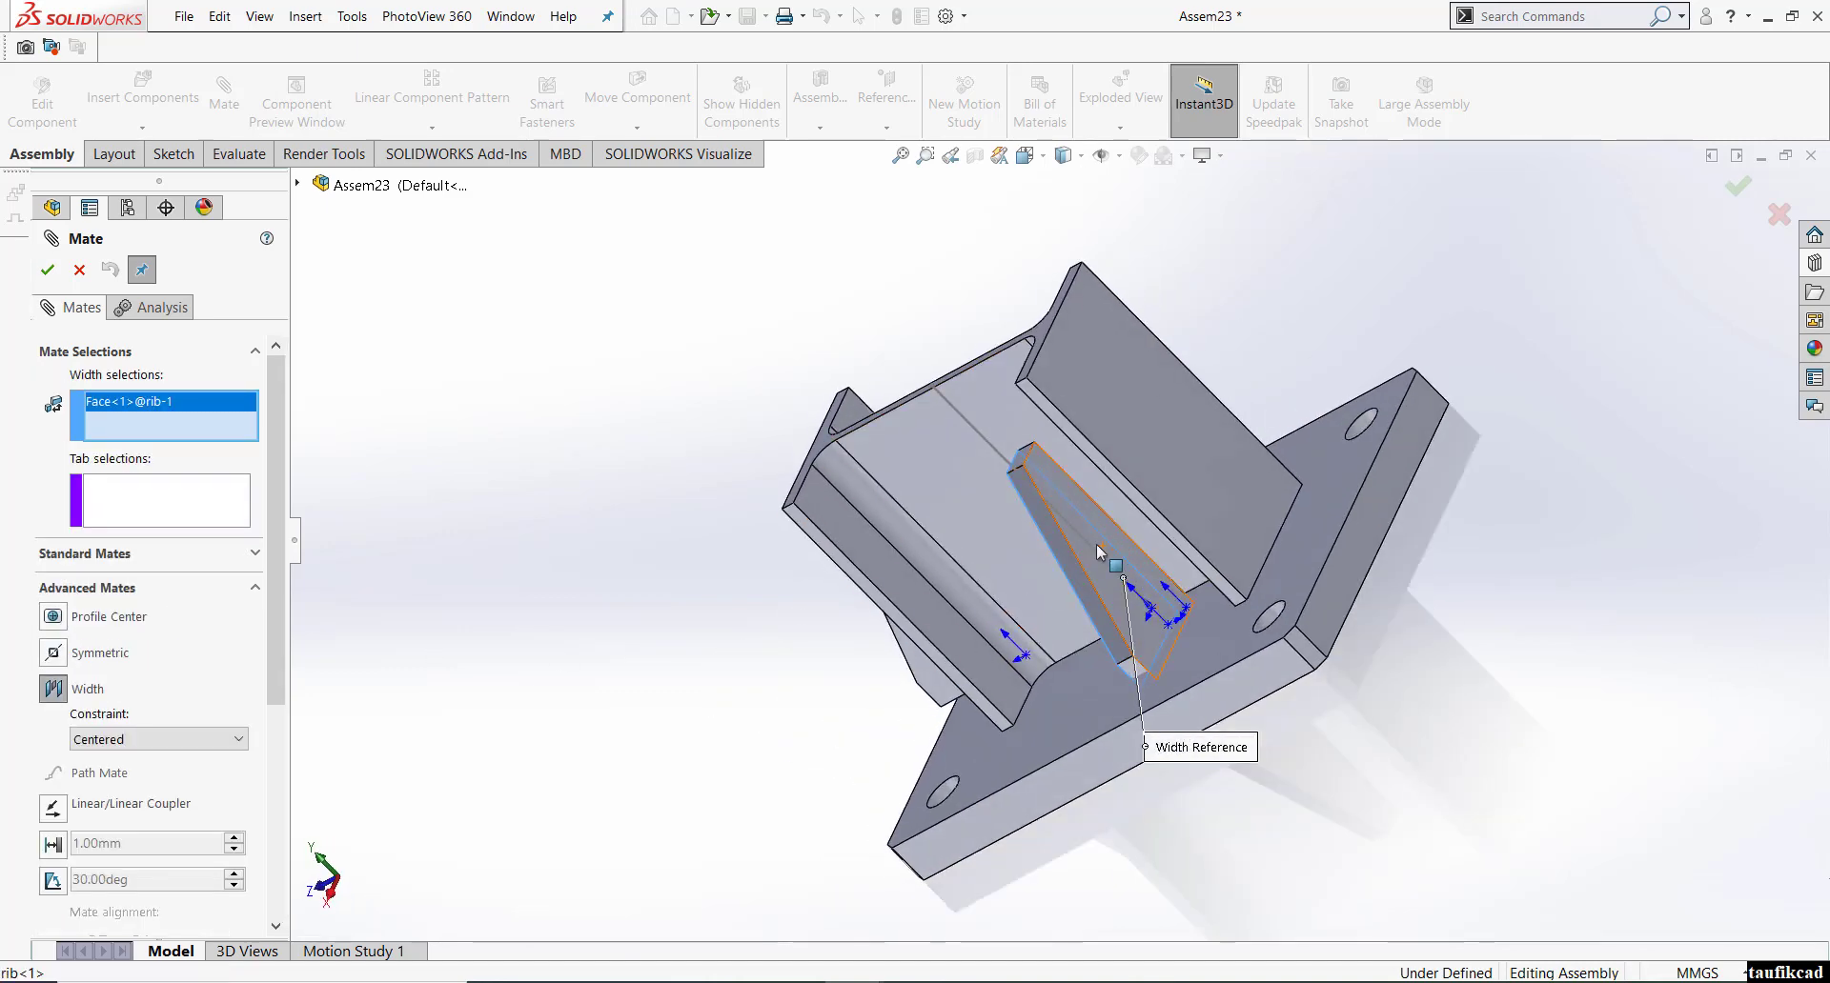
click(1110, 581)
middle_drag(1110, 581, 1084, 410)
click(1237, 486)
click(943, 624)
right_click(943, 627)
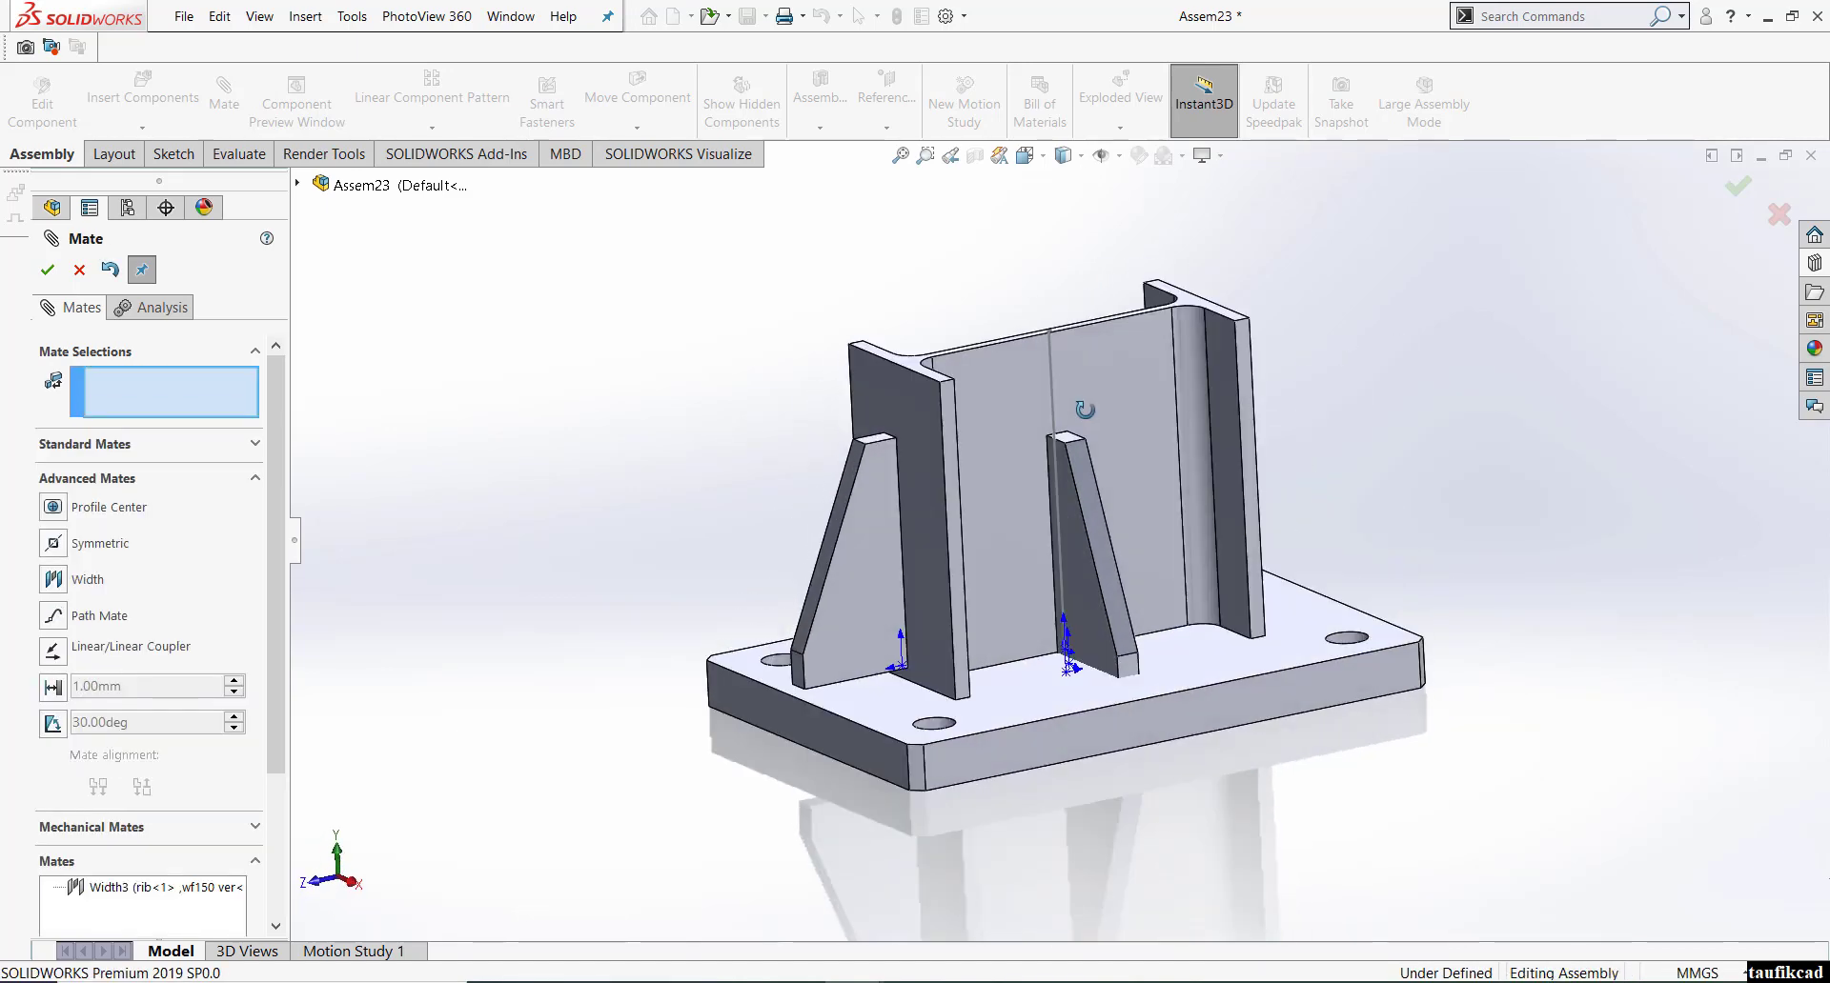
click(46, 270)
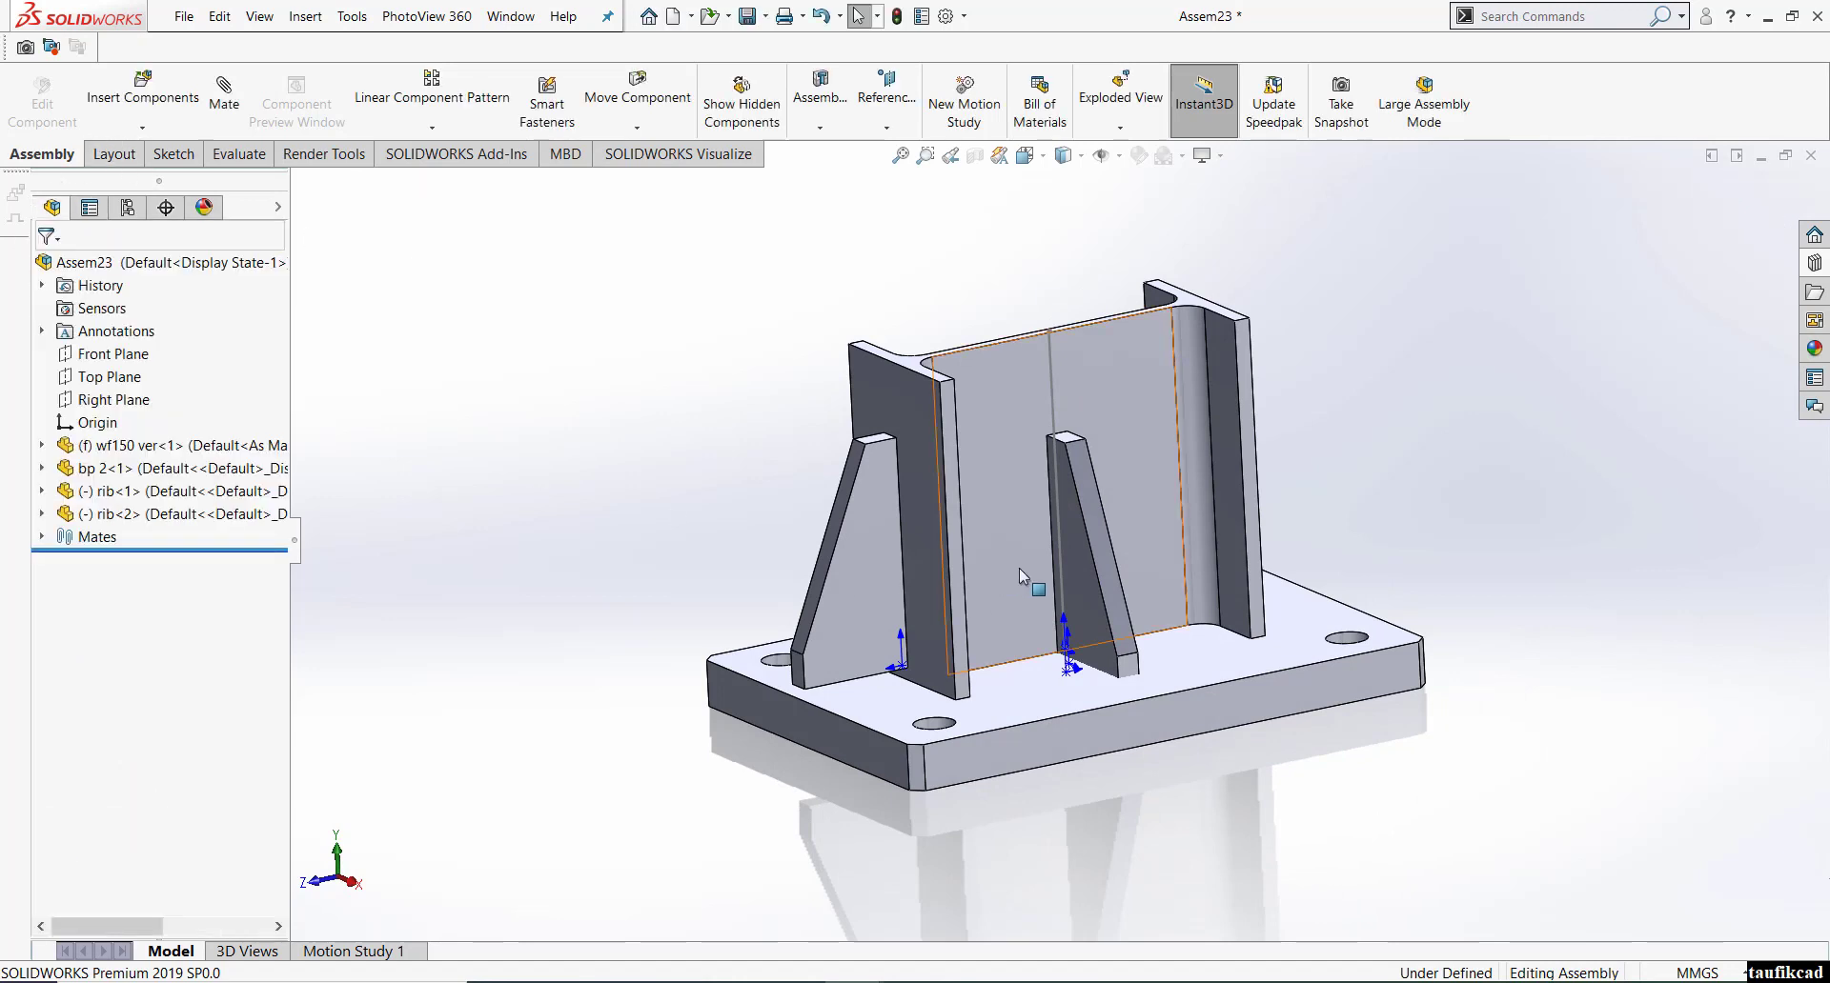
- Raise the web rib along the profile and mate its bottom face coincident with the base plate's top face
click(1103, 545)
drag(1101, 536, 1122, 456)
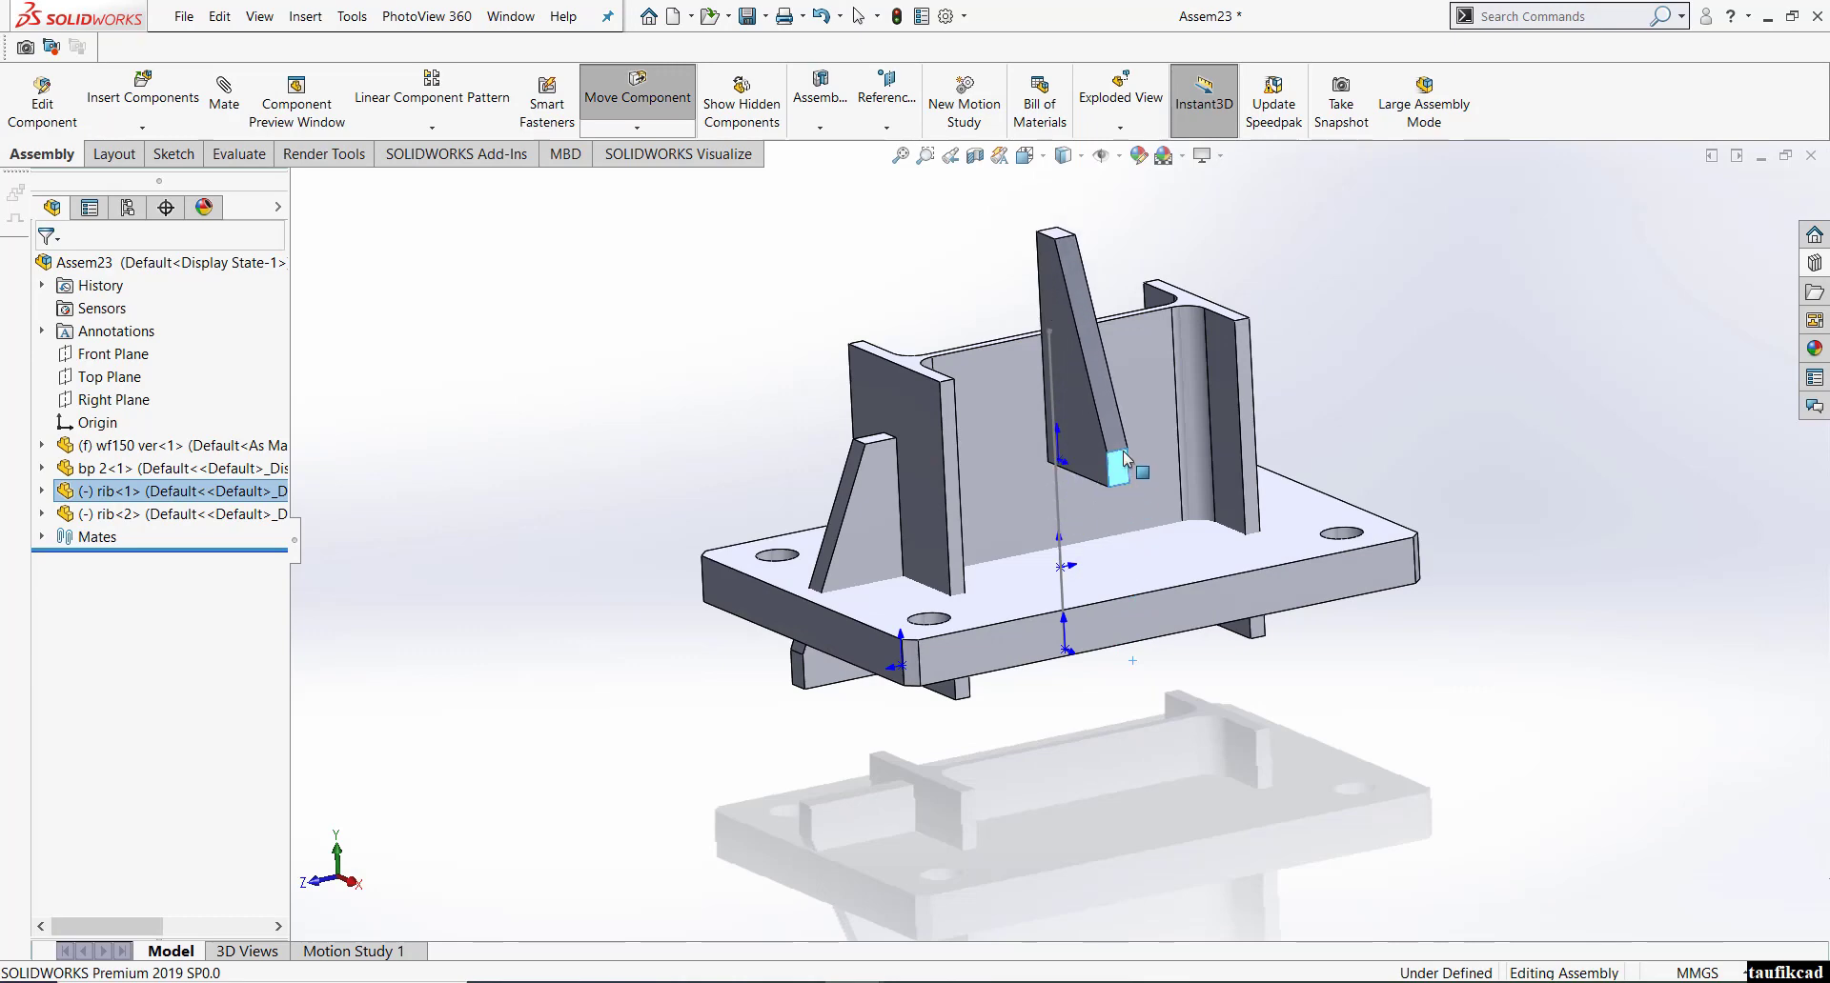
click(645, 359)
click(222, 112)
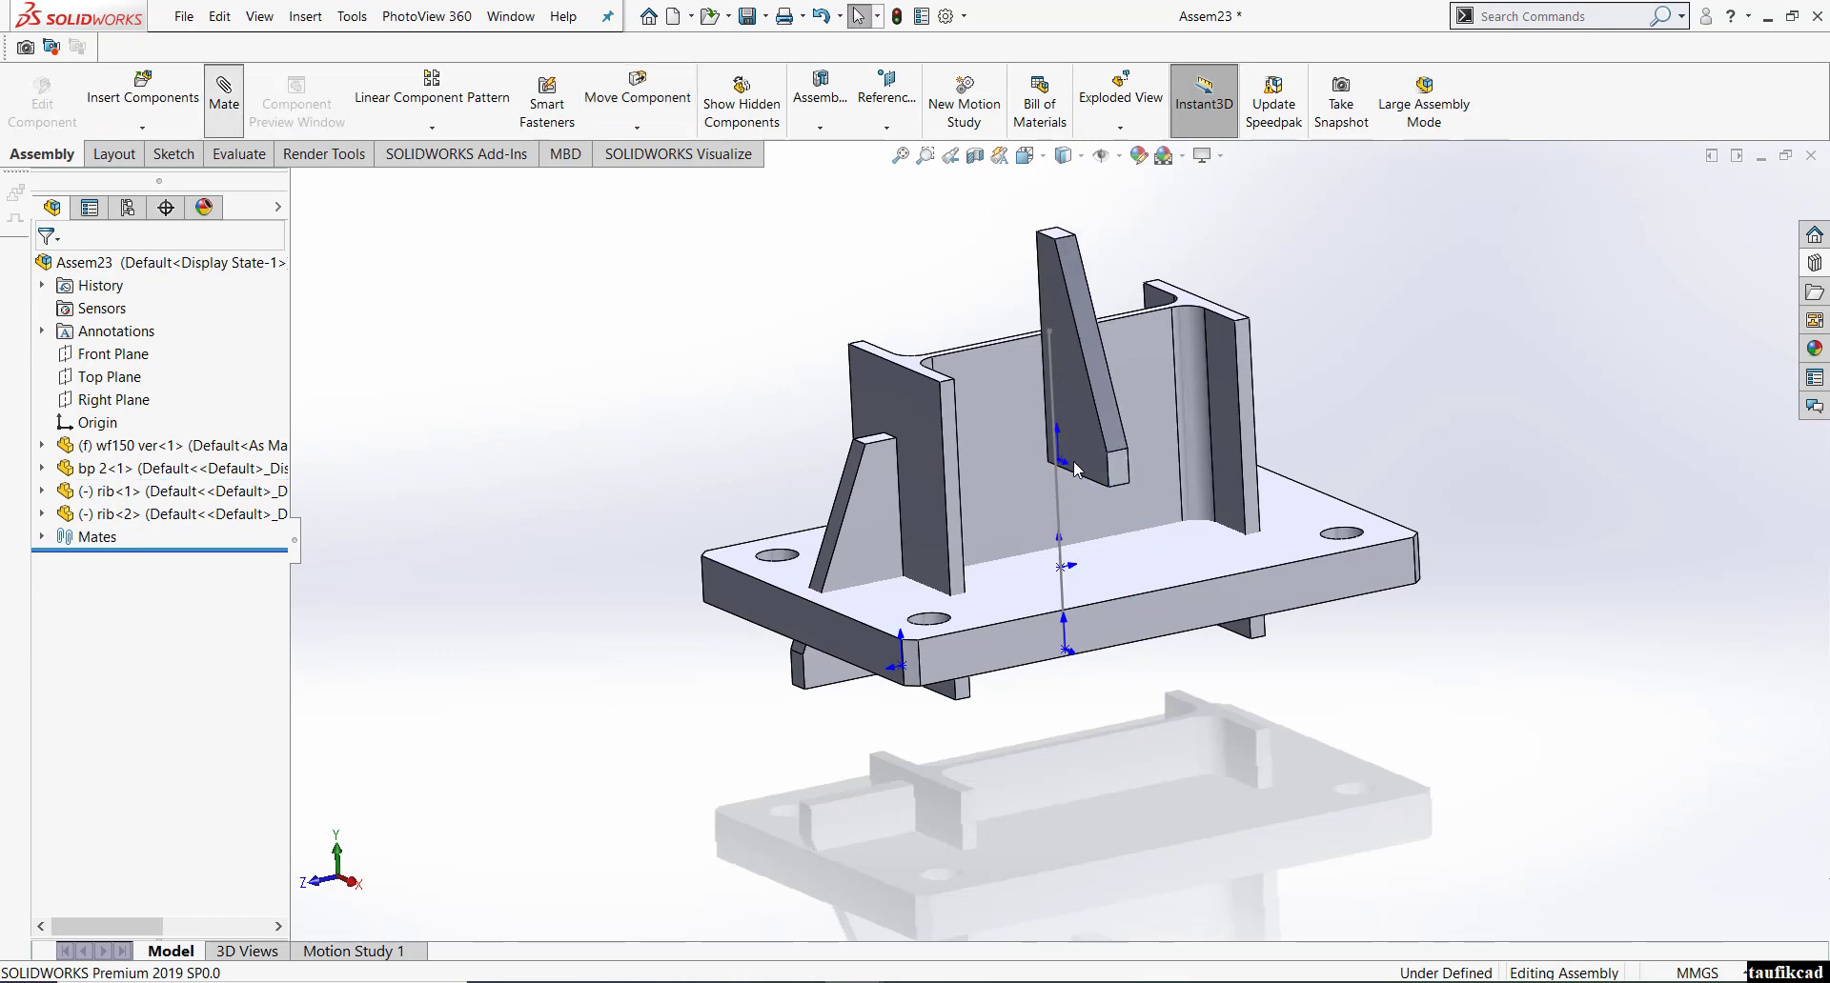
middle_drag(1077, 469, 1132, 581)
click(1101, 444)
click(1132, 581)
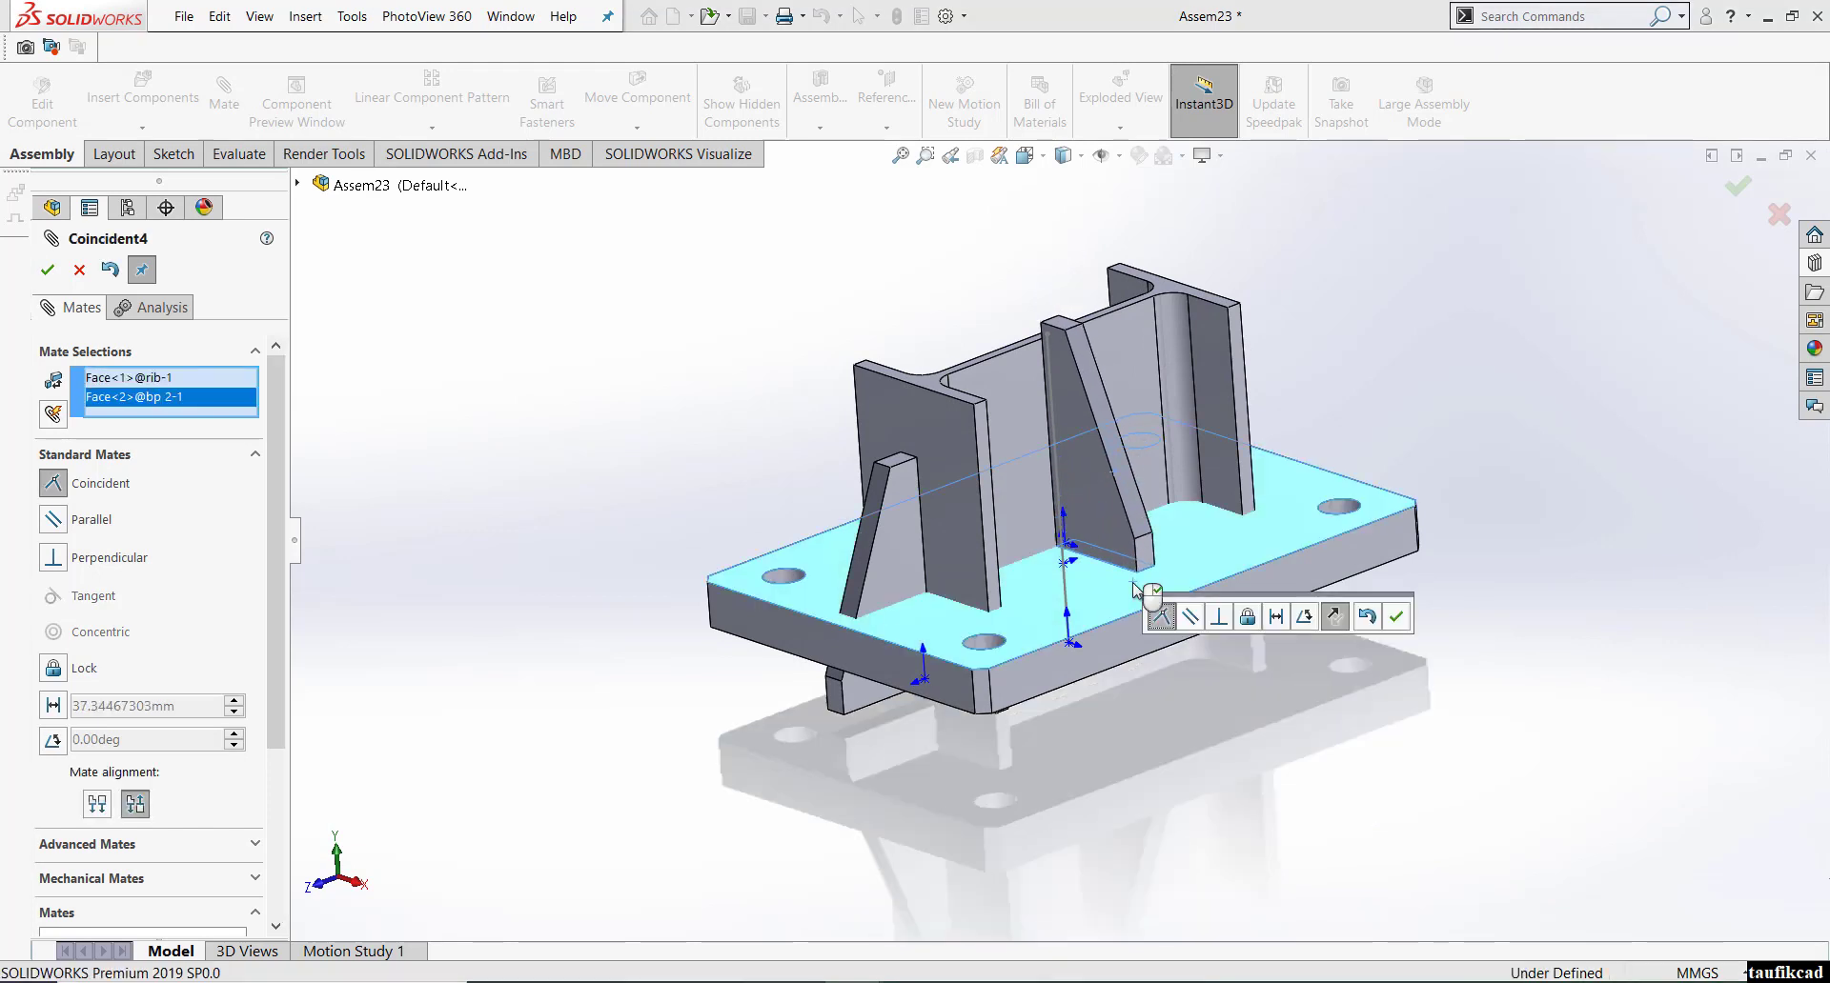
key(Return)
- Mate the flange rib's bottom face coincident with the base plate's top face and finish mating
middle_drag(826, 711, 909, 518)
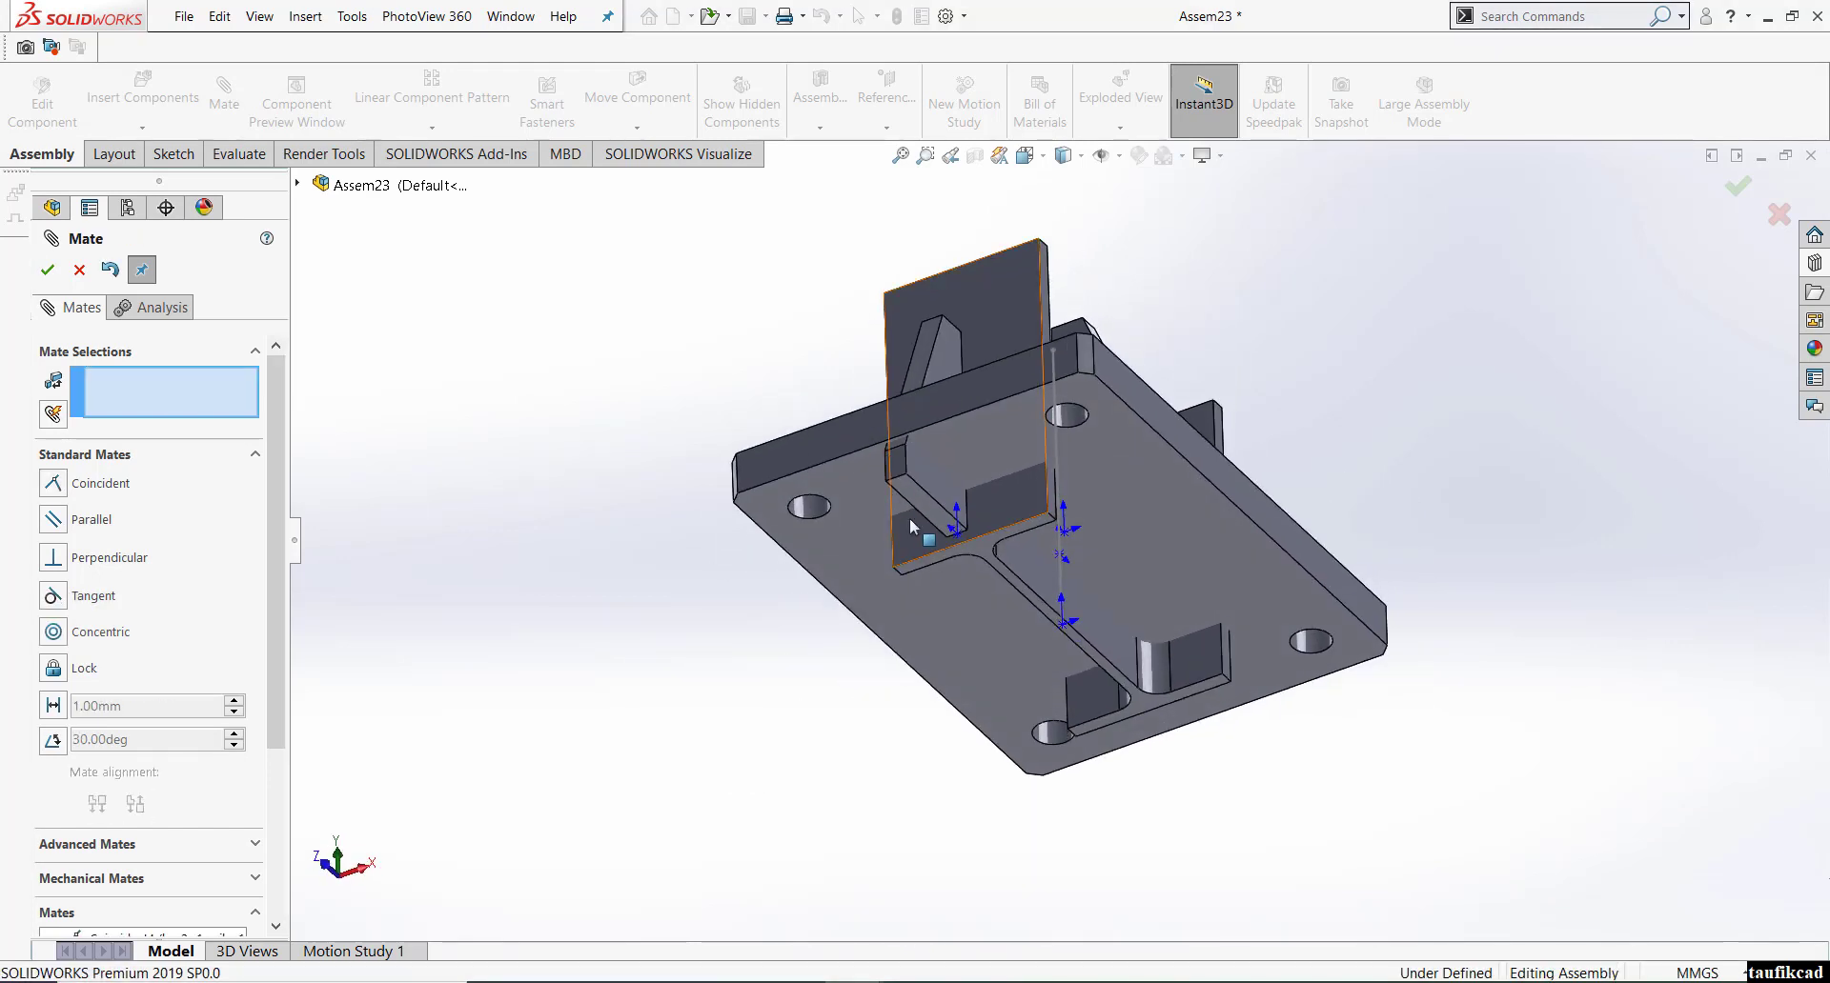
click(913, 511)
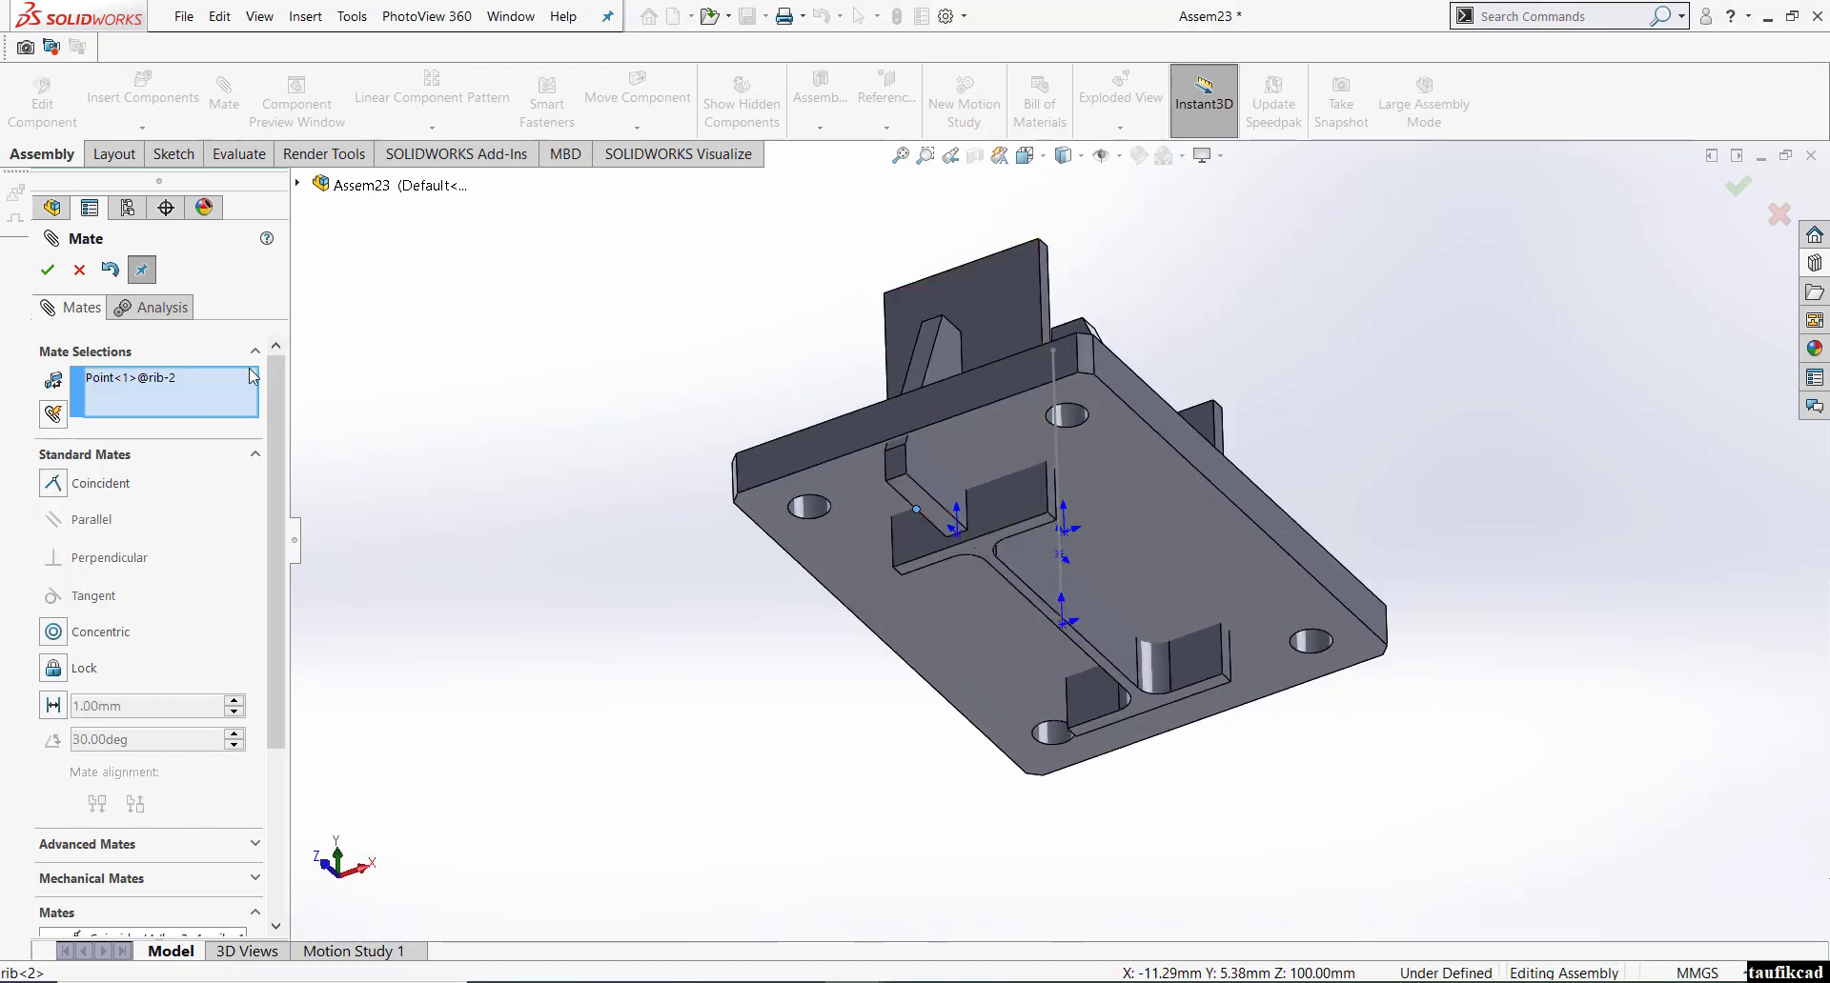
right_click(196, 381)
click(243, 400)
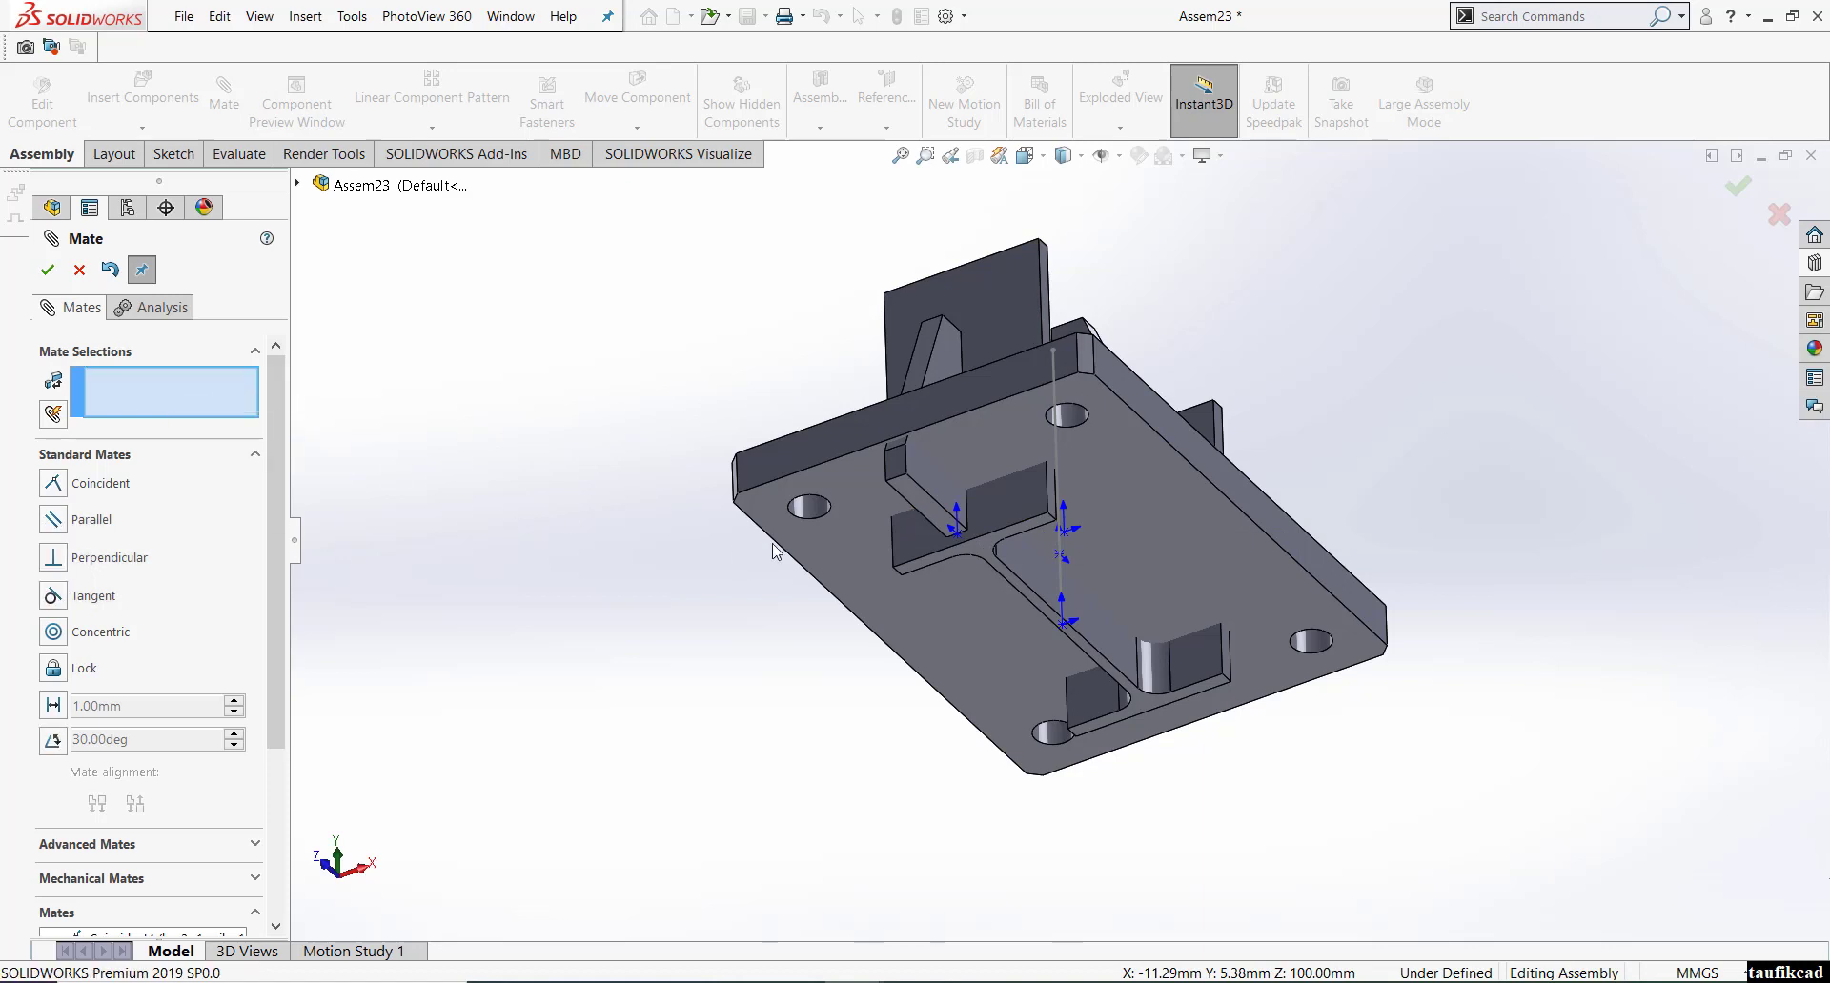
click(907, 489)
middle_drag(906, 489, 956, 658)
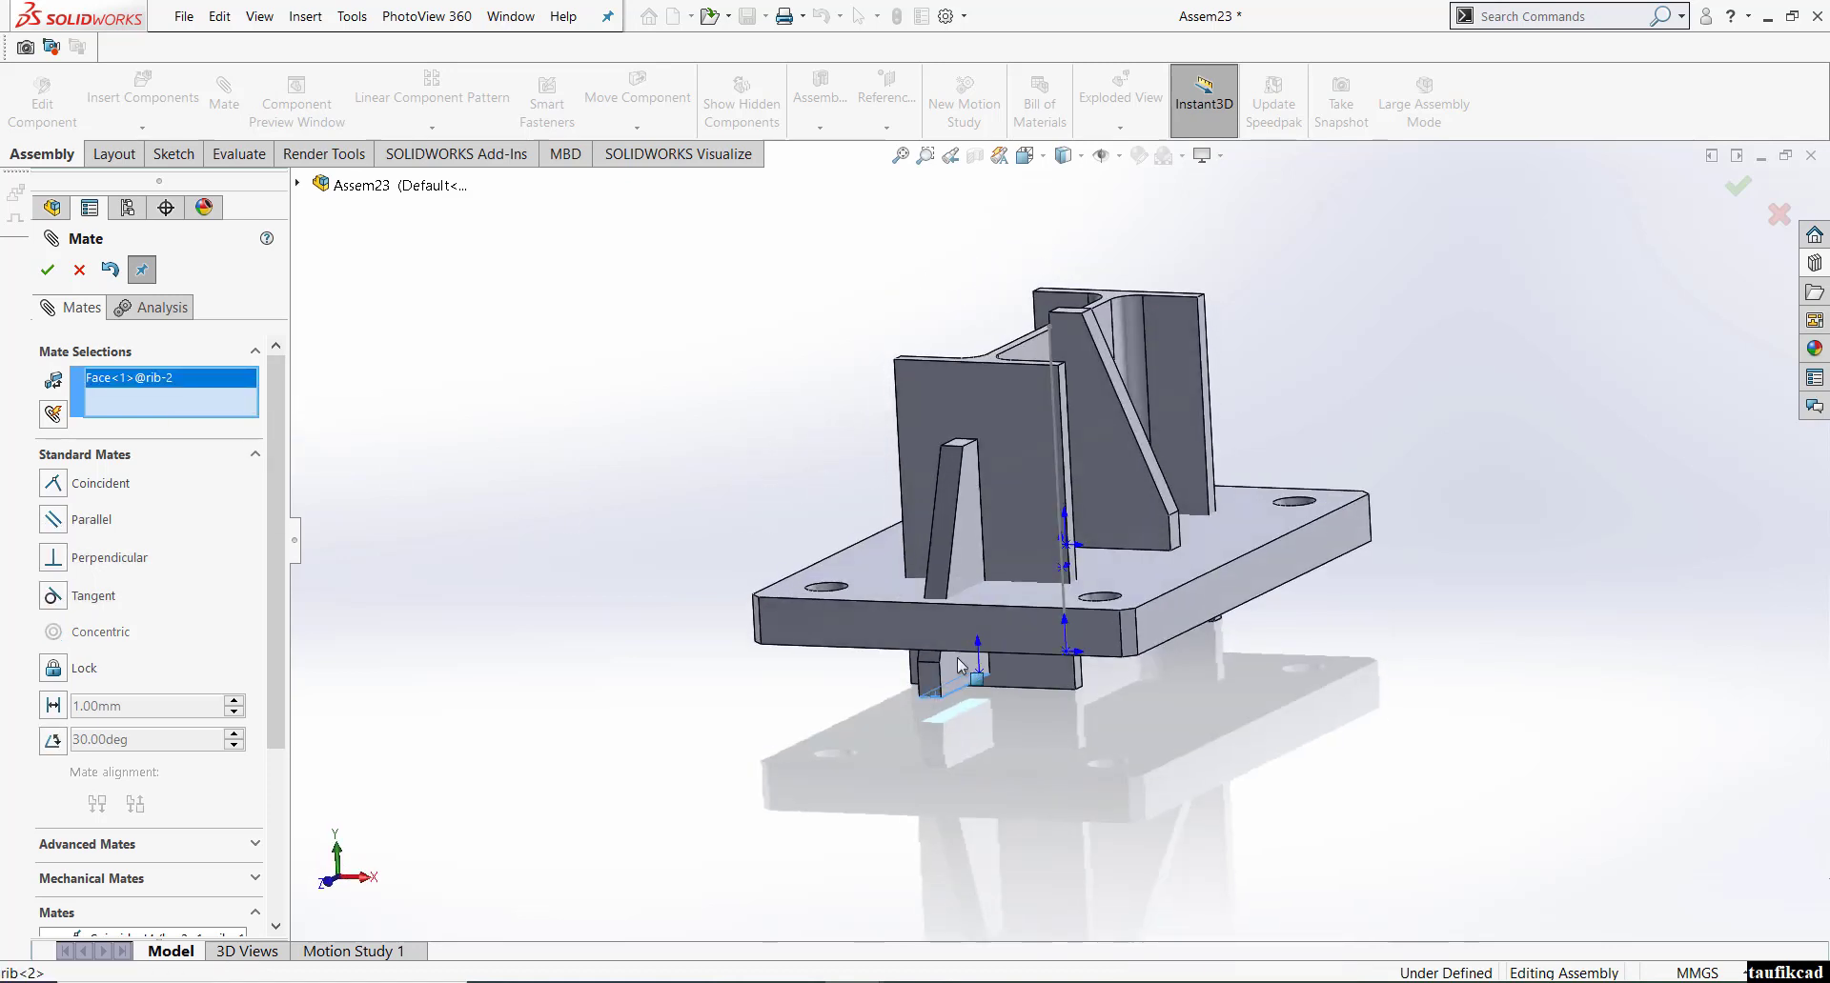
click(1010, 591)
key(Return)
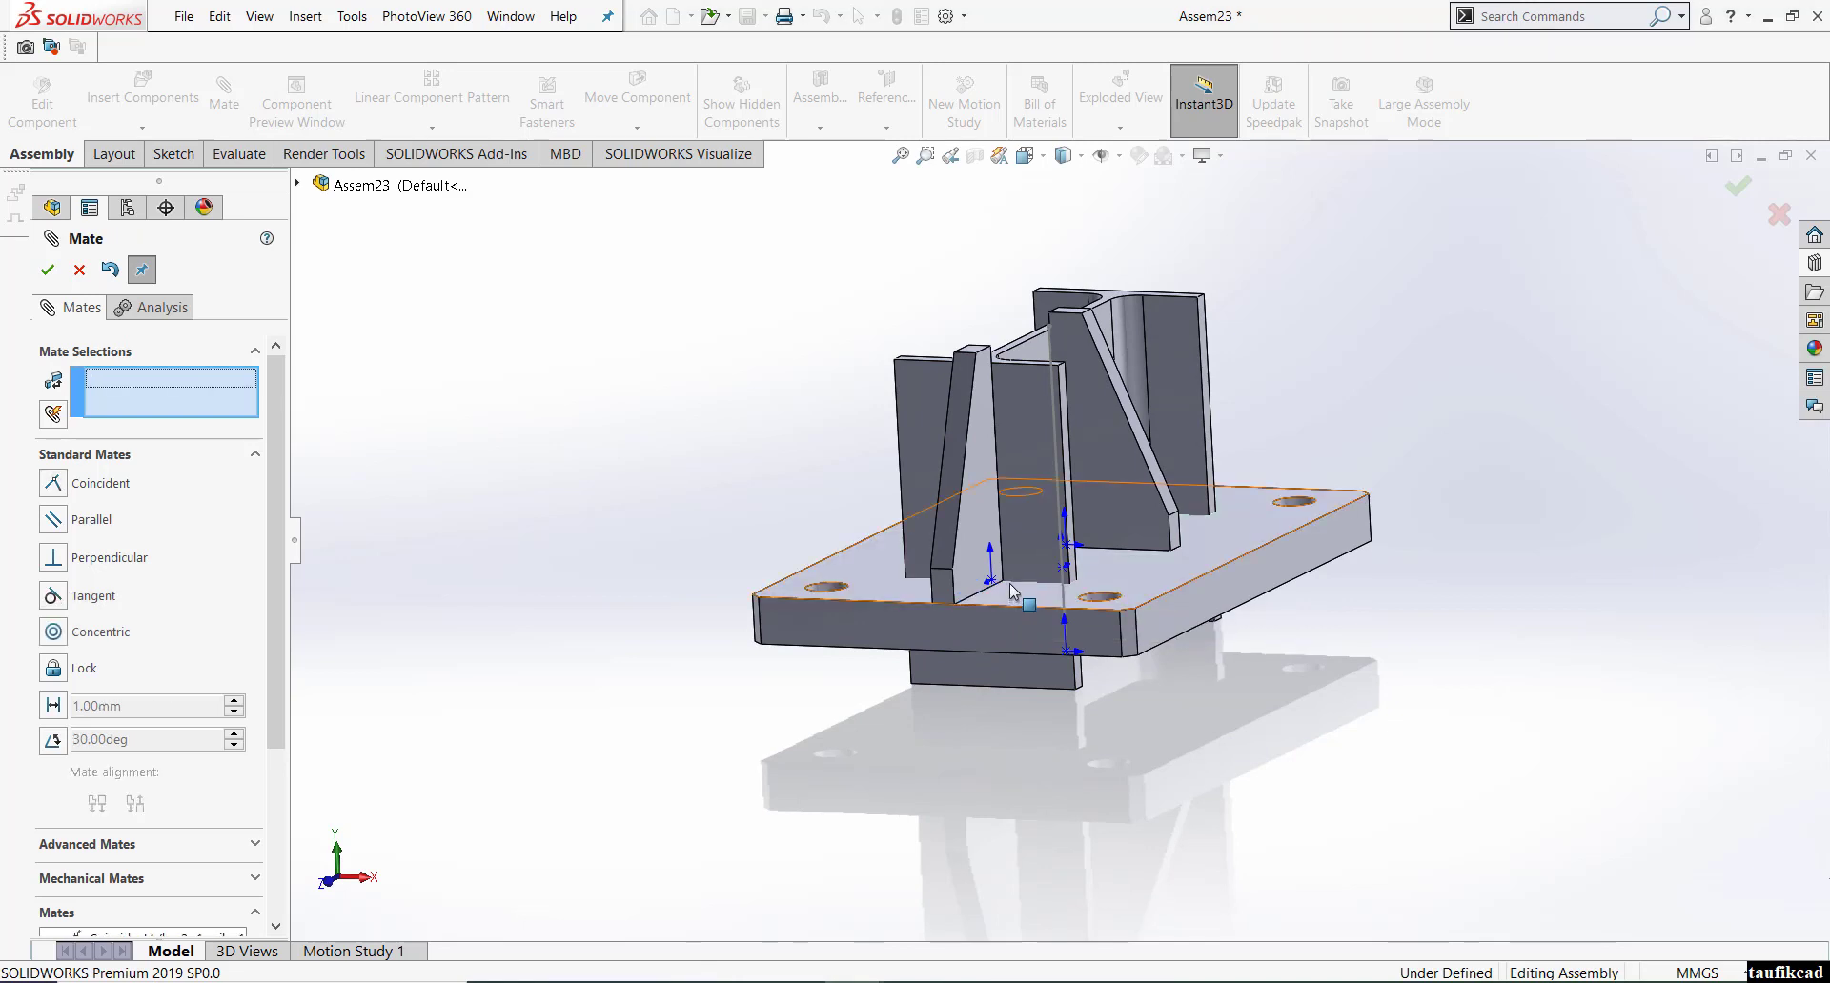
middle_drag(1012, 590, 462, 458)
click(47, 270)
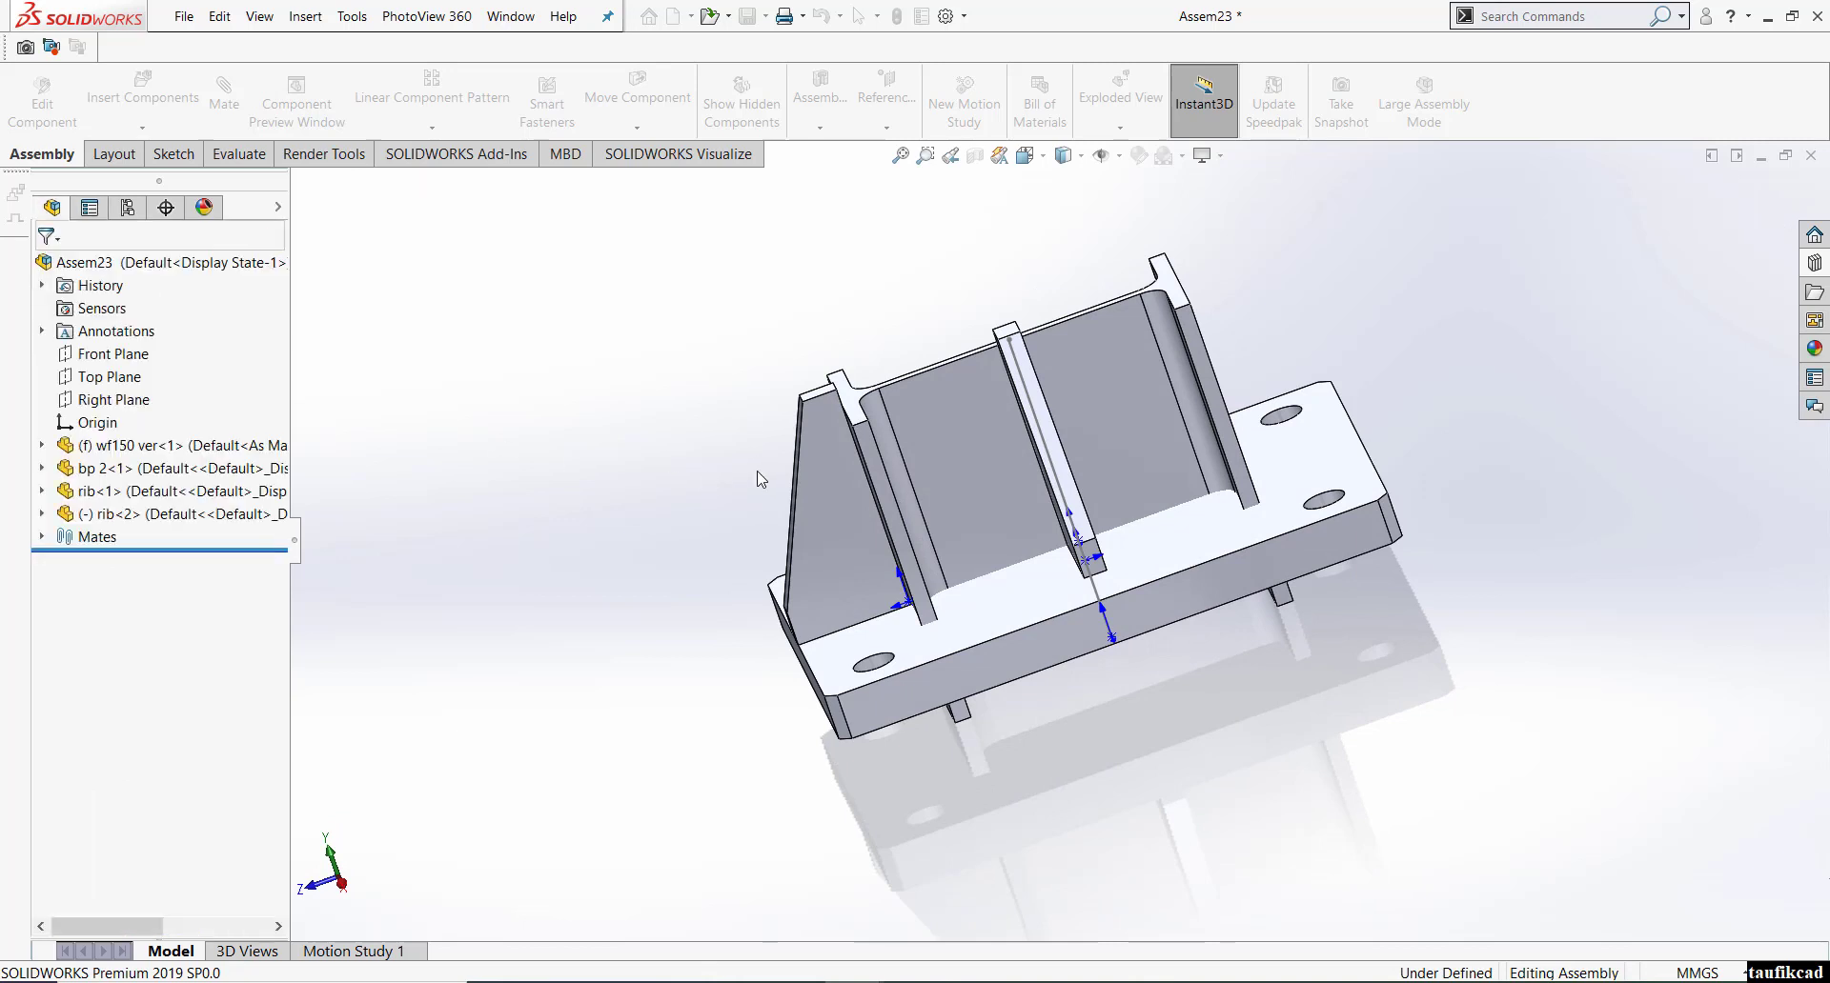
- Set the WF150 profile's length to 398.1657159 mm
middle_drag(755, 478, 850, 466)
double_click(951, 460)
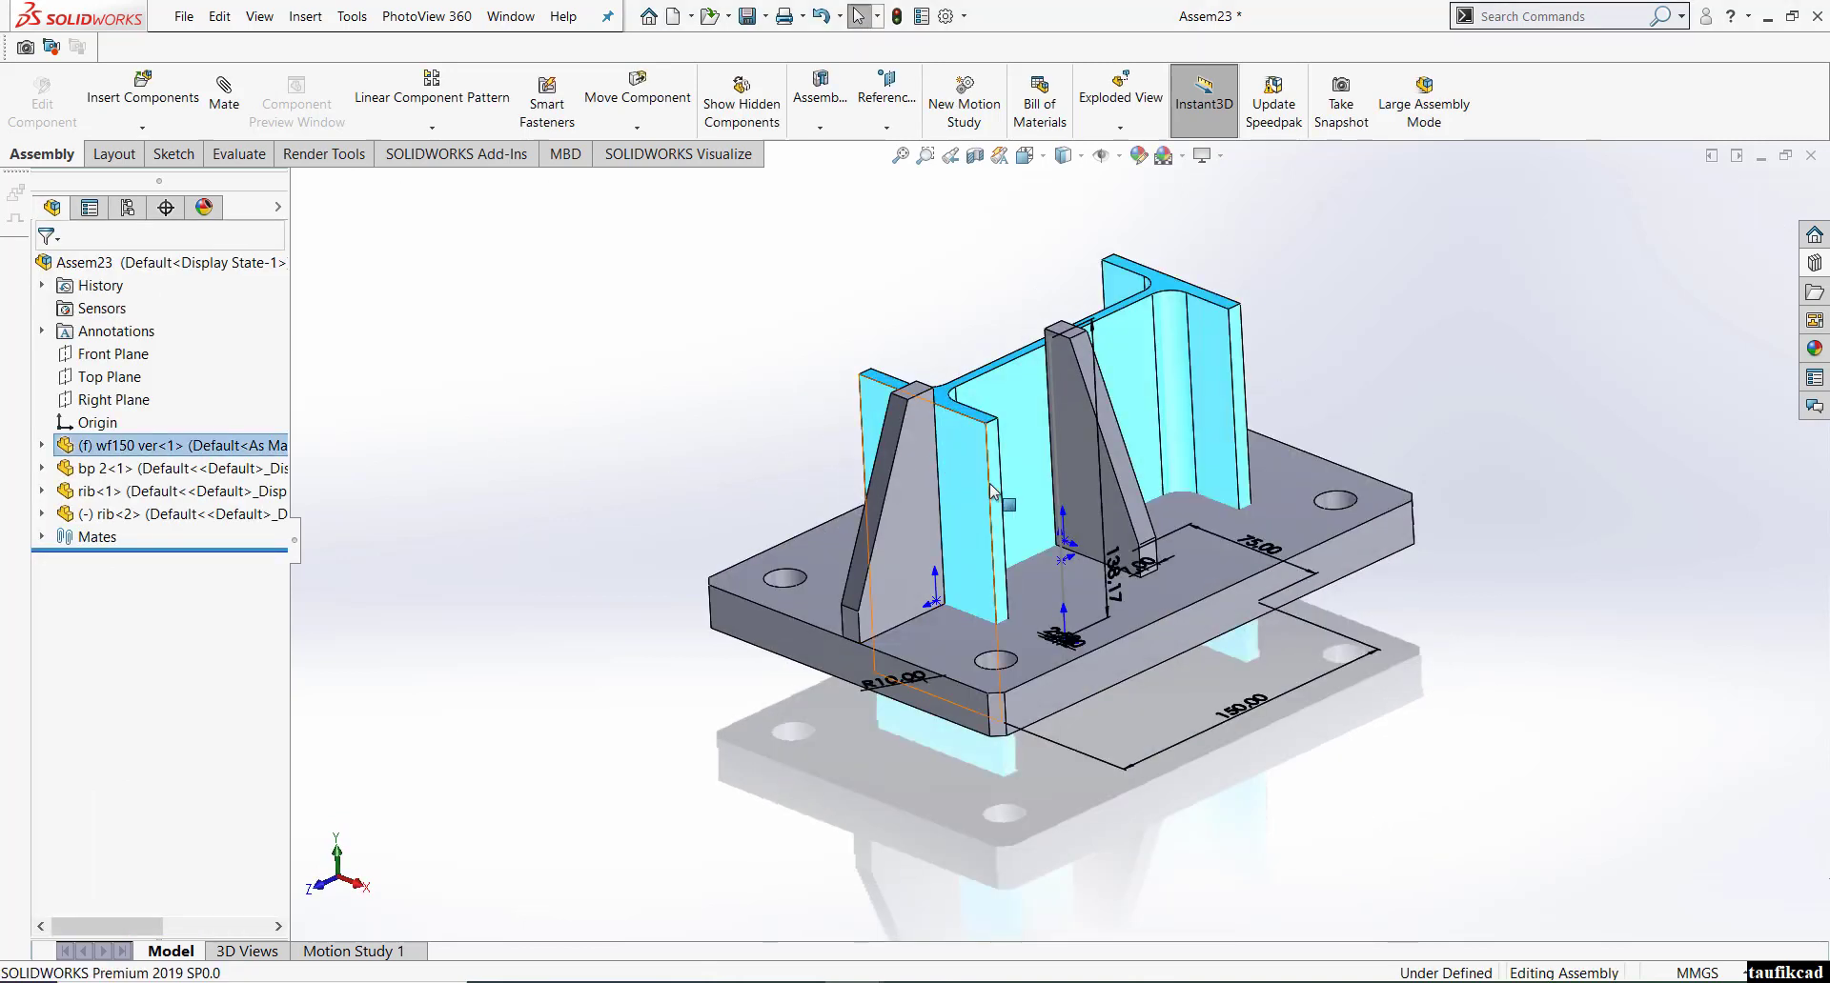
click(1111, 572)
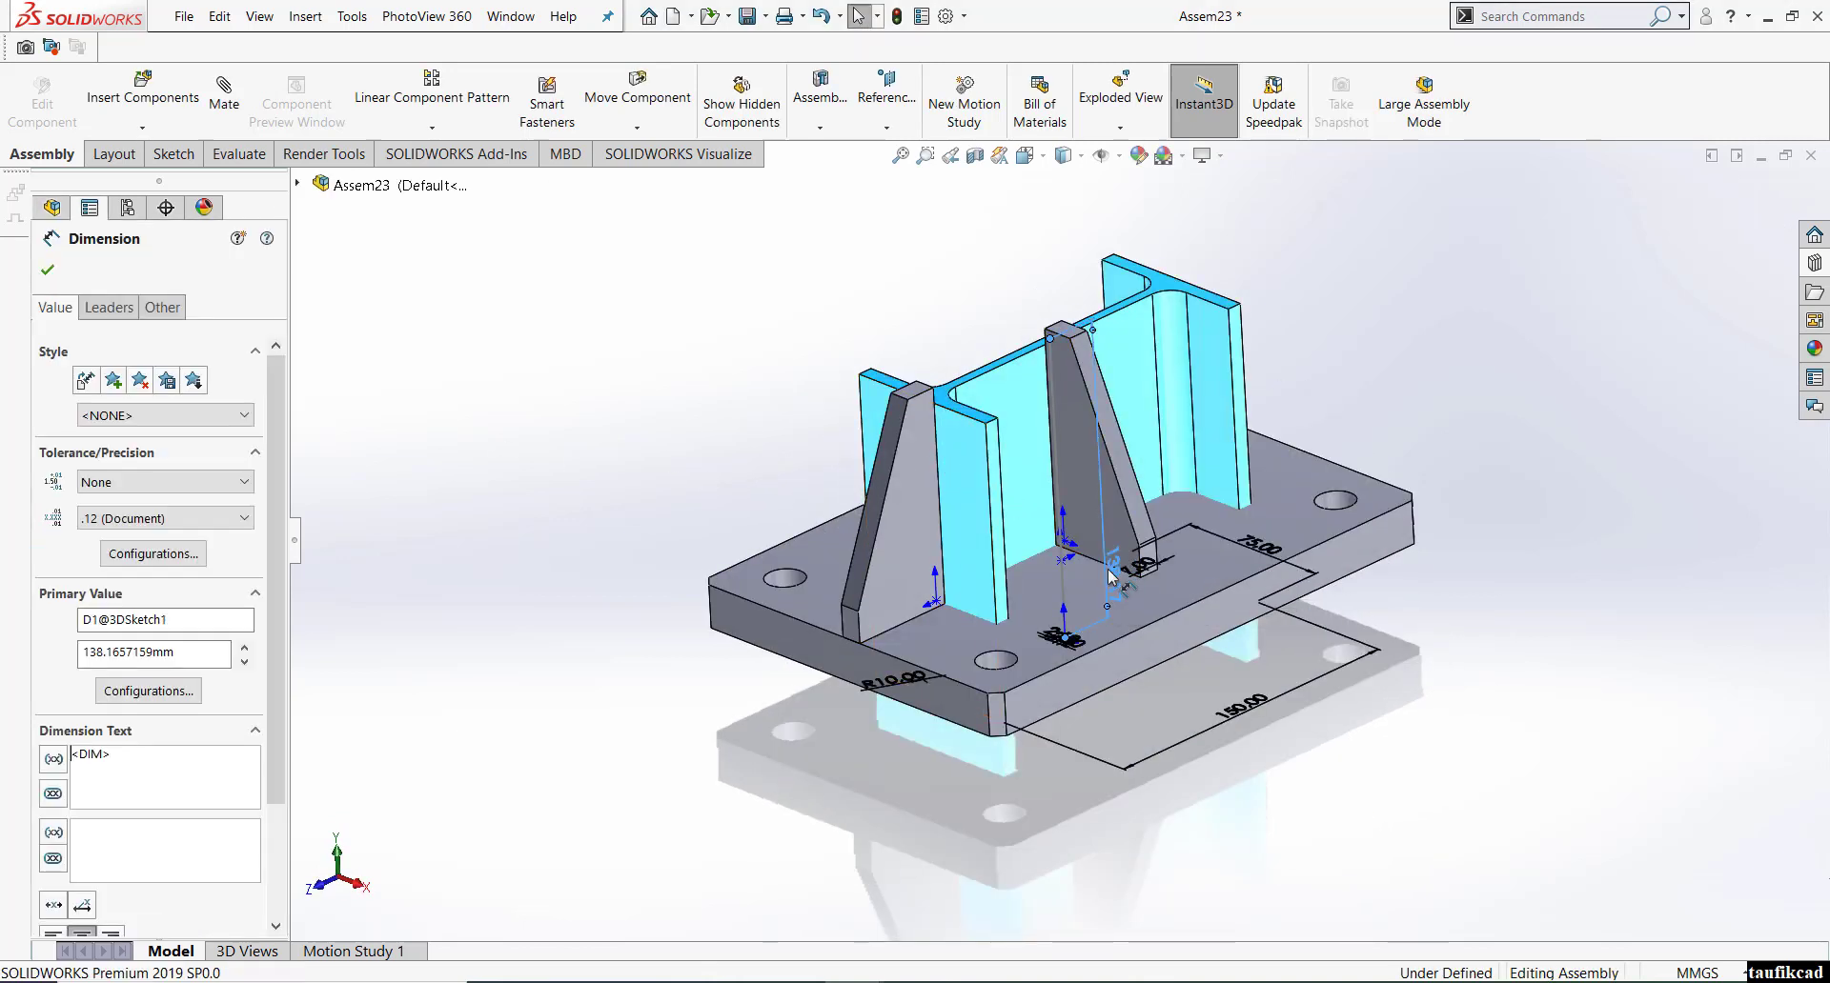
double_click(1108, 568)
drag(1058, 619, 1127, 620)
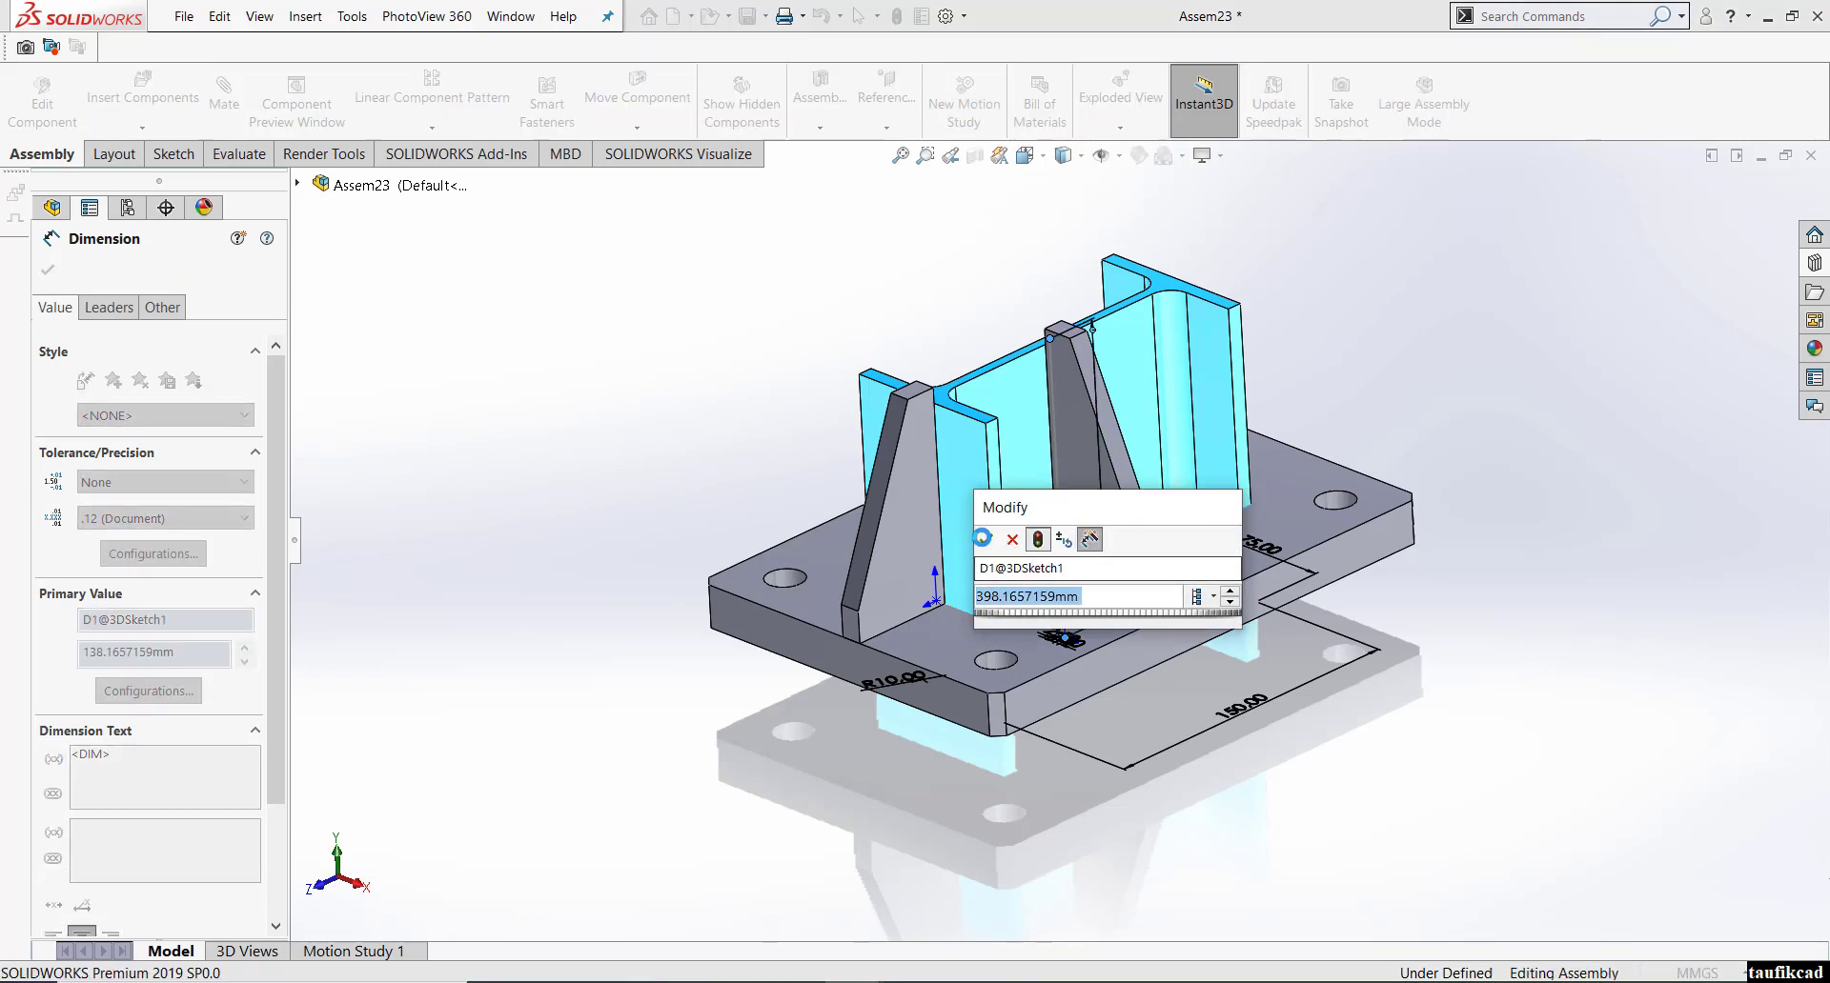
click(986, 539)
click(49, 271)
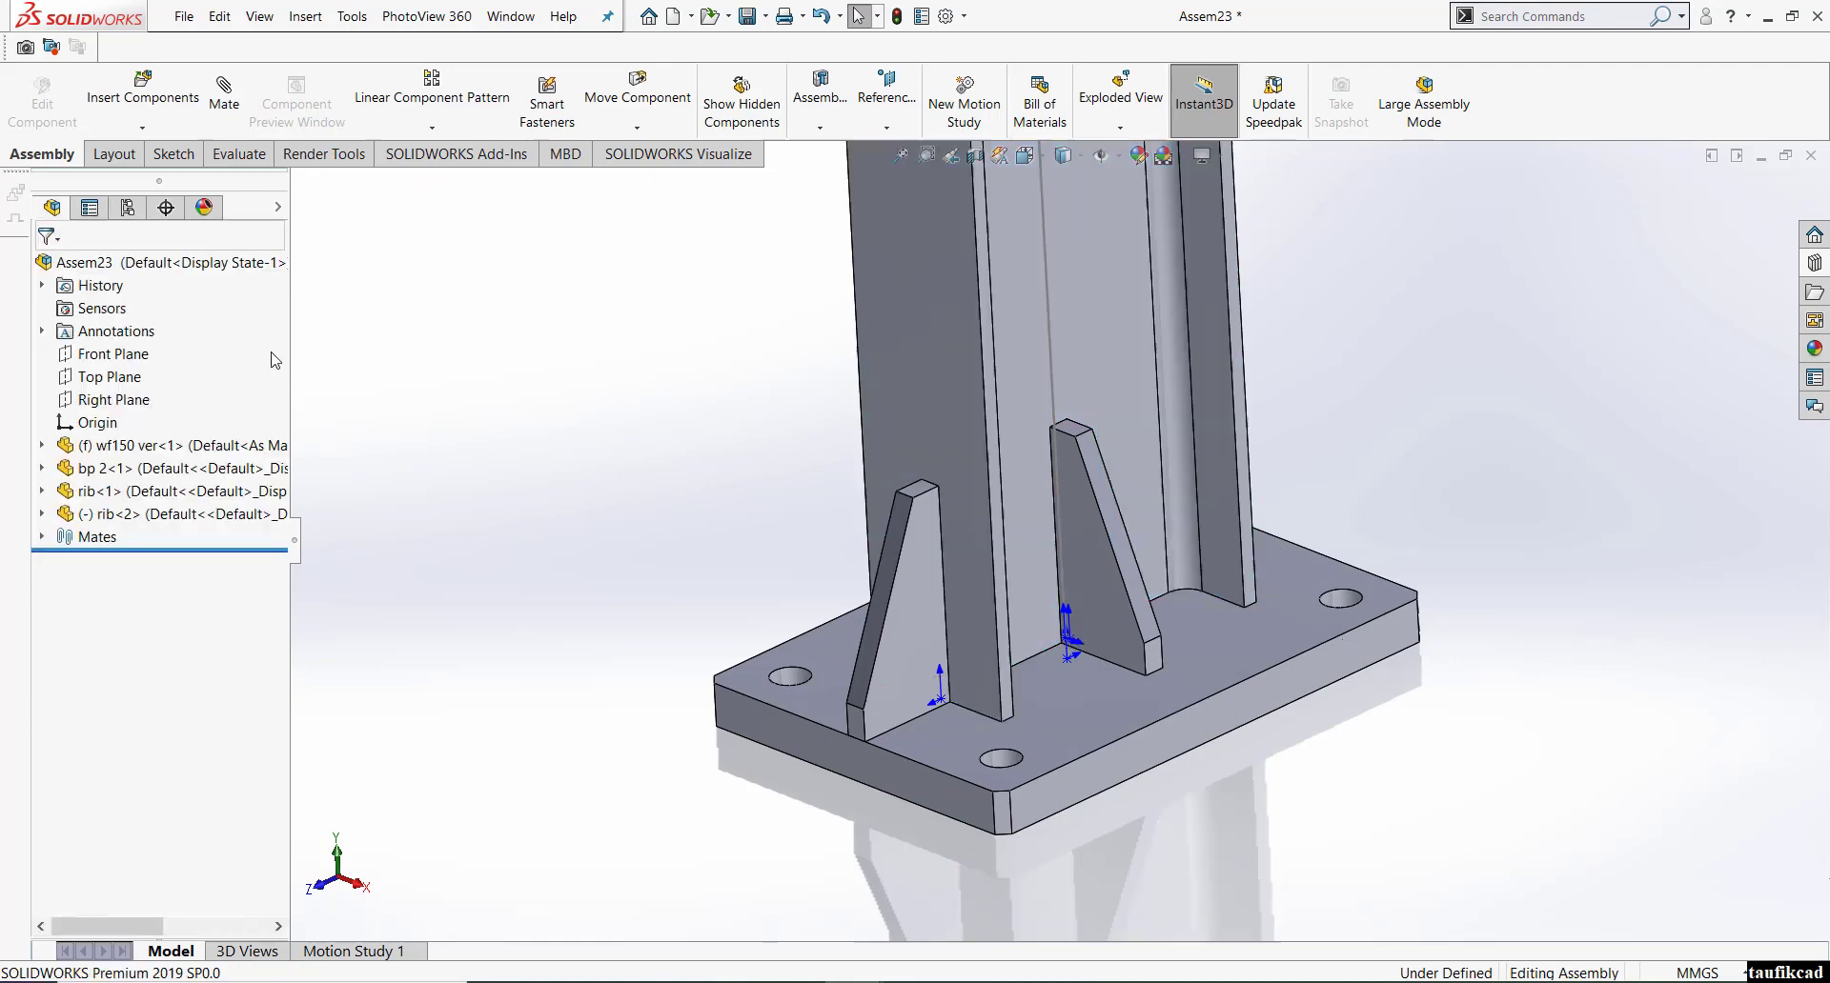
- Add a centered width mate between the flange rib's two side faces and the base plate's two long side faces
scroll(851, 488, up, 2)
middle_drag(923, 495, 972, 646)
scroll(985, 543, down, 2)
click(224, 96)
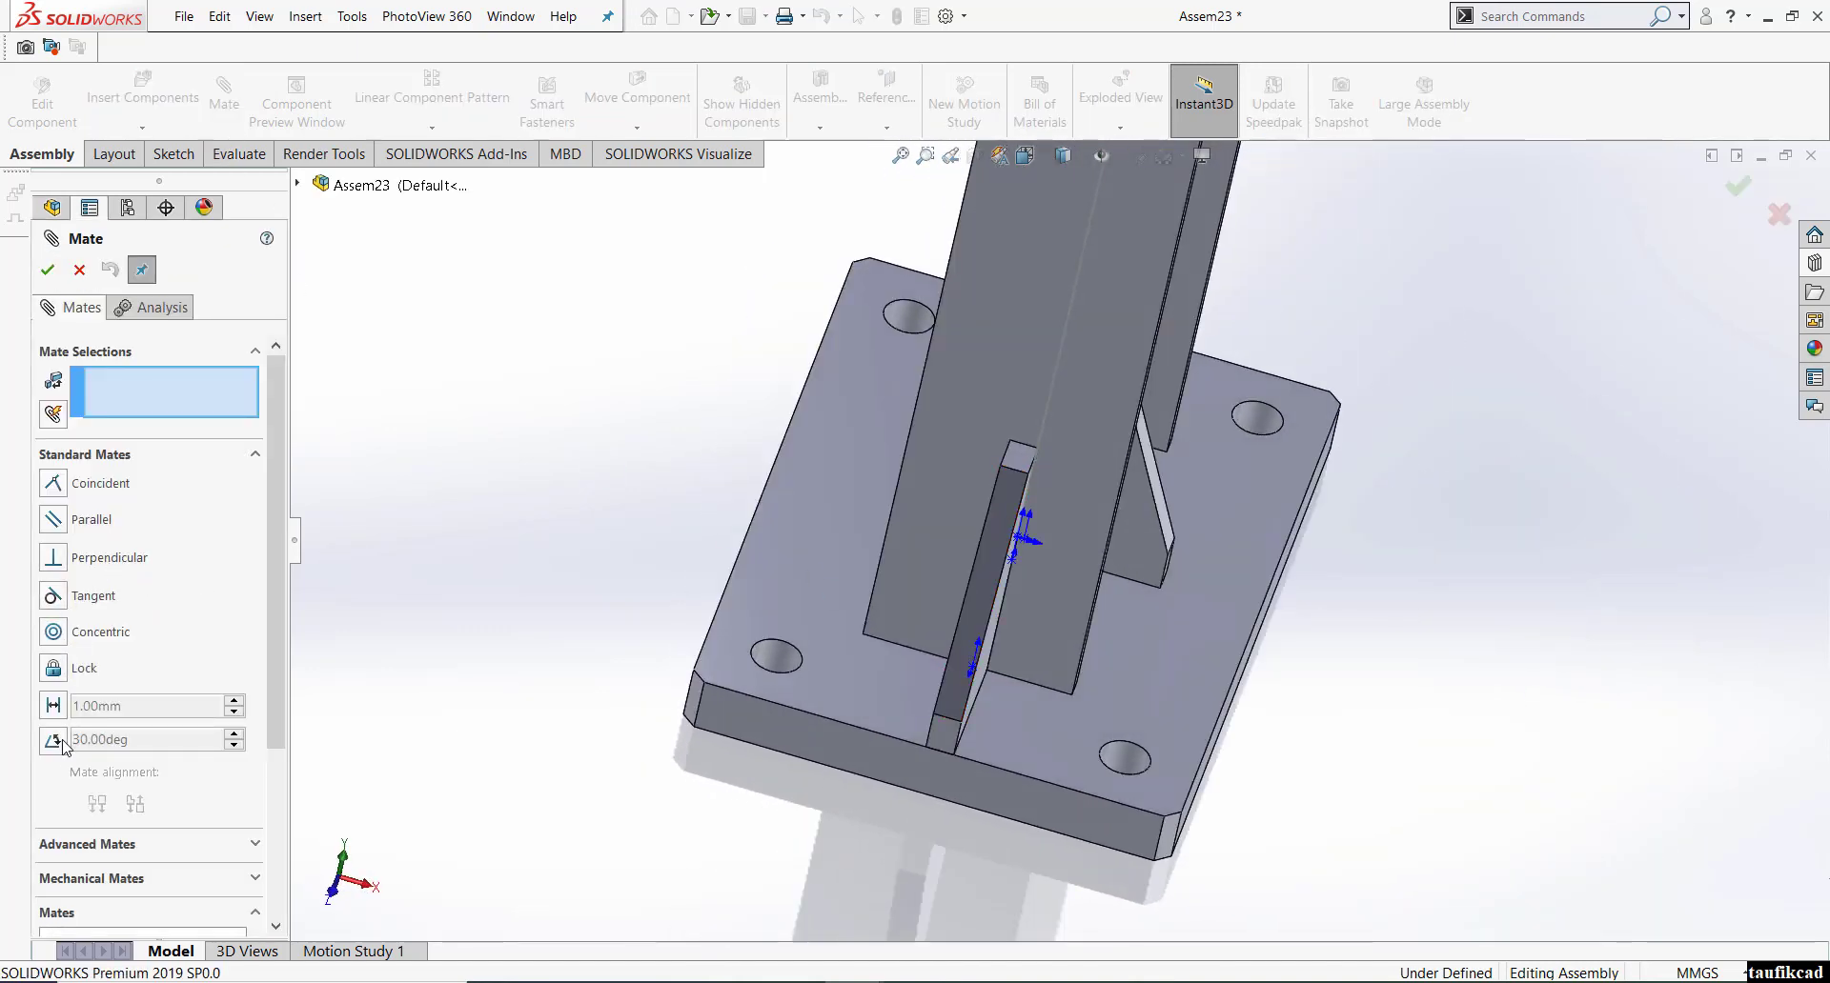
click(108, 842)
click(53, 592)
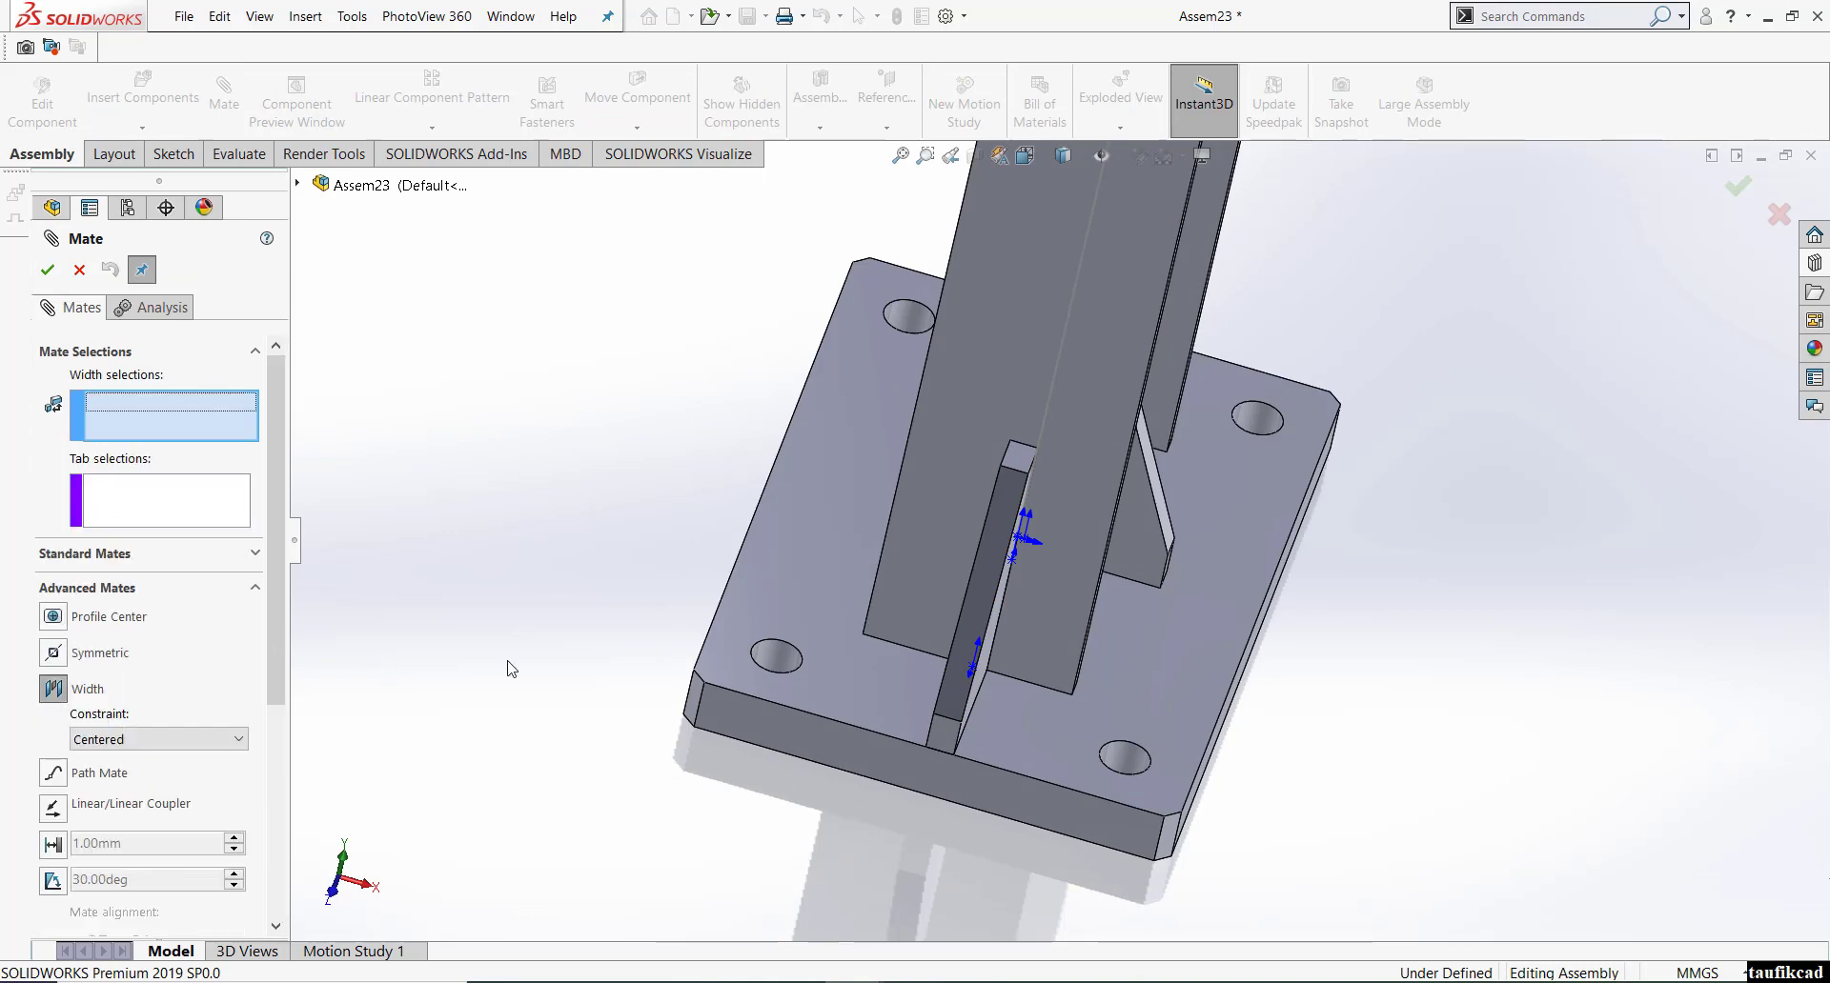
middle_drag(925, 643, 1003, 568)
click(991, 598)
click(956, 602)
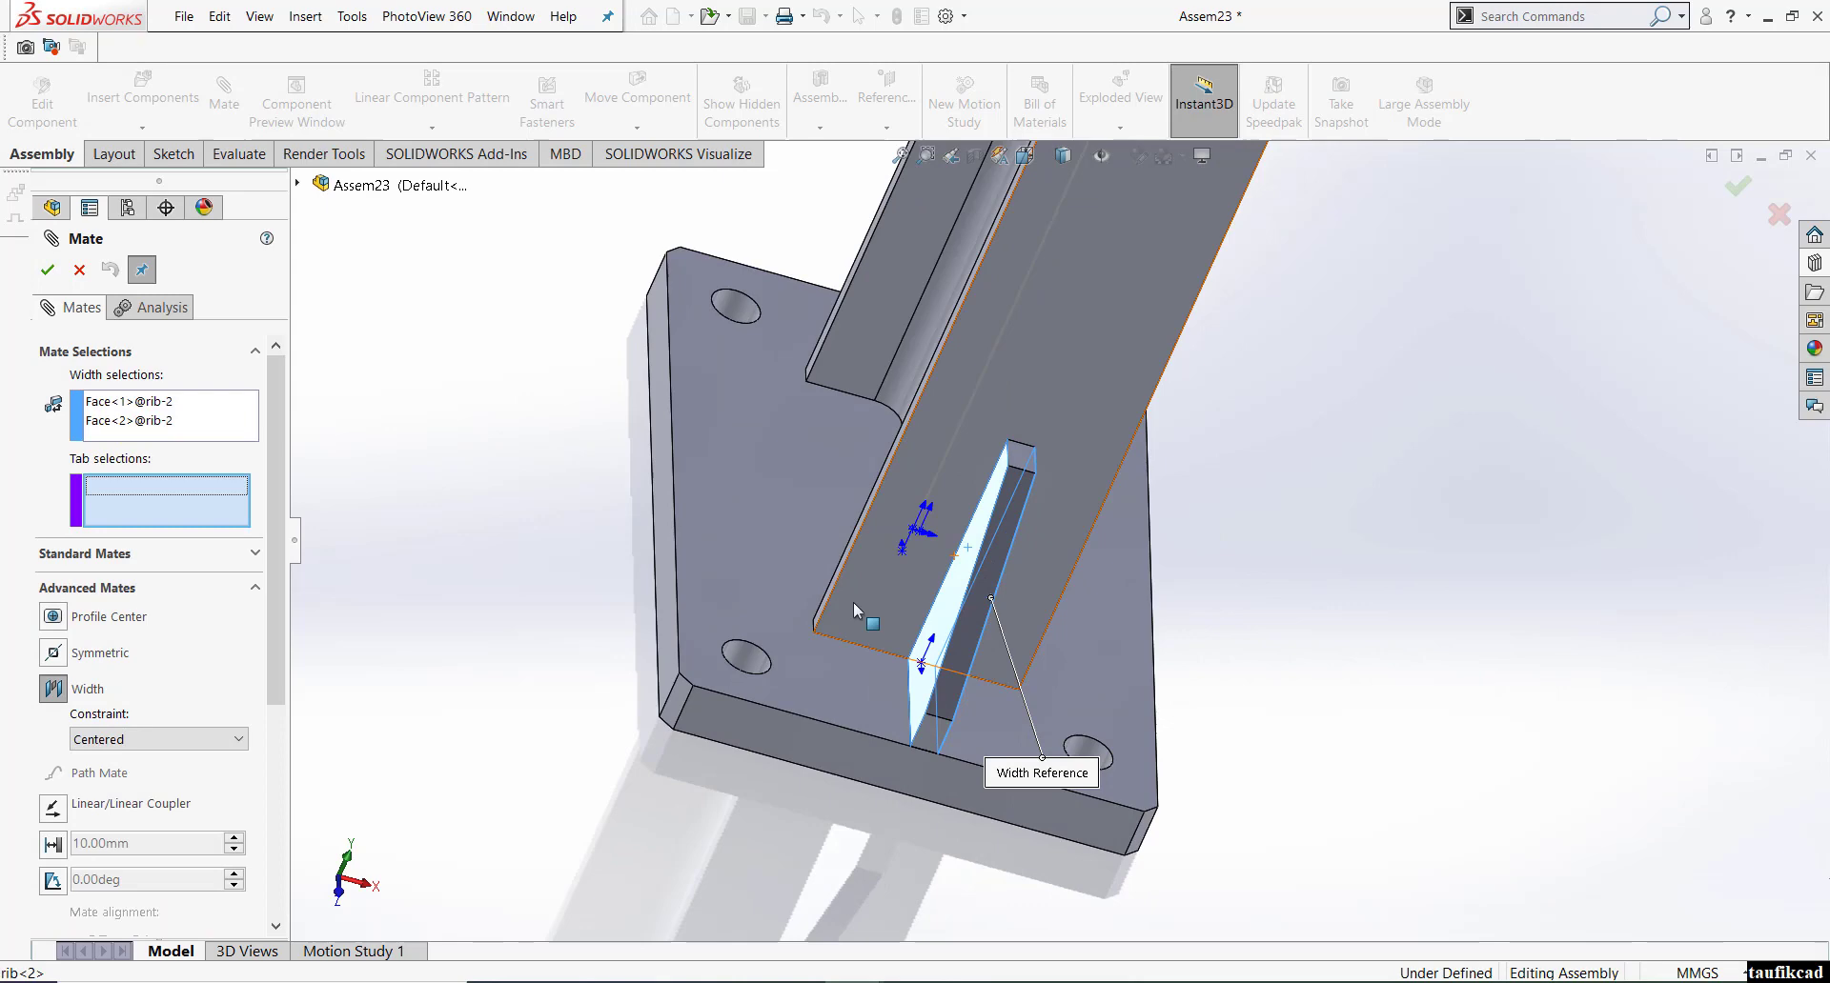
click(671, 627)
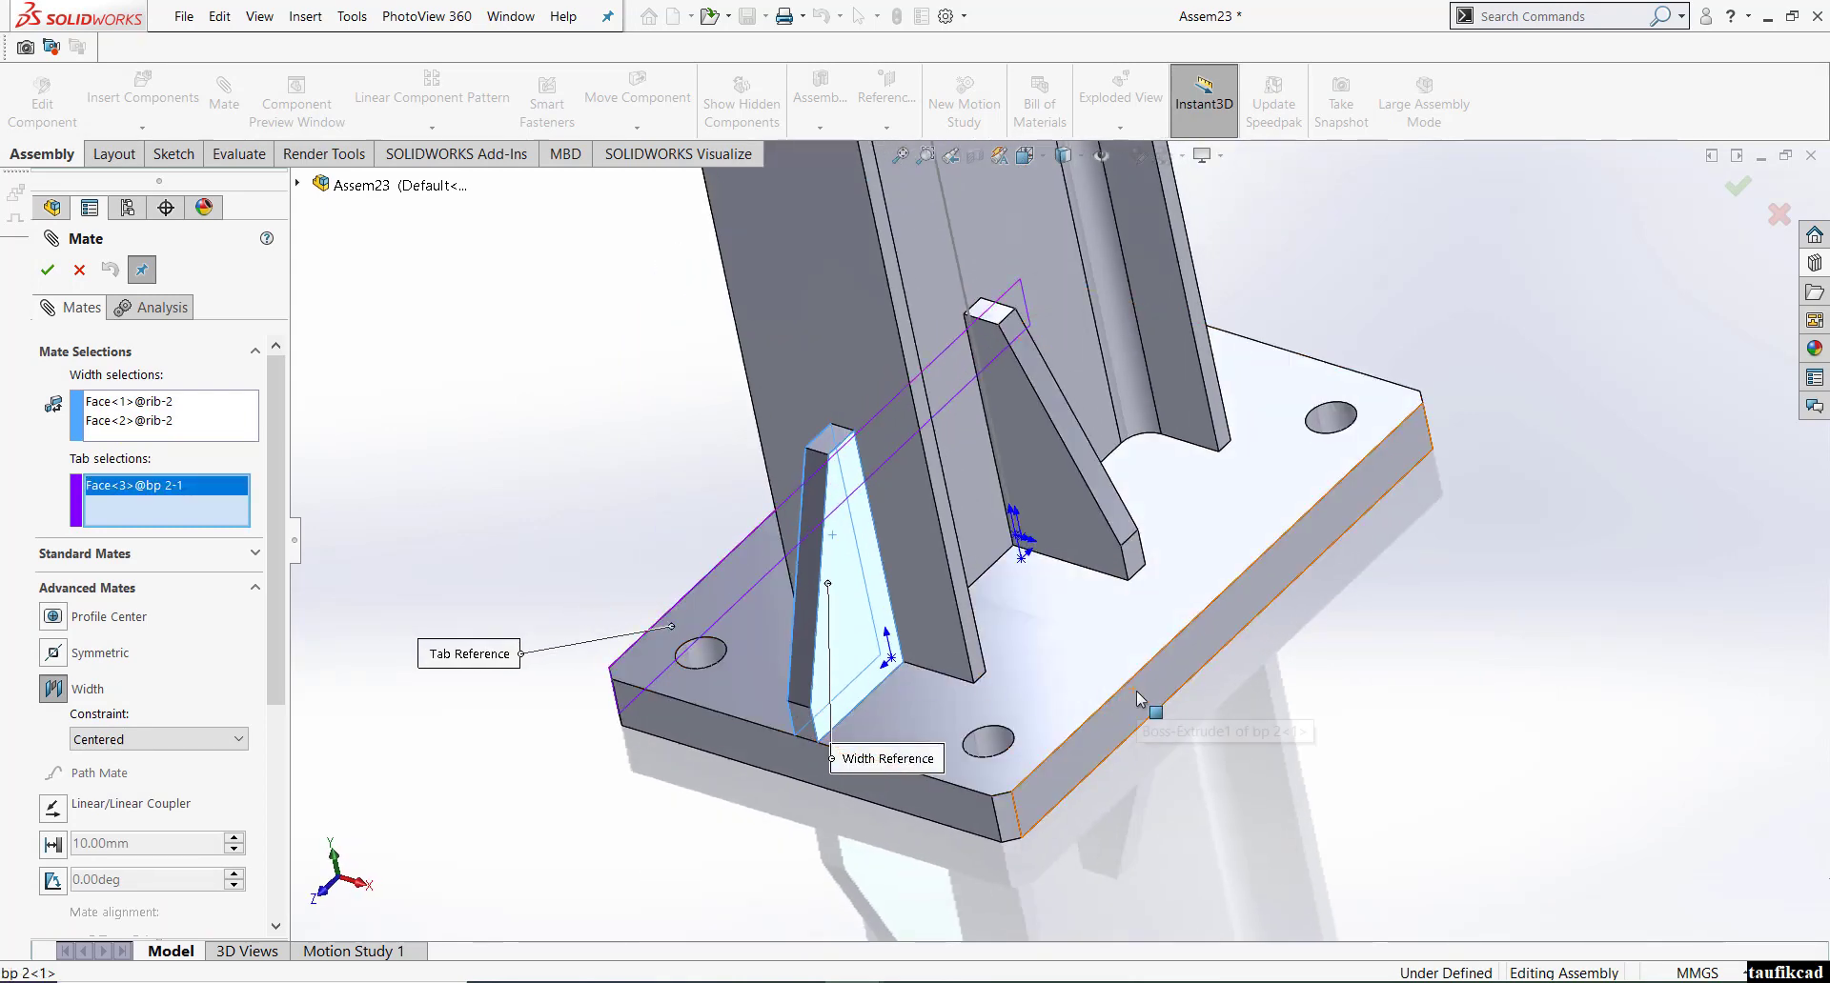
right_click(1136, 692)
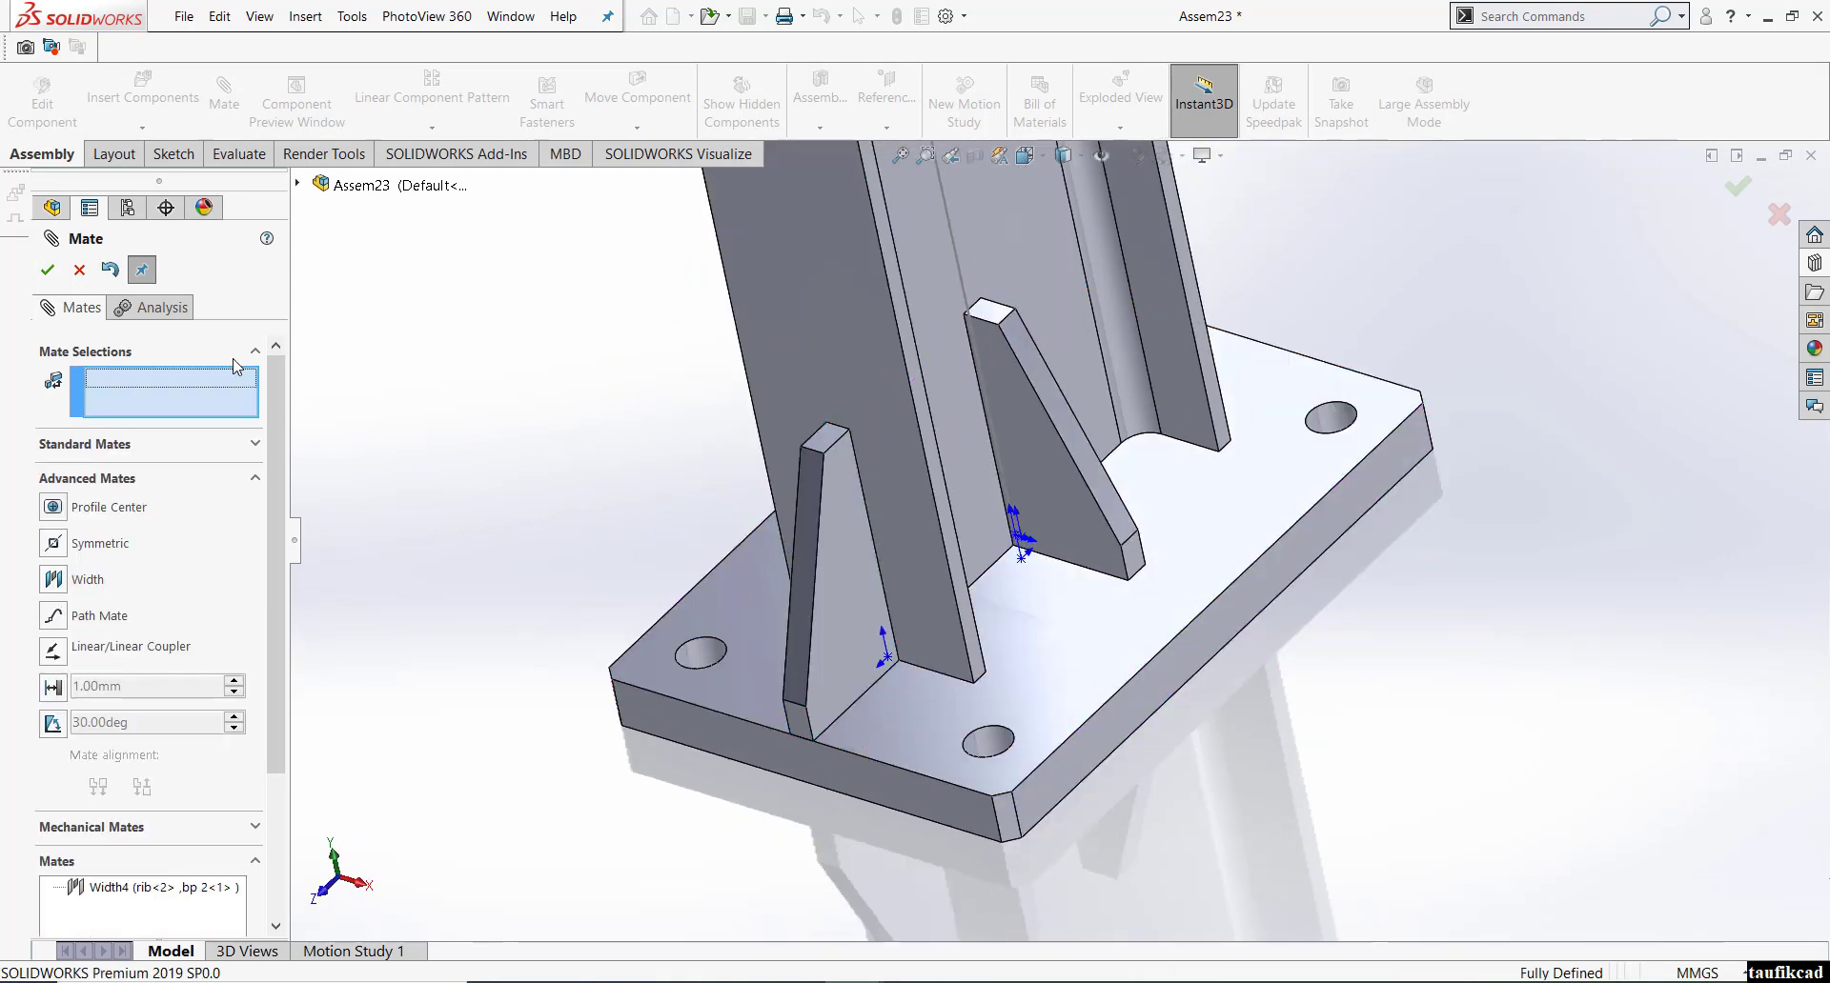
click(49, 271)
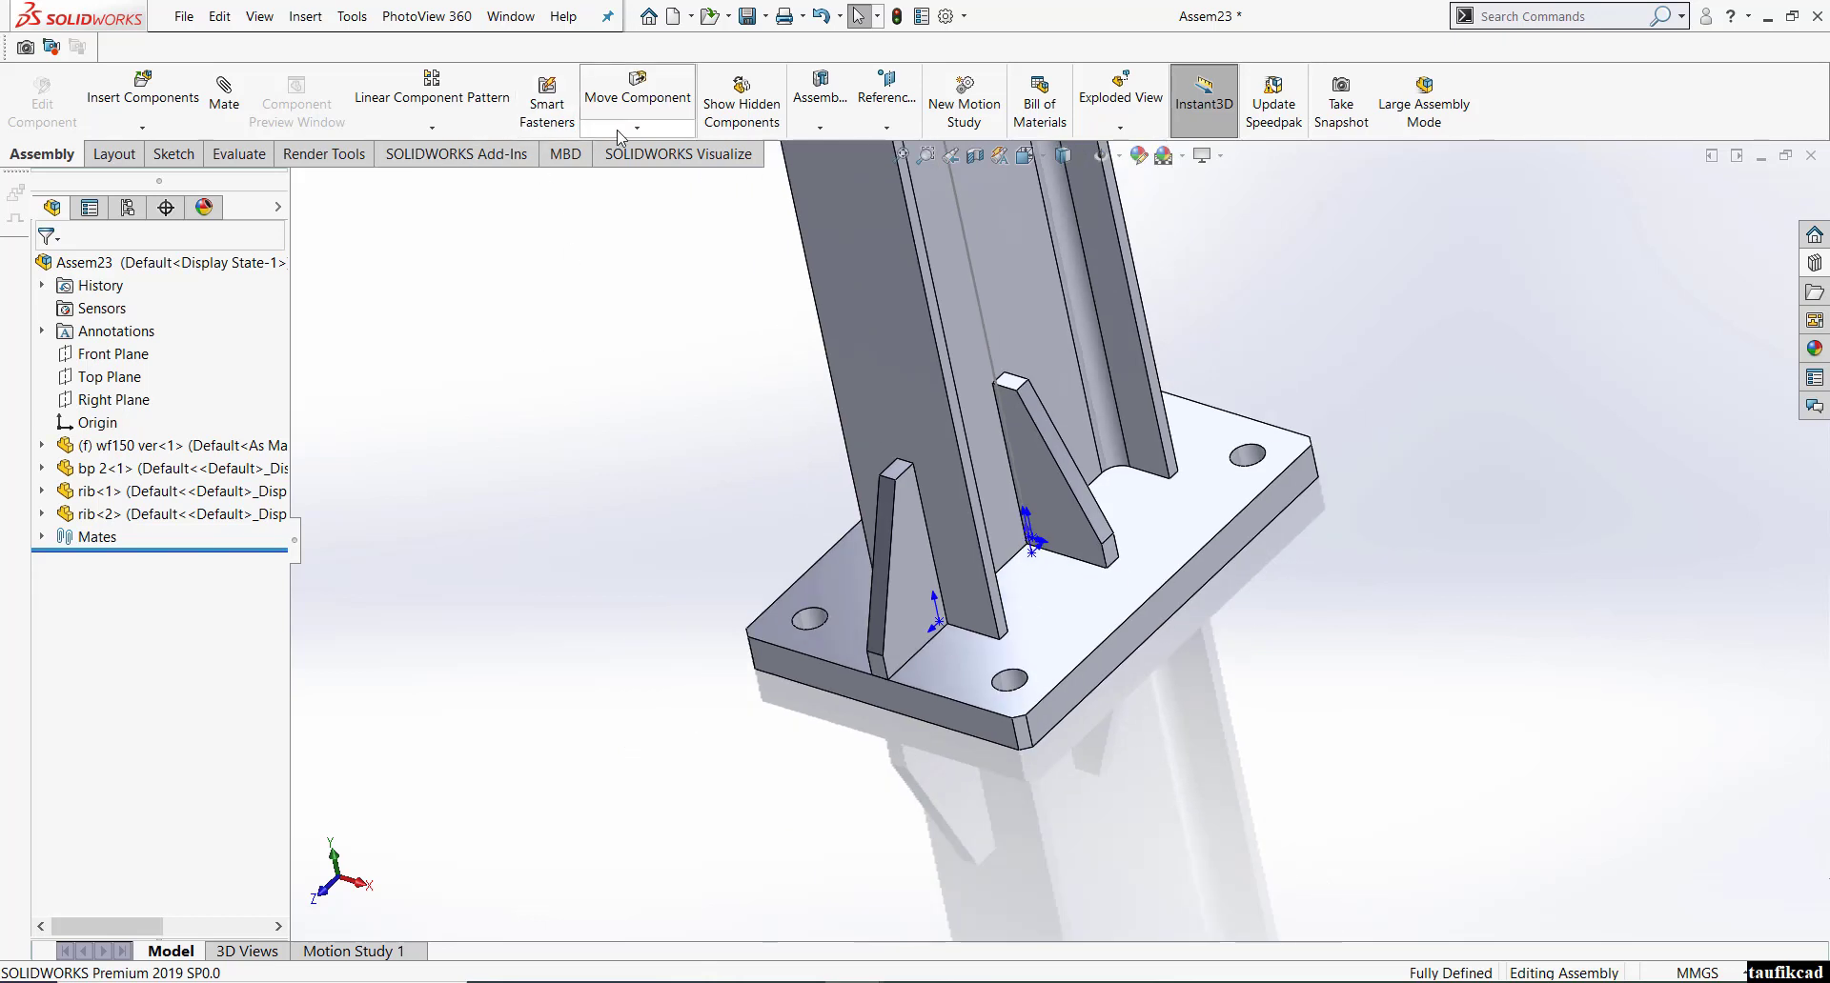
- Mirror the flange rib about the assembly's Front Plane
click(431, 128)
click(434, 335)
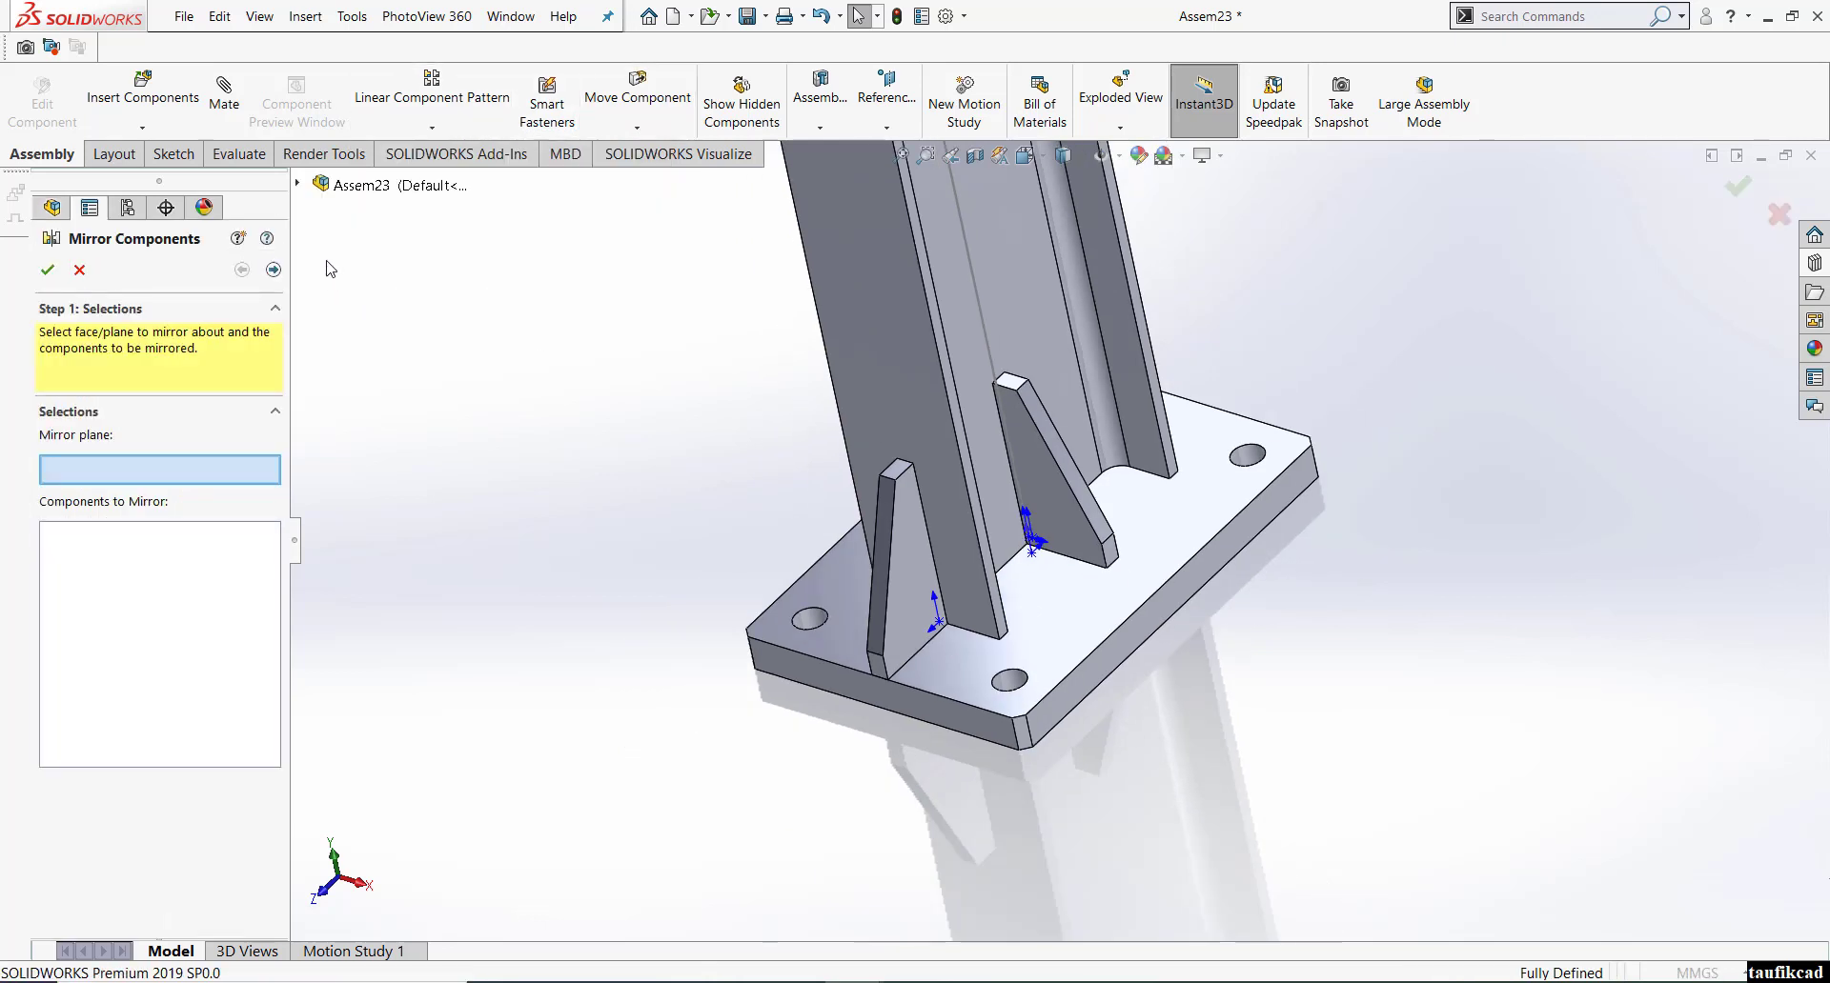
click(298, 183)
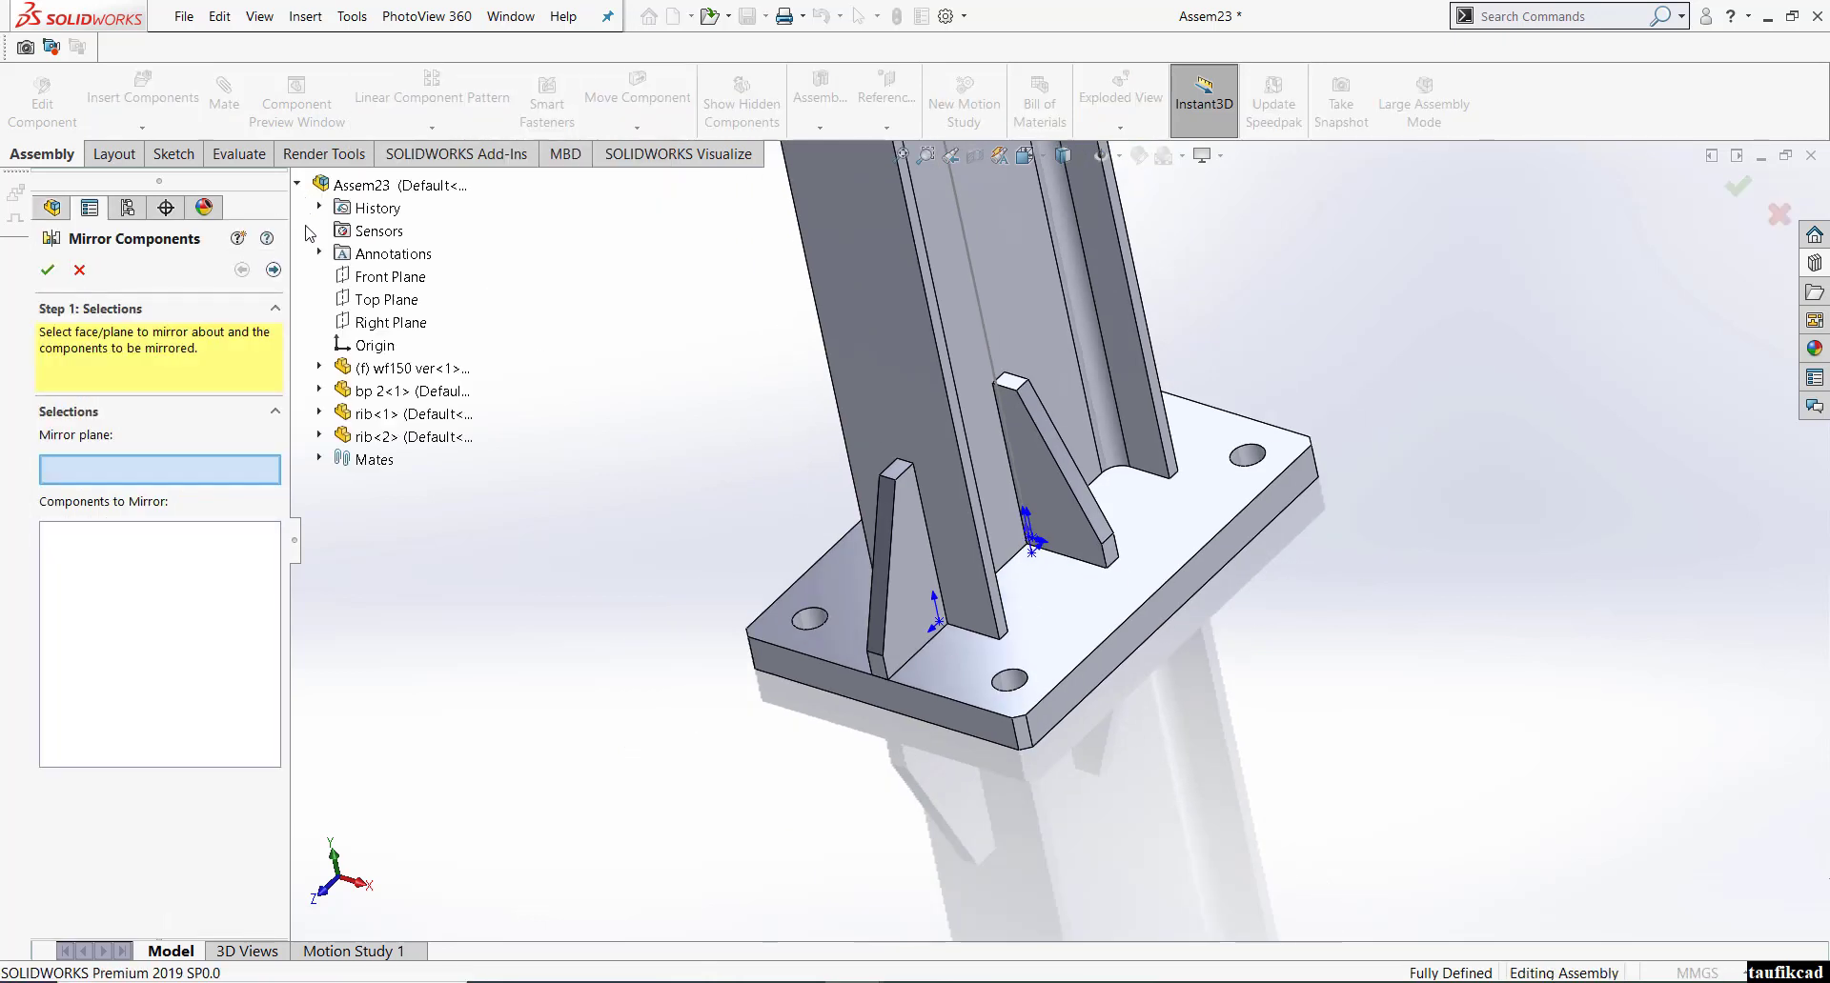
click(391, 278)
click(899, 587)
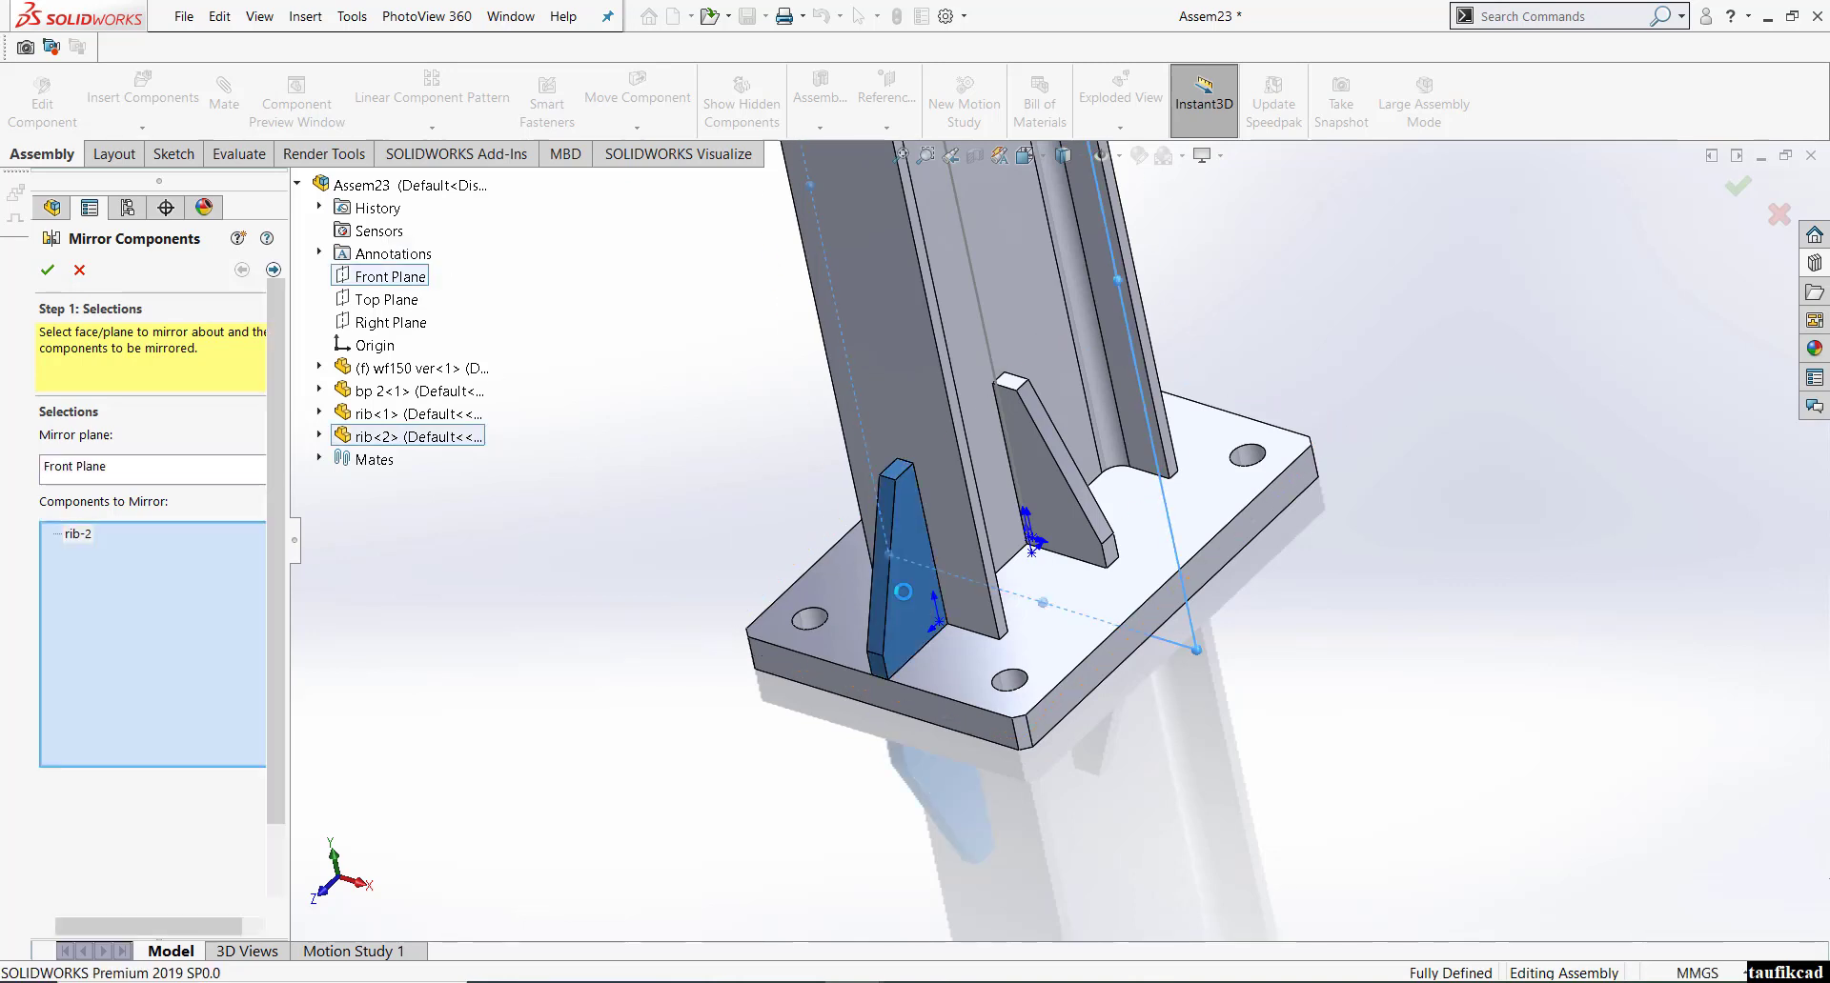
key(Return)
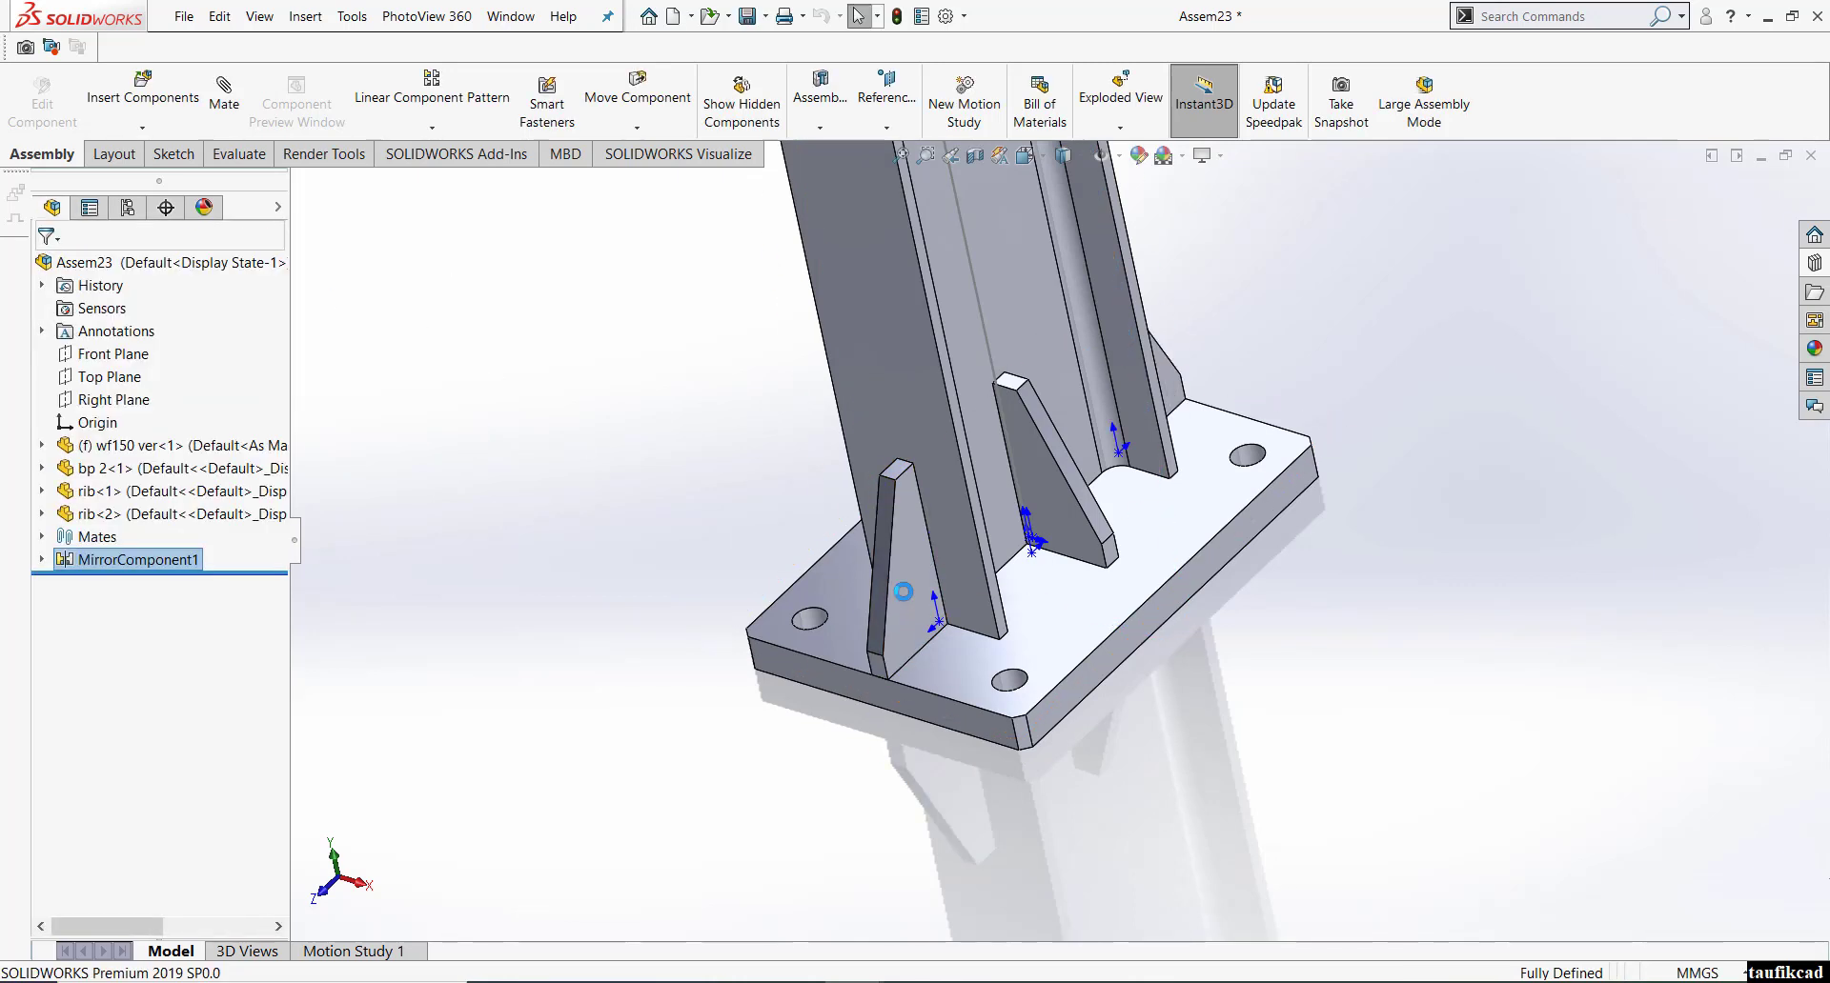
- Add the web rib to the preselected flange ribs and mirror them about the assembly's Right Plane
click(432, 127)
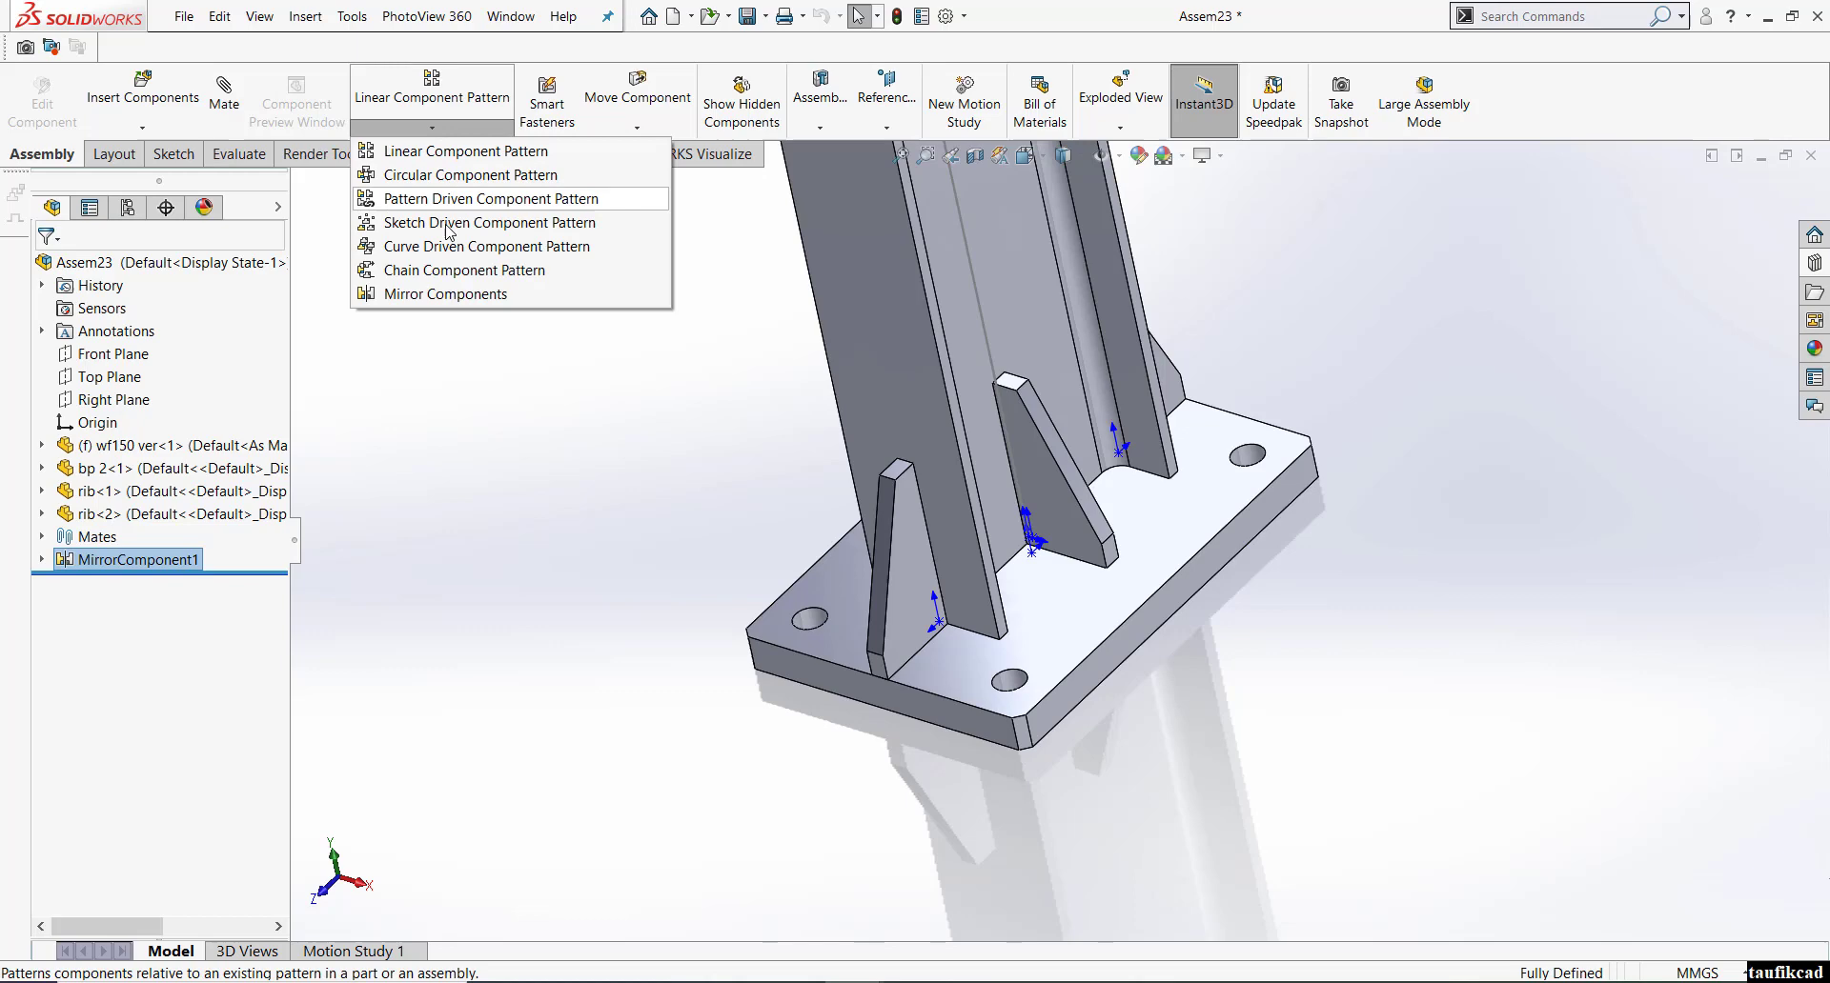
click(462, 303)
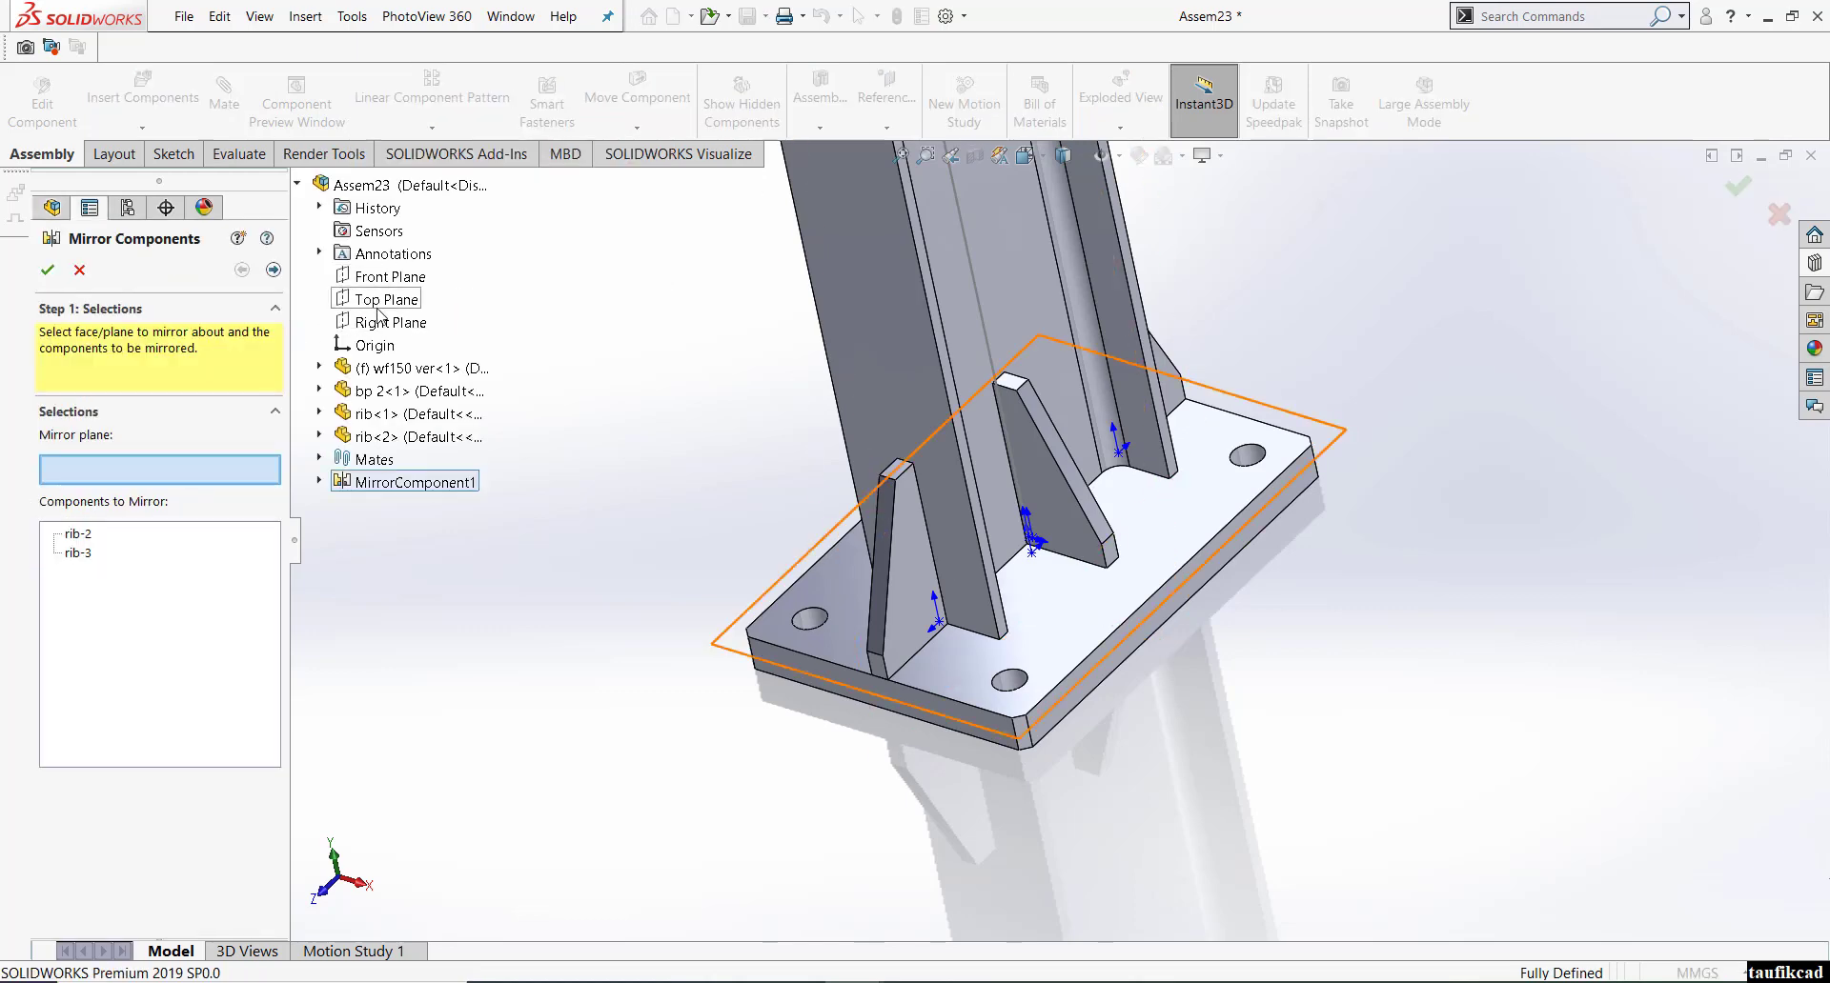
click(389, 322)
click(1033, 490)
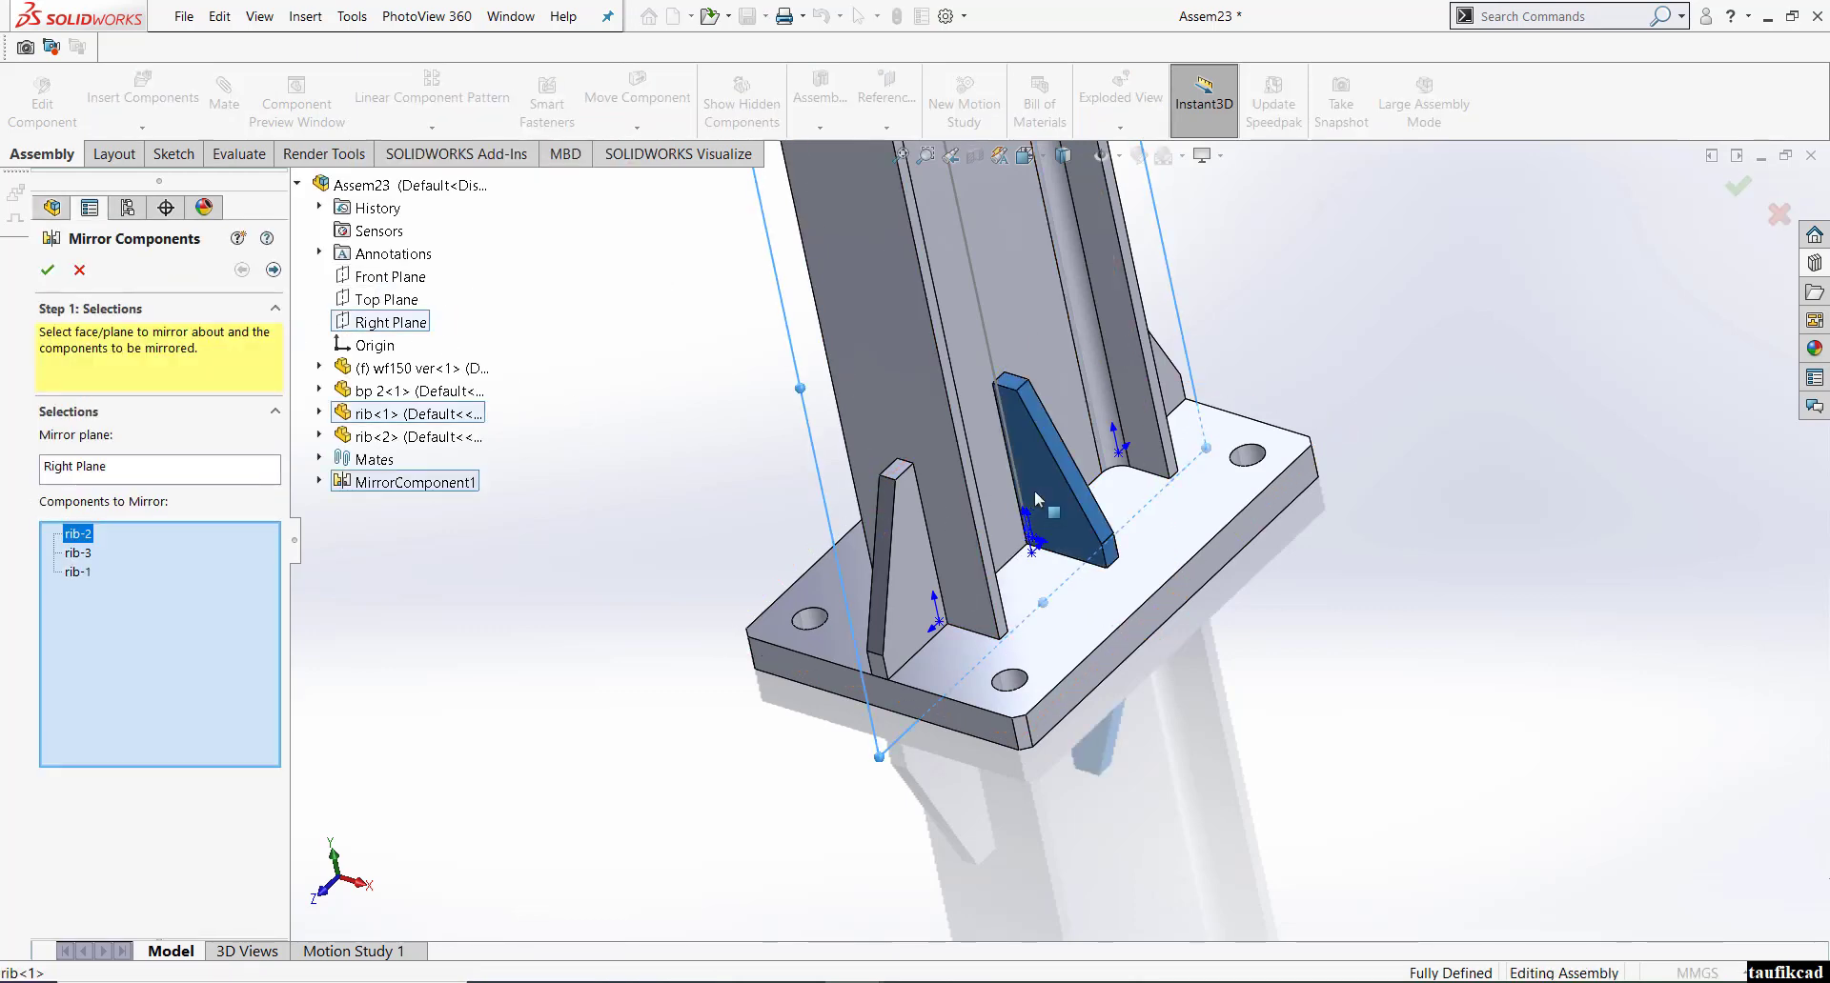
click(46, 270)
click(681, 381)
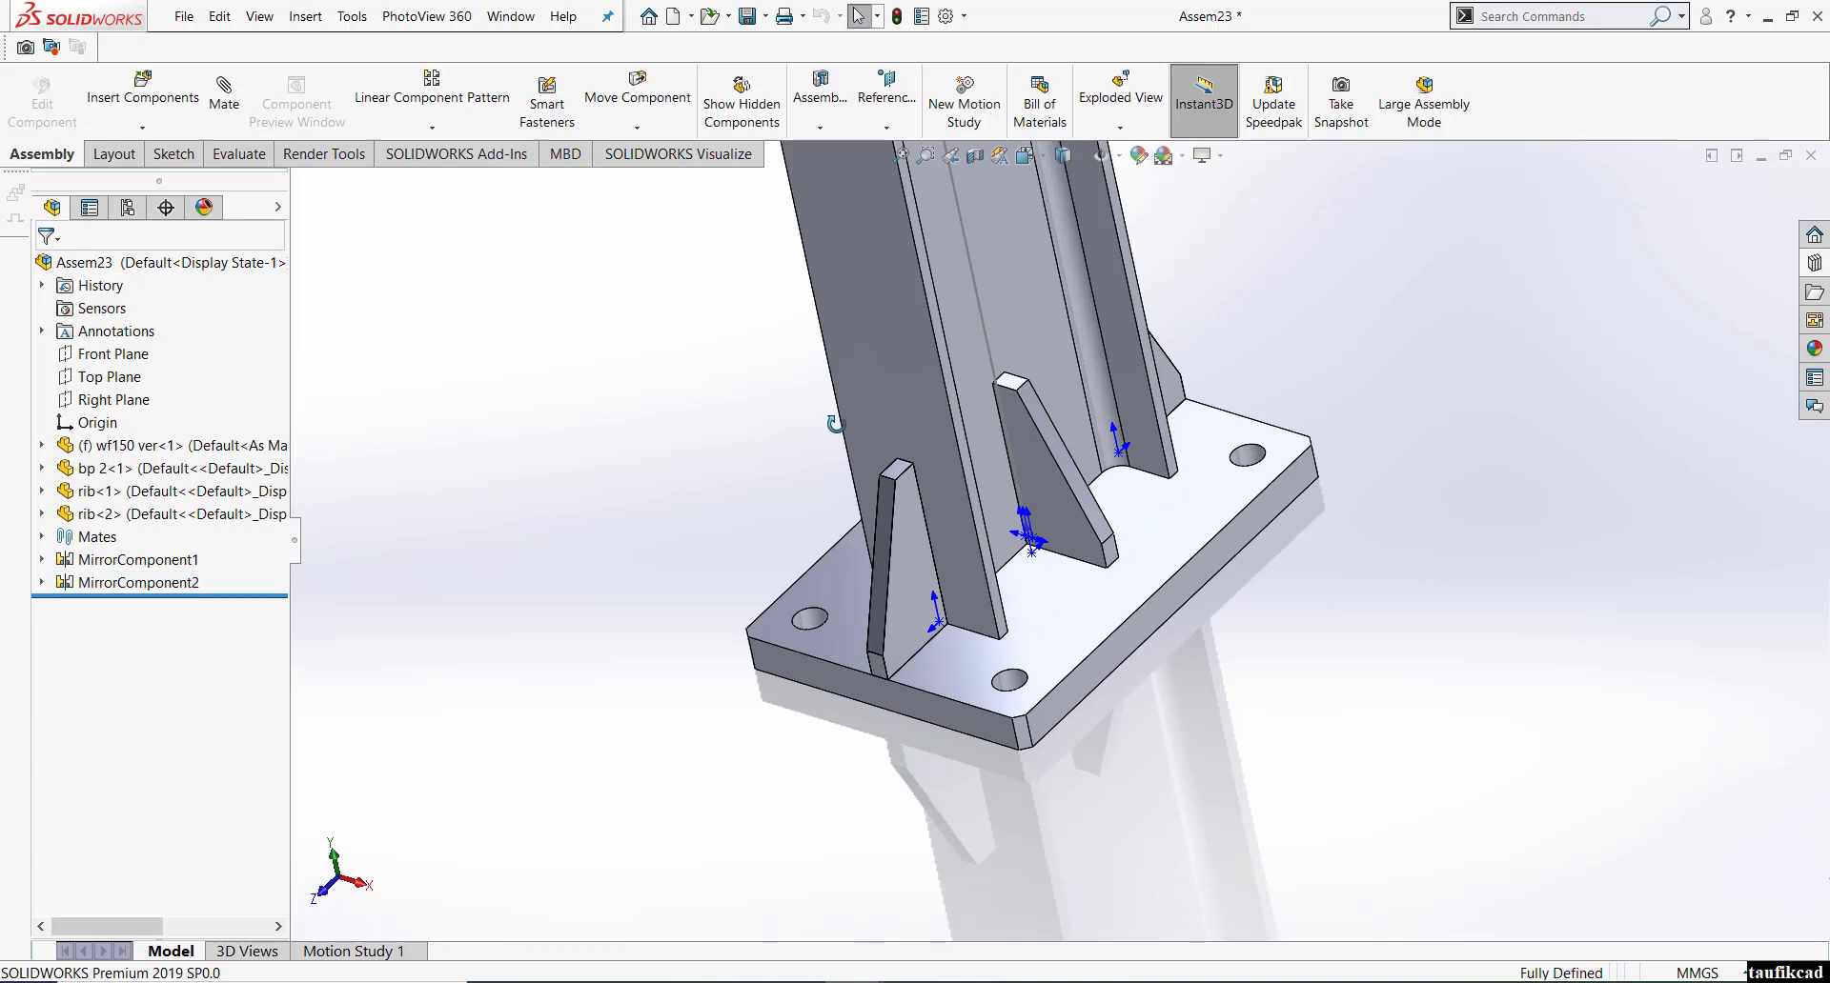
- Inspect the mirrored ribs, show the assembly in isometric view, and view the smart components in the Design Library
mouse_move(835, 424)
middle_down()
mouse_move(960, 449)
mouse_move(802, 410)
middle_up()
scroll(802, 410, up, 1)
click(1031, 156)
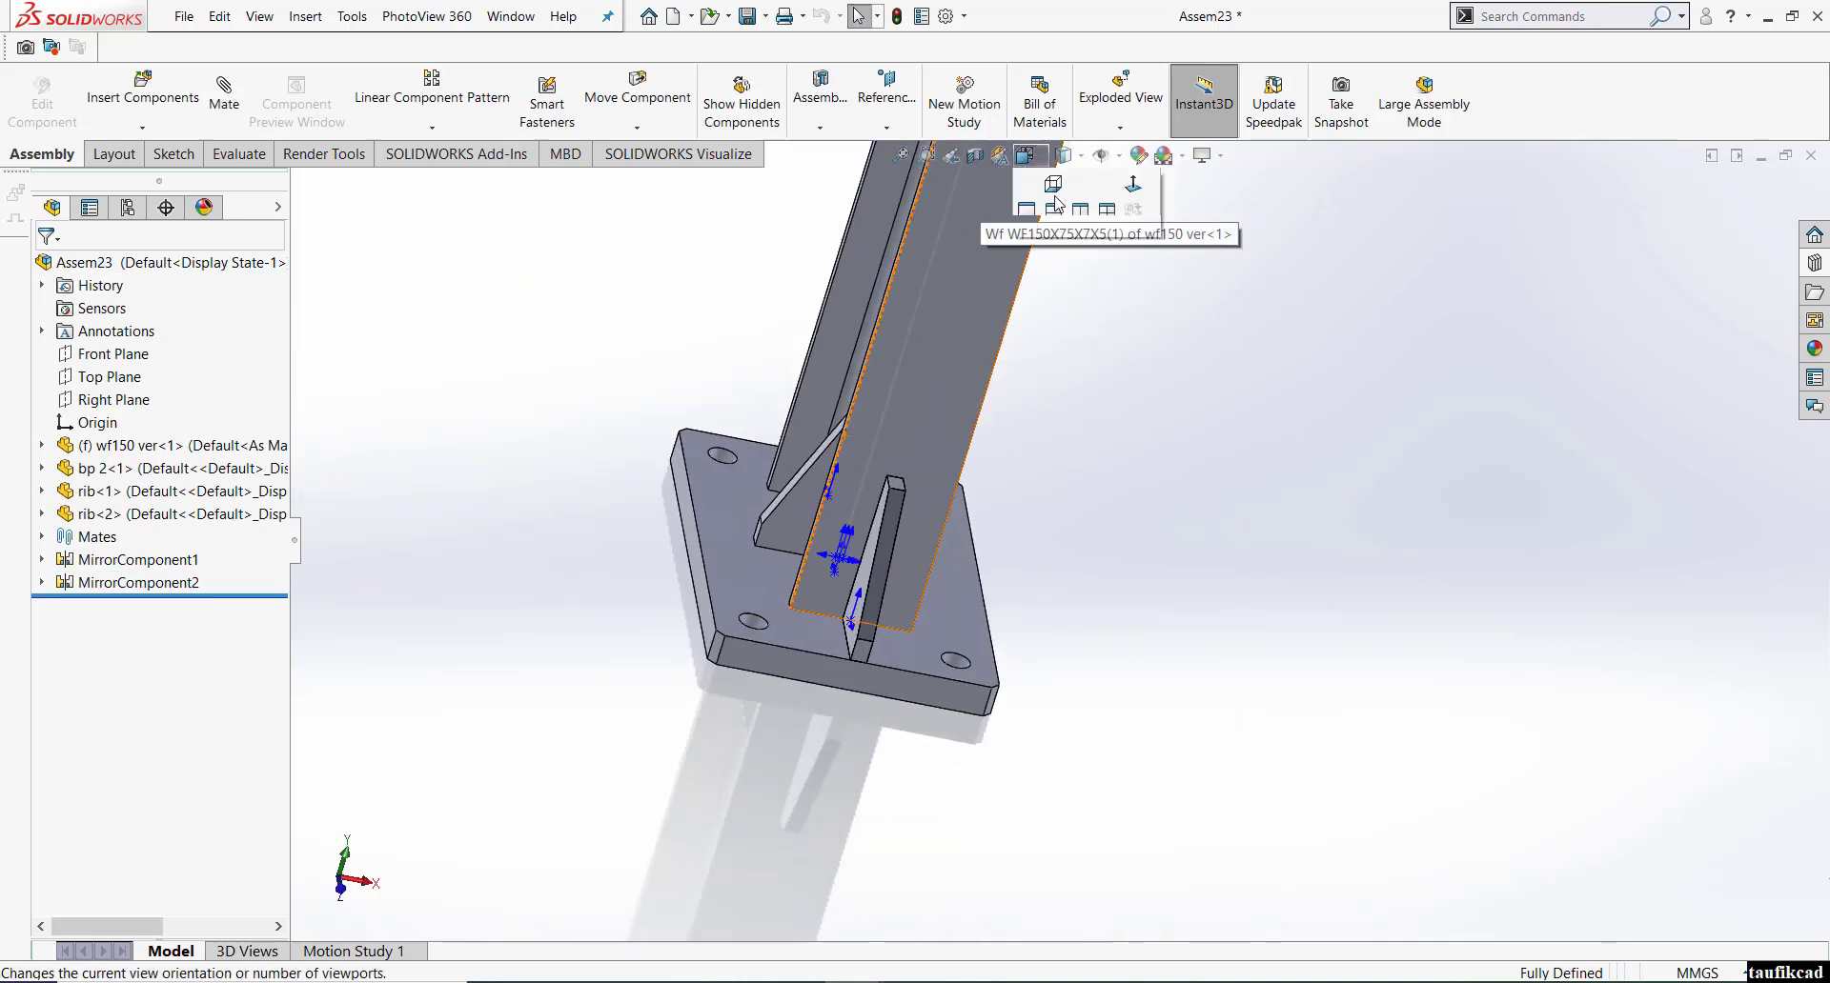
click(1053, 185)
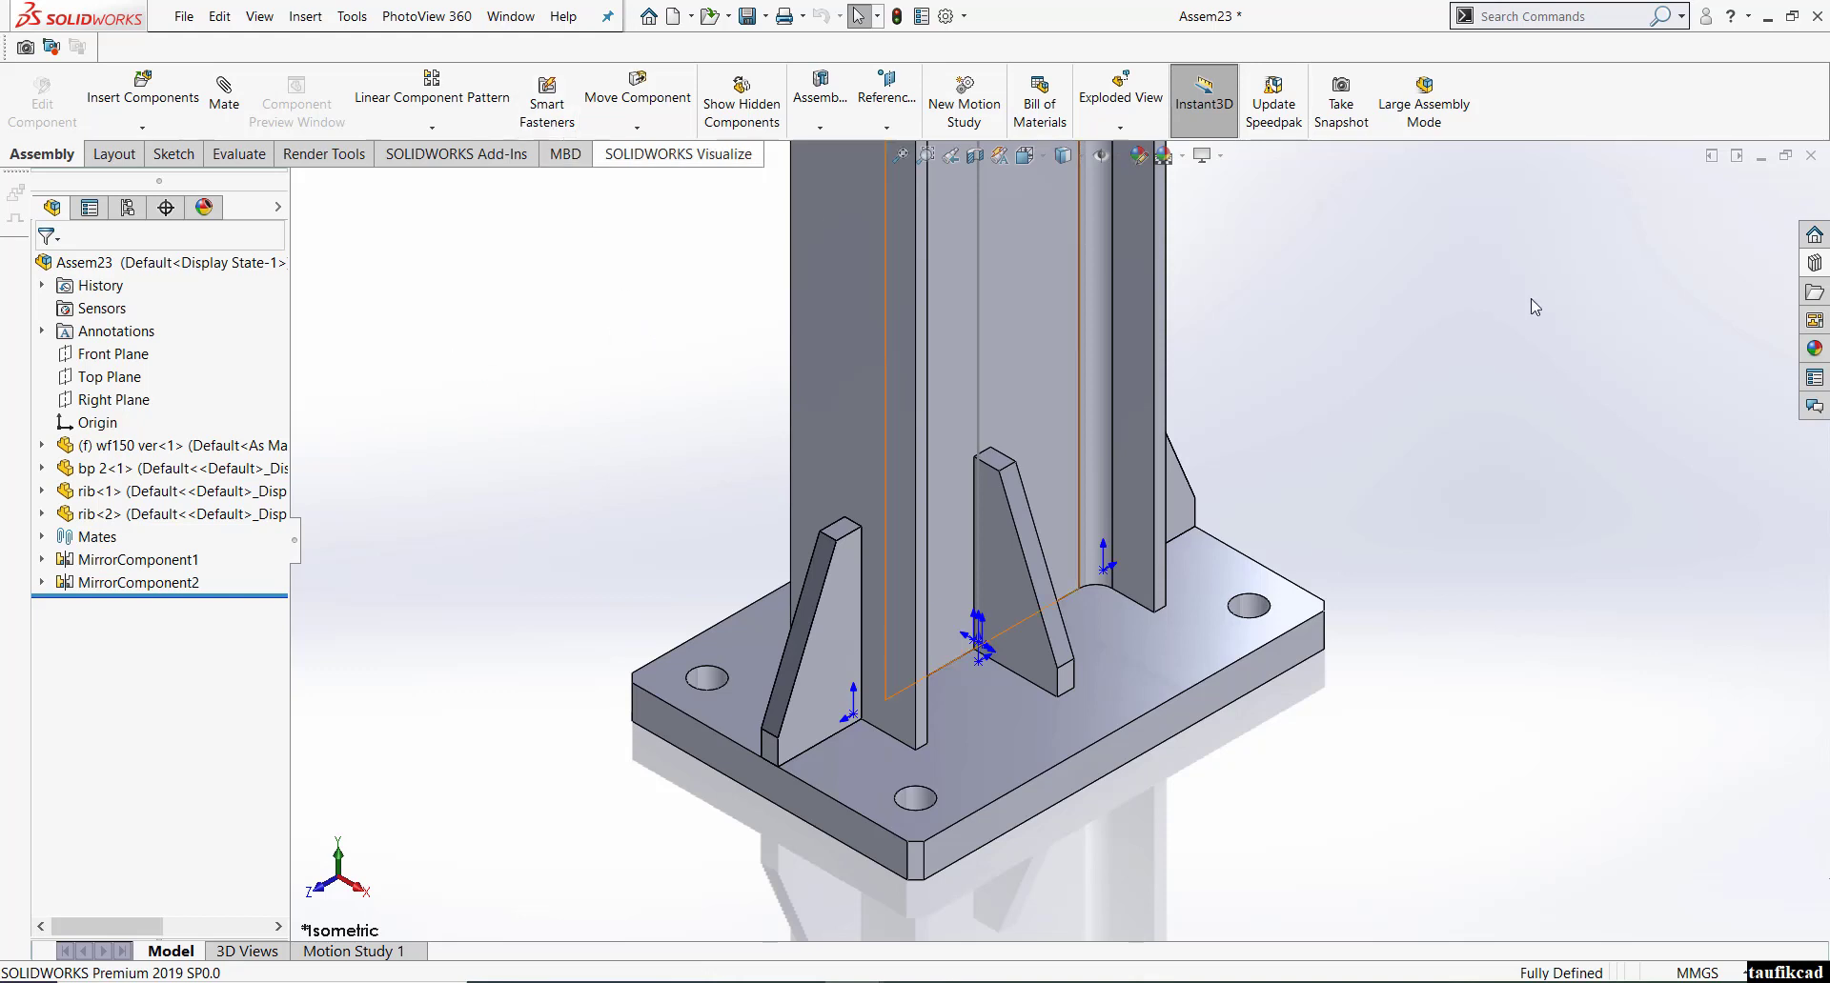
click(1813, 264)
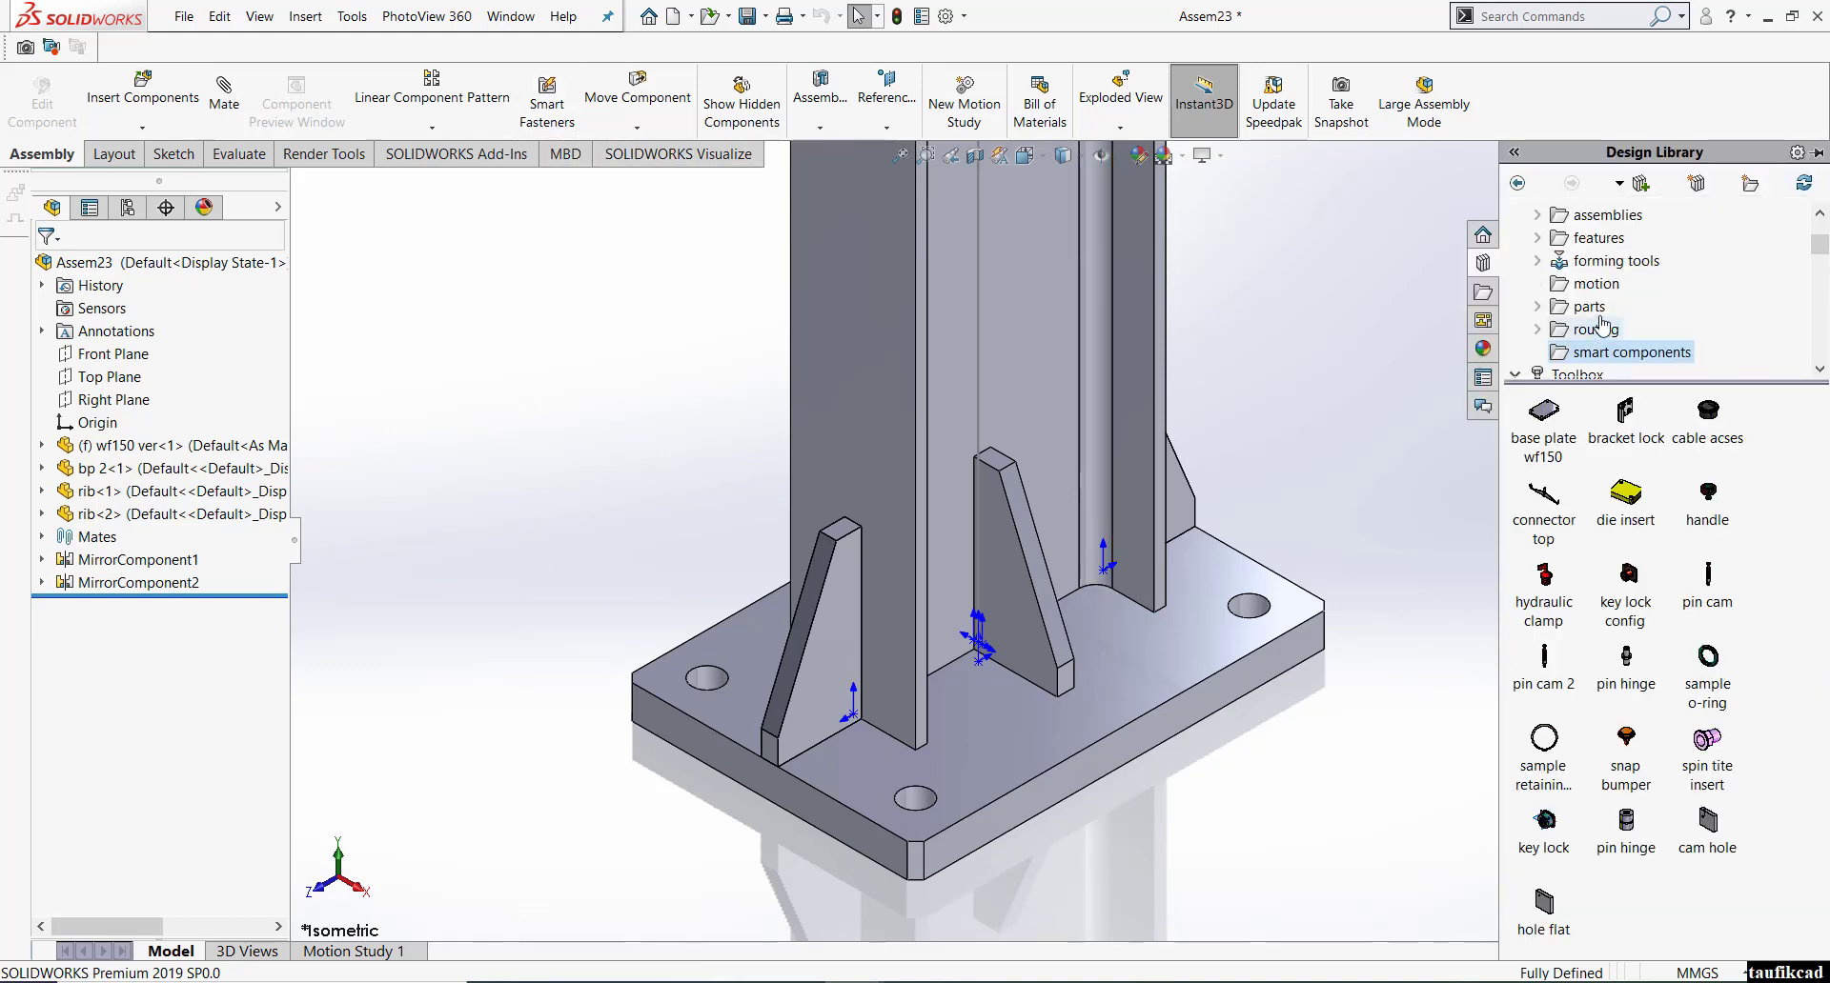
- Add Smart Fasteners to the holes in the base plate by selecting its underside
click(547, 103)
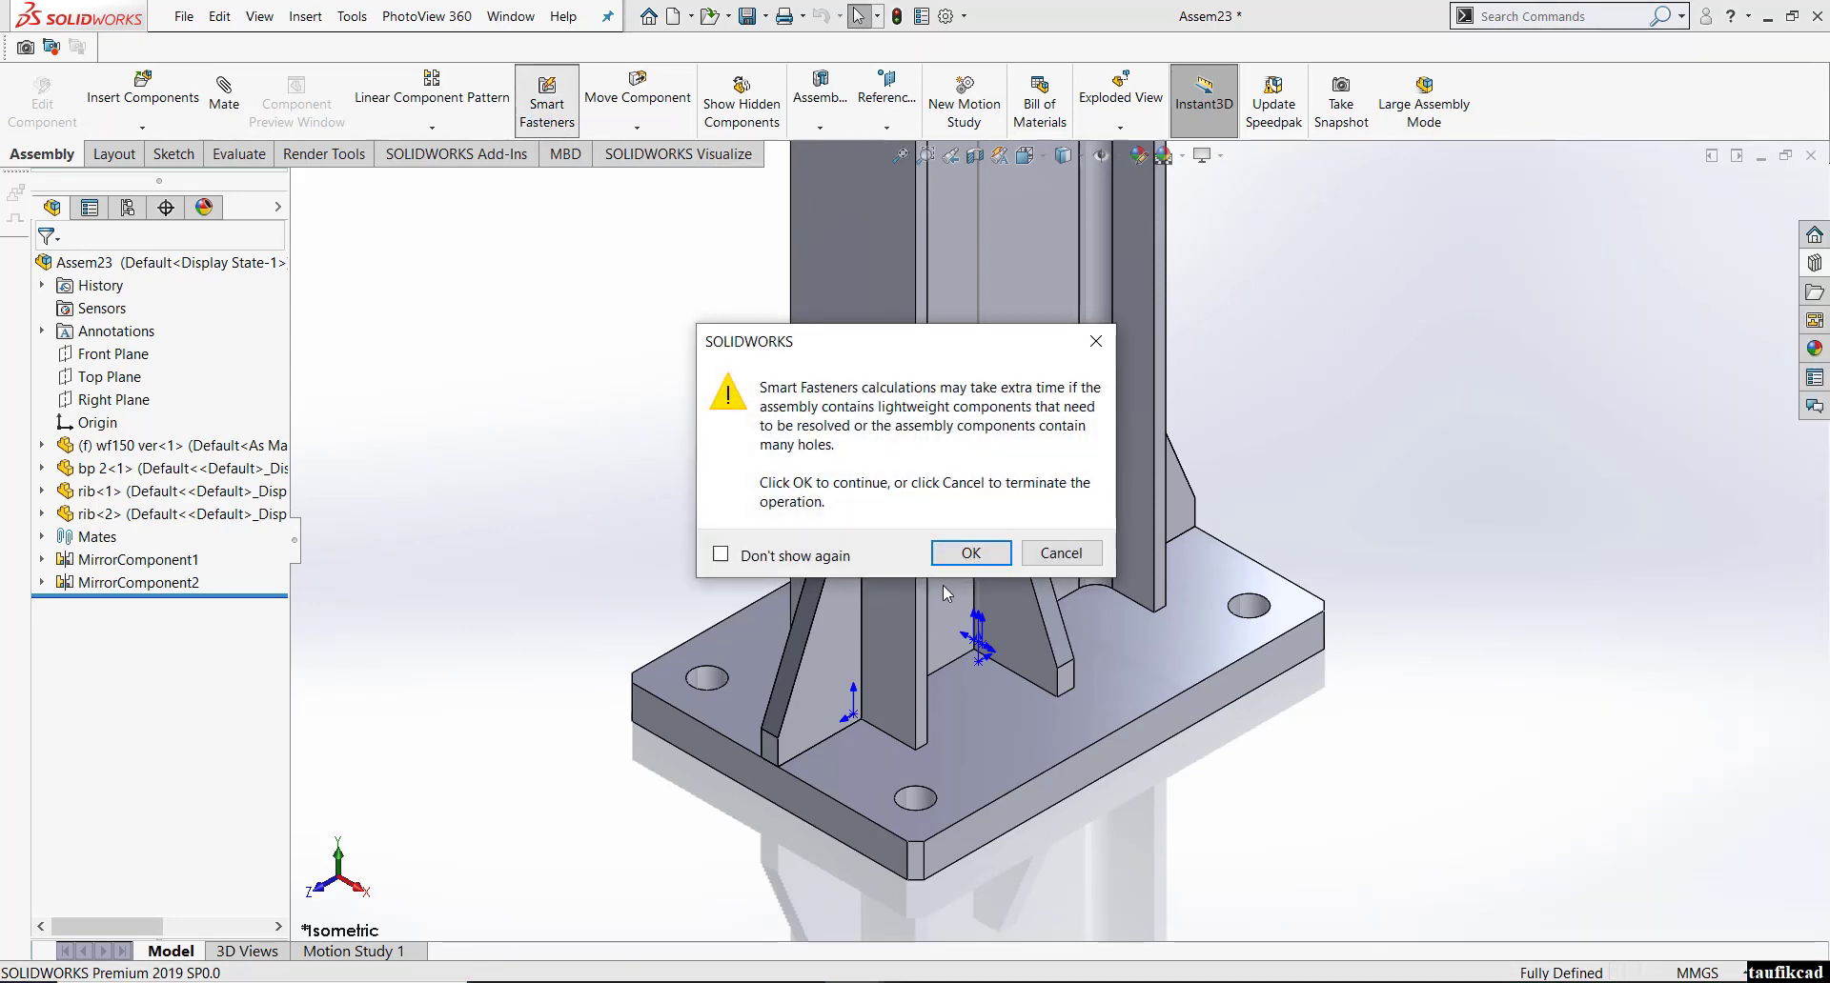
click(970, 553)
middle_drag(951, 718, 989, 393)
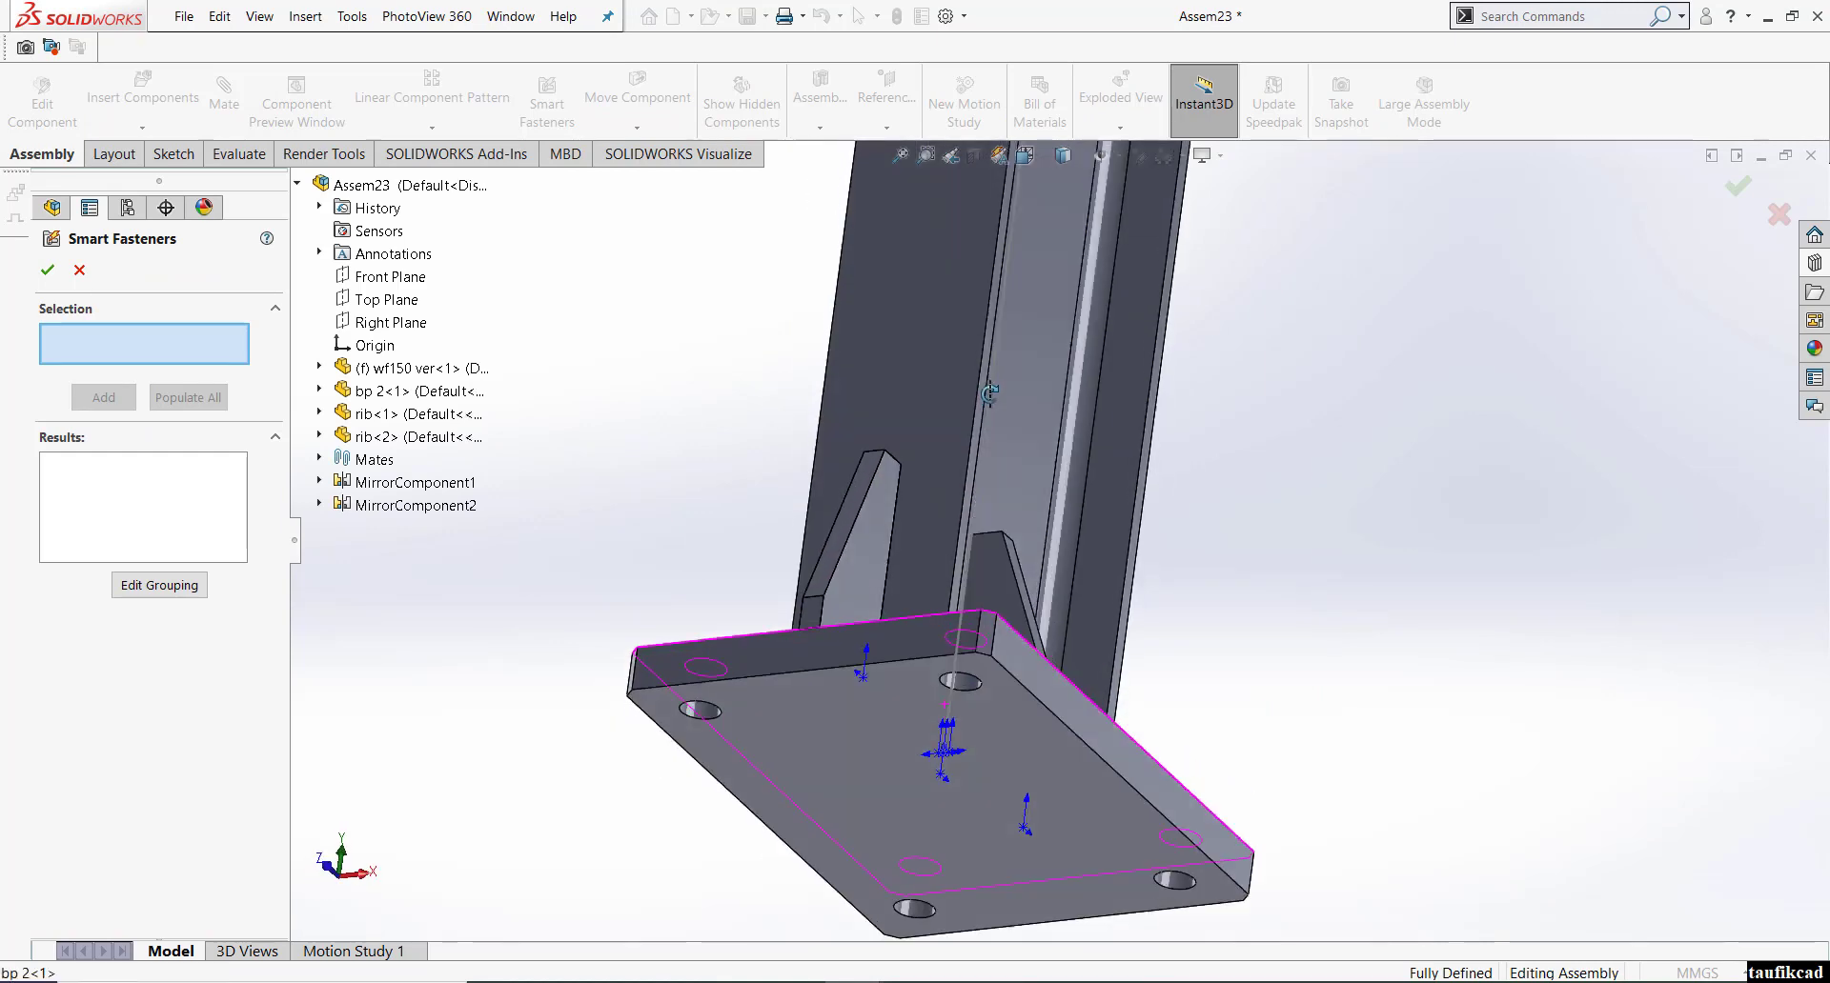
click(858, 725)
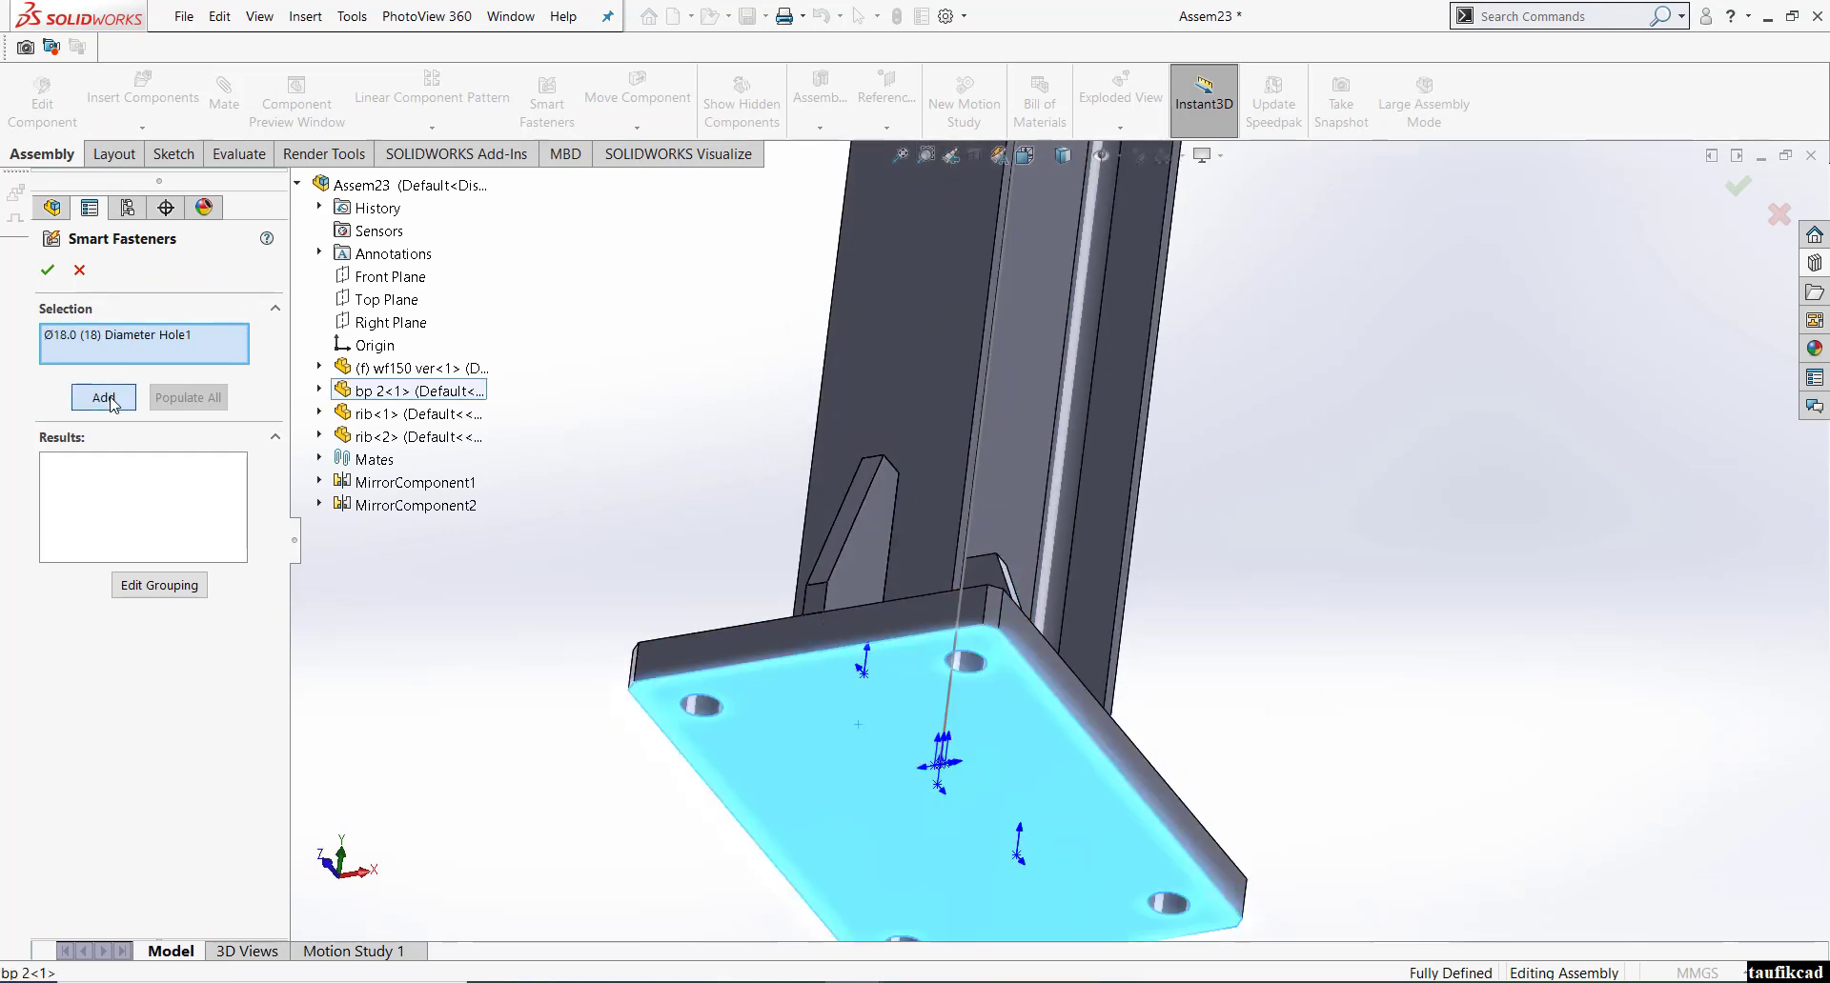
click(107, 399)
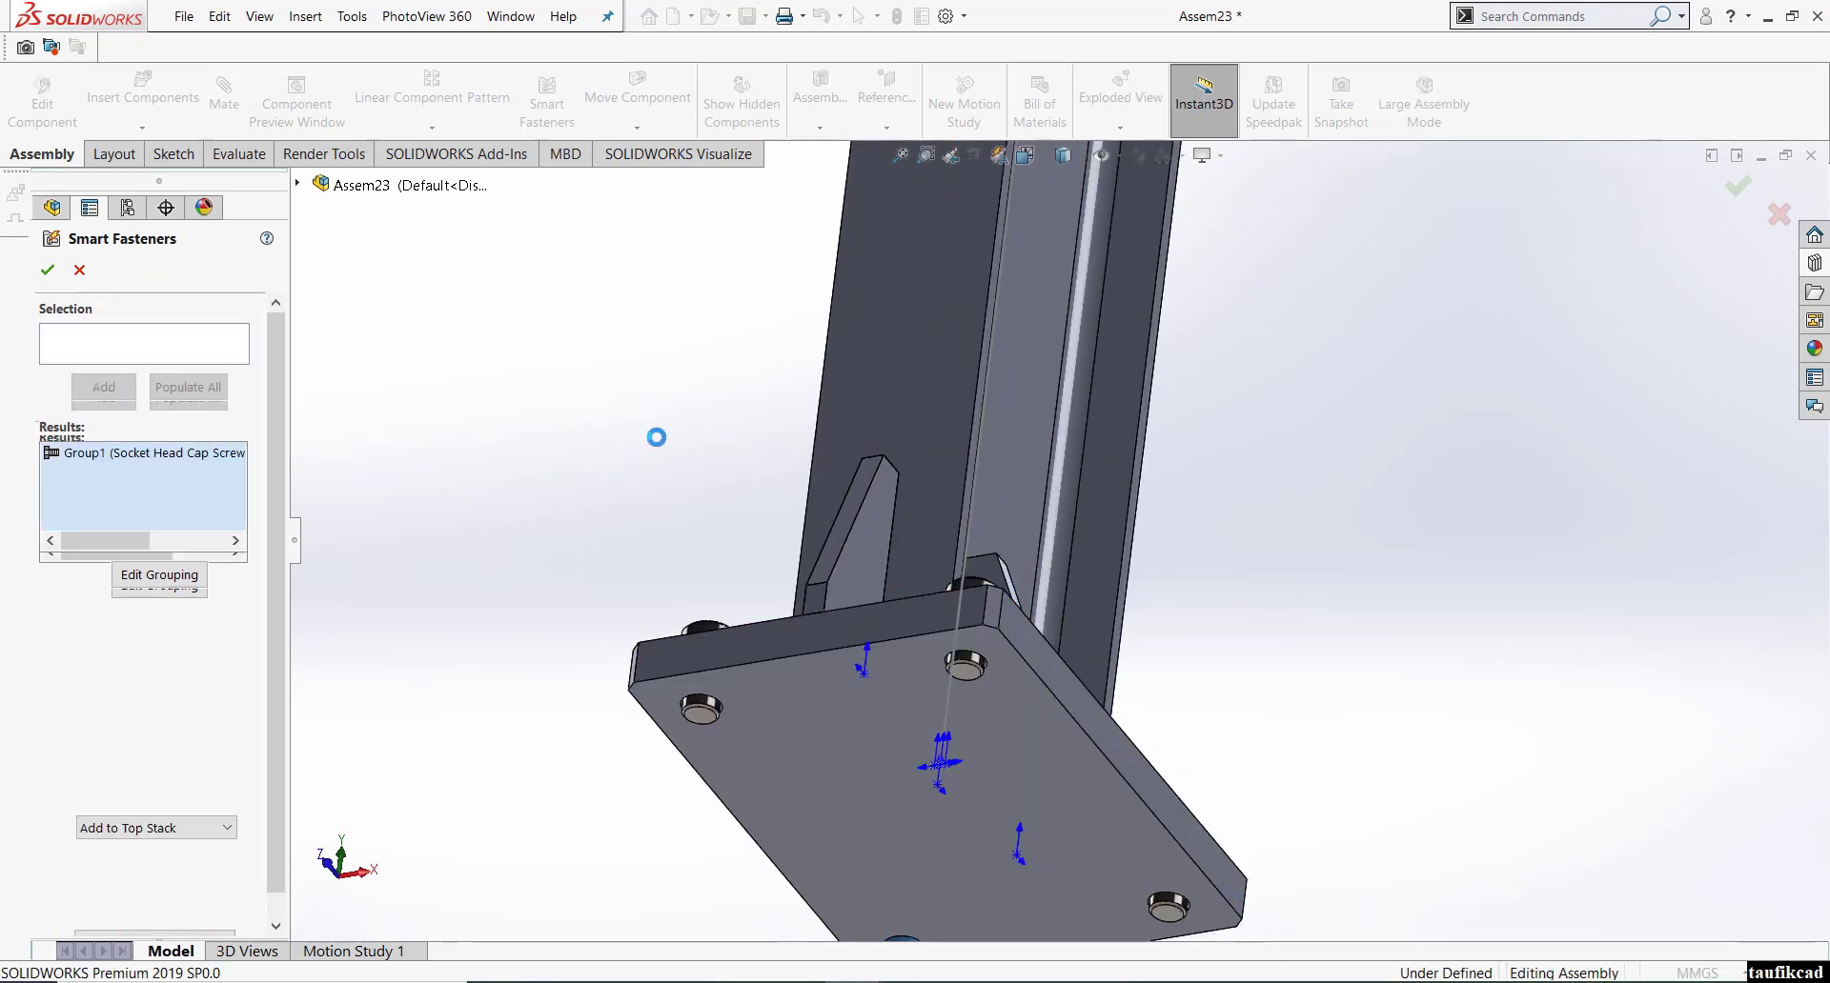
- Change the base plate fastener type to the Hex Head bolt Heavy Hex Screw - ANSI B18.2.3.3M
middle_drag(775, 655, 727, 754)
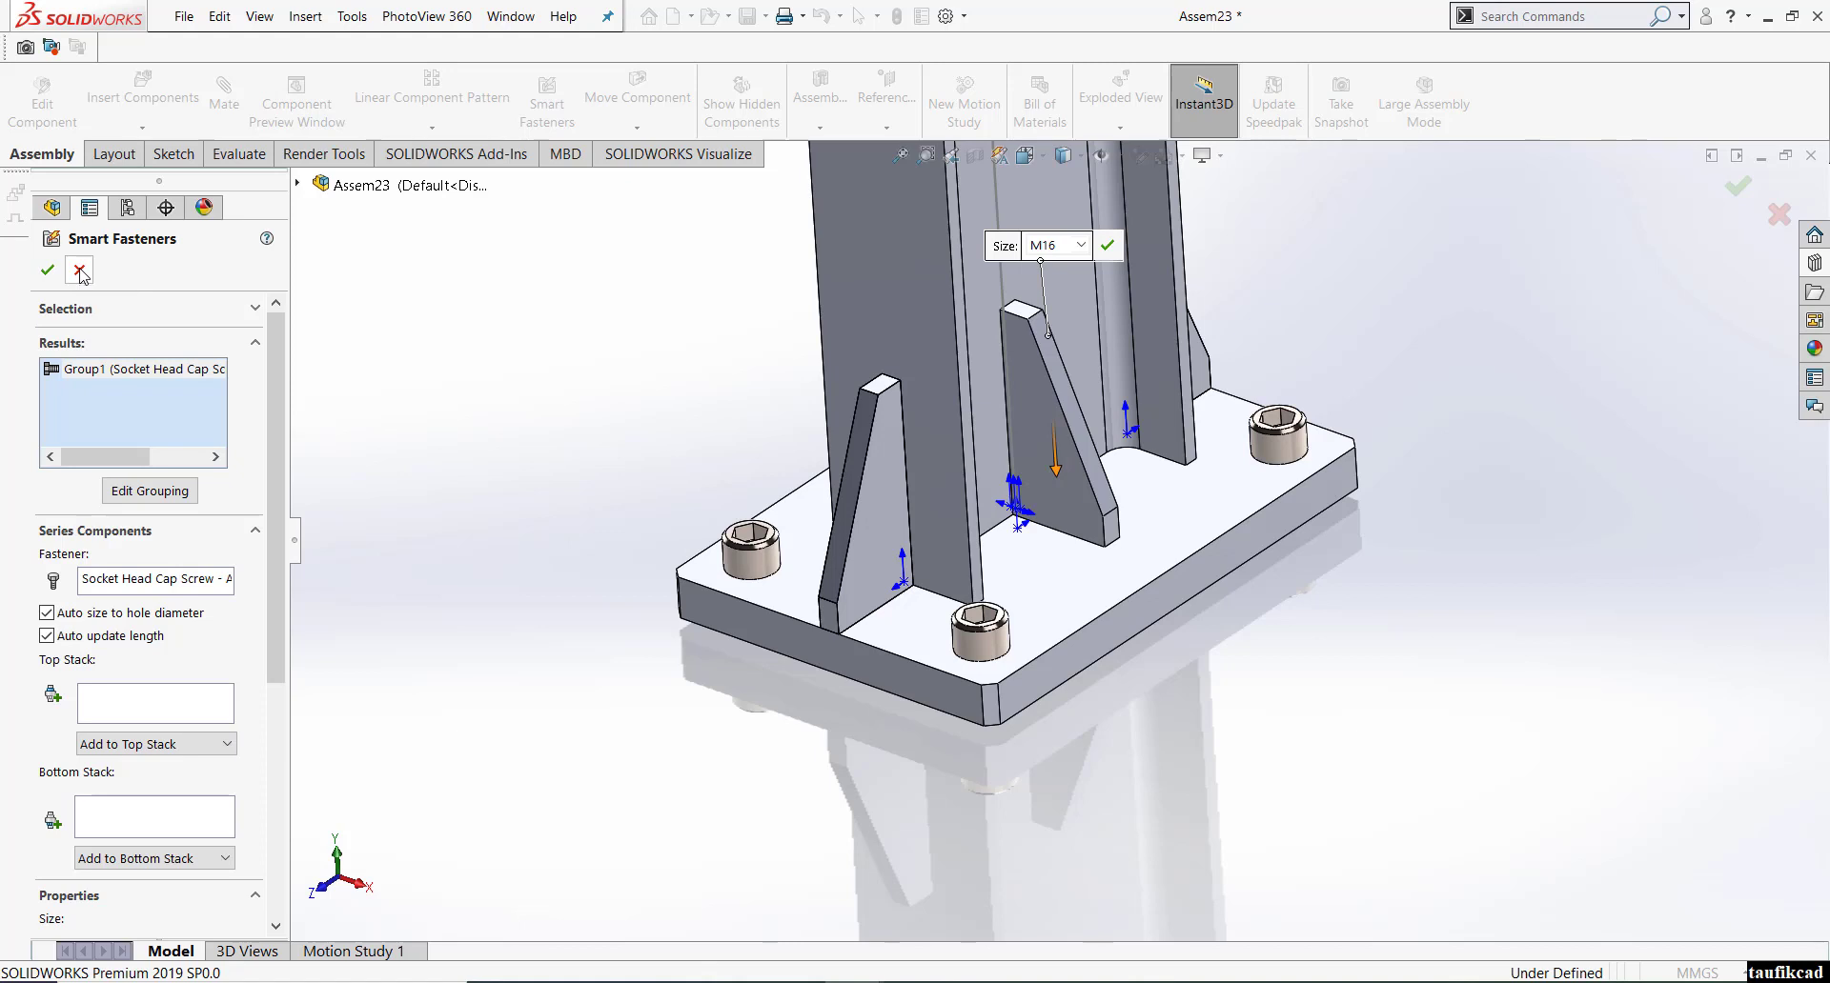
click(203, 581)
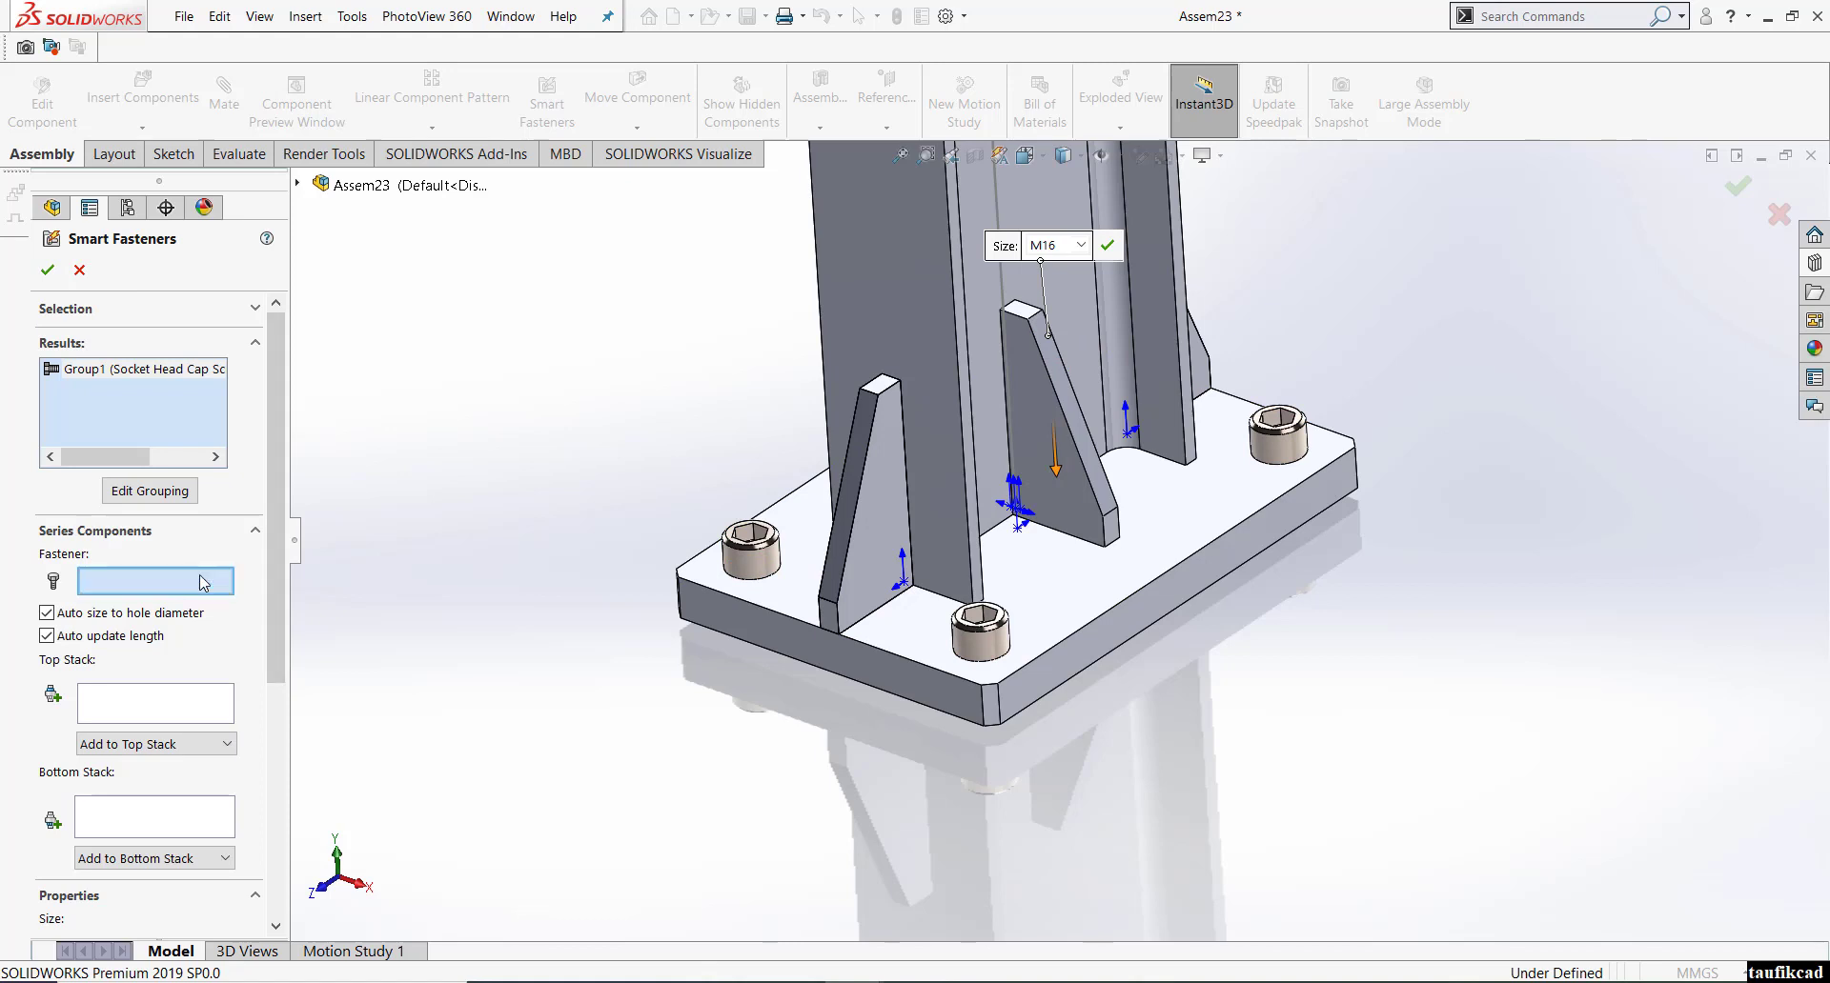
right_click(199, 586)
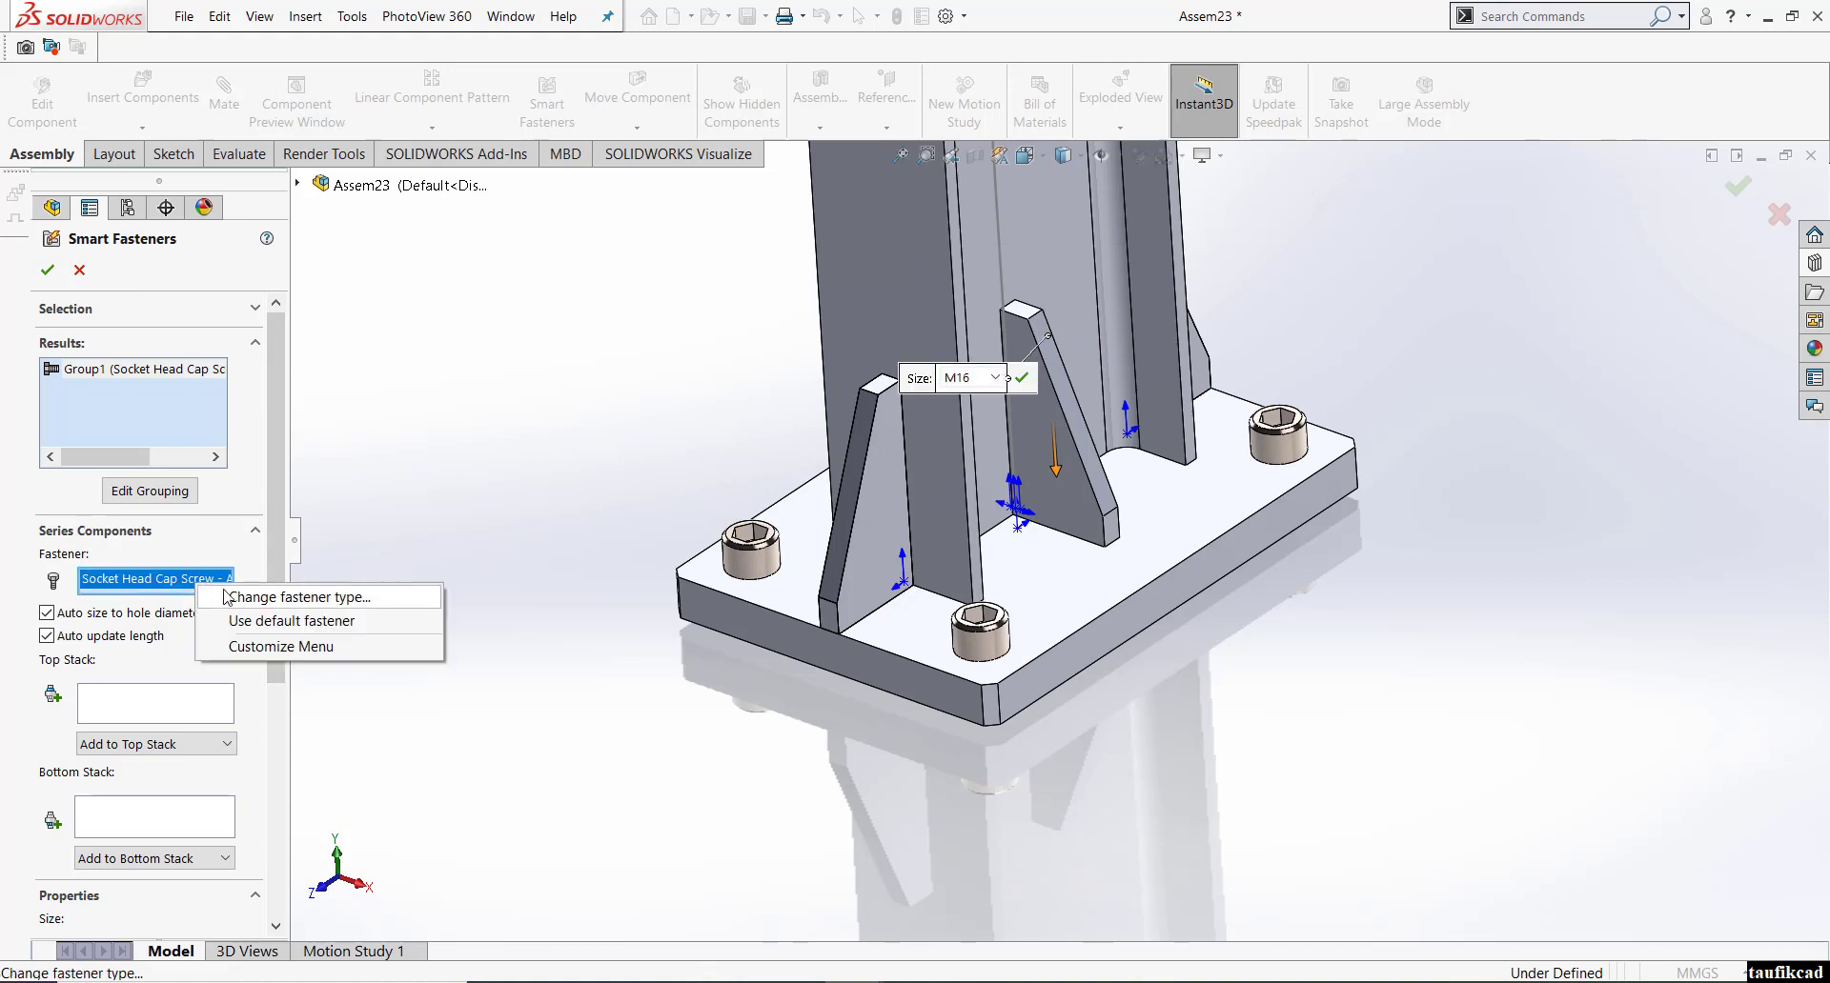
click(234, 596)
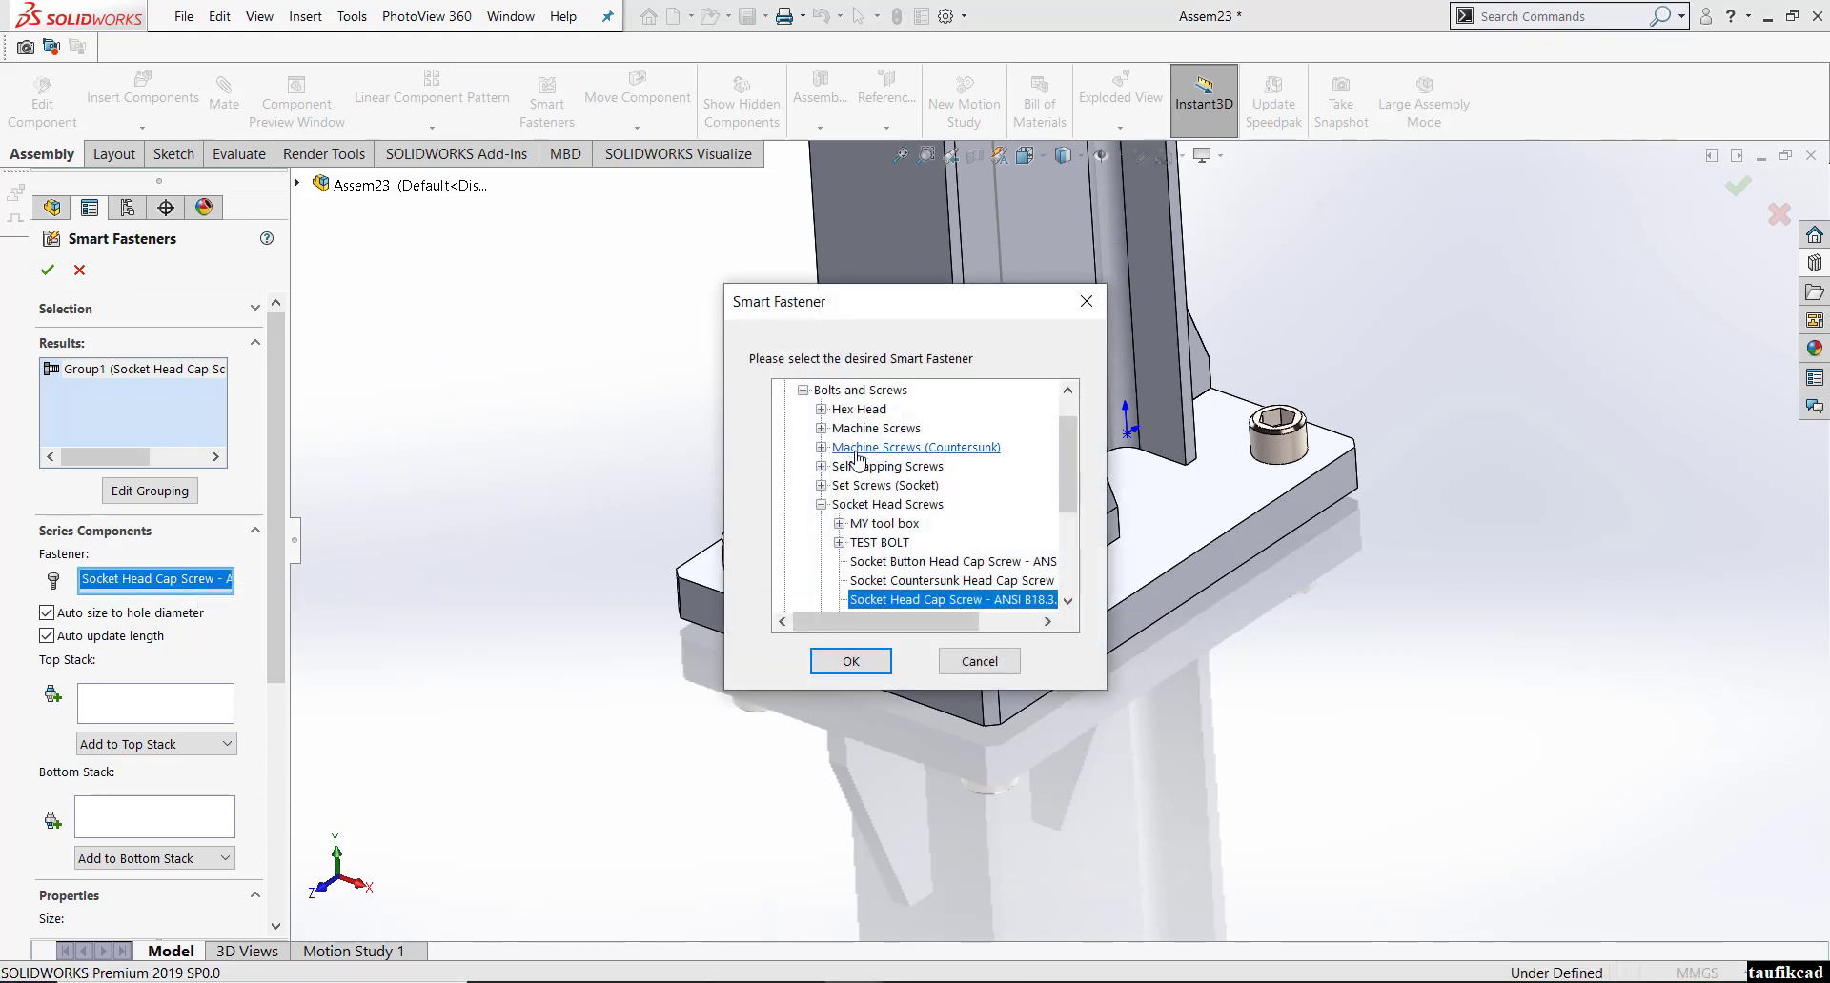
double_click(859, 408)
click(902, 488)
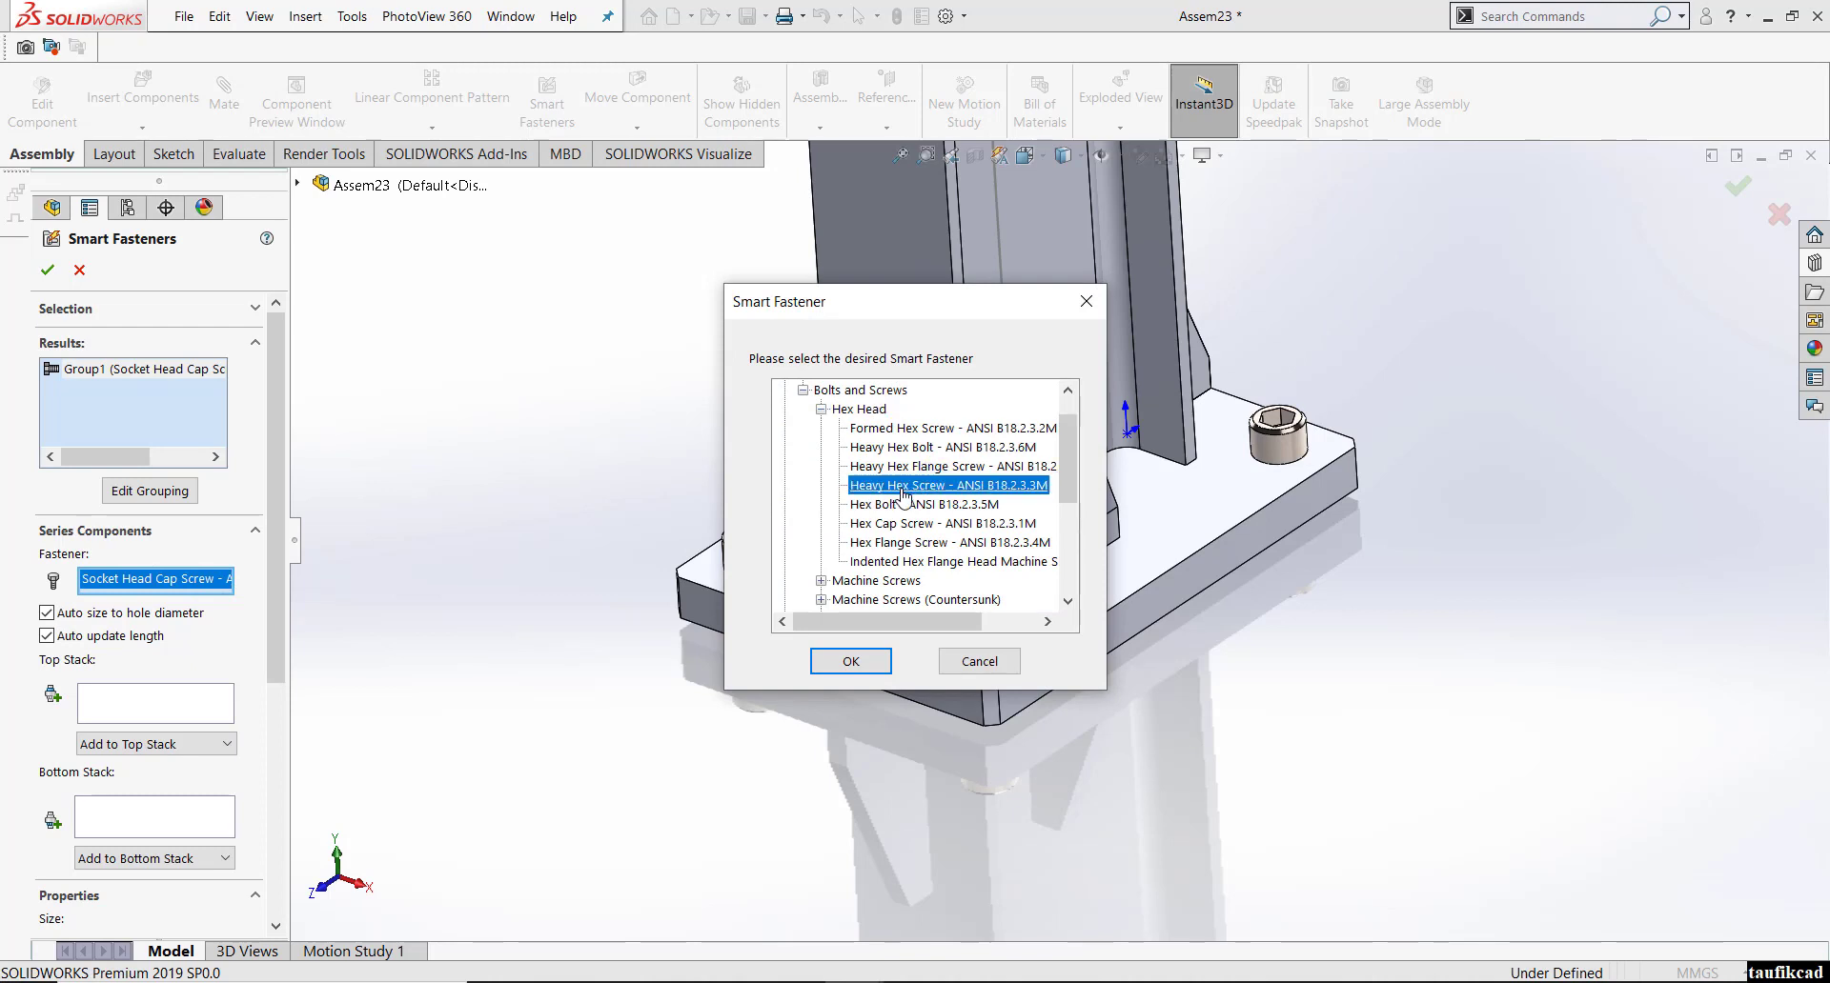
click(850, 661)
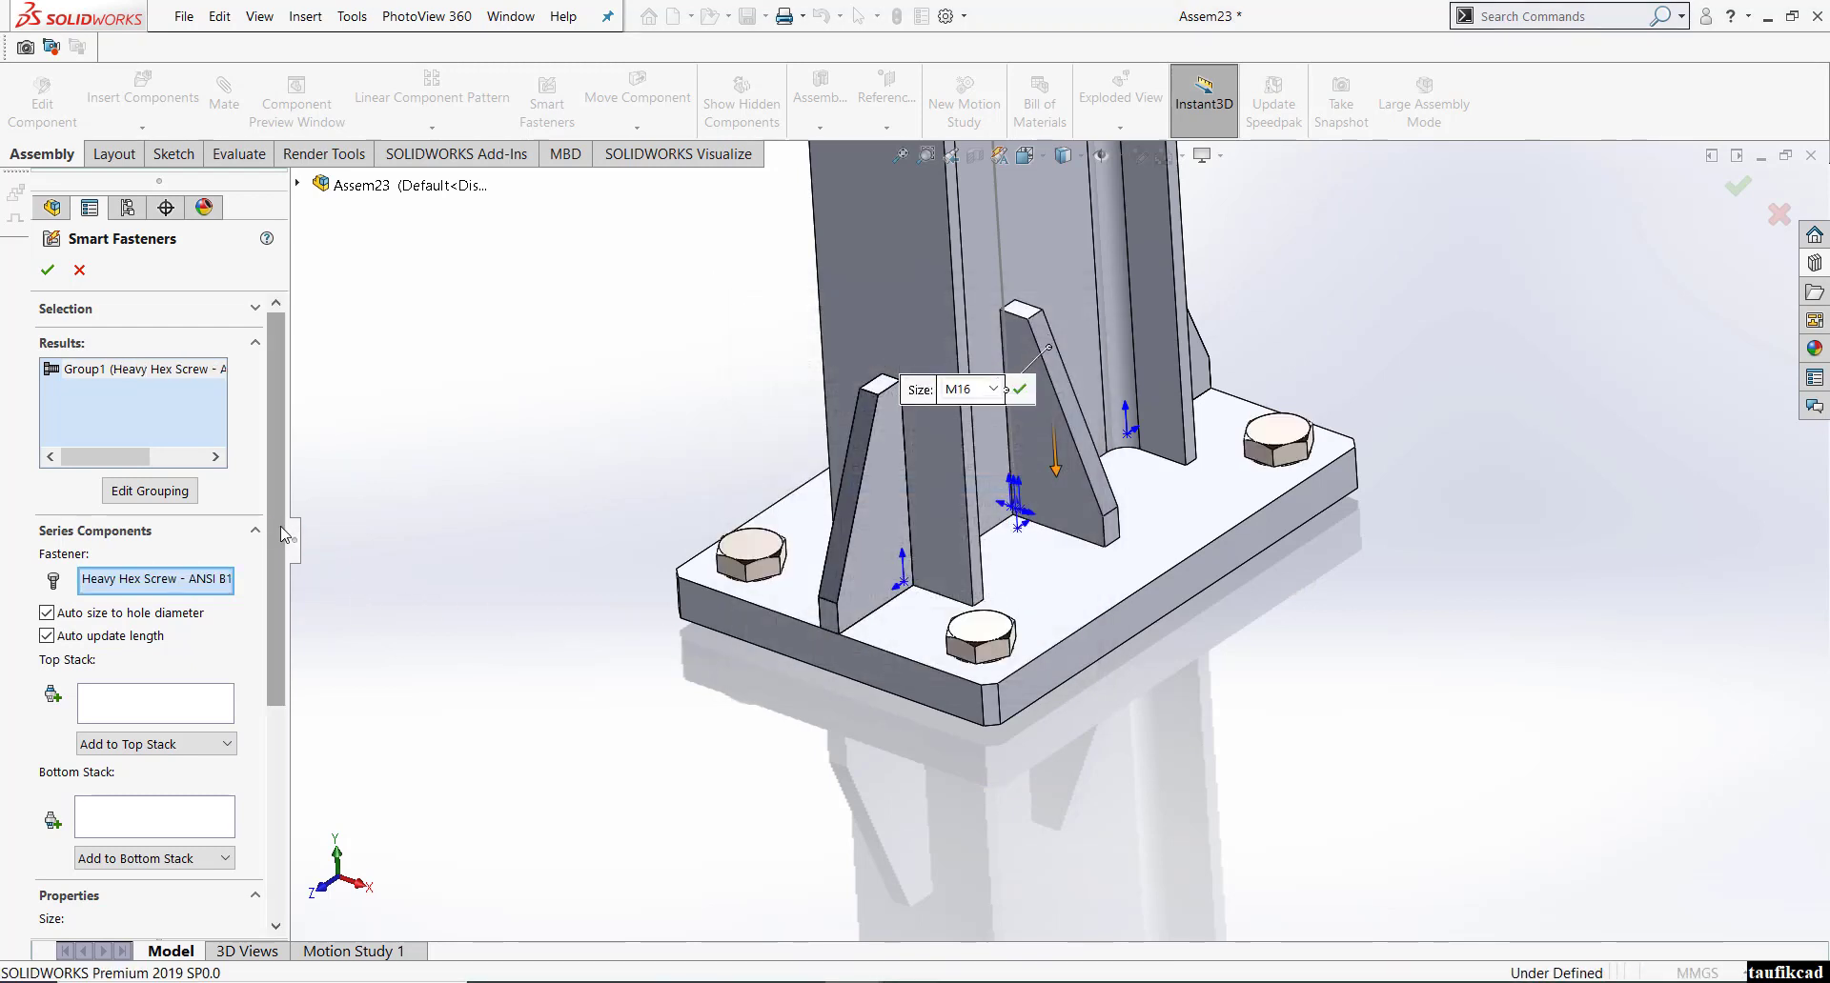
- Set the length of the hex screws to 150
drag(279, 530, 287, 714)
click(143, 694)
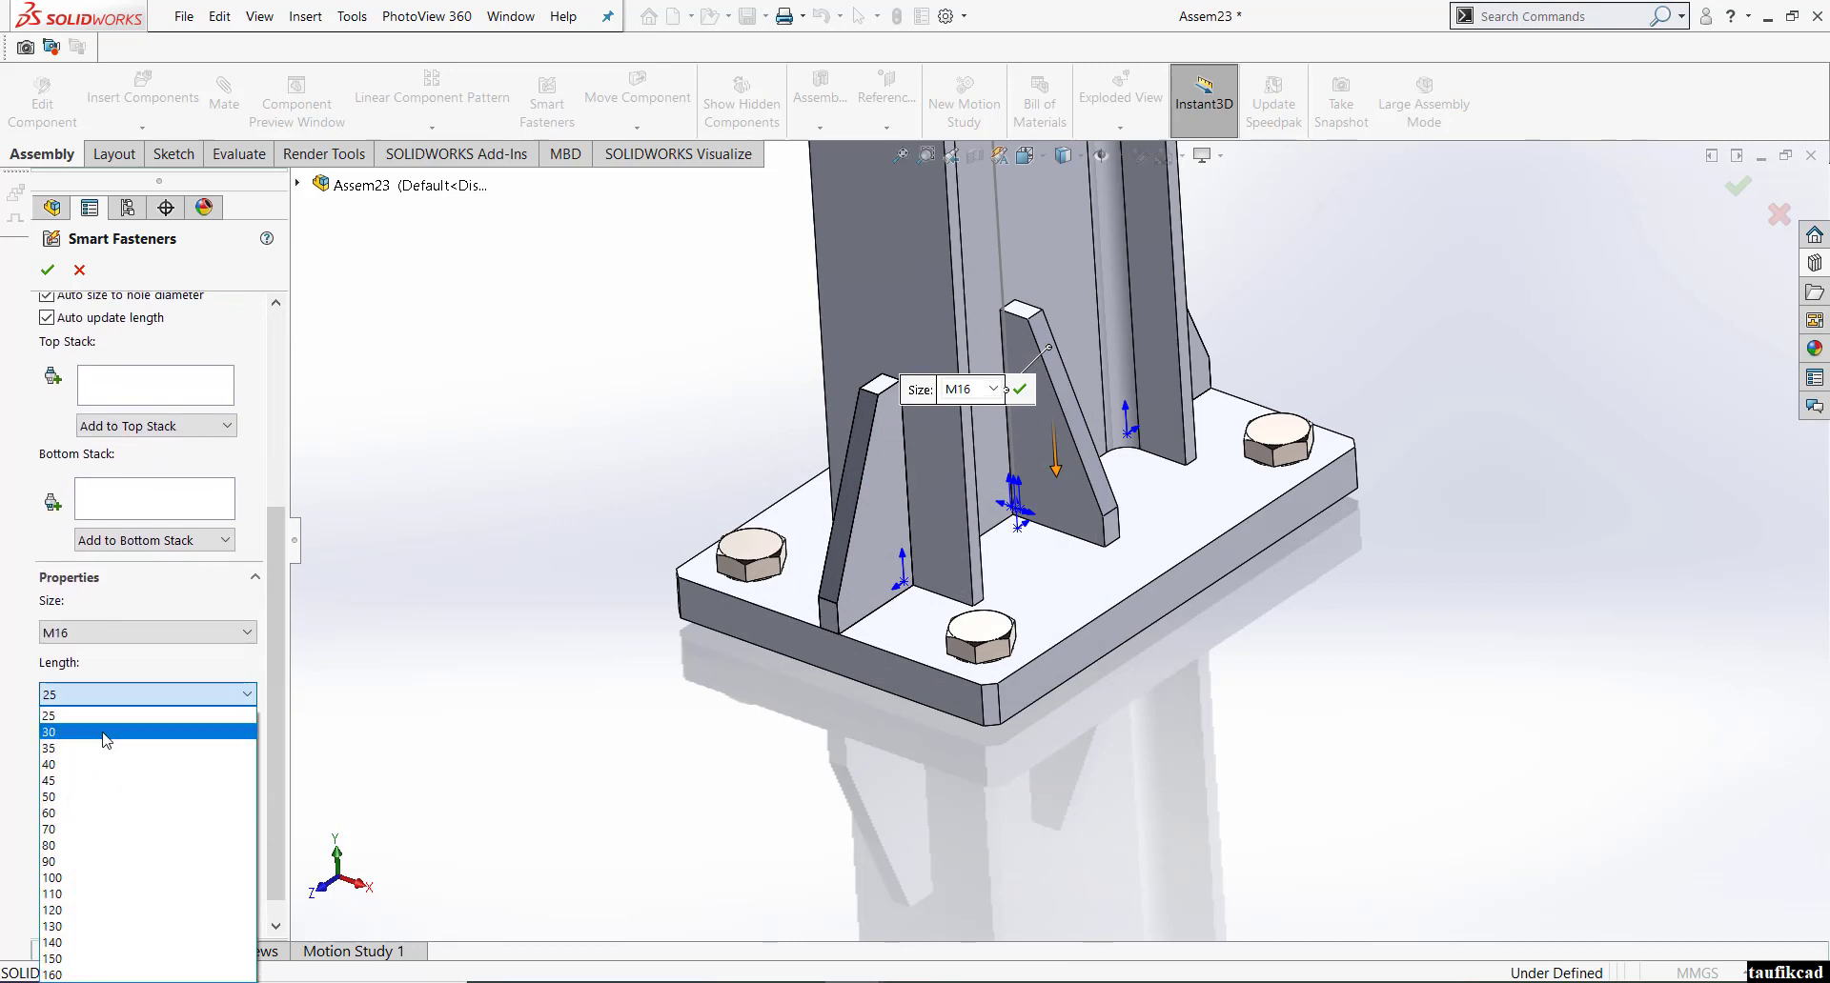
click(88, 959)
key(Return)
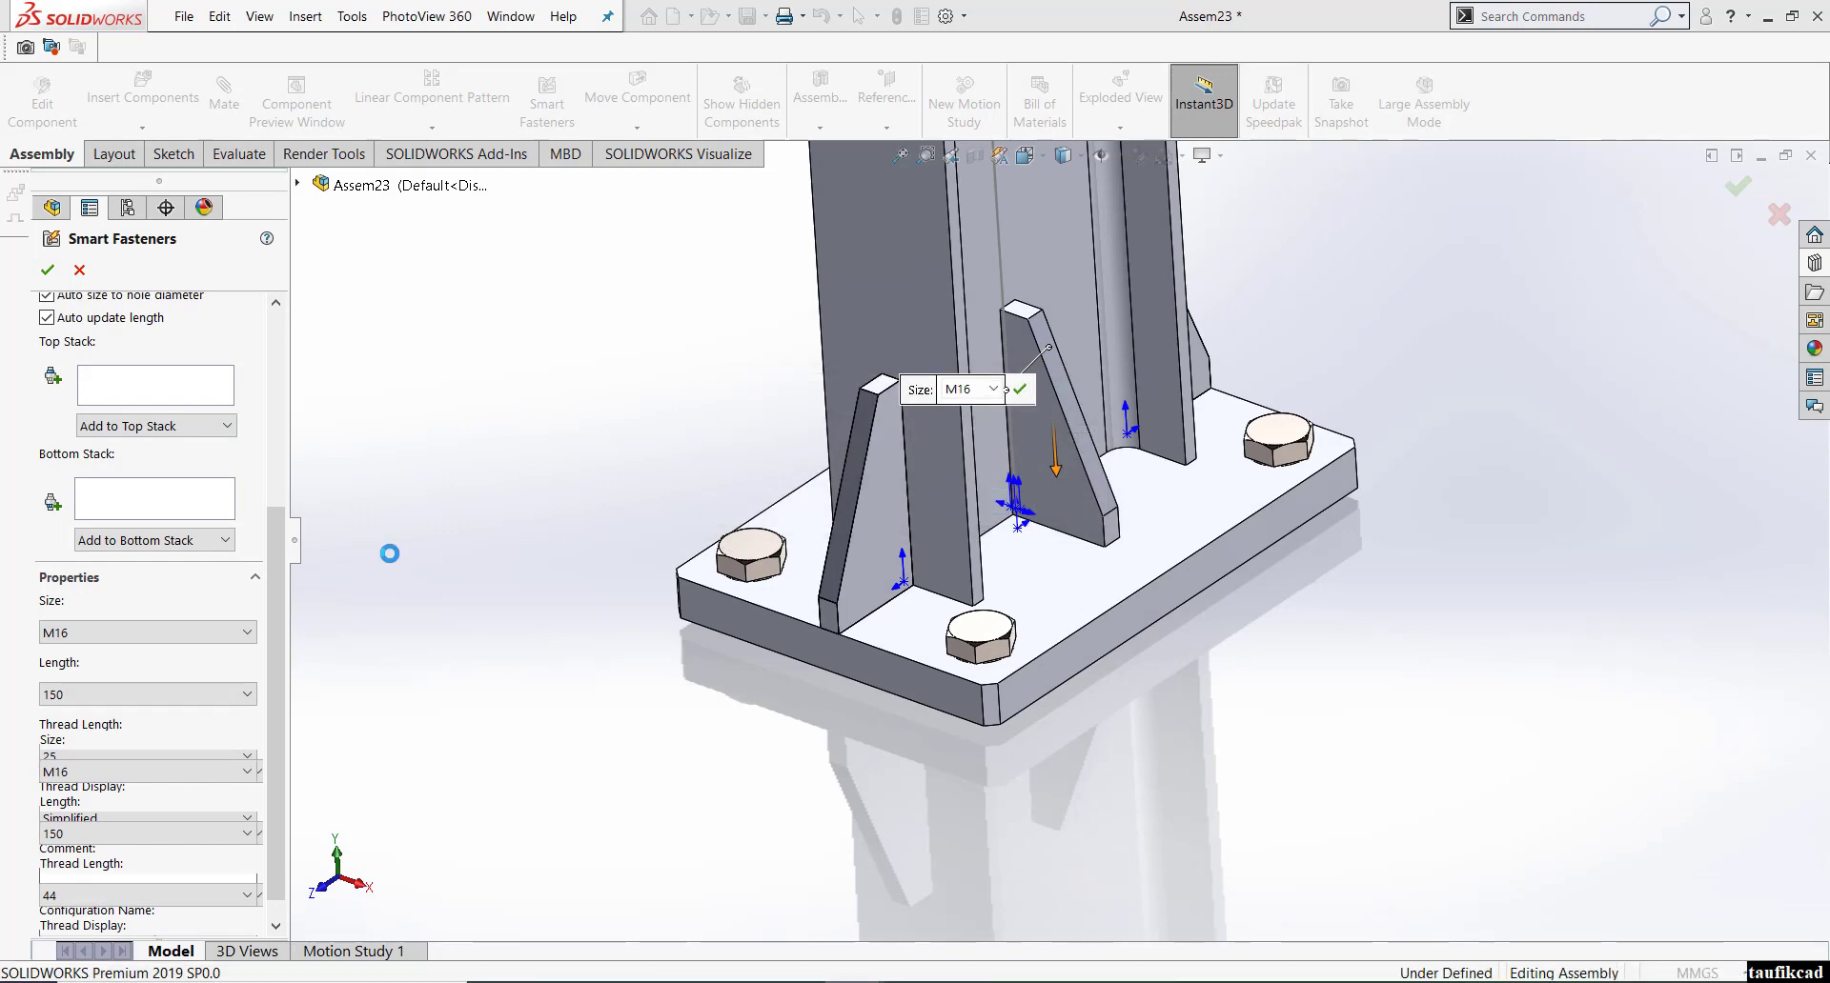
middle_drag(625, 396, 566, 436)
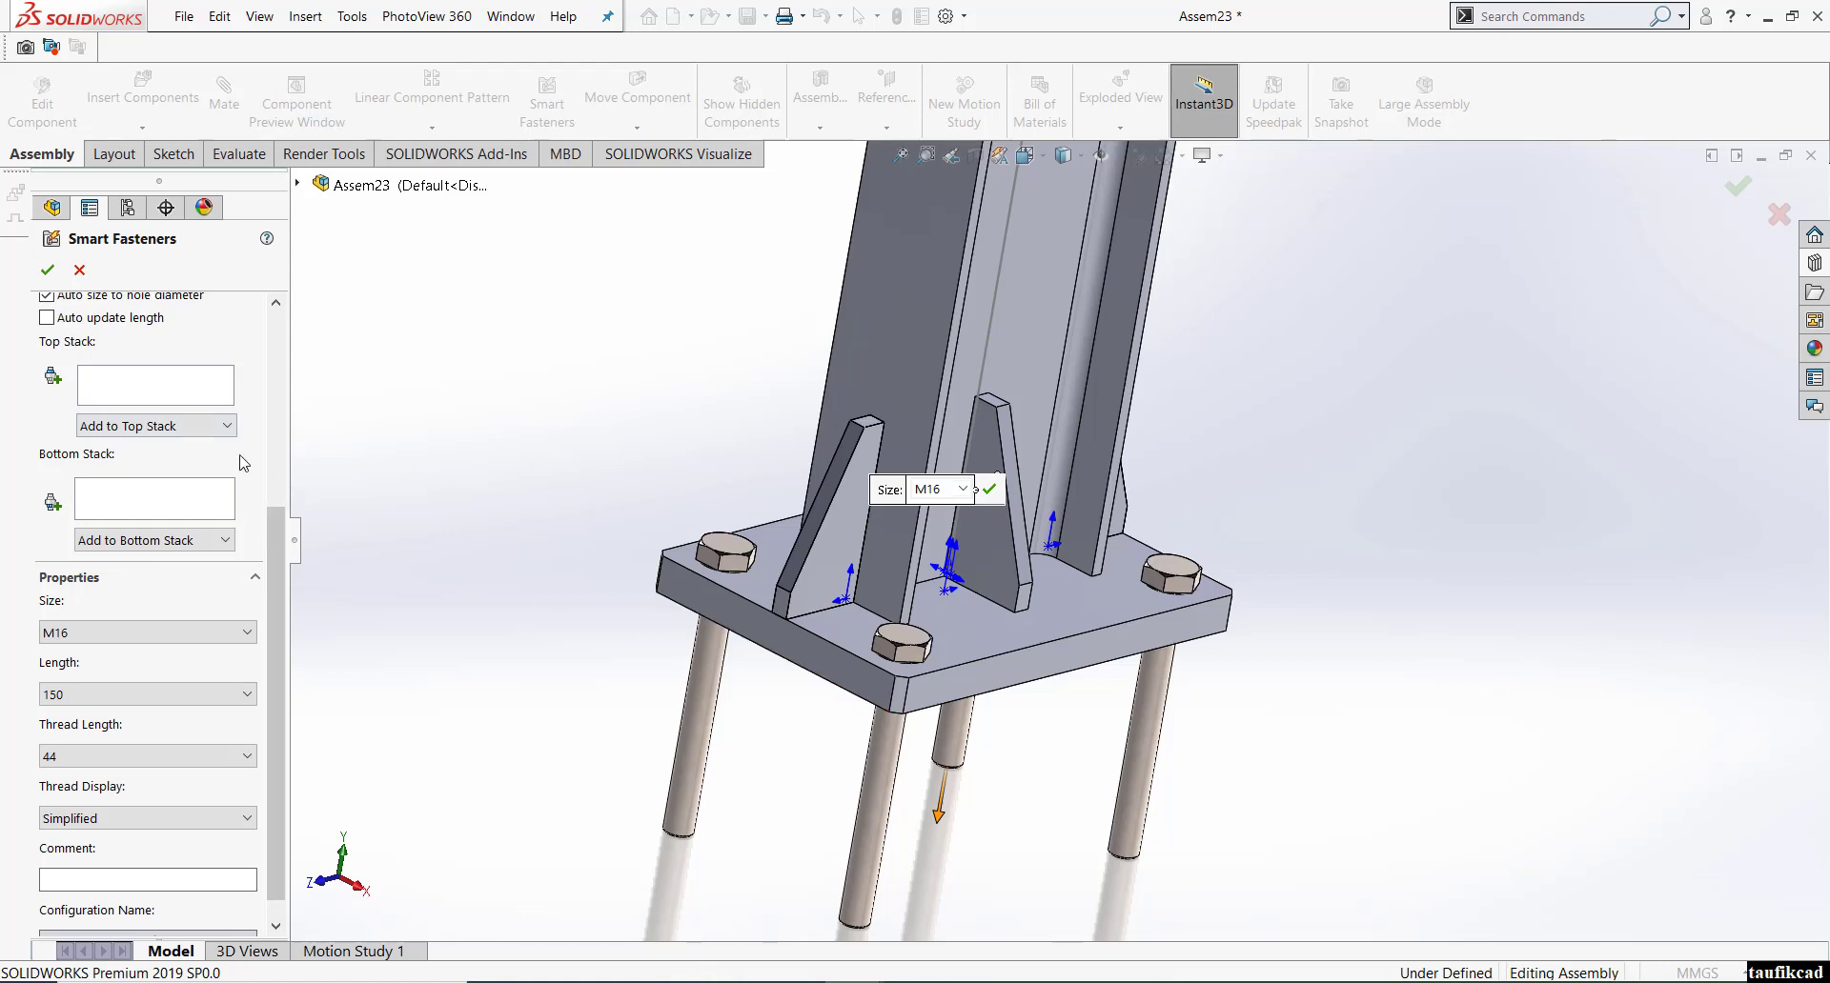
- Add a Narrow Flat Washer - ANSI B18.22M to the fasteners' top stack, finish Smart Fasteners and show the whole assembly in isometric view
click(176, 427)
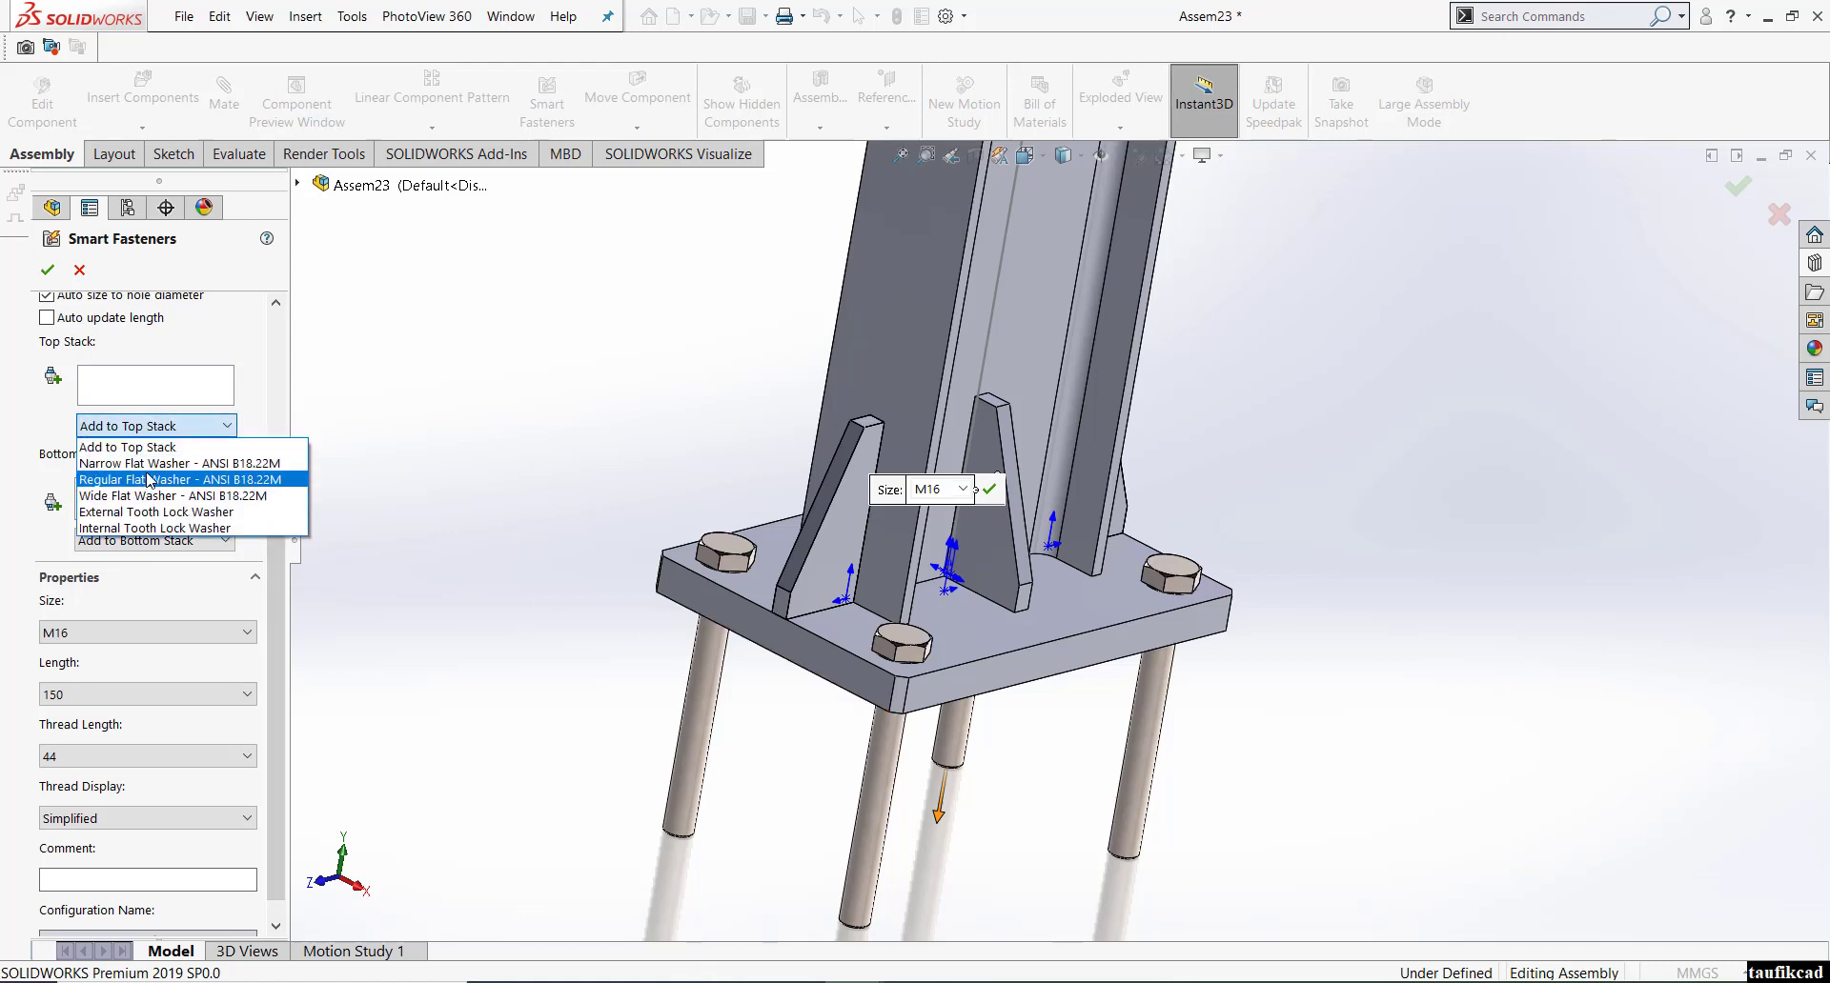
click(171, 463)
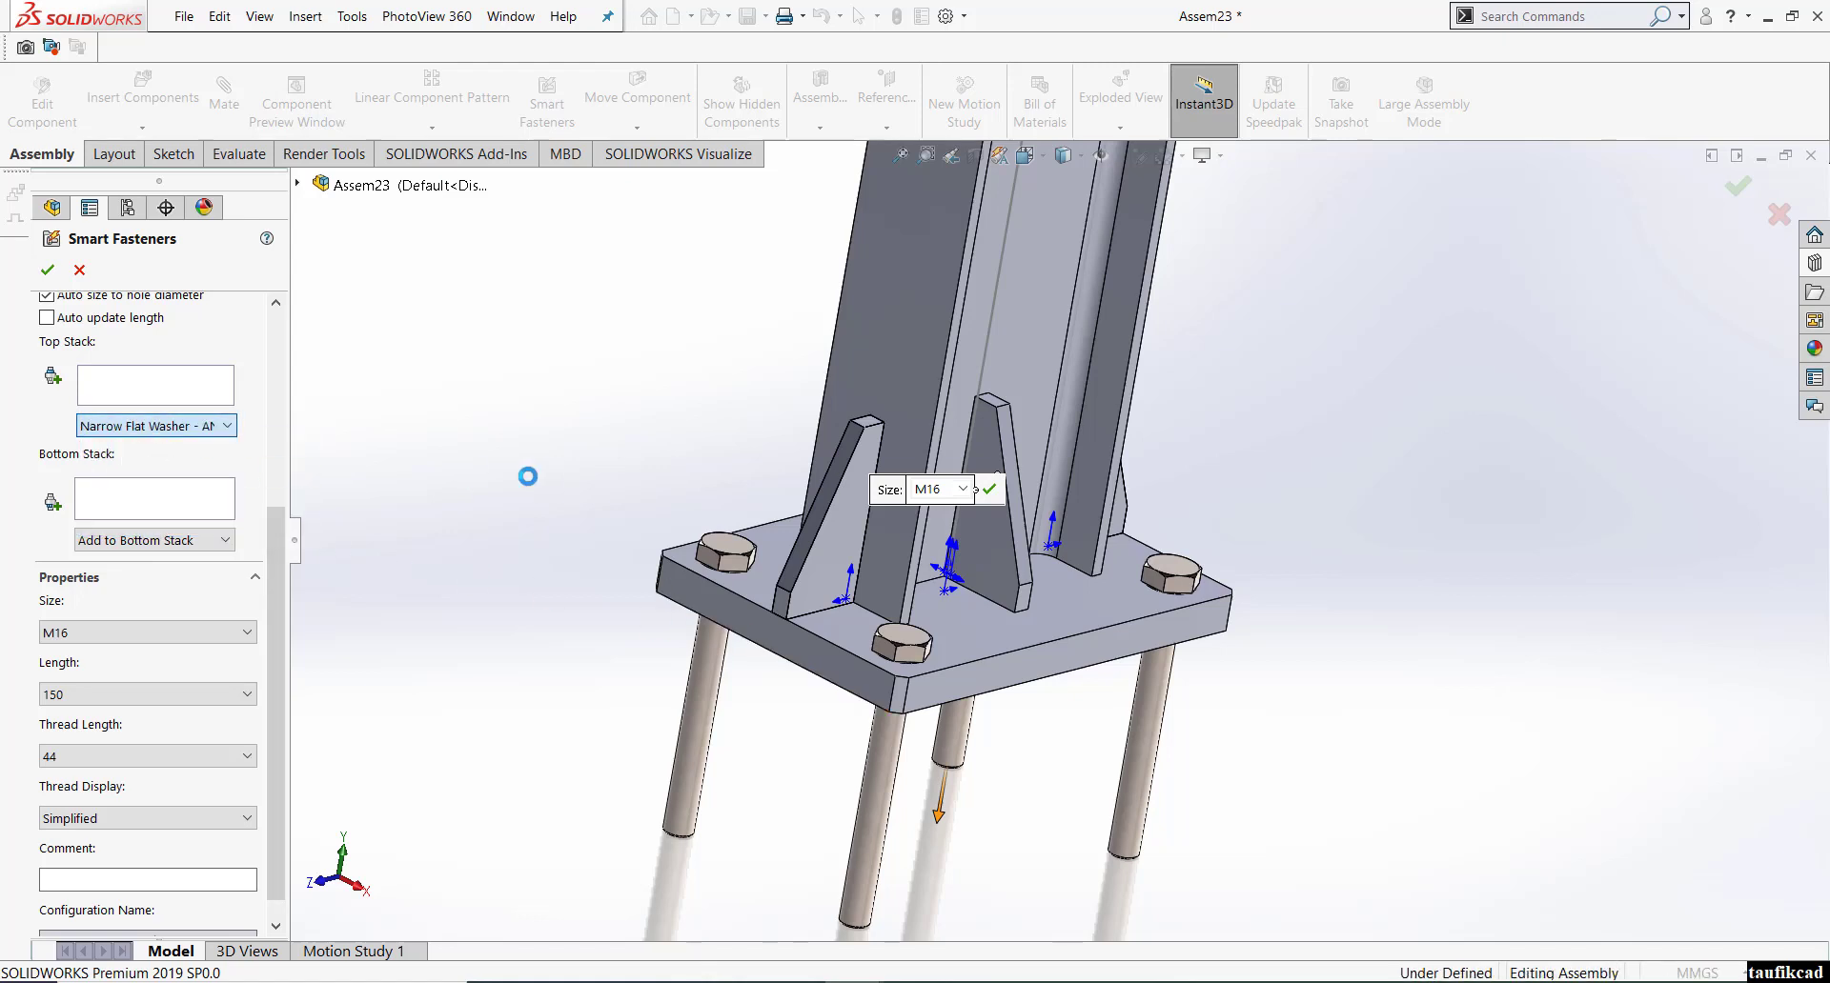
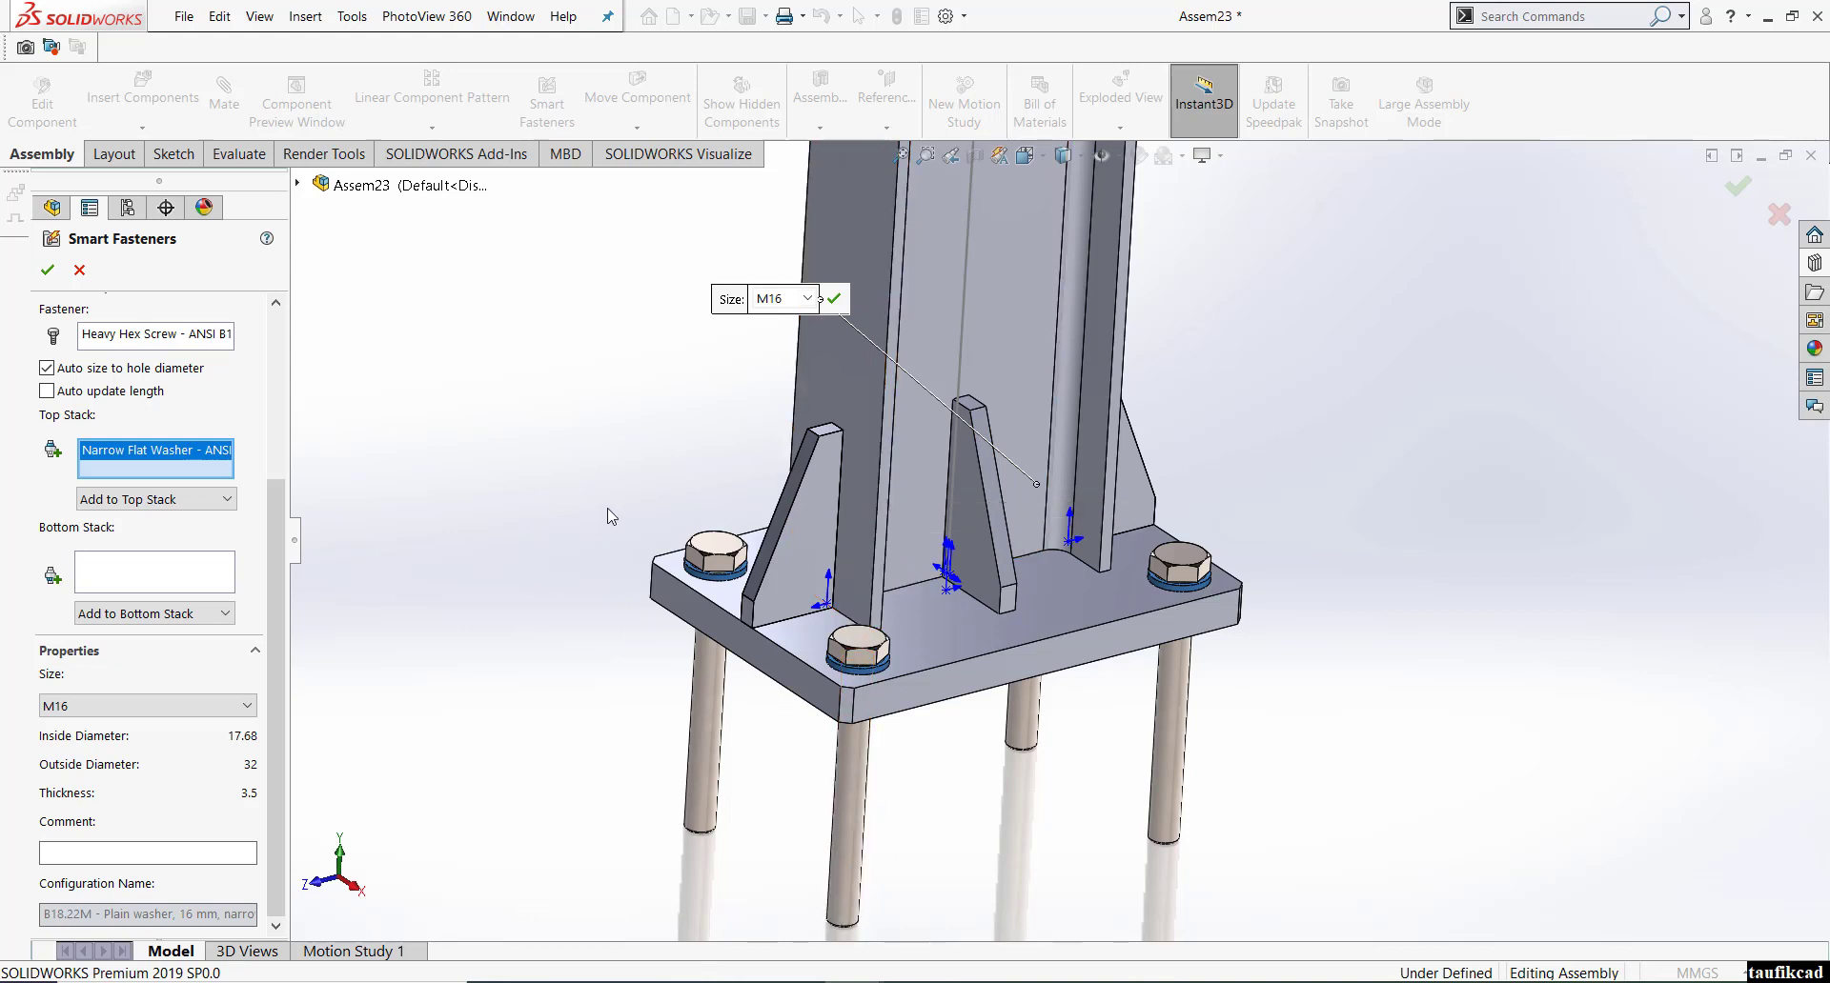
click(47, 271)
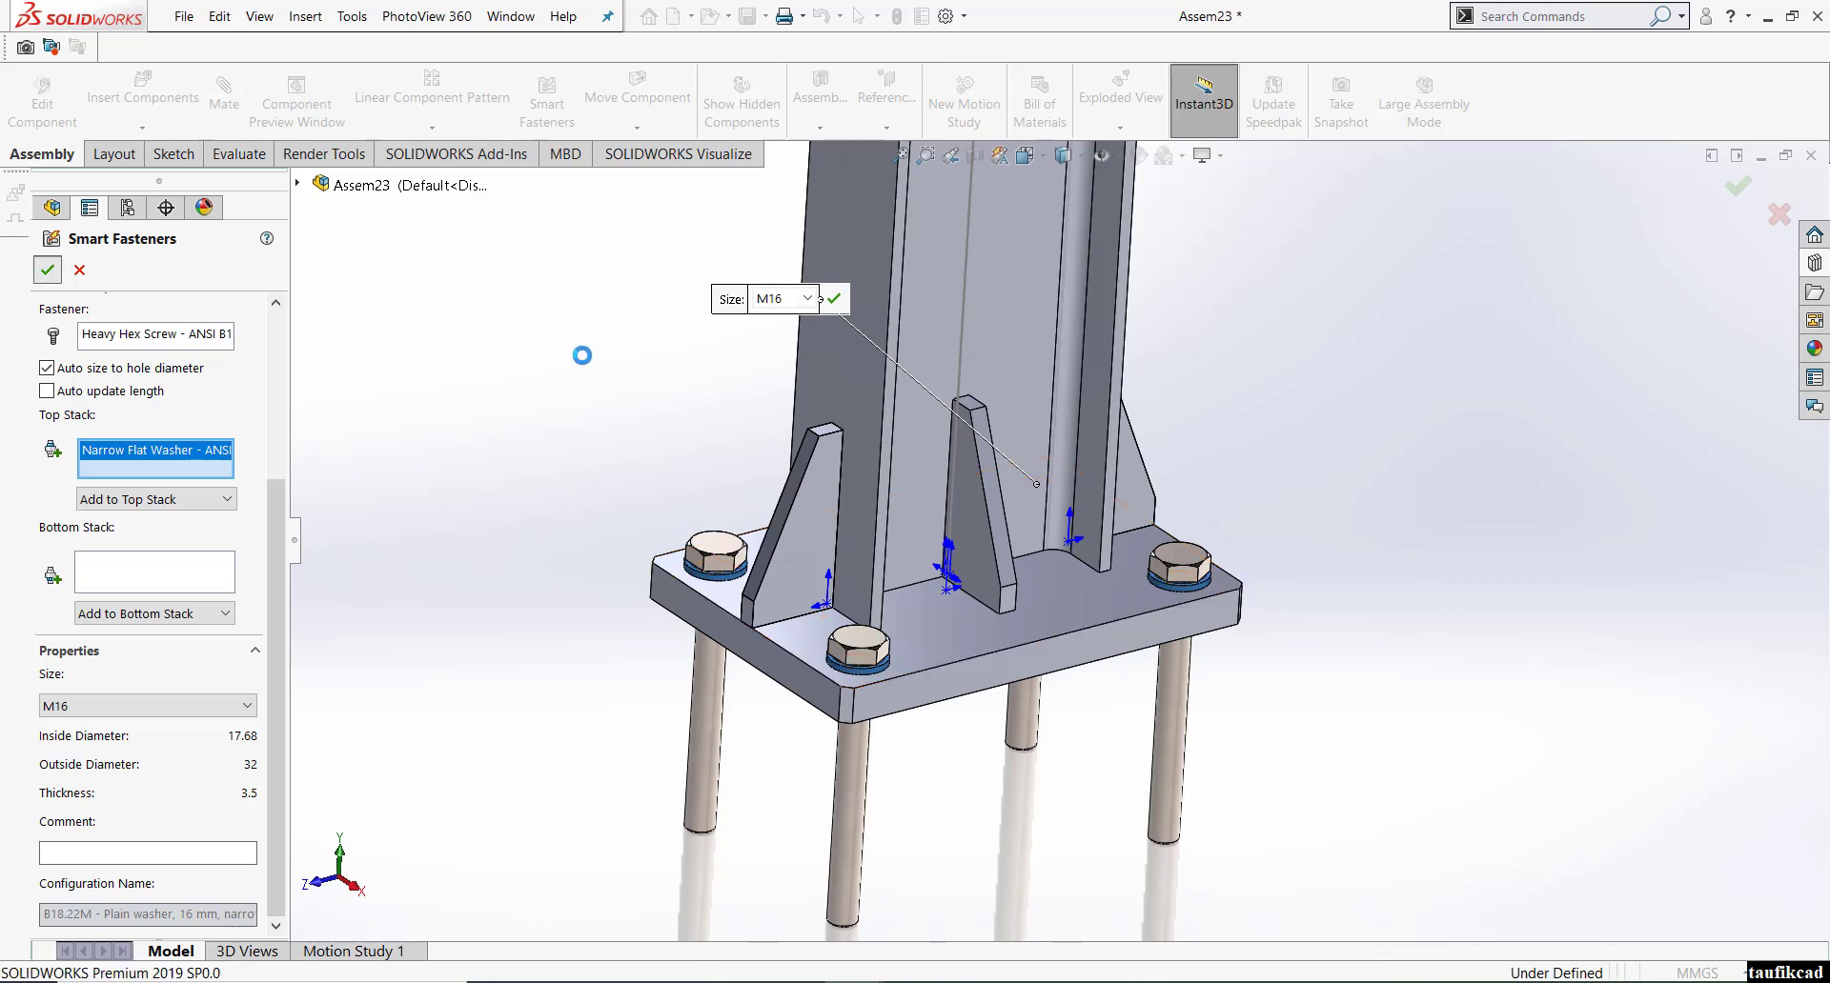
key(f)
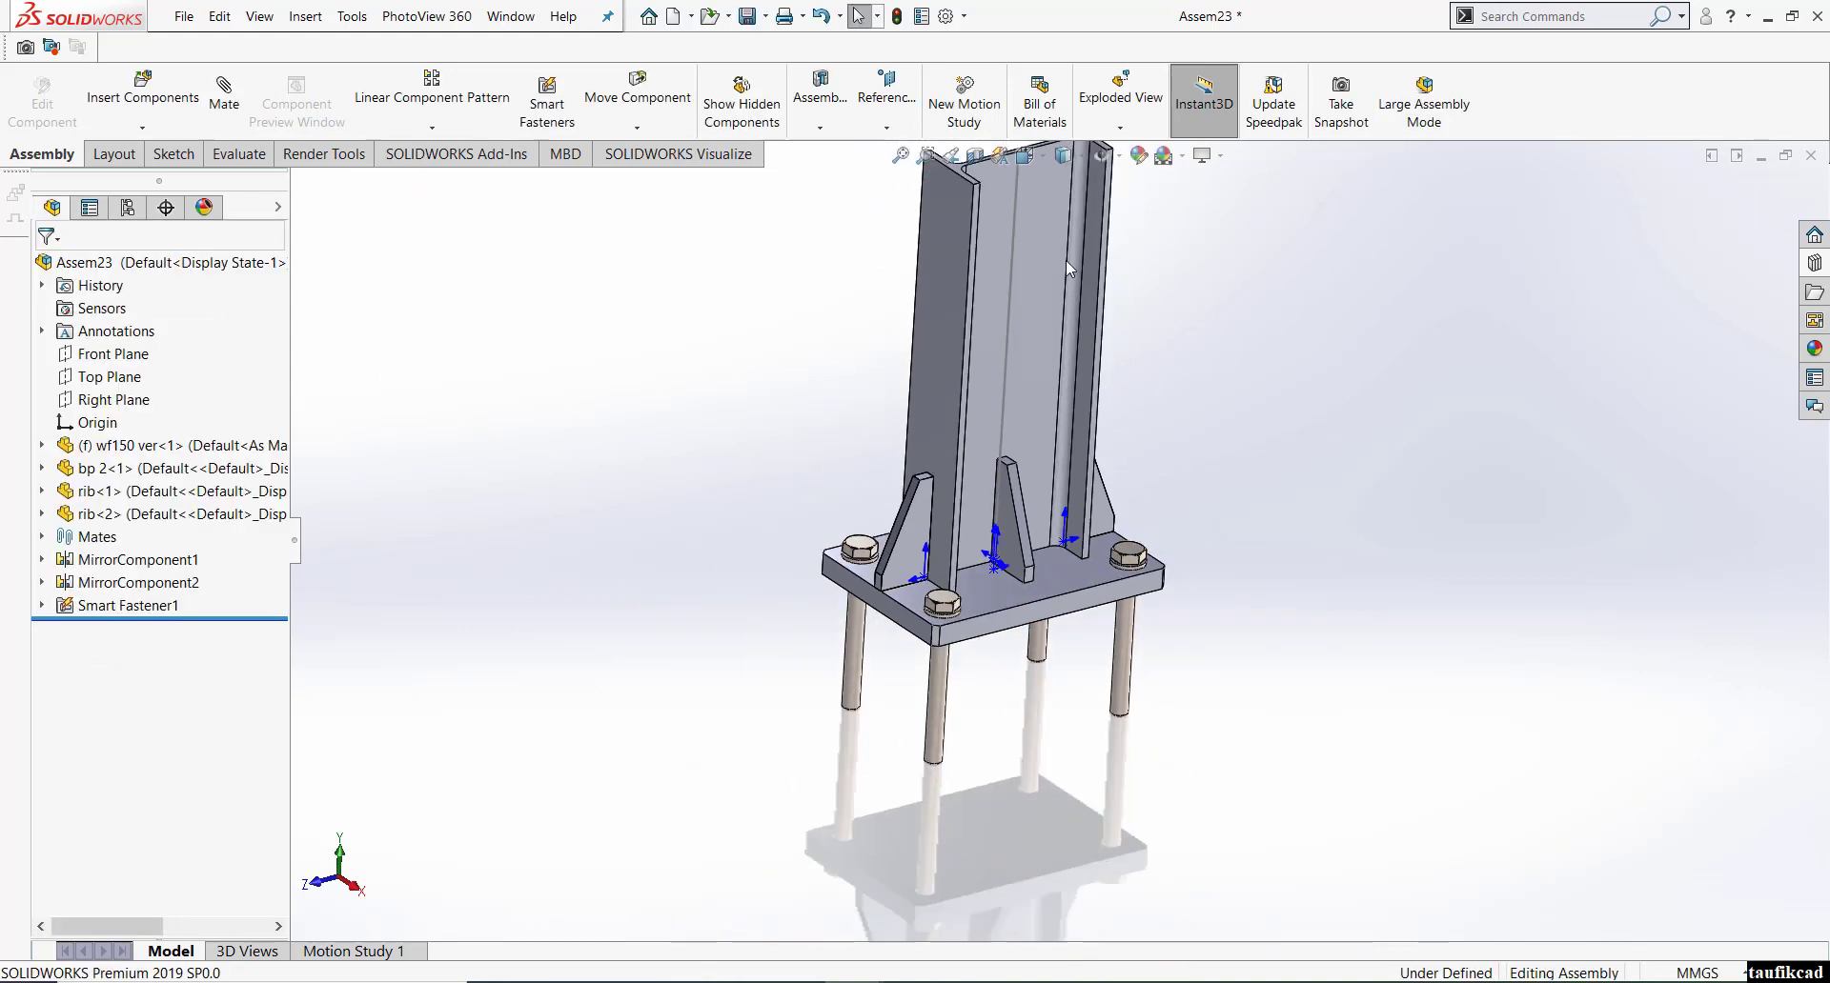
key(ctrl+7)
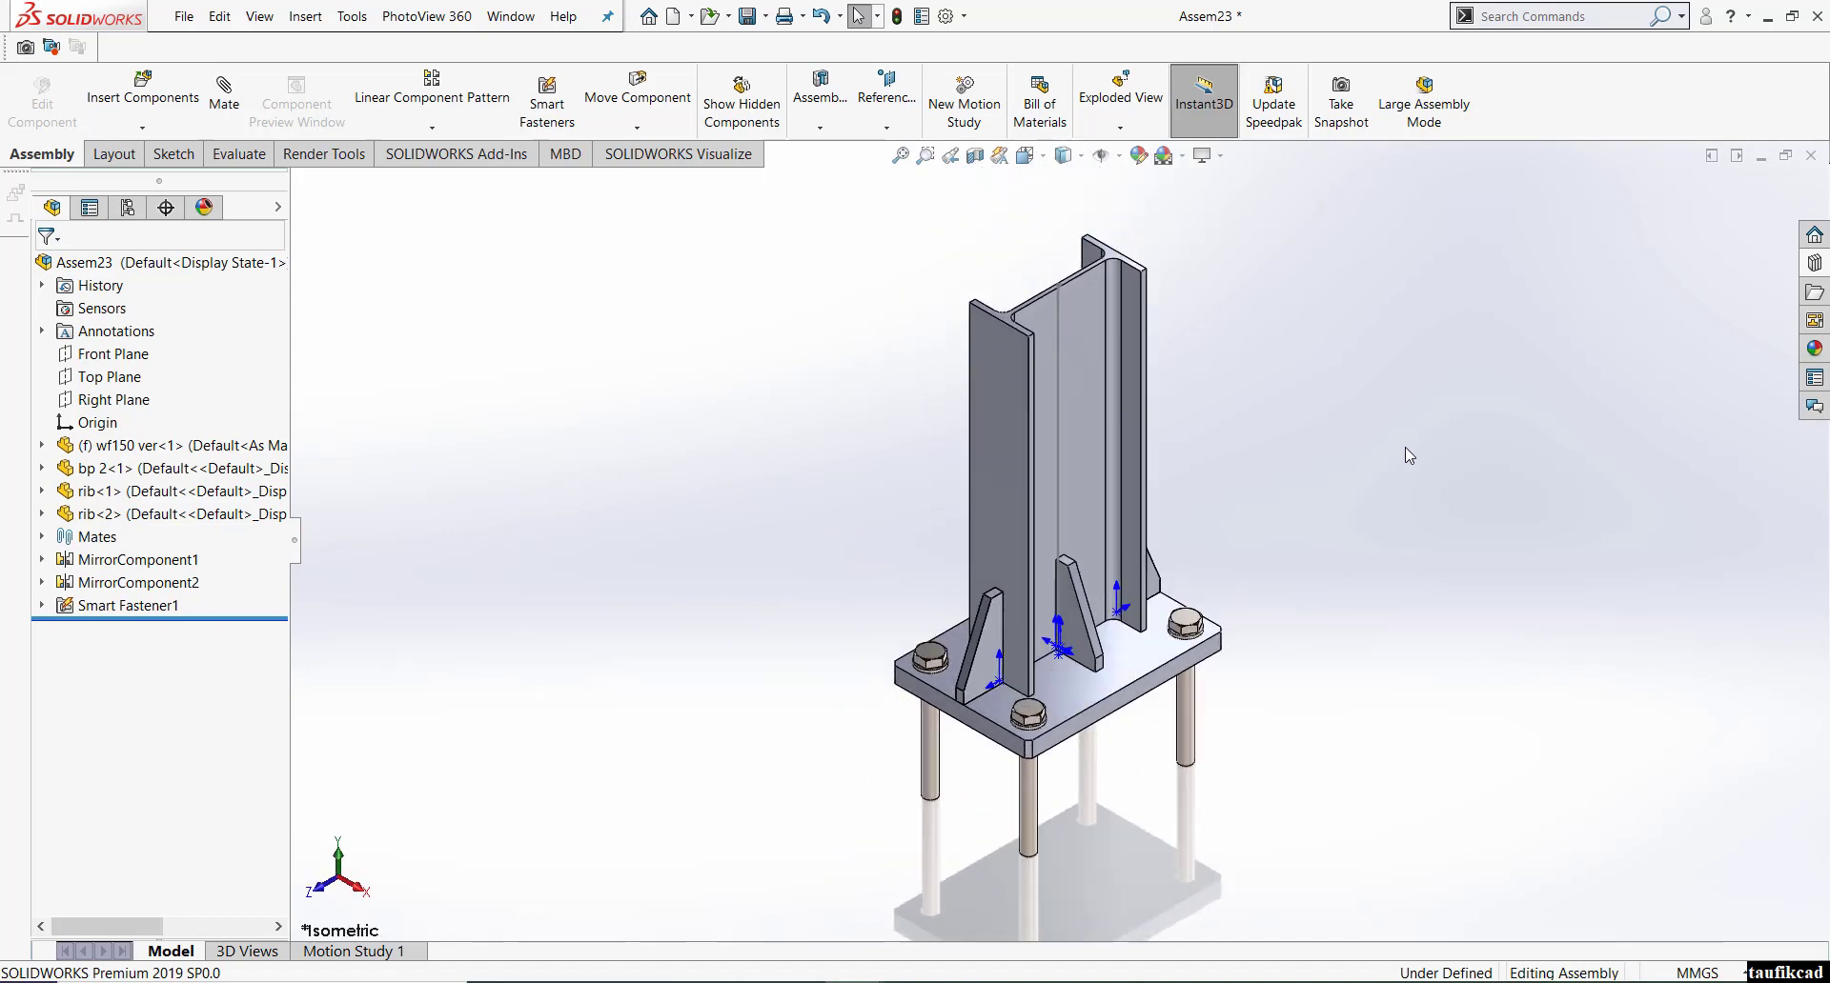
- Save the assembly and all its modified models as "tes bp2 lib" in the tes folder under beam connector
click(747, 15)
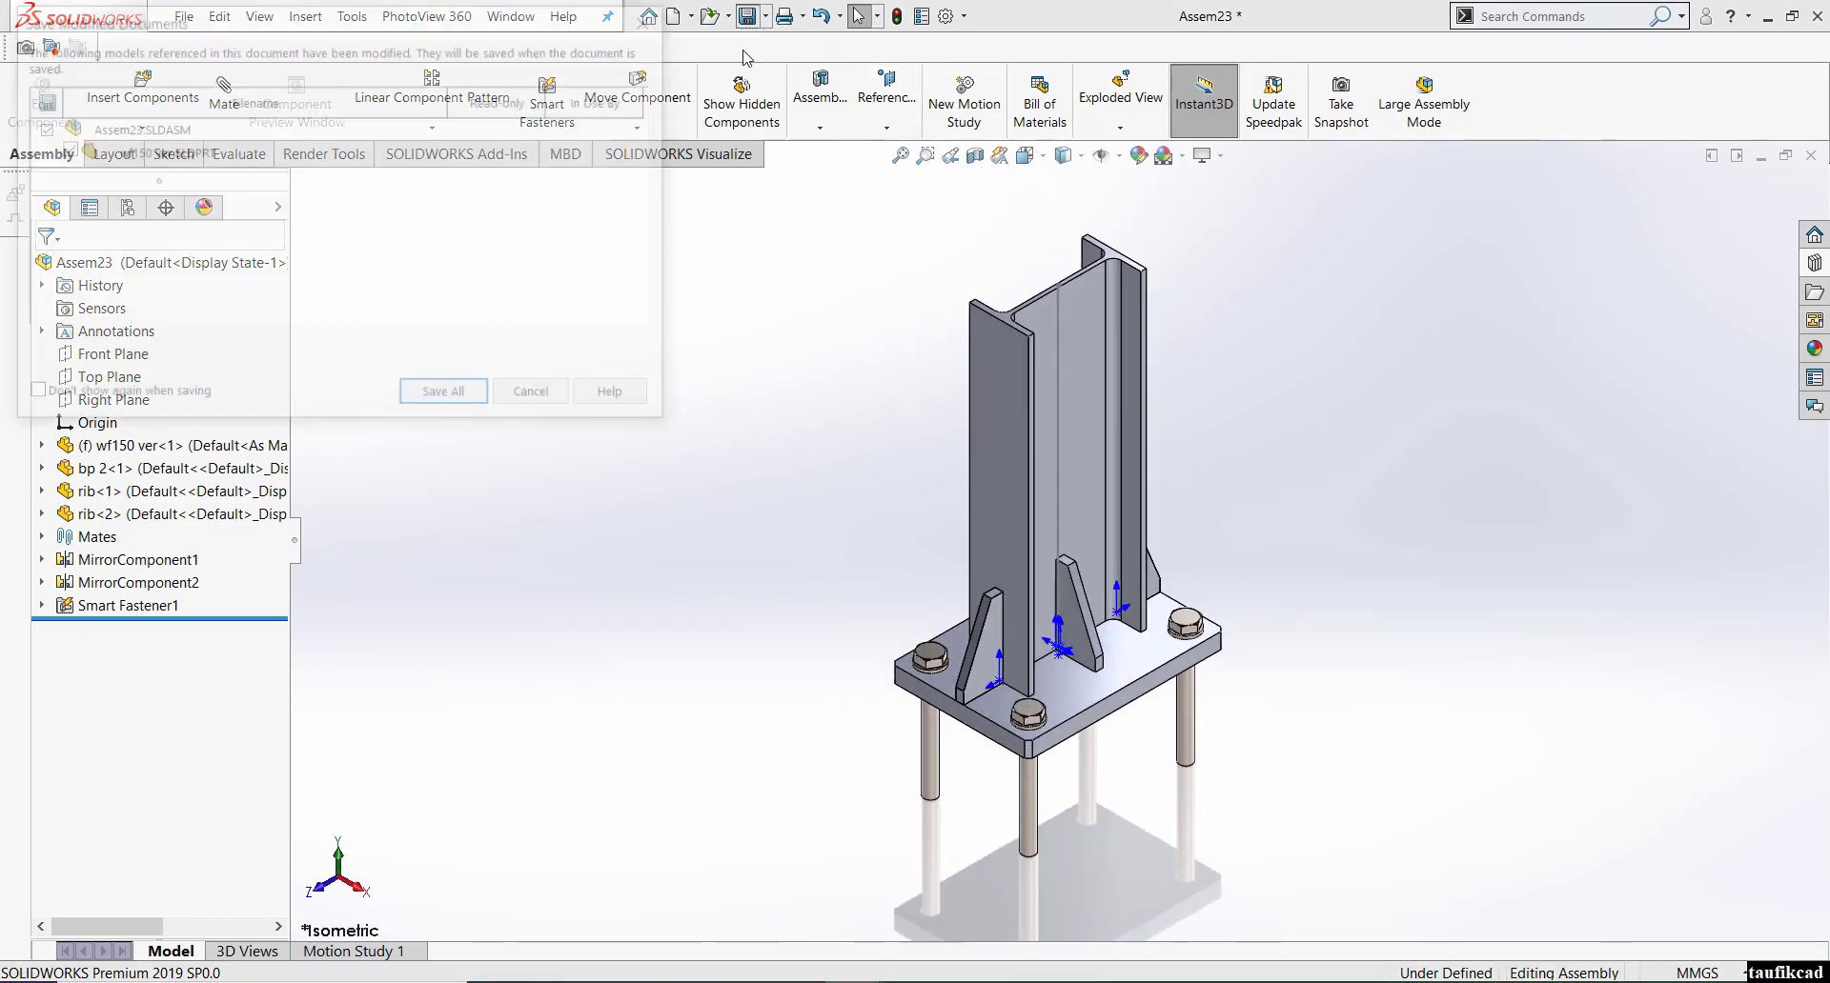
click(440, 398)
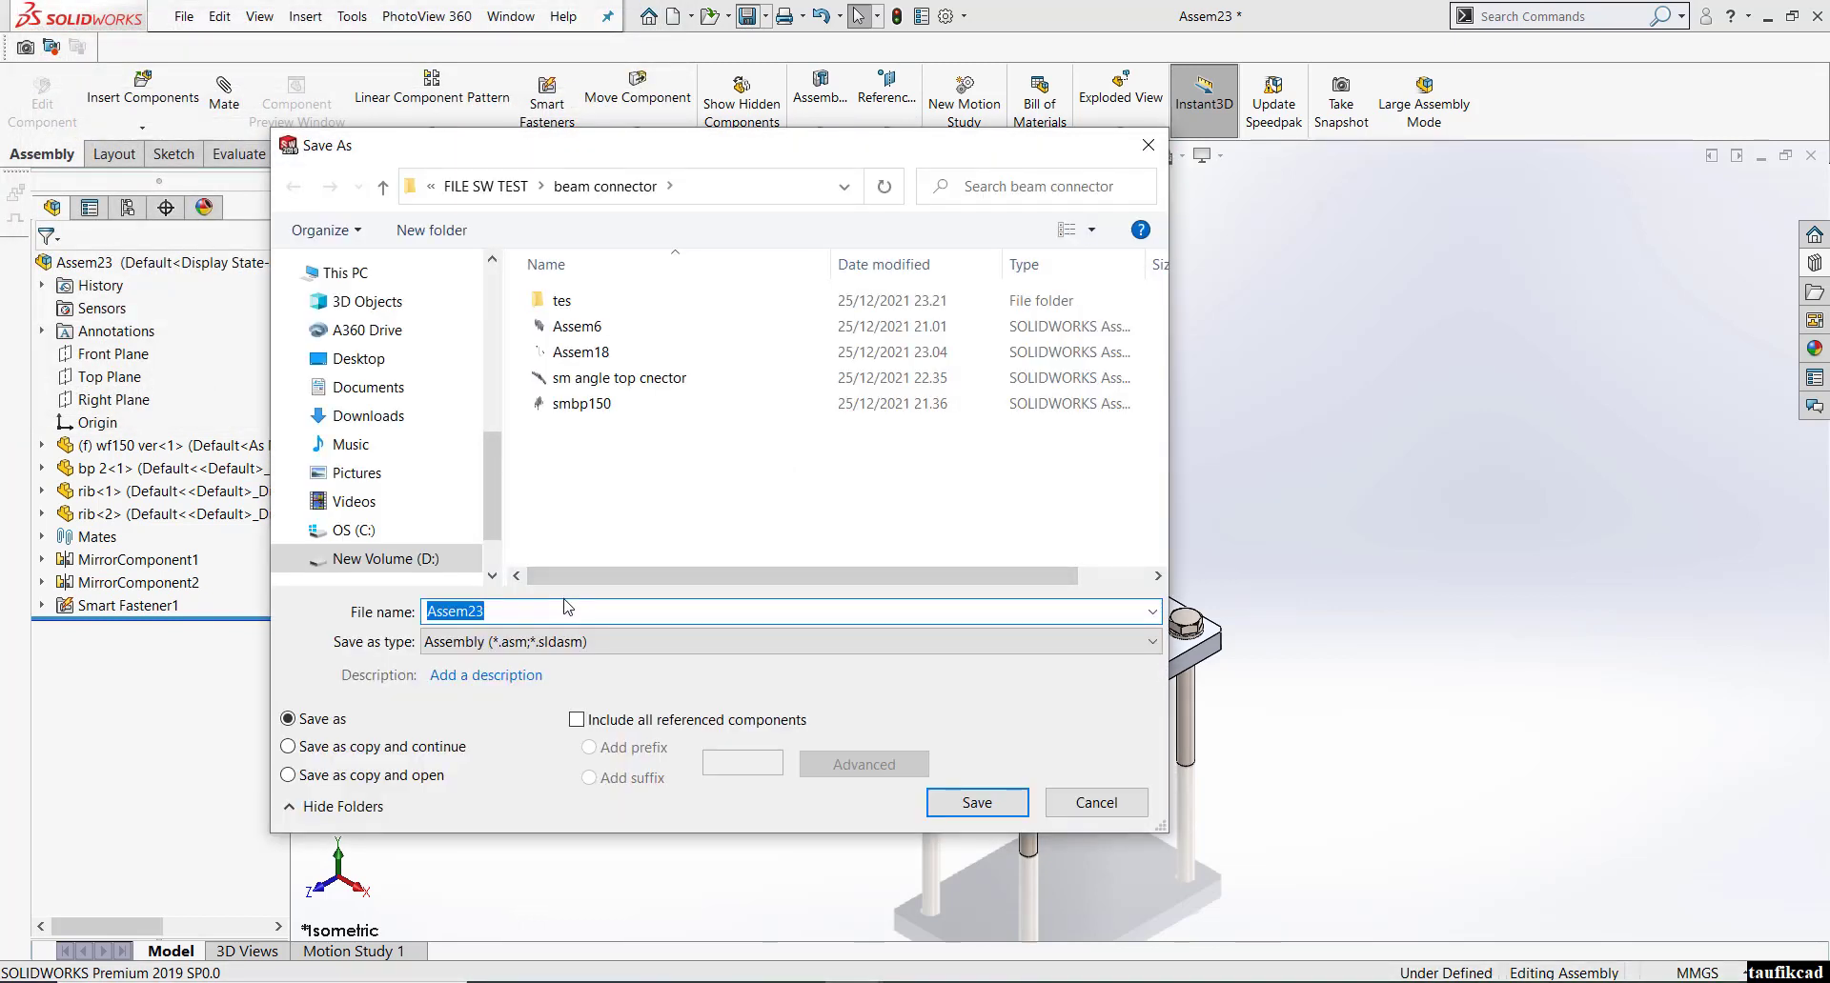
double_click(562, 300)
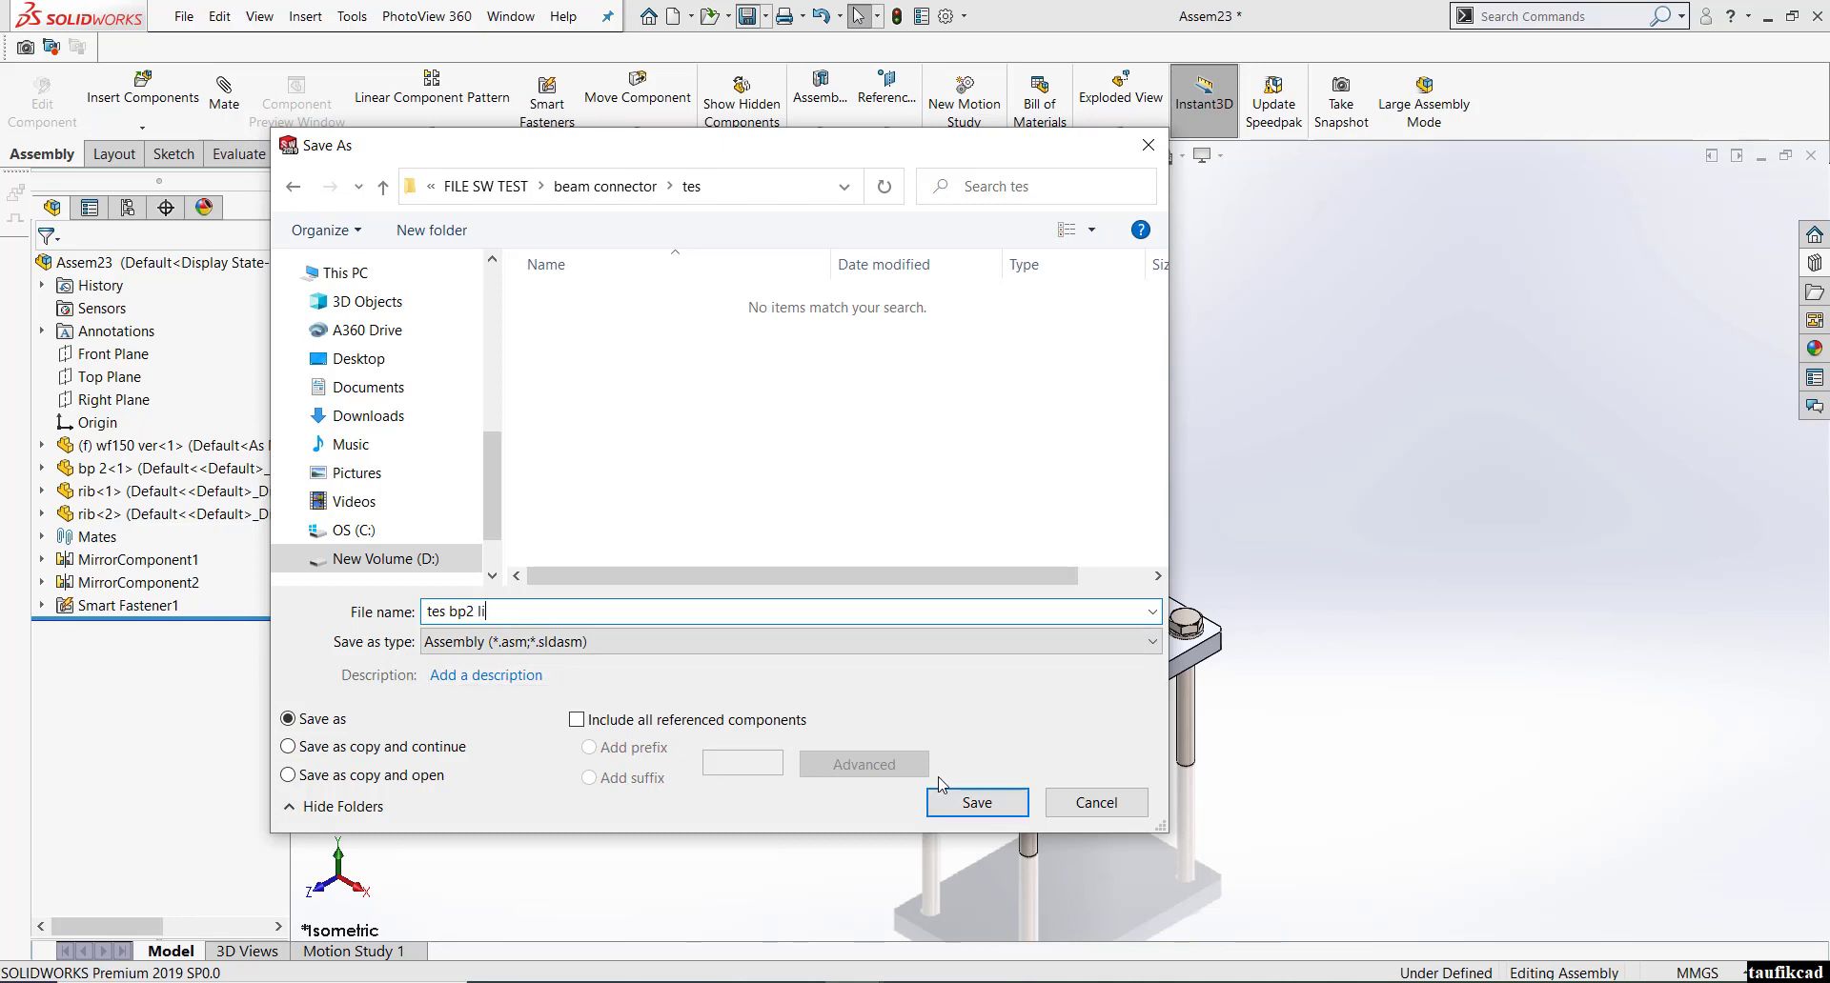
click(981, 805)
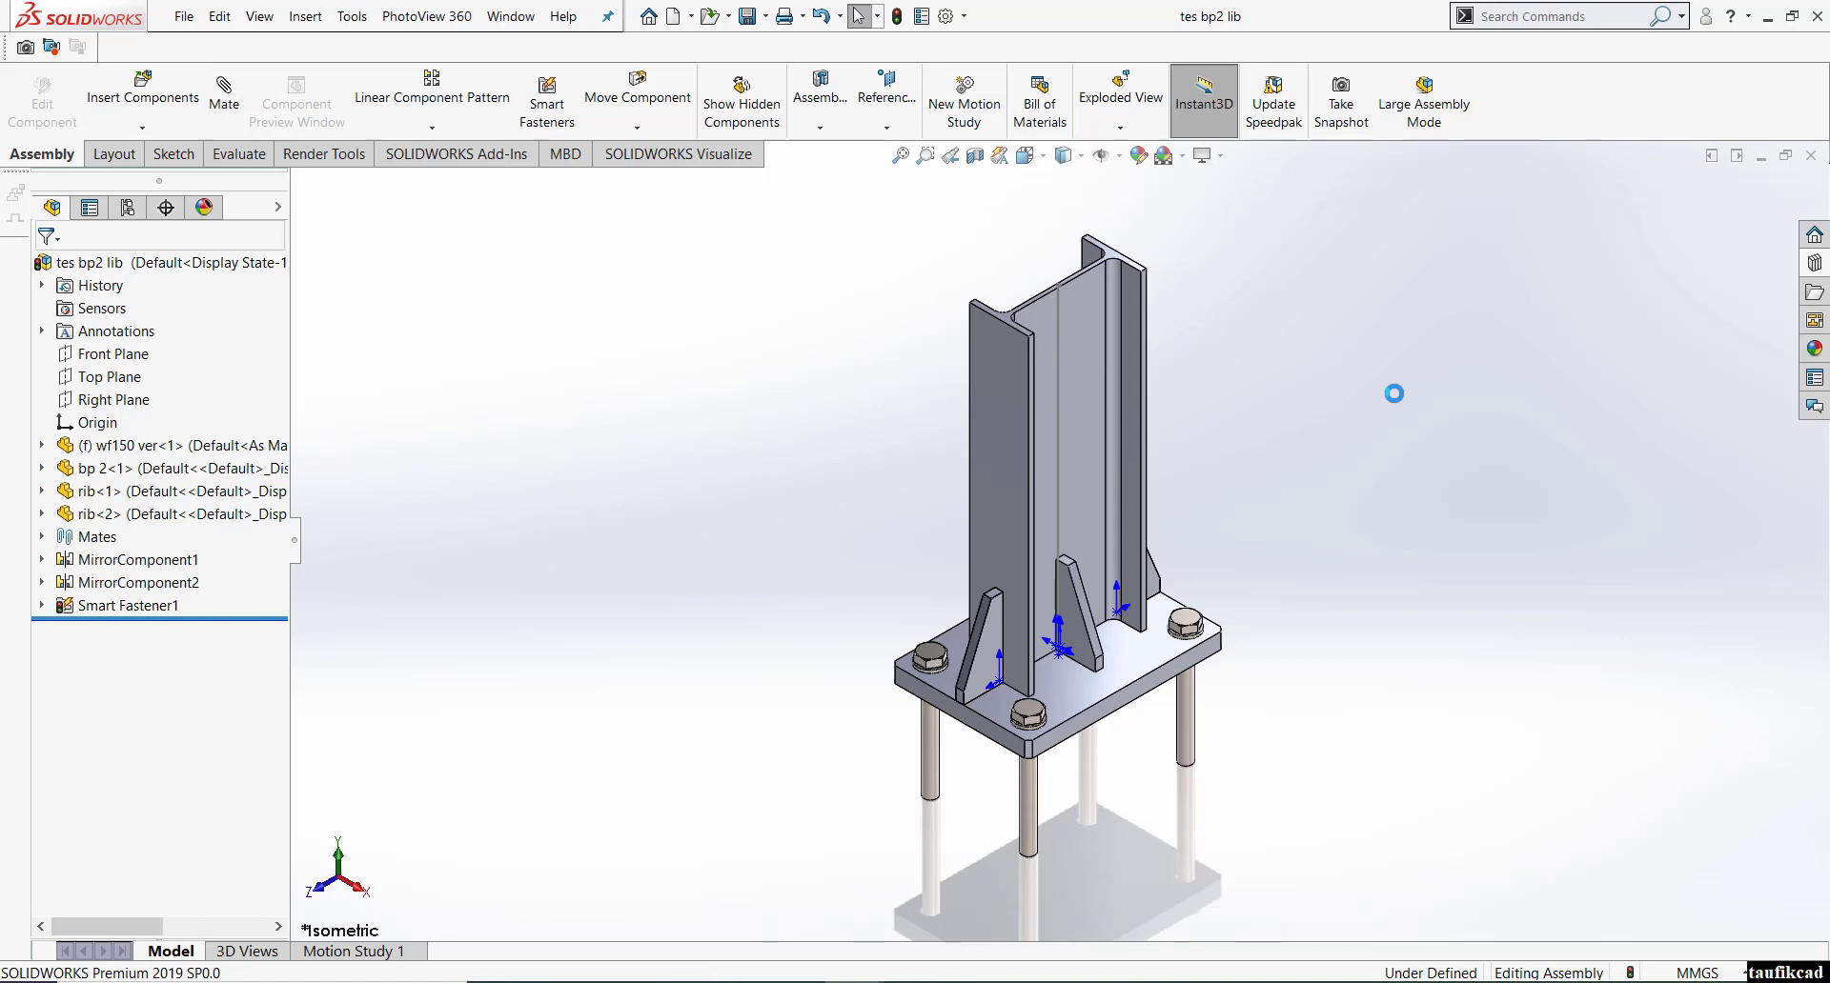
- Rebuild the assembly and dismiss the What's Wrong report
key(f)
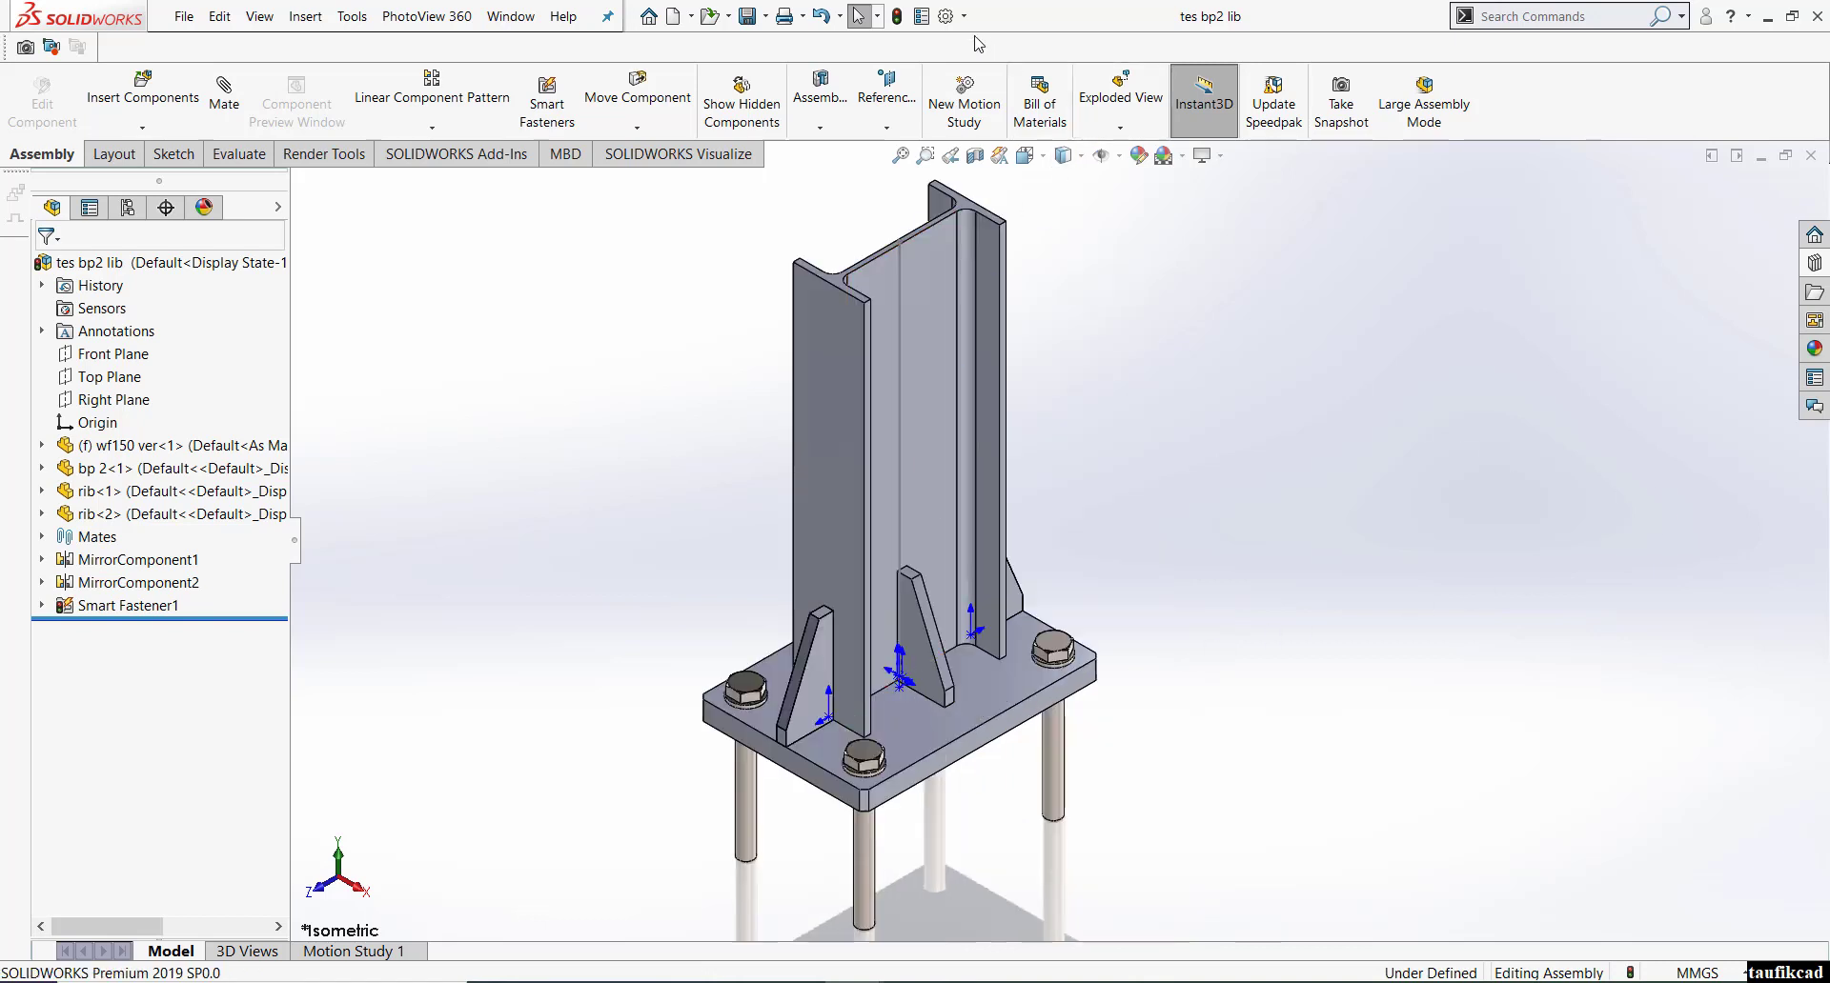
click(897, 19)
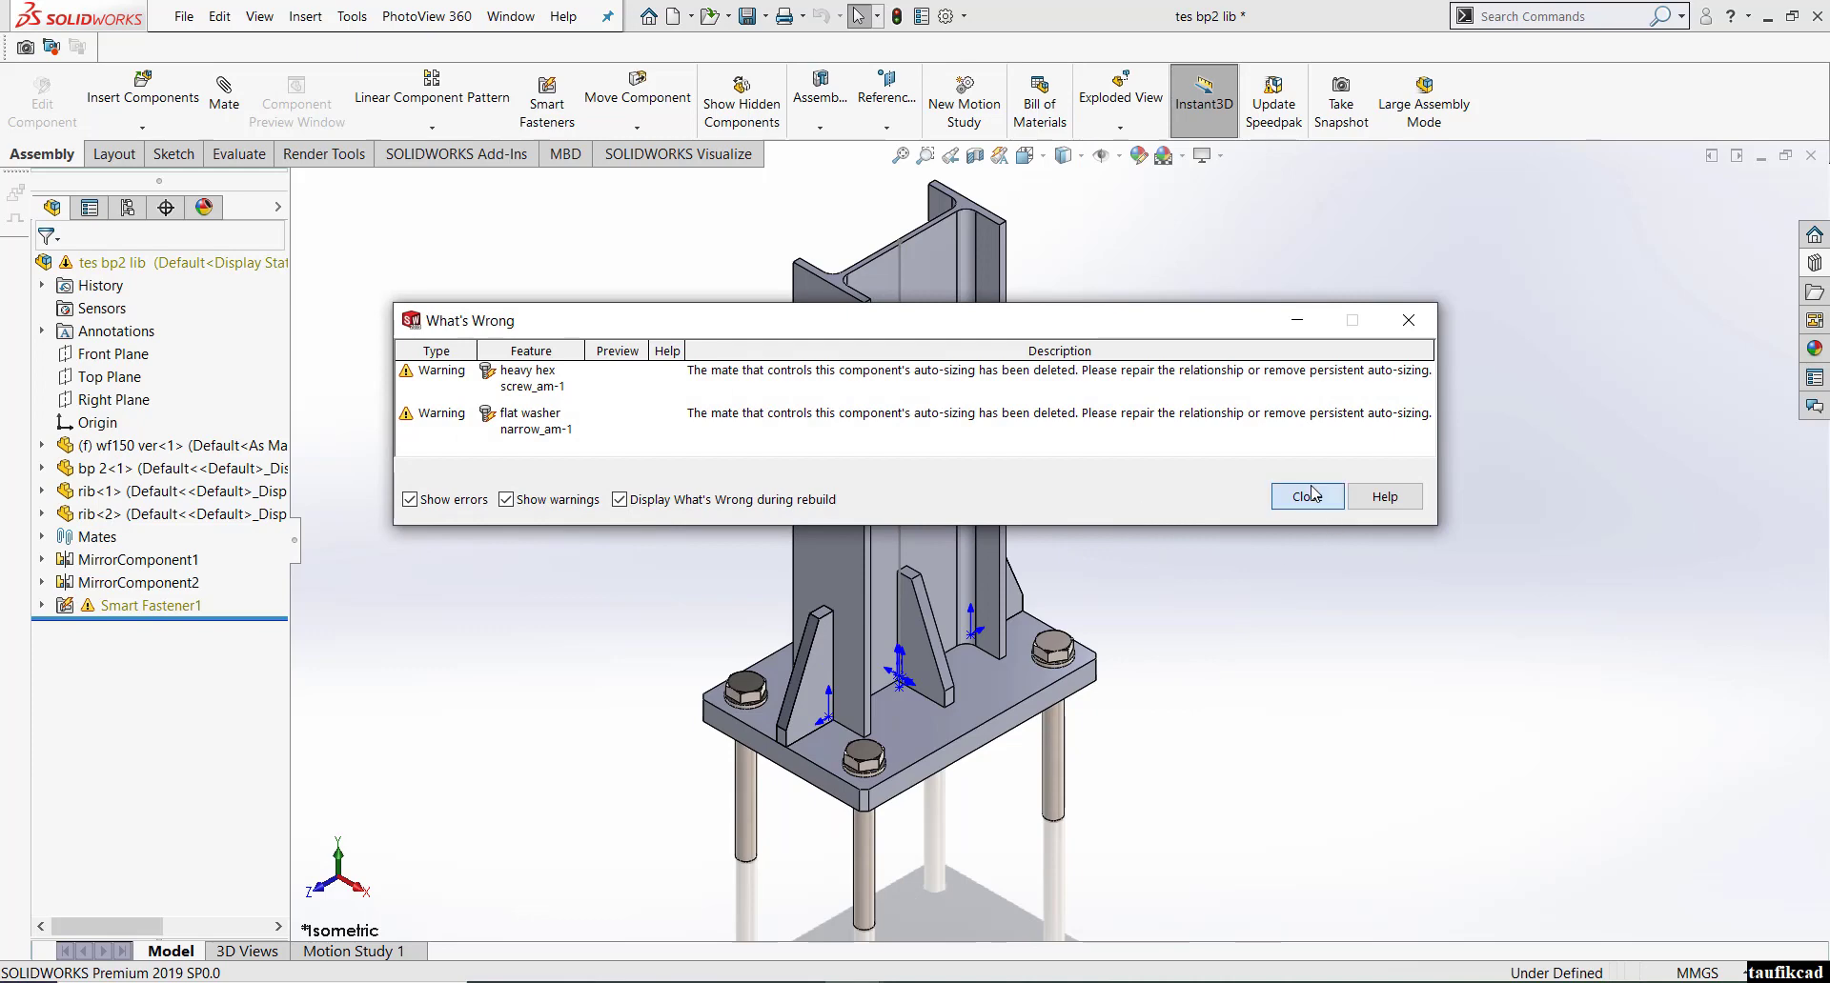
click(1307, 497)
scroll(647, 417, down, 3)
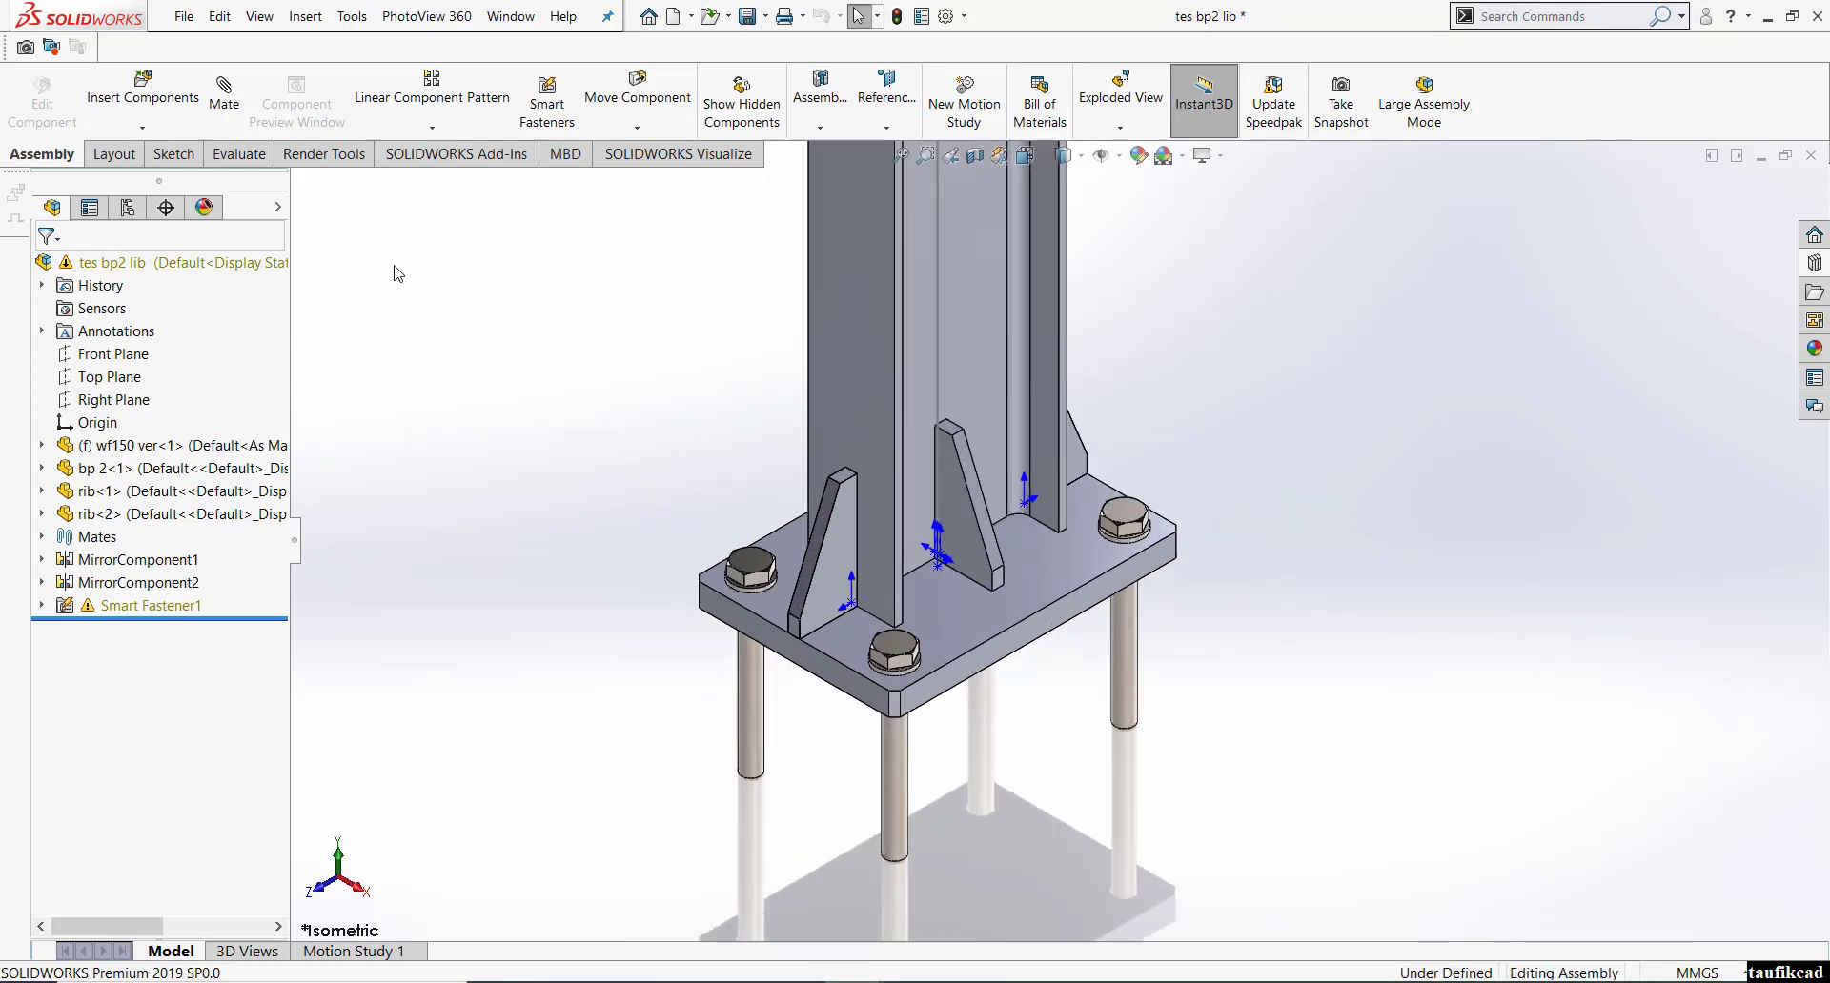
- Start Make Smart Component with the base plate bp 2 as the smart component
click(352, 17)
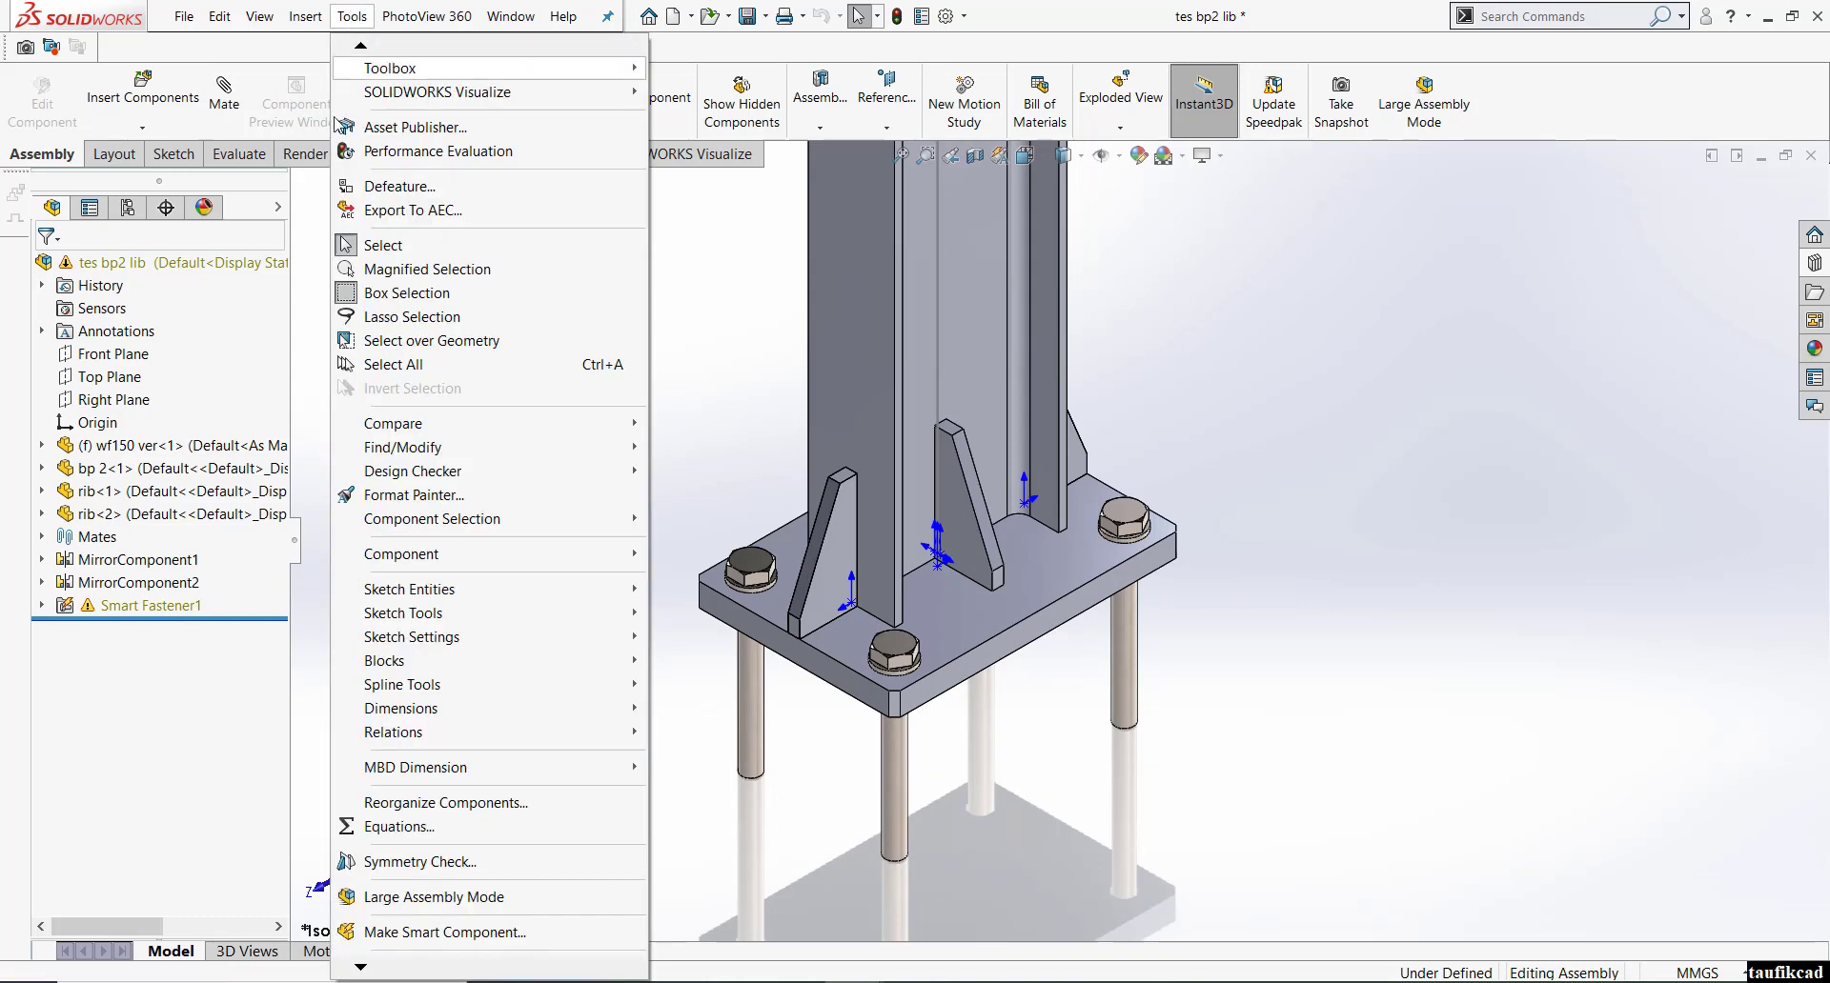
click(448, 931)
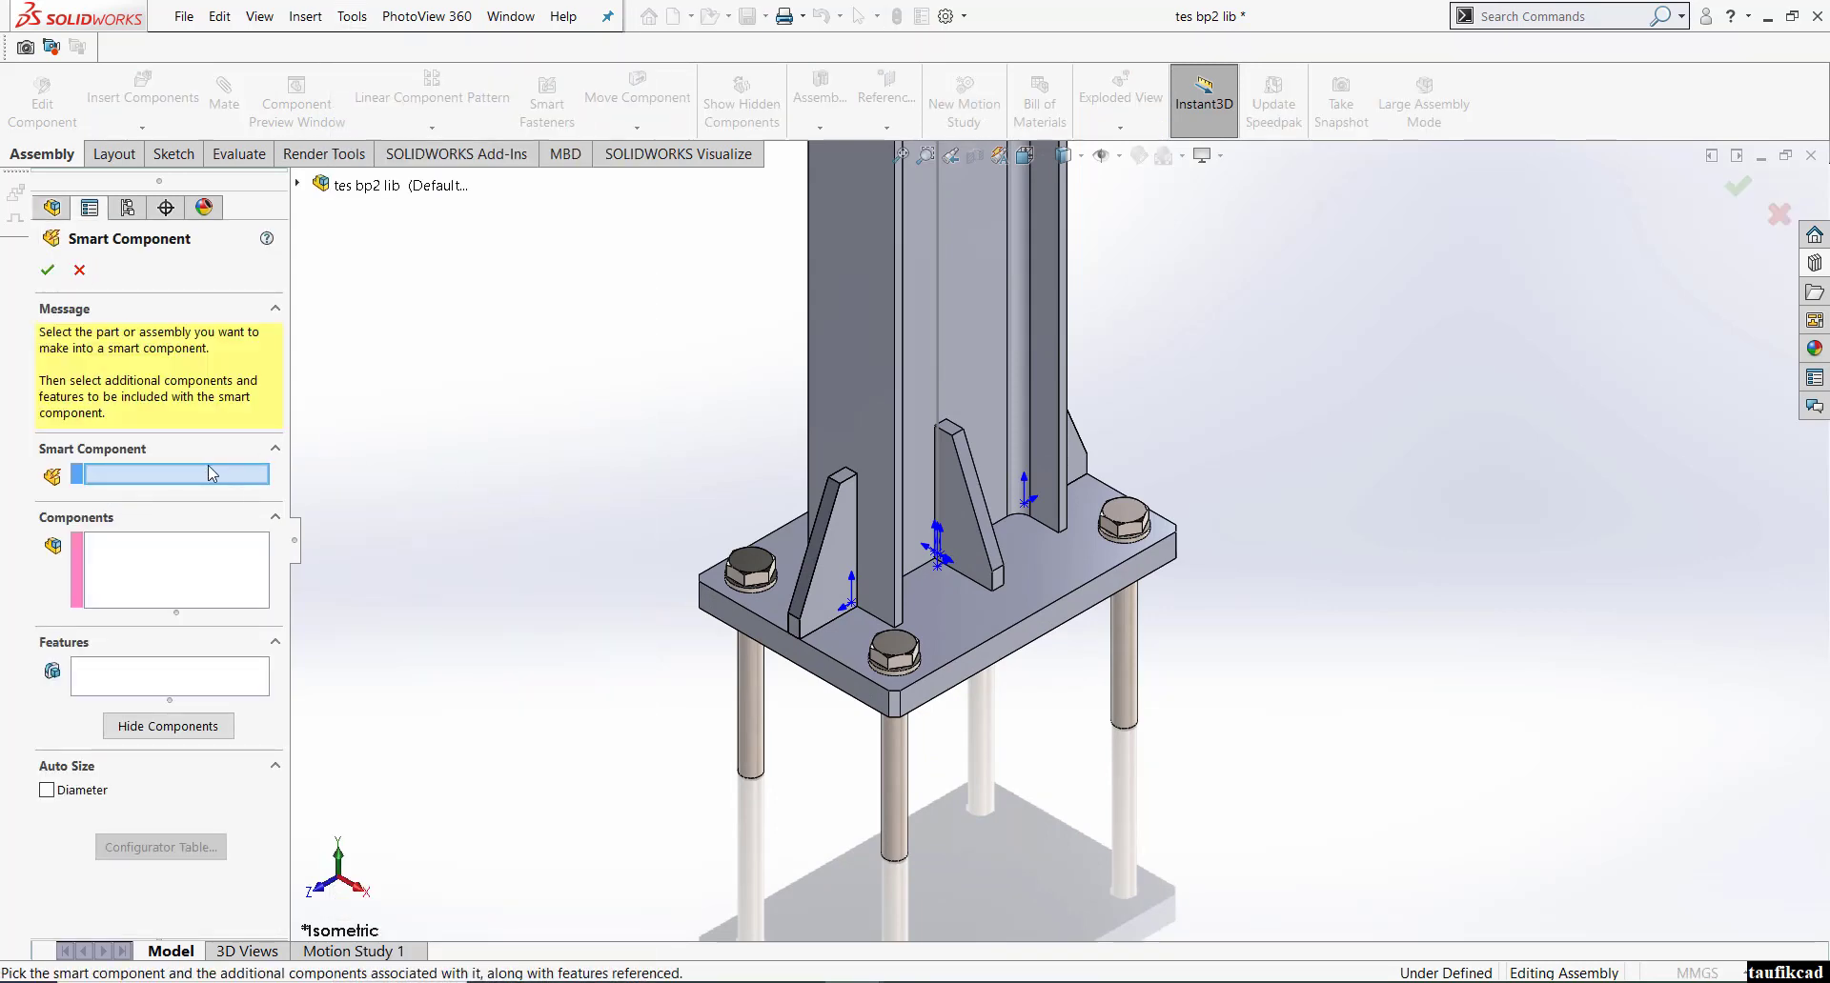
click(974, 665)
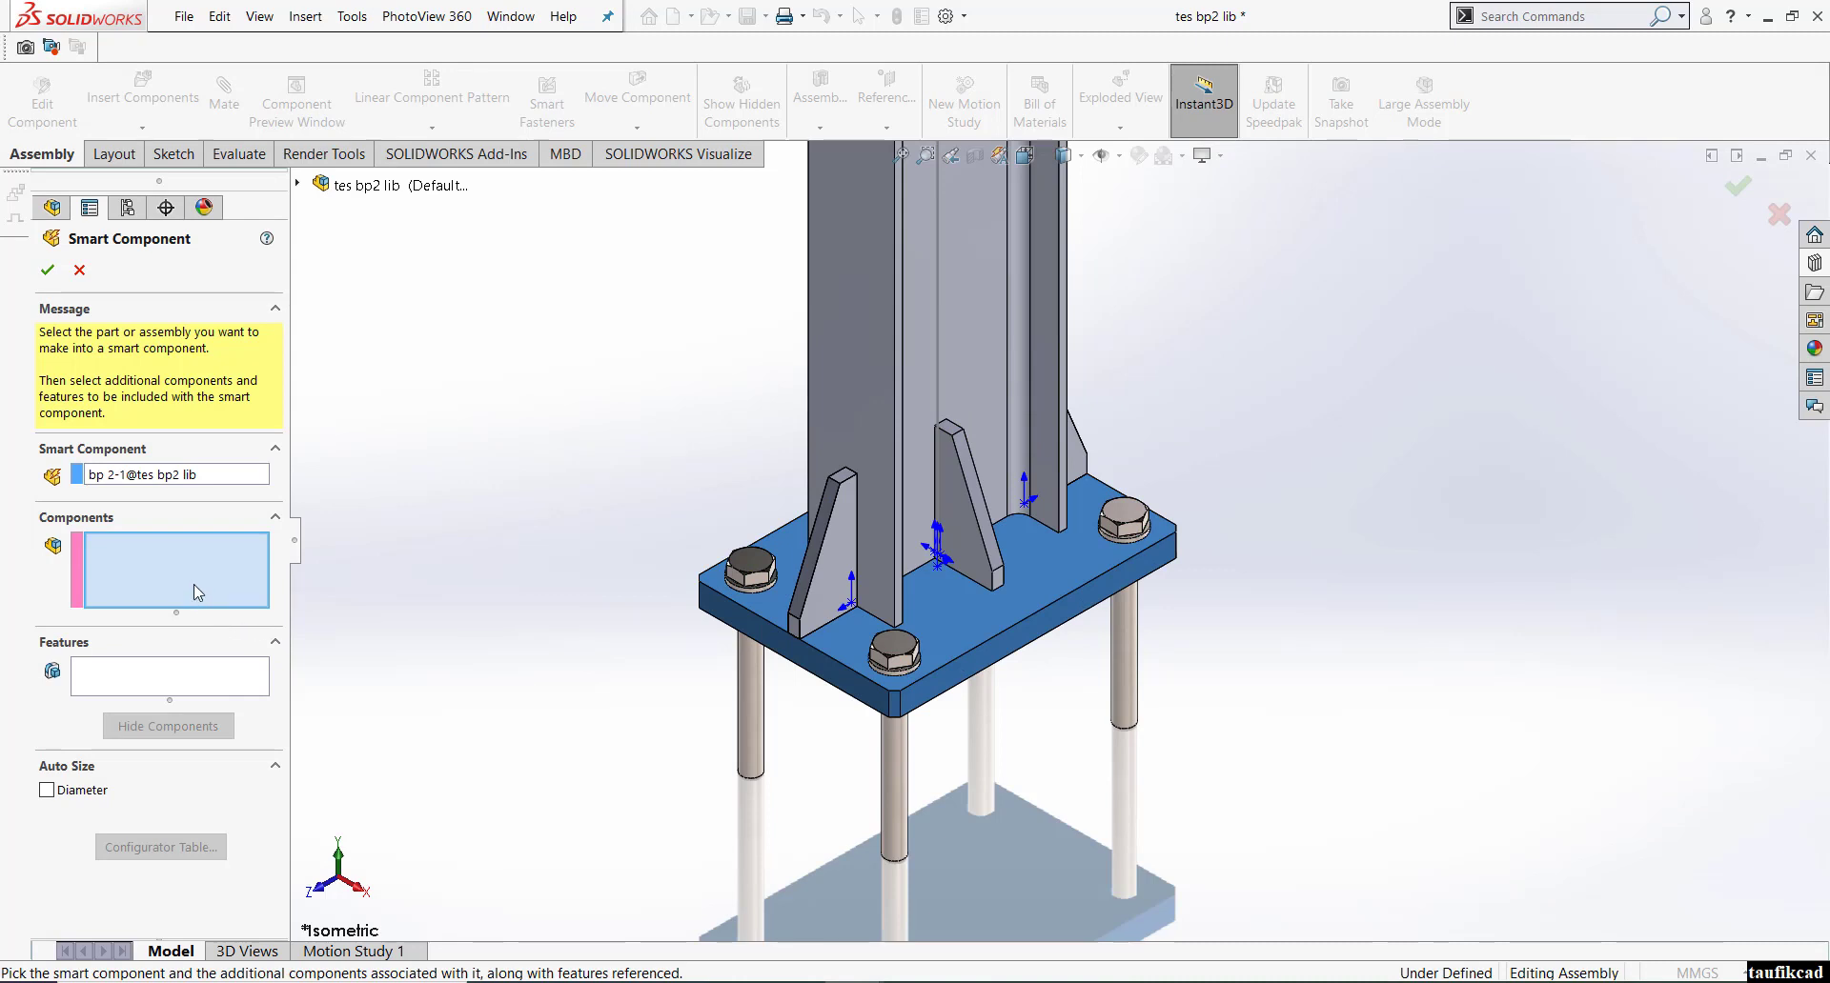
- Include all six stiffening ribs around the column as components of the base plate's smart component
click(805, 569)
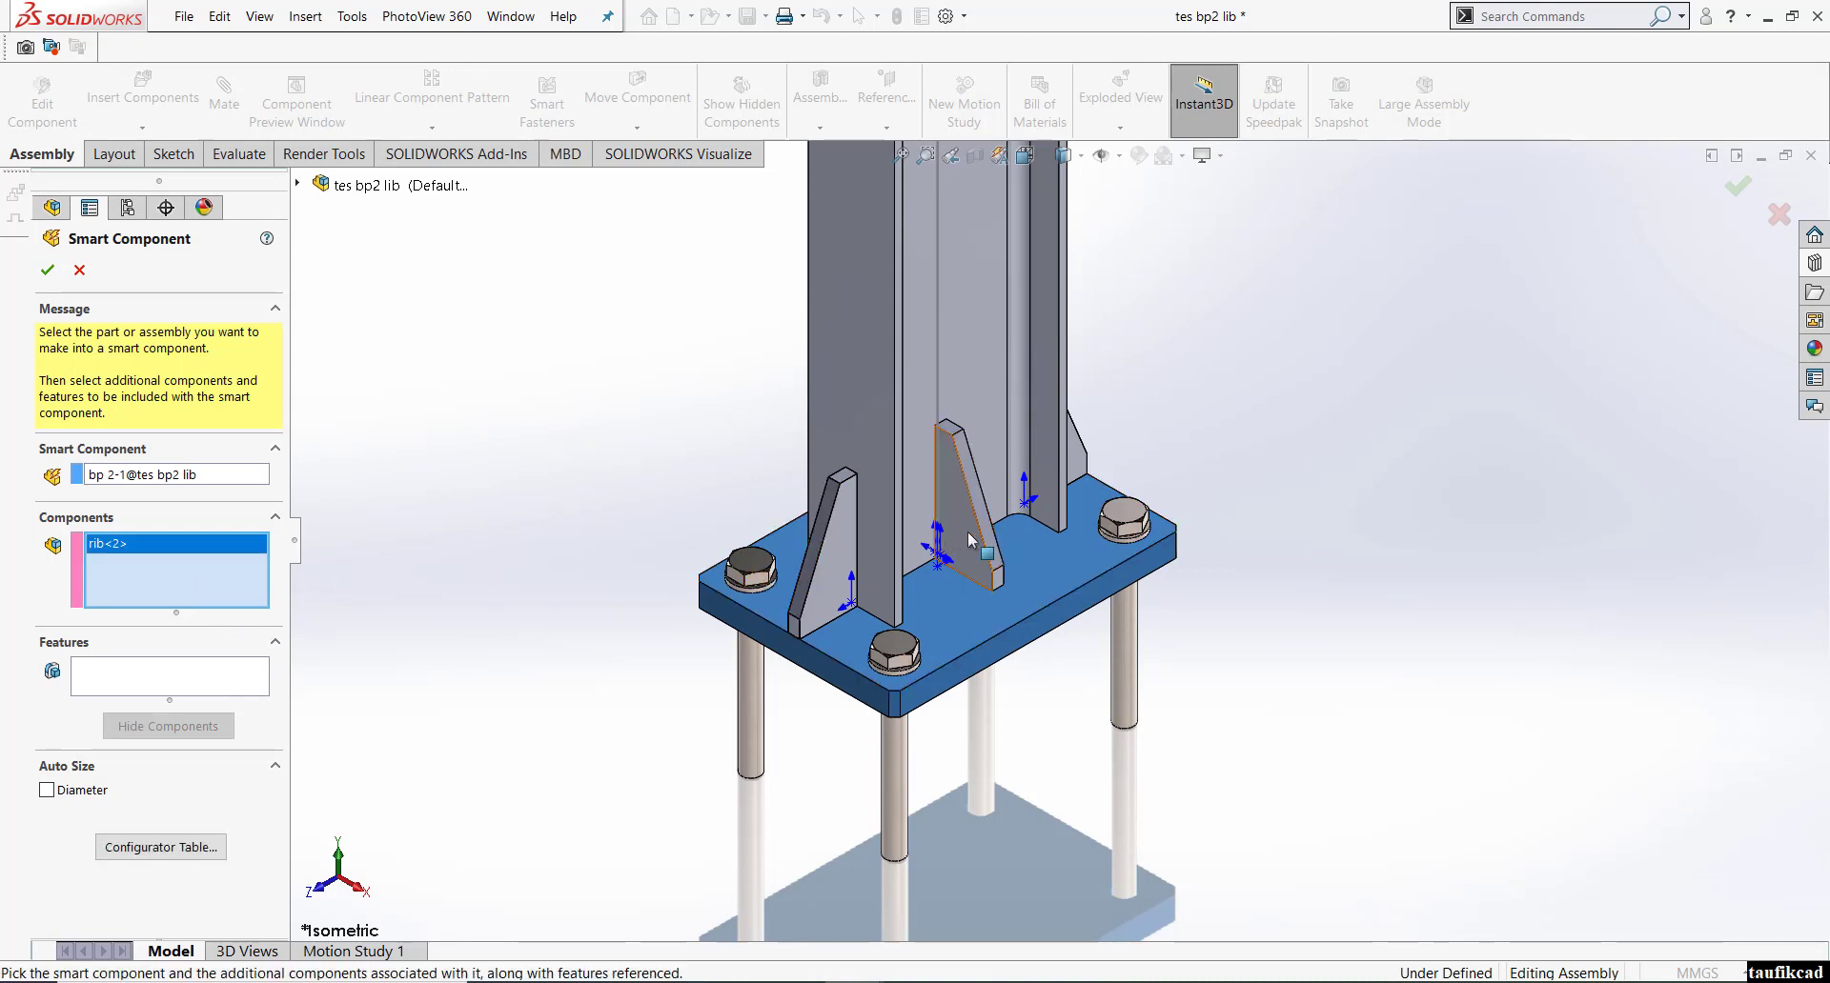
click(987, 538)
click(826, 583)
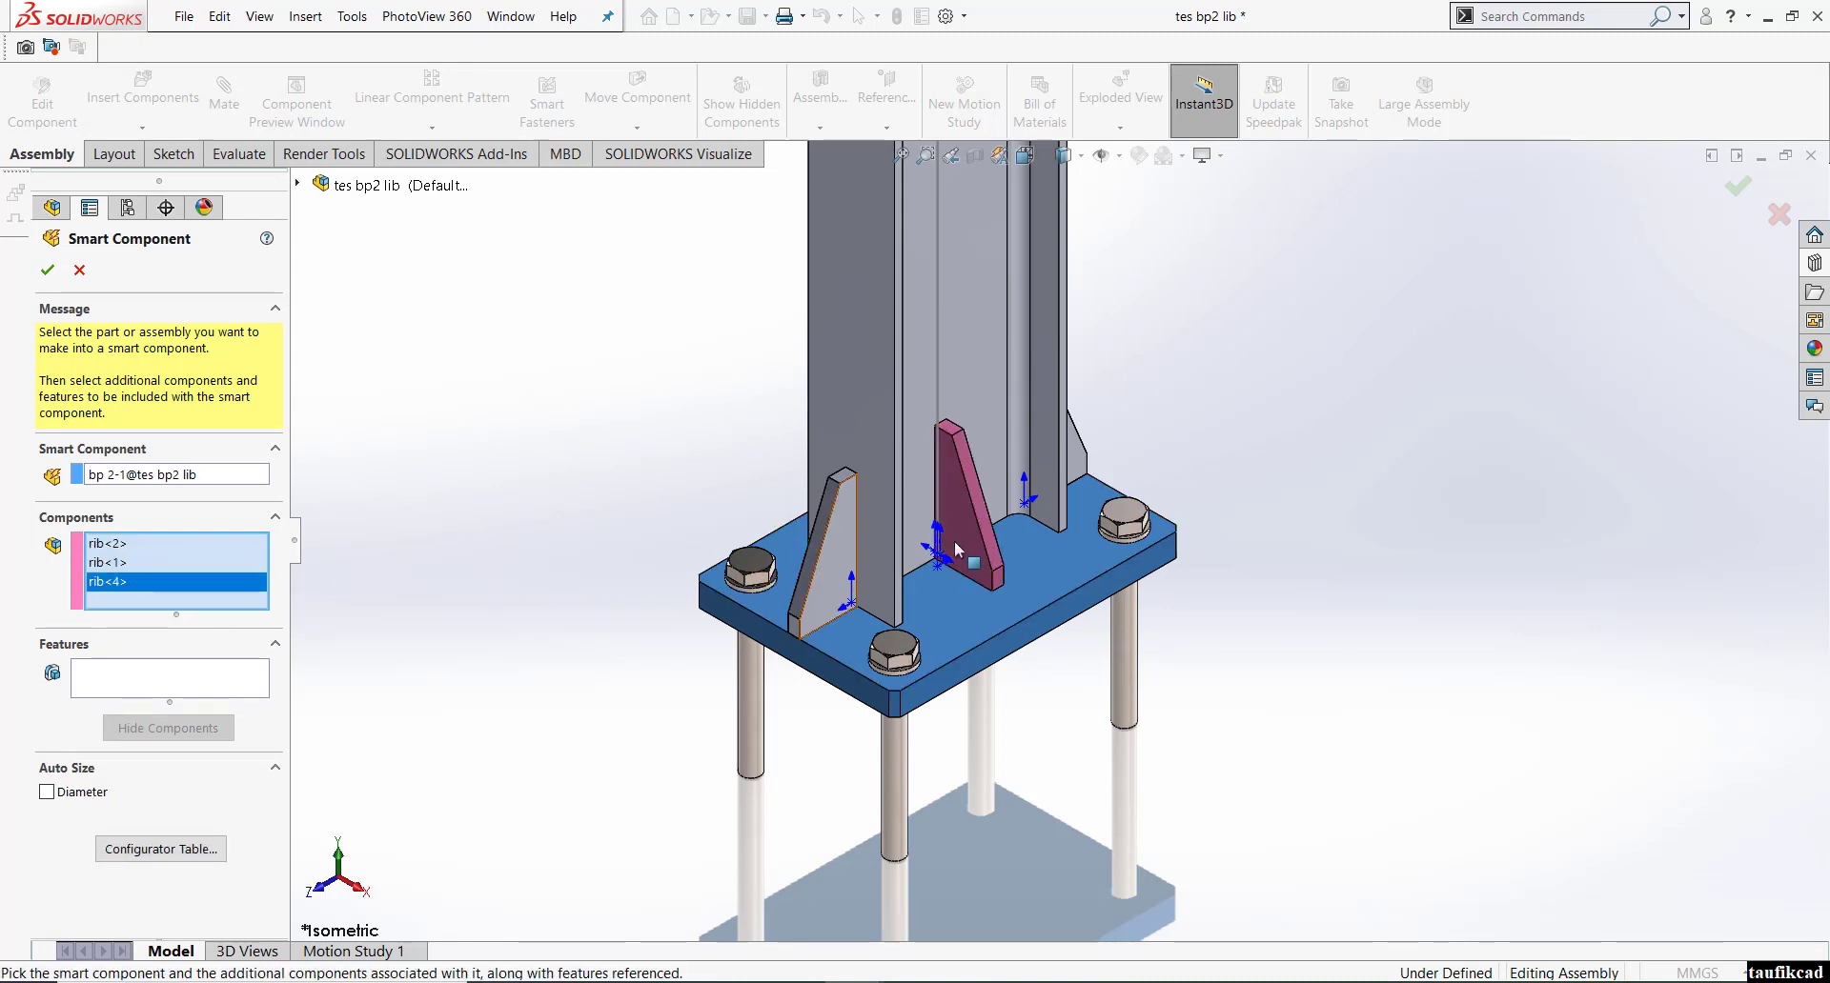
click(1079, 472)
middle_drag(999, 464, 920, 461)
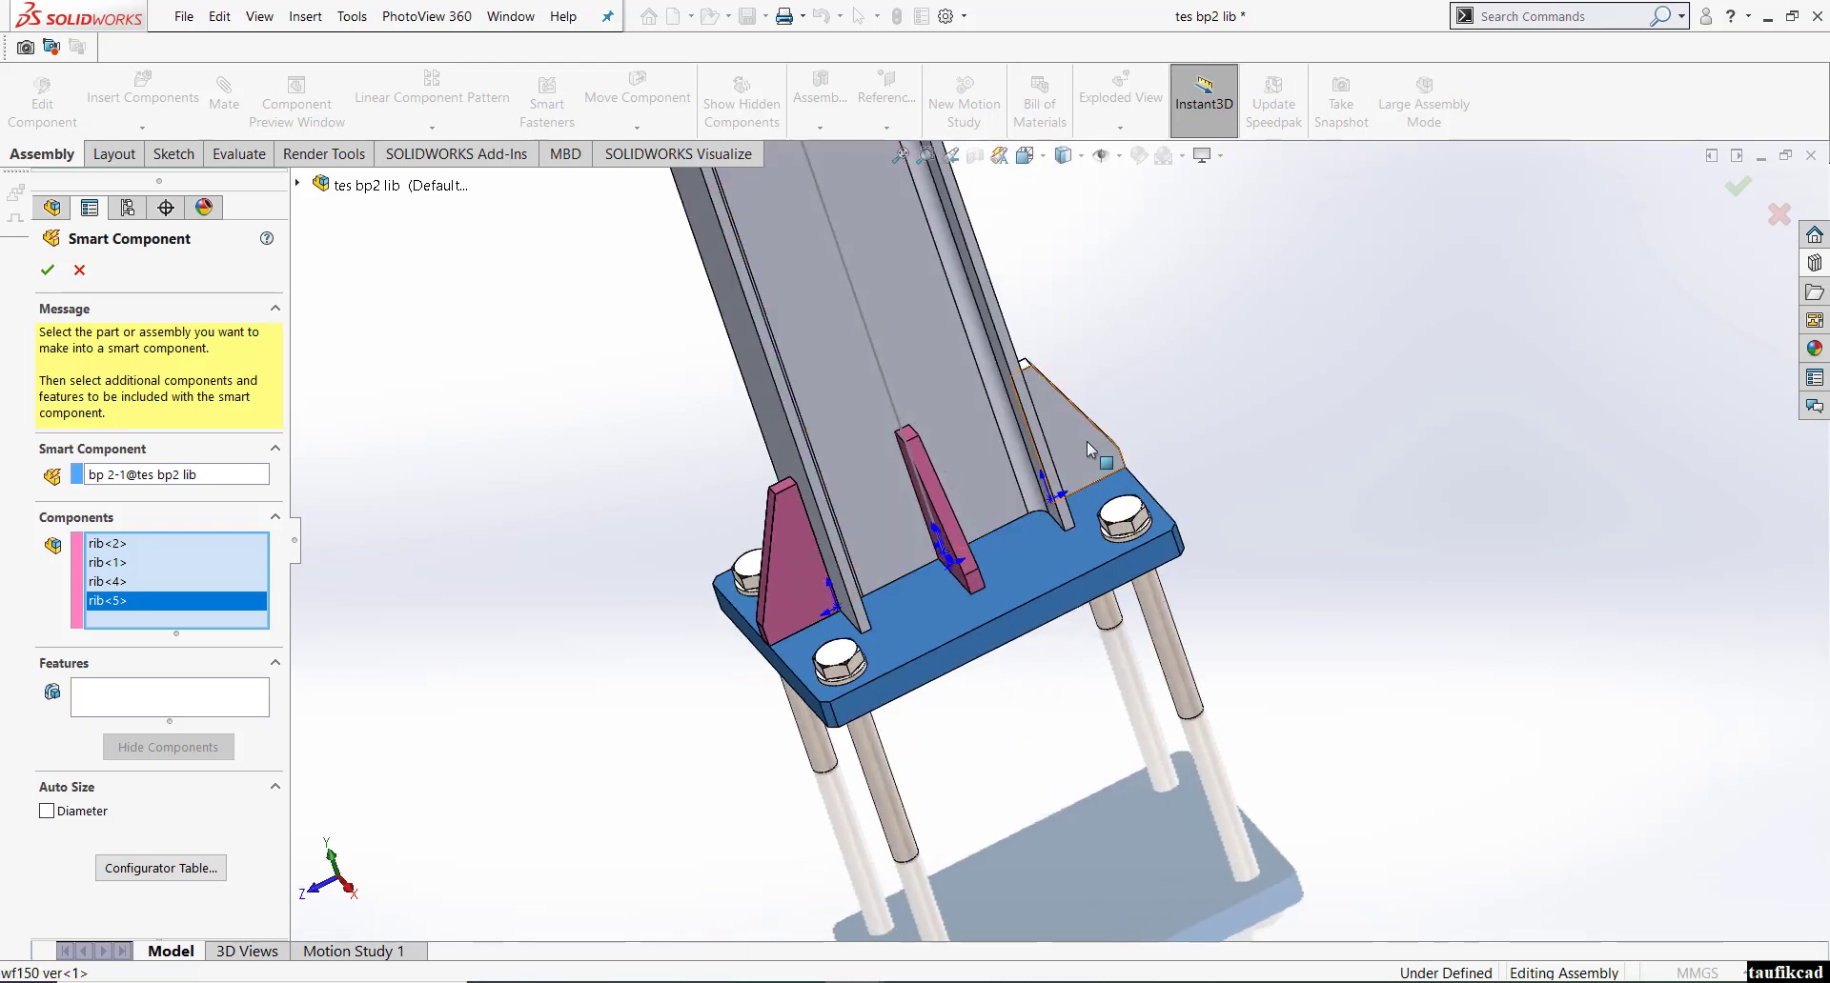
click(1085, 442)
click(1060, 436)
click(1060, 433)
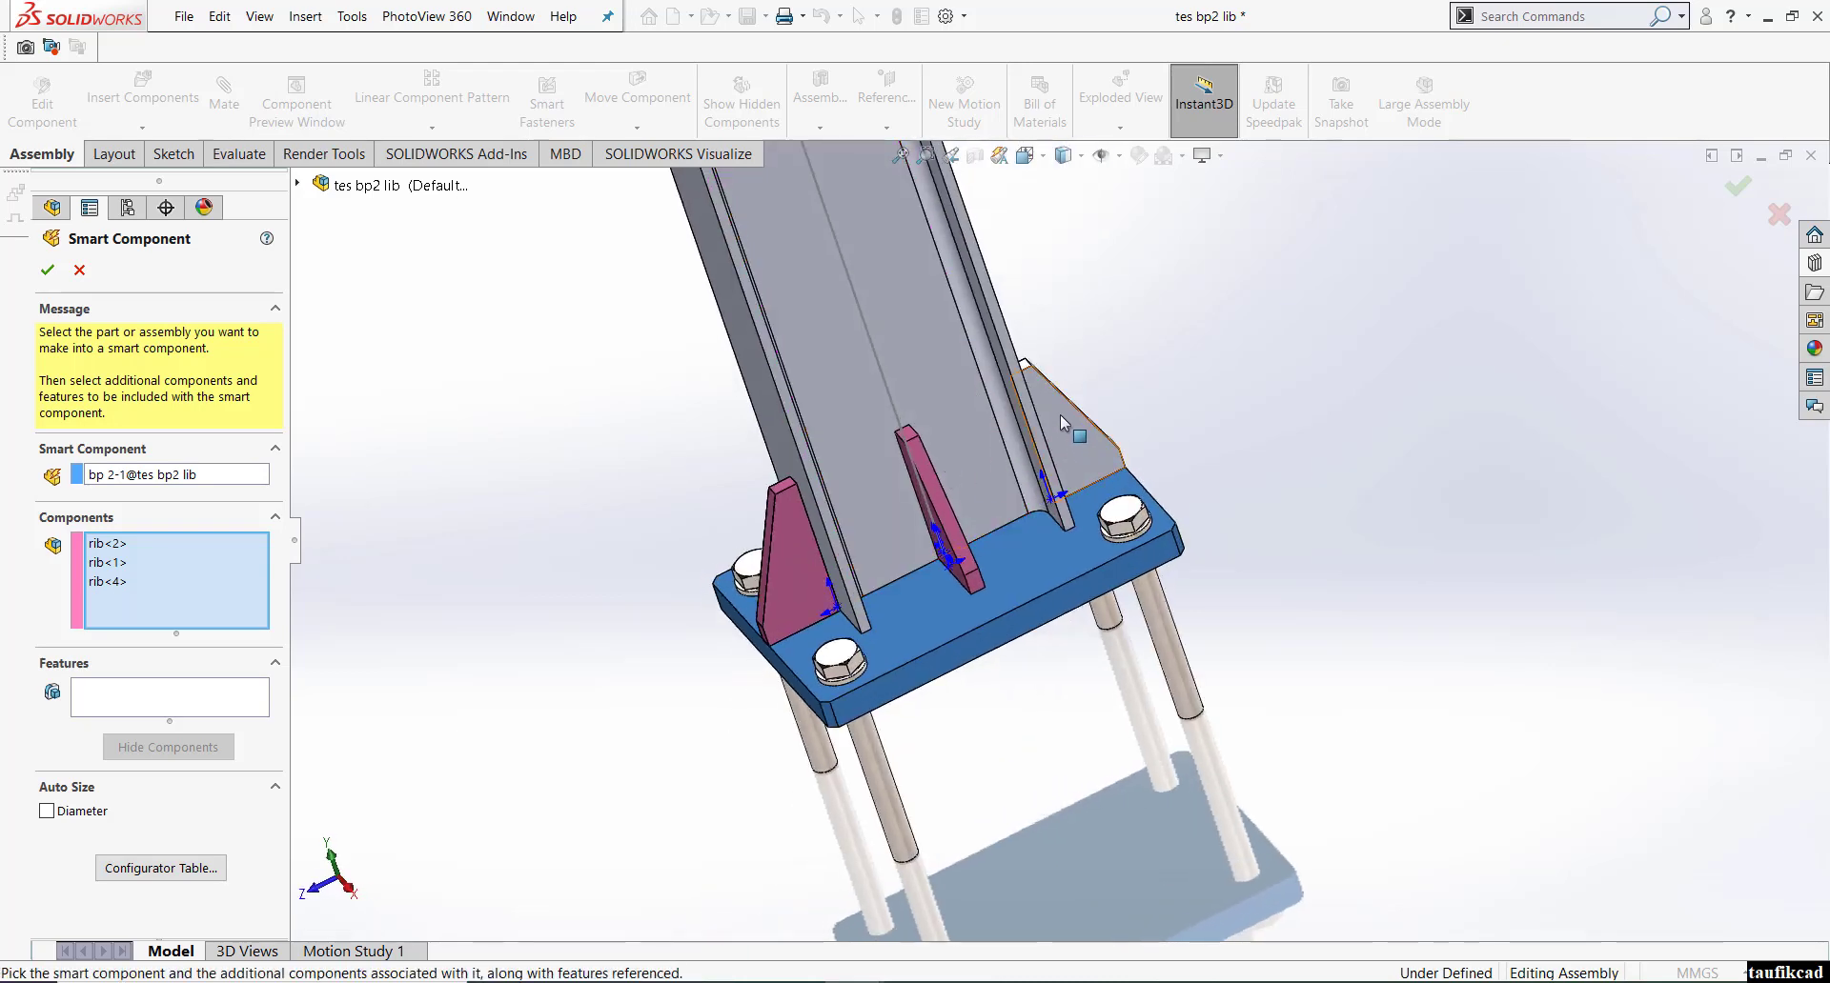
click(1054, 409)
middle_drag(899, 528, 870, 415)
click(708, 505)
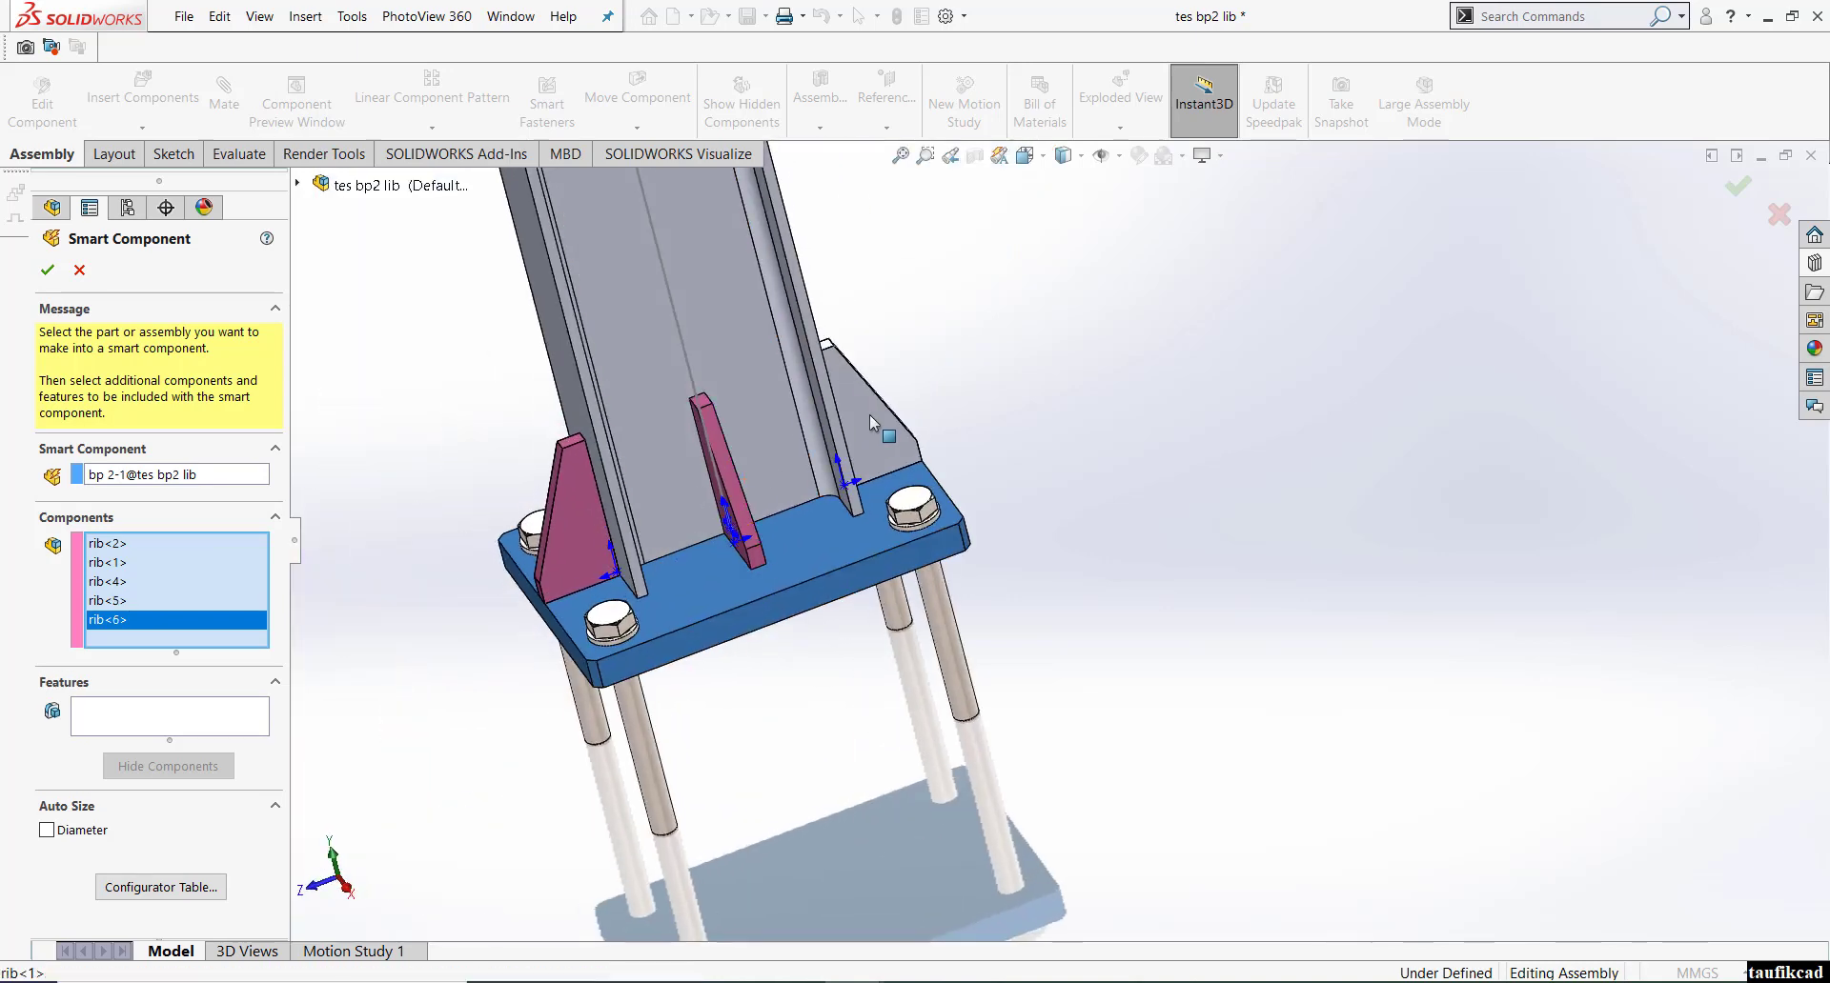
click(850, 393)
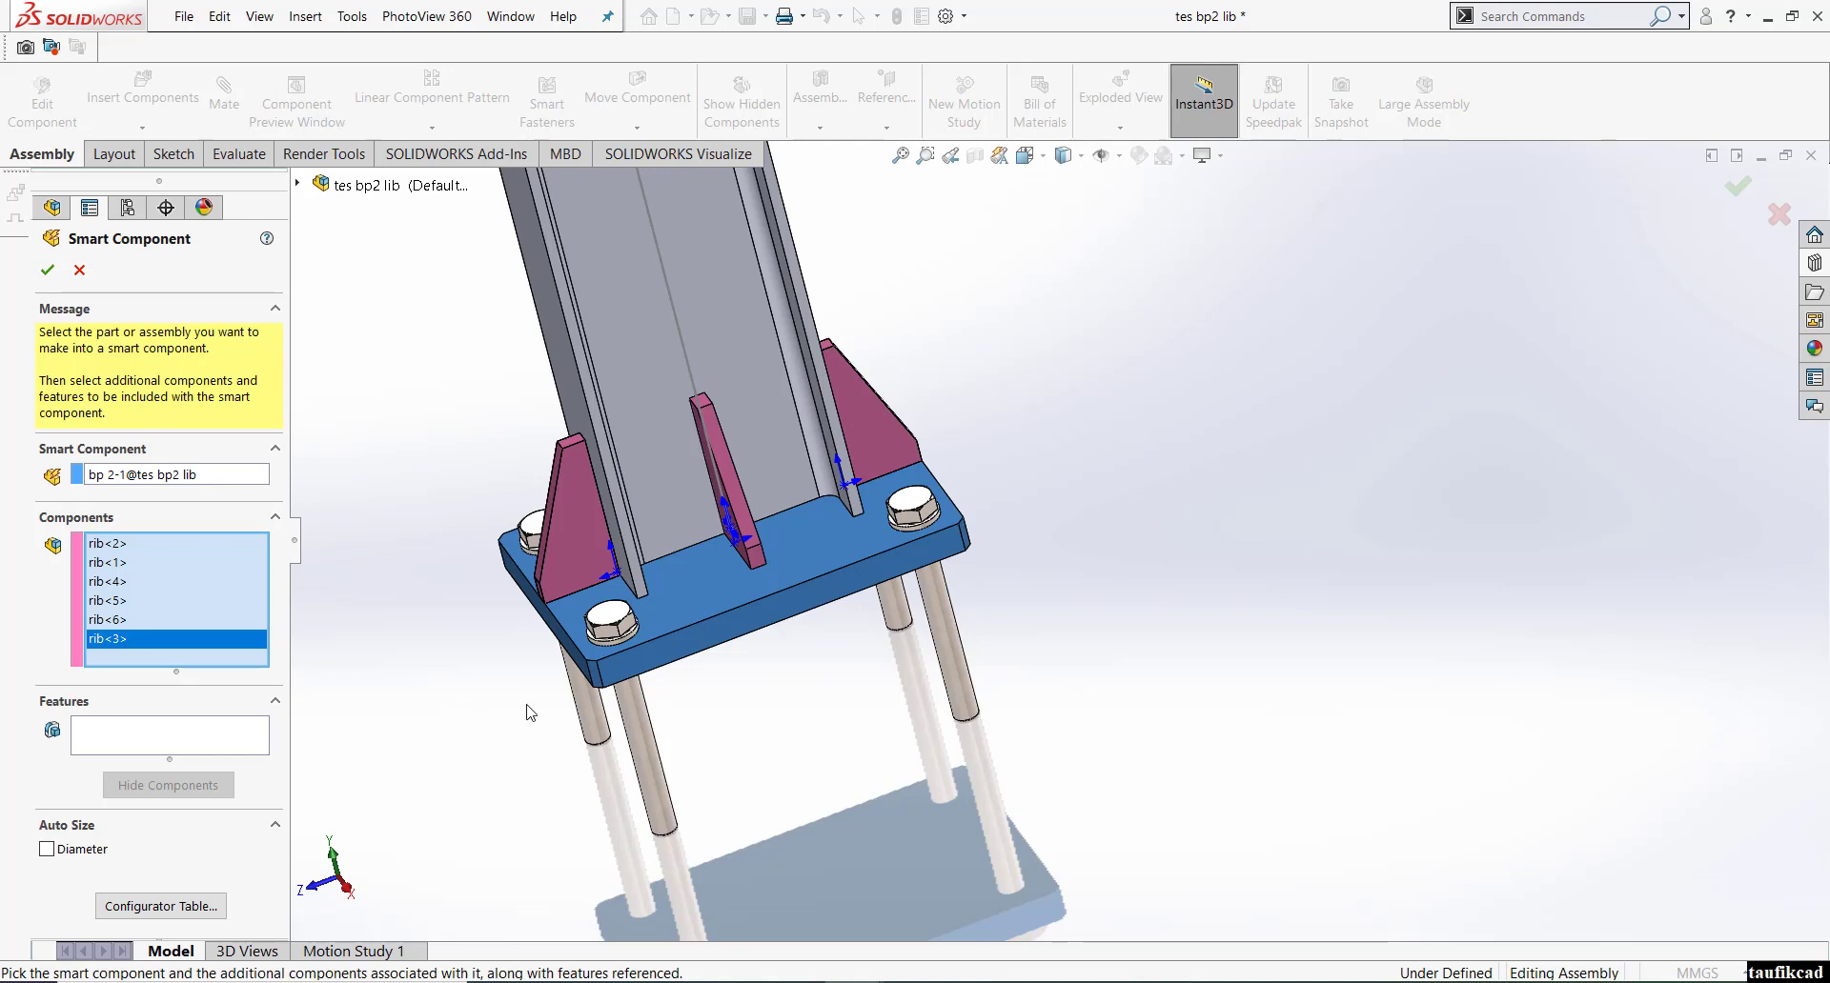
- Include the four heavy hex screws around the column as components of the base plate's smart component
middle_drag(515, 709, 863, 688)
drag(1023, 706, 538, 843)
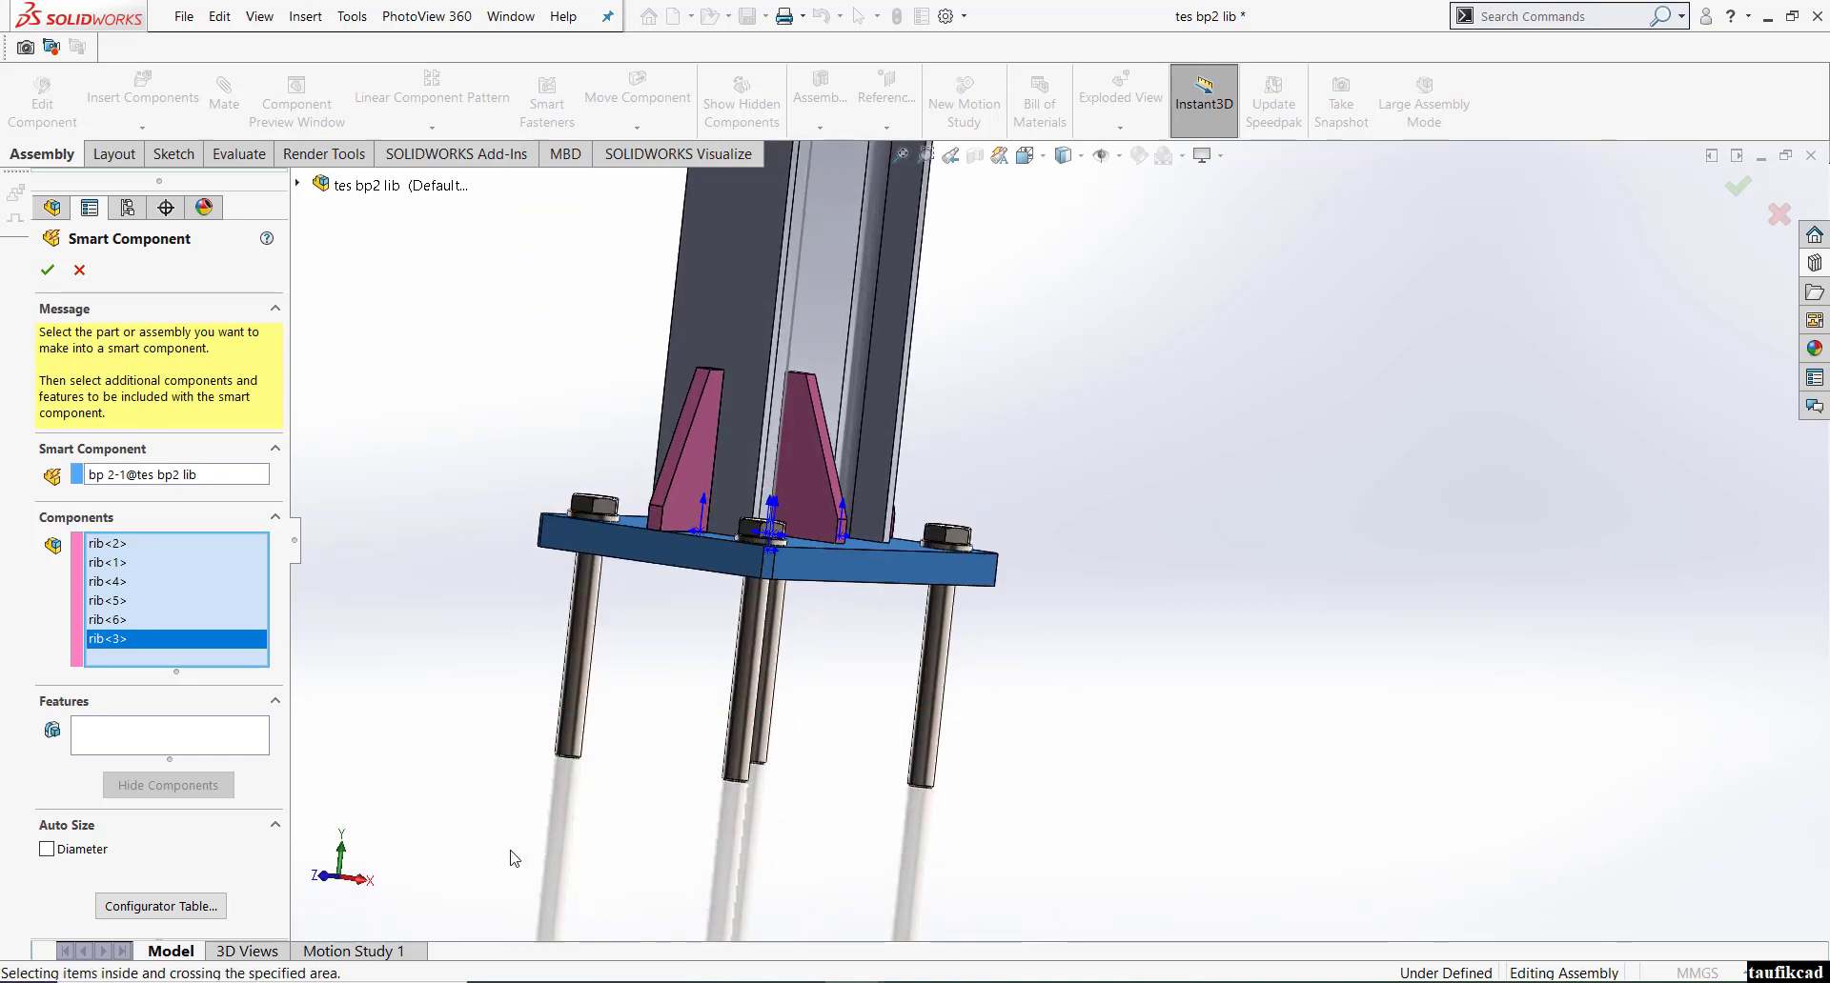
scroll(619, 572, down, 3)
scroll(620, 562, down, 2)
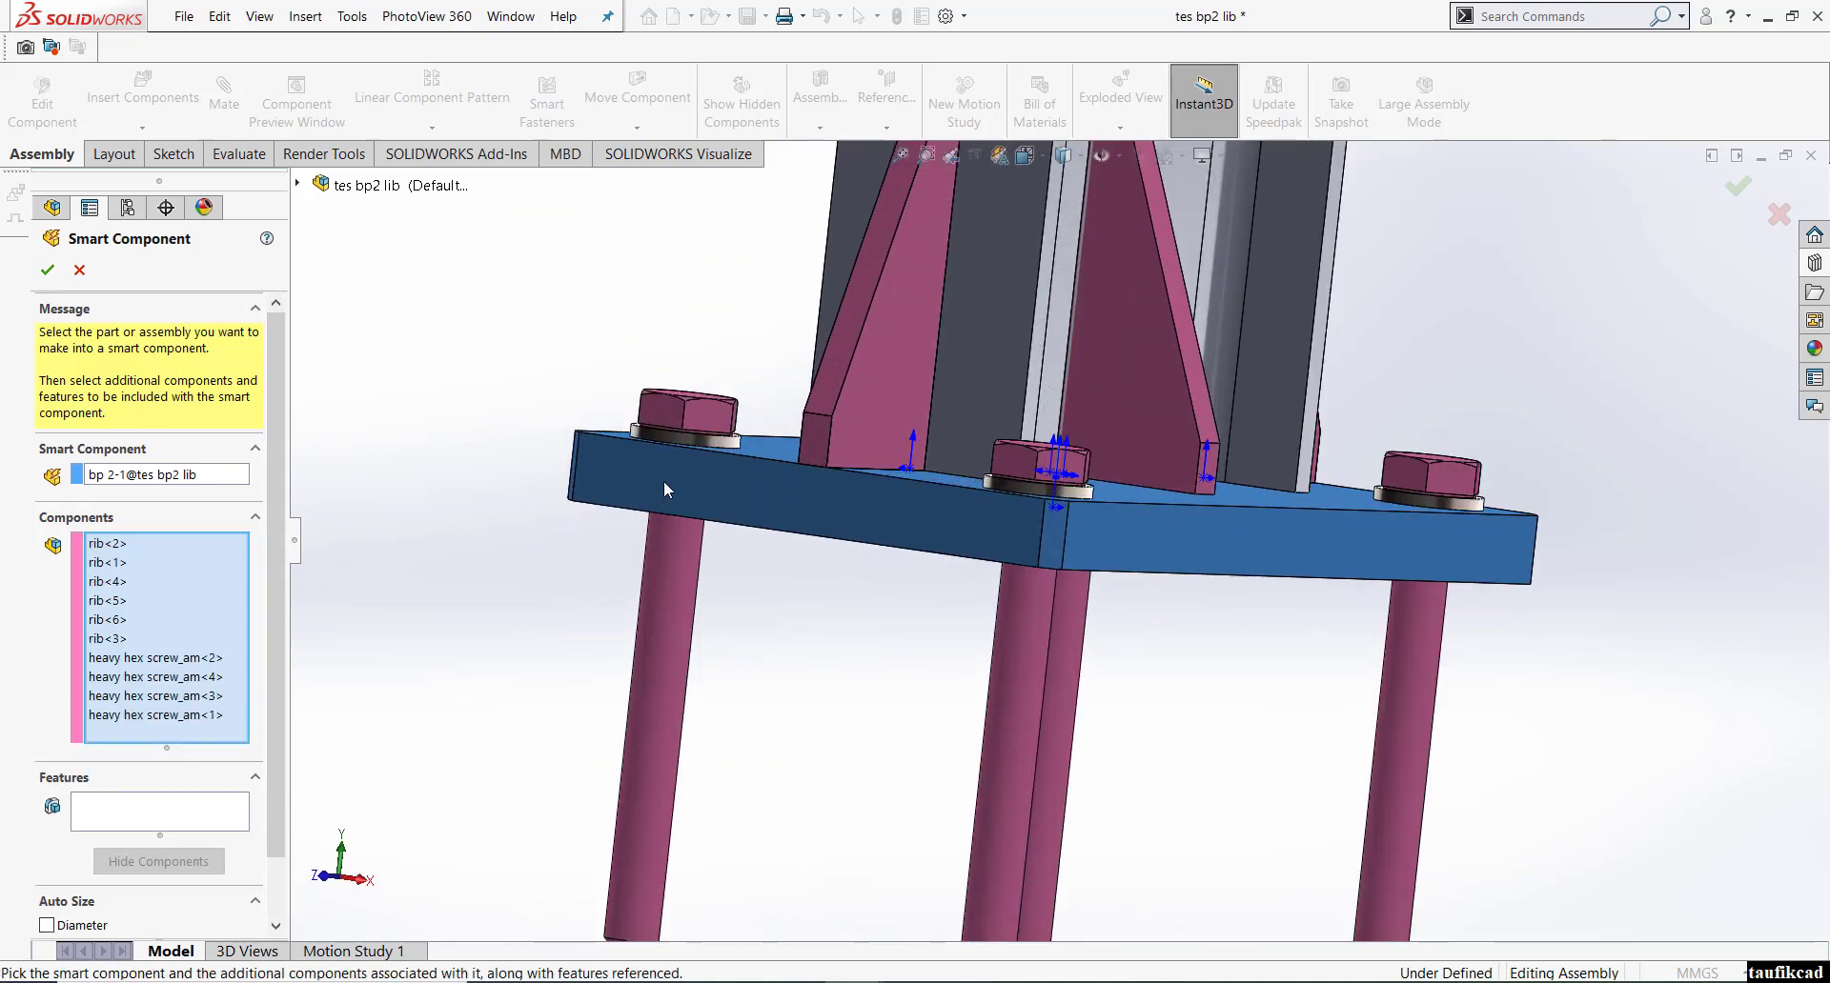
- Include the four narrow flat washers under the bolt heads as components of the smart component
click(684, 440)
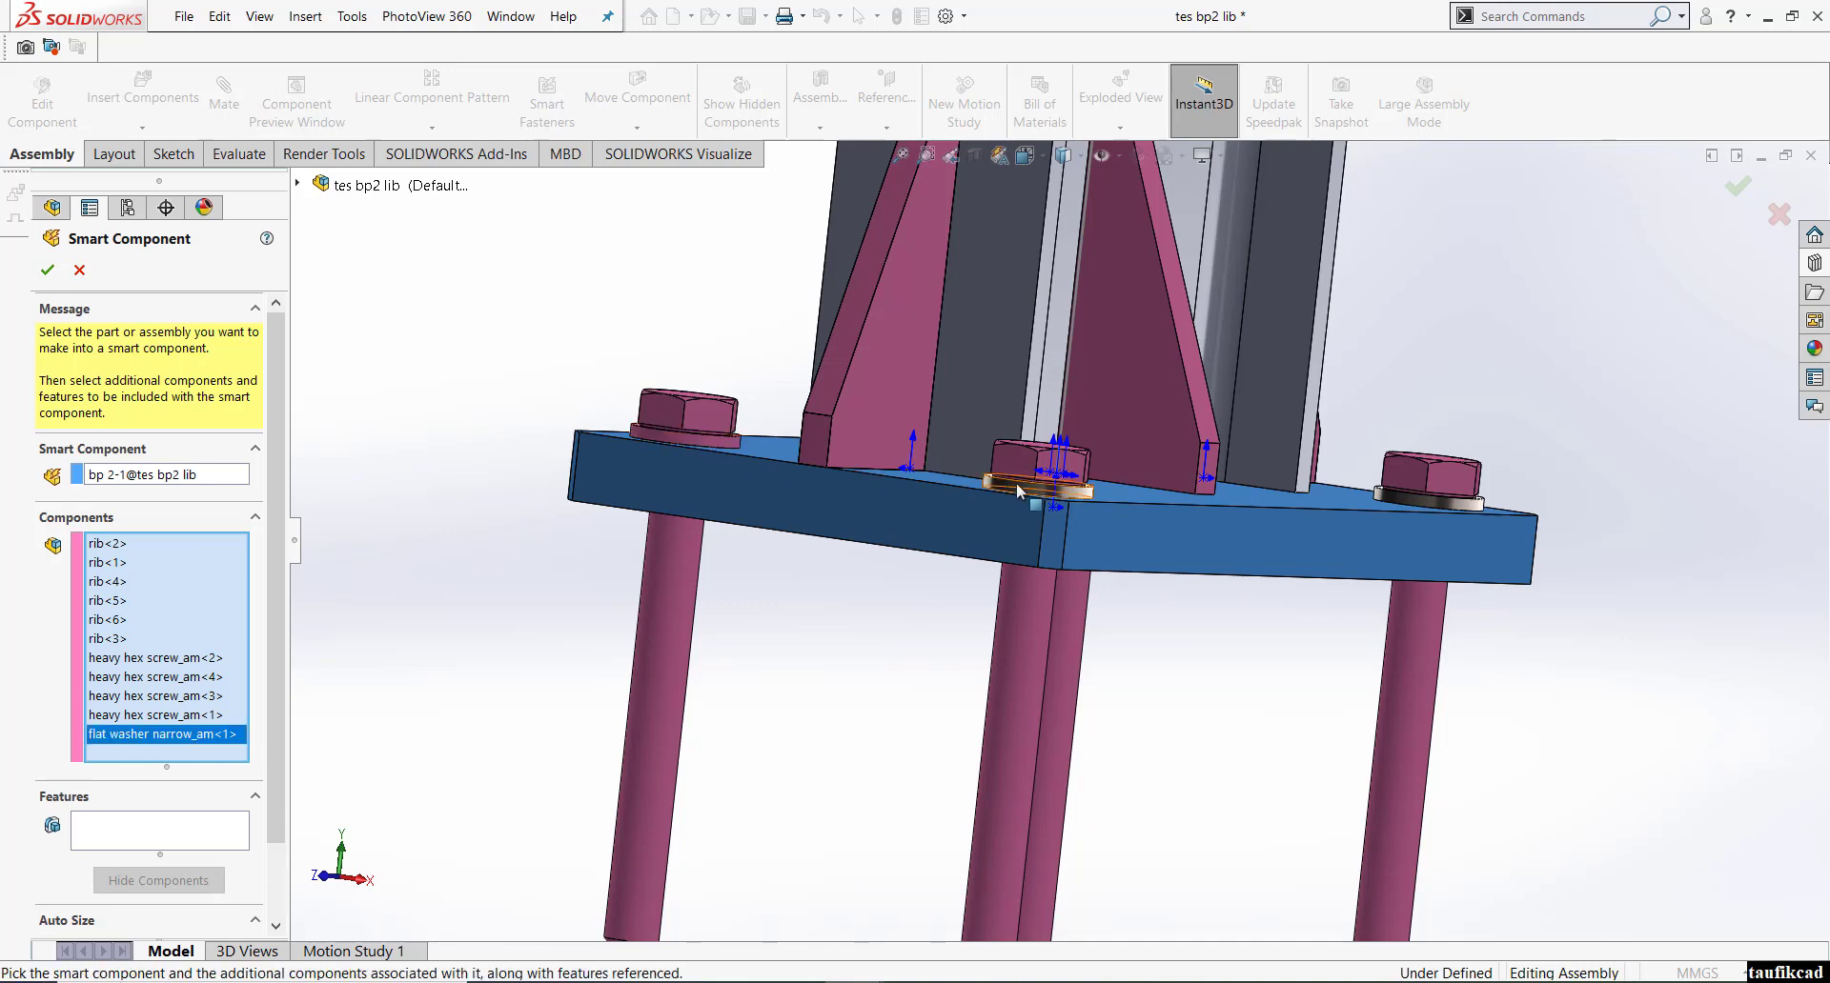
click(1016, 482)
click(1410, 497)
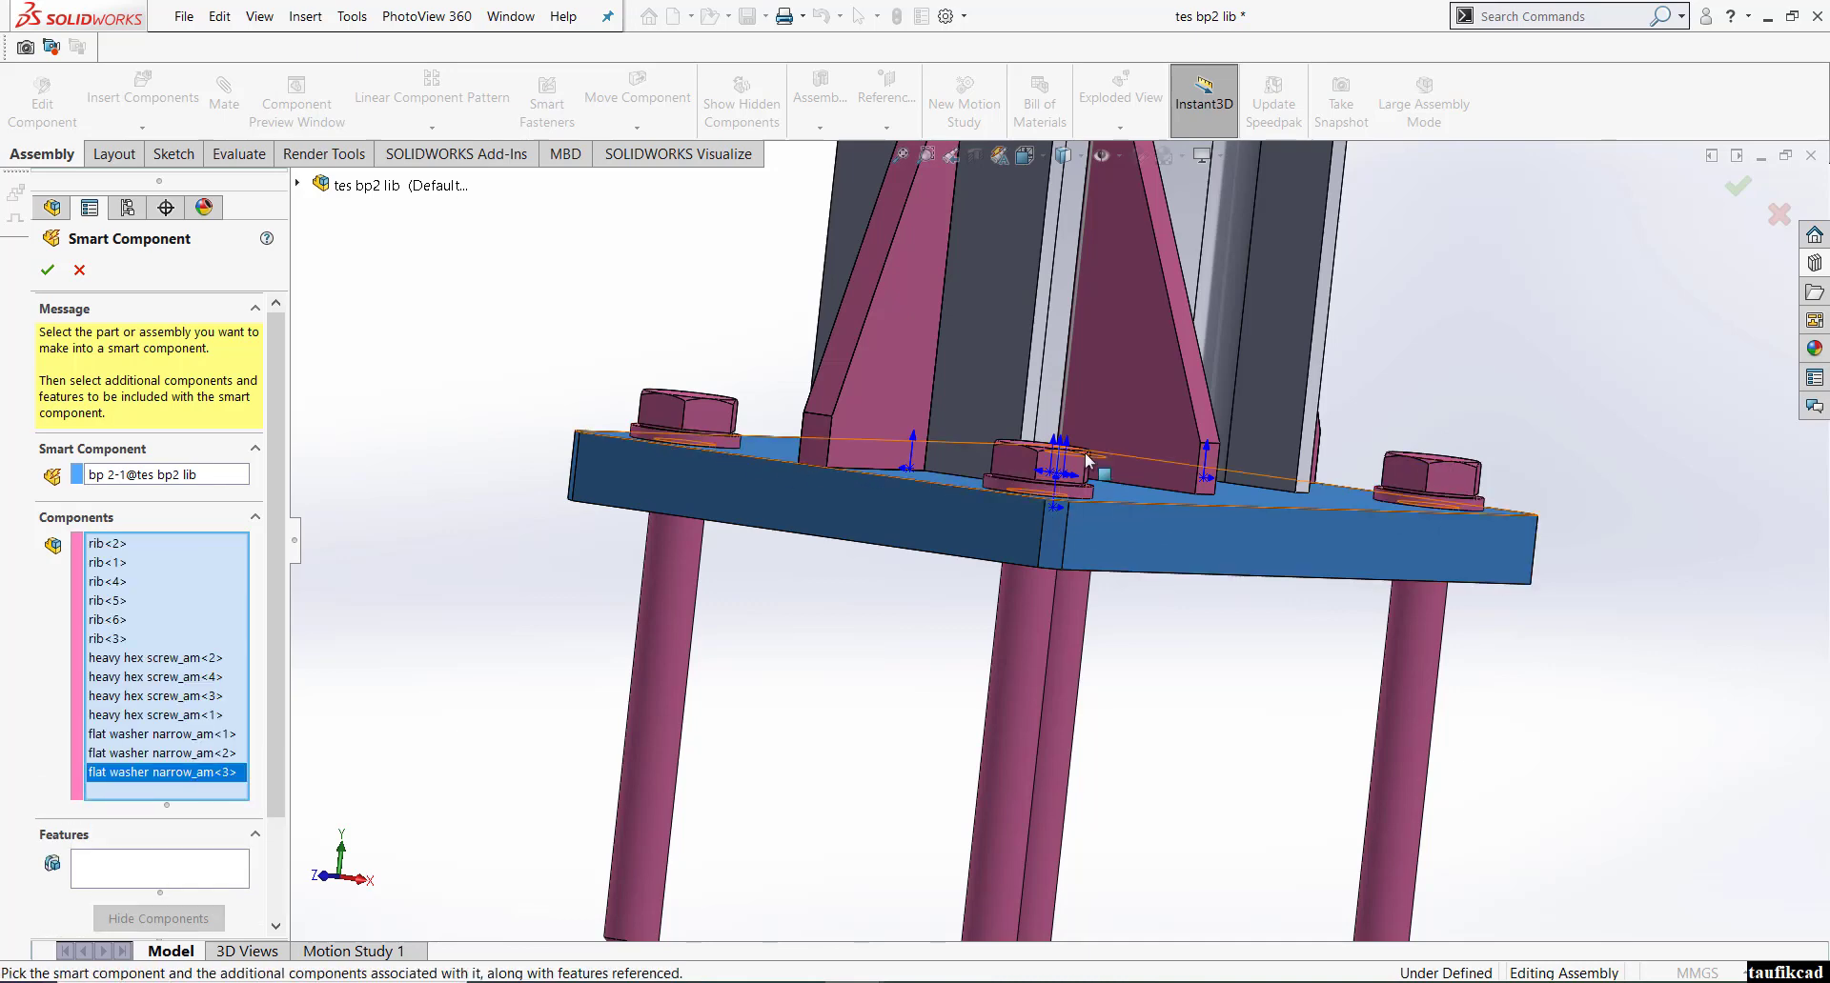
middle_drag(1372, 500, 1305, 543)
scroll(1082, 529, up, 2)
scroll(606, 413, down, 1)
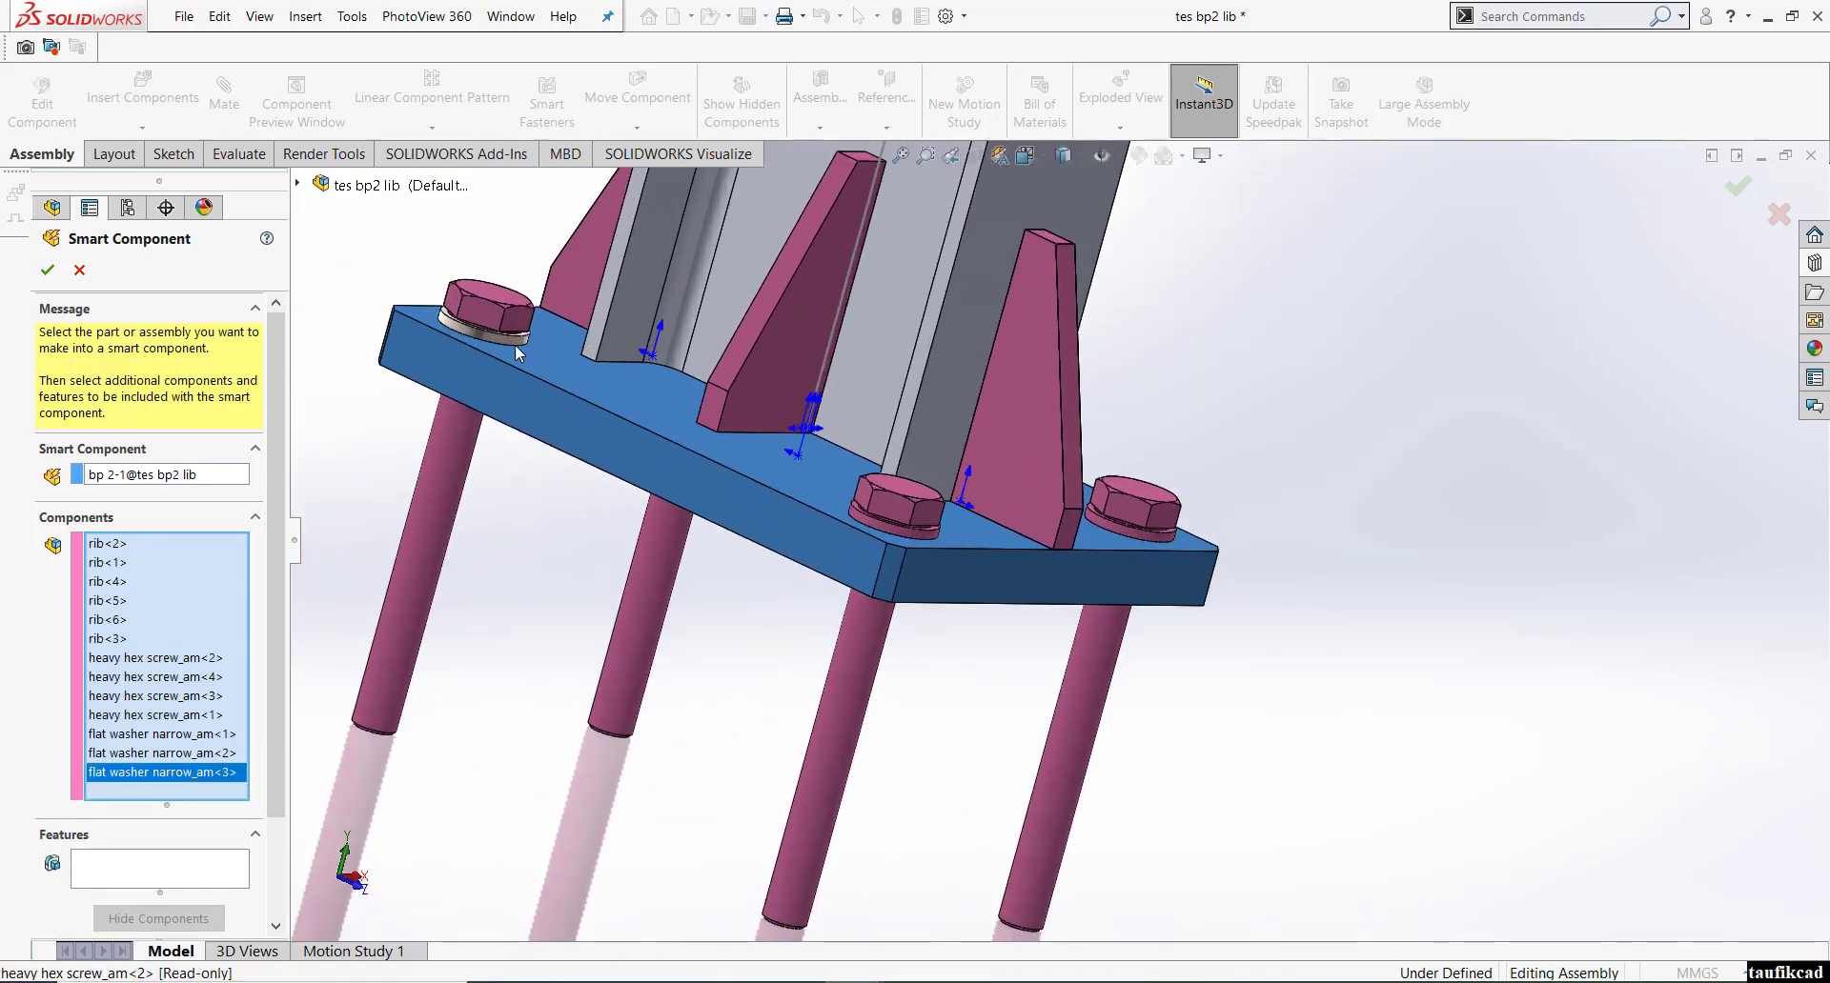
click(504, 345)
scroll(1021, 587, up, 1)
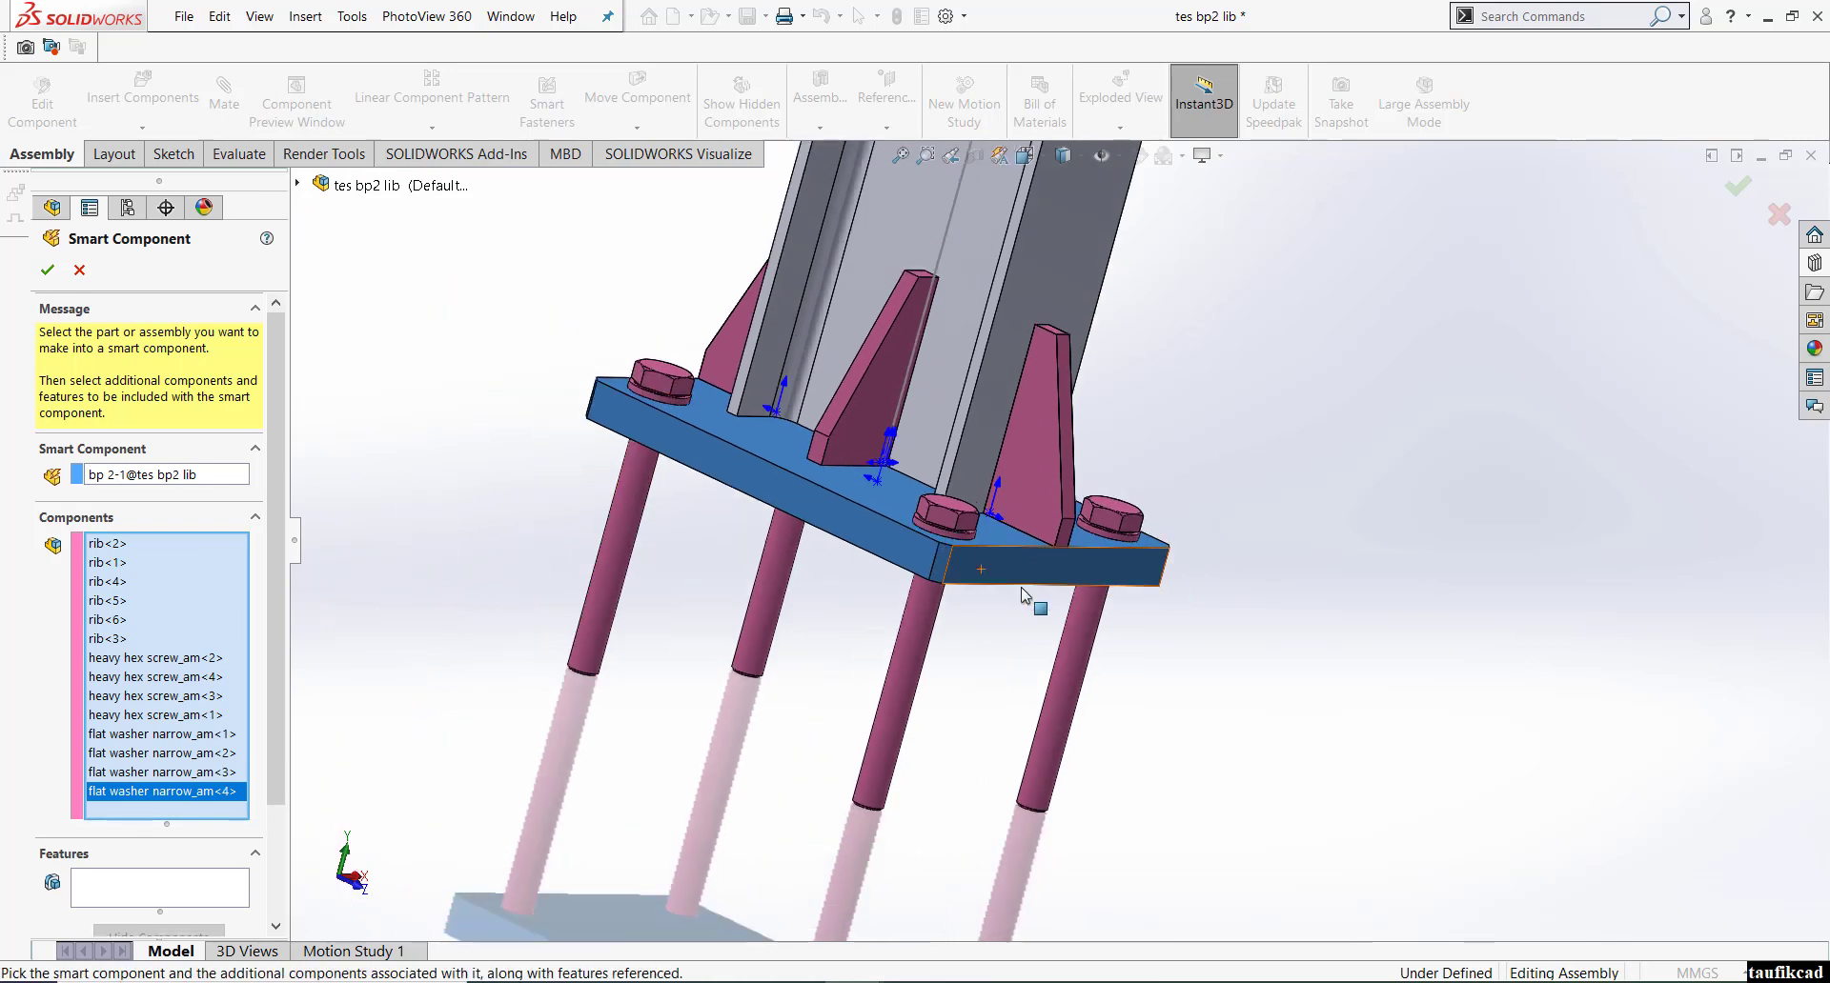
- Try to include the column's WF150X75X7X5(1) member as a feature of the smart component
click(140, 893)
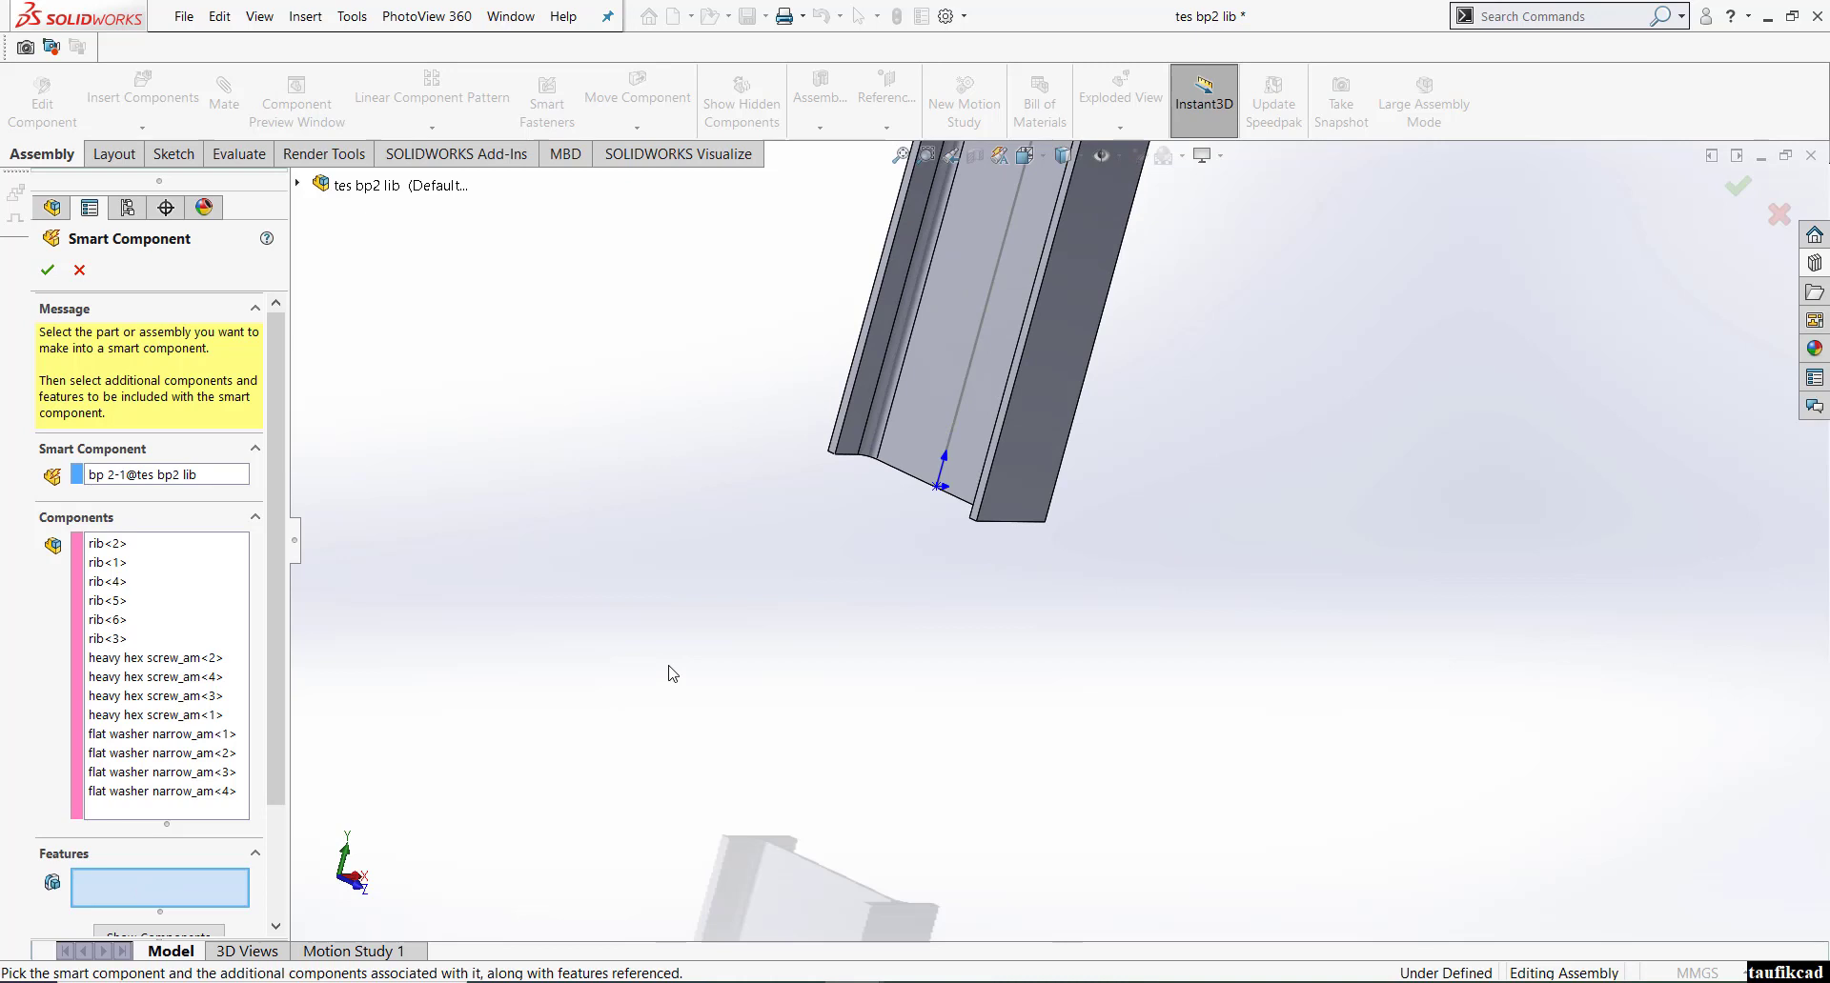
middle_drag(890, 601, 866, 391)
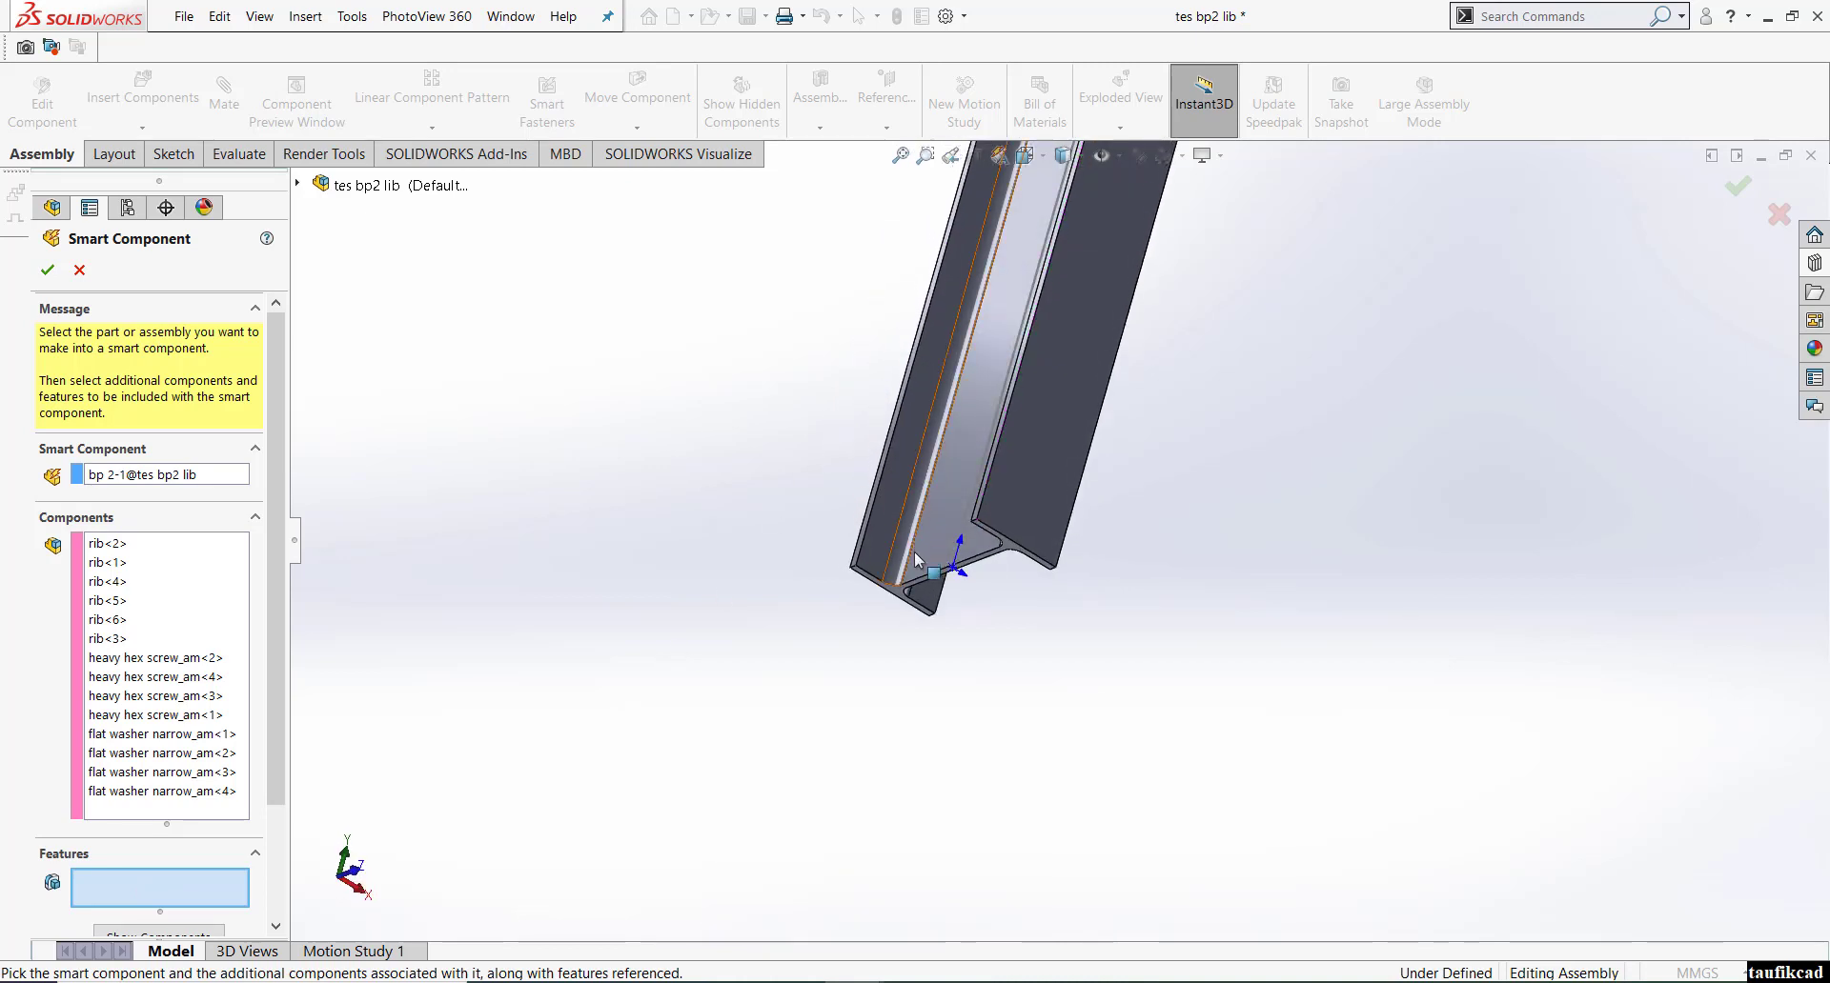
scroll(910, 578, down, 2)
click(910, 617)
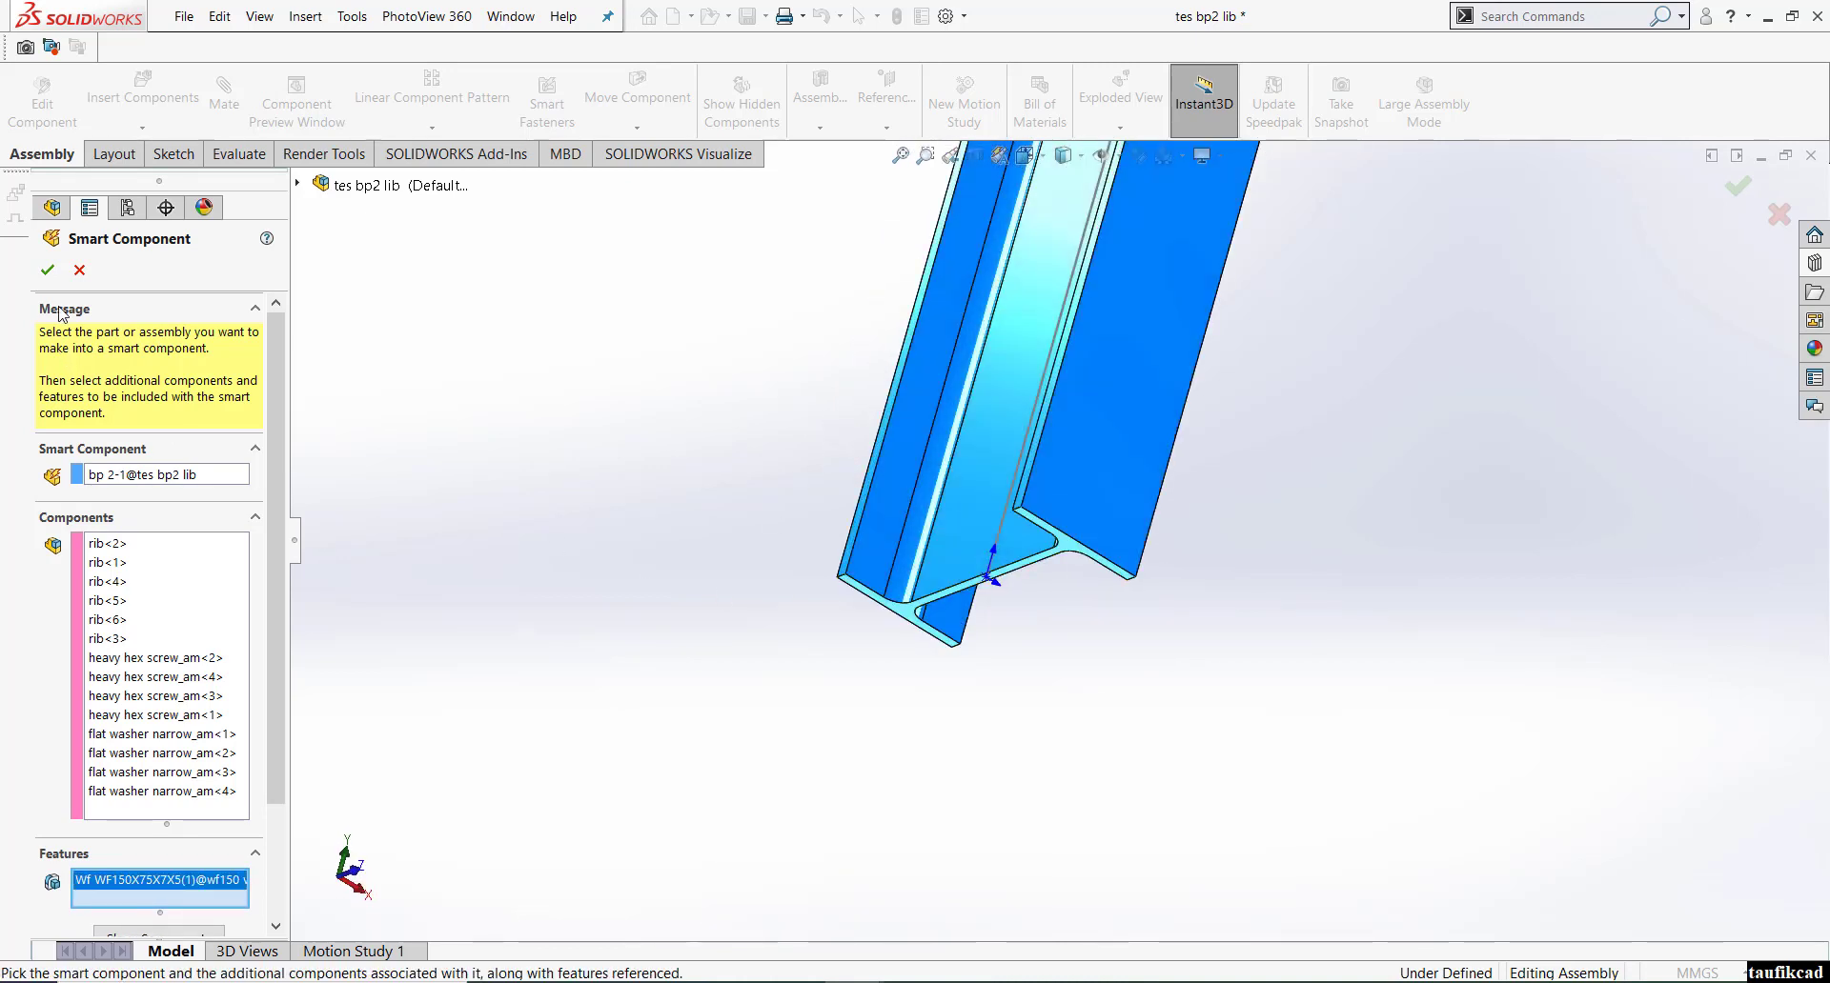
click(47, 270)
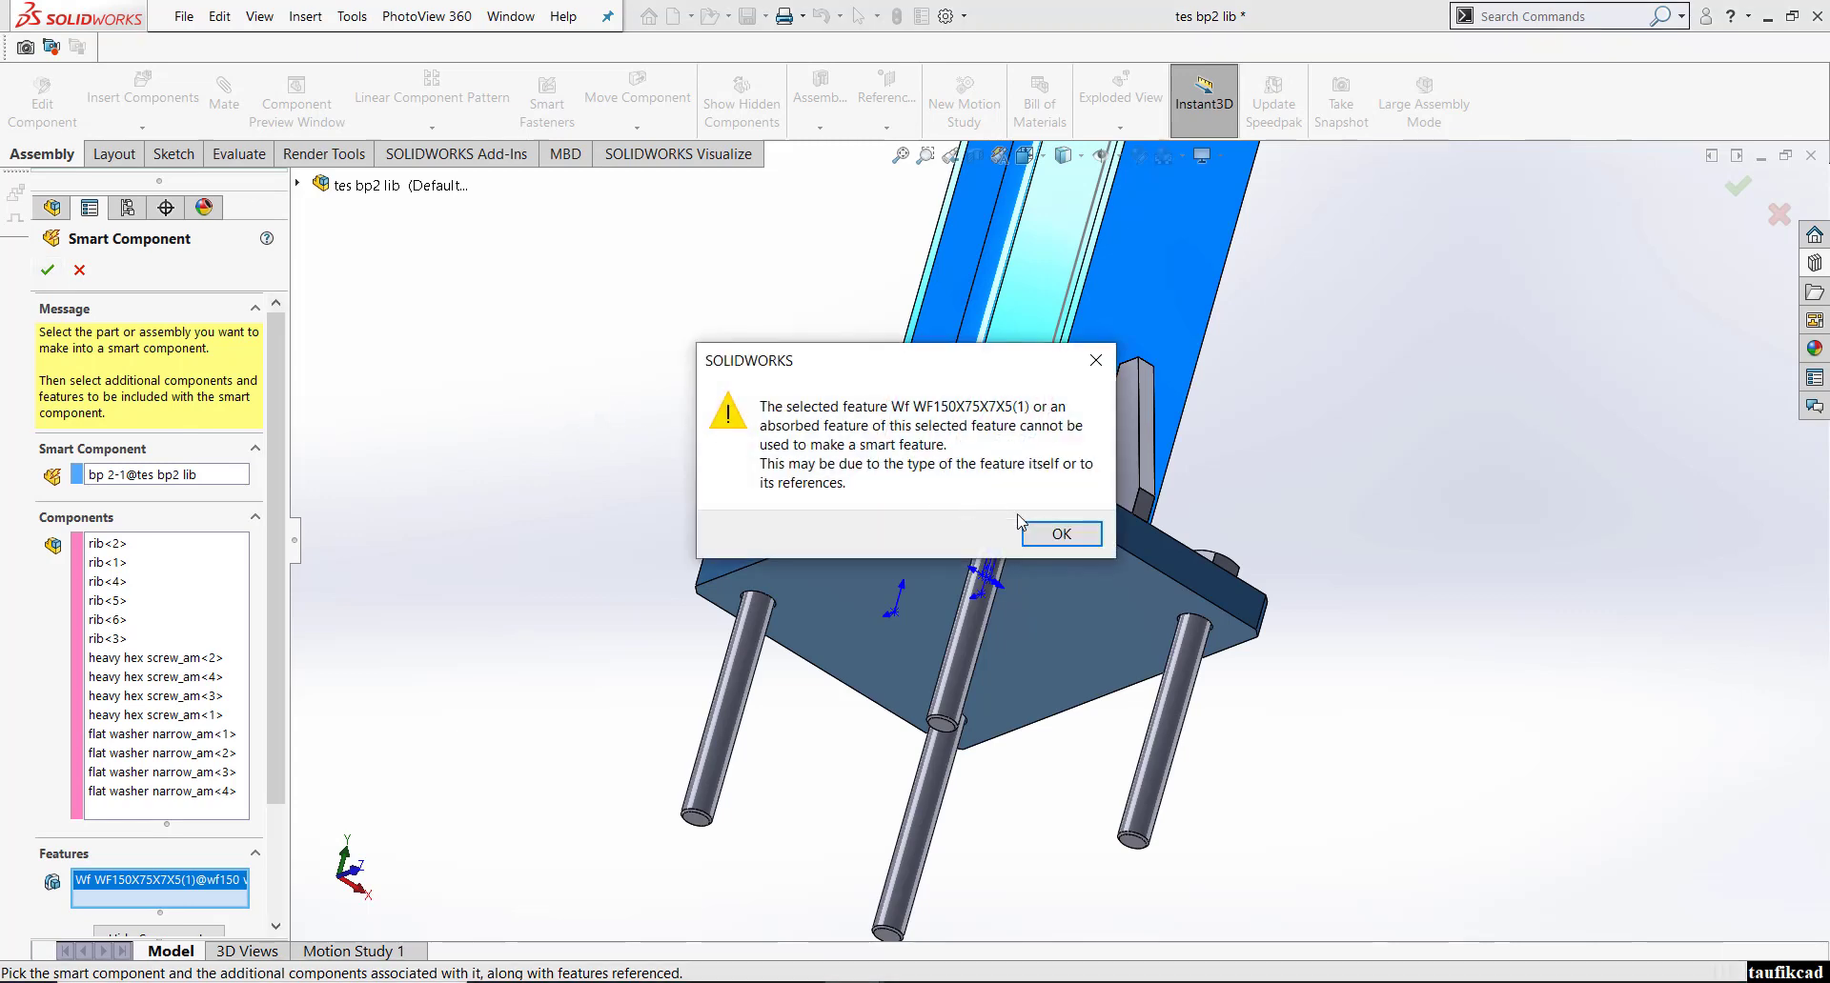
click(1038, 532)
- Complete the base plate's smart component definition and save the assembly in isometric view
click(46, 269)
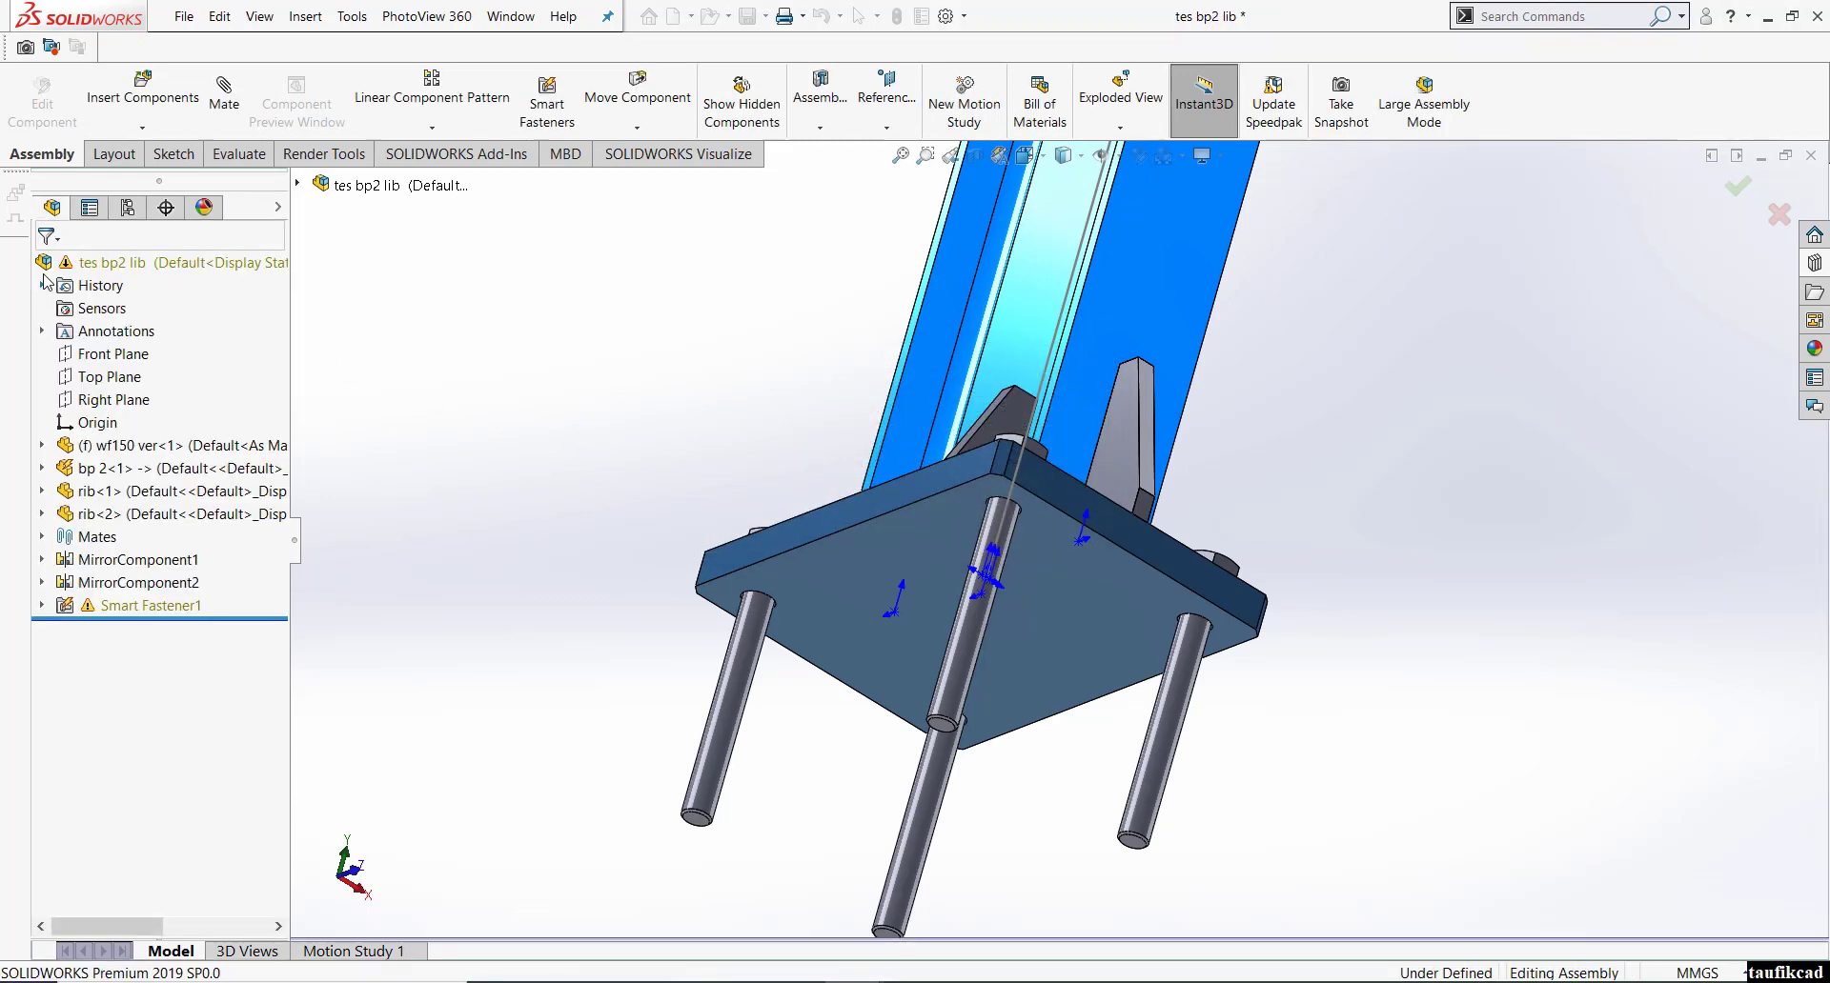
click(1024, 154)
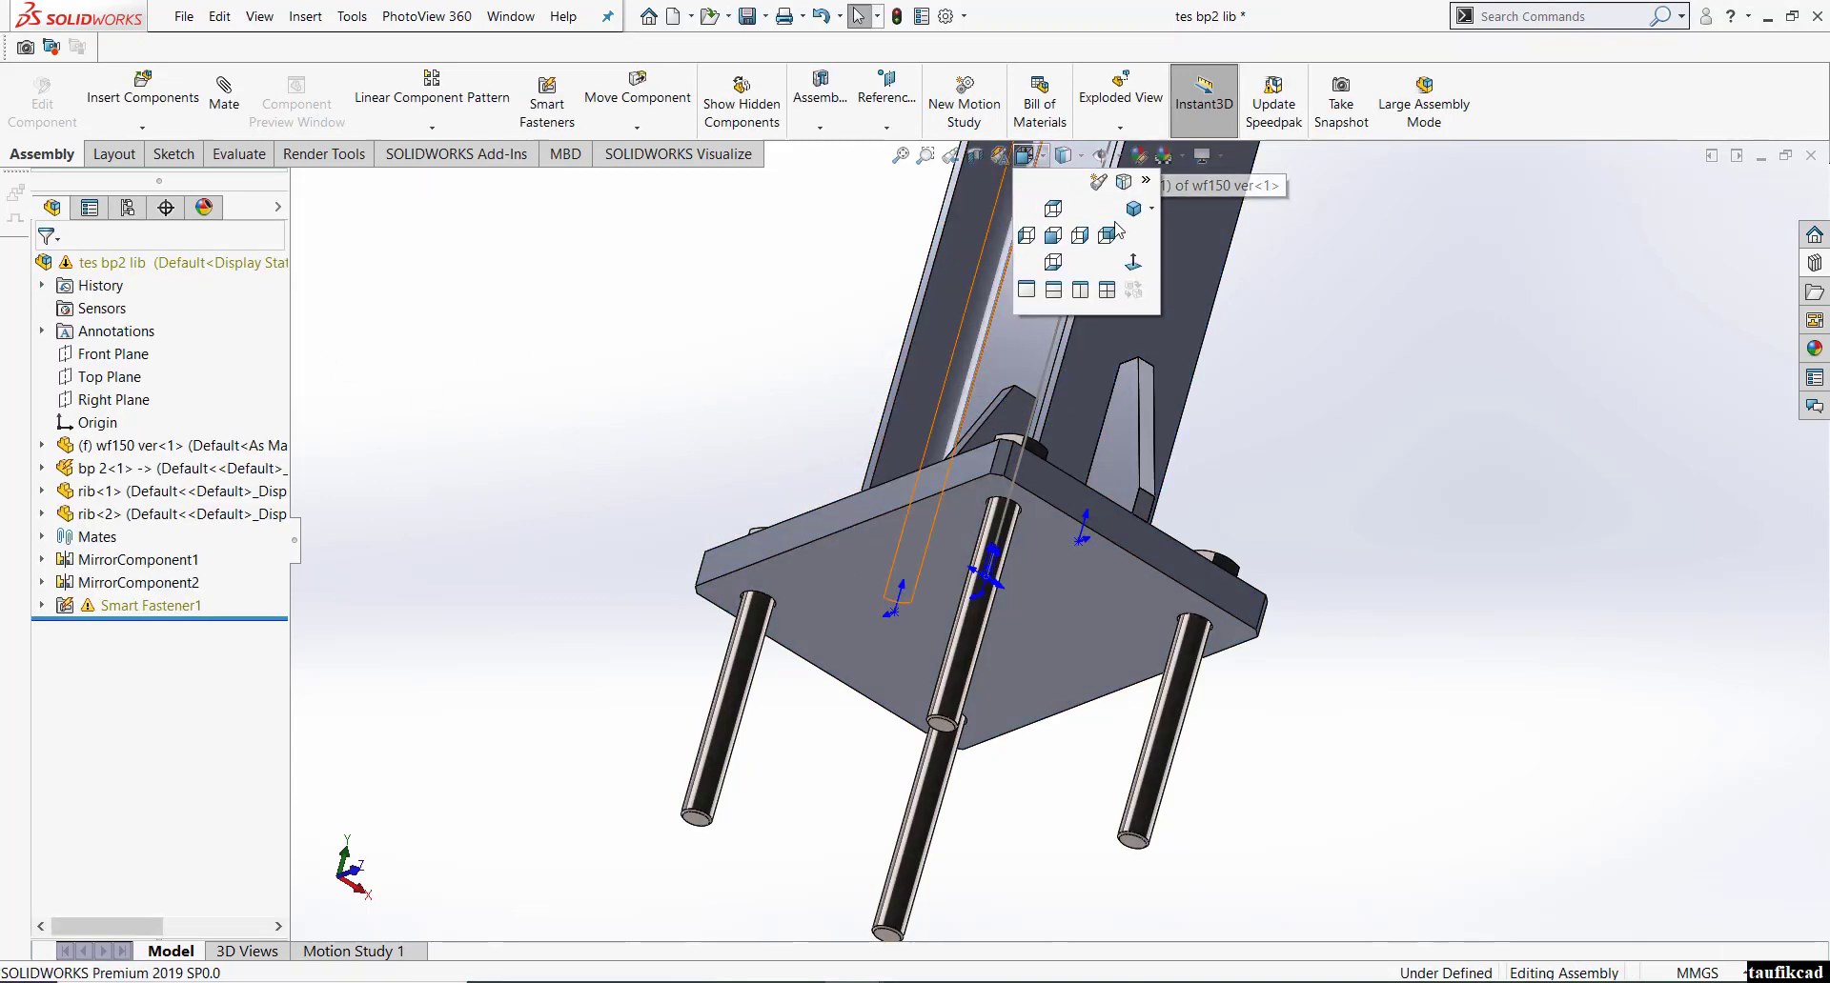
click(1132, 208)
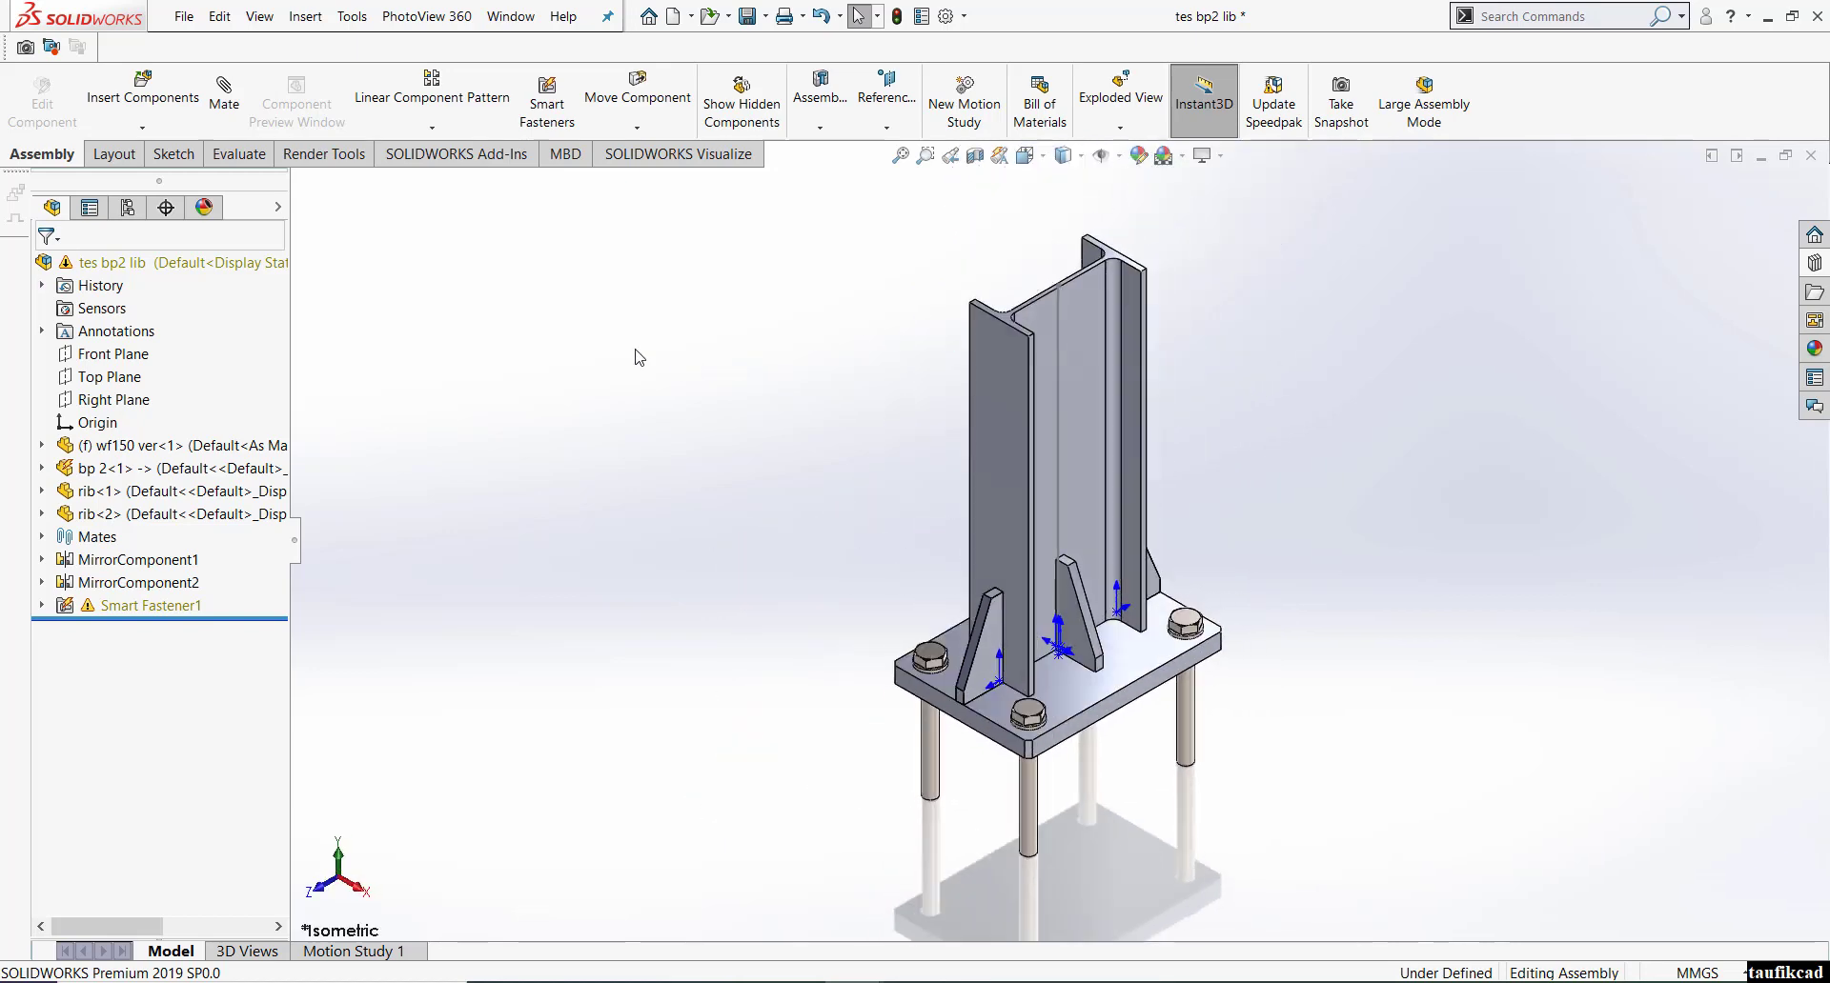
key(ctrl+s)
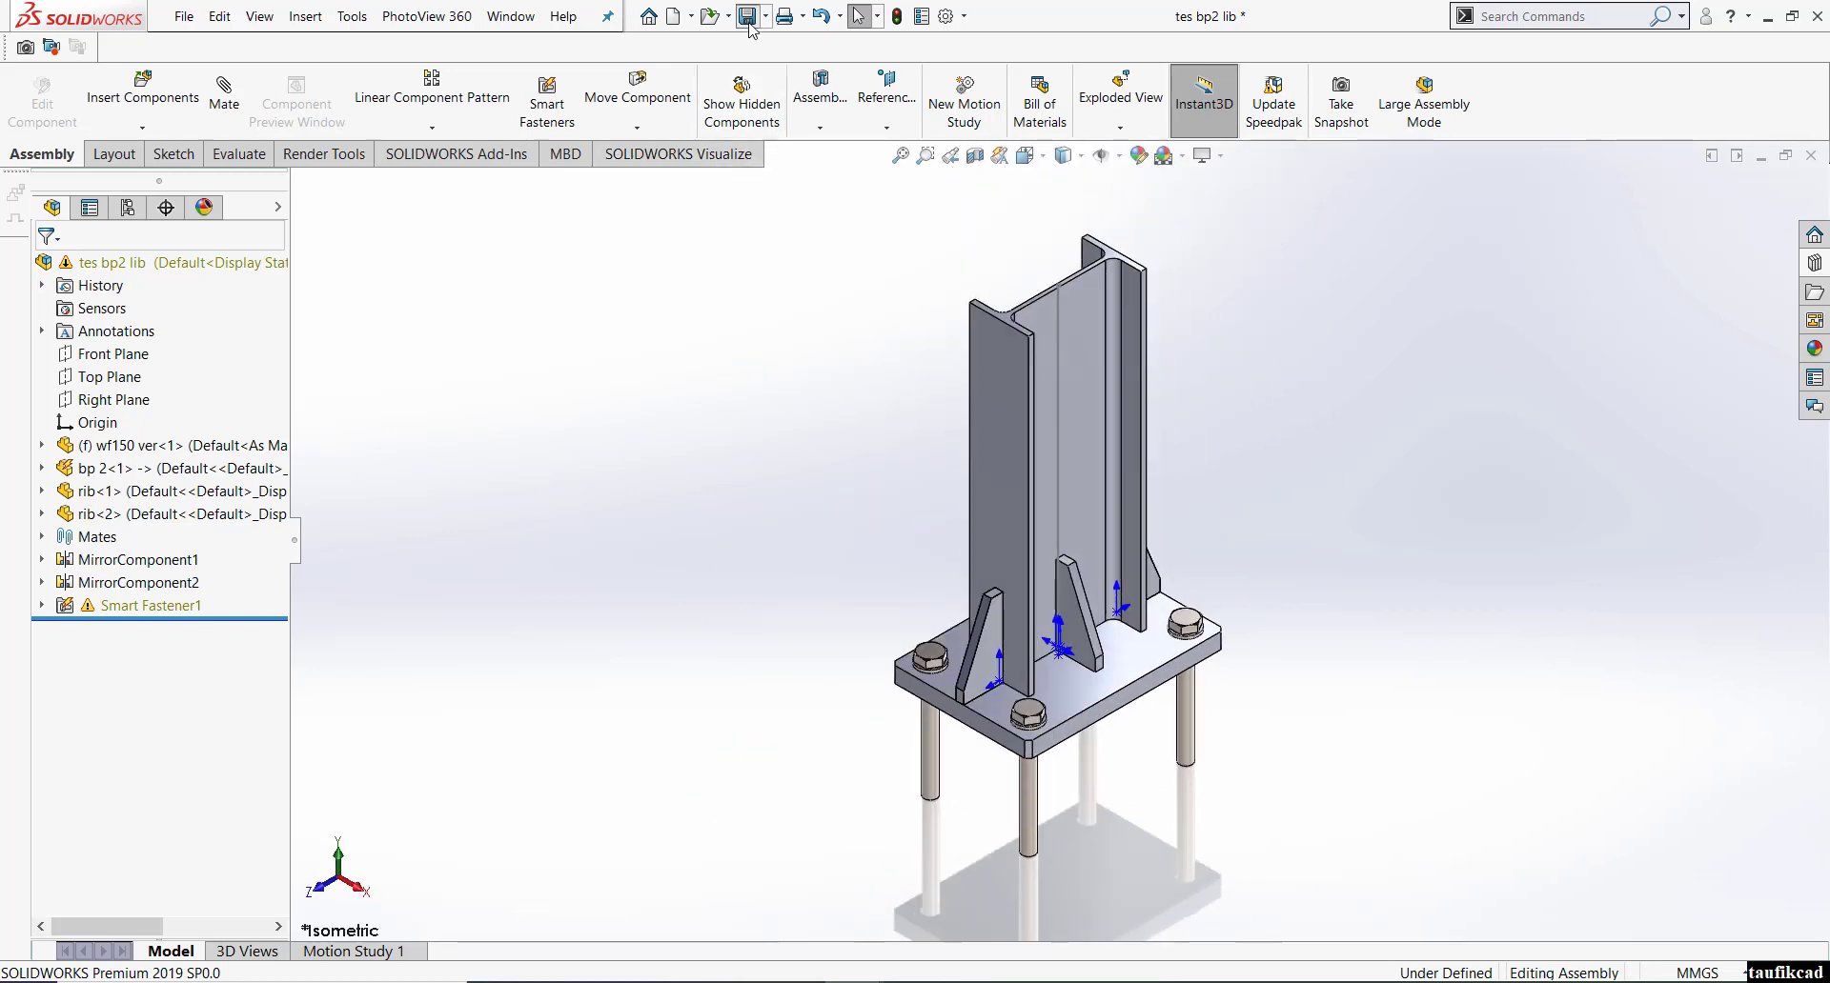
click(424, 398)
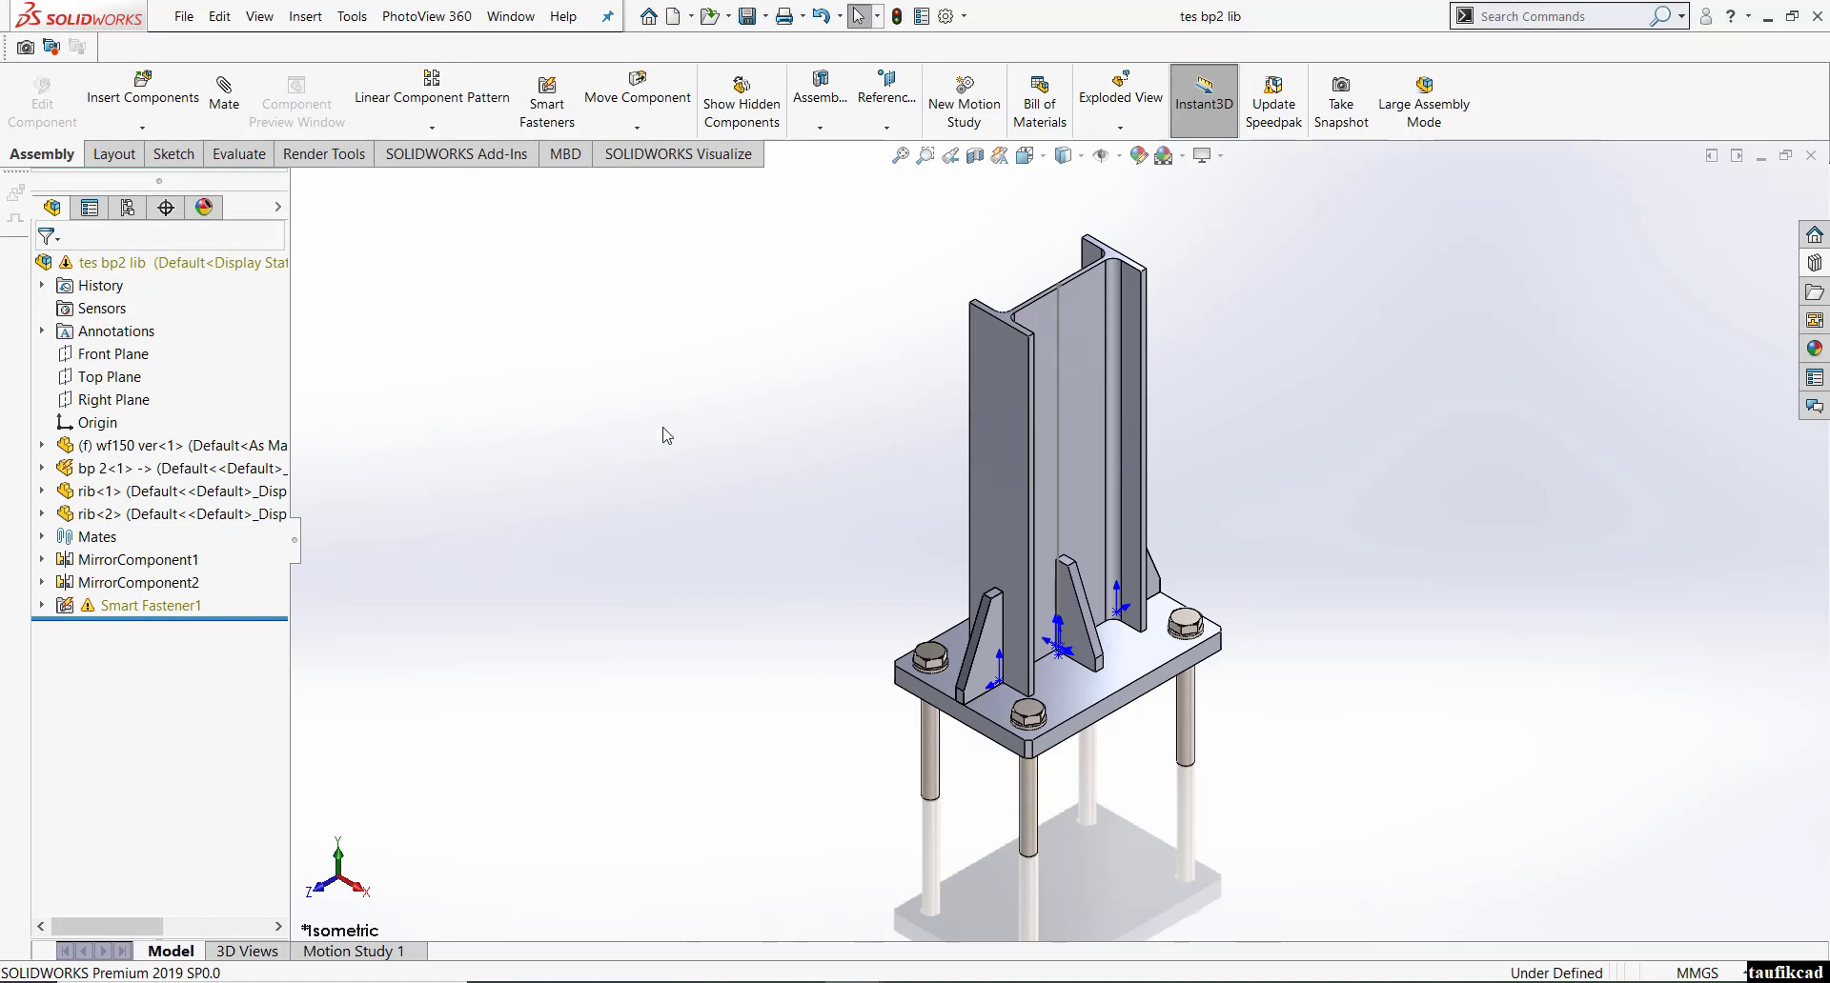
- Copy the WF150 column and place the copy in the empty space beside the existing base plate assembly
scroll(1405, 728, down, 2)
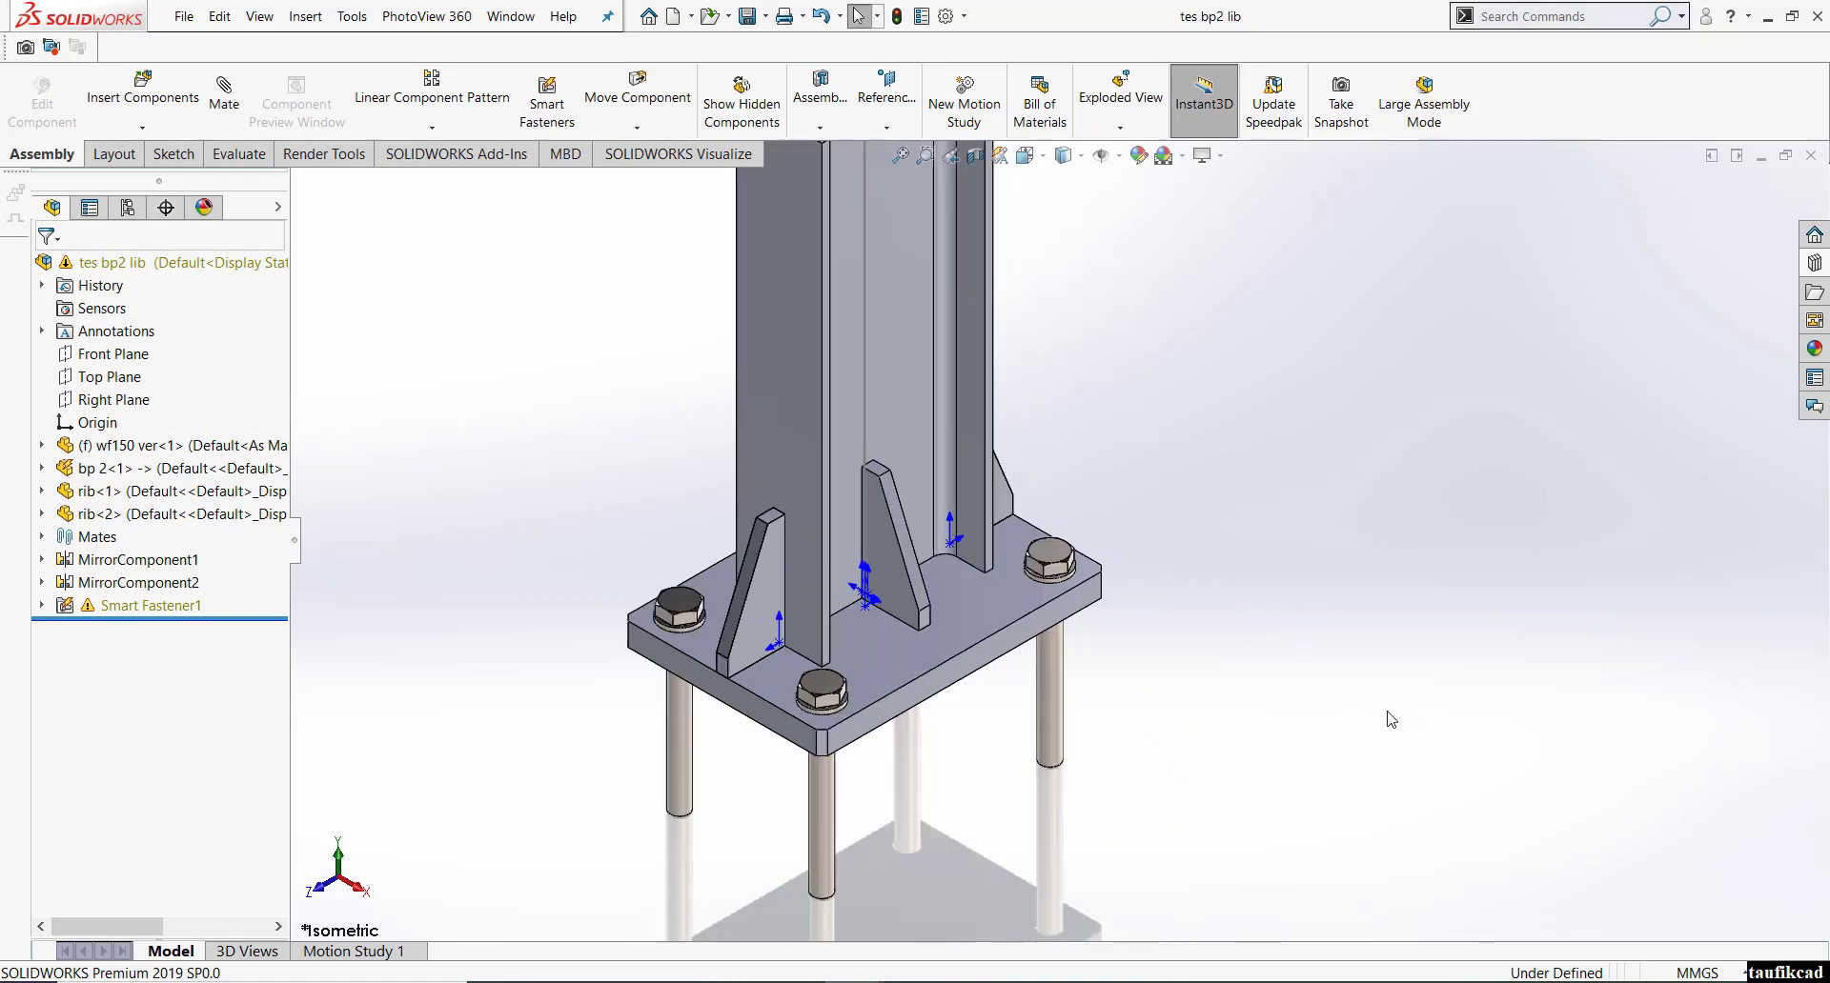
scroll(1381, 713, up, 4)
scroll(1559, 526, down, 2)
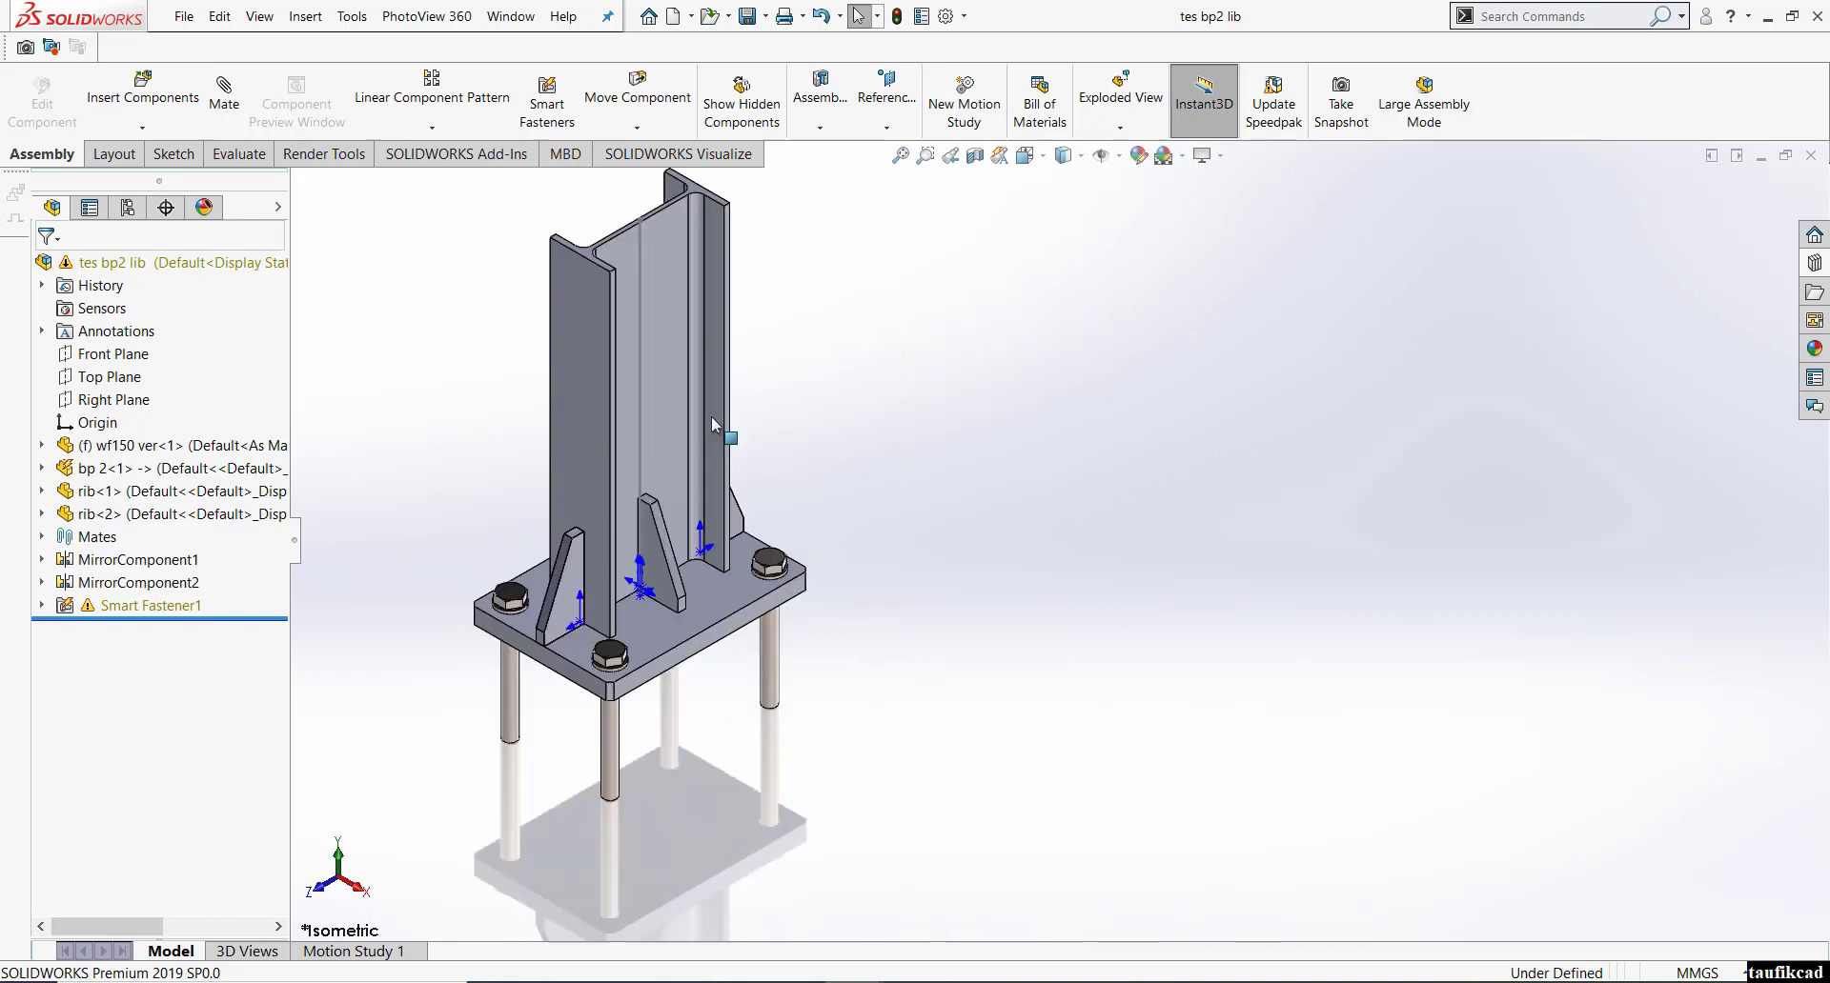
ctrl+drag(675, 409, 1343, 515)
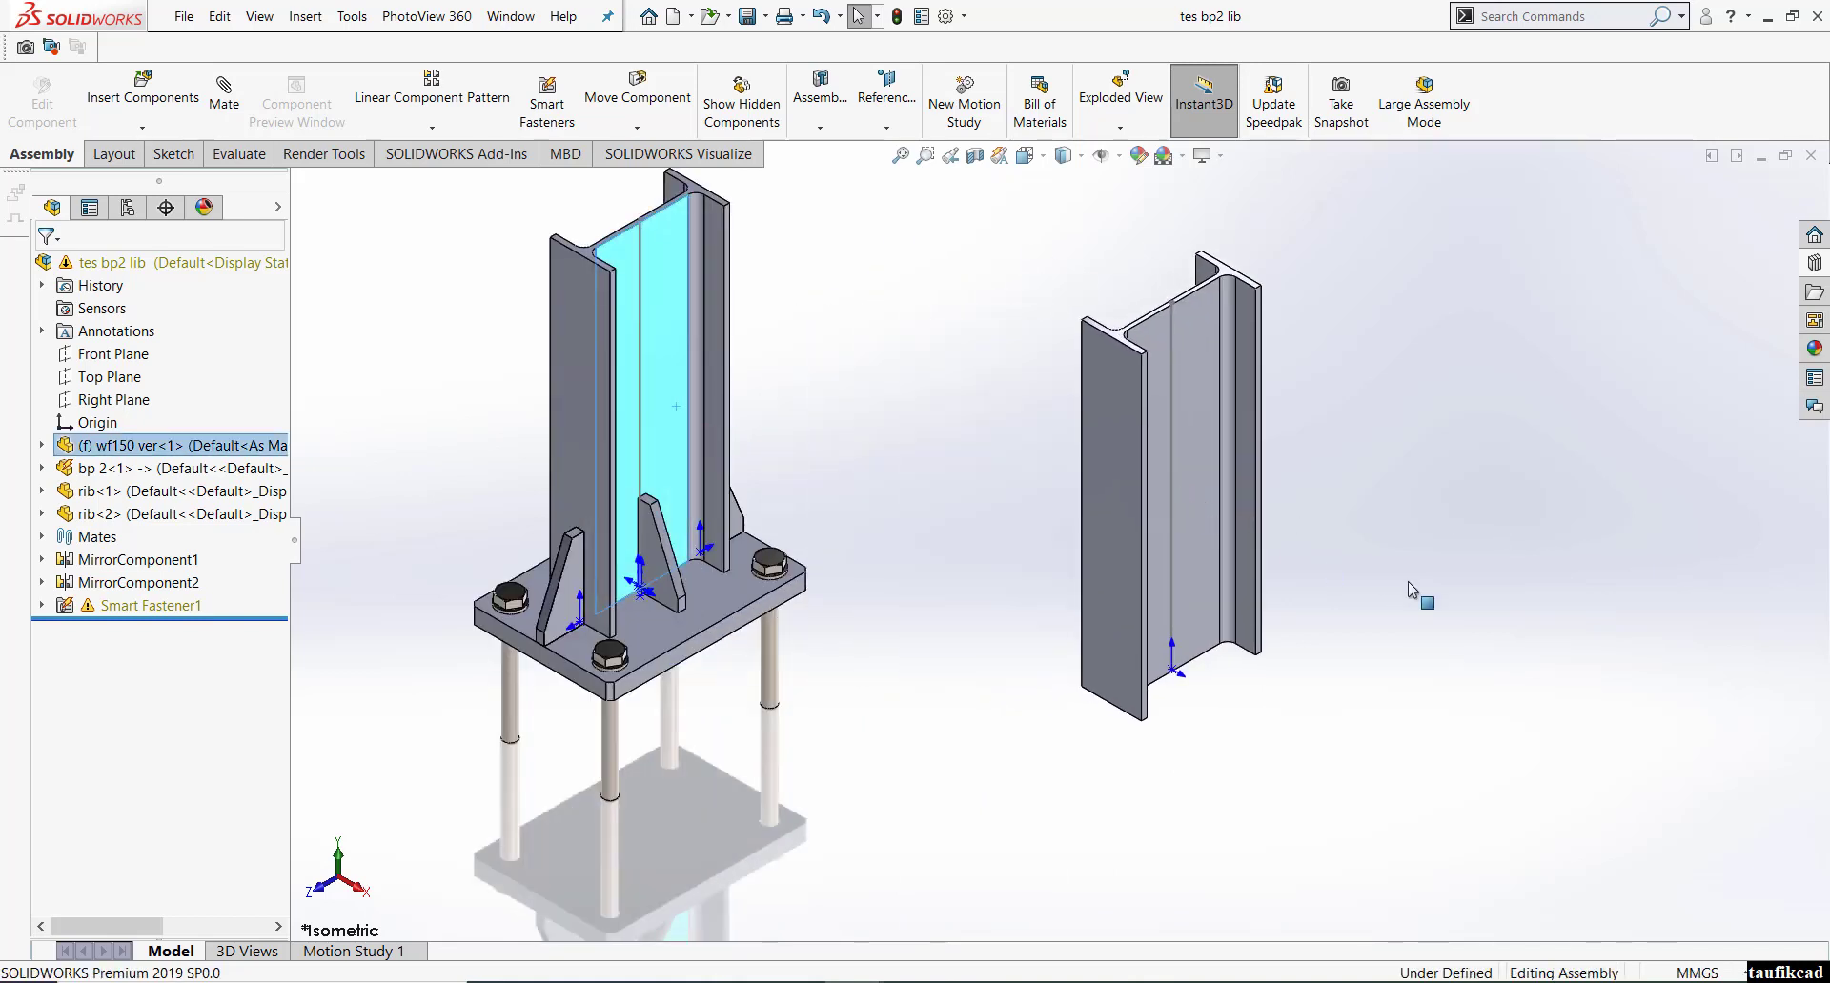
click(1504, 606)
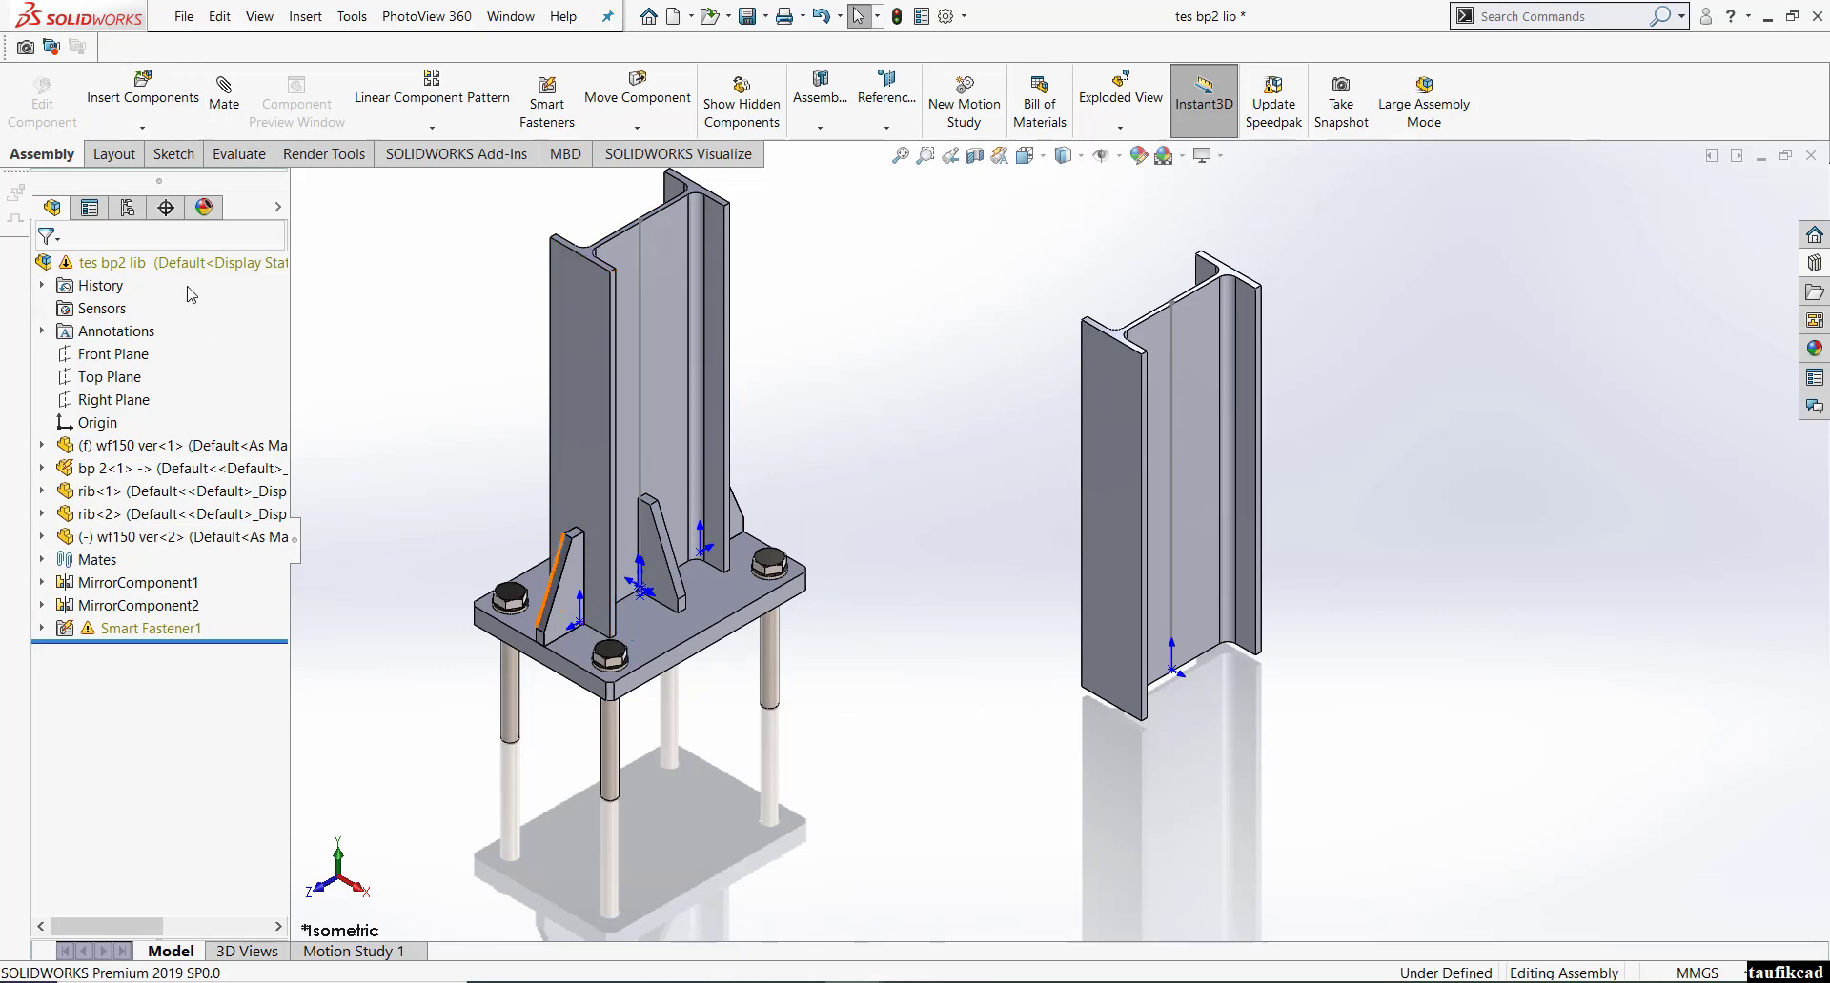
- Insert another bp 2 base plate rotated 90 degrees about Y and place it near the copied column's foot
click(143, 91)
click(90, 531)
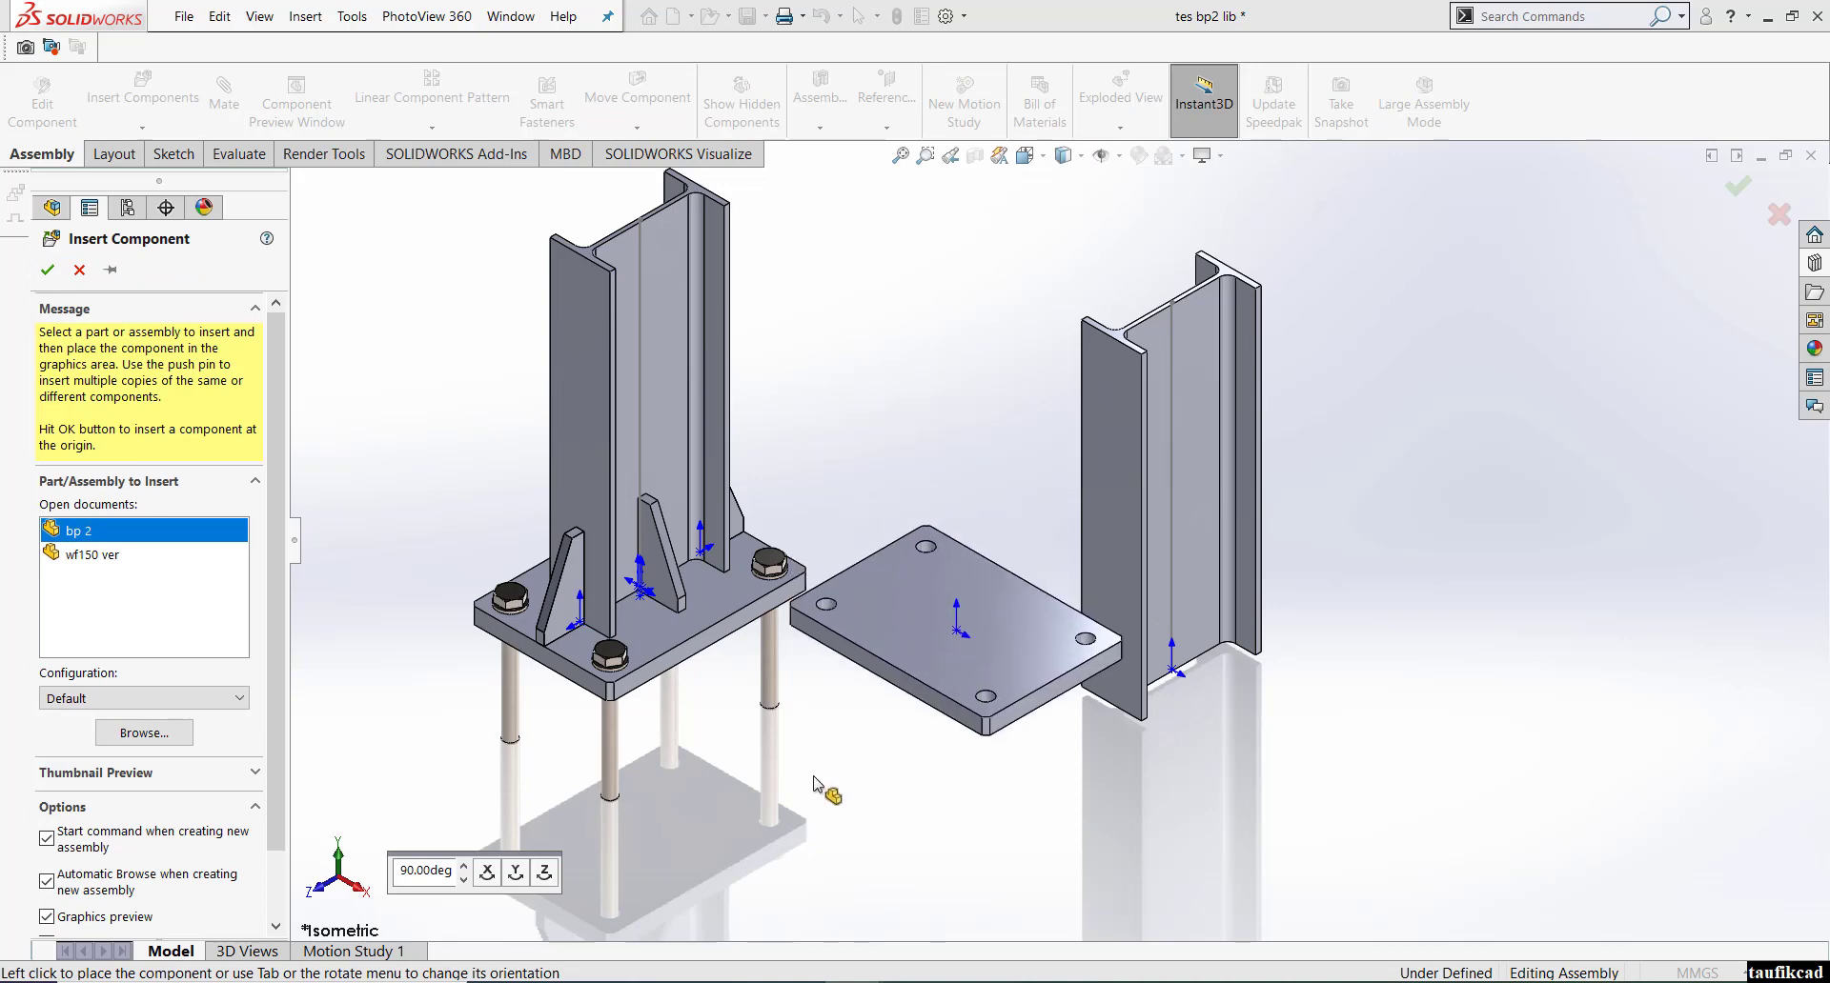
click(516, 873)
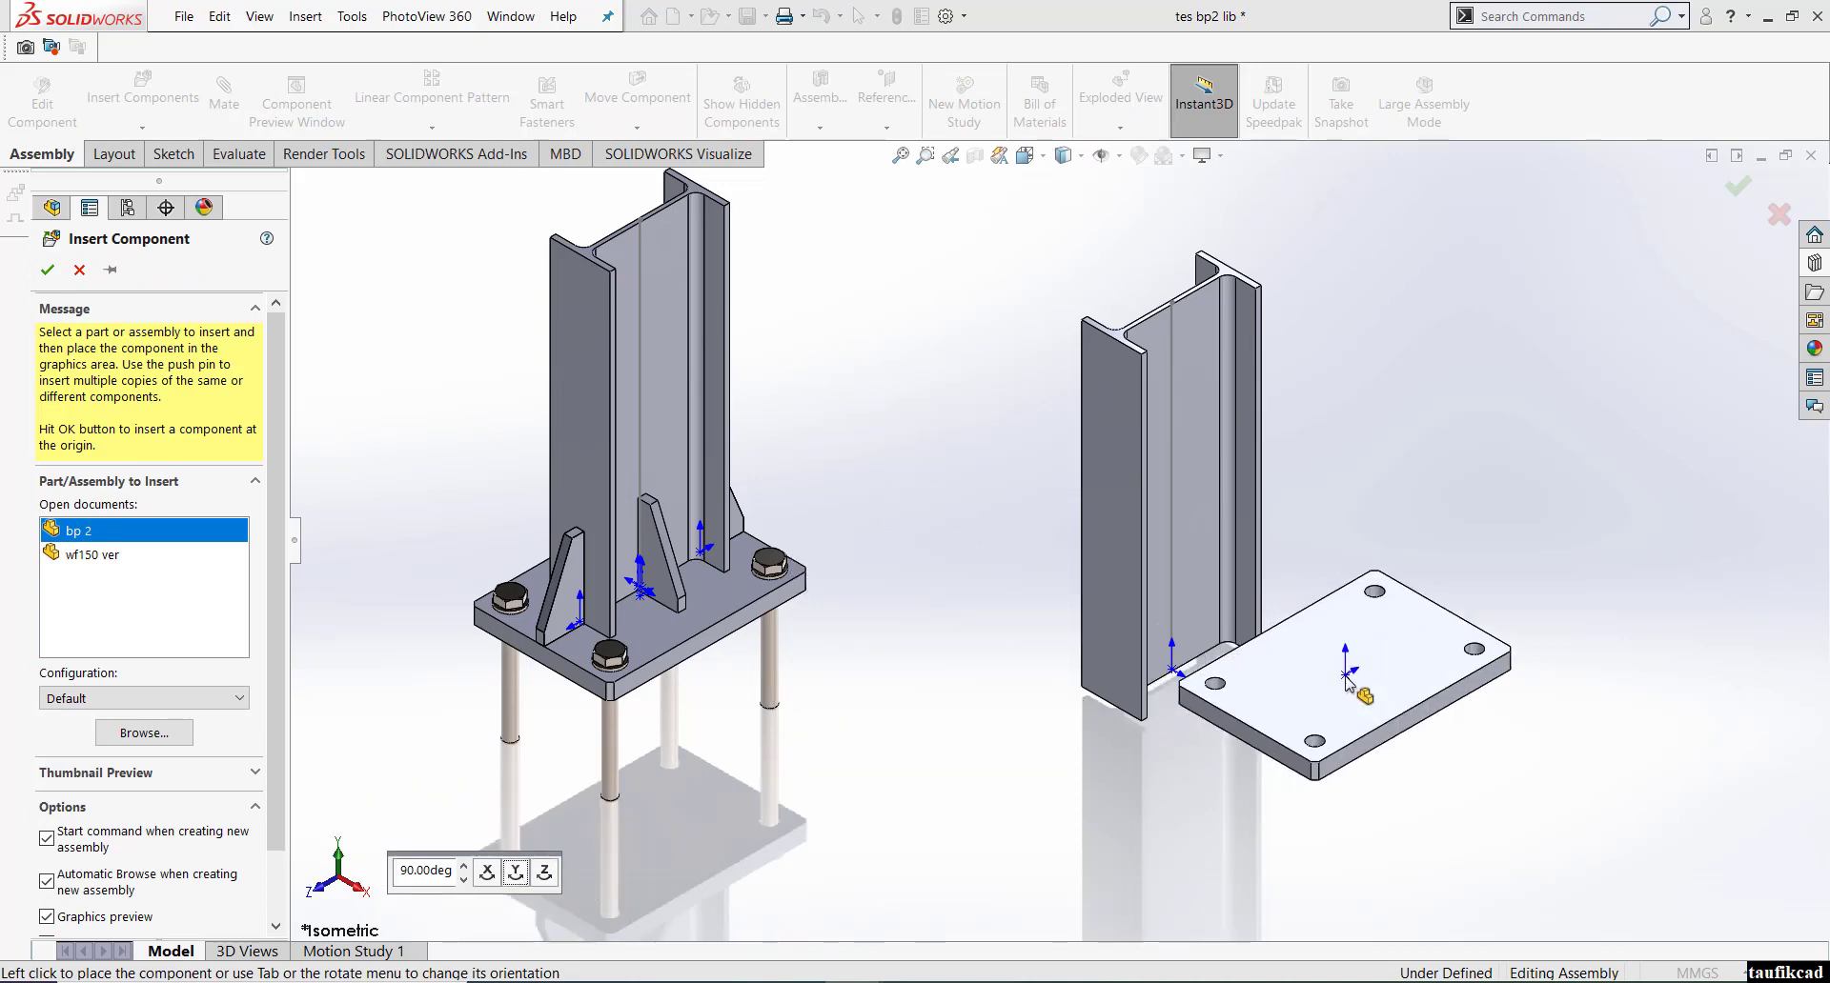
click(1248, 705)
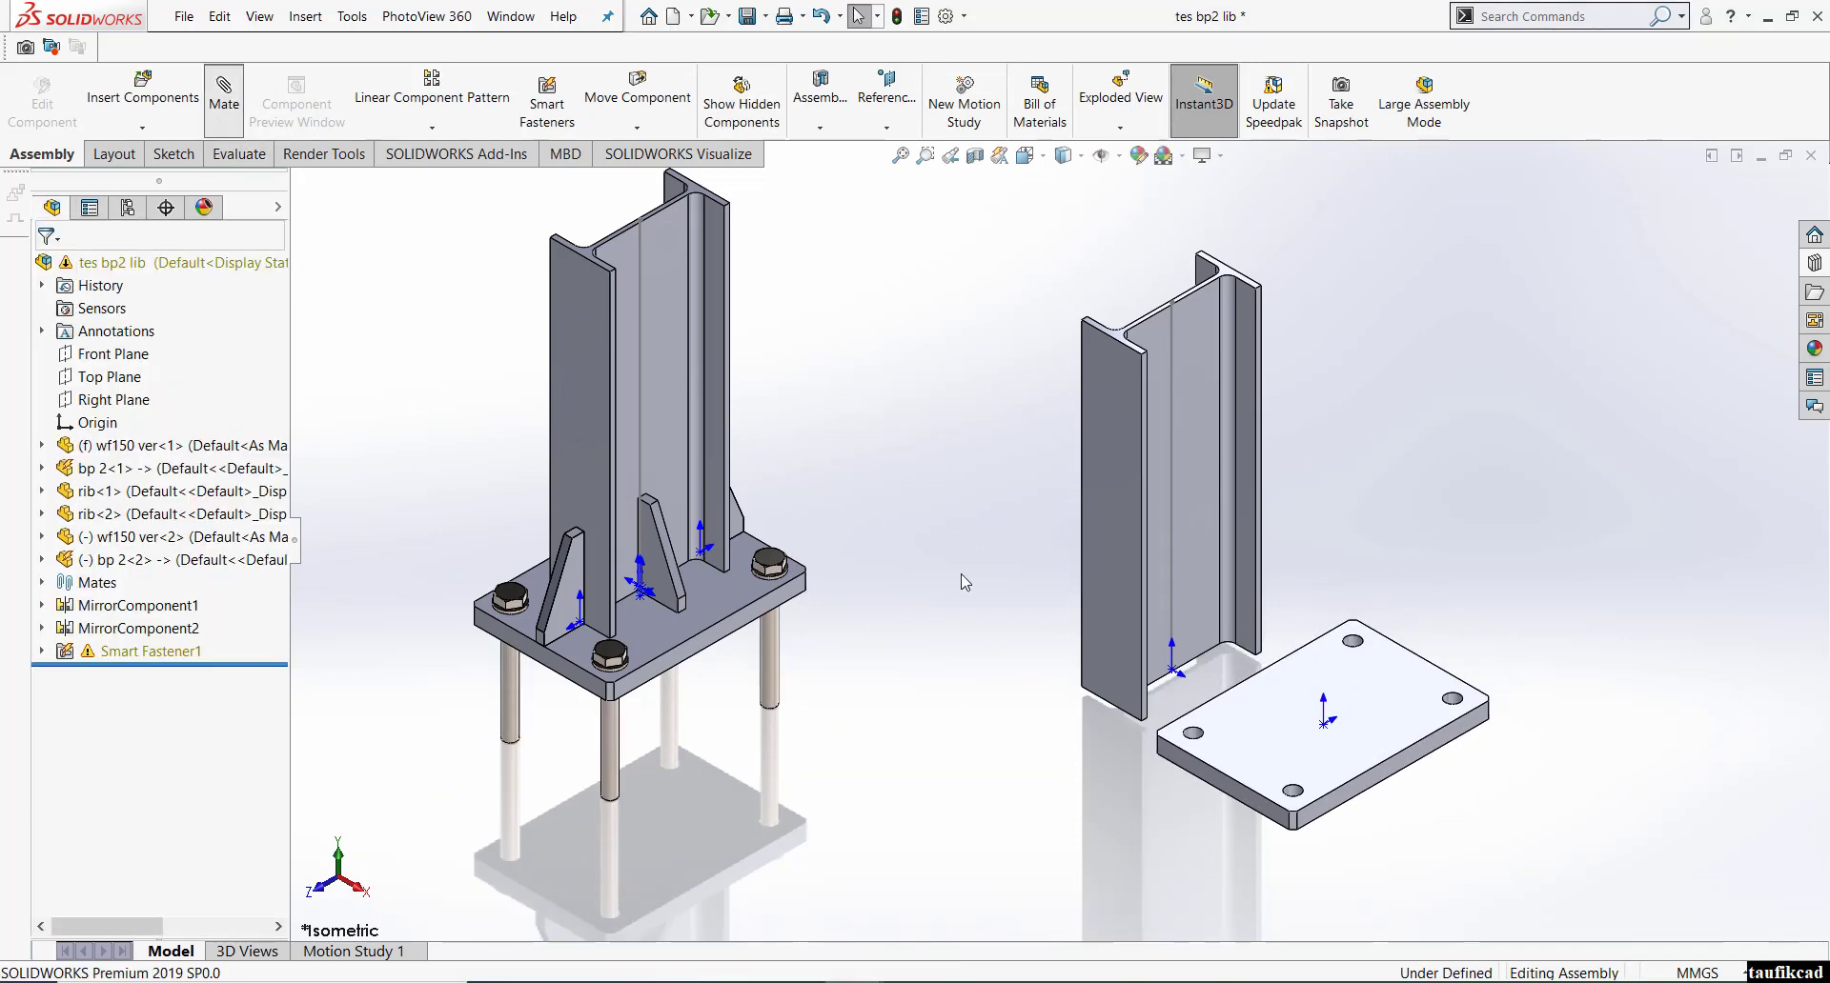
- Mate the new base plate's top face coincident with the copied column's bottom end face
click(1386, 726)
middle_drag(1387, 726, 1347, 498)
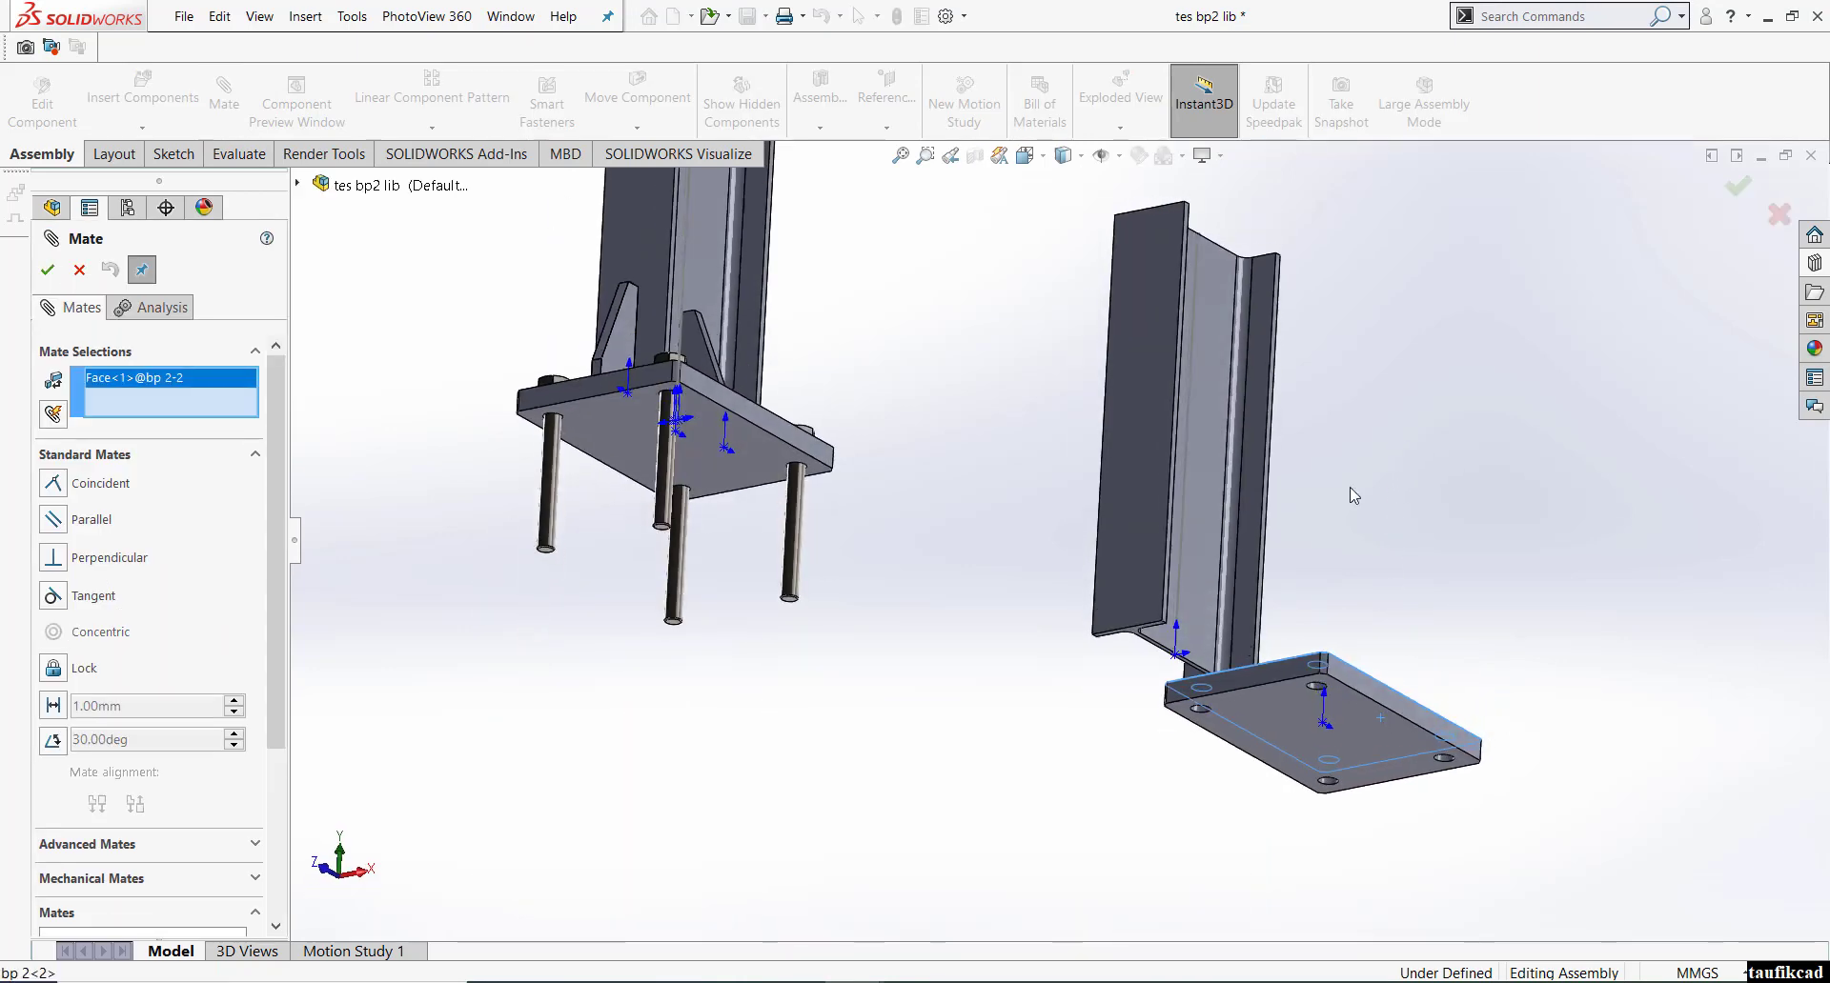
scroll(1123, 643, down, 5)
click(1057, 551)
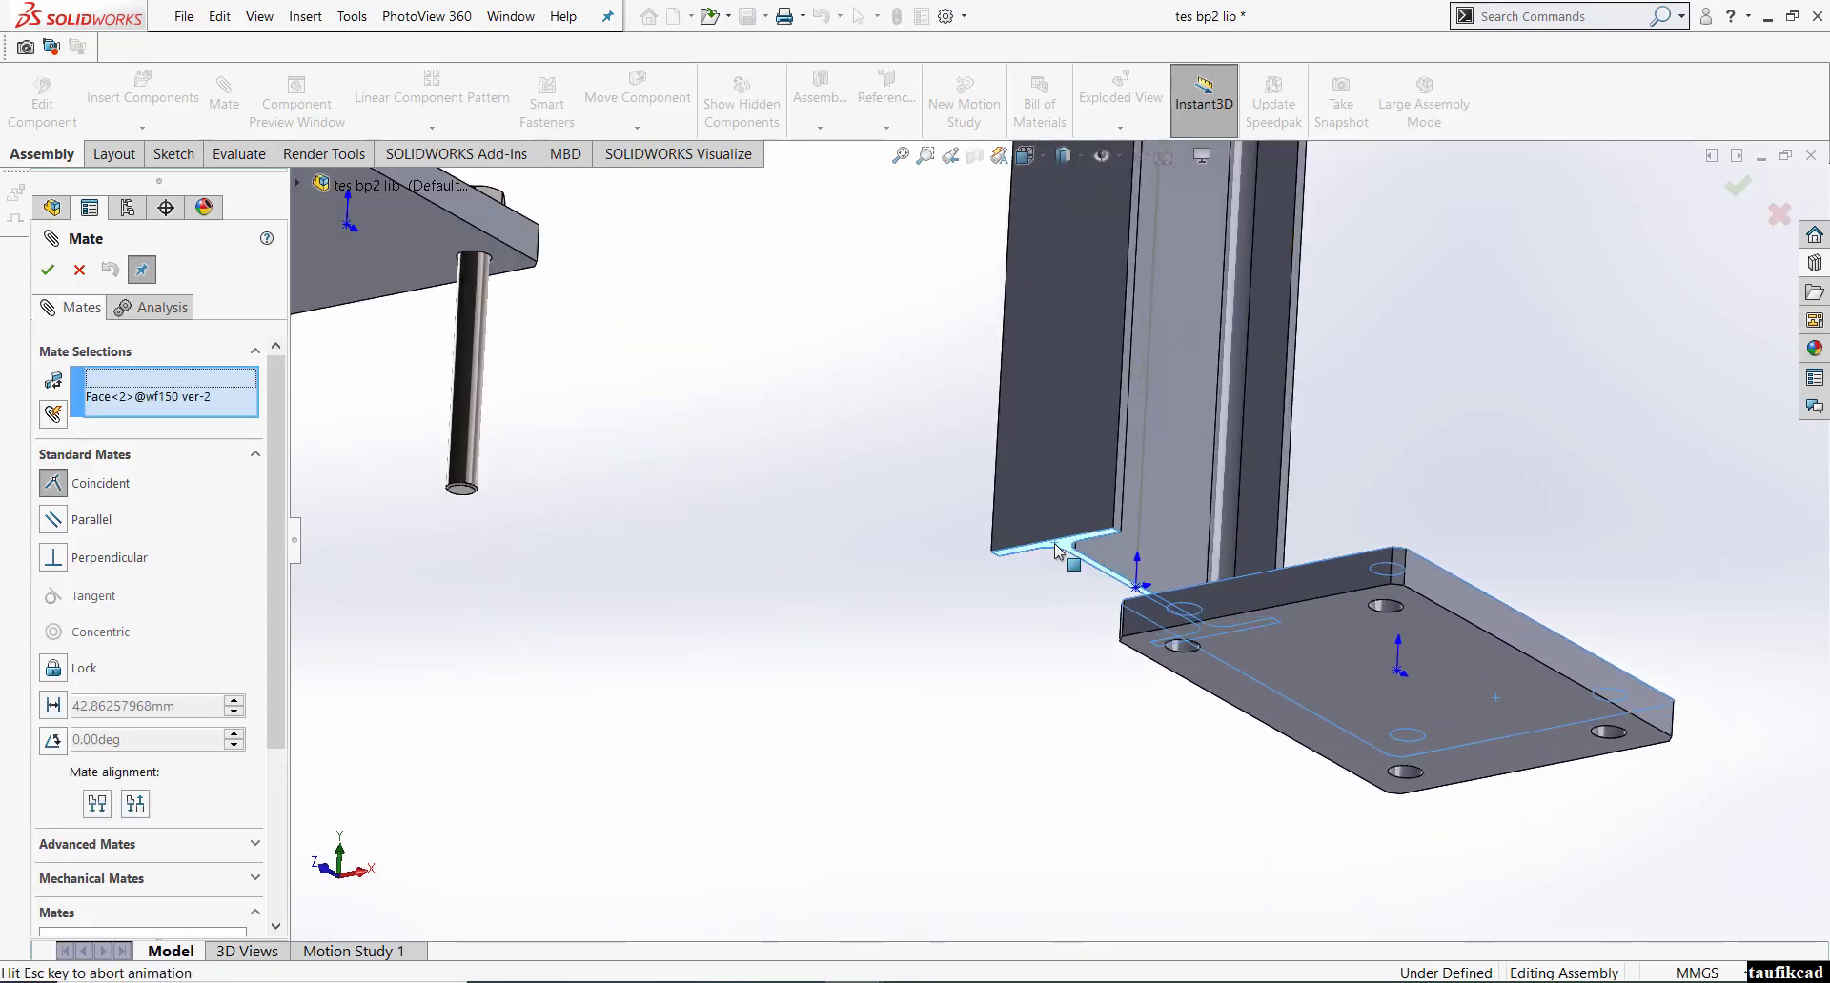
key(Return)
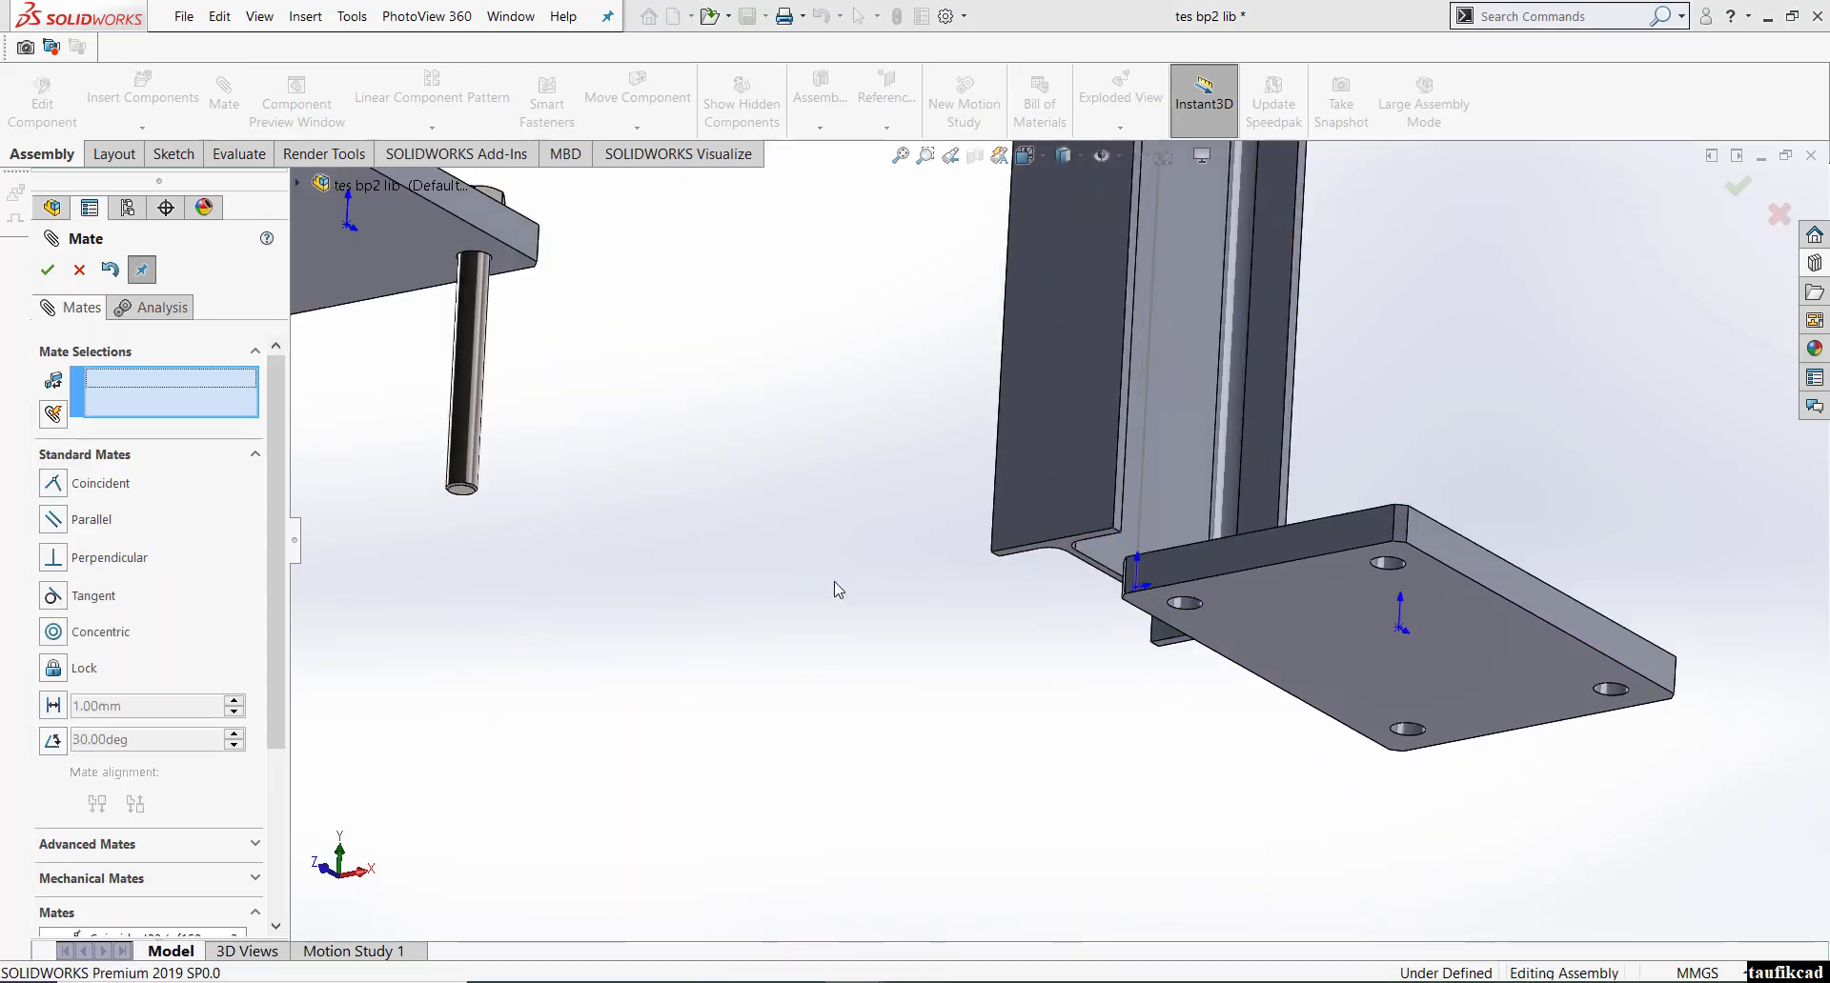
- Centre the copied column's web between the new base plate's two long side faces with a Width mate
click(95, 857)
click(53, 590)
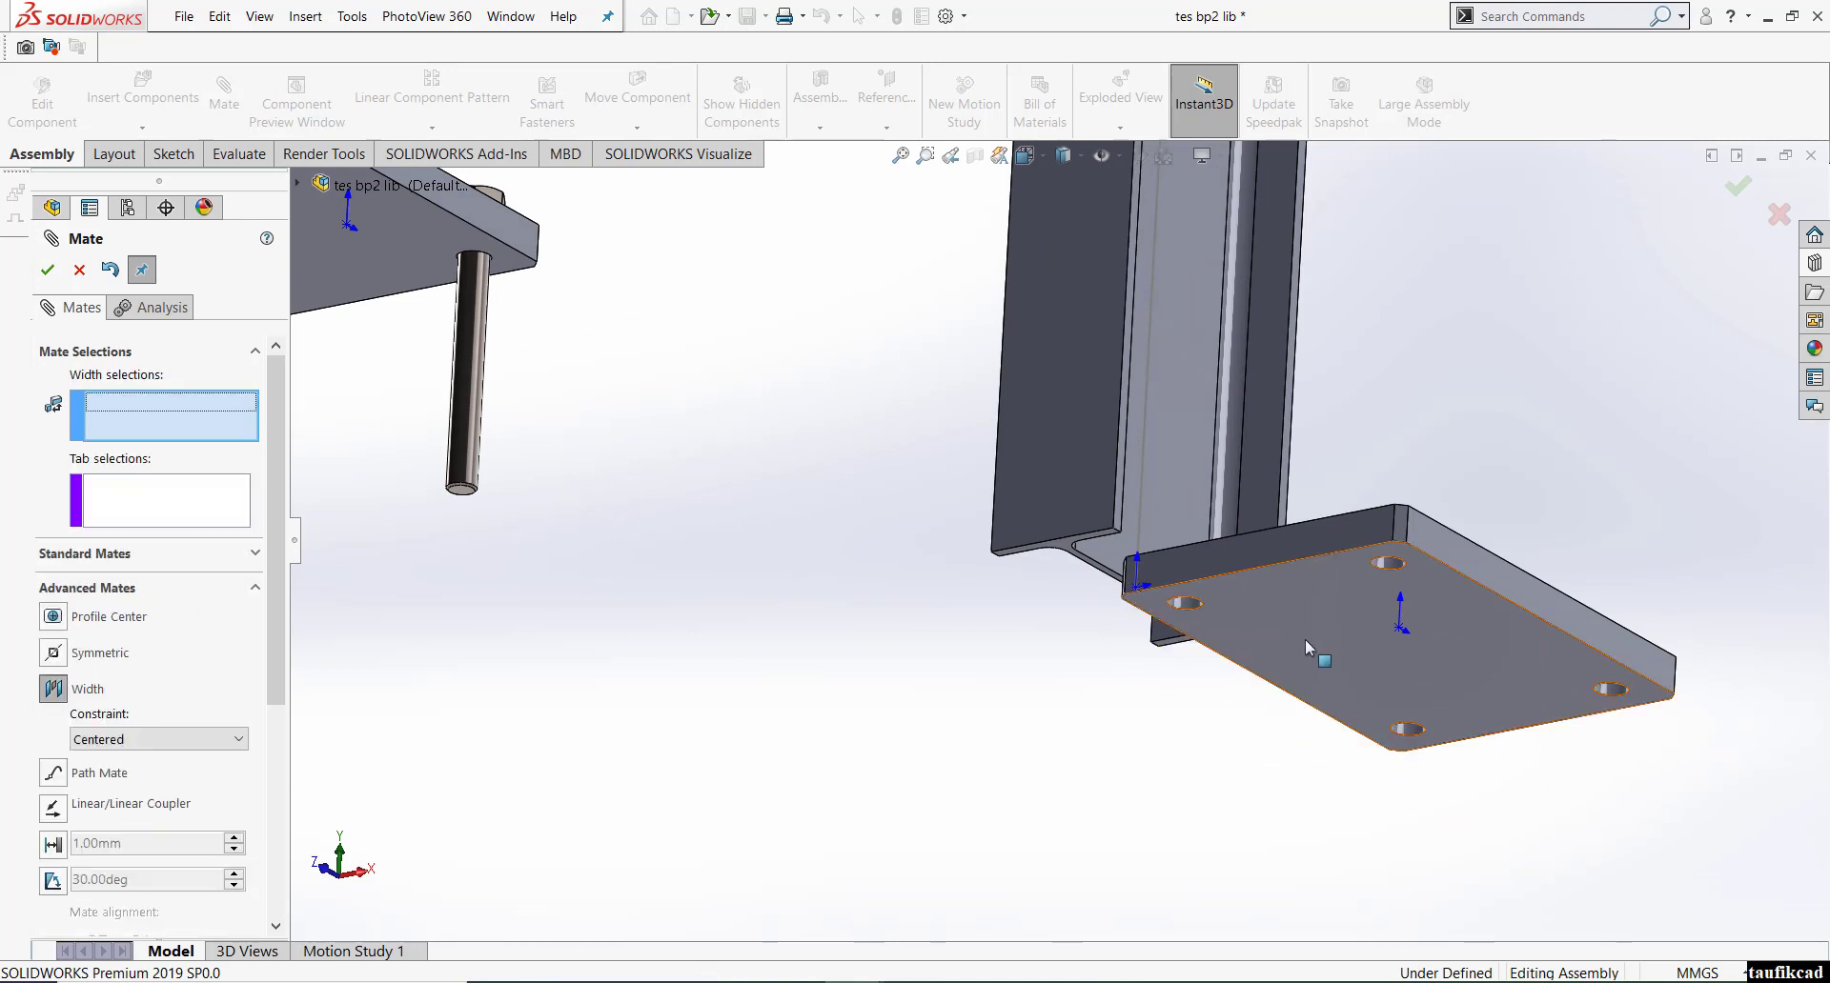
click(1440, 564)
middle_drag(1441, 564, 1137, 610)
click(1138, 603)
click(1073, 554)
middle_drag(1073, 555, 1065, 522)
click(1077, 510)
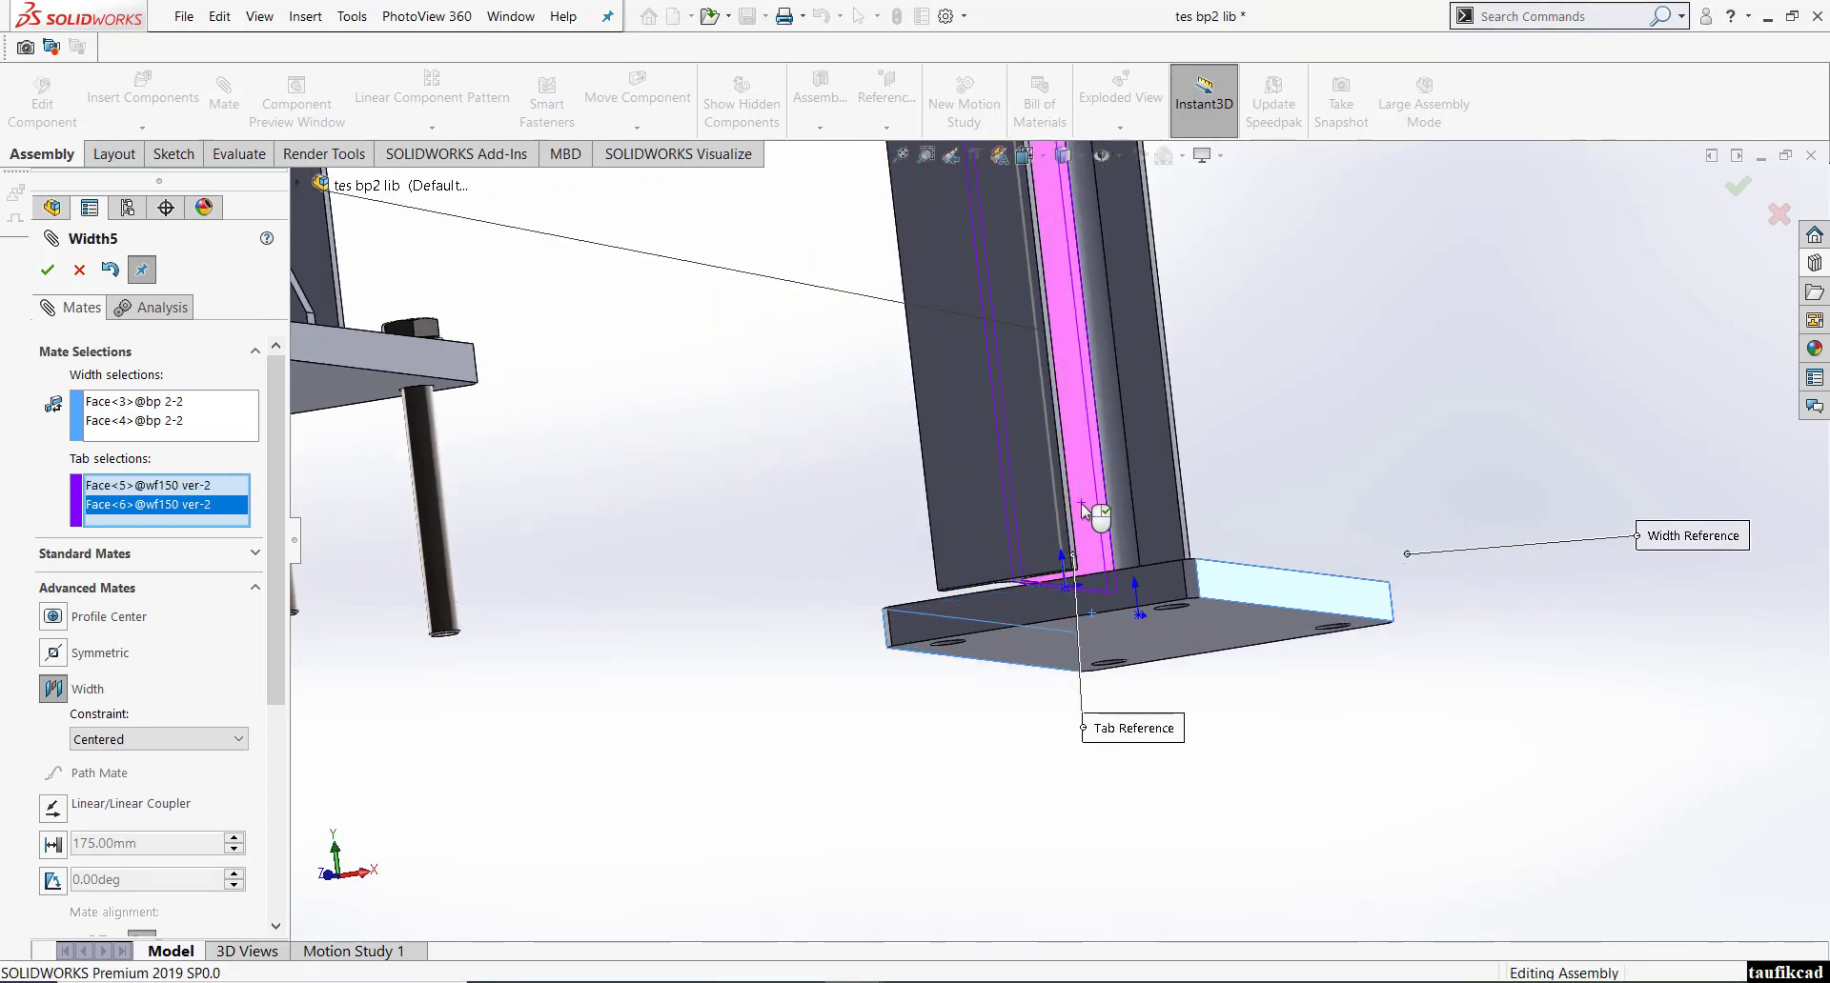
right_click(1078, 510)
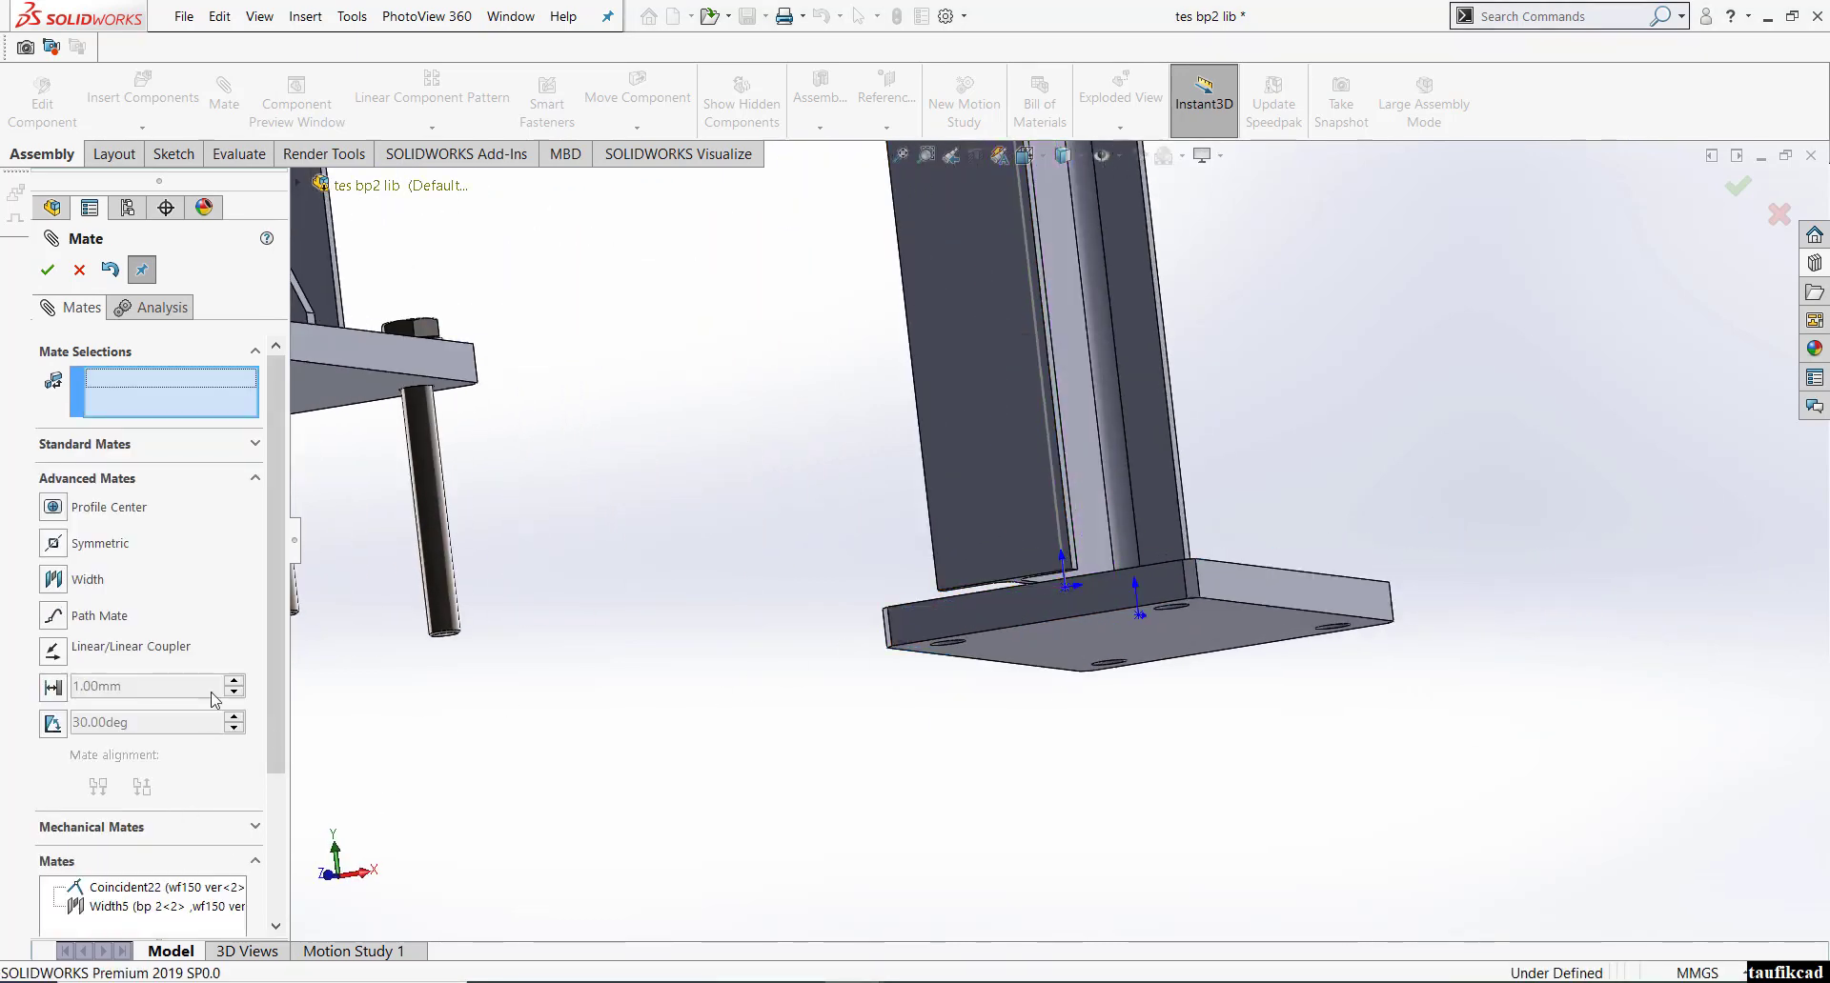
- Centre the copied column's outer flange faces between the new plate's short side faces with a Width mate, and finish mating
click(53, 579)
click(985, 608)
middle_drag(985, 608, 1126, 627)
click(1145, 621)
click(1037, 526)
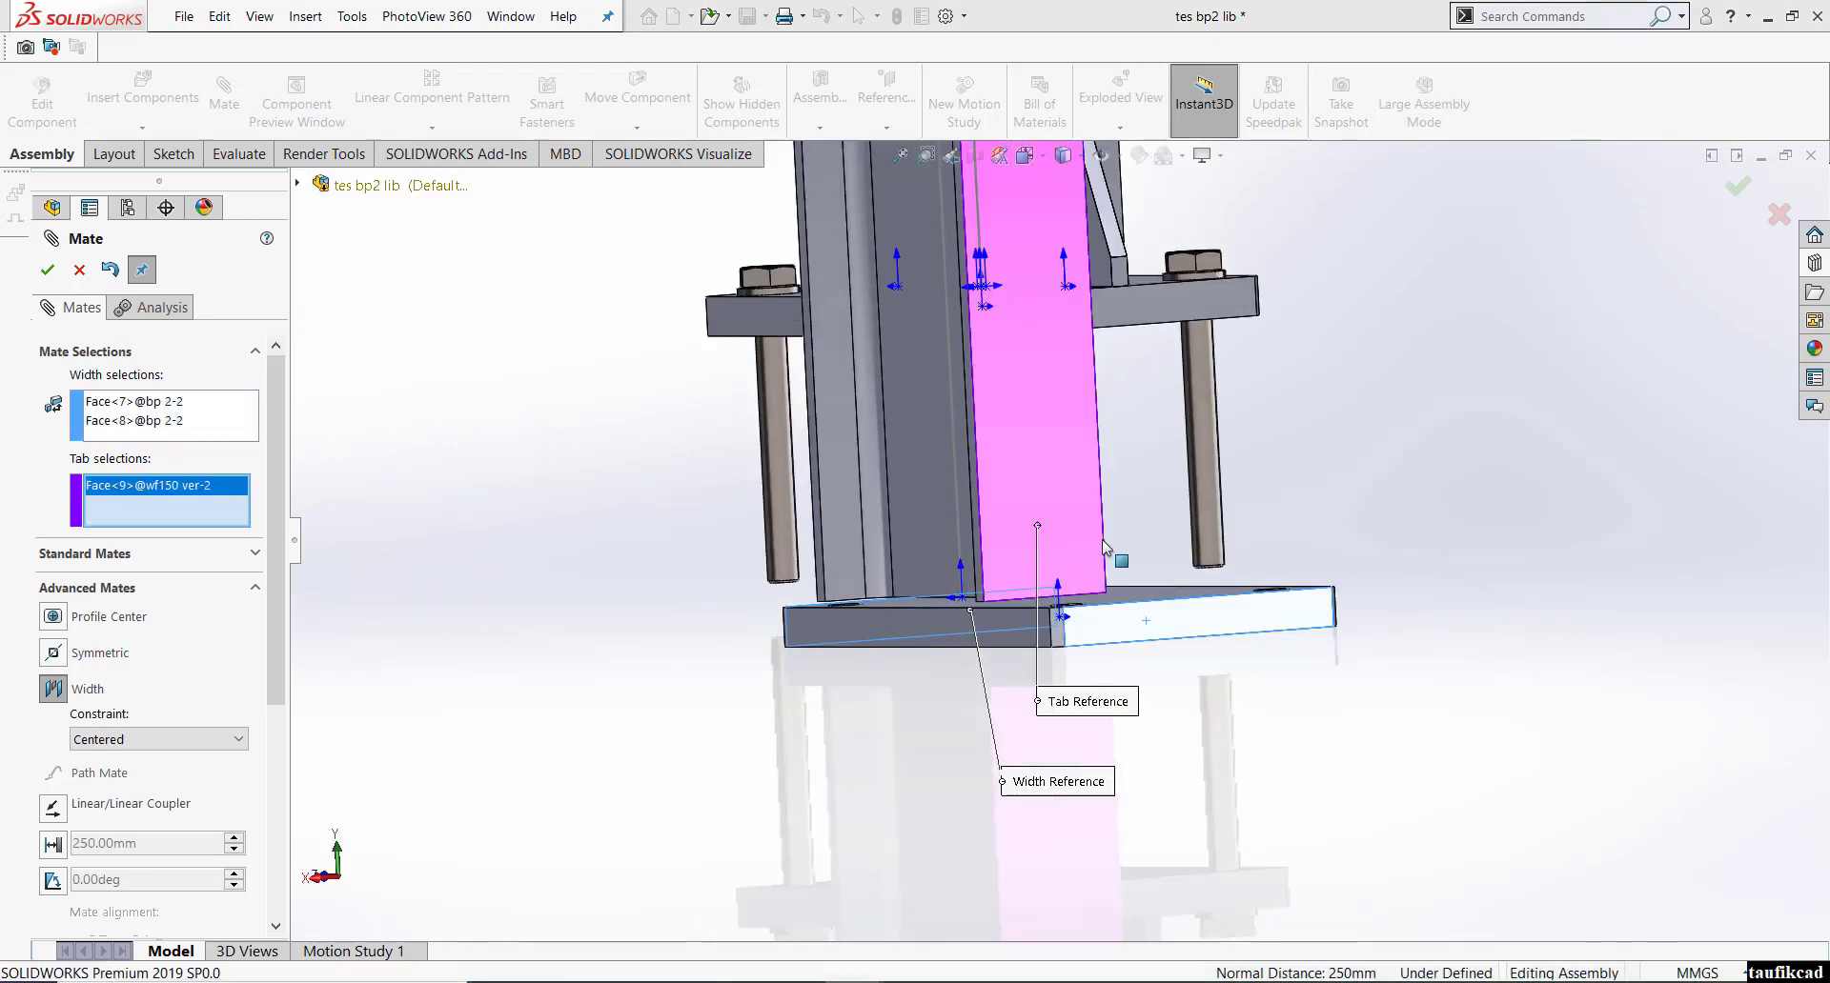
middle_drag(1103, 548, 806, 497)
click(807, 499)
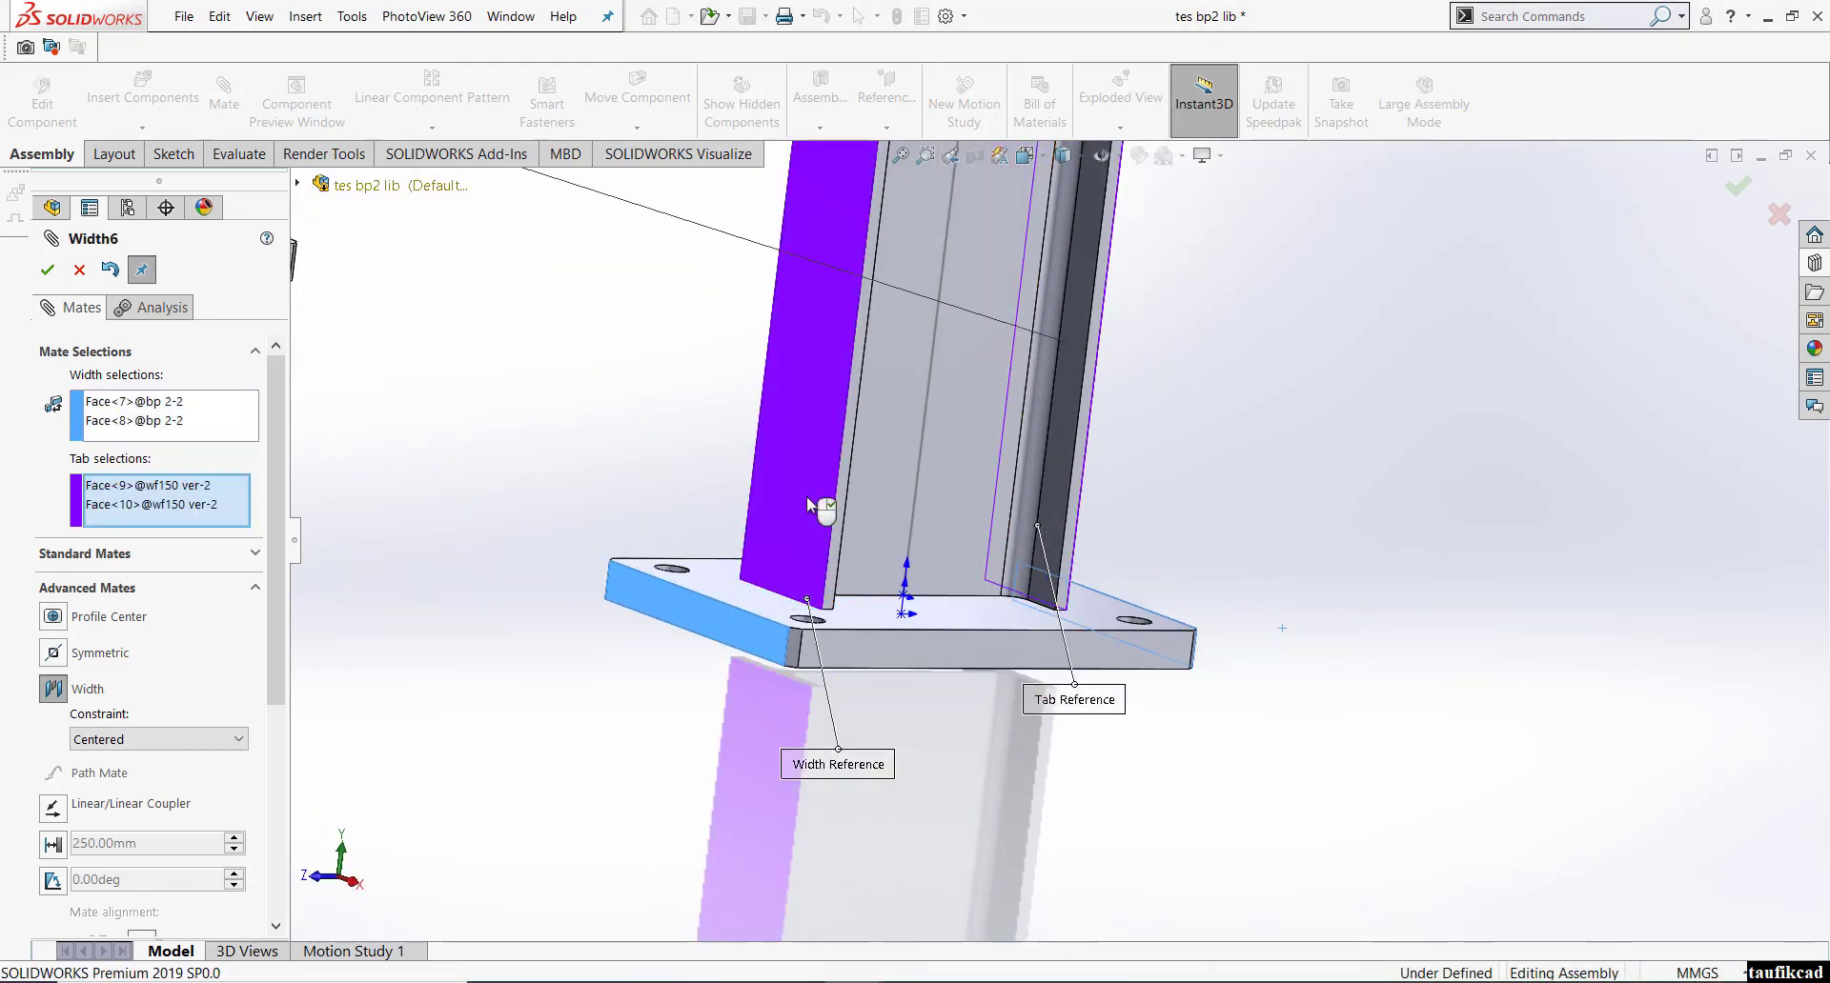
right_click(807, 495)
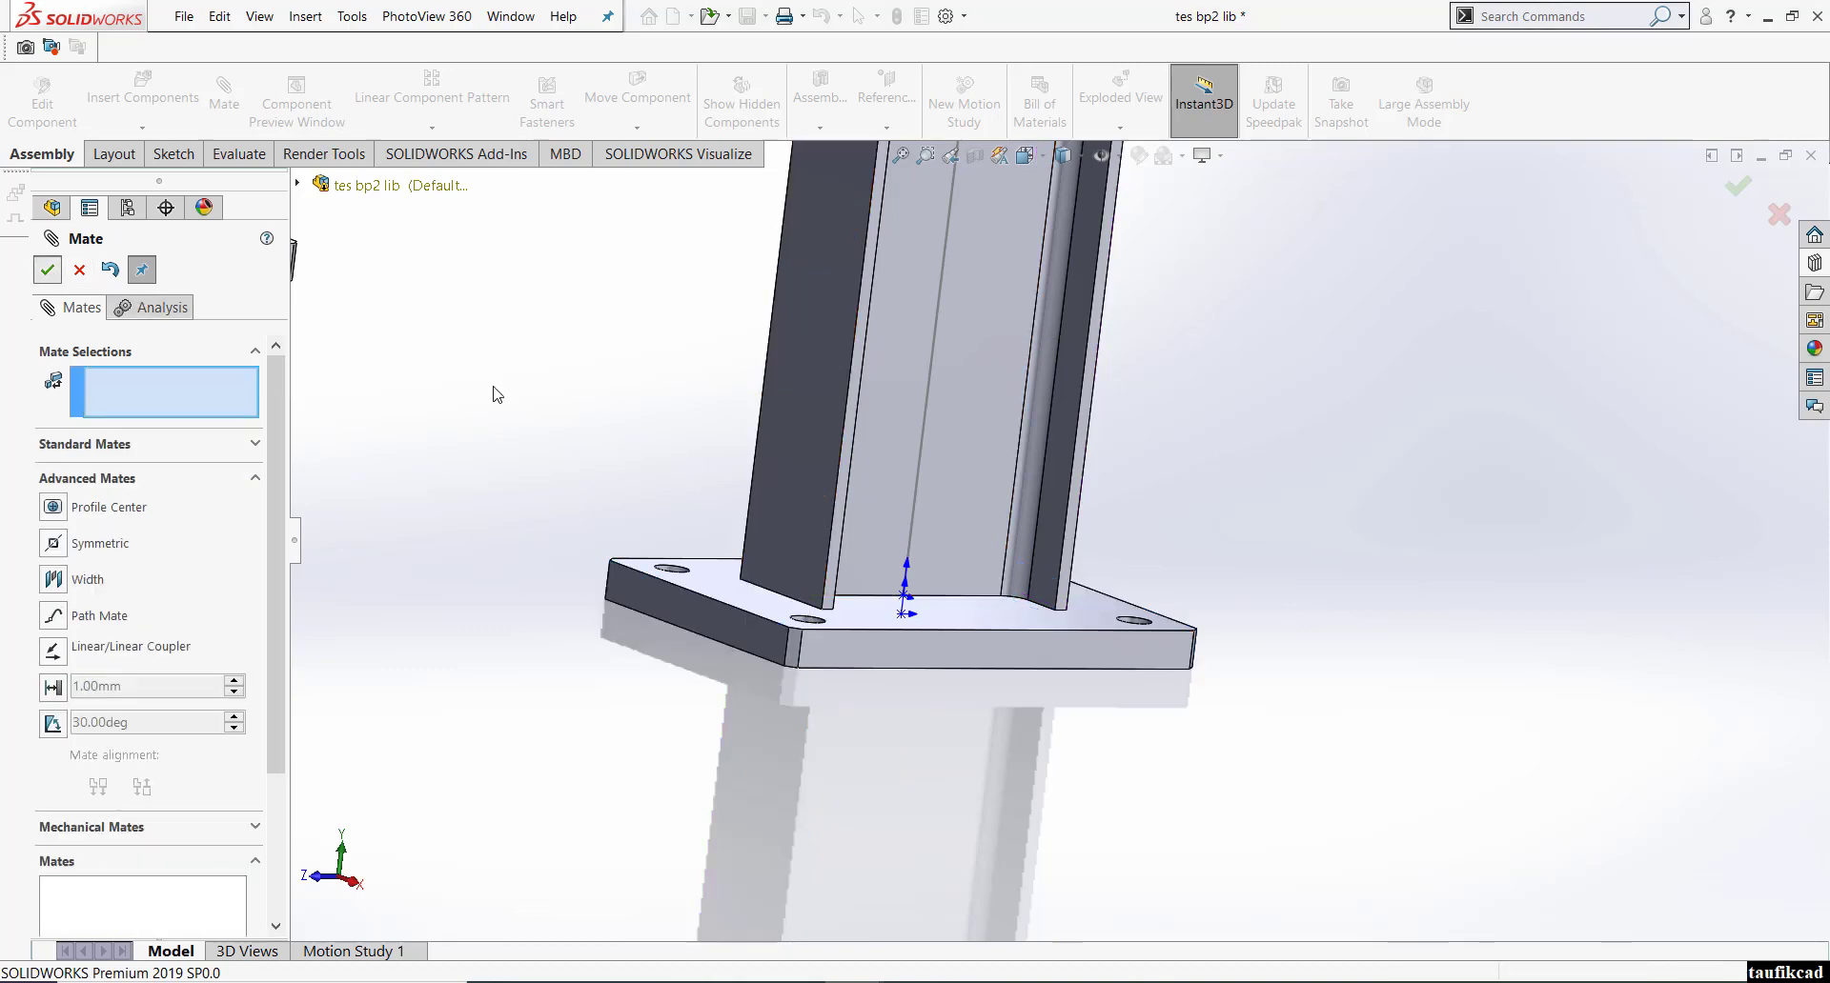
key(Escape)
- Insert the smart features of the new base plate with all associated components and automatic size/location updating enabled
scroll(675, 451, up, 3)
middle_drag(699, 450, 712, 374)
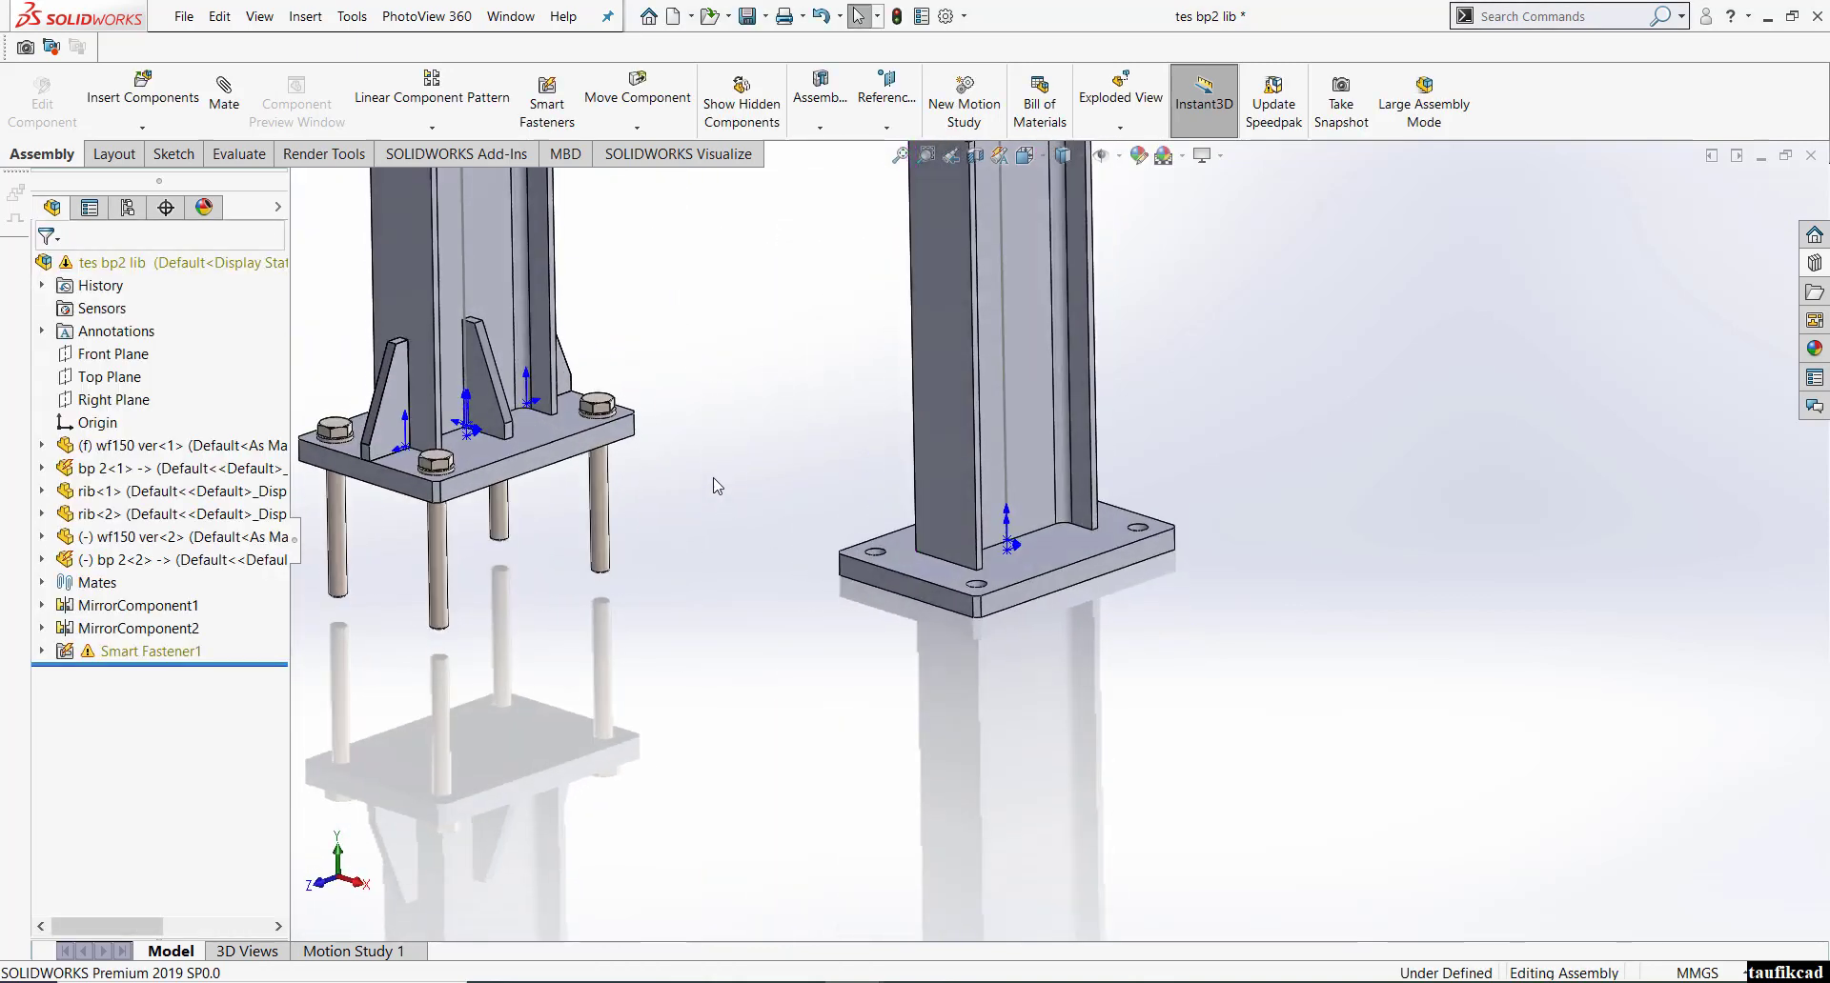
click(1049, 556)
right_click(1049, 555)
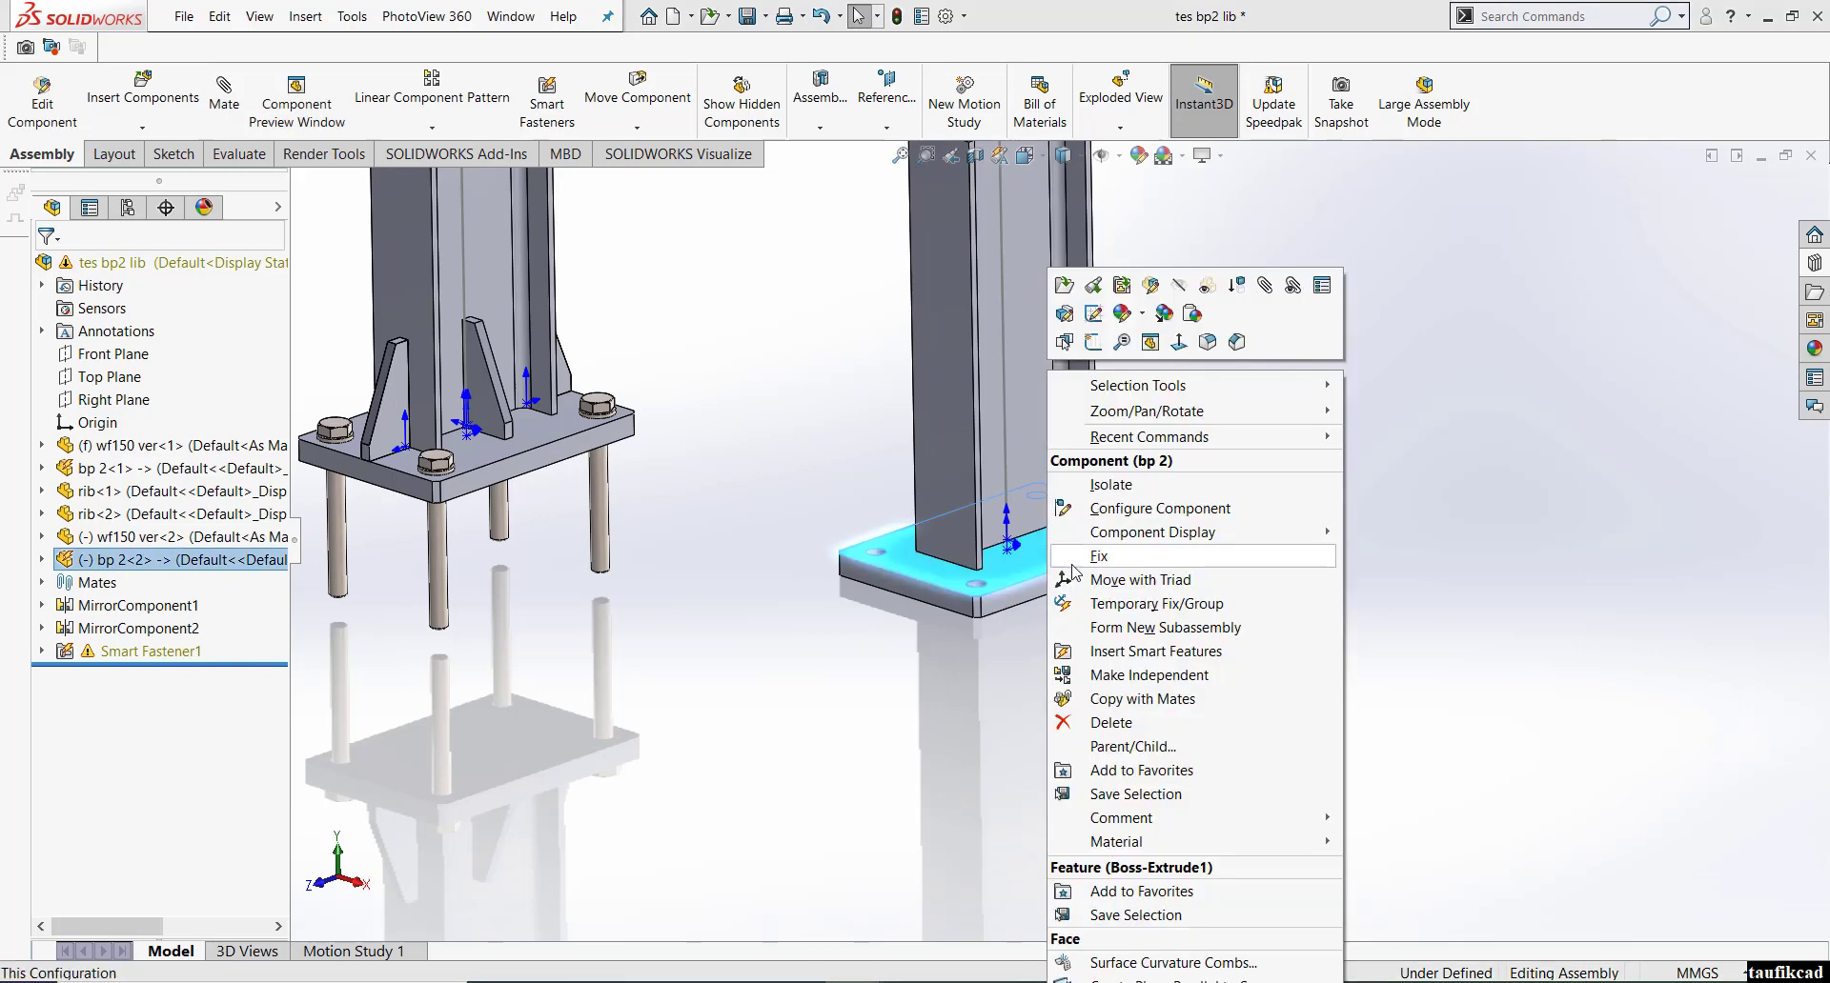
click(1108, 652)
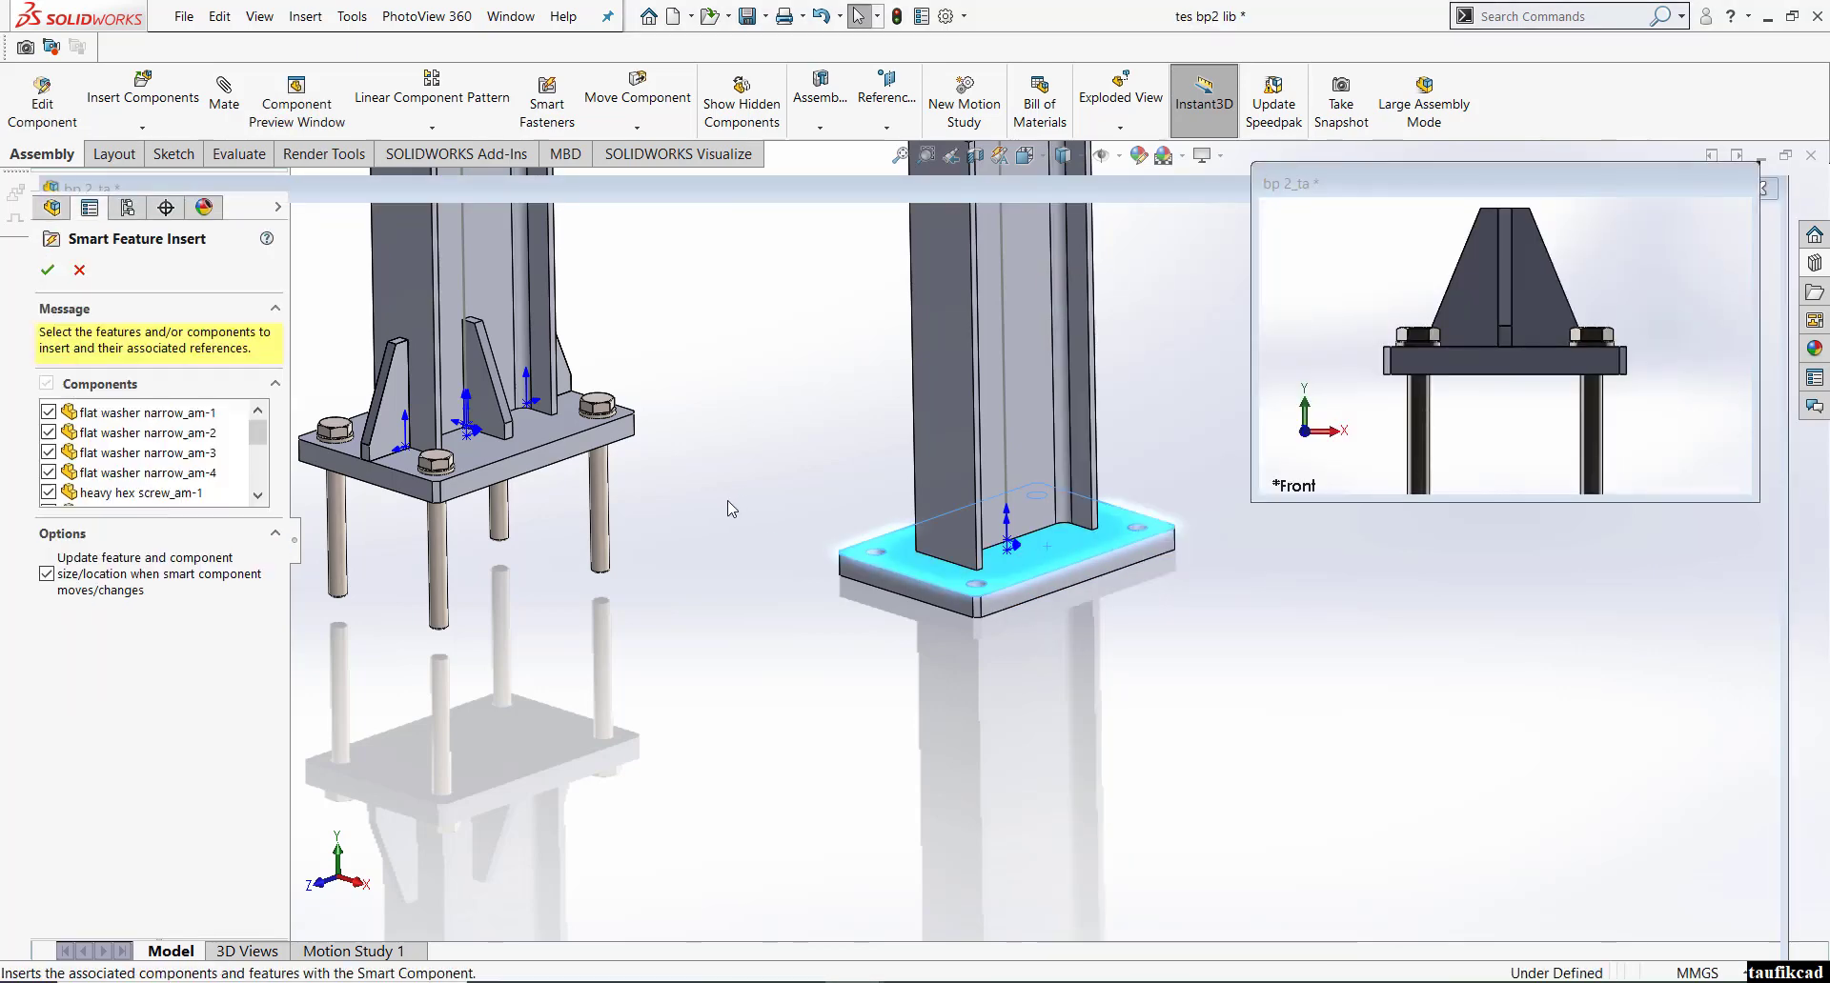
click(46, 270)
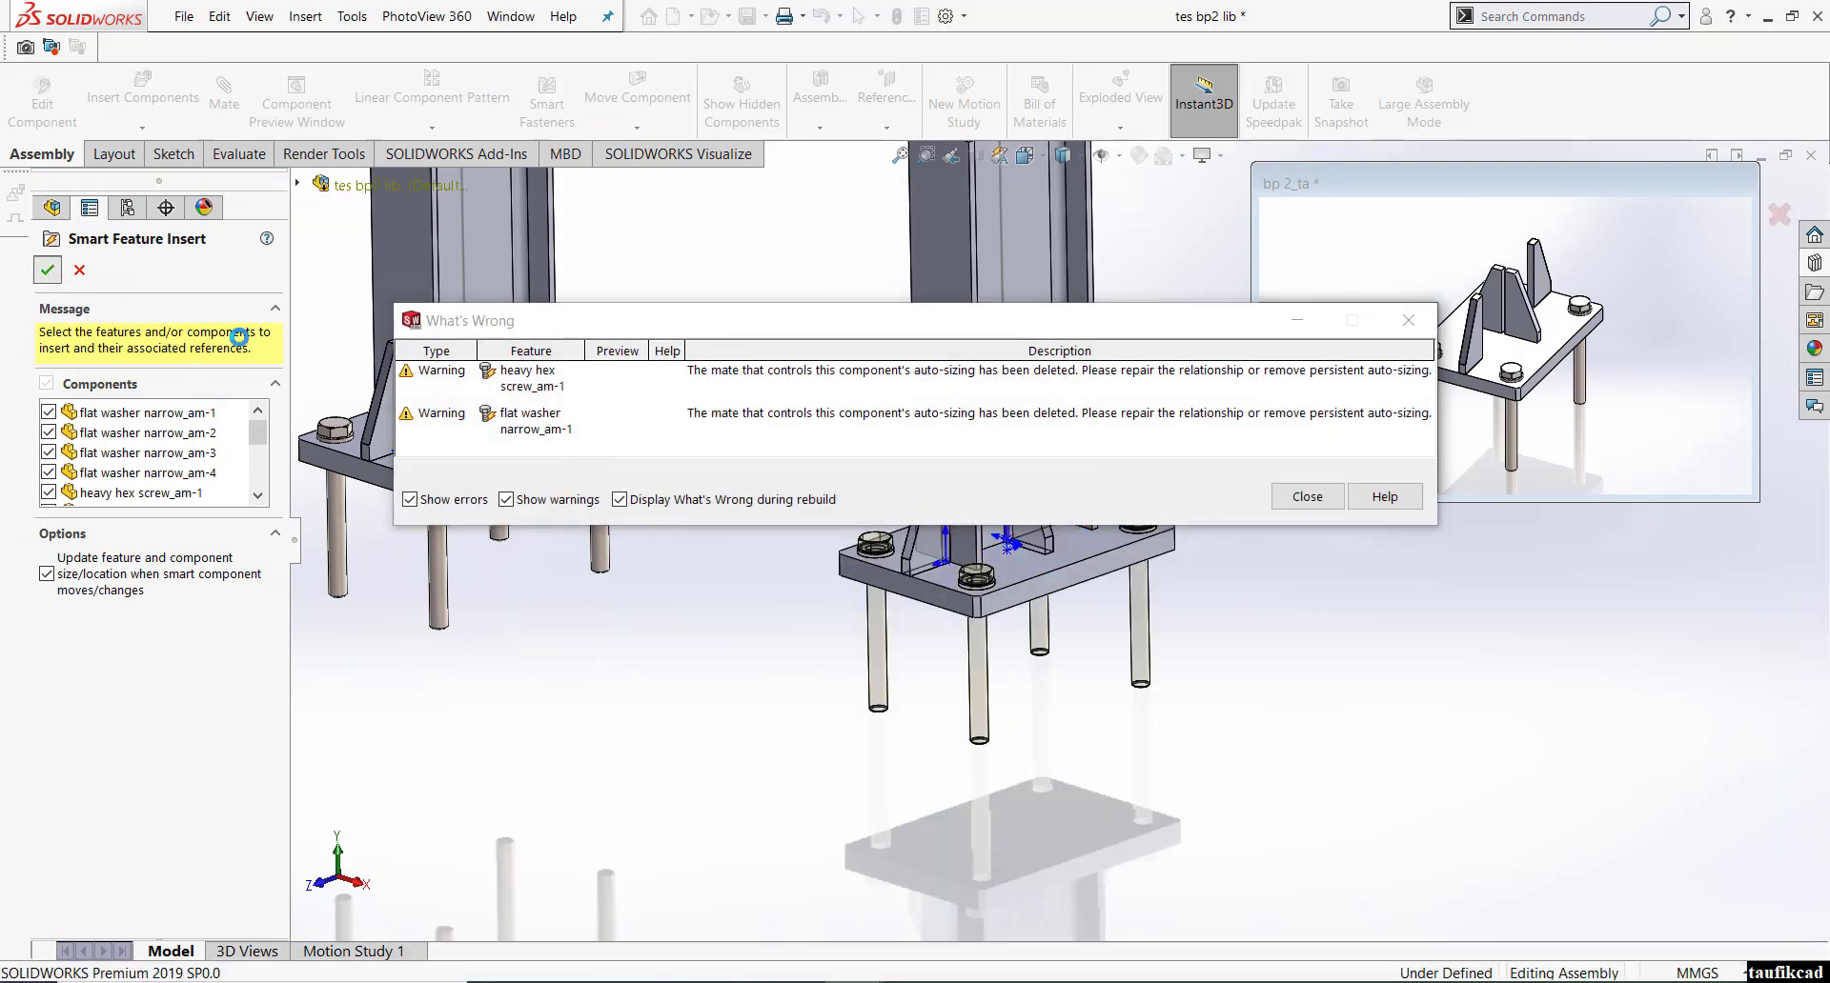
- Dismiss the rebuild warnings and open the copied column's base plate part in its own window
click(1308, 498)
middle_drag(1194, 678, 1036, 656)
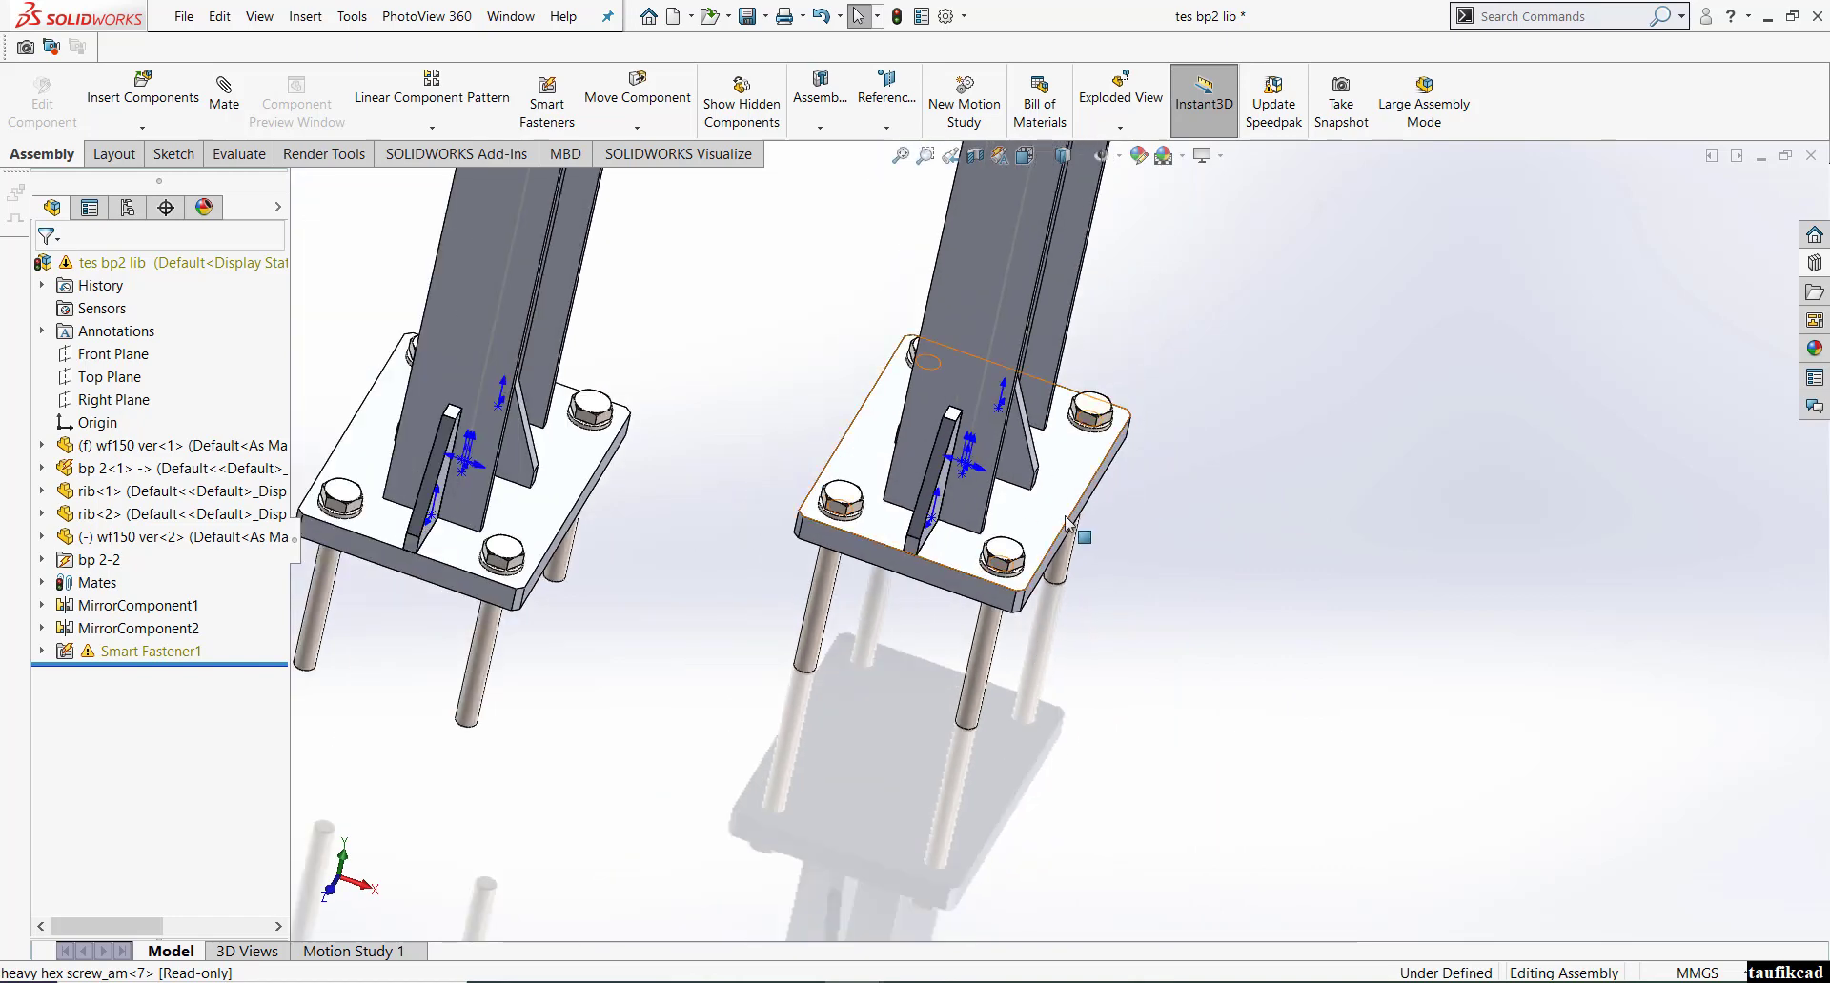
click(1054, 488)
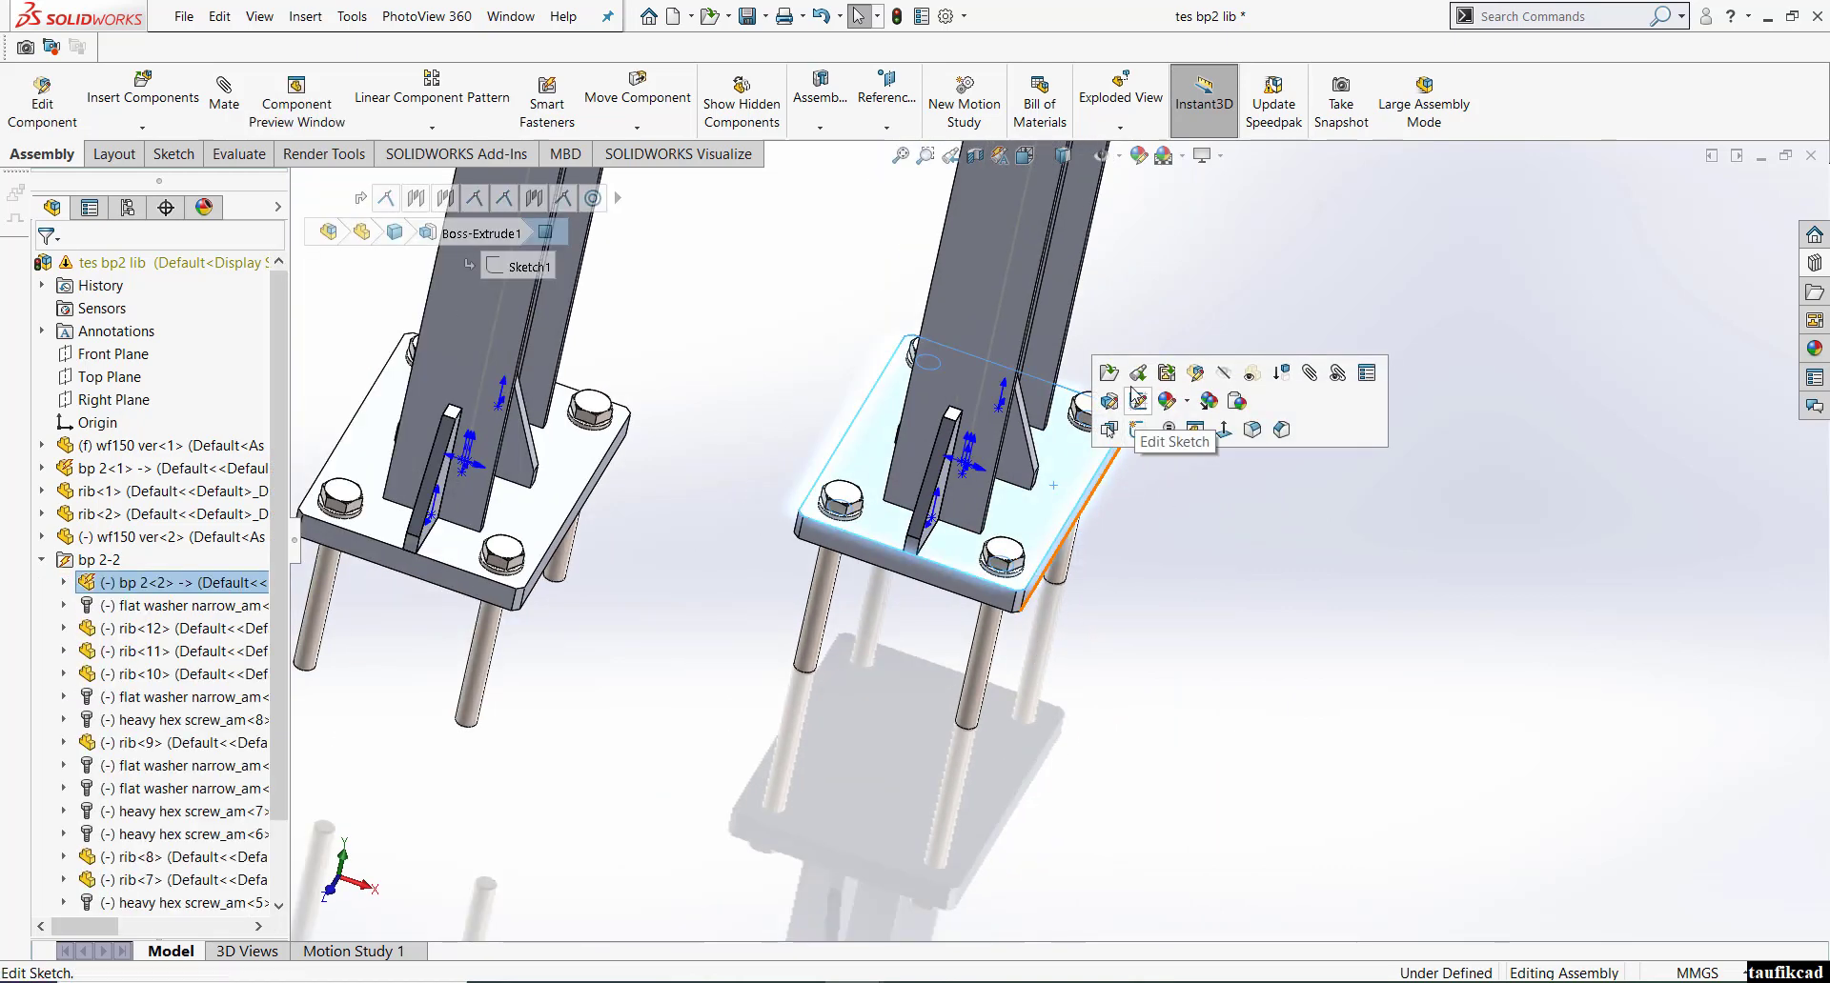
click(1108, 372)
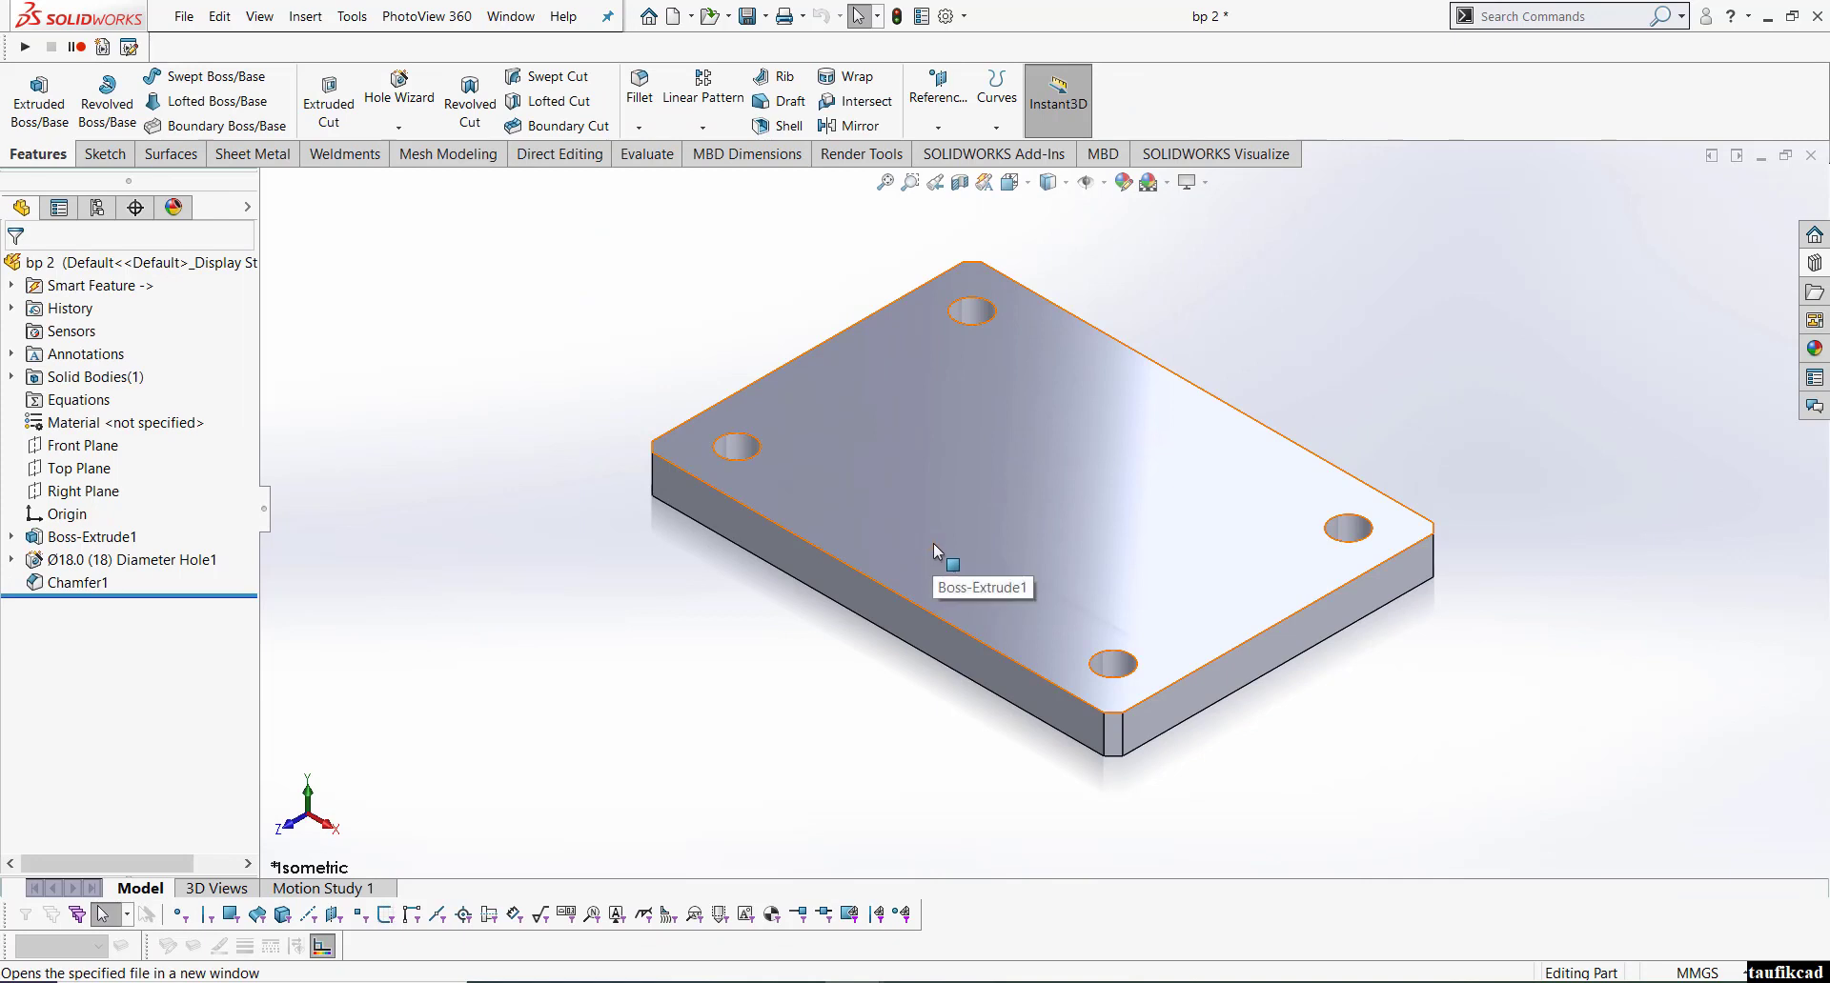
- Set up adding the base plate part to the design library's smart components folder with the file name bp 2
click(1813, 265)
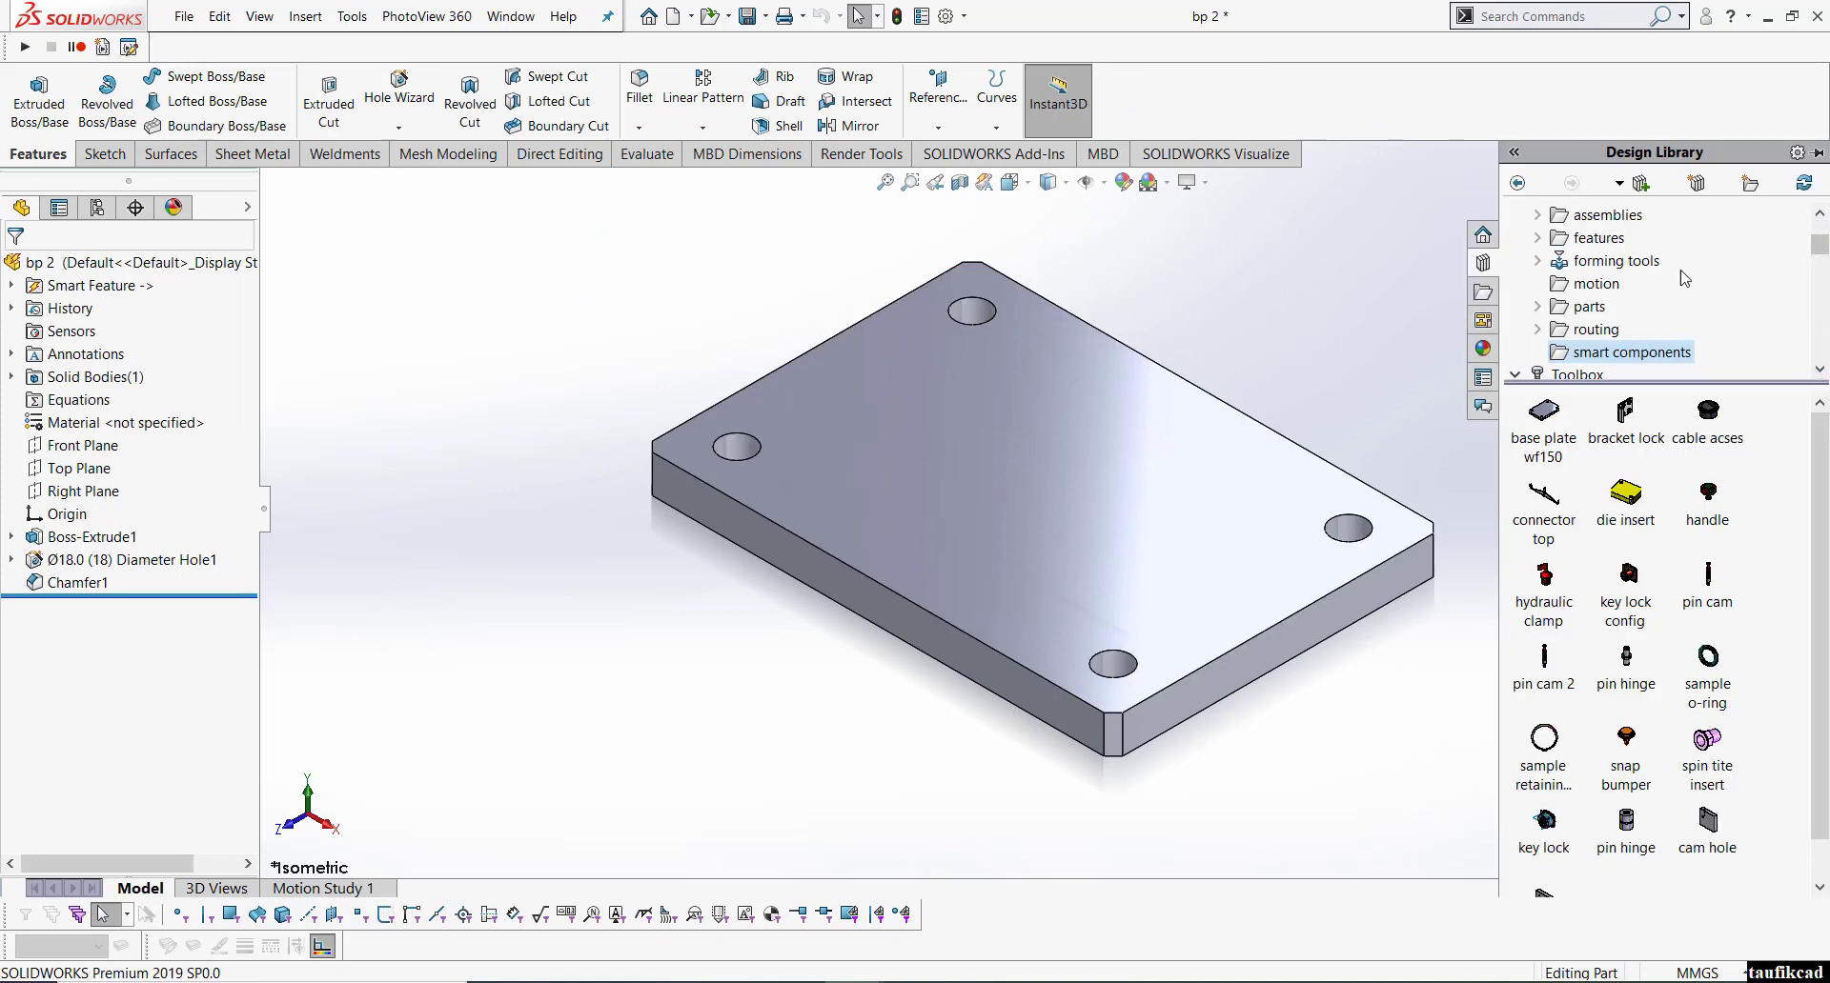
click(1641, 183)
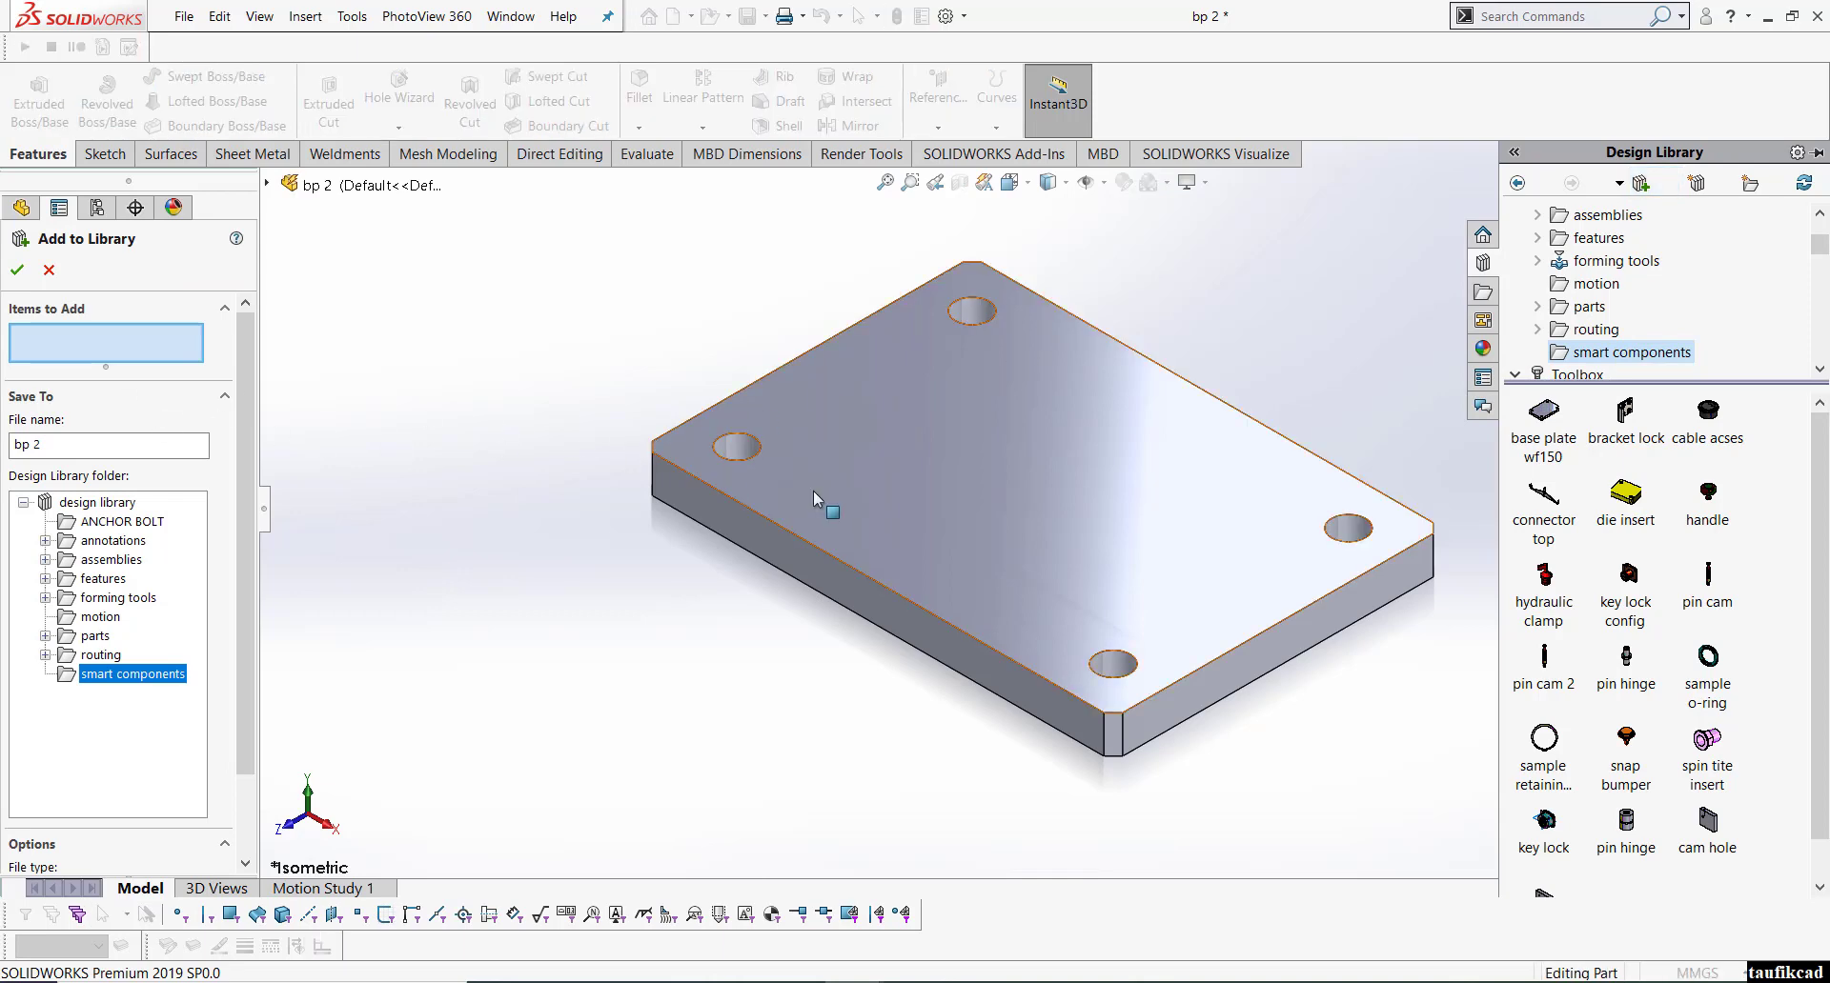
click(815, 498)
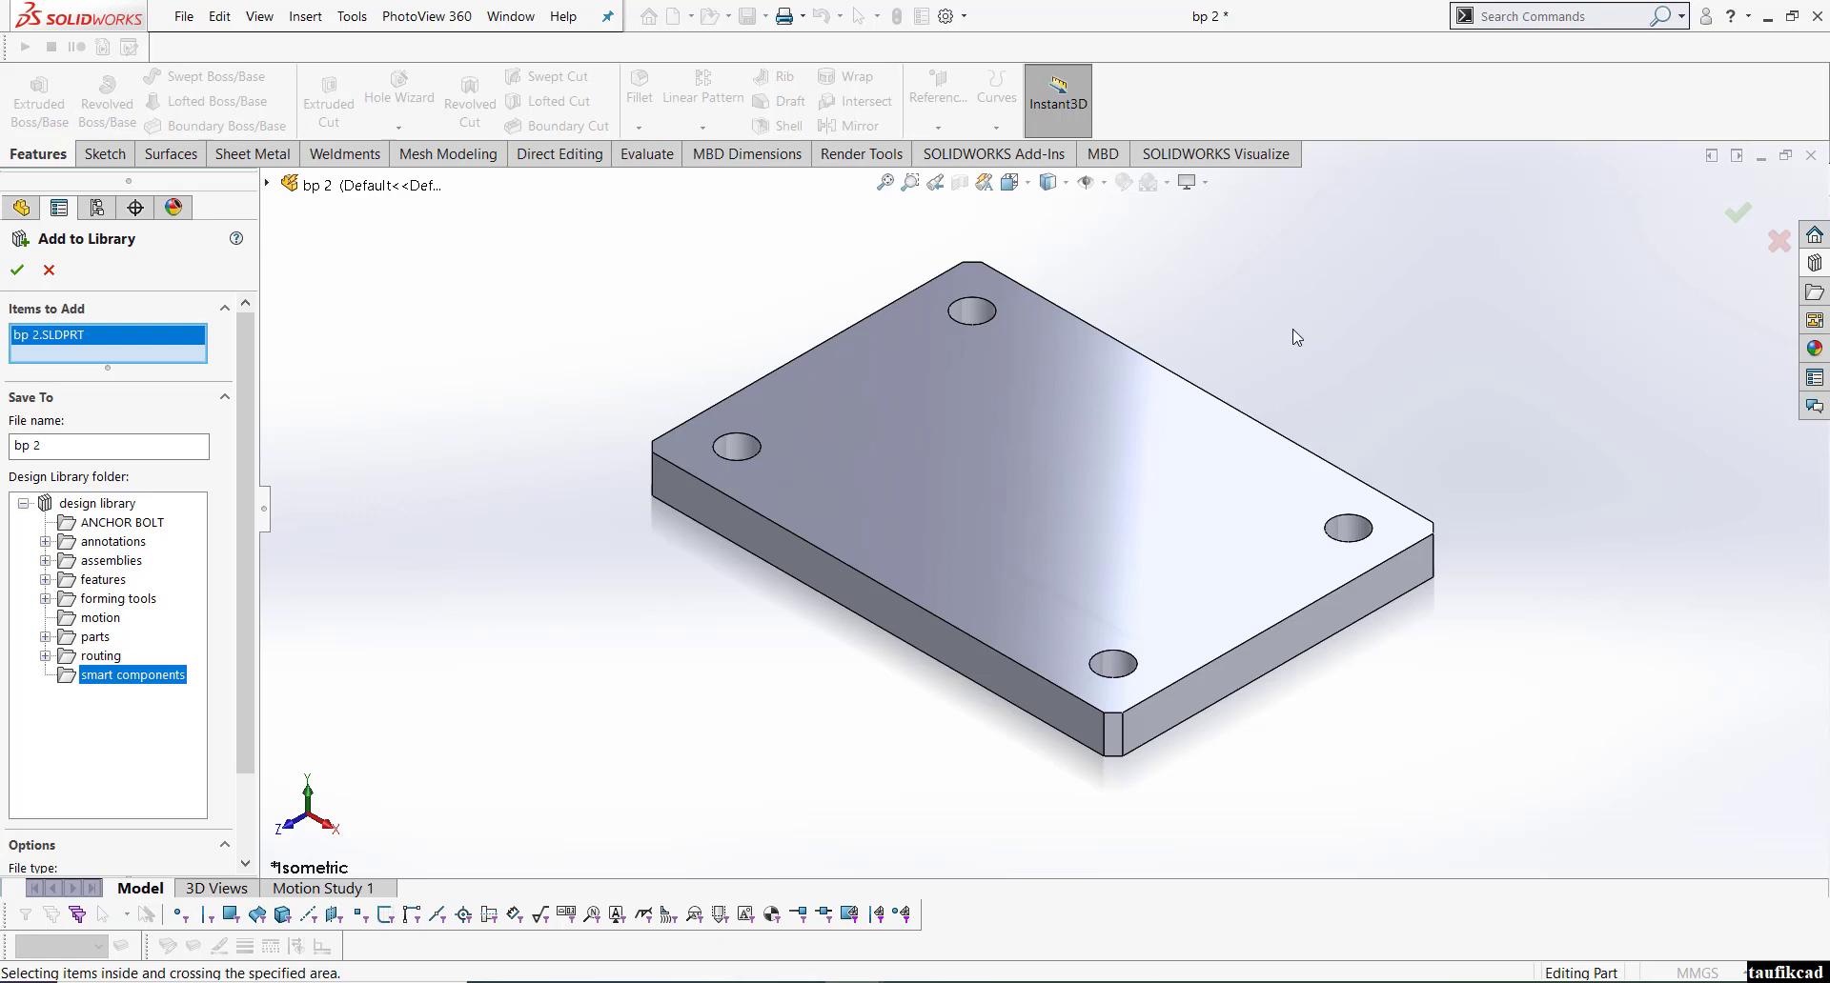
click(969, 981)
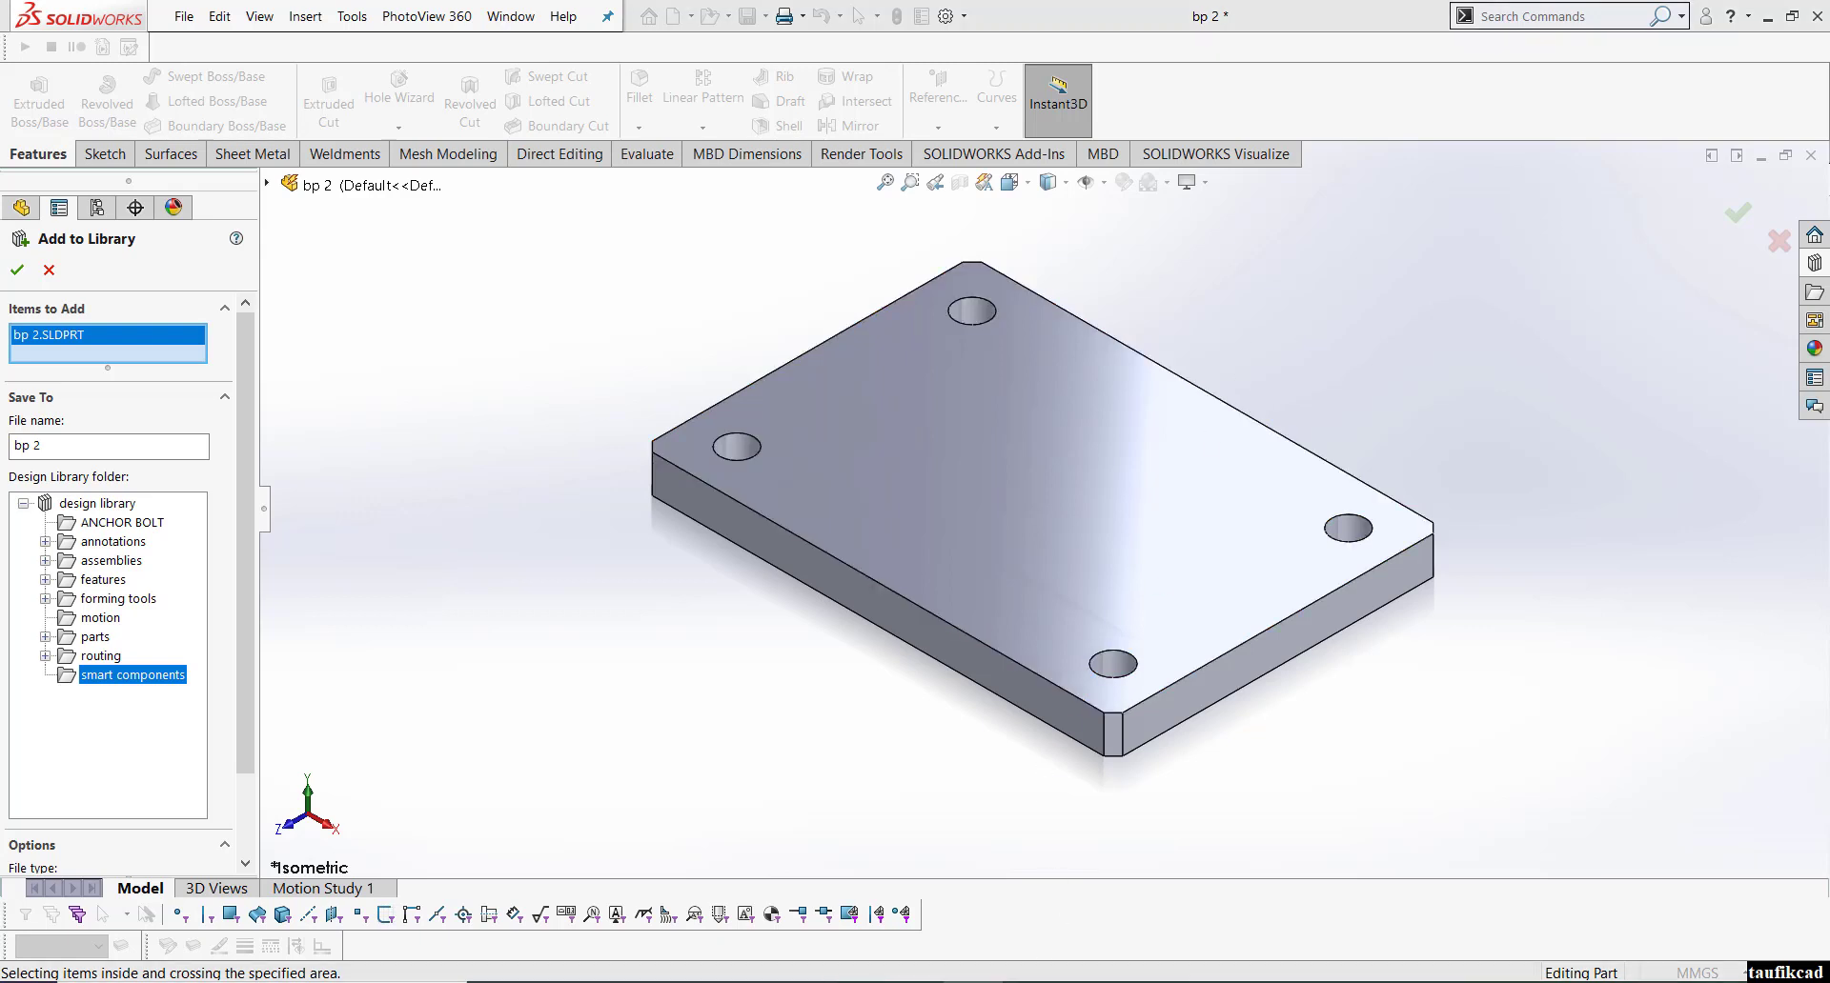